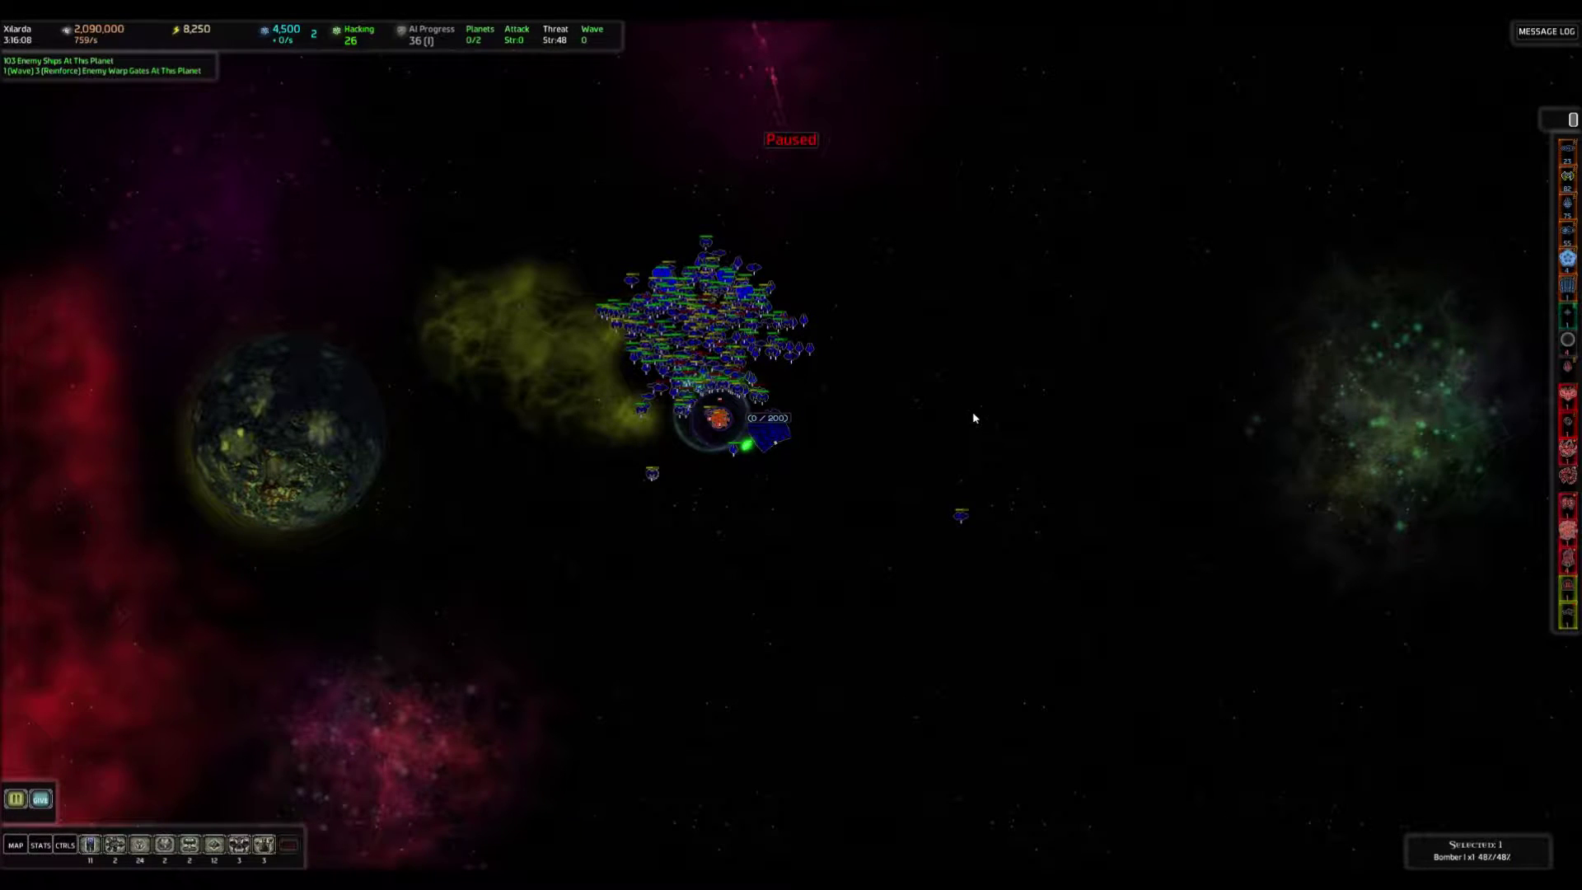
Select the fleet, check the galaxy map, and mass all 237 ships at the Xilarda transport.
drag(808, 508, 977, 470)
scroll(978, 469, down, 2)
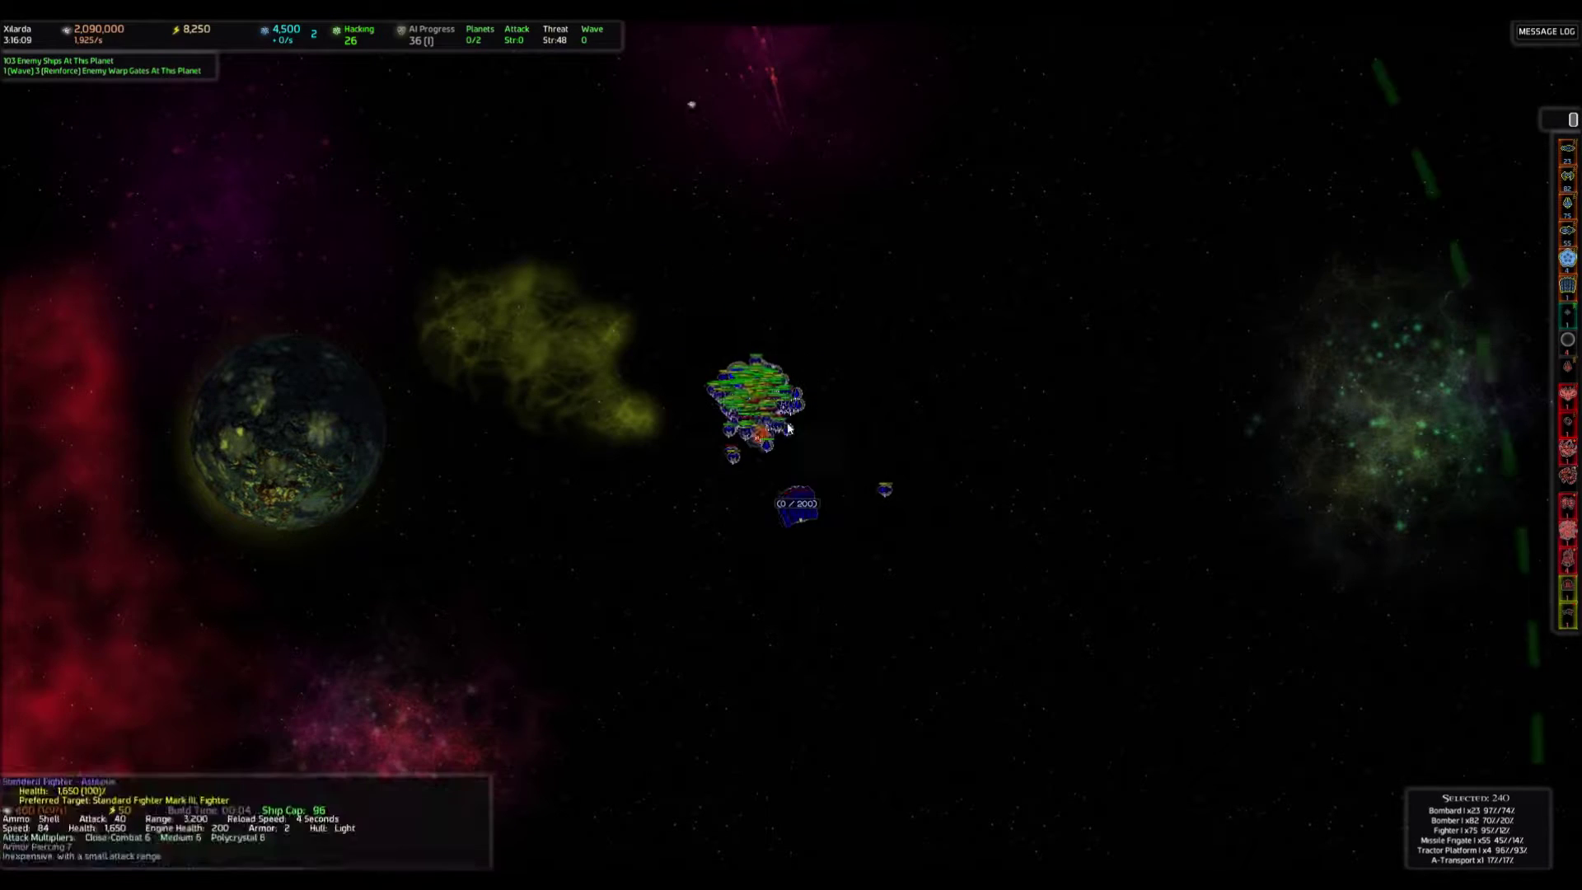
scroll(750, 444, down, 3)
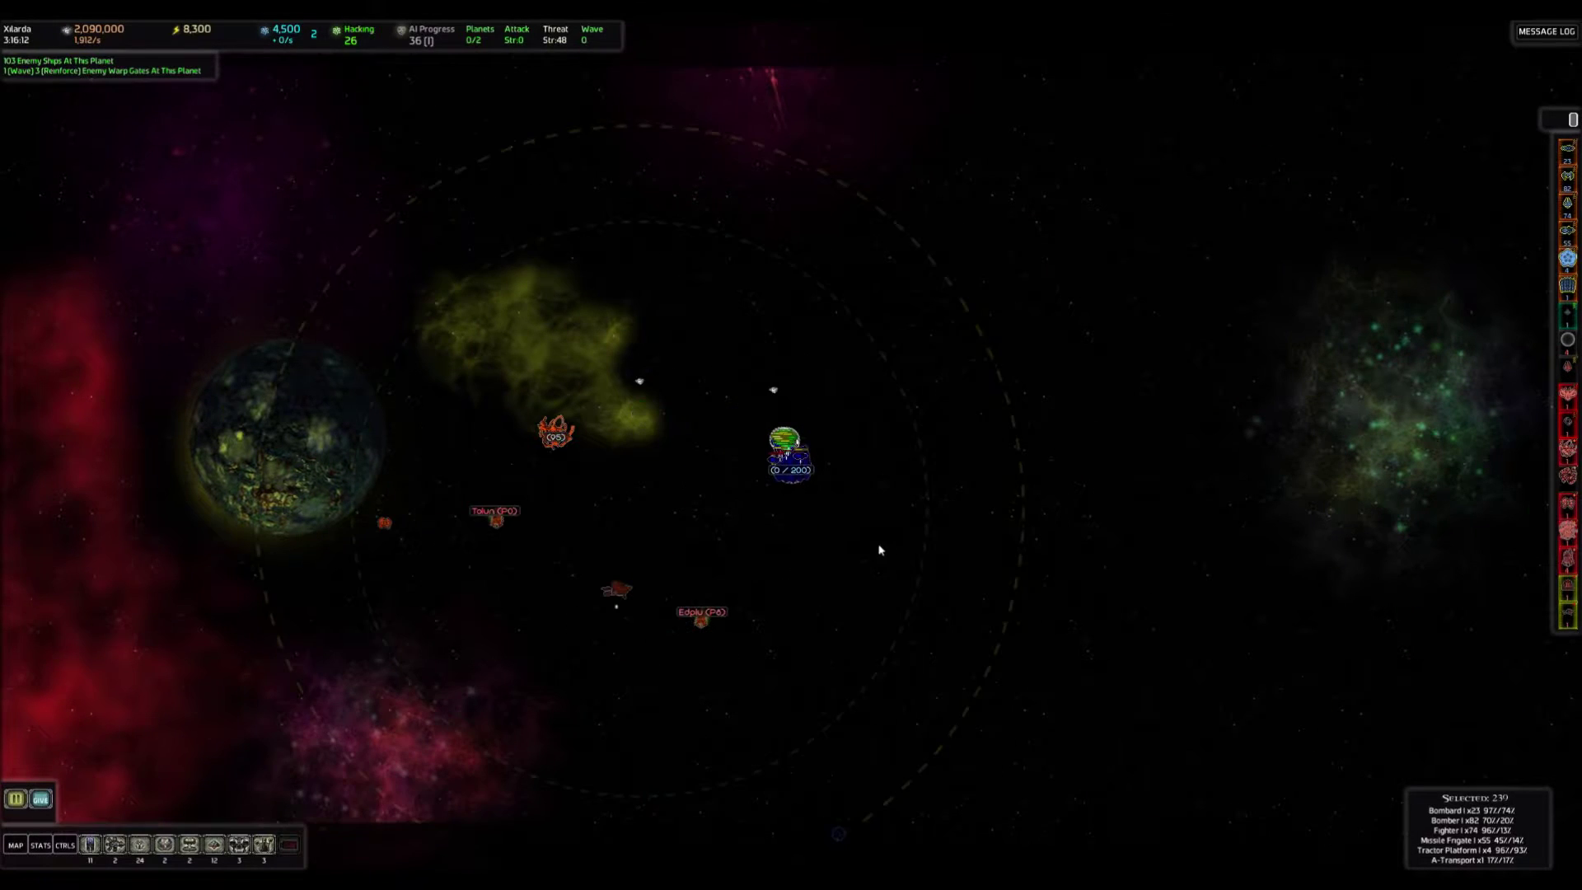
key(Tab)
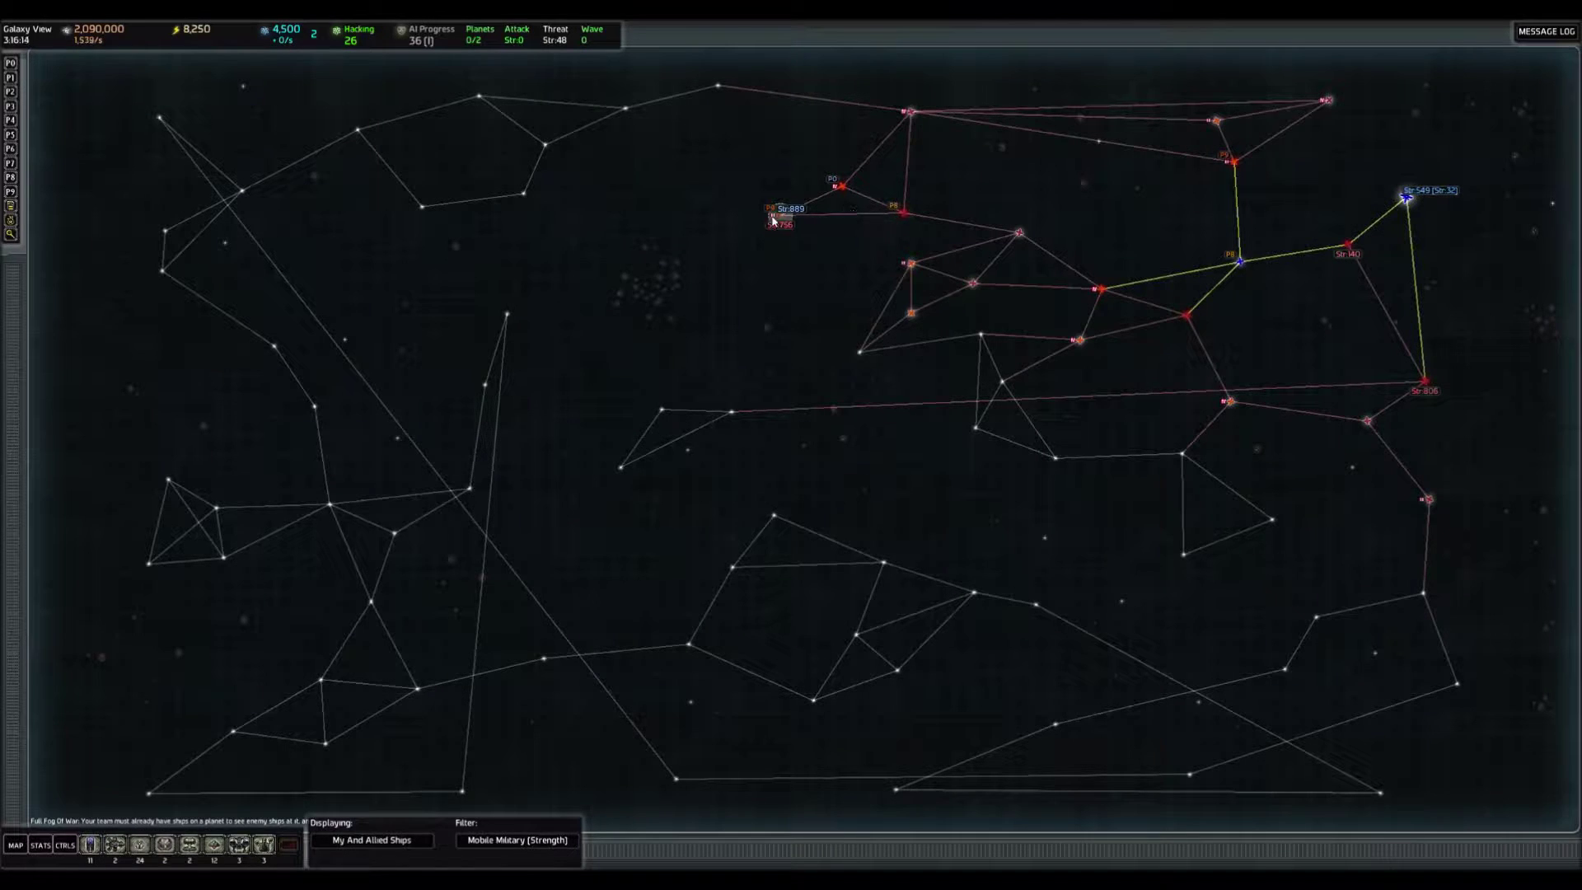
click(779, 217)
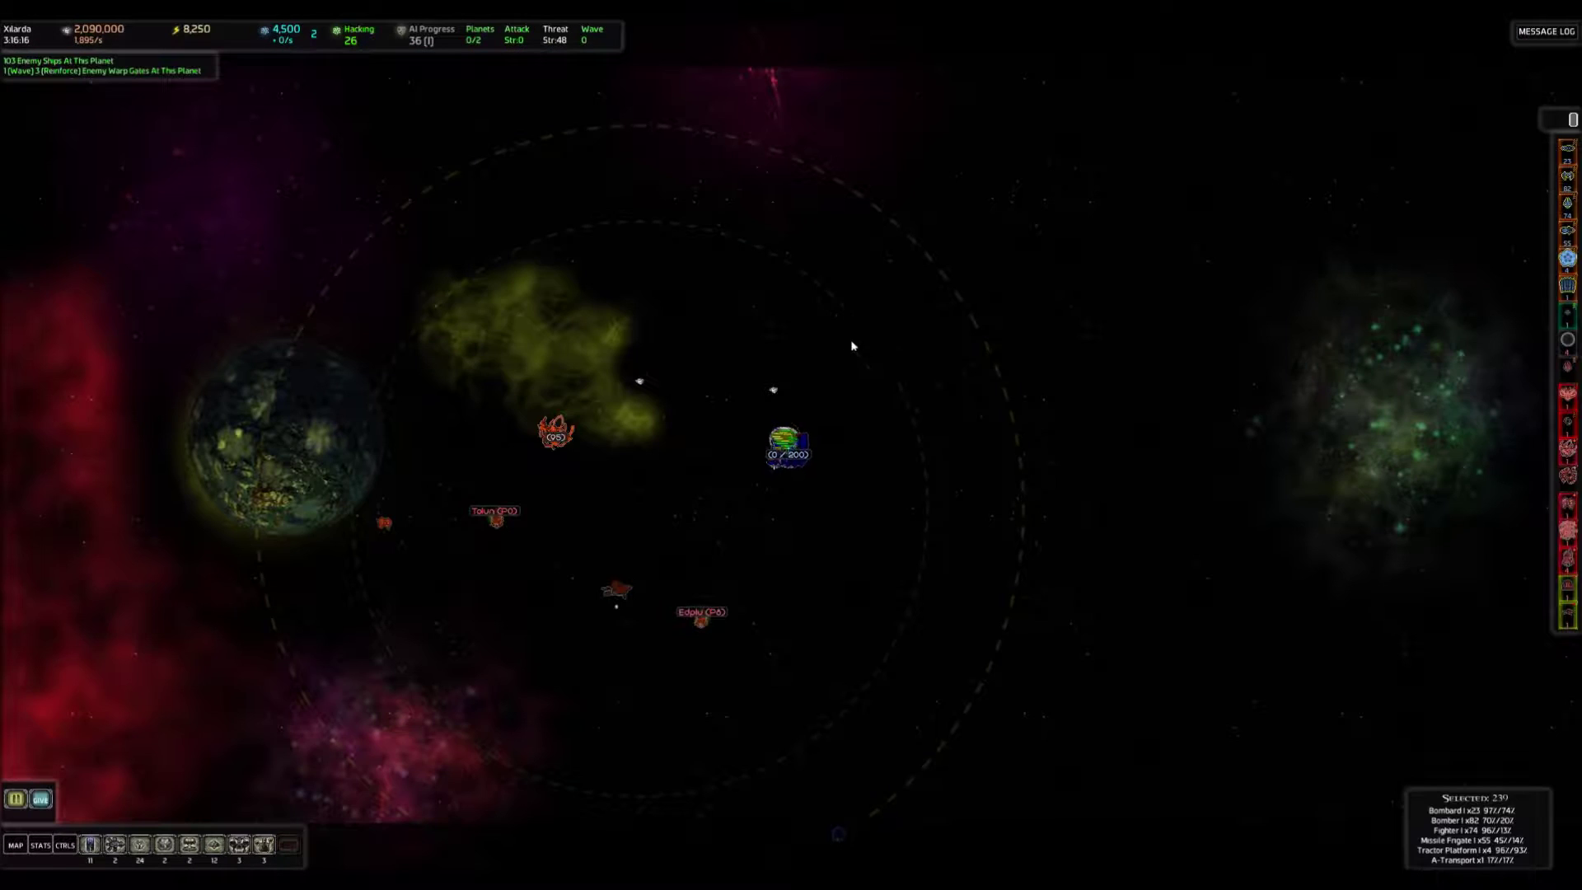
drag(668, 309, 1003, 637)
right_click(546, 632)
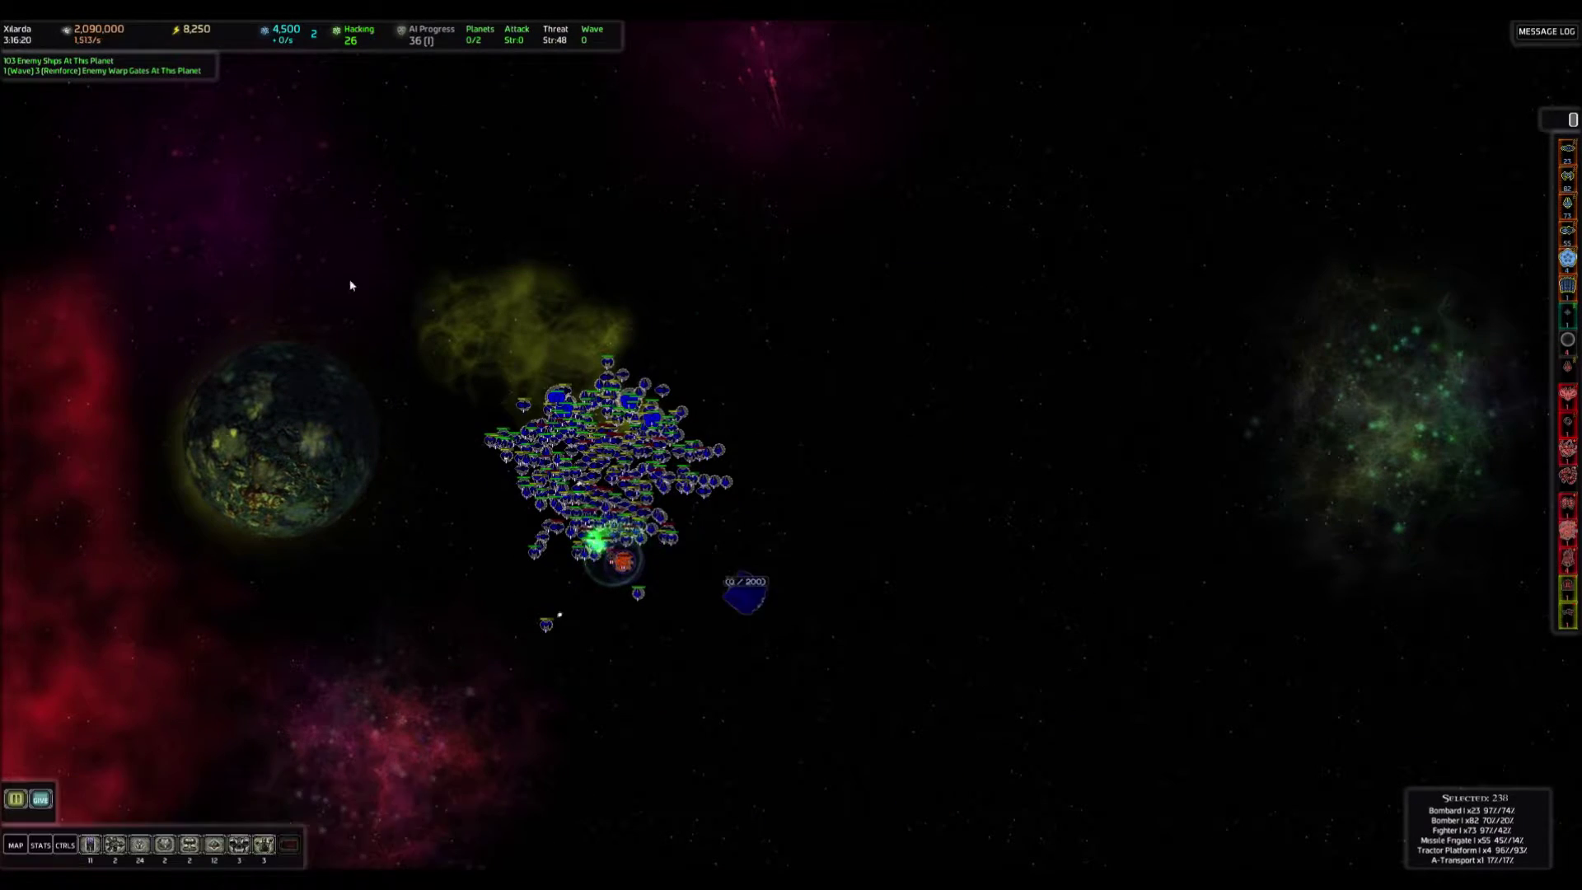
scroll(618, 563, up, 3)
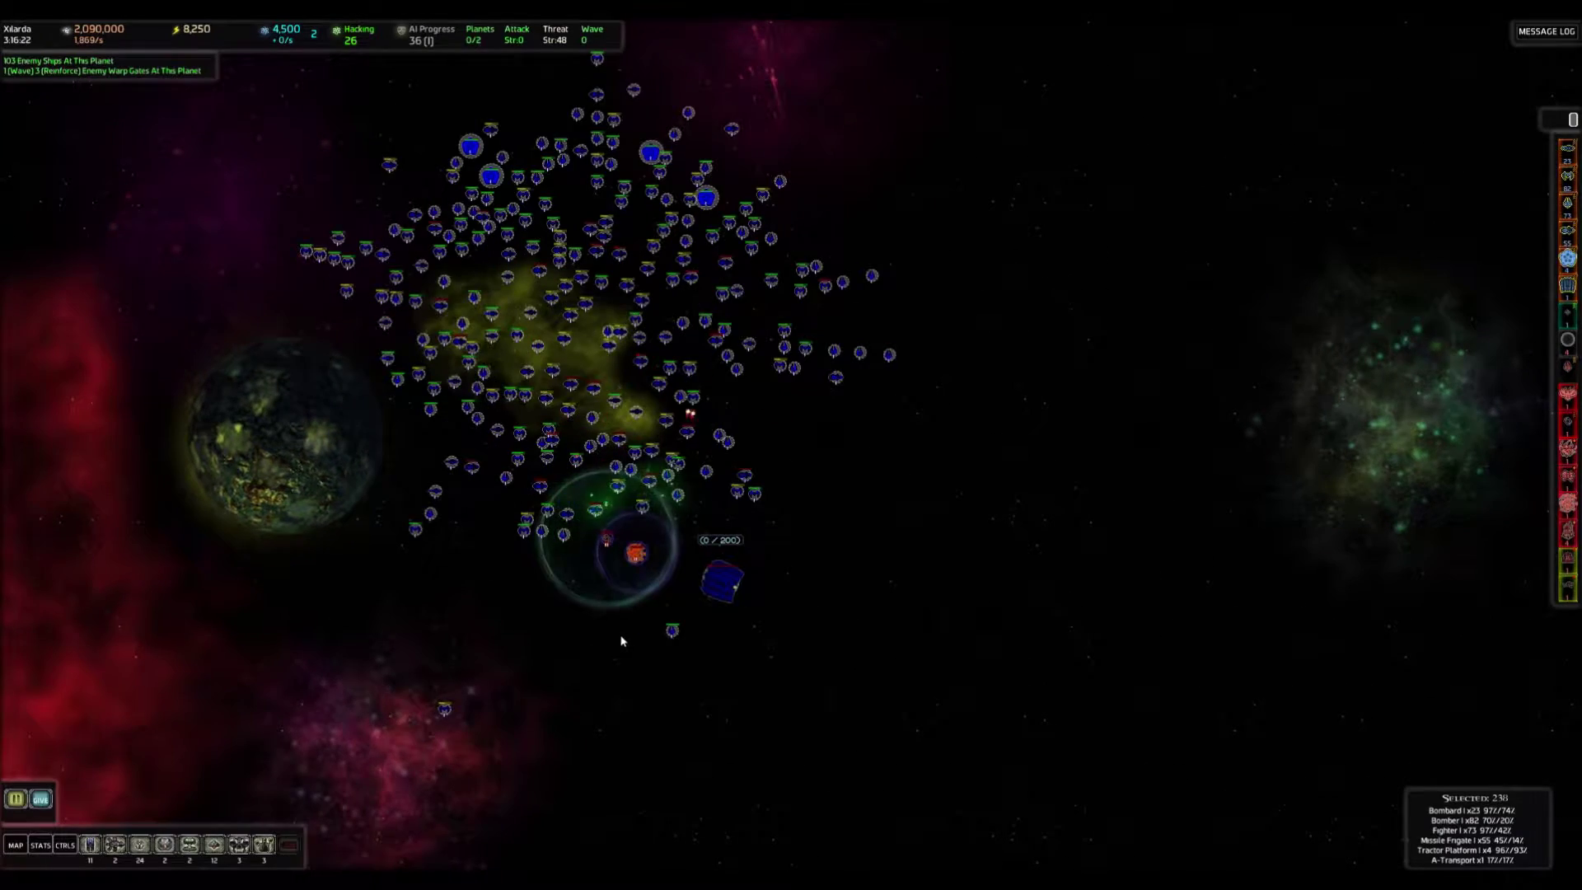
scroll(621, 640, down, 3)
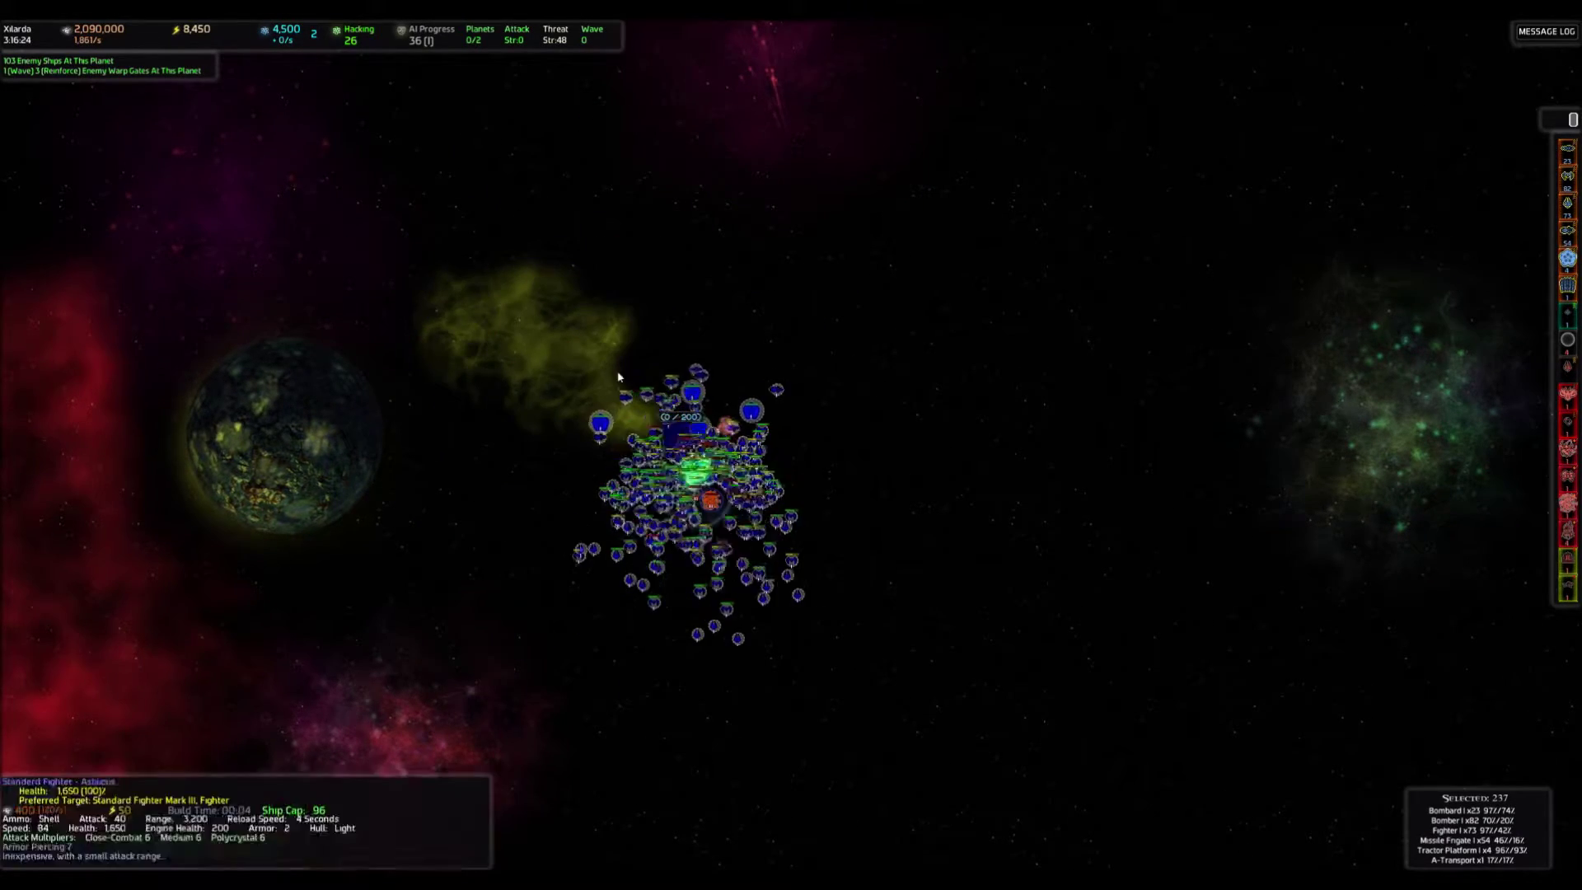
scroll(620, 377, up, 4)
scroll(715, 492, down, 4)
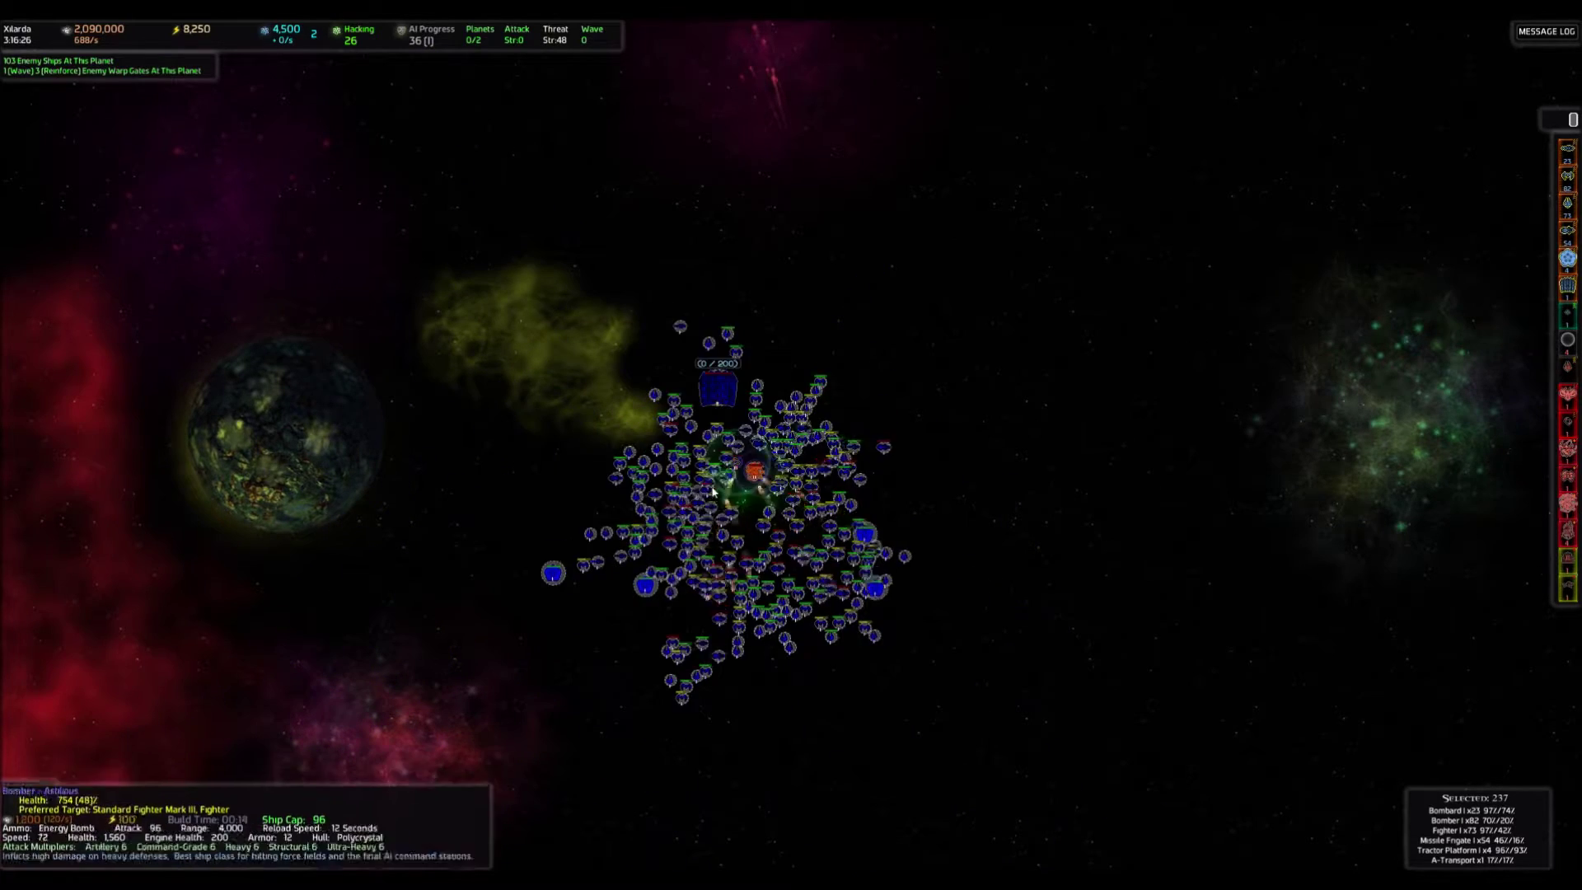
scroll(715, 493, down, 4)
scroll(742, 457, up, 3)
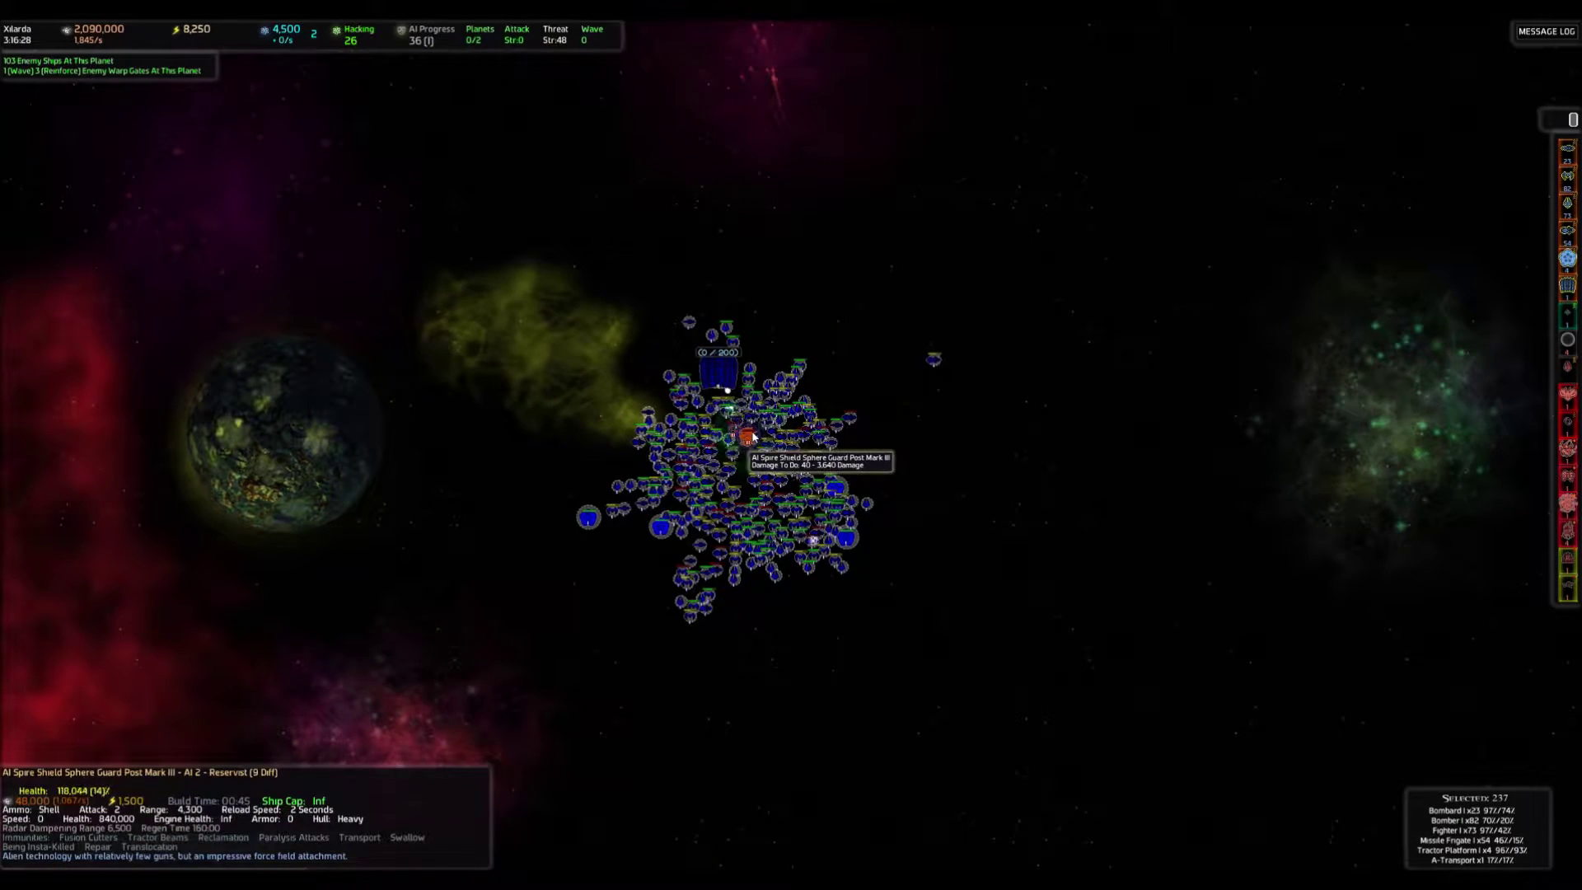
scroll(752, 438, down, 3)
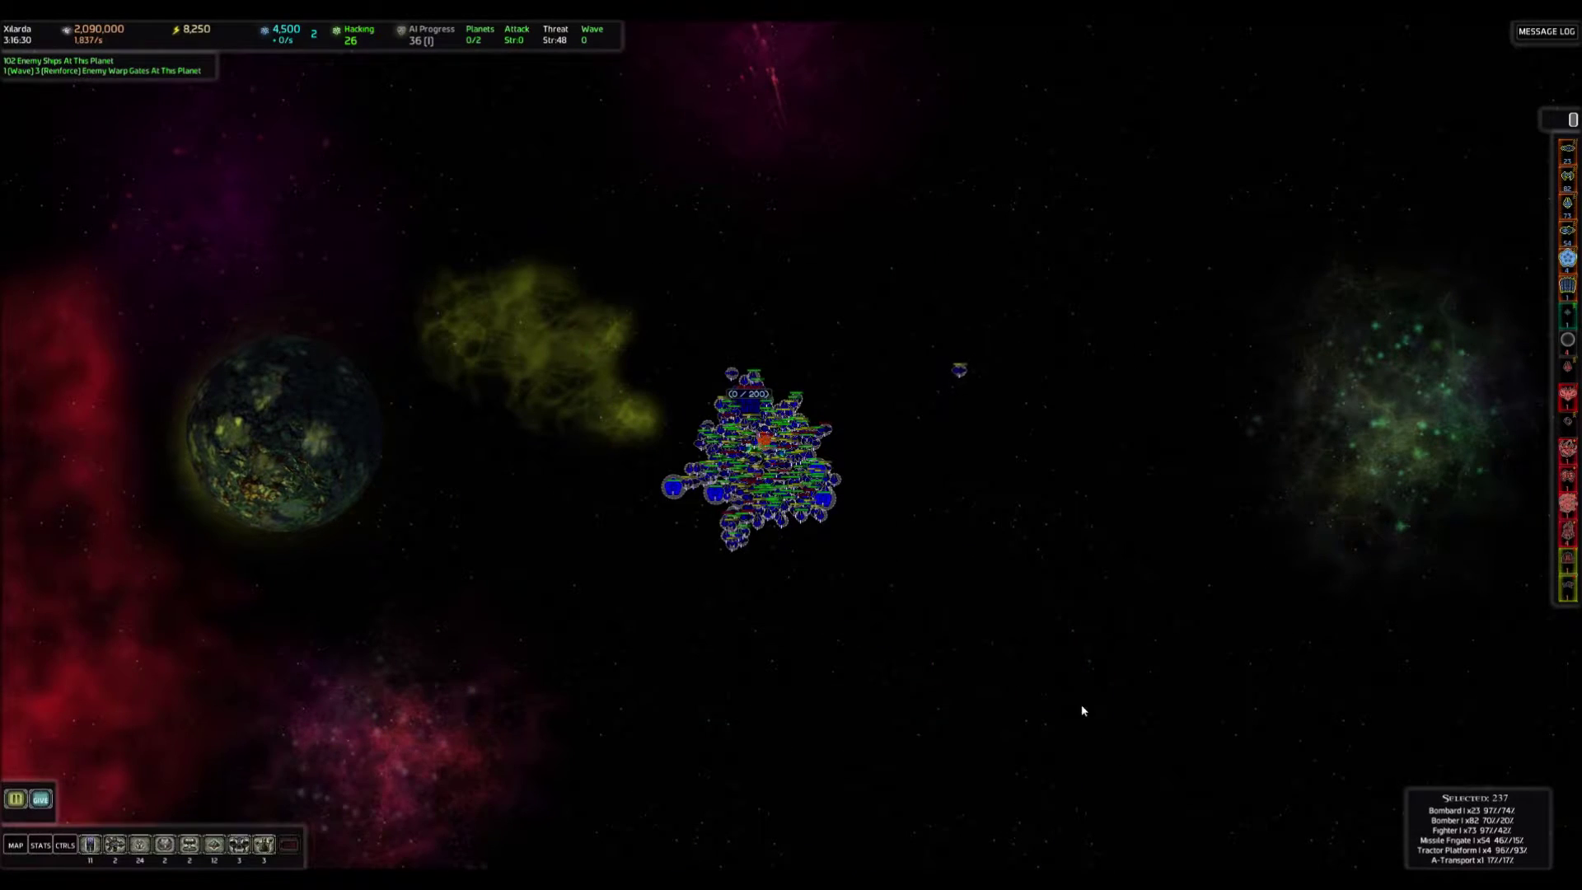
scroll(1080, 710, down, 2)
scroll(791, 519, up, 3)
scroll(779, 446, up, 2)
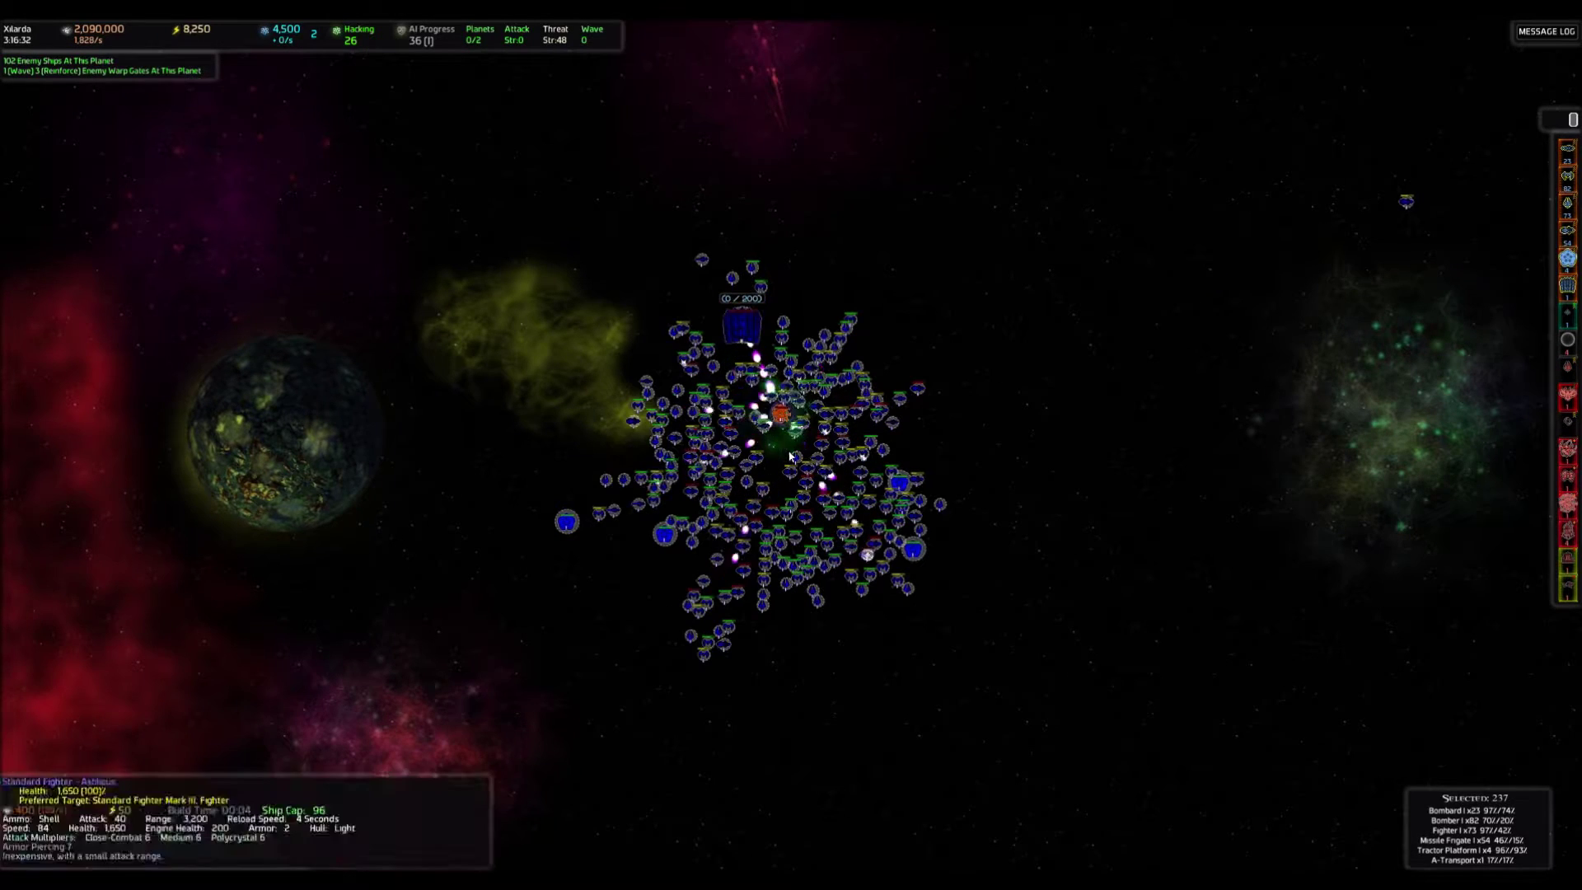
scroll(775, 435, up, 3)
scroll(775, 435, down, 4)
scroll(692, 383, down, 3)
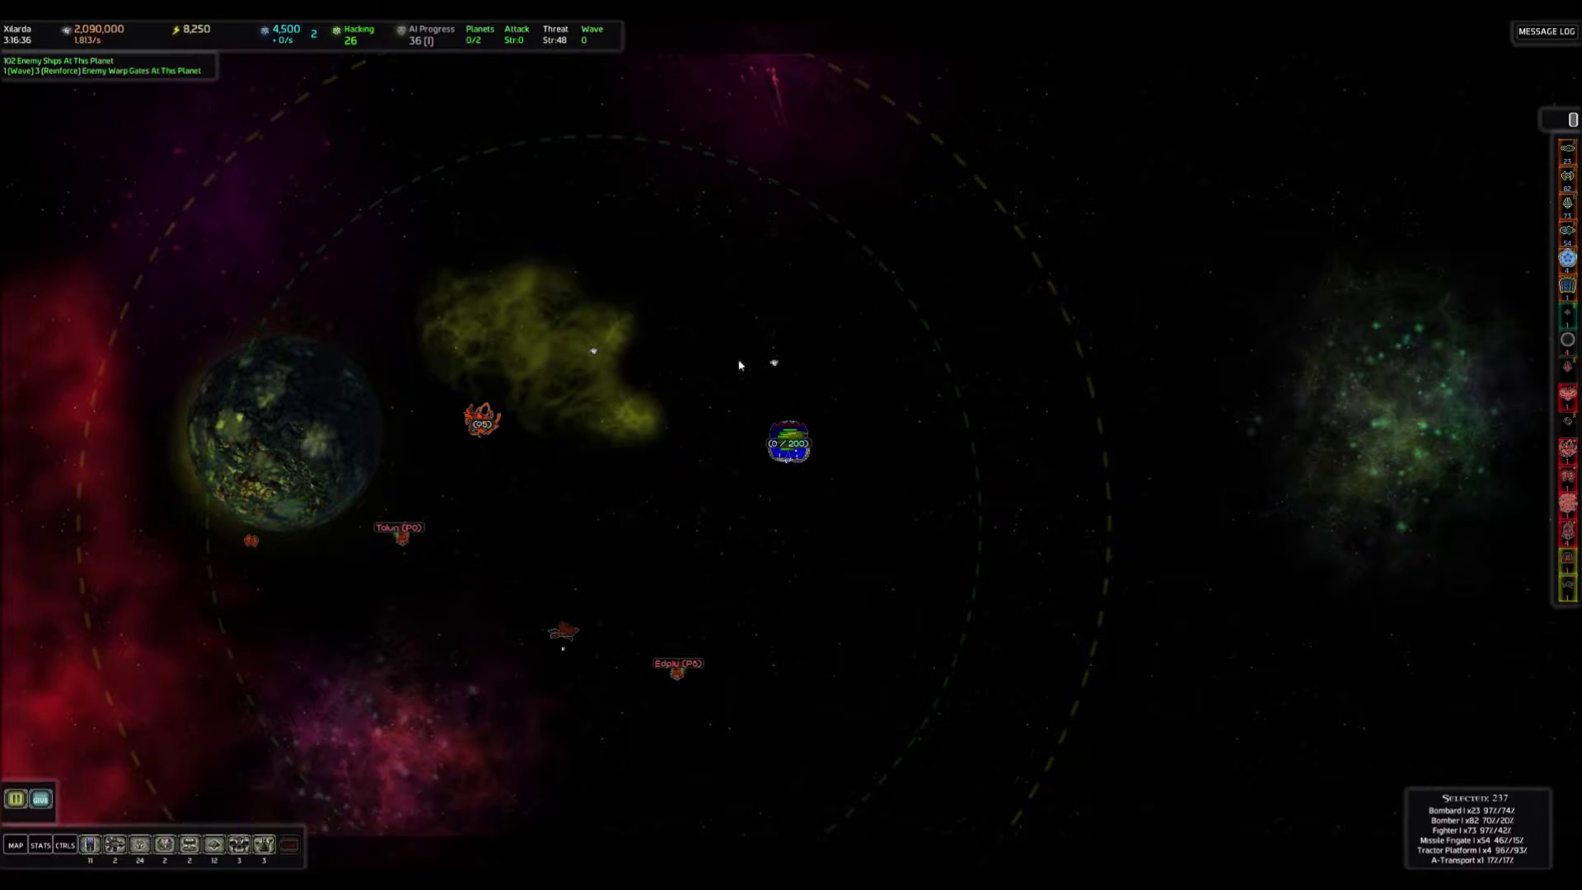
scroll(782, 471, up, 4)
scroll(654, 494, down, 4)
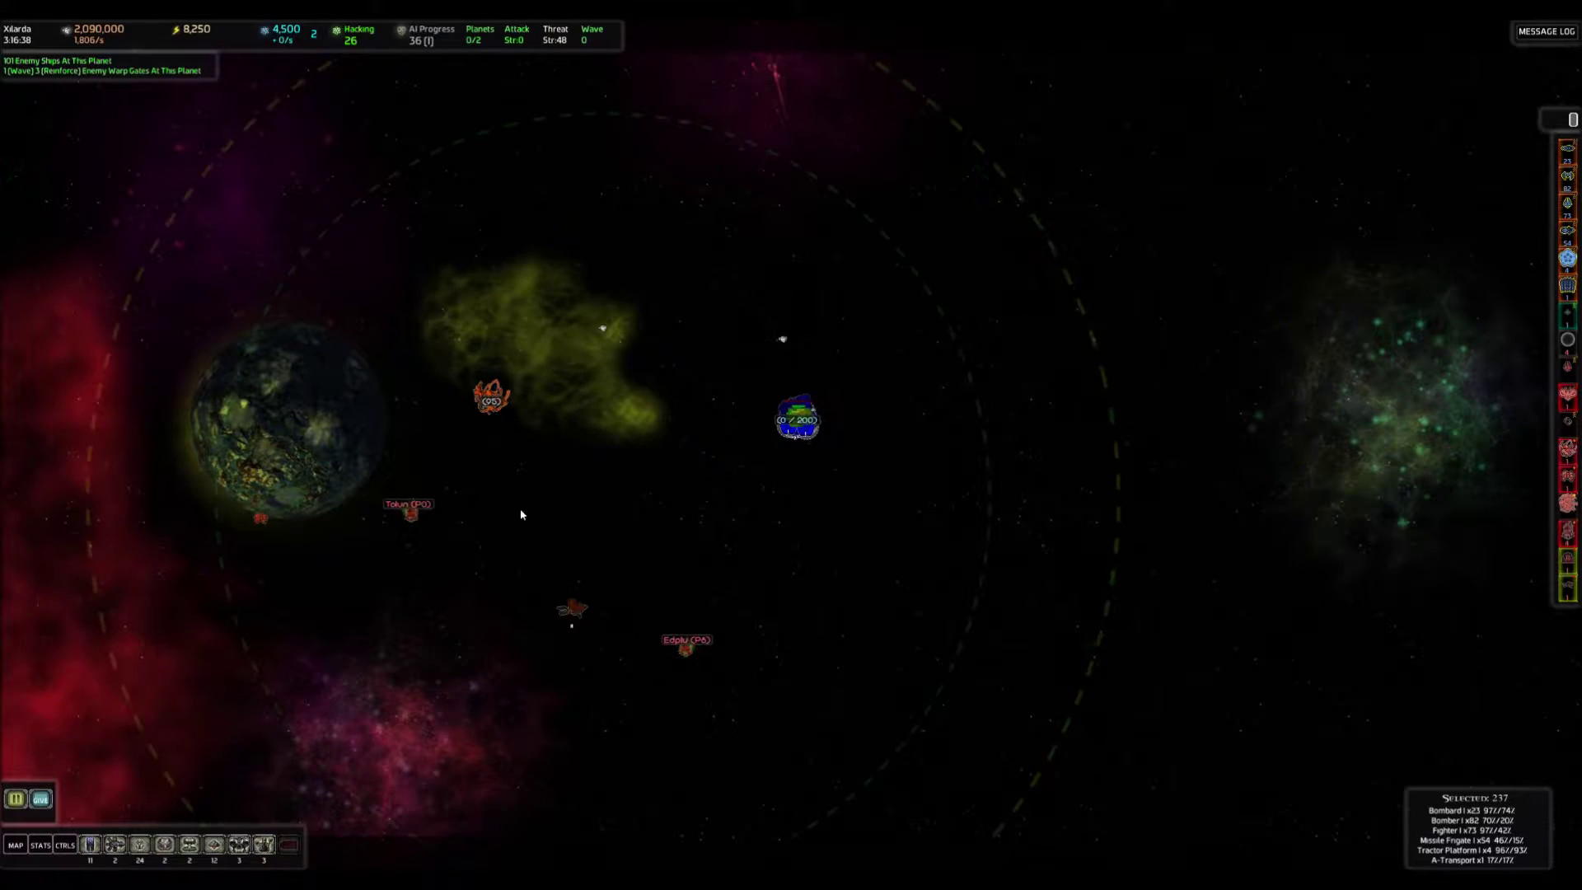
scroll(501, 408, up, 2)
scroll(501, 408, up, 2)
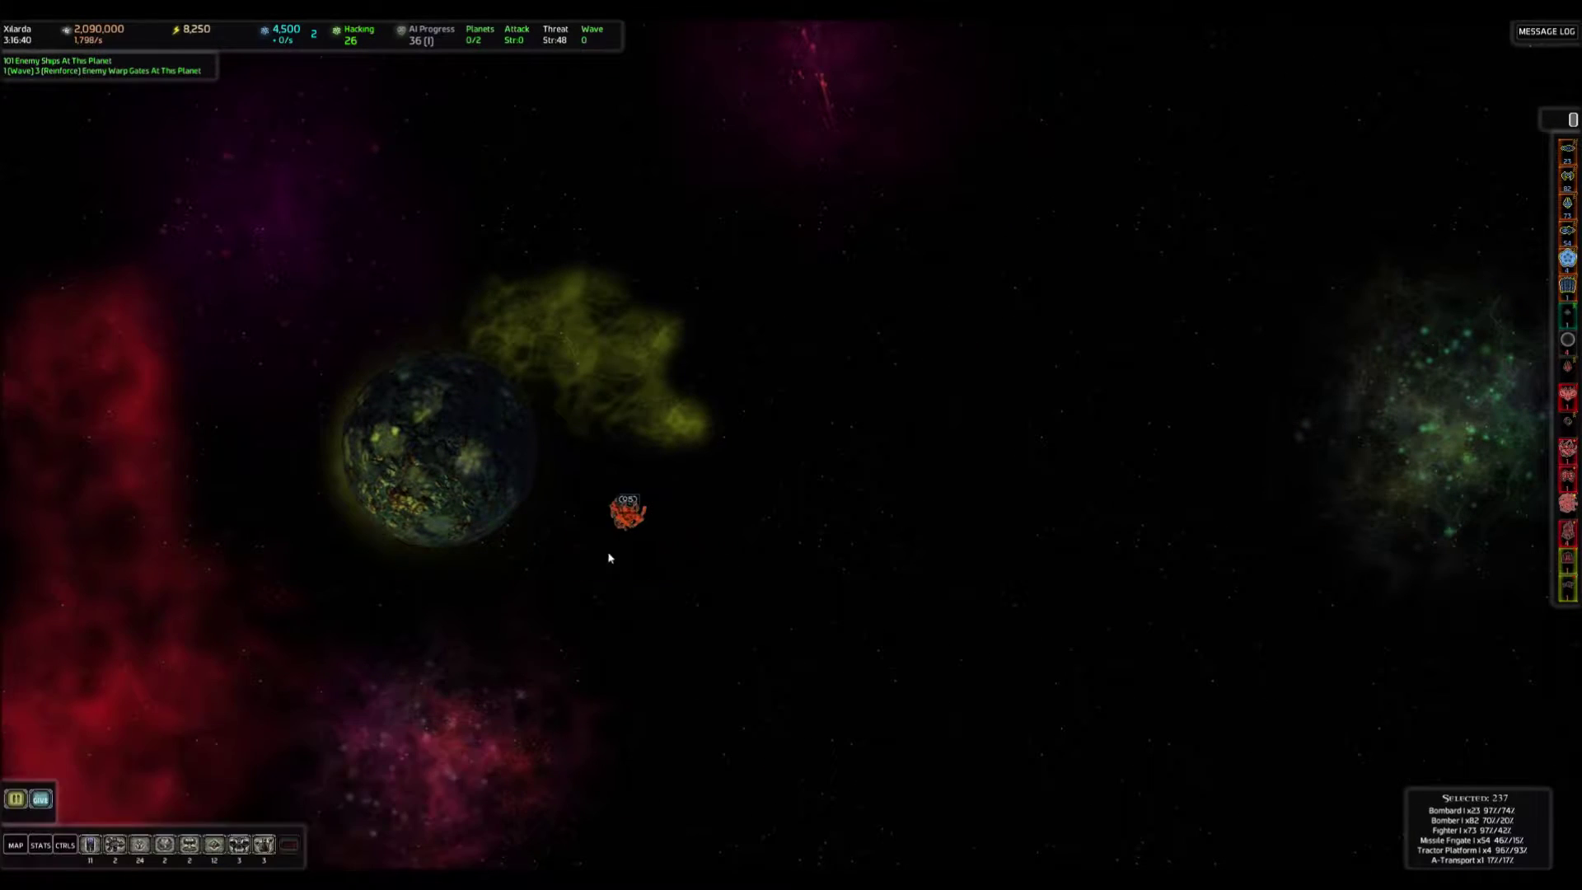
scroll(772, 569, down, 3)
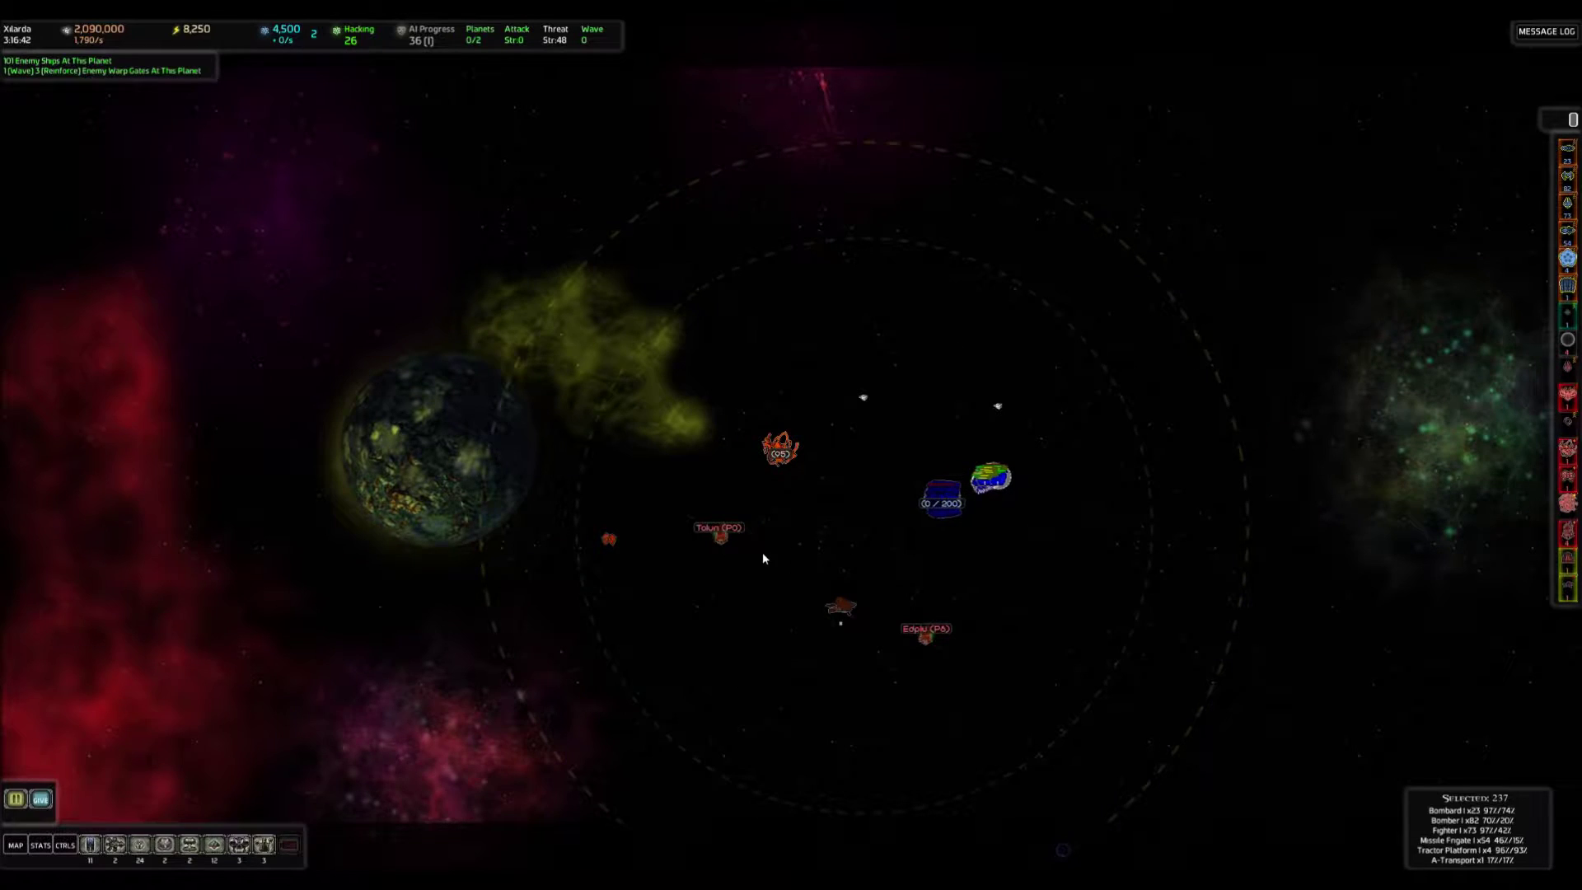
scroll(855, 600, up, 4)
scroll(706, 540, up, 3)
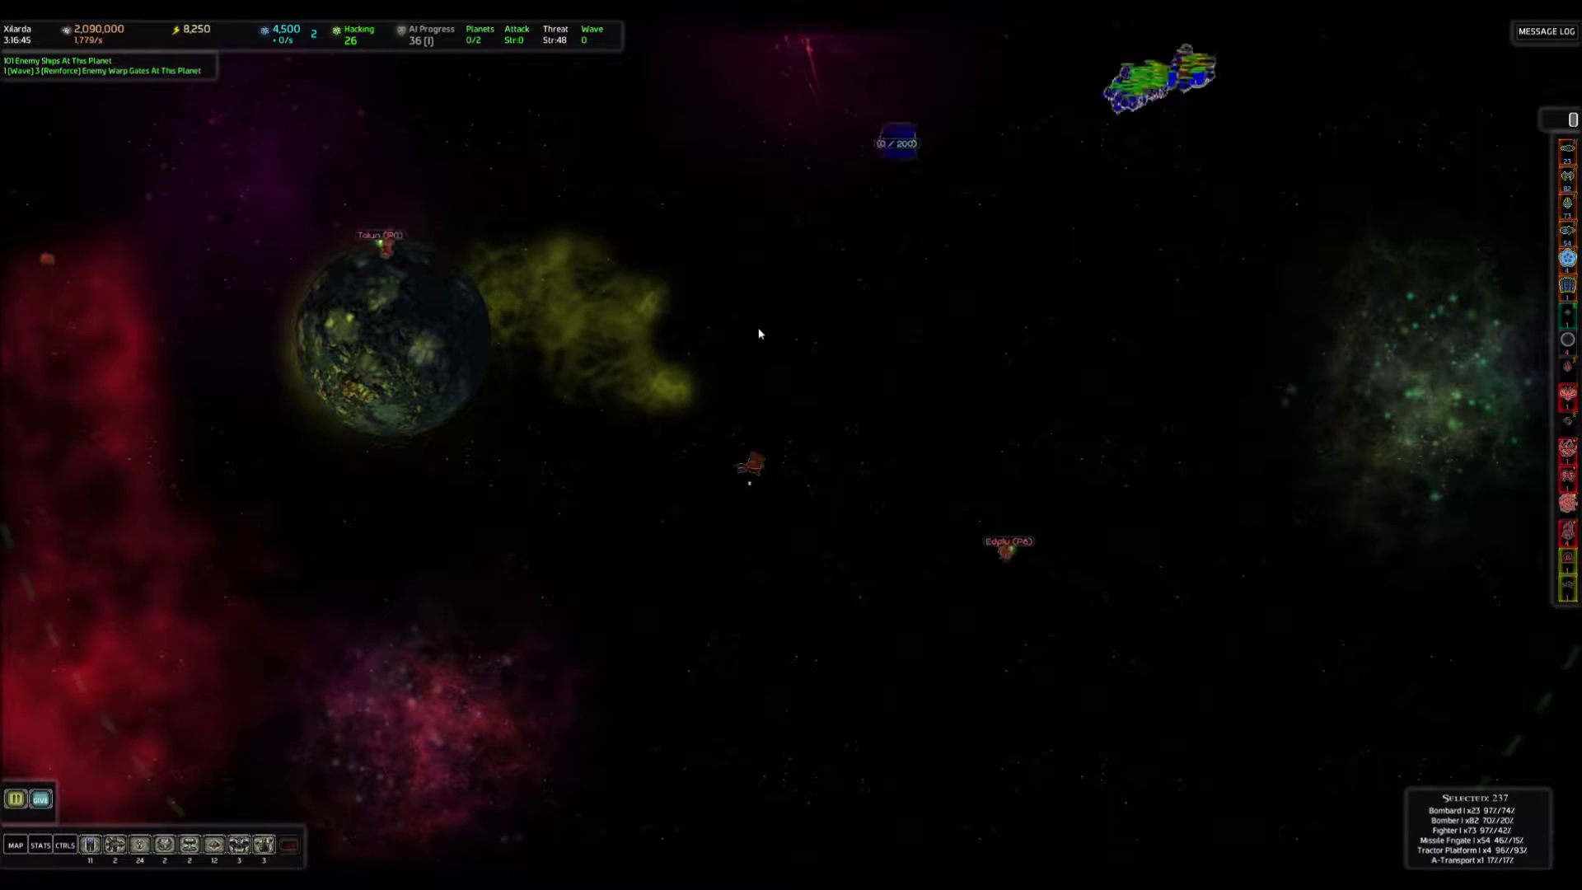
scroll(759, 334, down, 3)
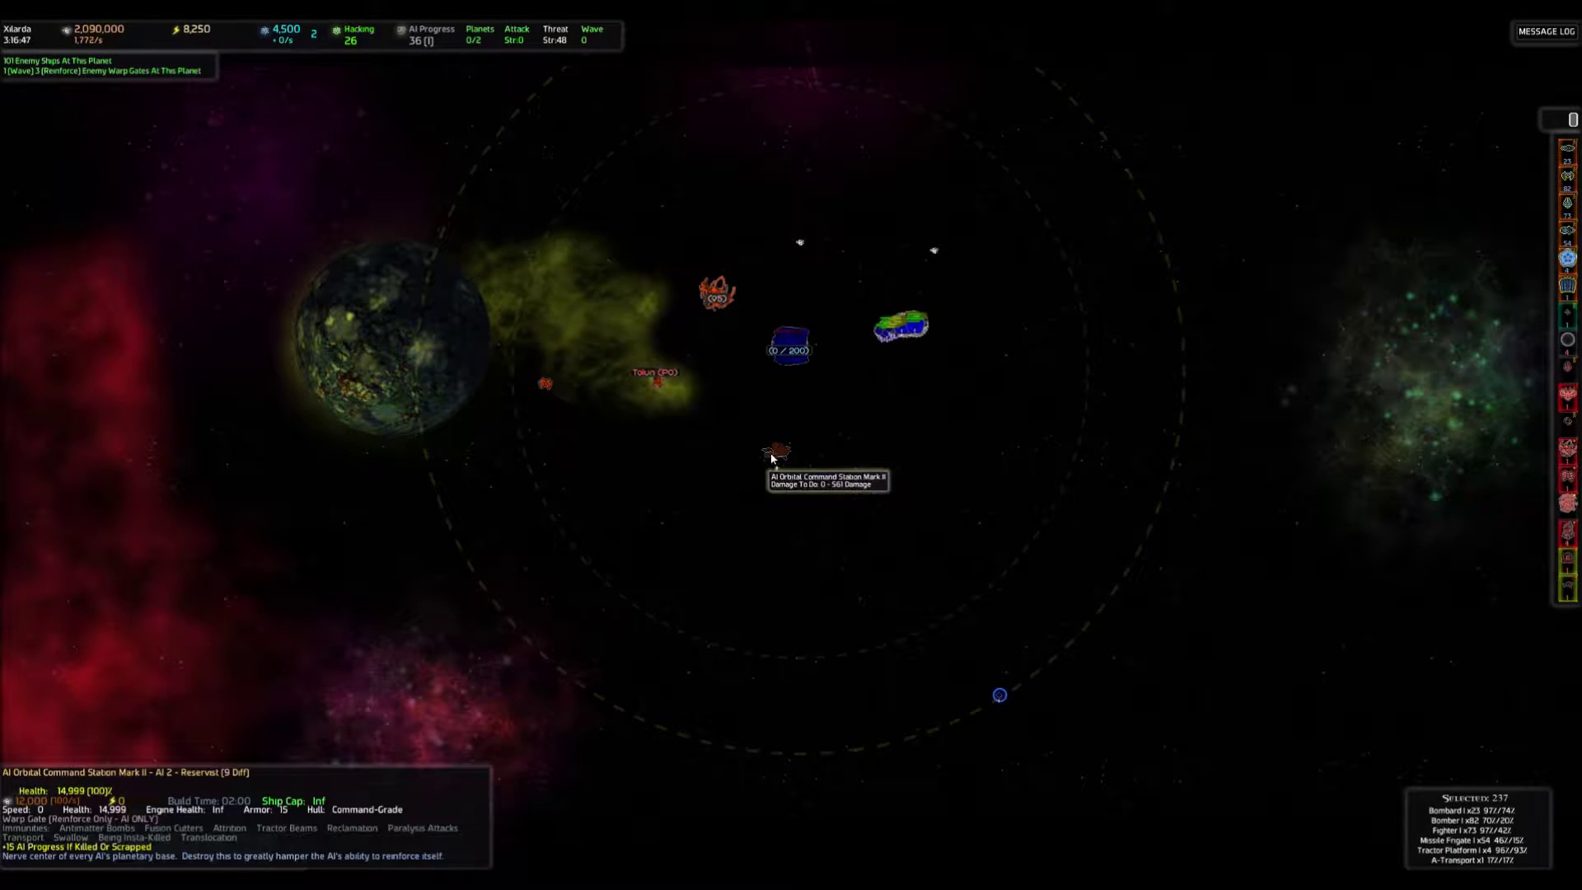
scroll(729, 408, up, 2)
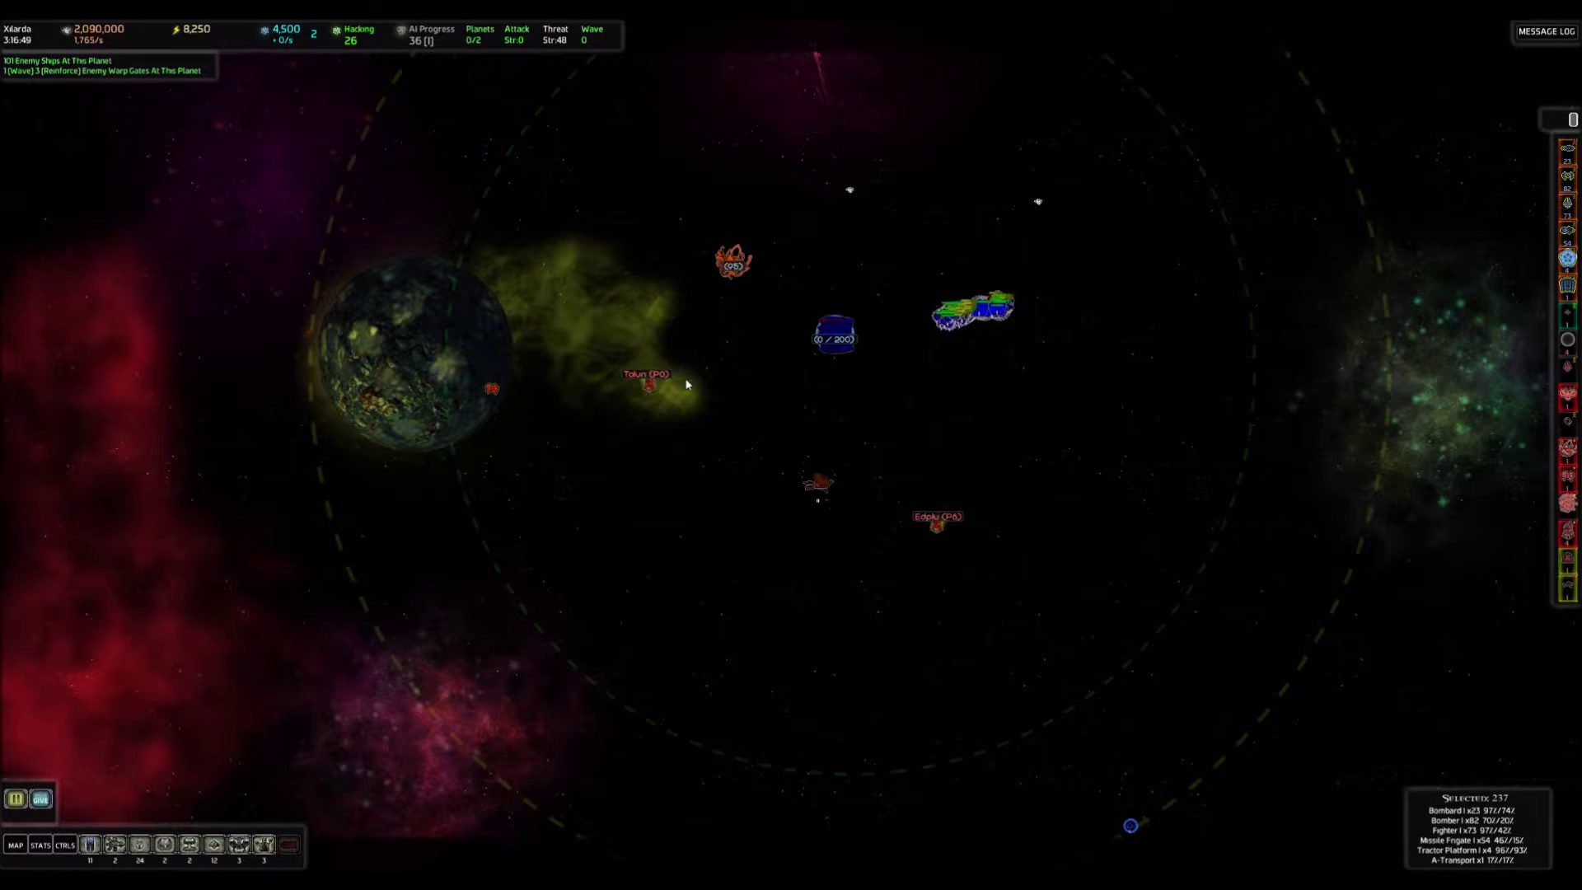
scroll(687, 386, down, 2)
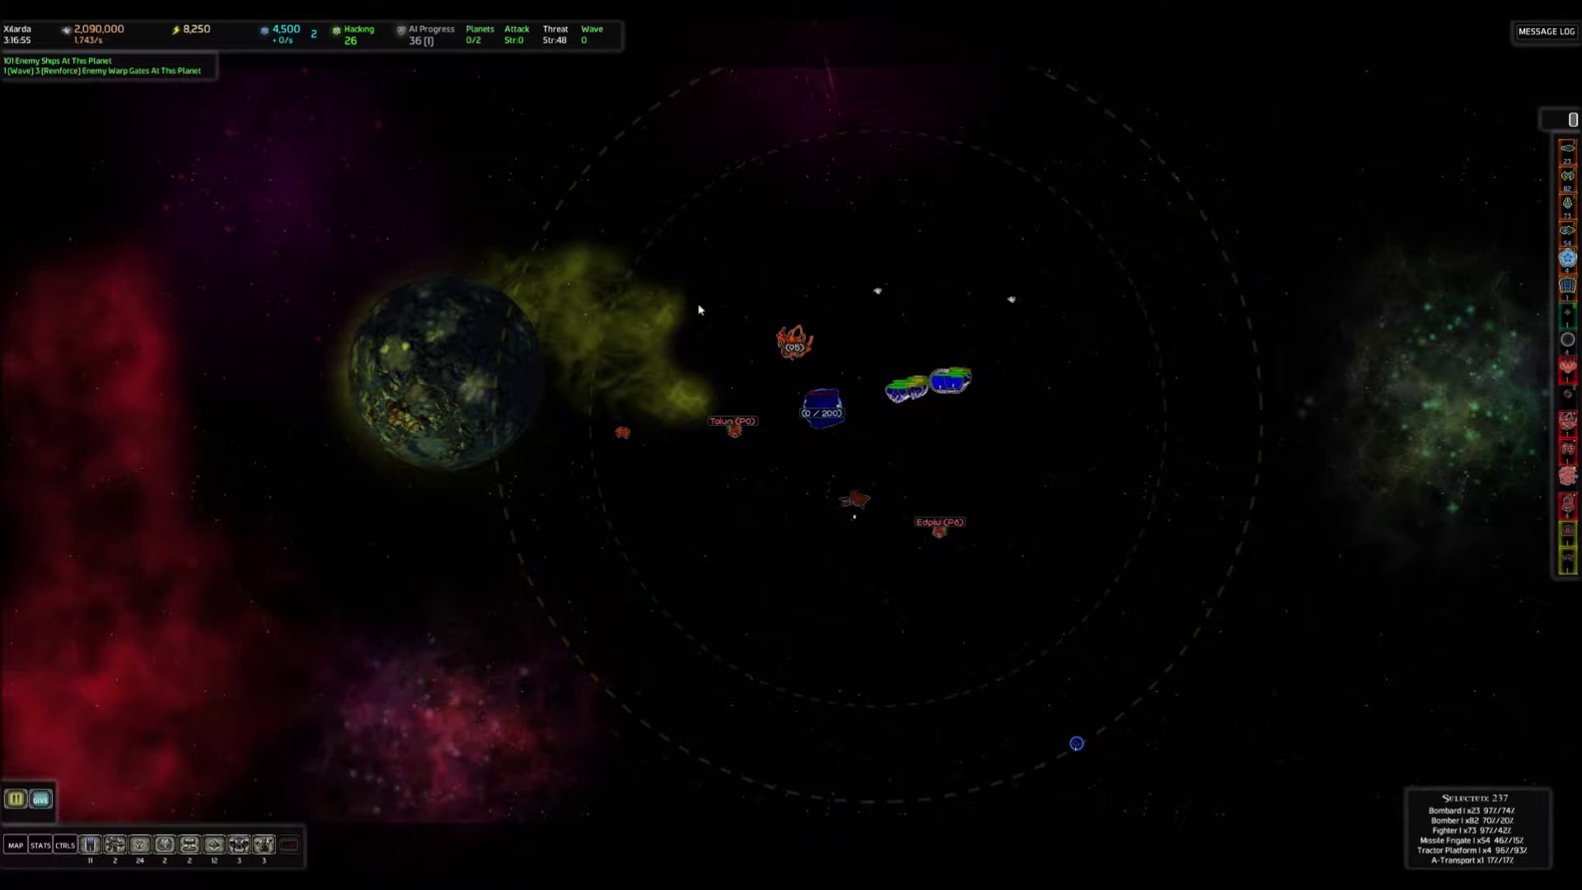
scroll(698, 309, up, 3)
Move the assault transport right and load 79 bombards, missile frigates and tractor platforms into it.
drag(483, 414, 680, 561)
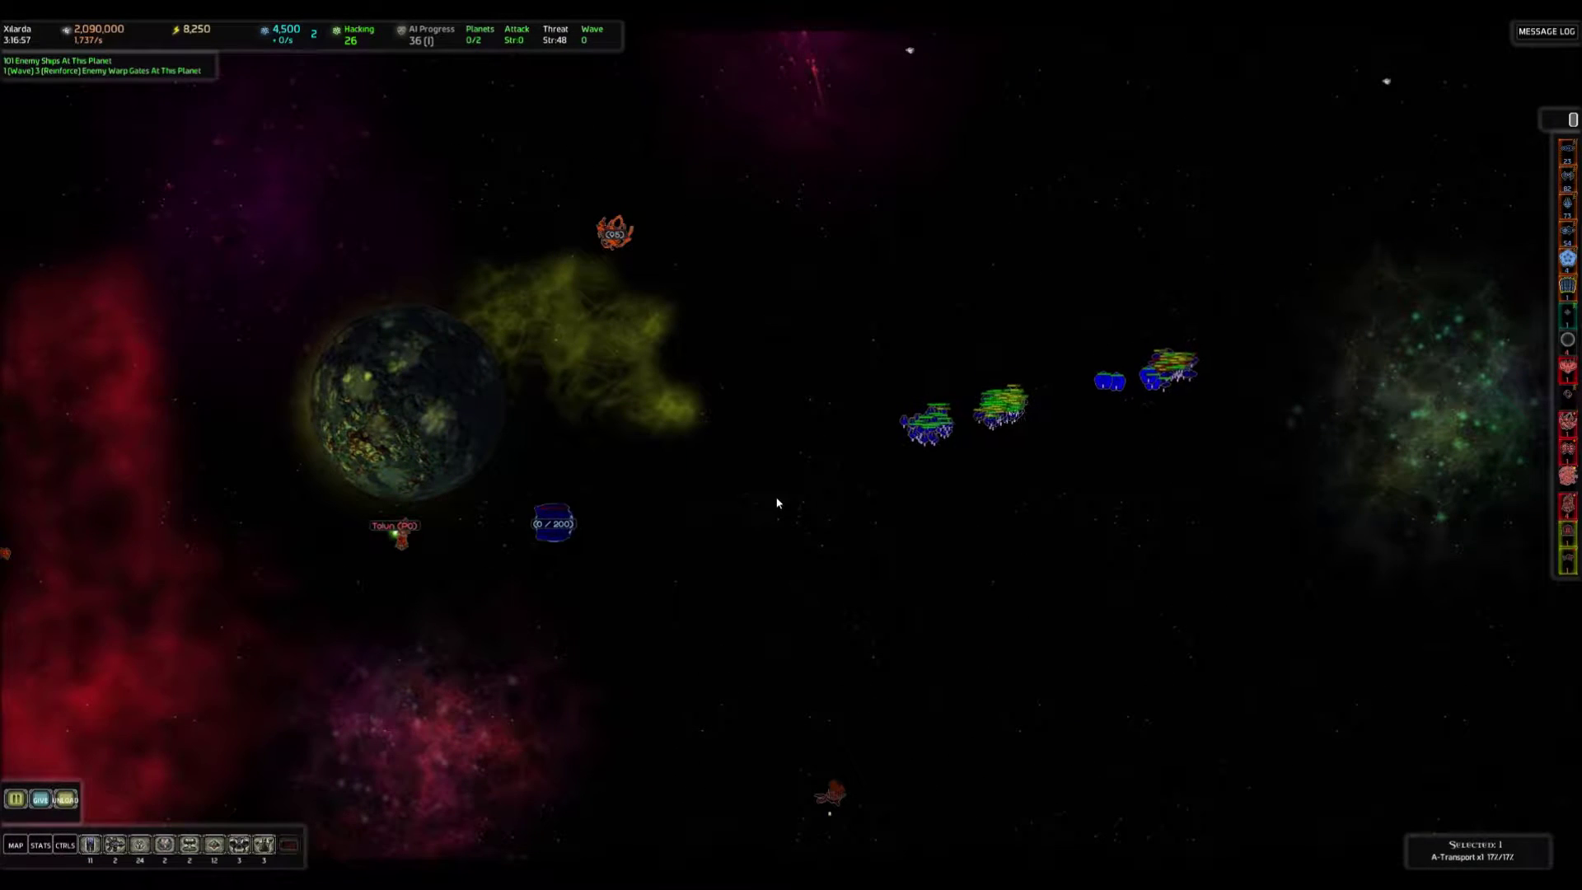
right_click(776, 502)
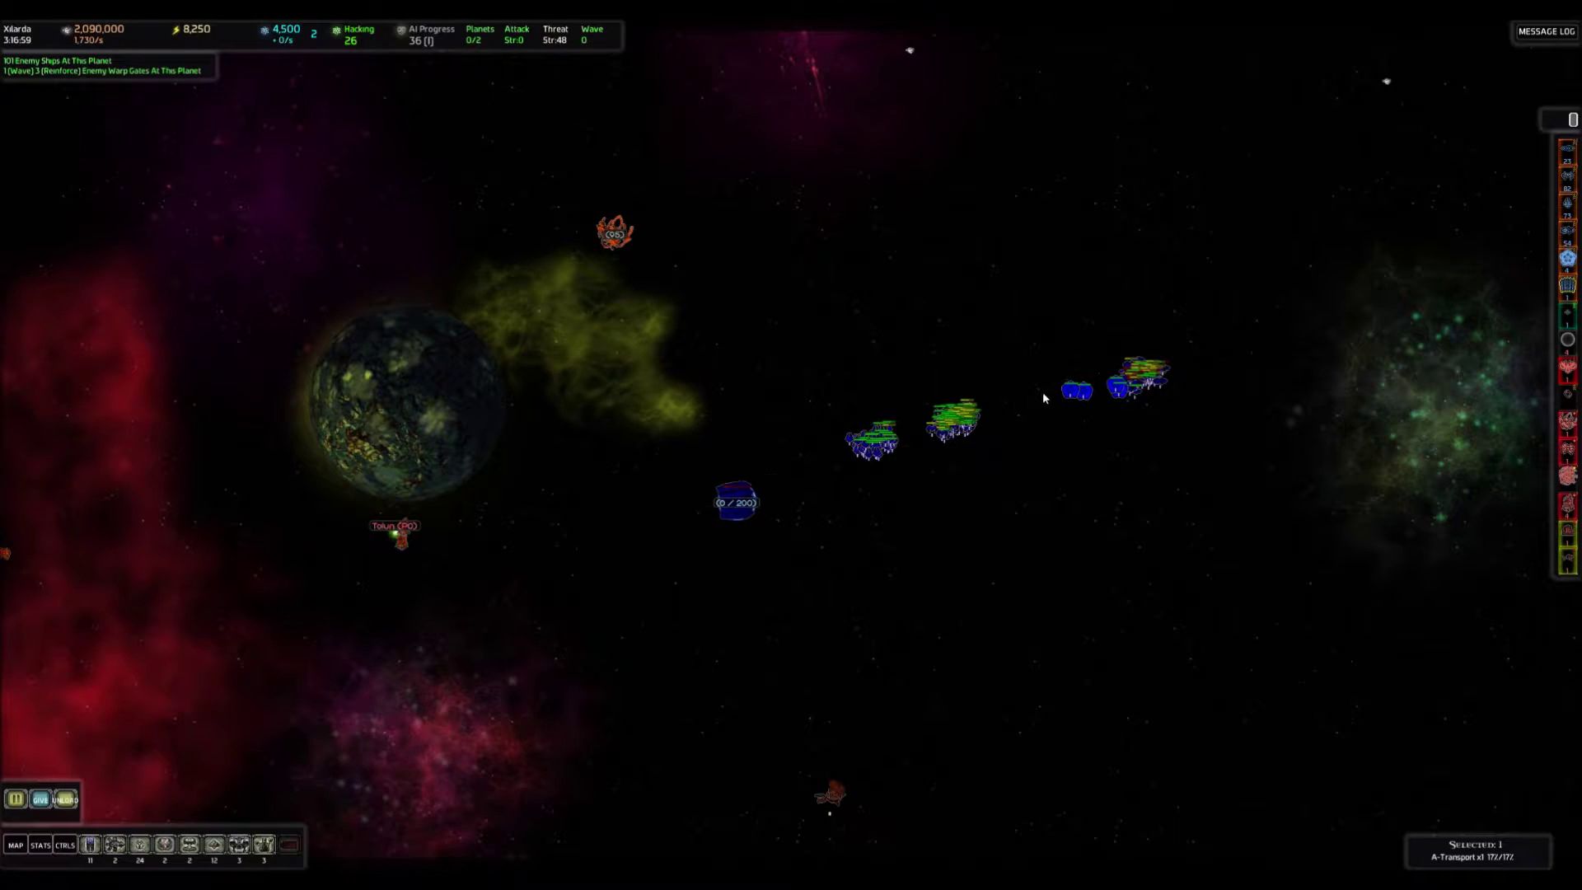
mouse_move(614, 232)
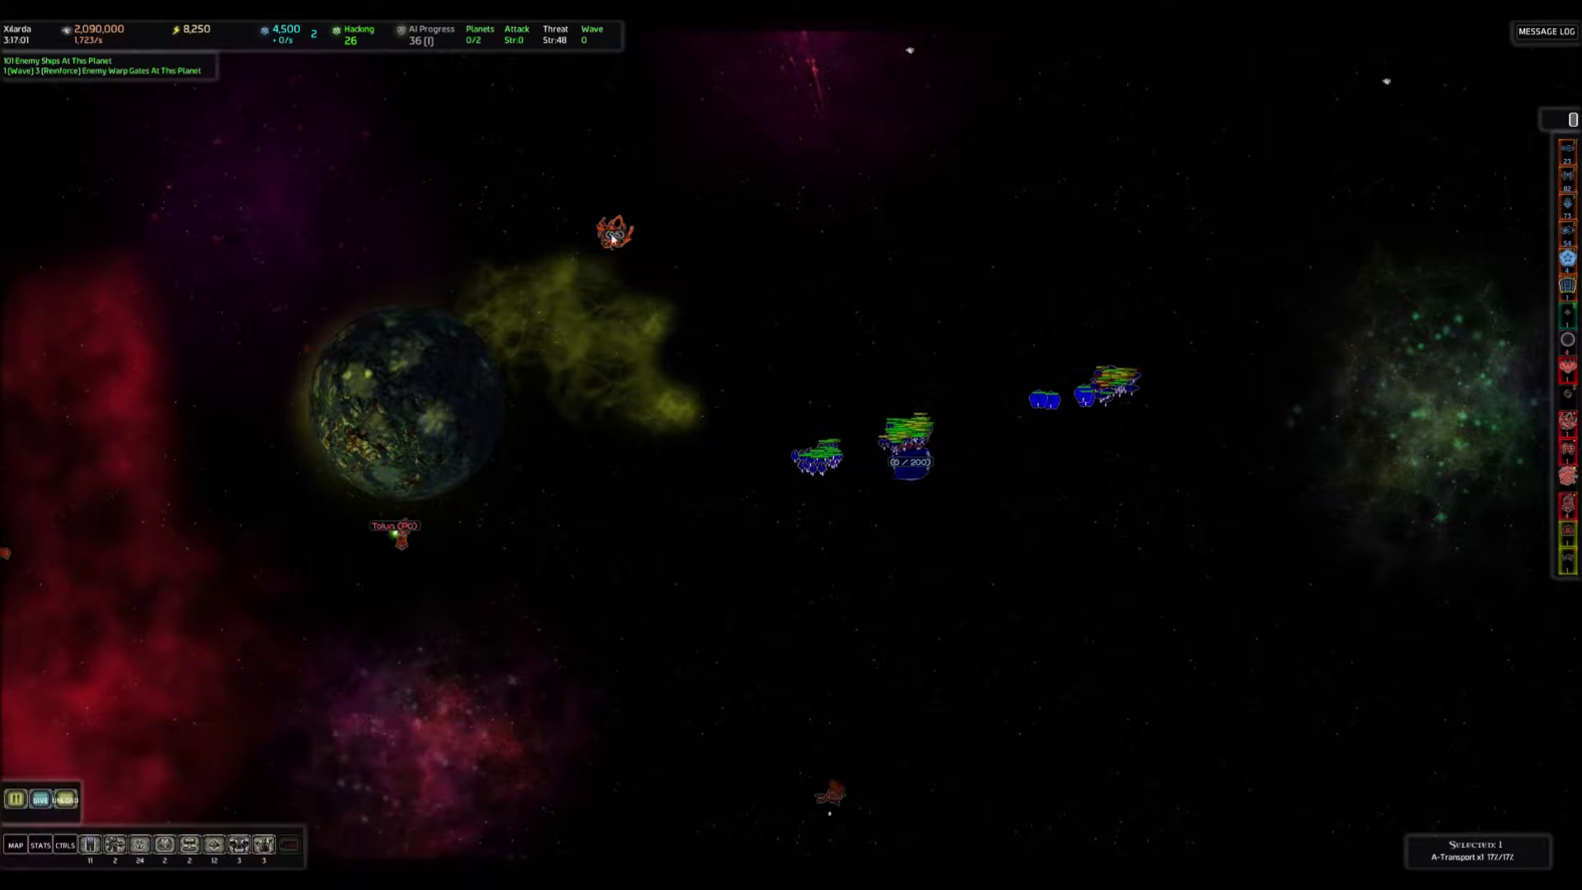
scroll(790, 372, down, 3)
drag(742, 372, 908, 493)
scroll(907, 493, up, 3)
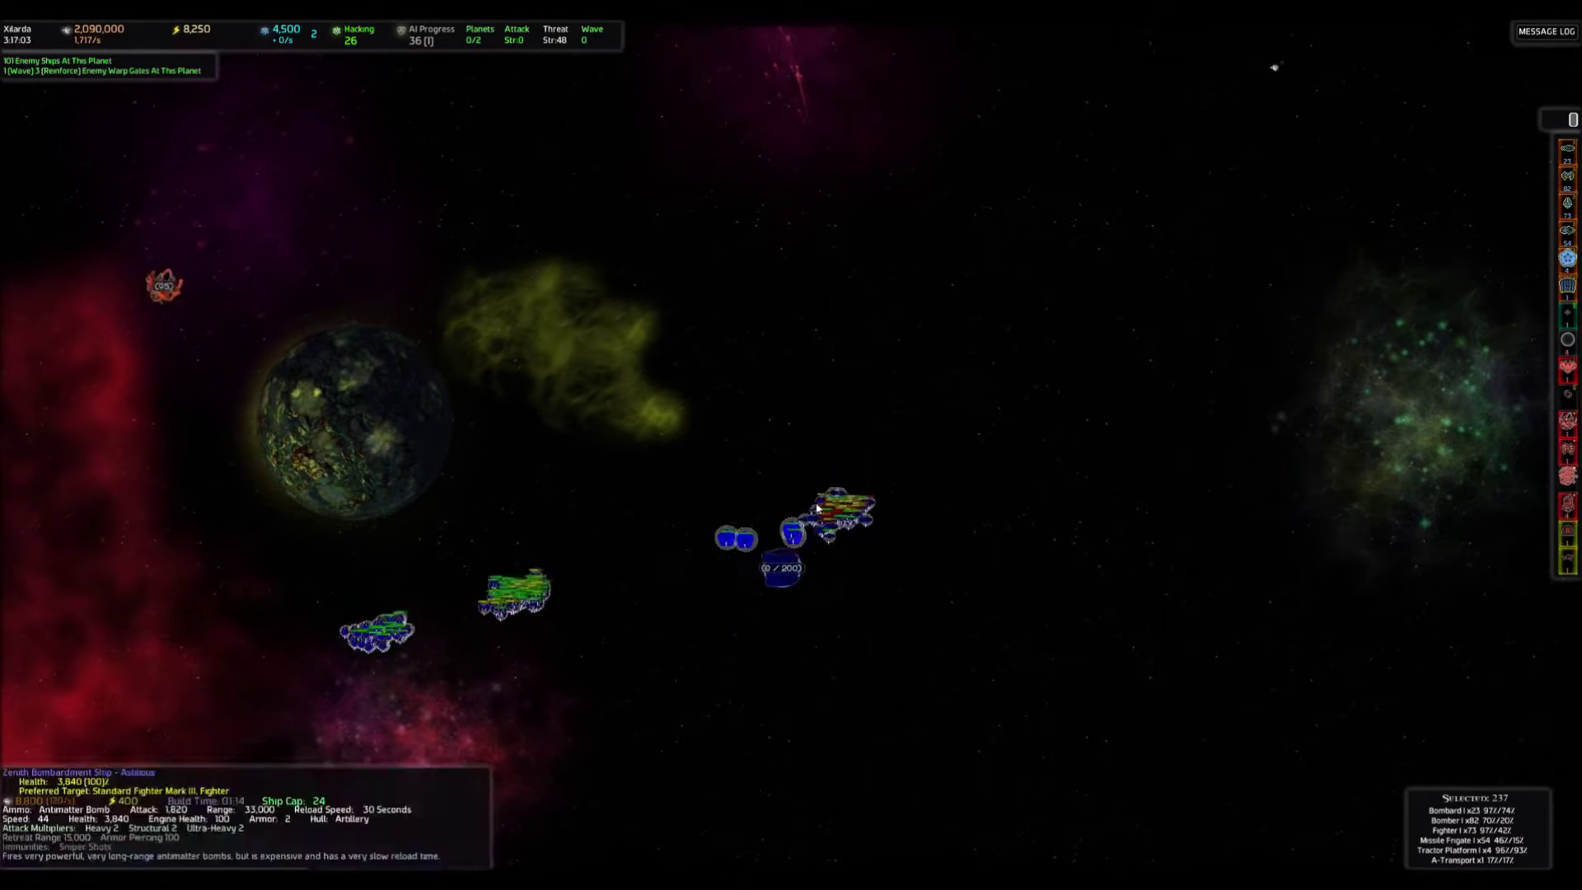
drag(529, 442, 953, 742)
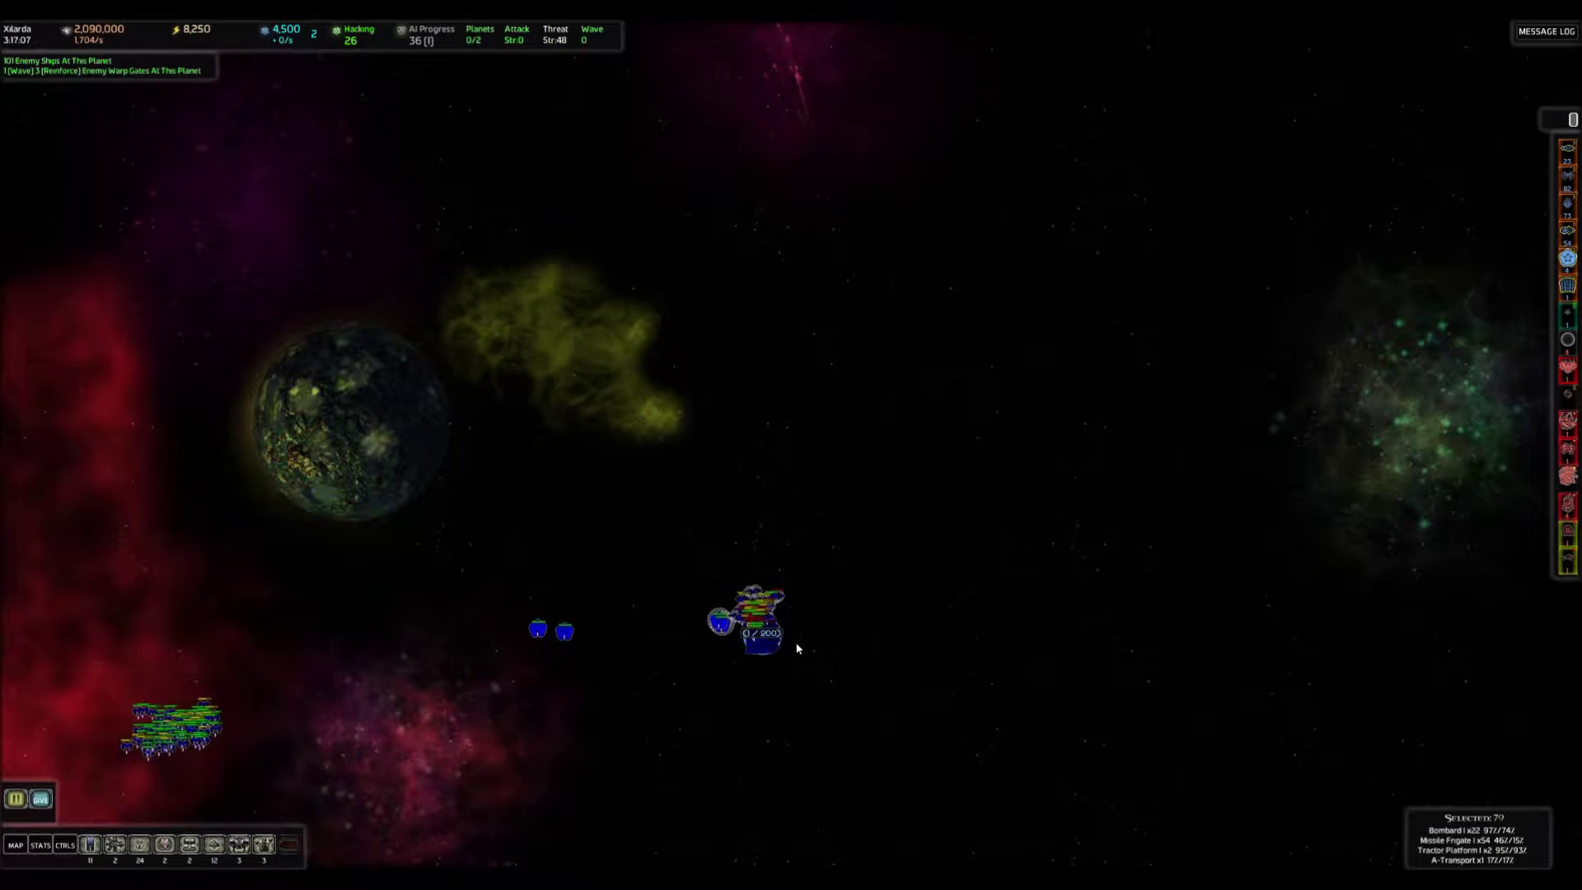
mouse_move(762, 636)
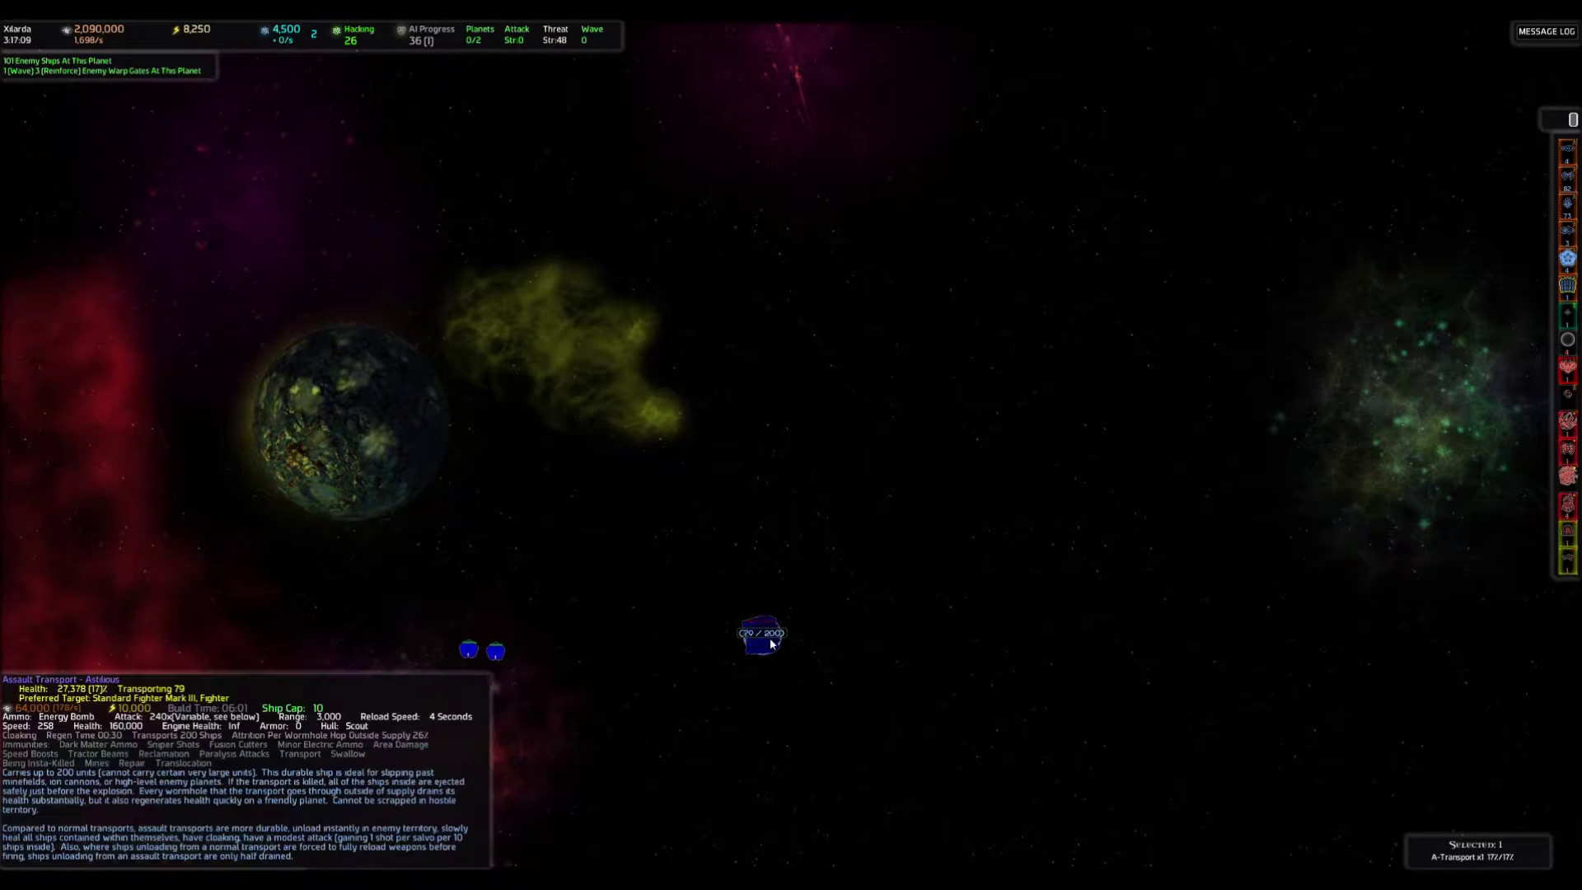
scroll(572, 663, down, 3)
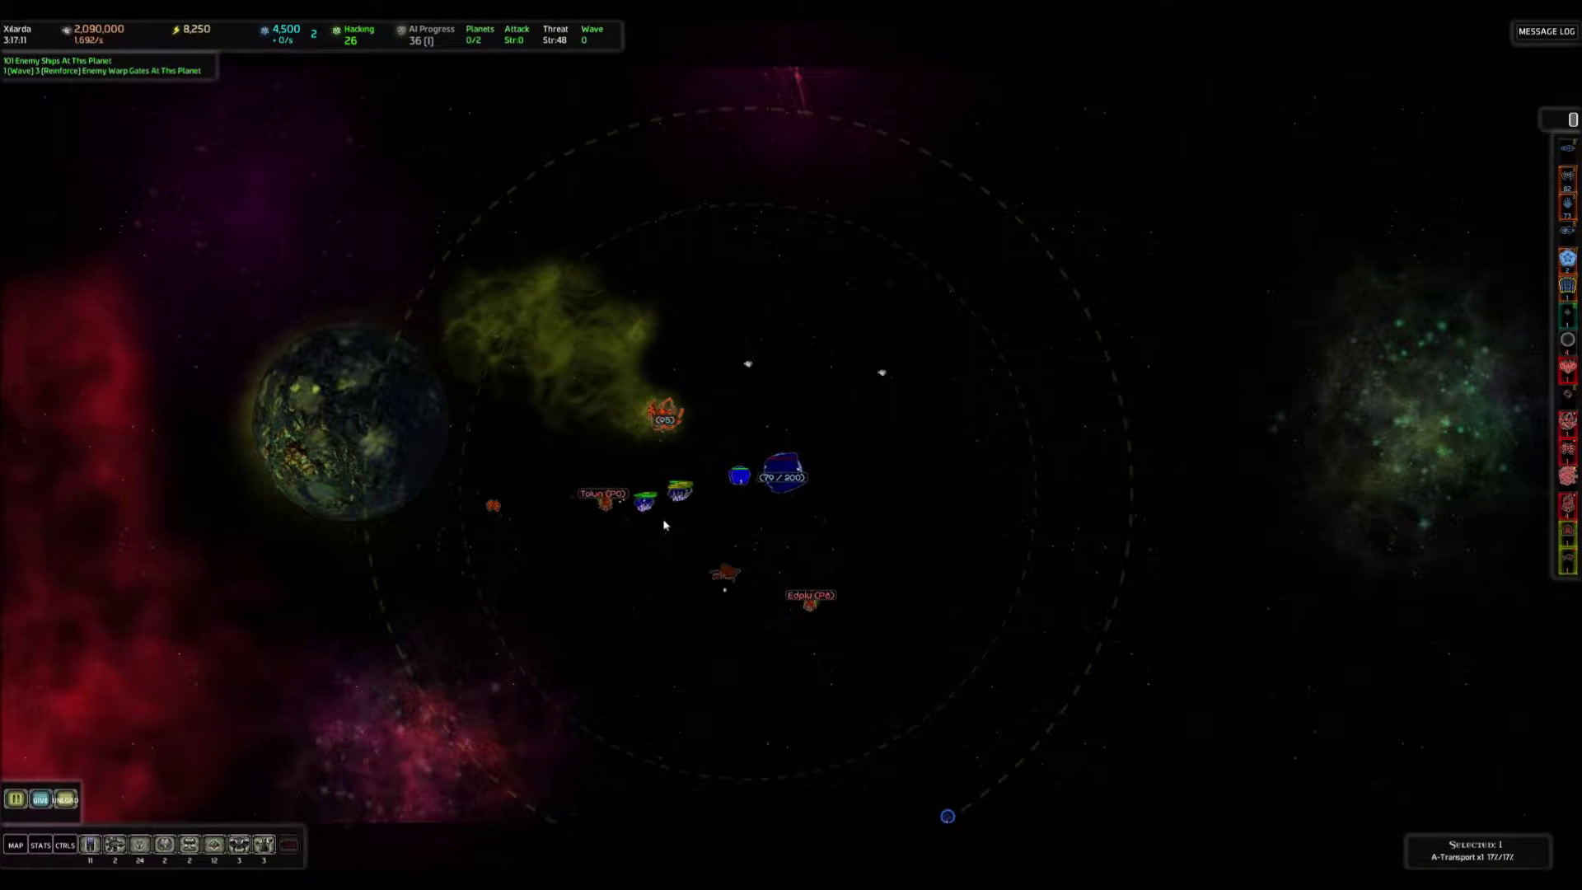
scroll(664, 524, up, 3)
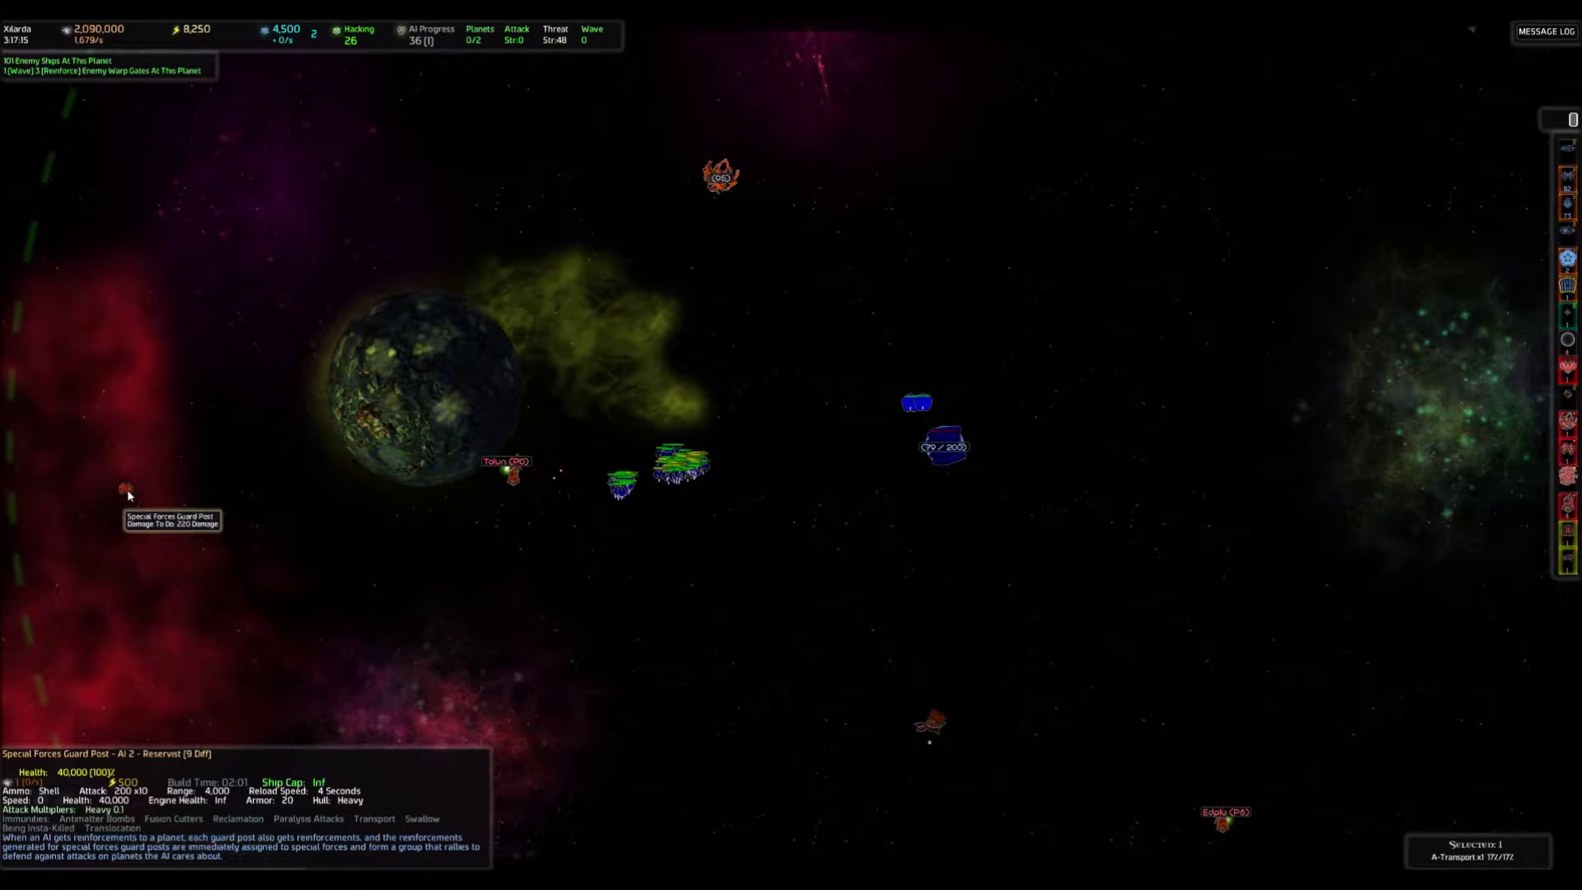
mouse_move(1566, 151)
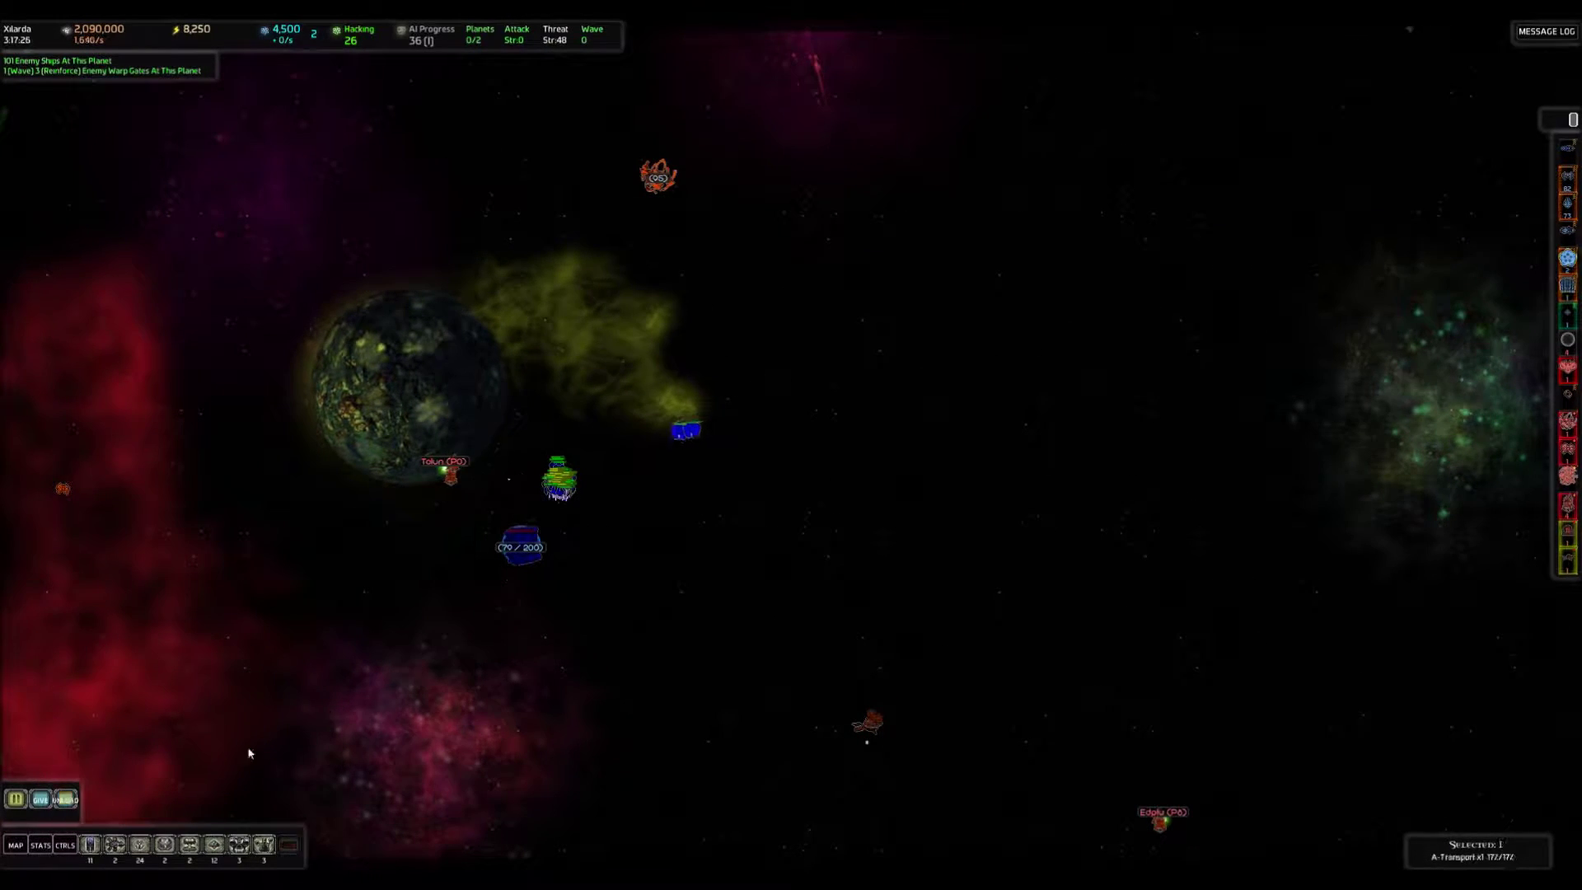
Switch the selection from the transport to the fleet group in the sidebar.
click(1570, 154)
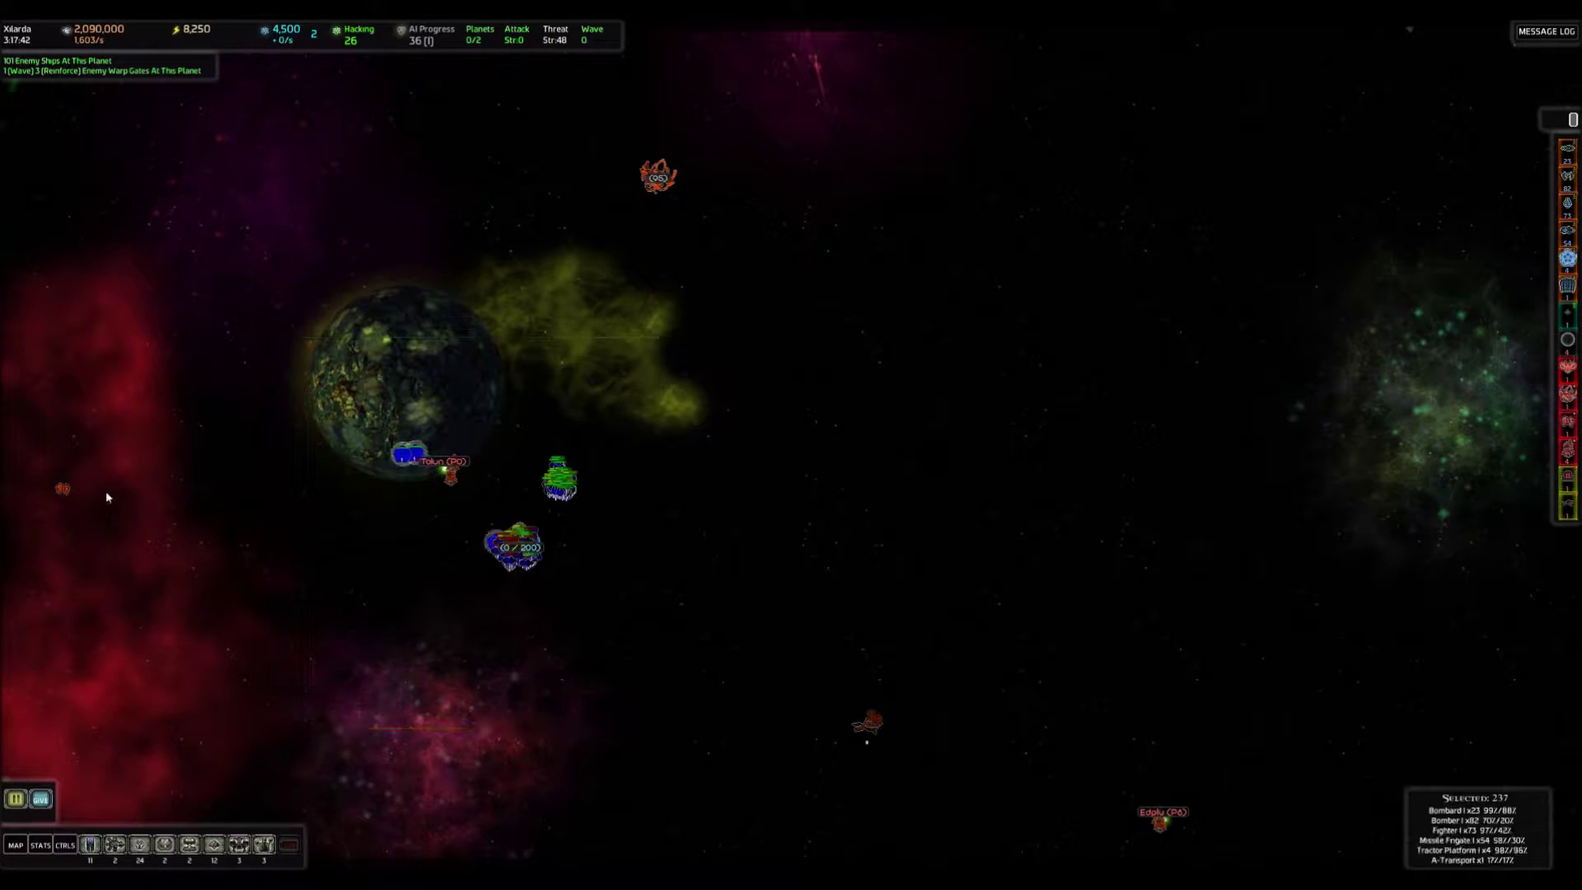
scroll(497, 494, down, 3)
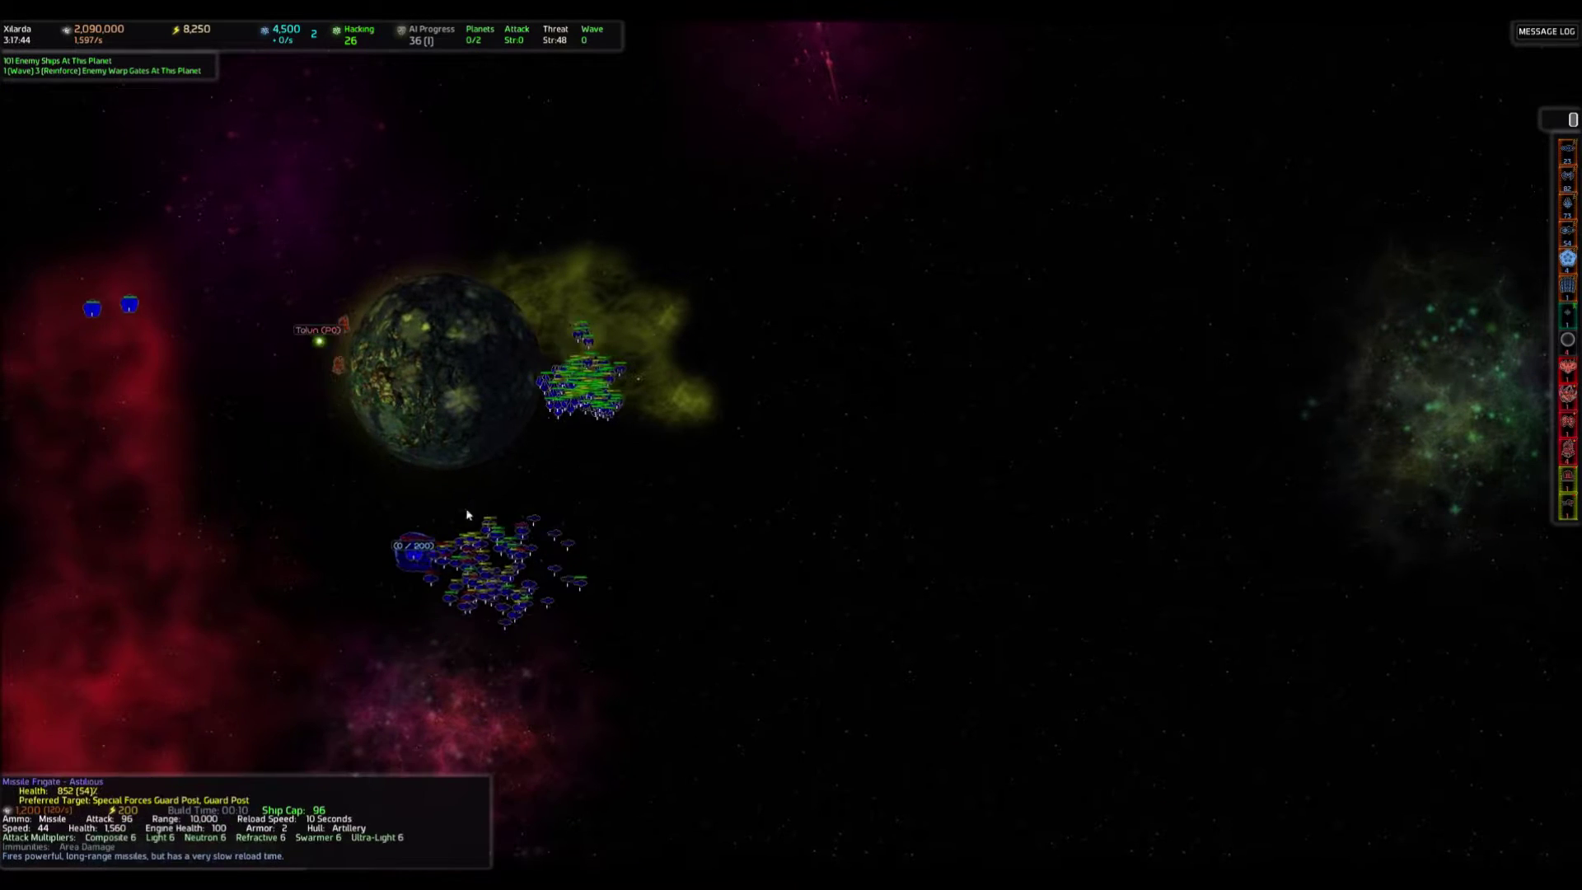
scroll(496, 495, up, 3)
Move the loaded transport toward the fleet groups near Xilarda's guard post, then select all ships.
drag(617, 438, 673, 544)
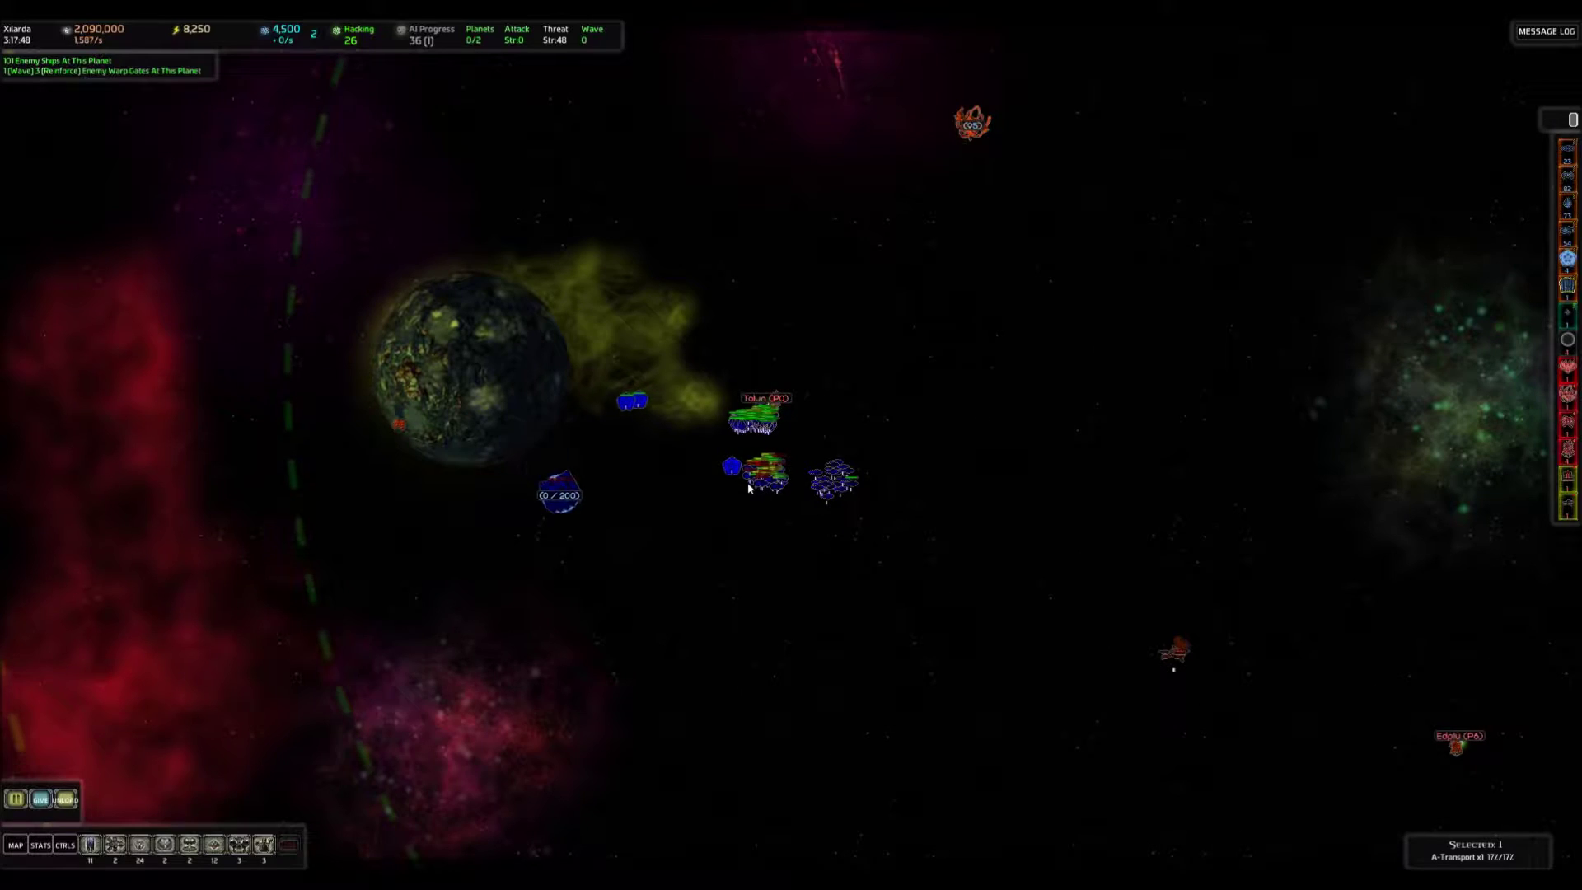
scroll(749, 489, down, 3)
scroll(749, 488, up, 3)
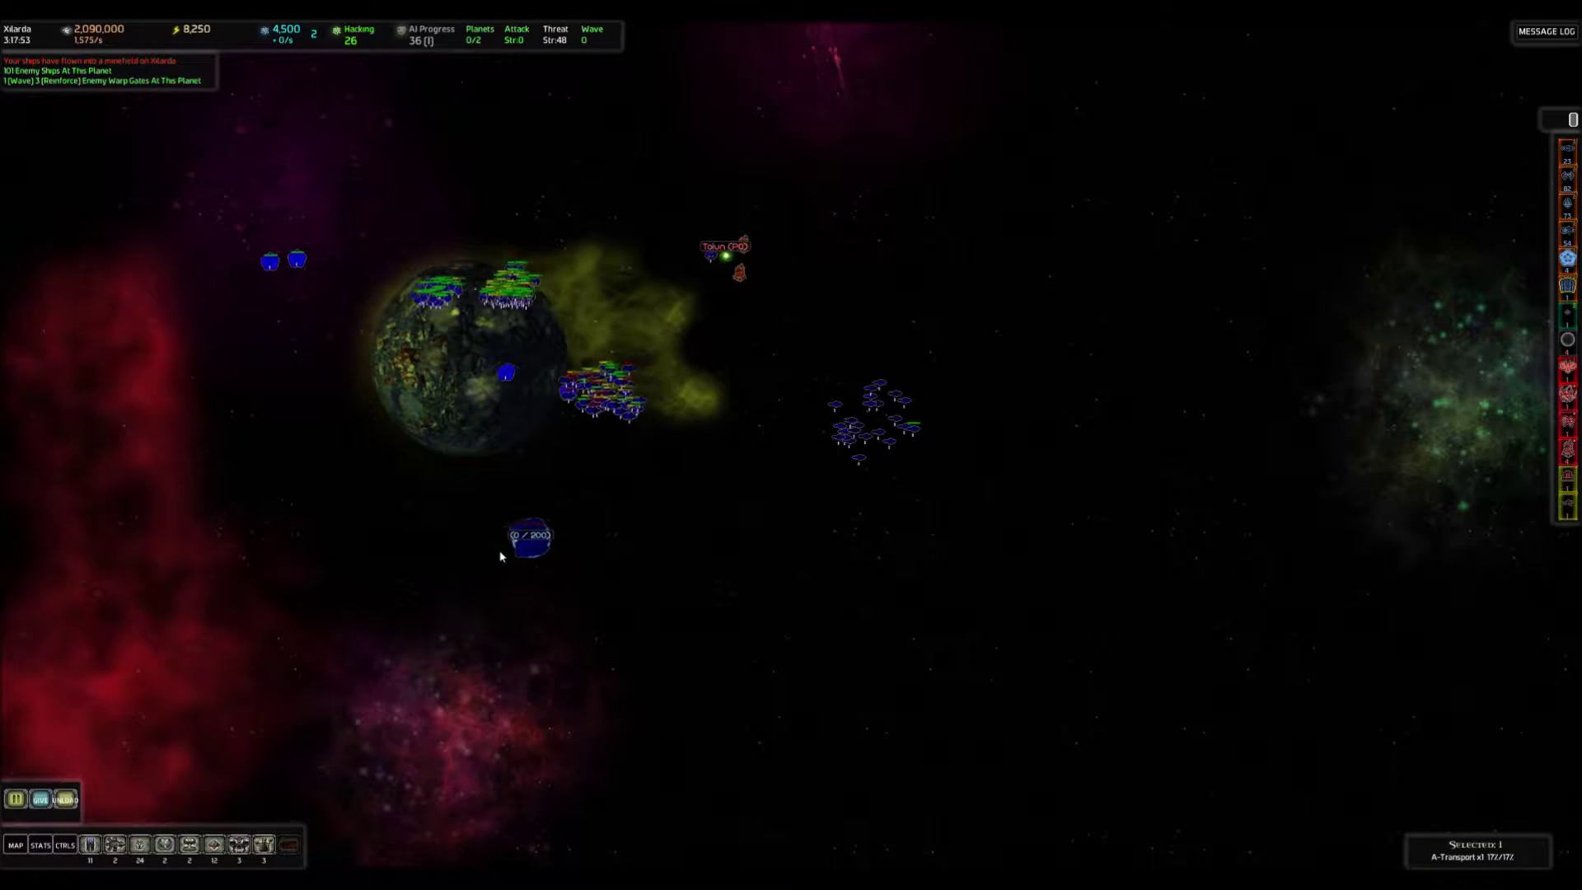
right_click(741, 469)
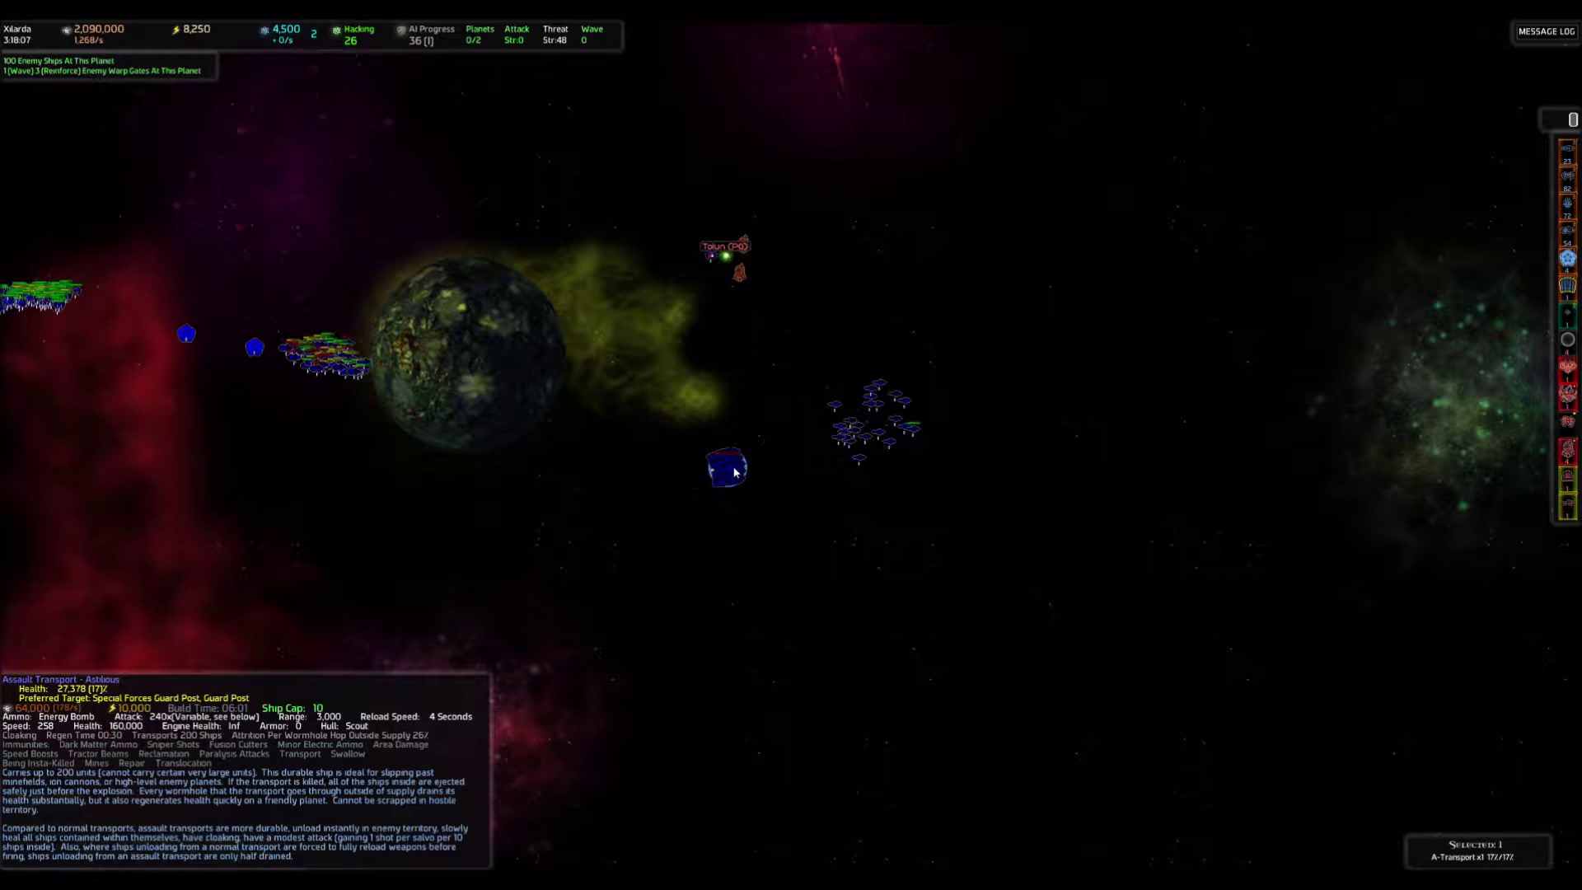
scroll(736, 473, down, 5)
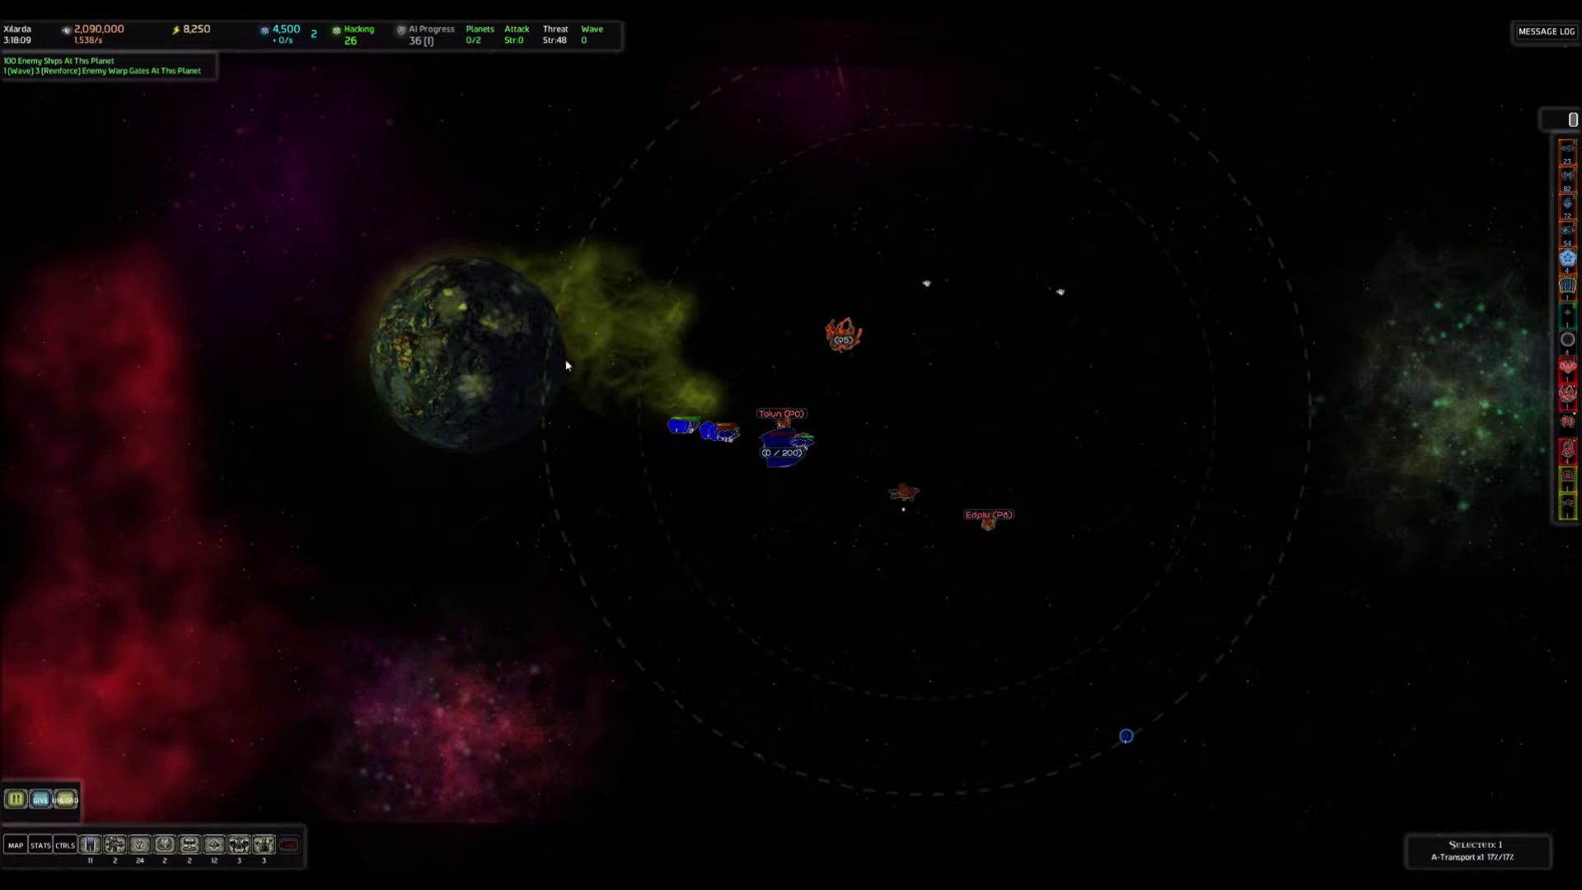
double_click(886, 330)
scroll(817, 357, up, 5)
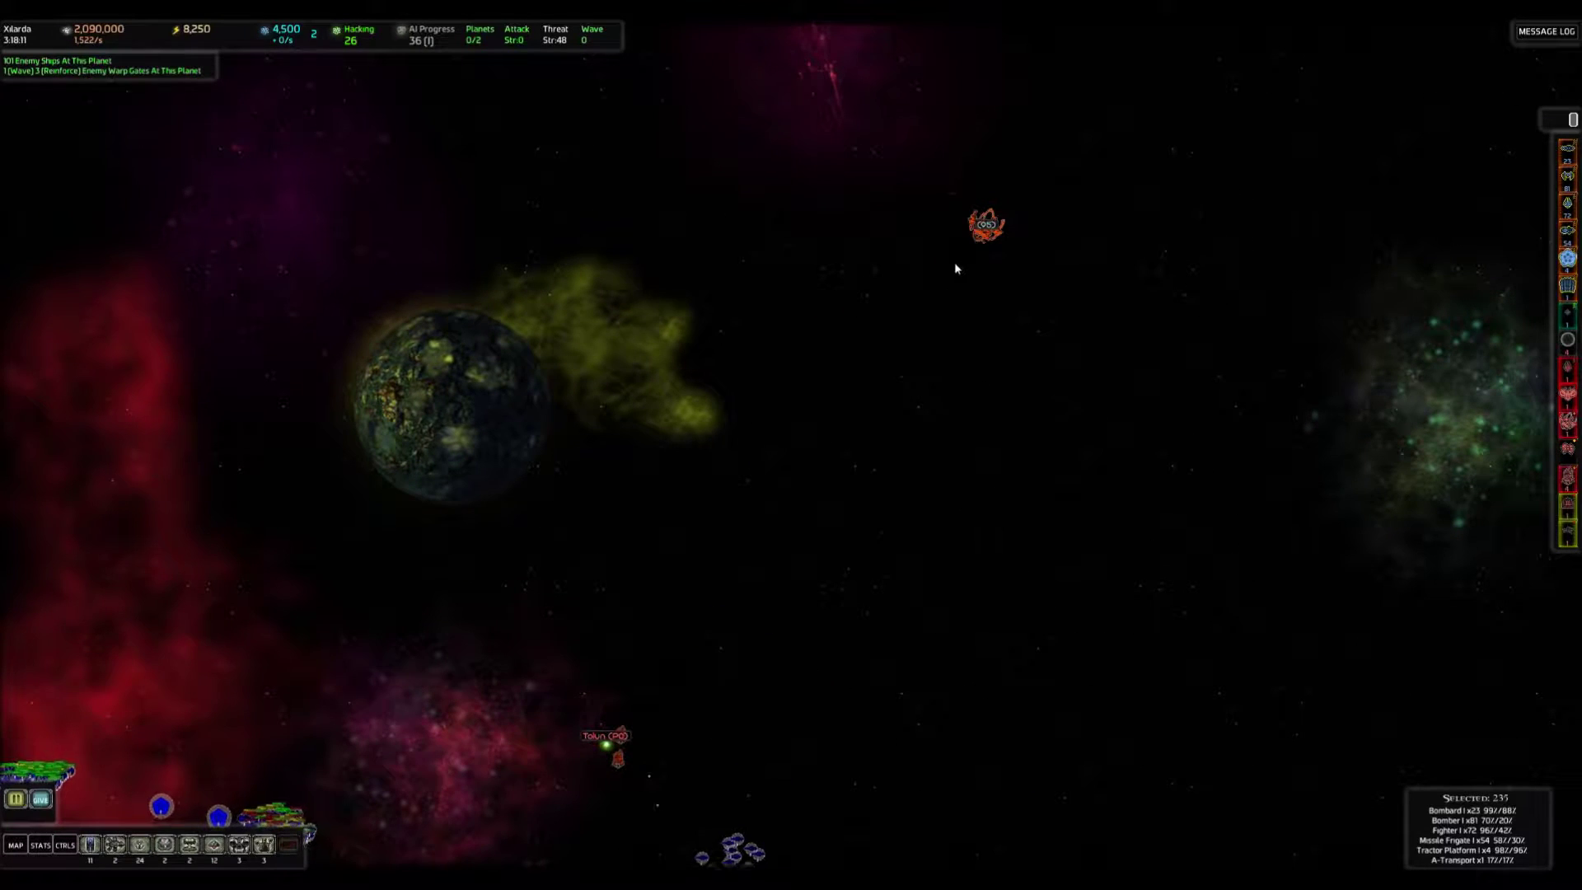
scroll(976, 247, up, 5)
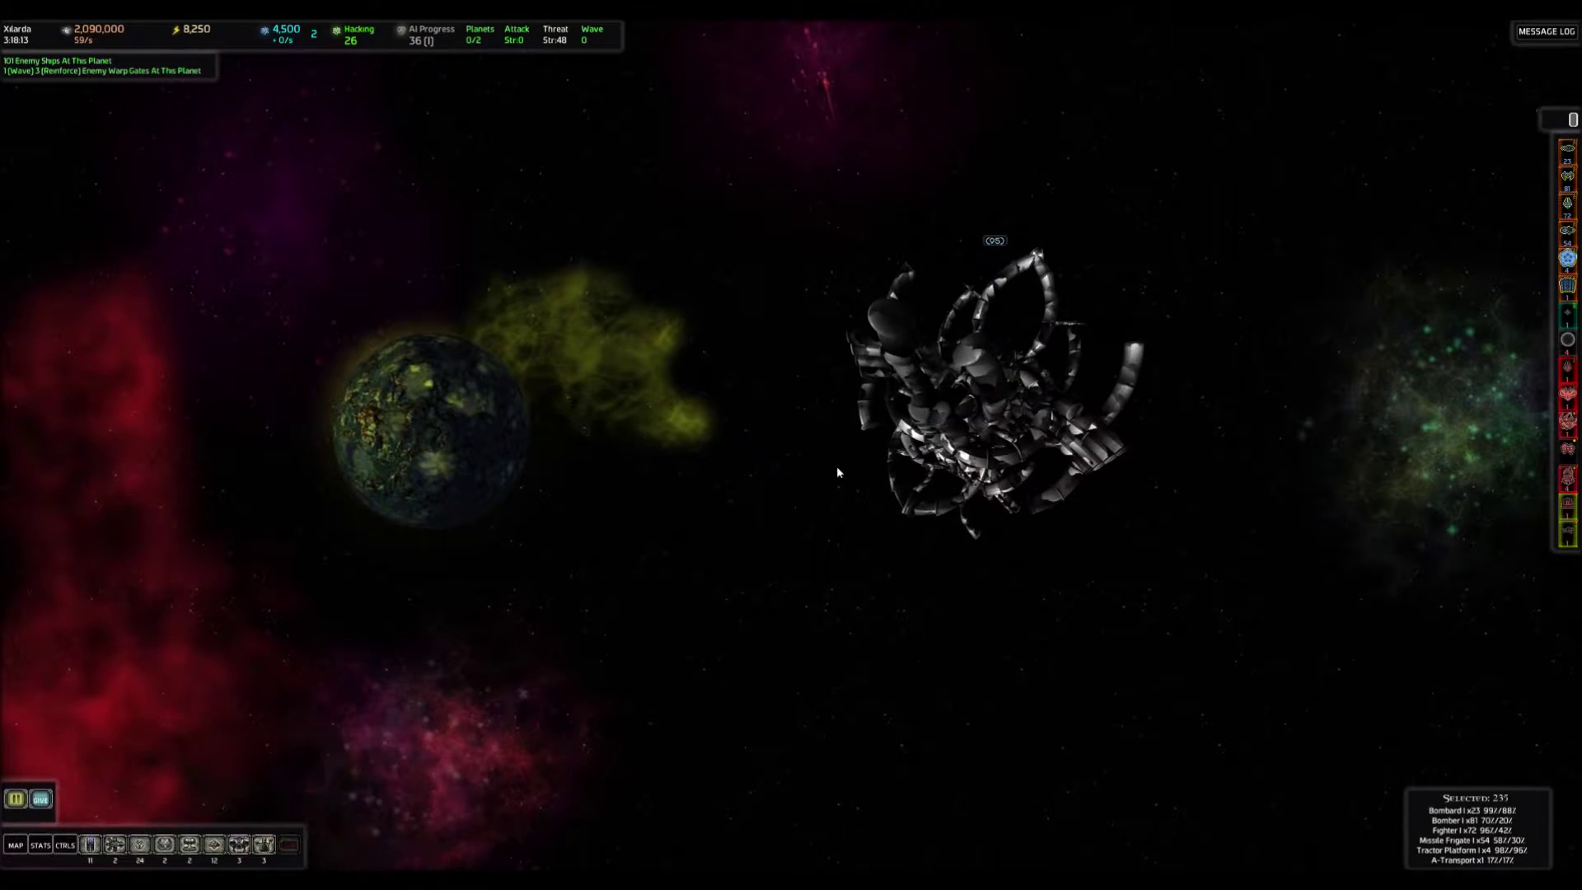
scroll(786, 558, down, 5)
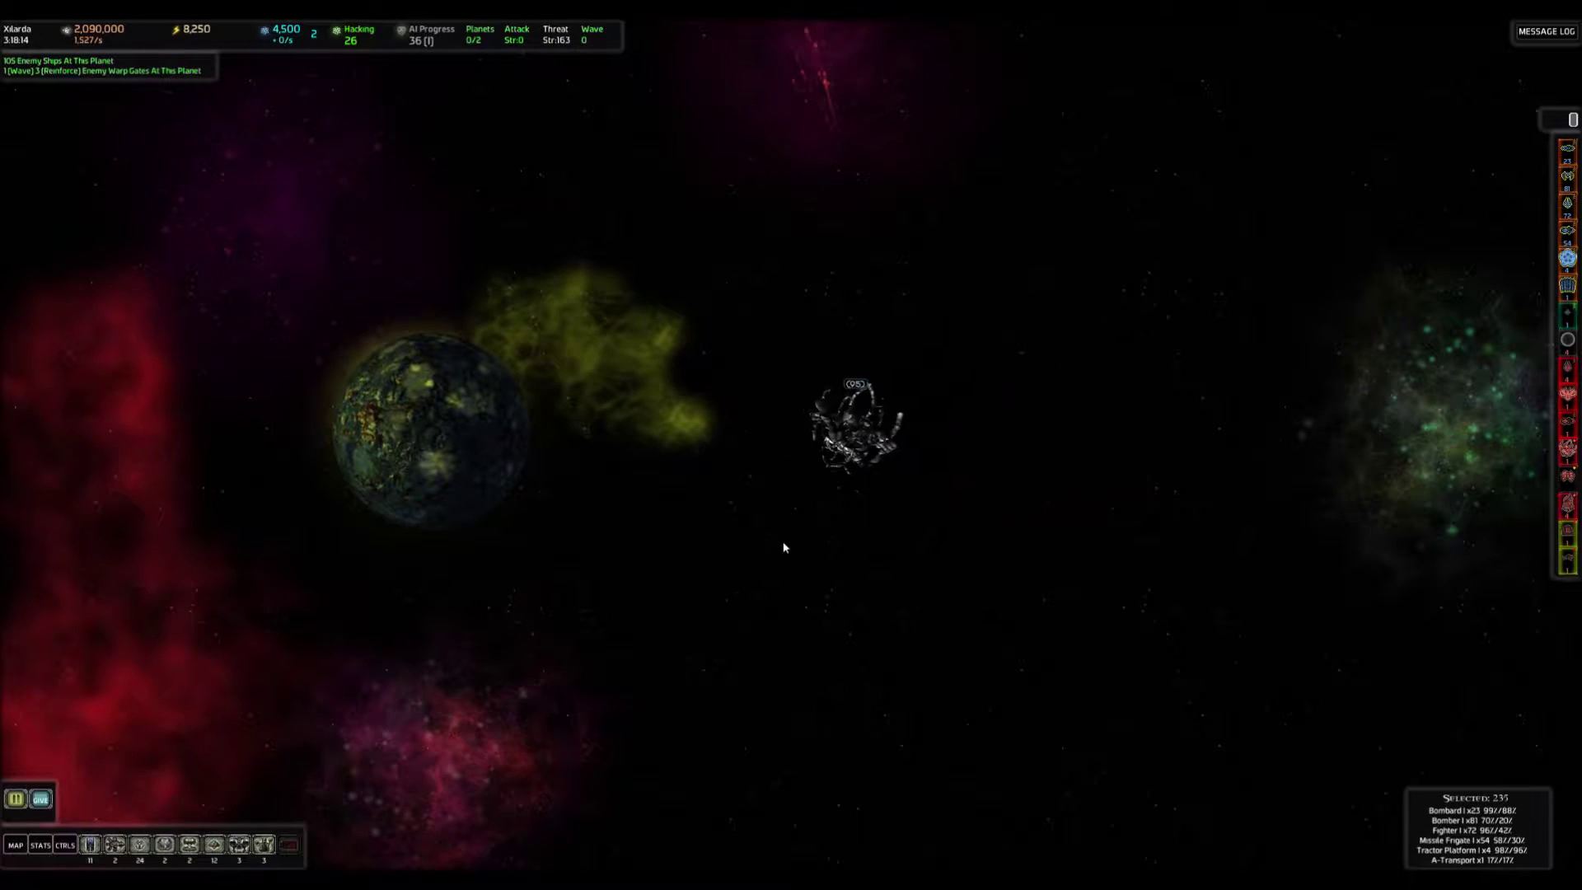
click(744, 602)
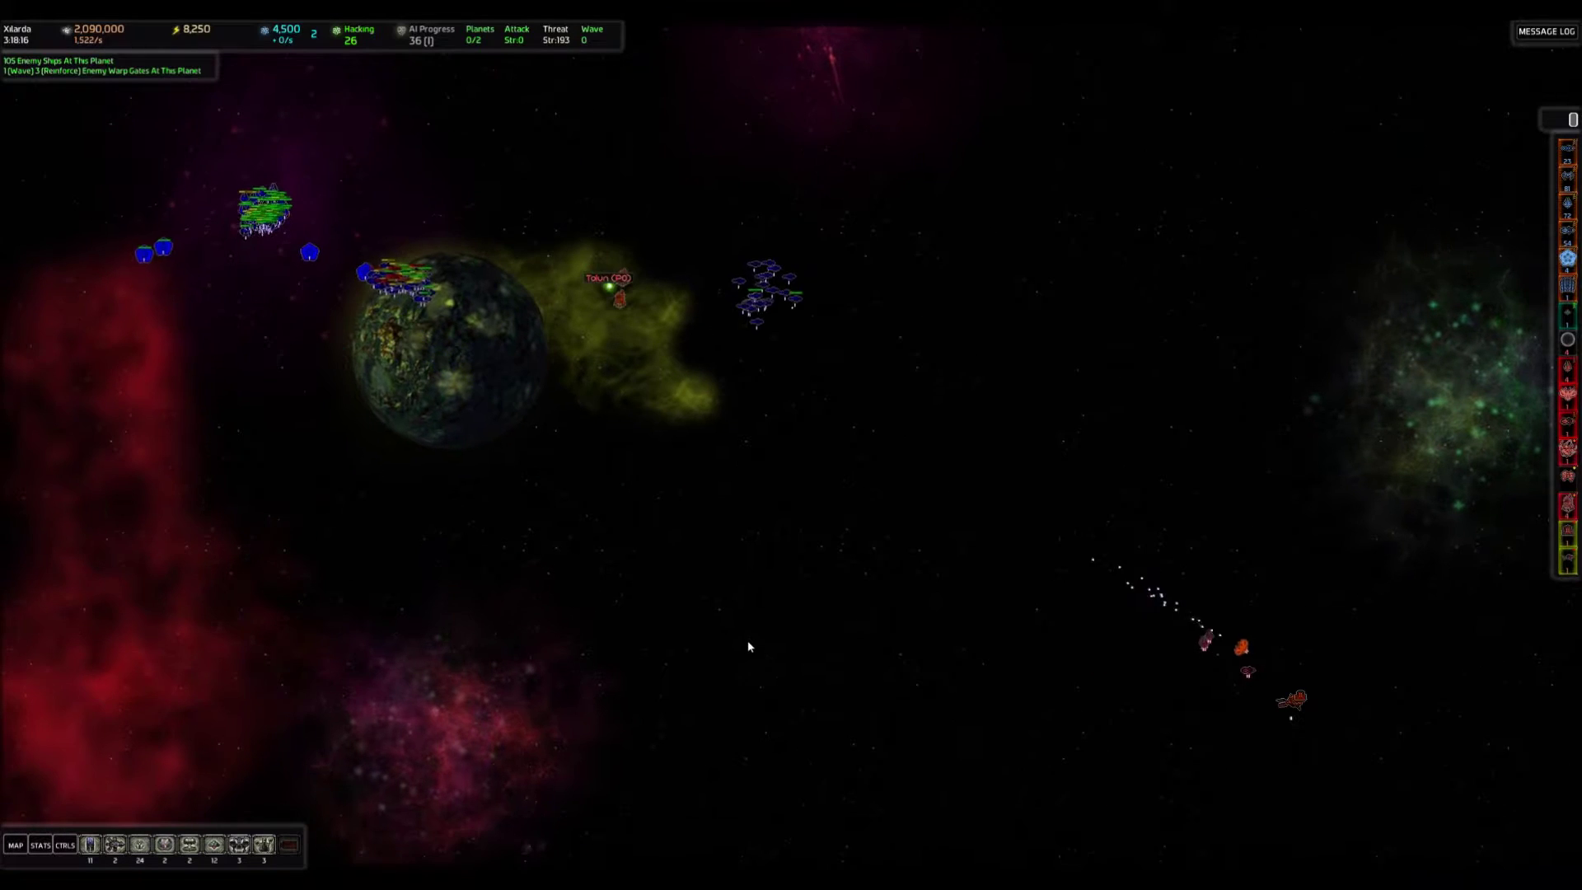
click(791, 360)
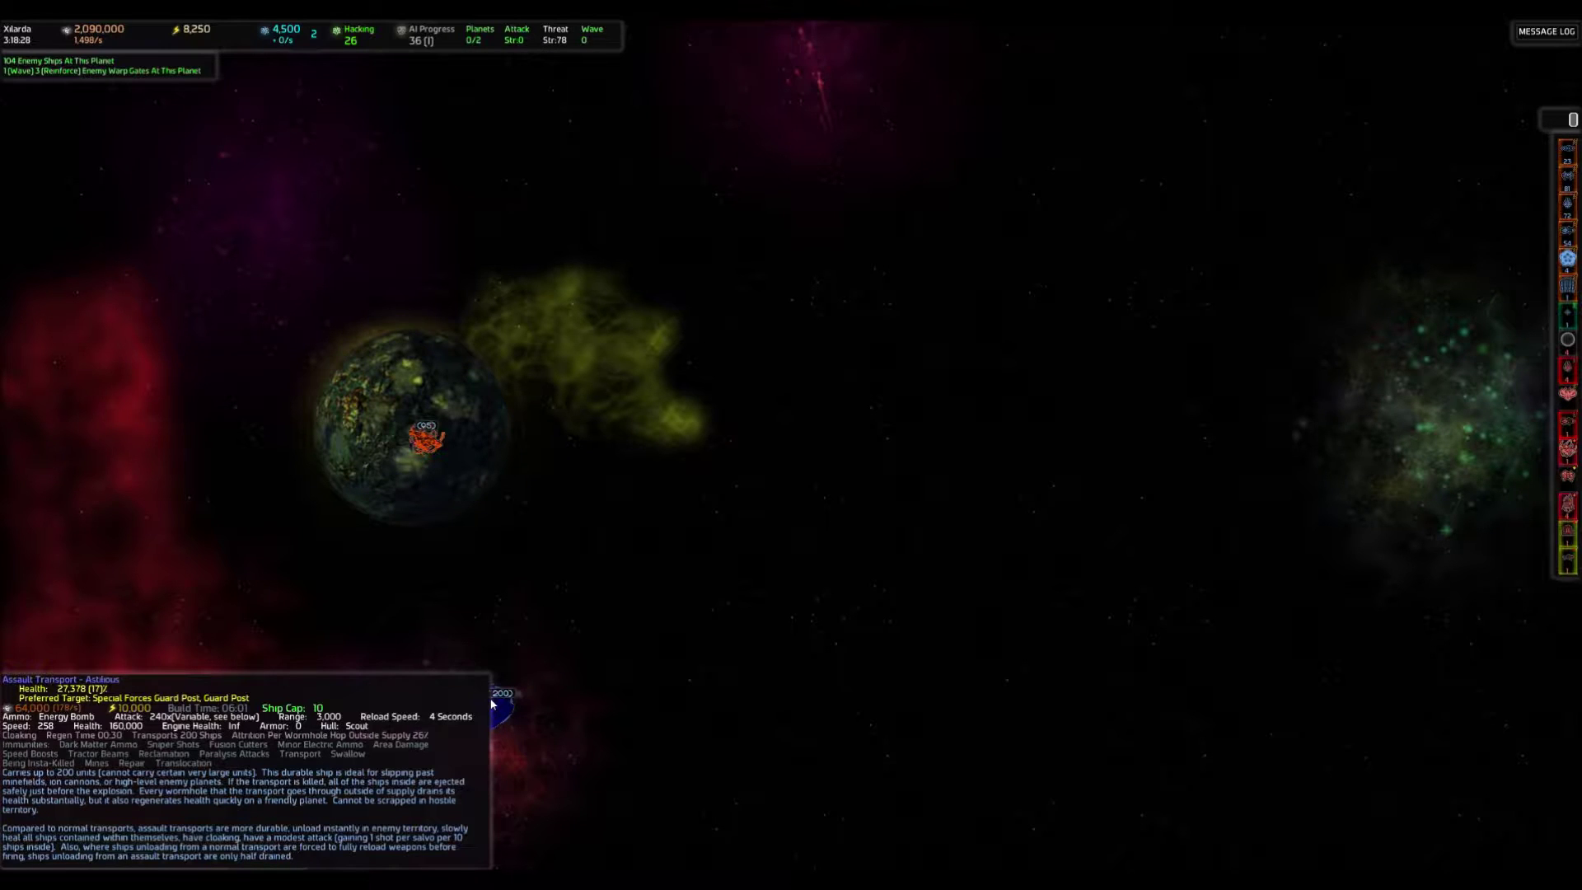
Unload the transport's ships around Xilarda and select the whole unloaded fleet.
key(u)
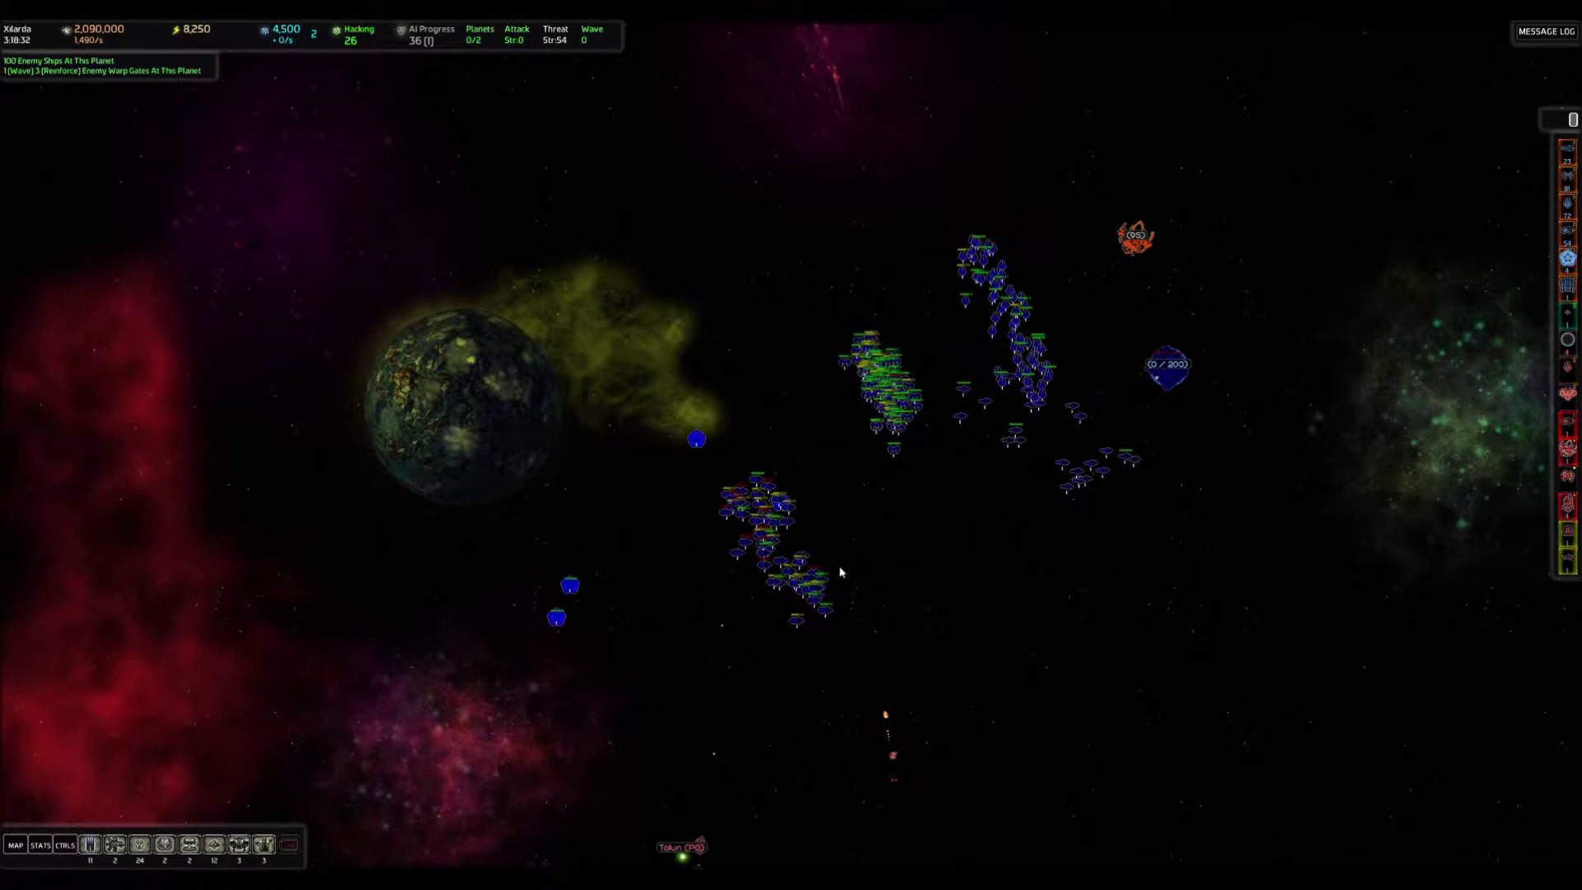
scroll(836, 547, down, 5)
scroll(864, 421, up, 5)
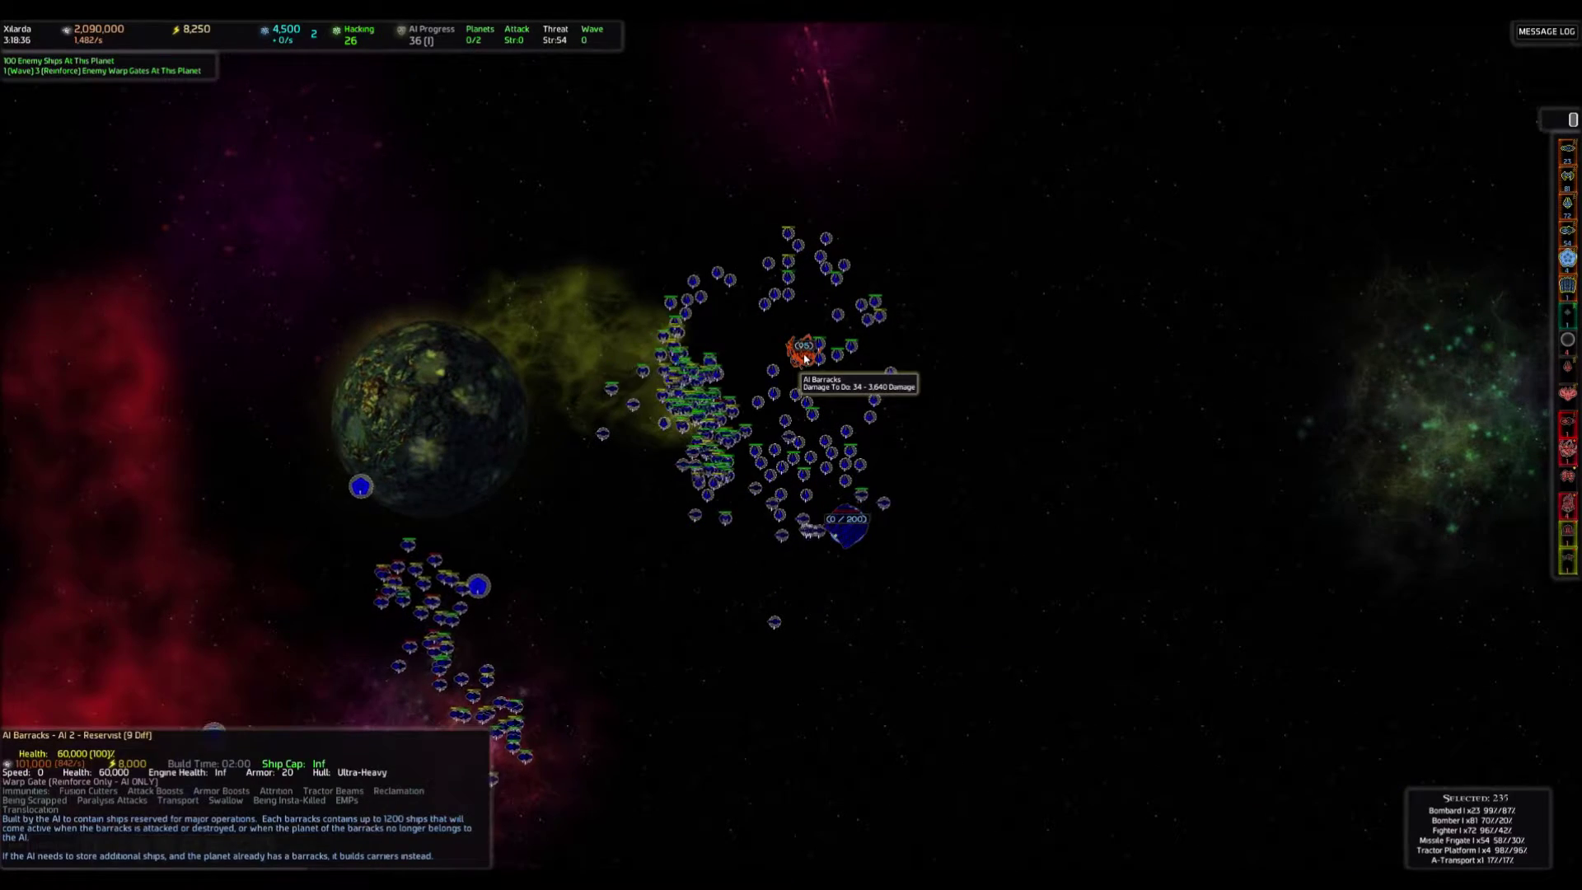
scroll(806, 359, down, 4)
scroll(741, 408, up, 4)
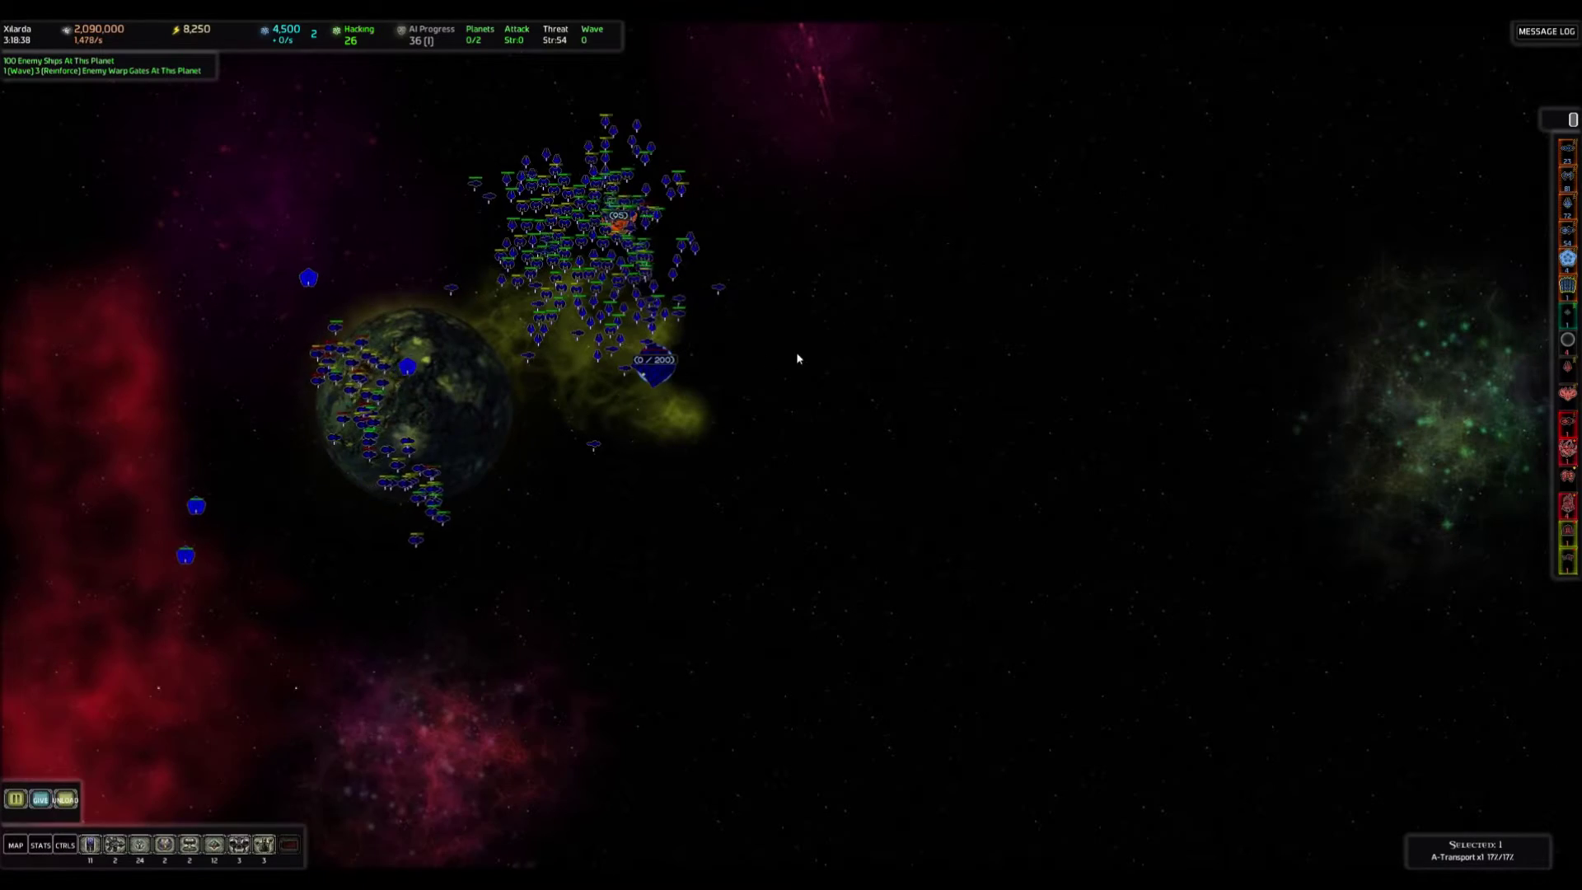
click(668, 369)
scroll(790, 444, down, 4)
scroll(792, 444, up, 4)
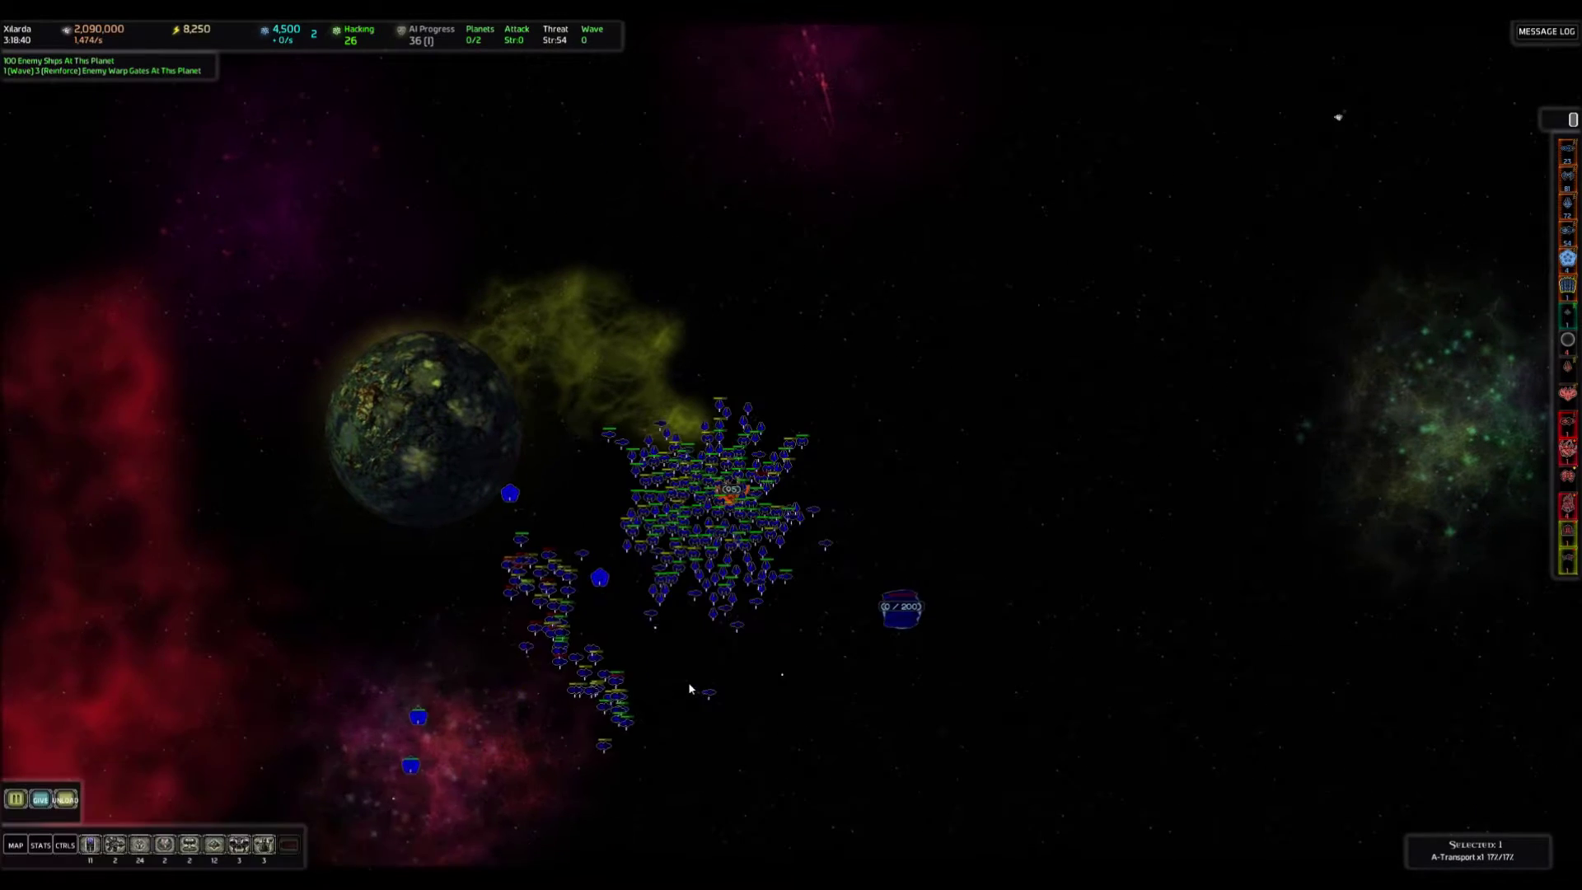
scroll(692, 494, up, 3)
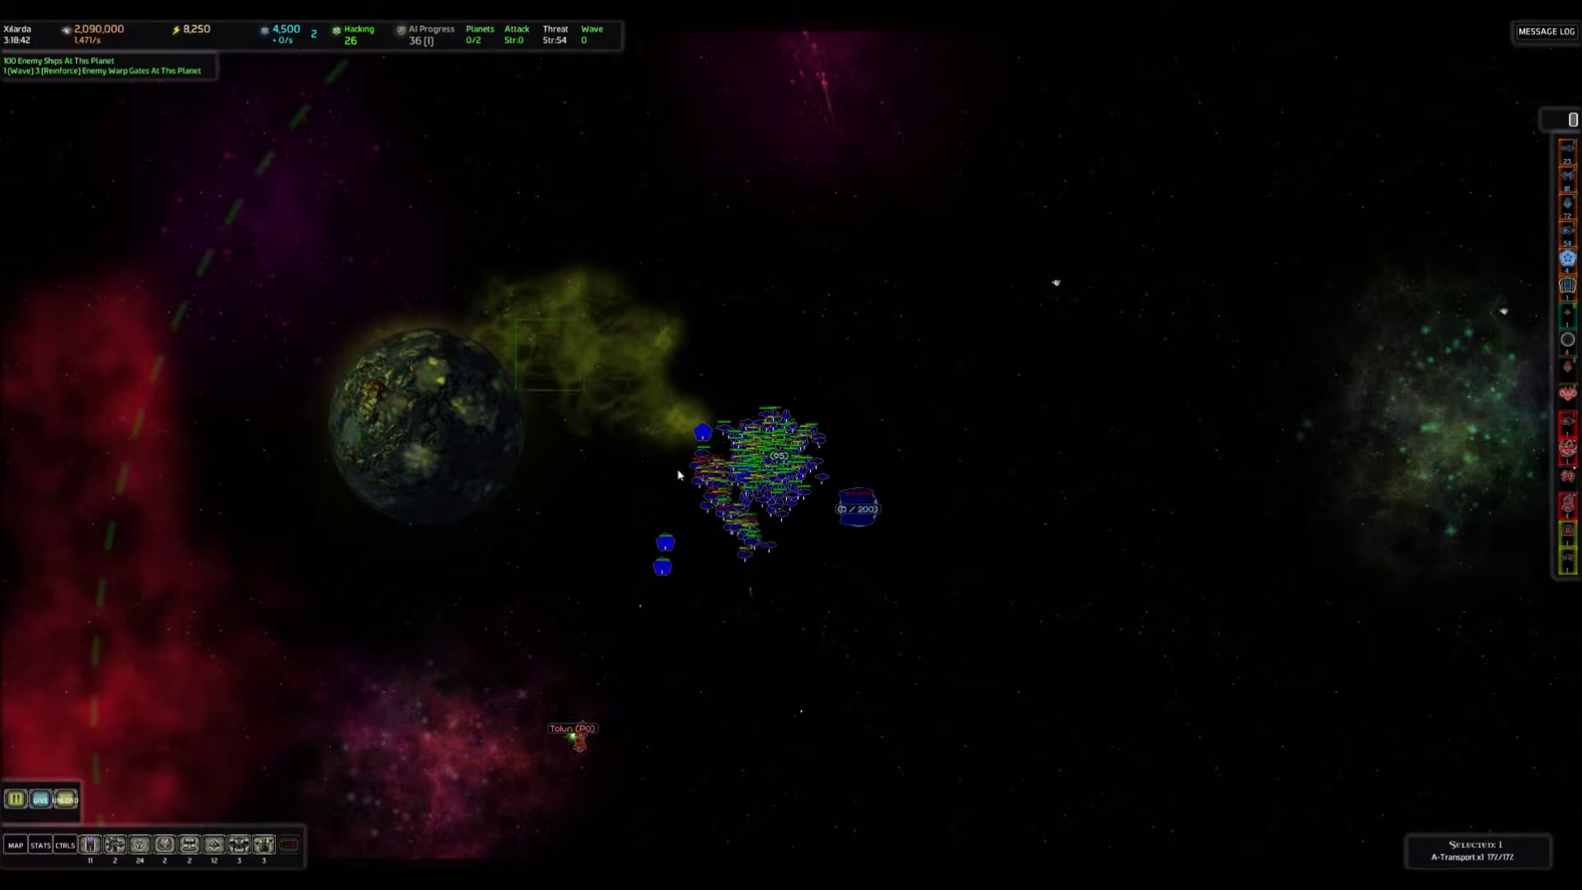
drag(516, 321, 925, 617)
scroll(791, 445, down, 4)
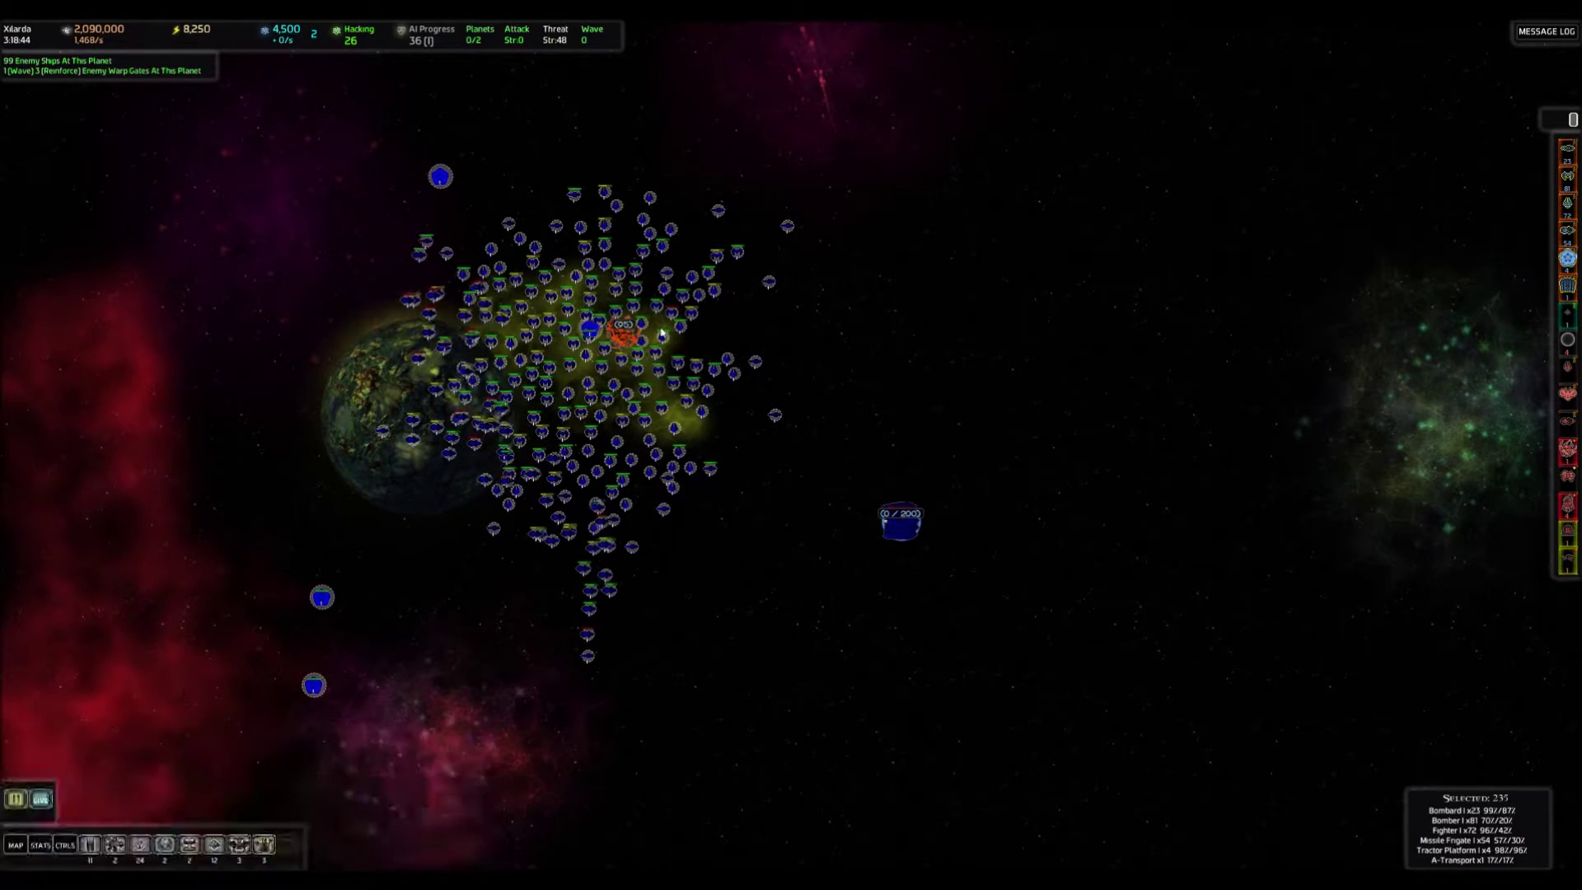
Attack the AI Barracks and select the surviving ships near the force field.
right_click(638, 343)
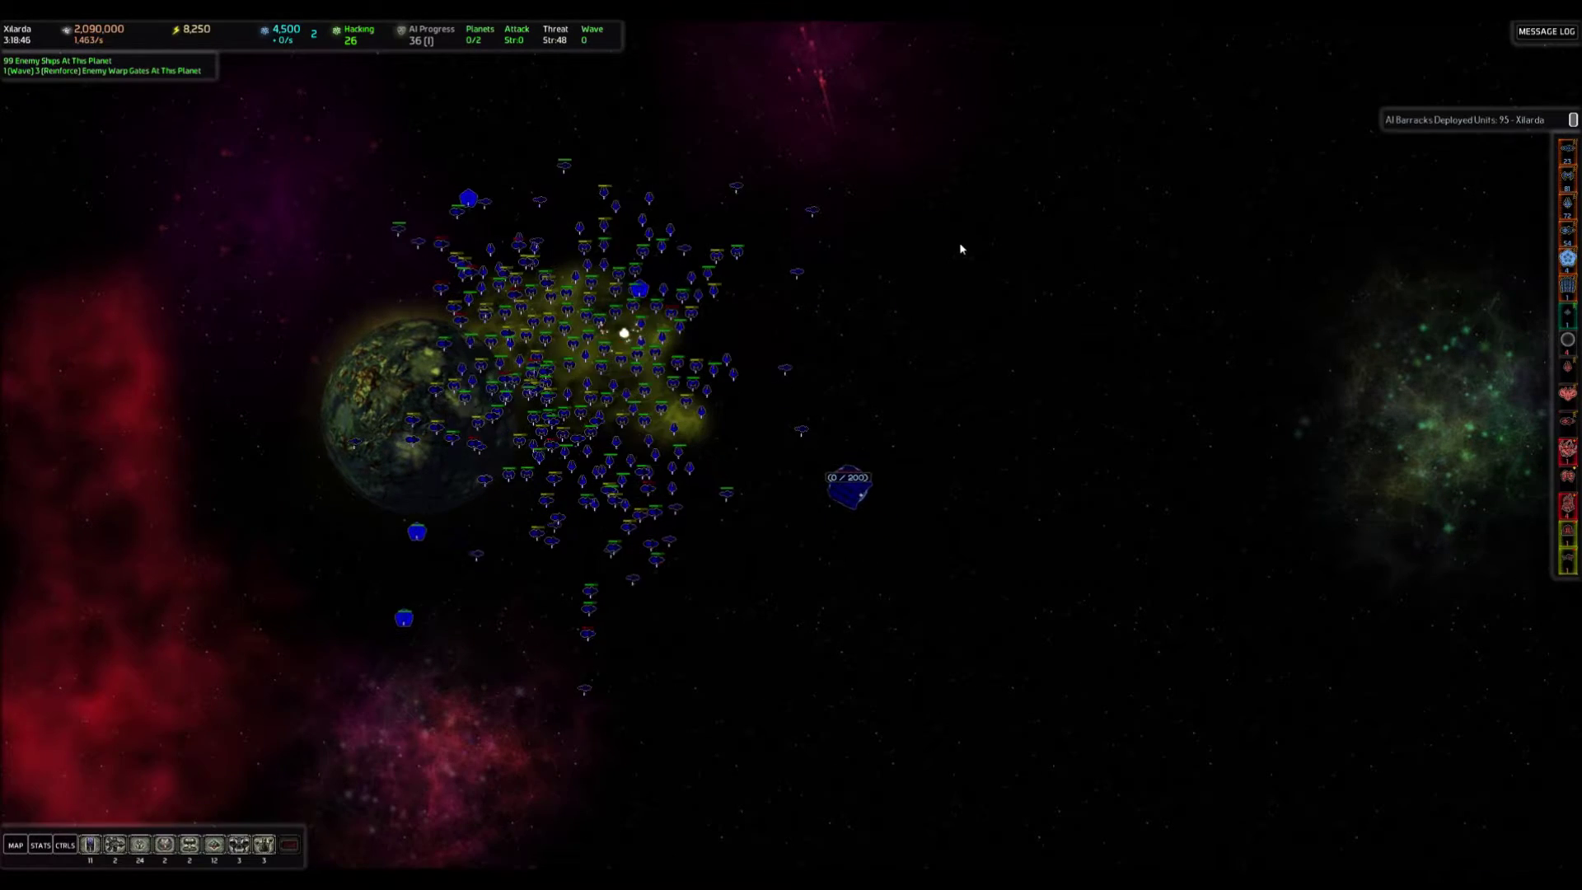
drag(284, 282, 759, 654)
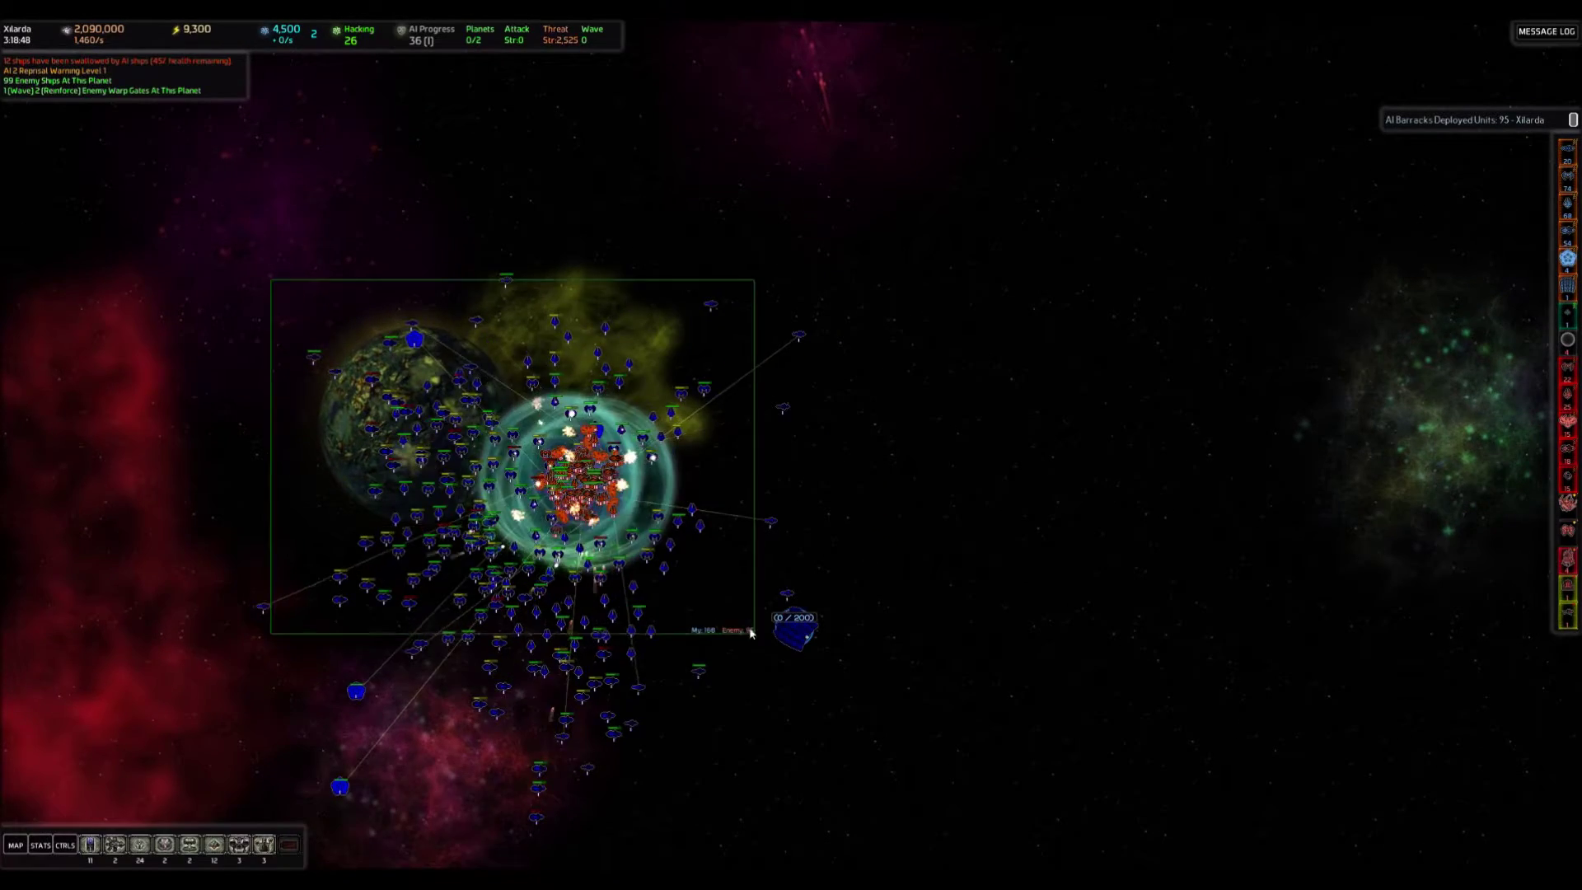
scroll(566, 473, up, 4)
scroll(619, 458, down, 4)
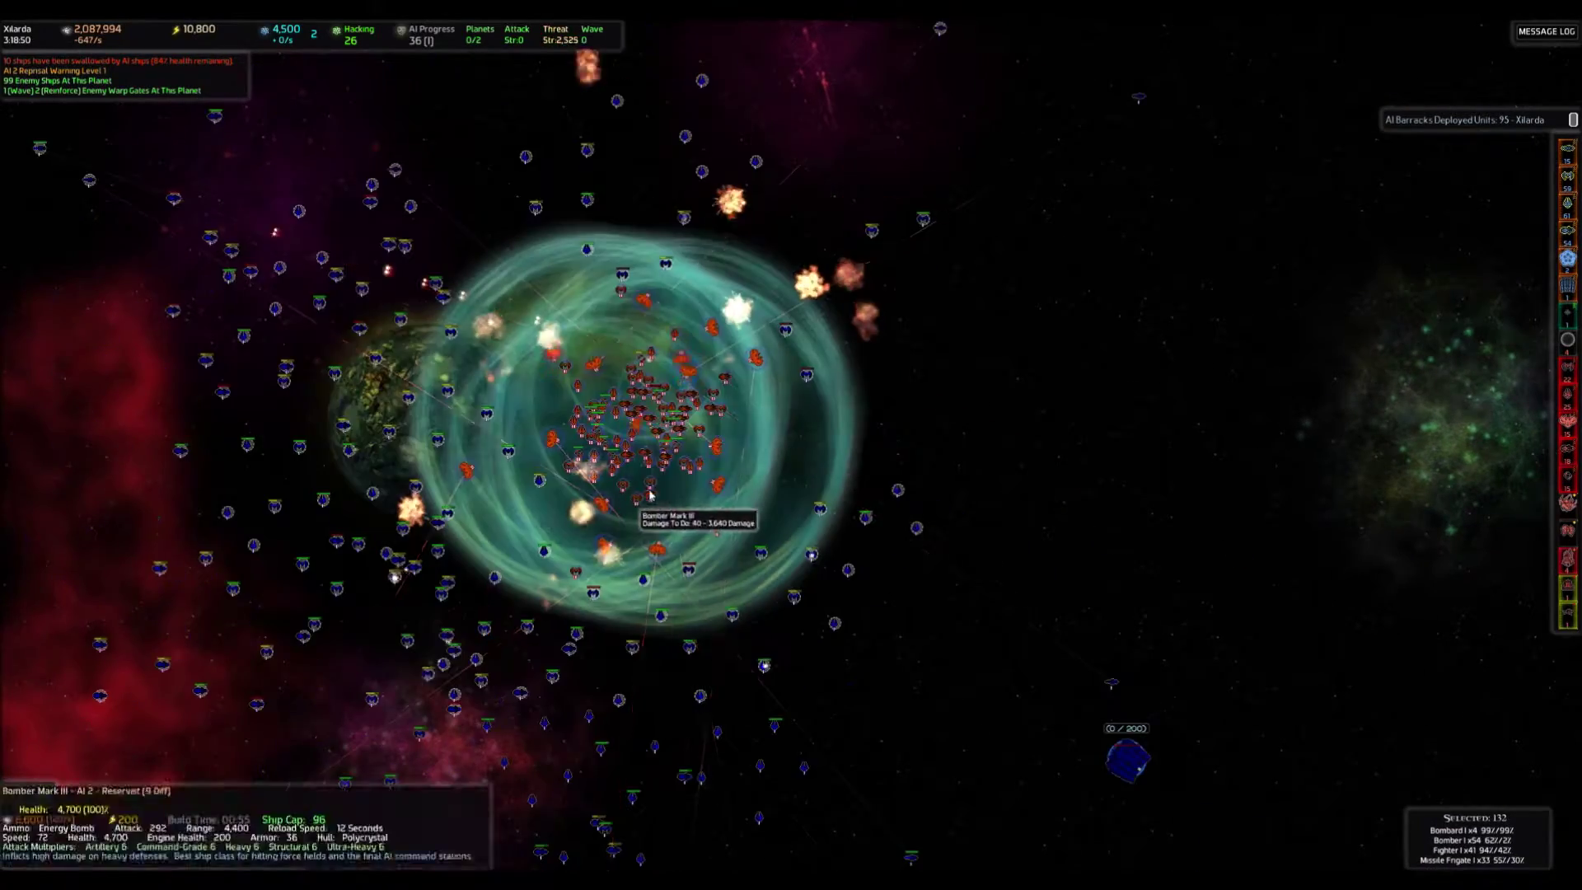
scroll(725, 458, up, 4)
scroll(725, 458, down, 4)
scroll(741, 457, down, 2)
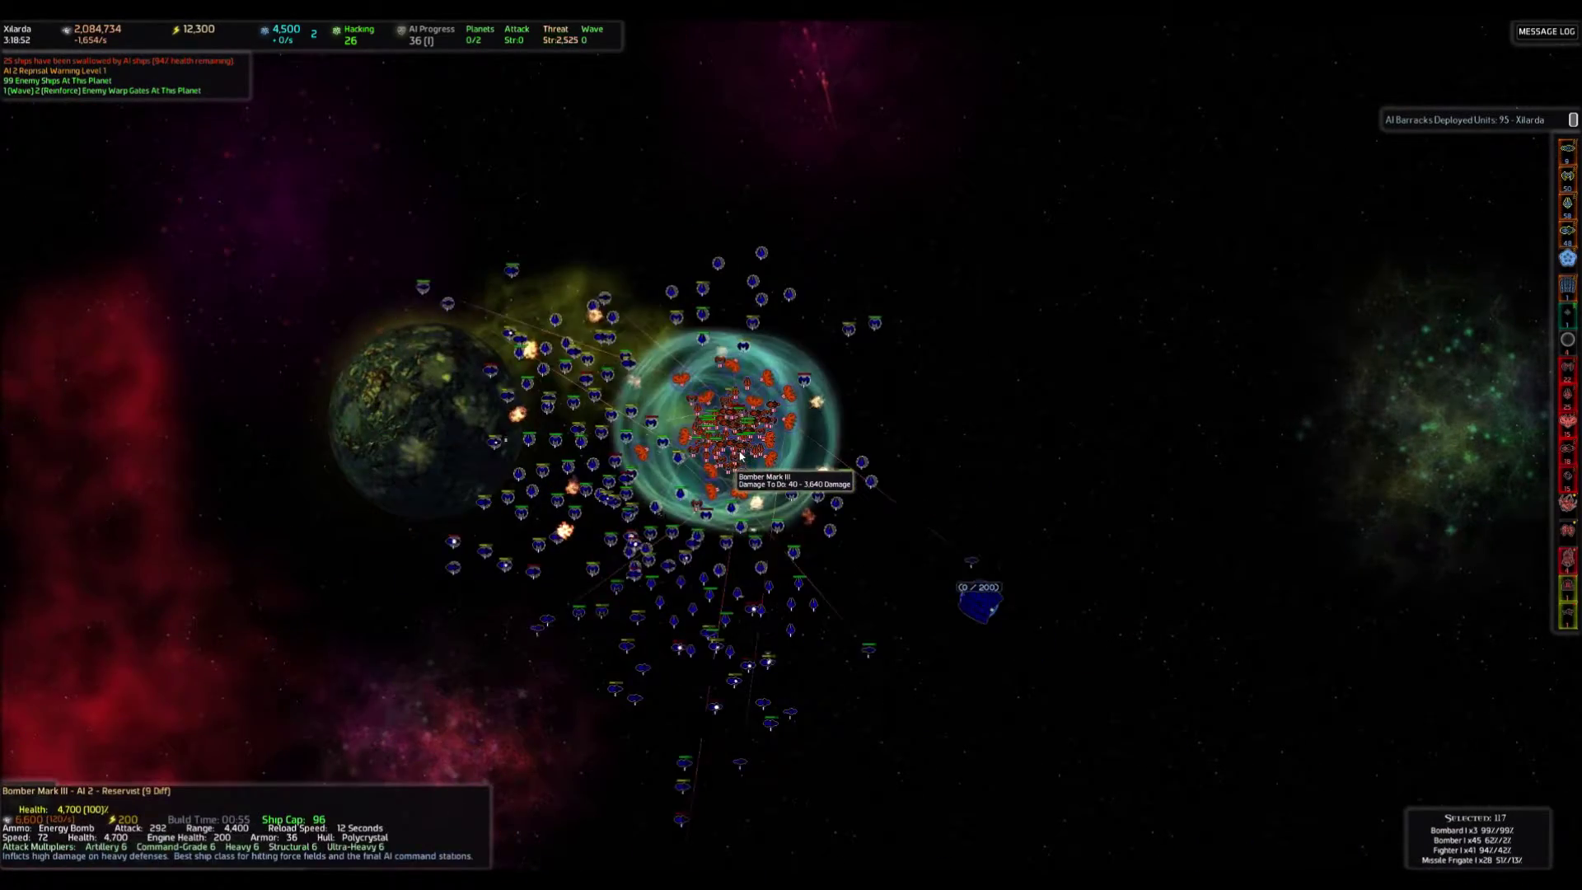
mouse_move(418, 206)
mouse_down()
mouse_move(960, 763)
mouse_move(972, 810)
mouse_up()
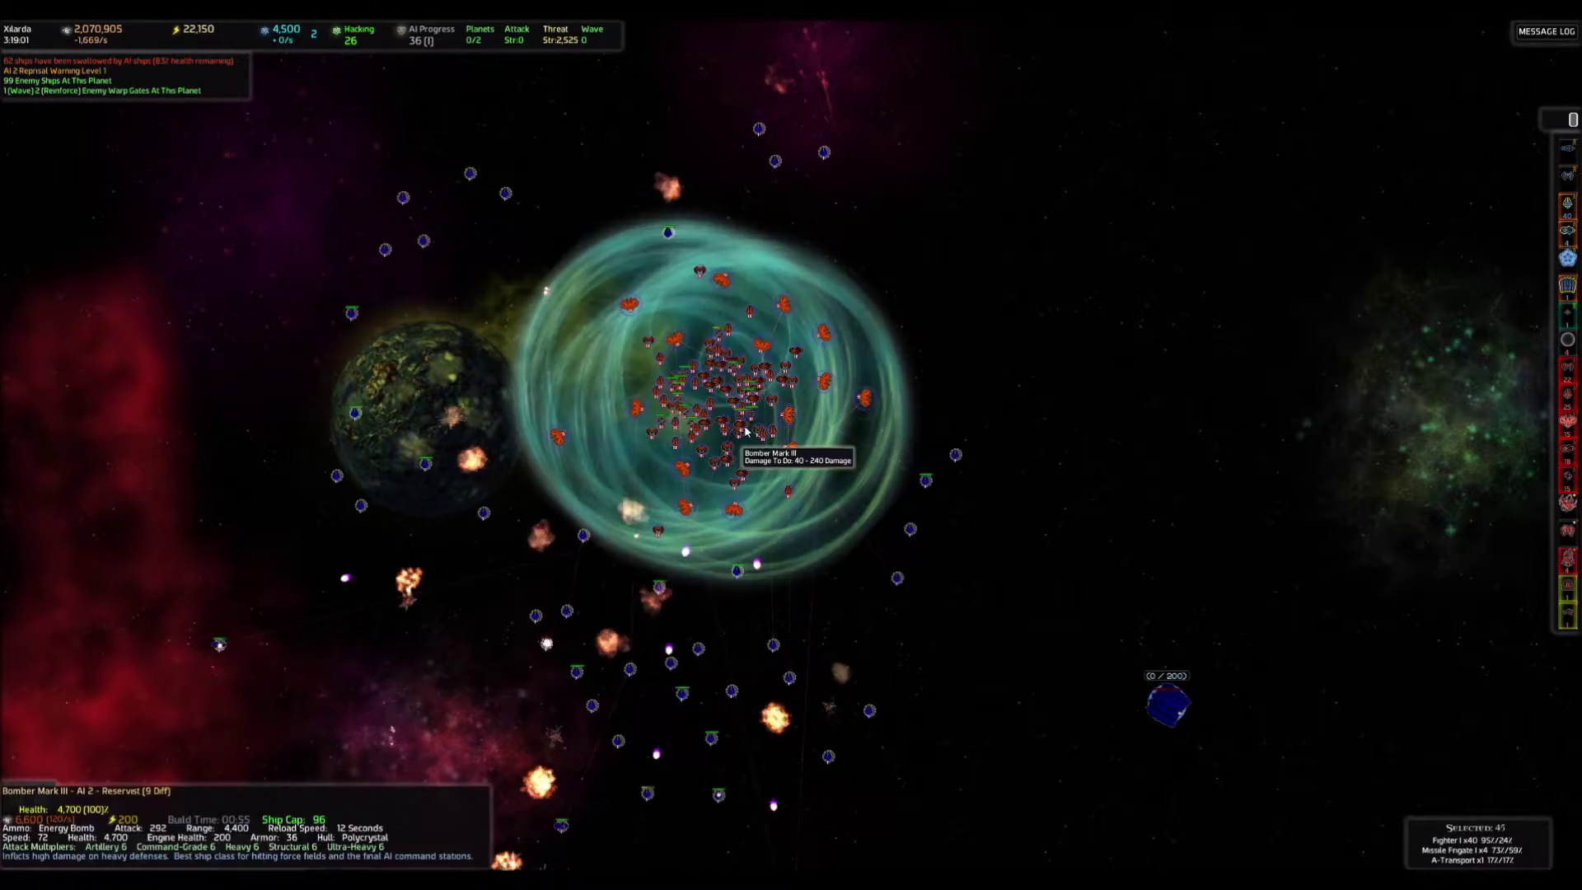
scroll(756, 457, up, 5)
scroll(734, 409, down, 5)
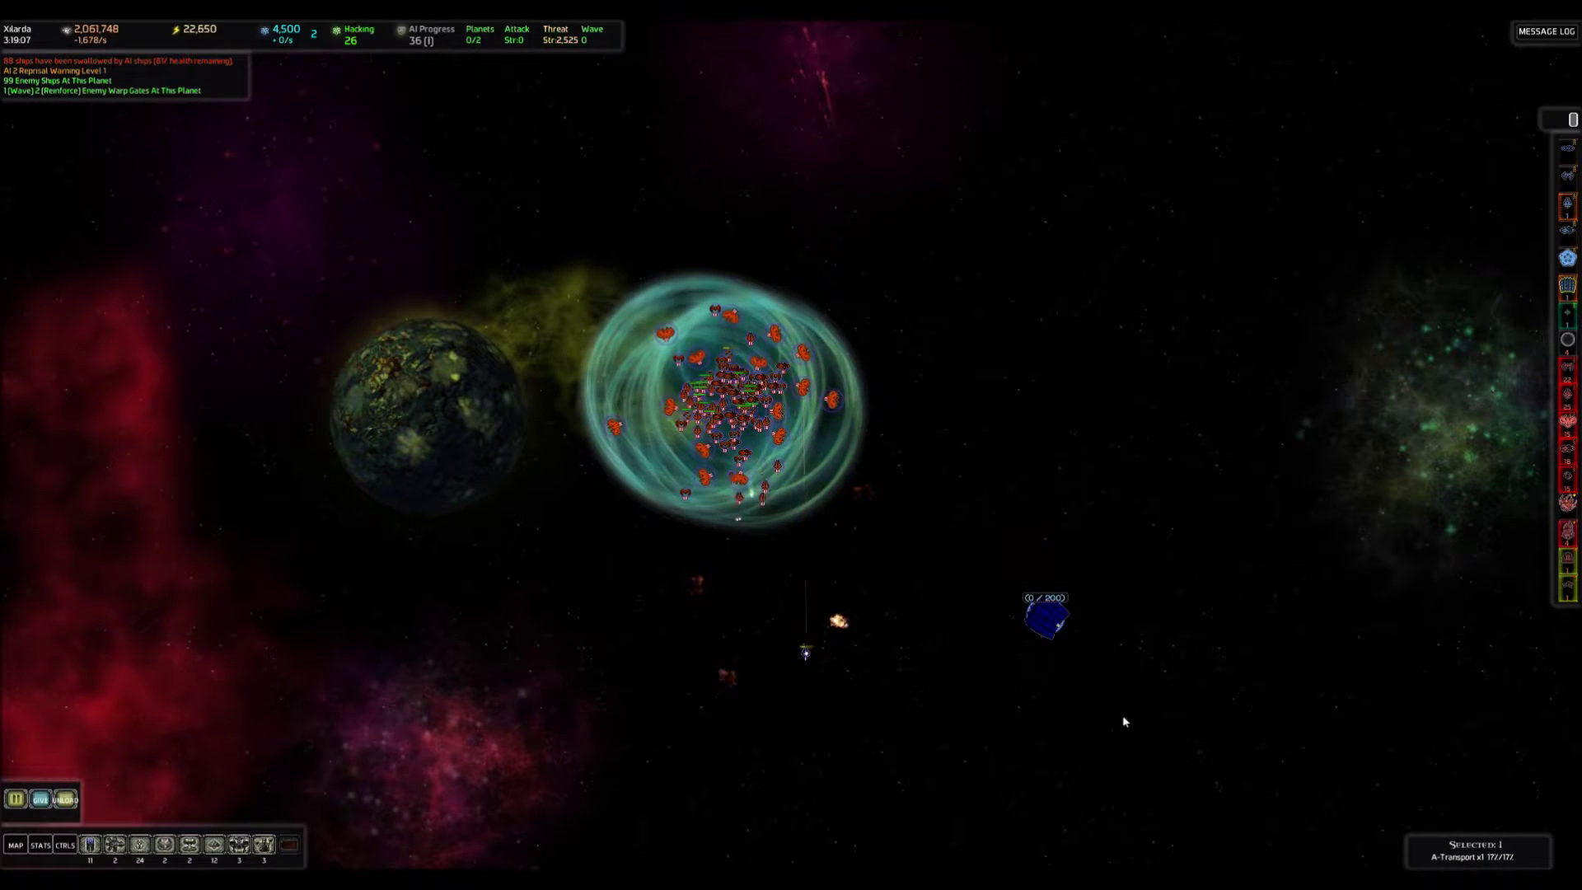
scroll(1123, 720, down, 5)
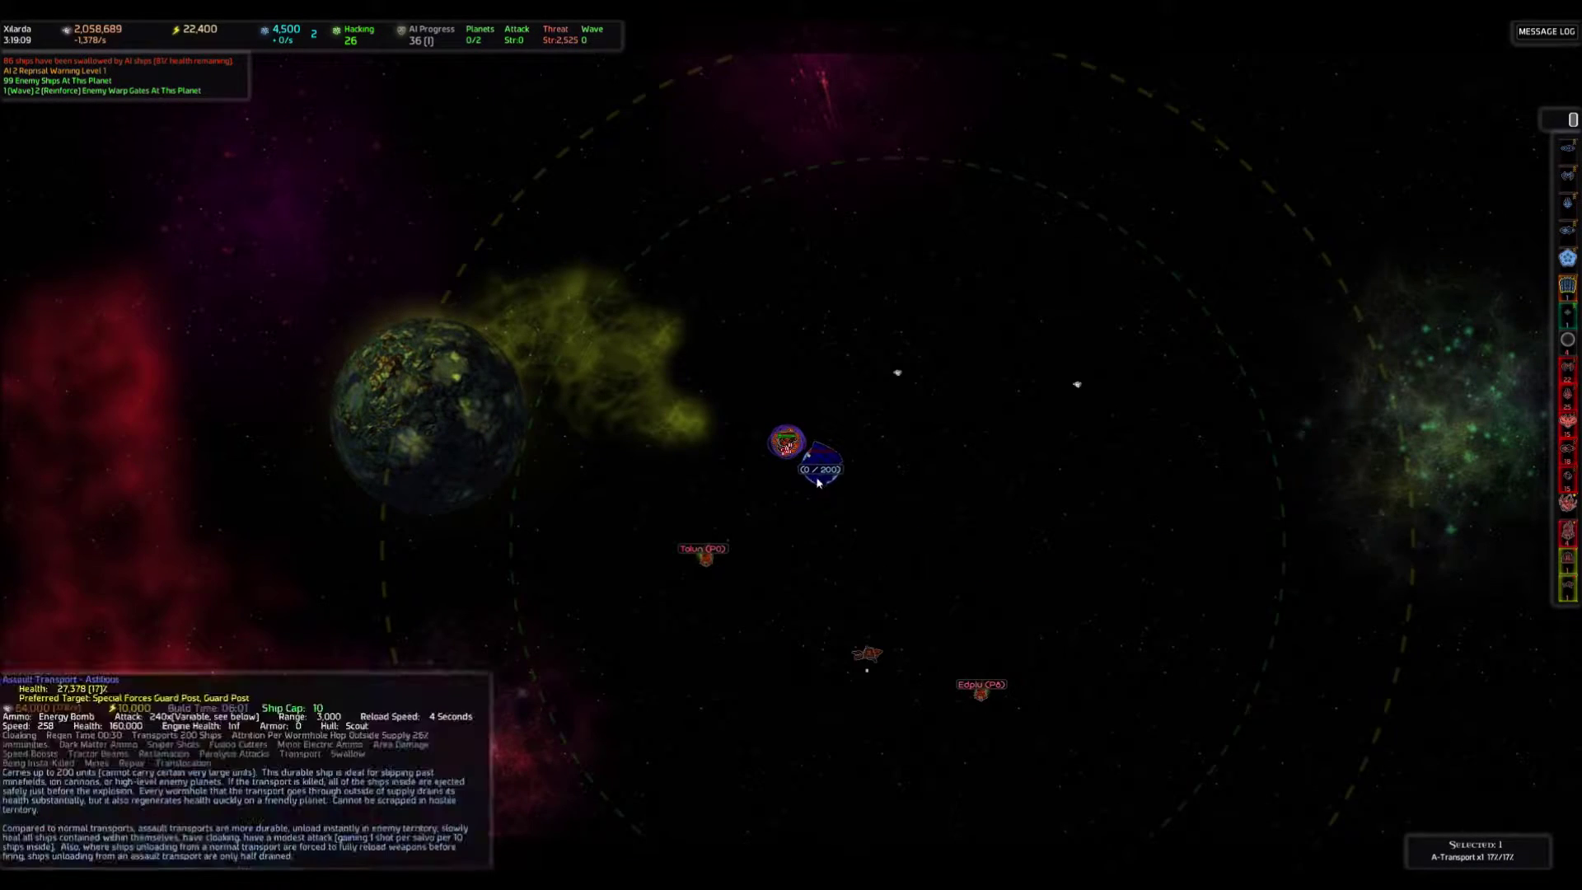
scroll(817, 483, up, 5)
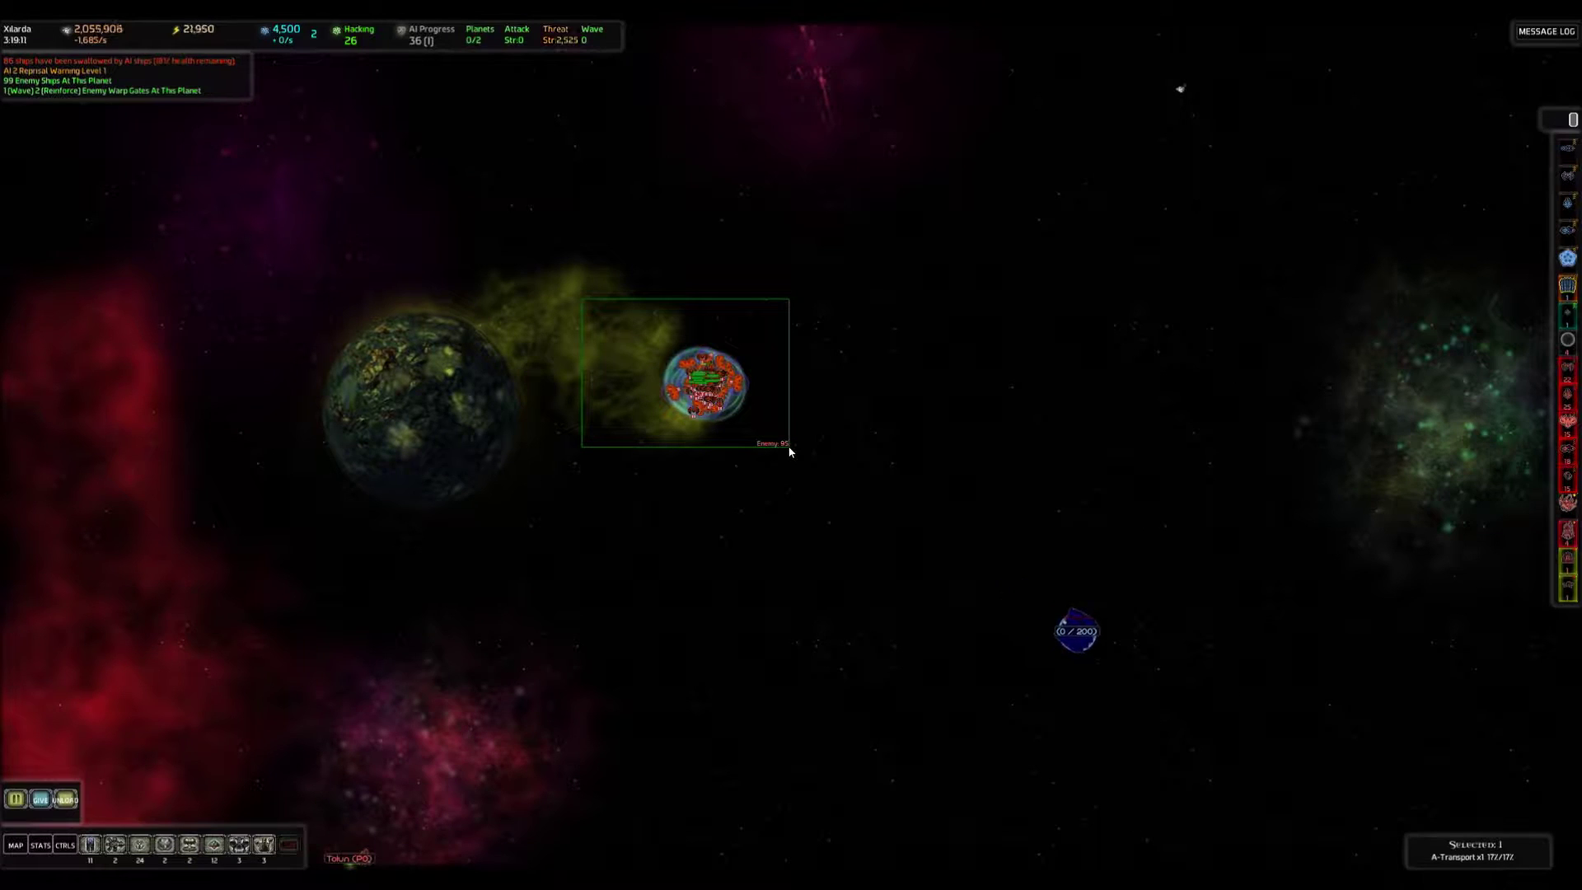
Check the shielded enemy cluster's ship count, then view the galaxy map.
drag(586, 300, 787, 448)
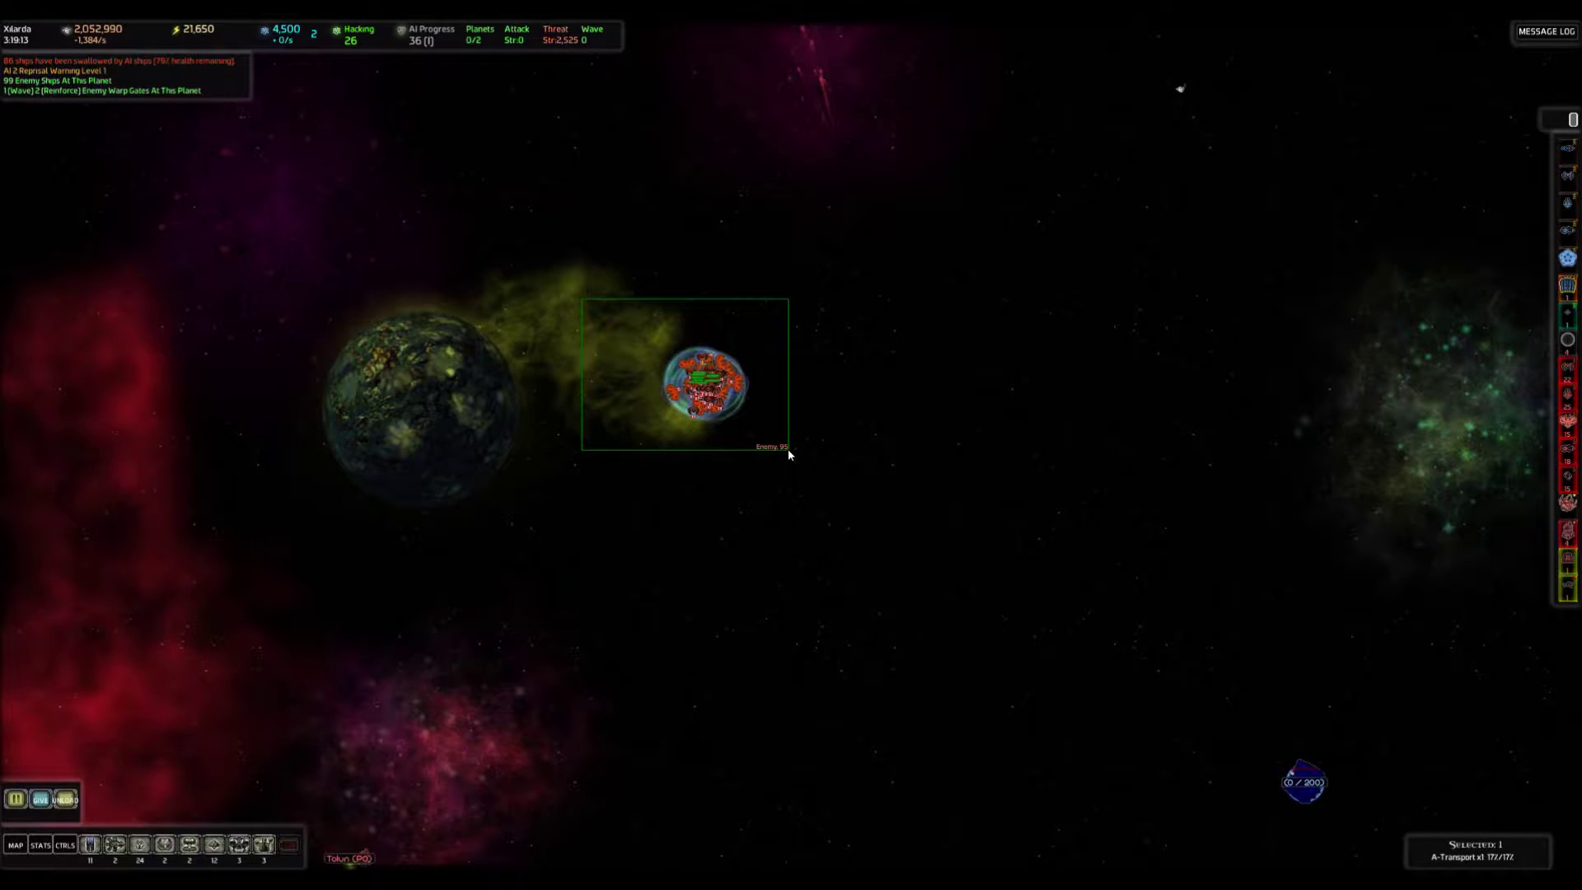
scroll(705, 383, up, 8)
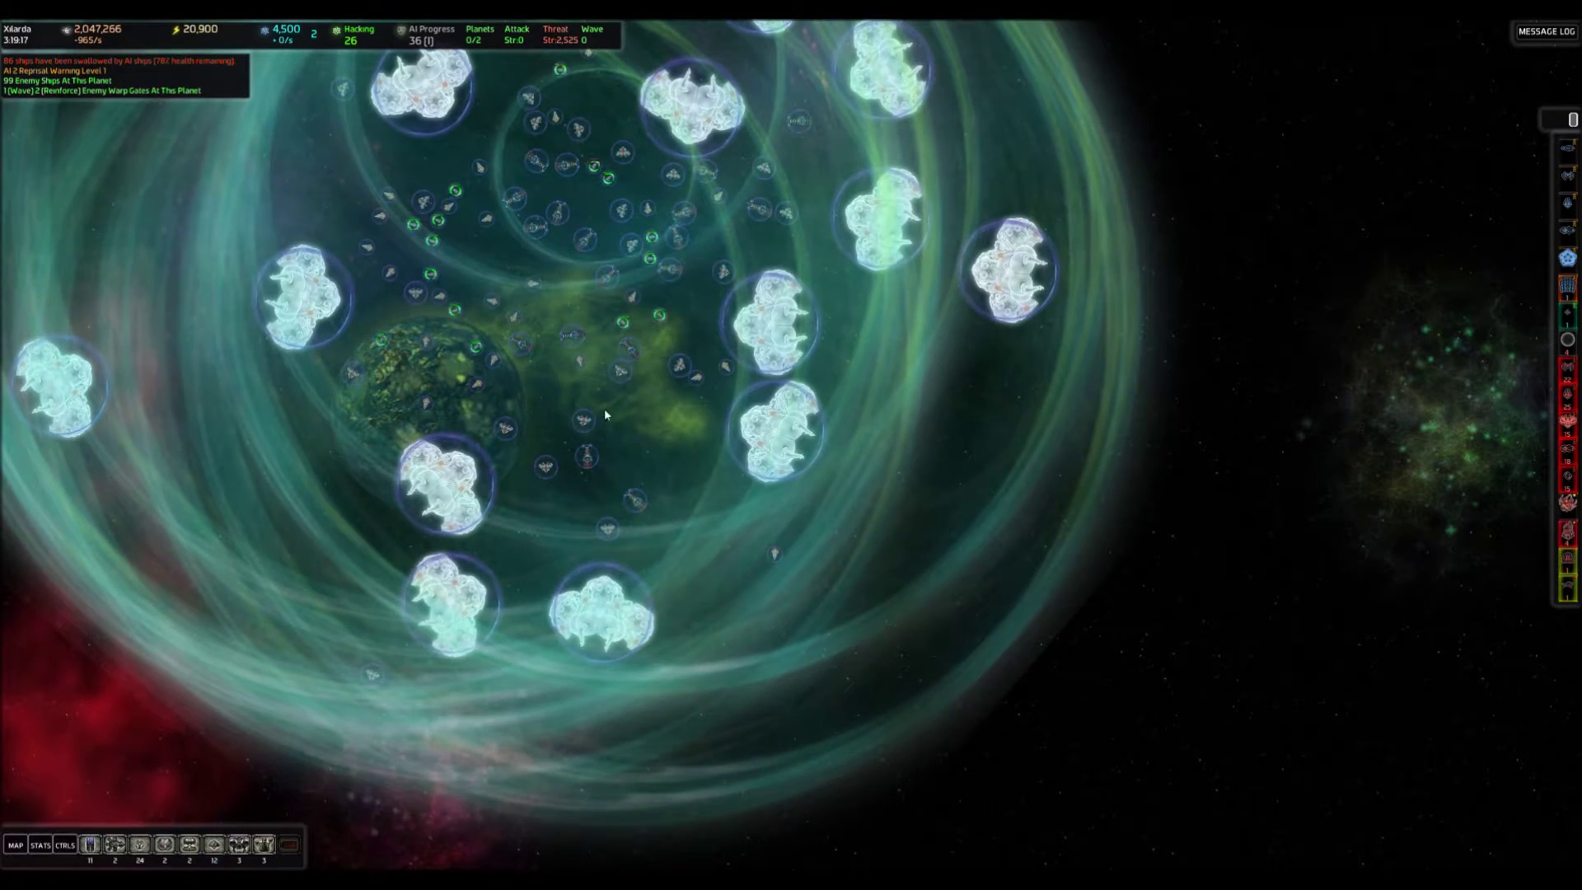
scroll(755, 597, down, 5)
scroll(792, 594, down, 5)
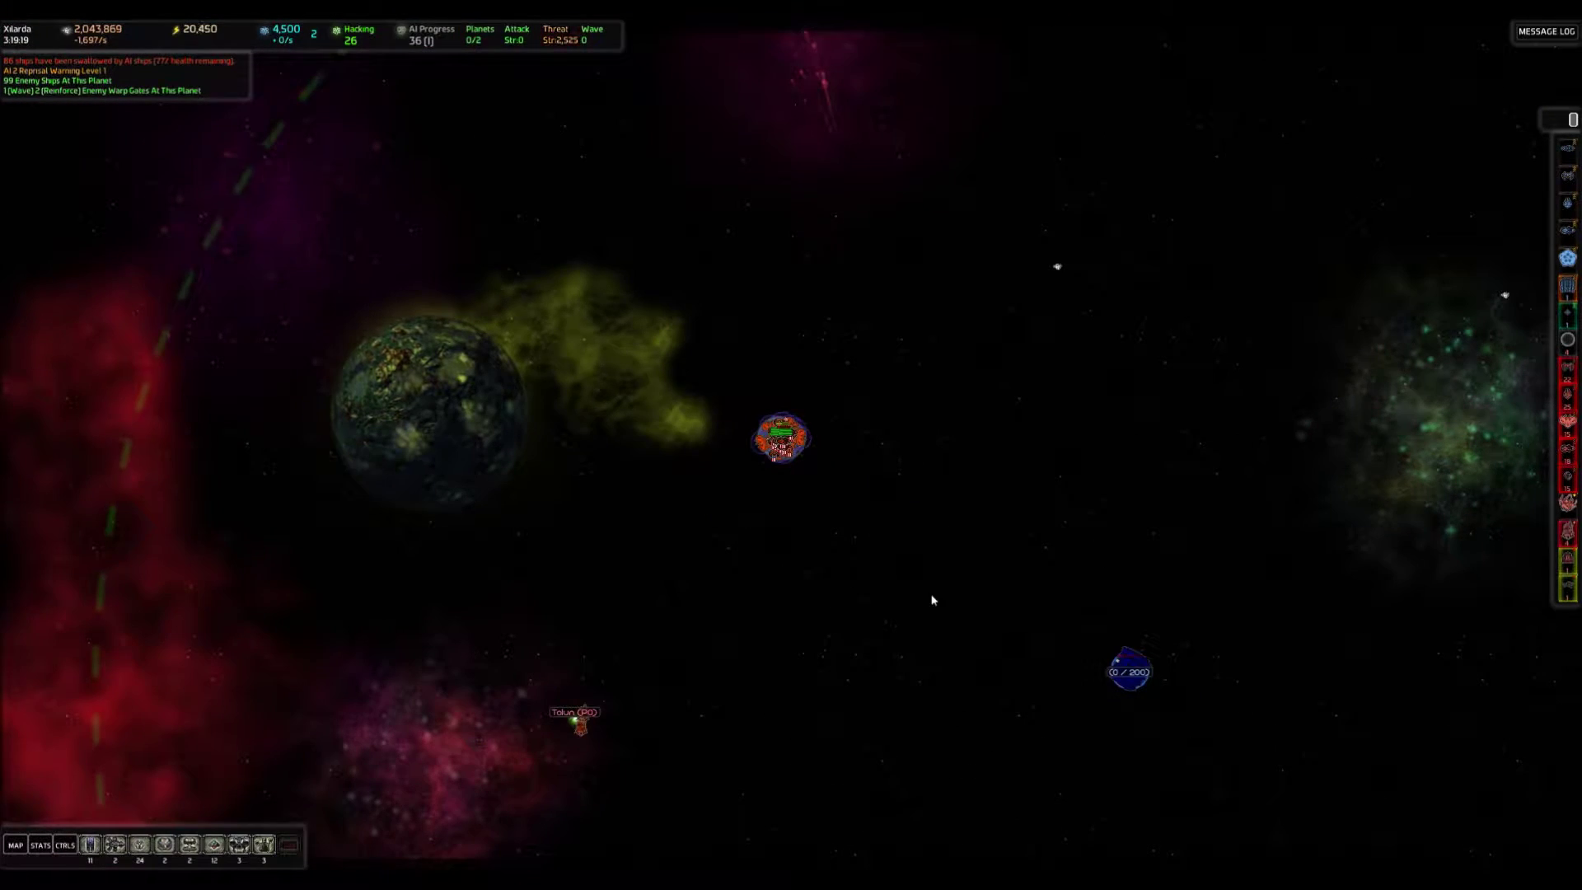
key(Tab)
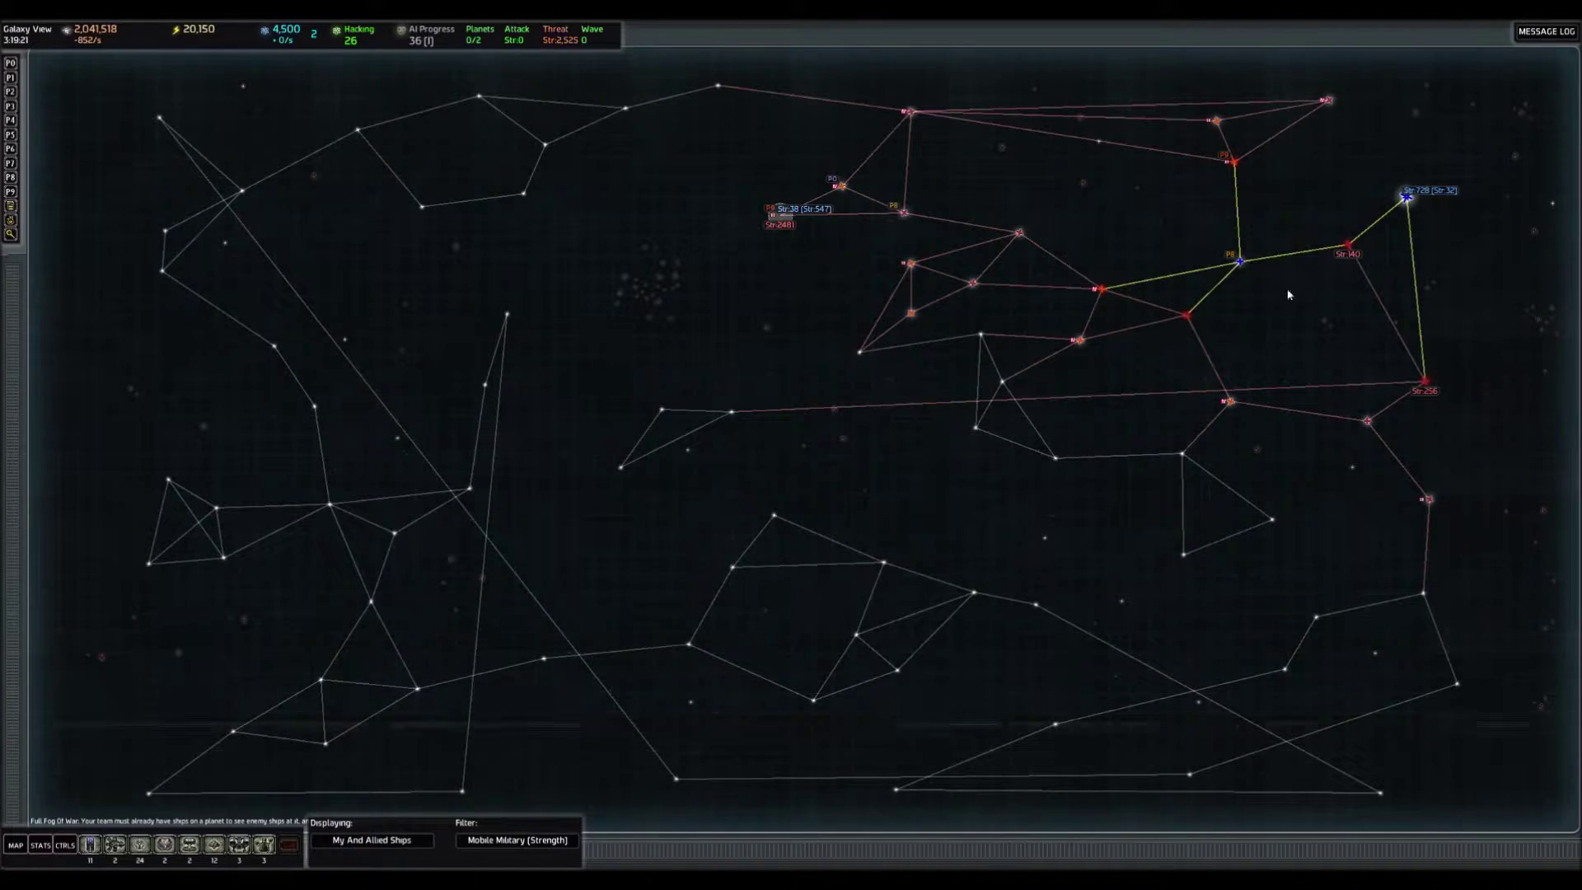
Jump to Posa, inspect the Starship Constructor's builds, then return to the galaxy map.
click(1289, 295)
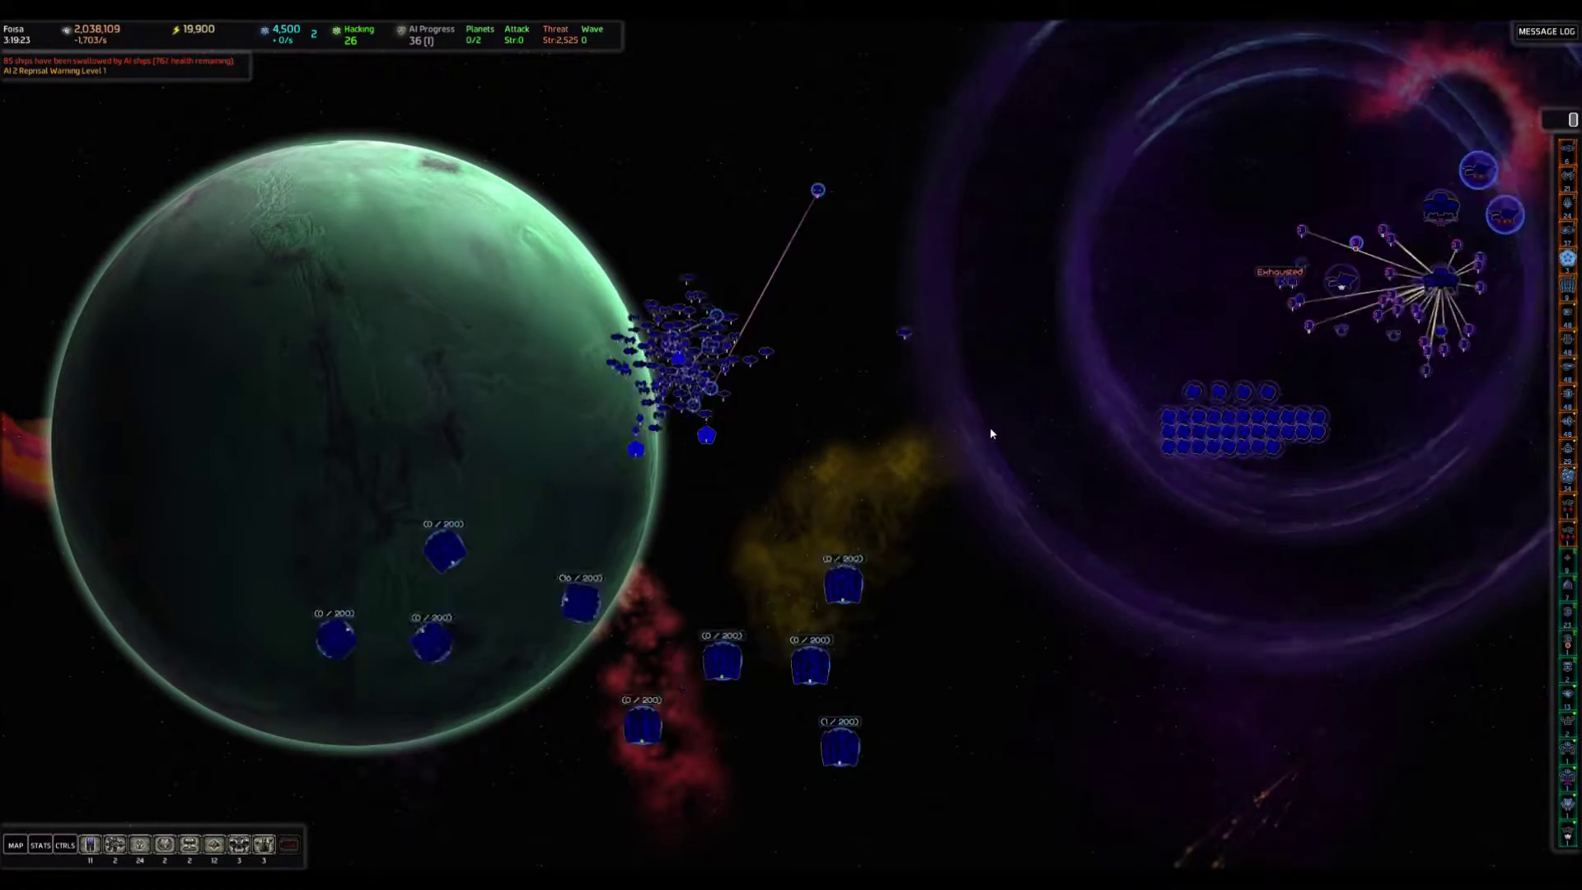
scroll(1225, 288, down, 3)
scroll(1225, 288, up, 8)
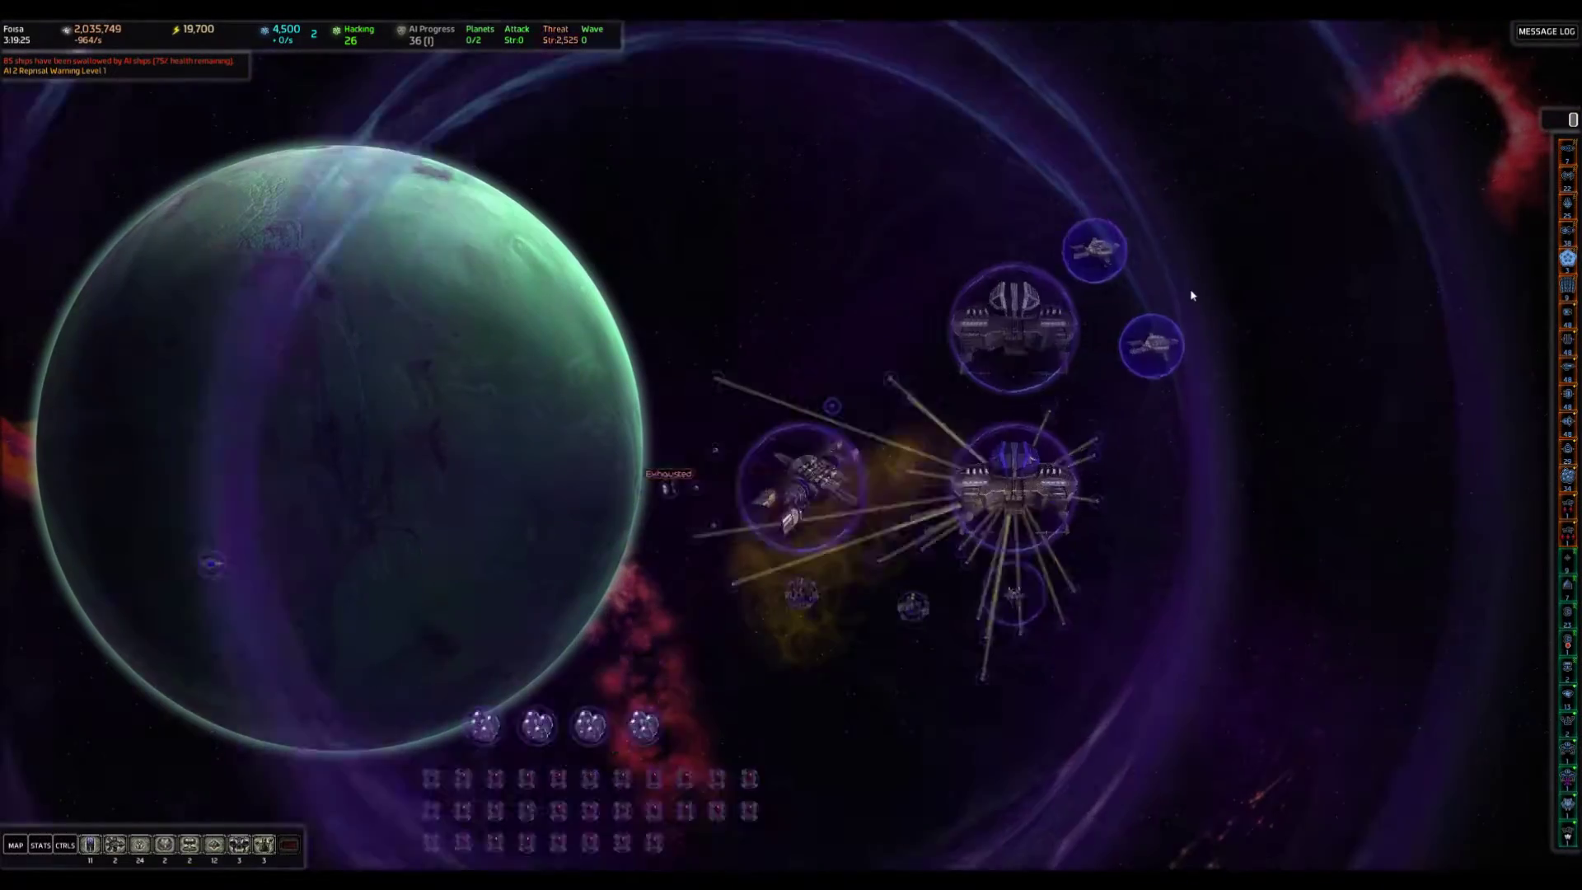
scroll(1192, 296, down, 3)
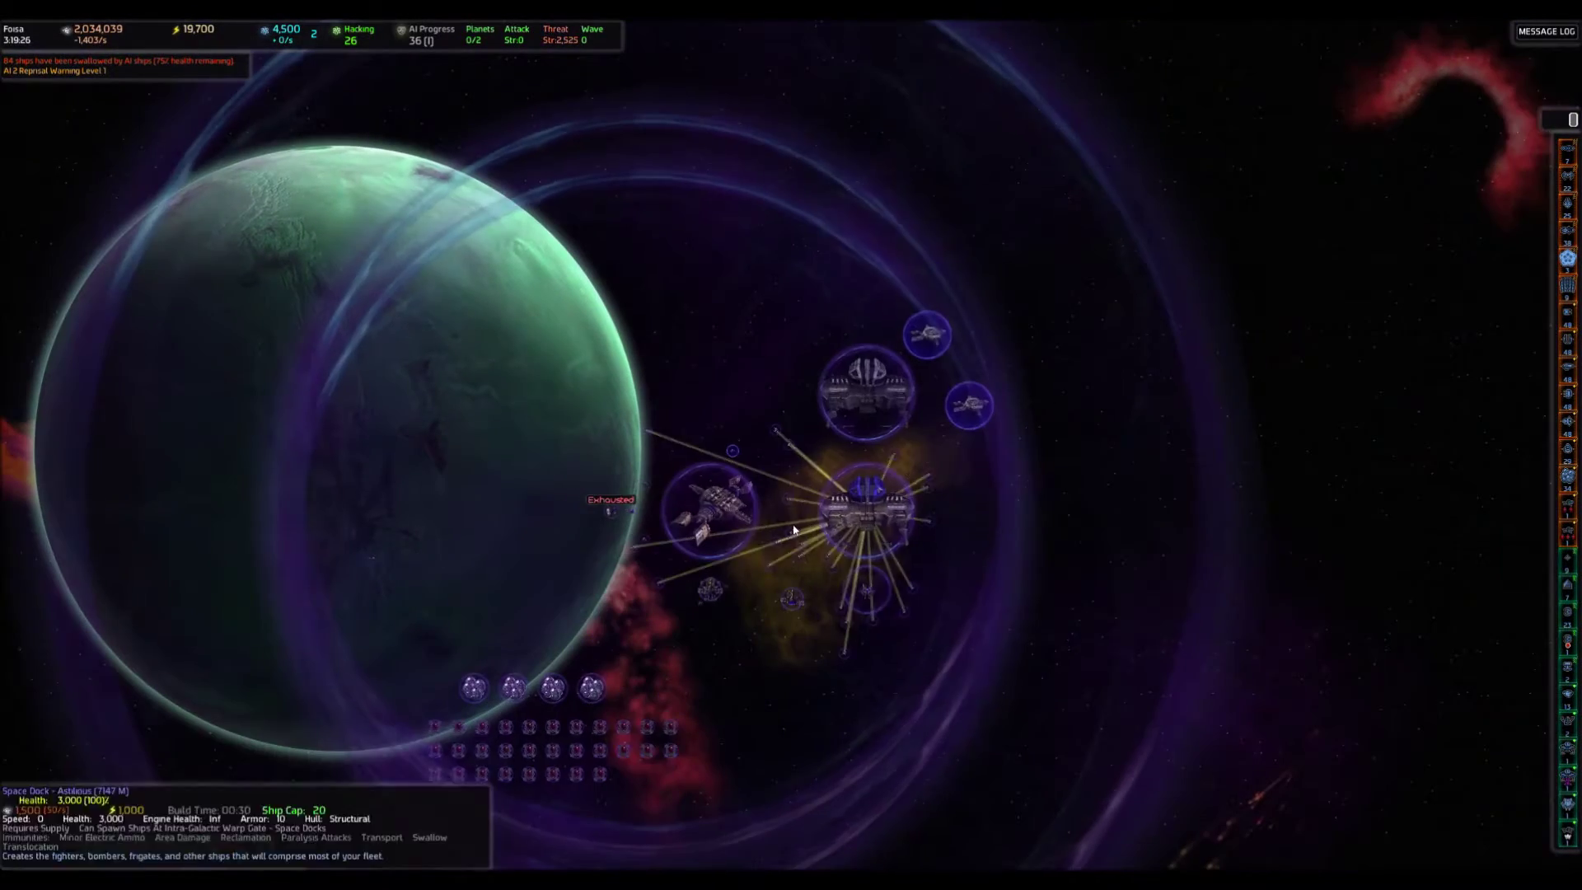
click(846, 602)
scroll(741, 496, up, 2)
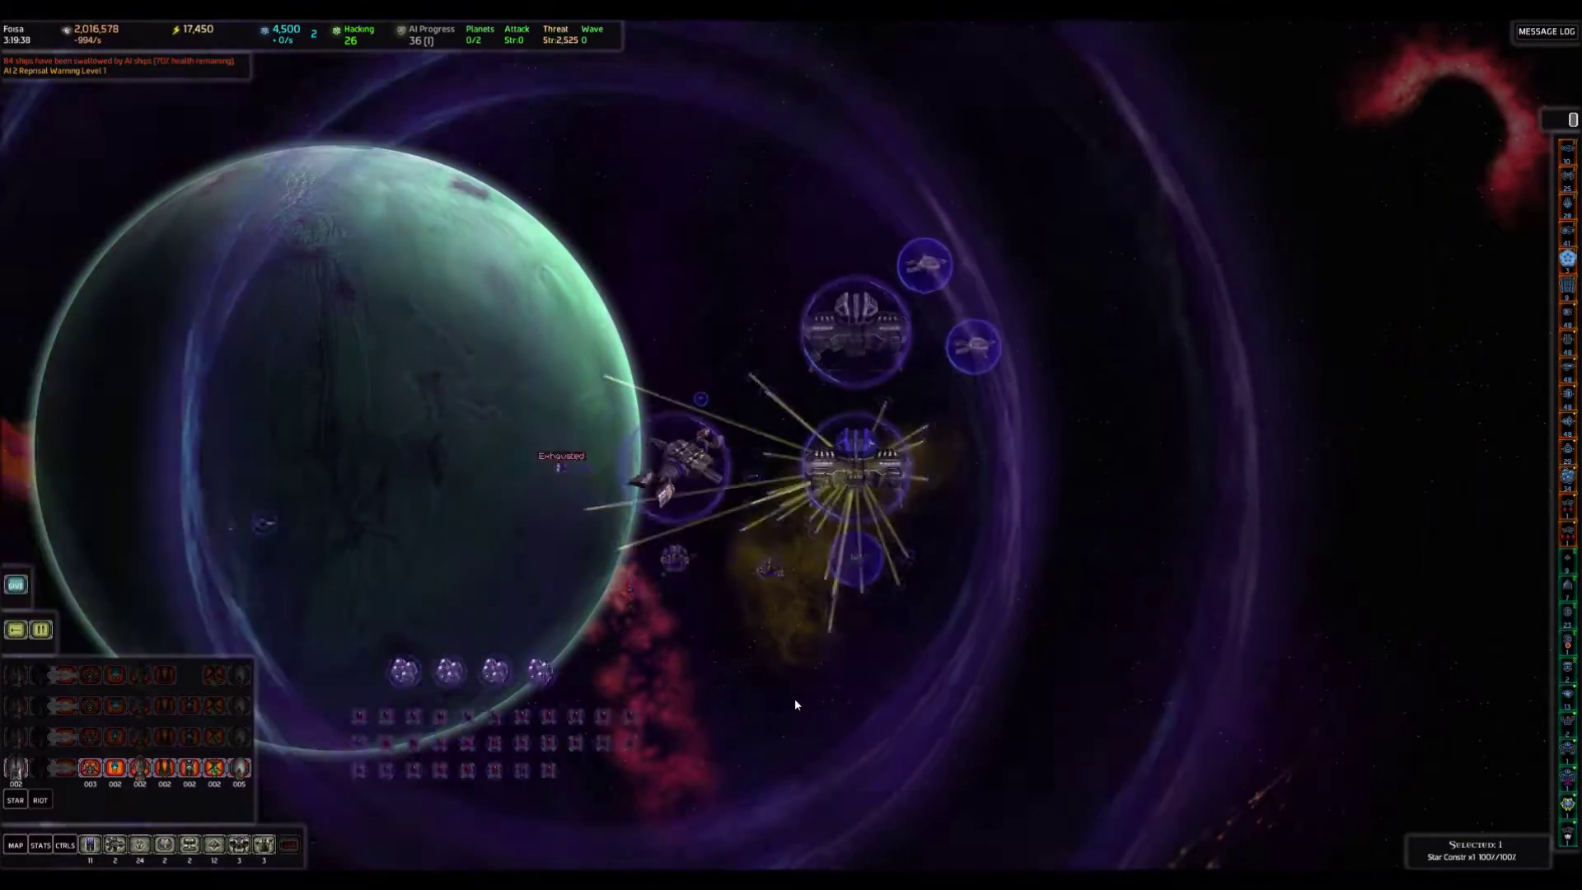
scroll(794, 698, down, 5)
click(470, 525)
scroll(494, 531, up, 3)
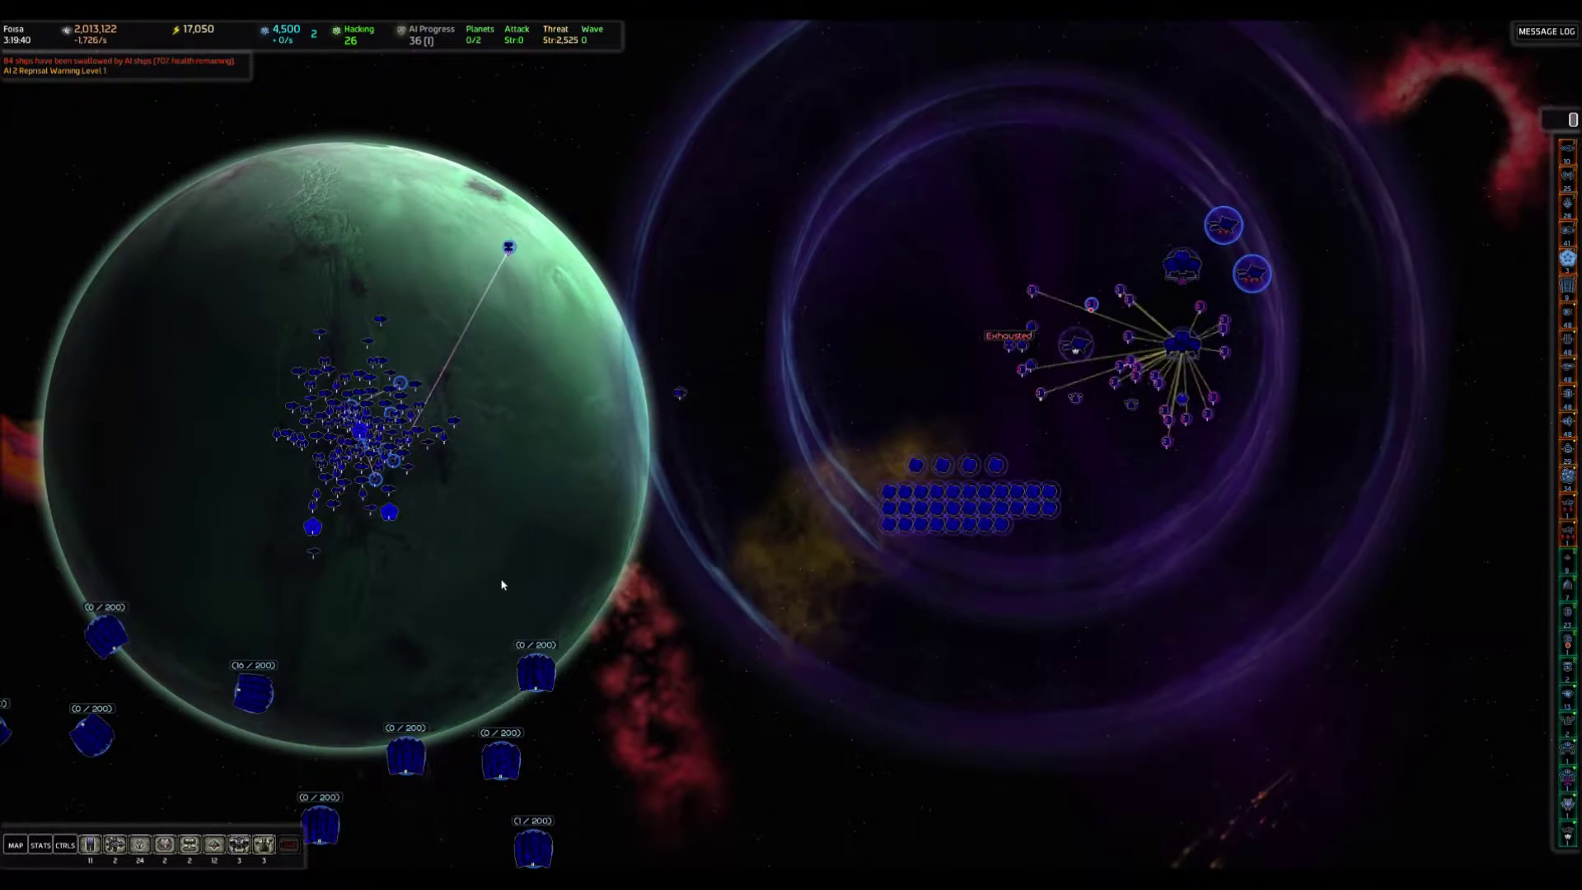
scroll(802, 590, up, 4)
scroll(803, 589, down, 3)
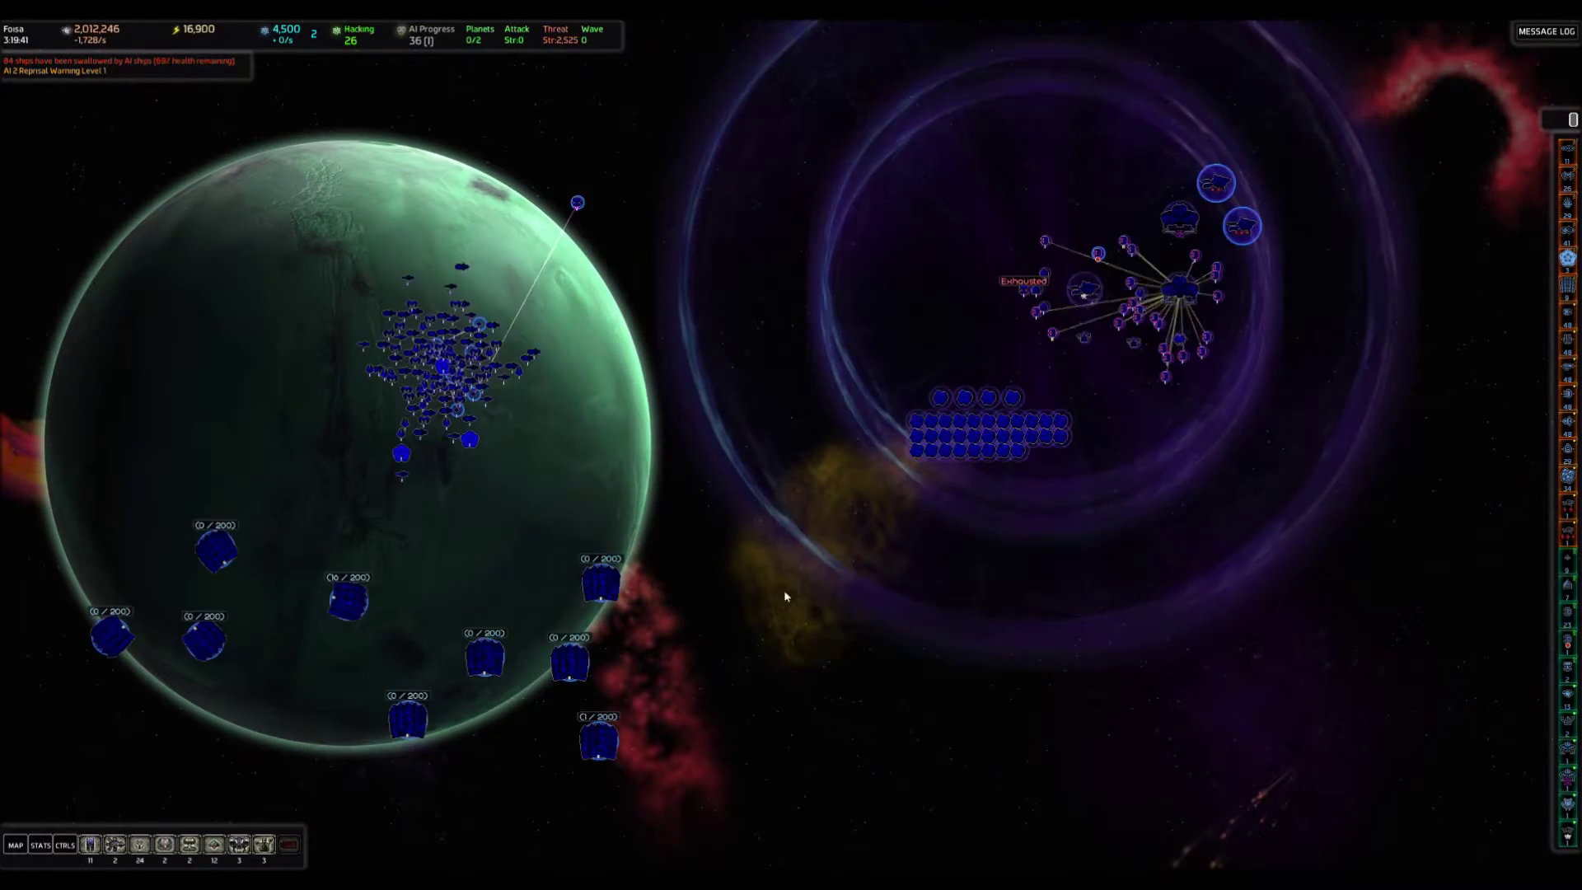
scroll(785, 597, down, 3)
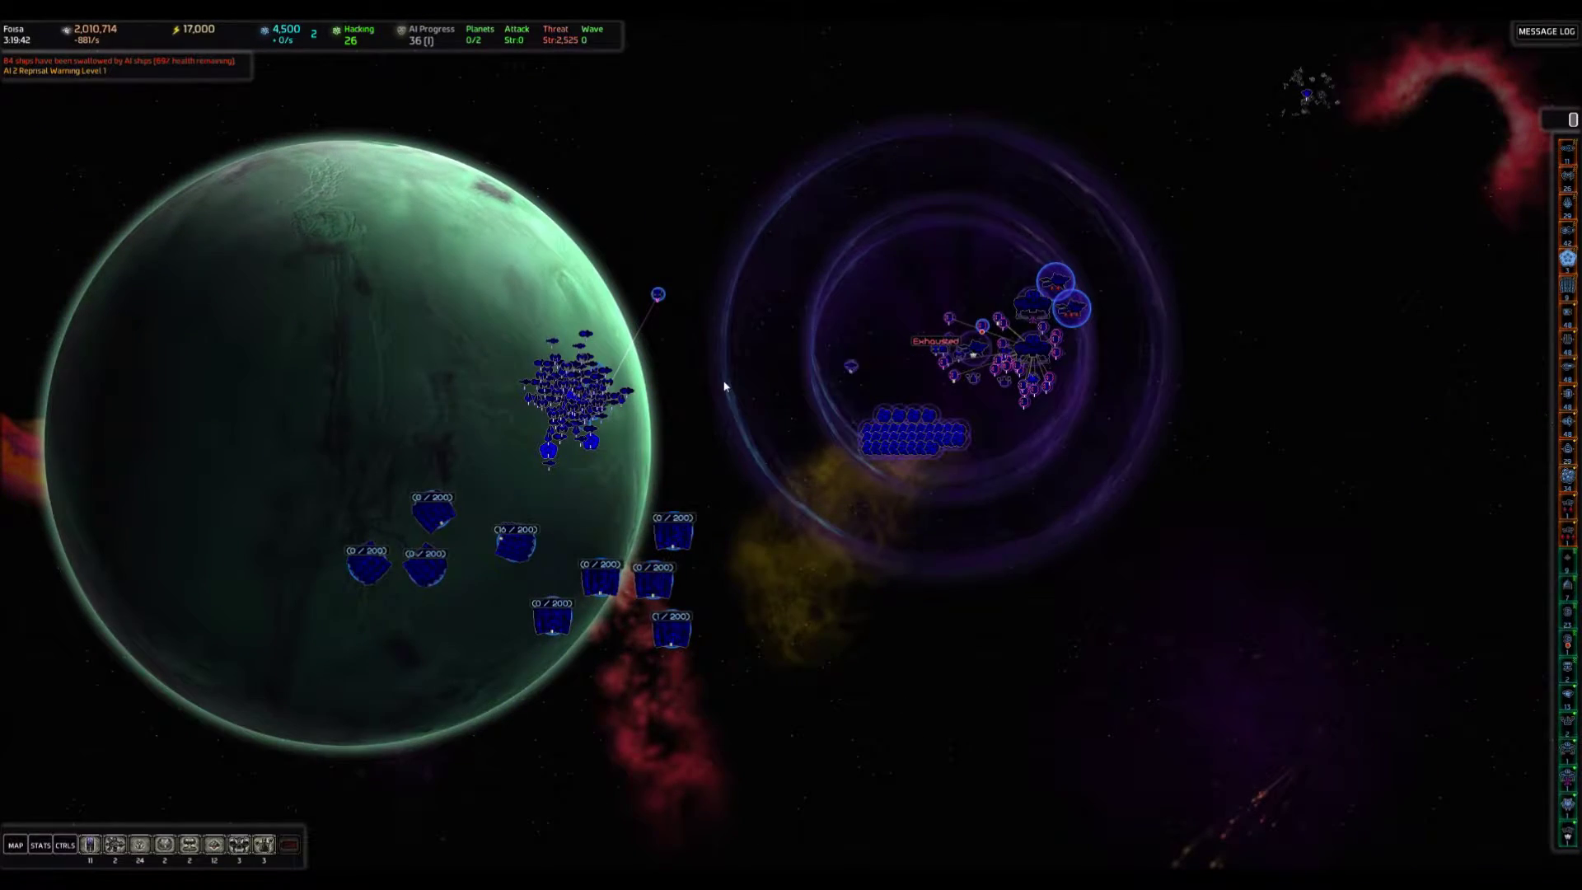
scroll(742, 390, up, 3)
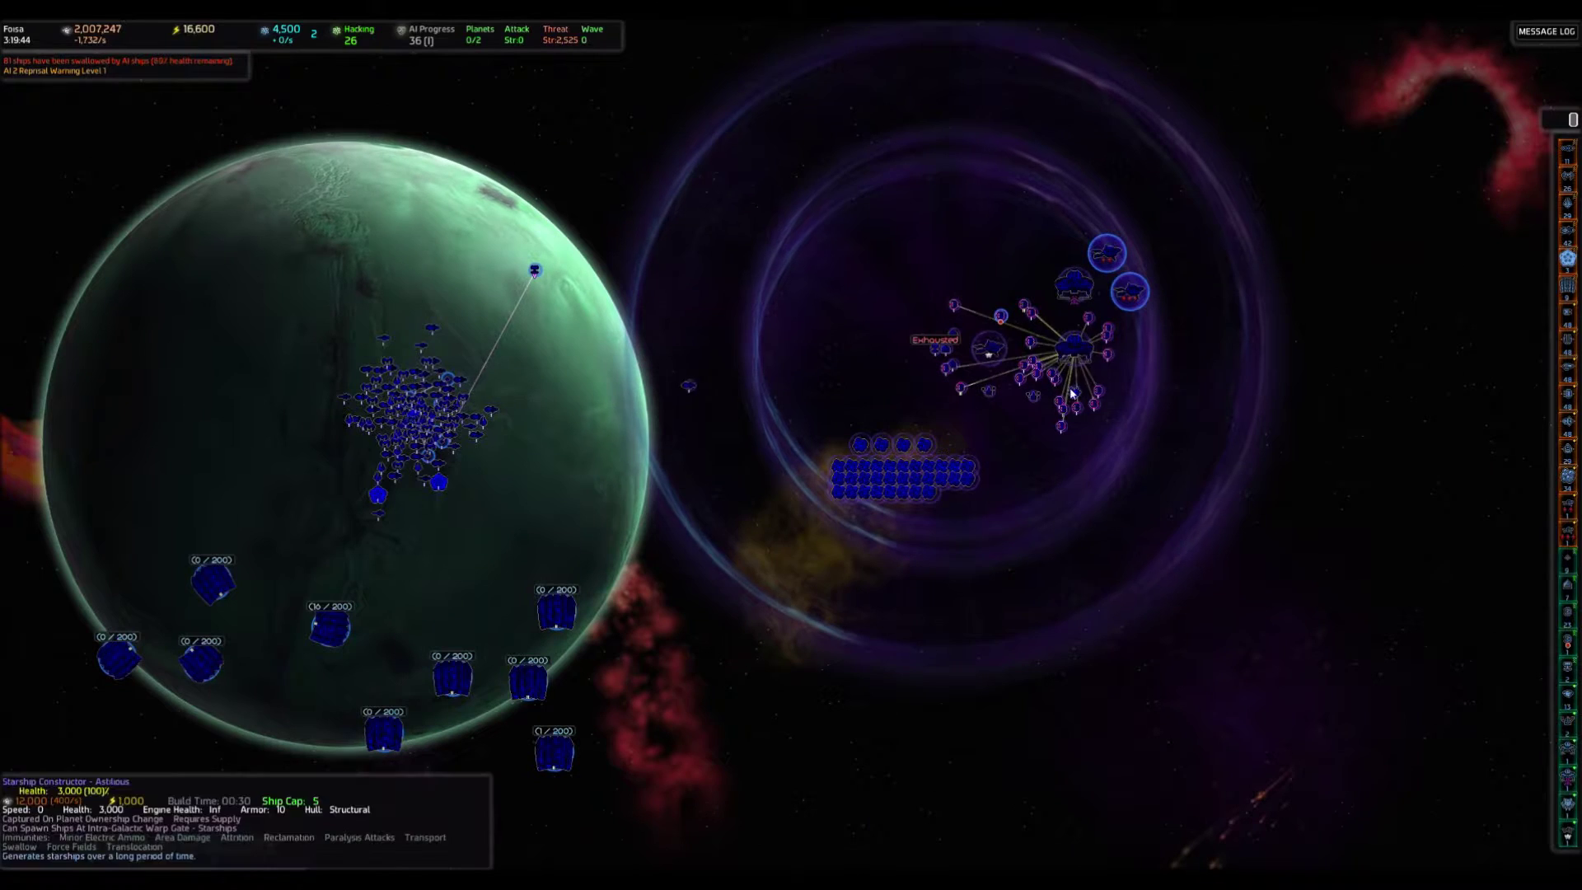
click(1072, 393)
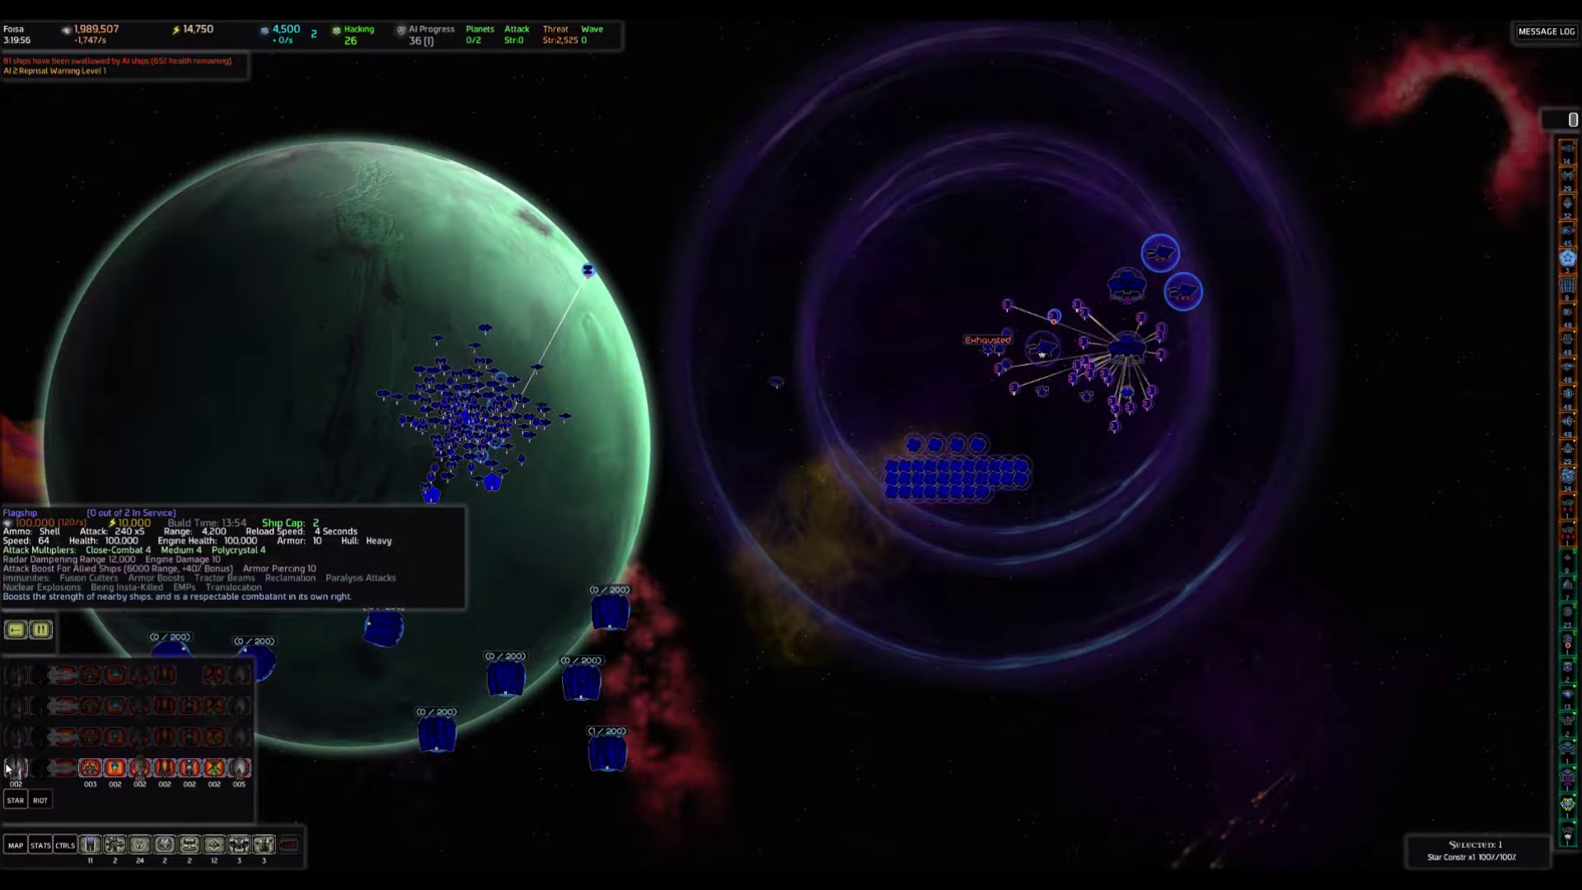
key(Tab)
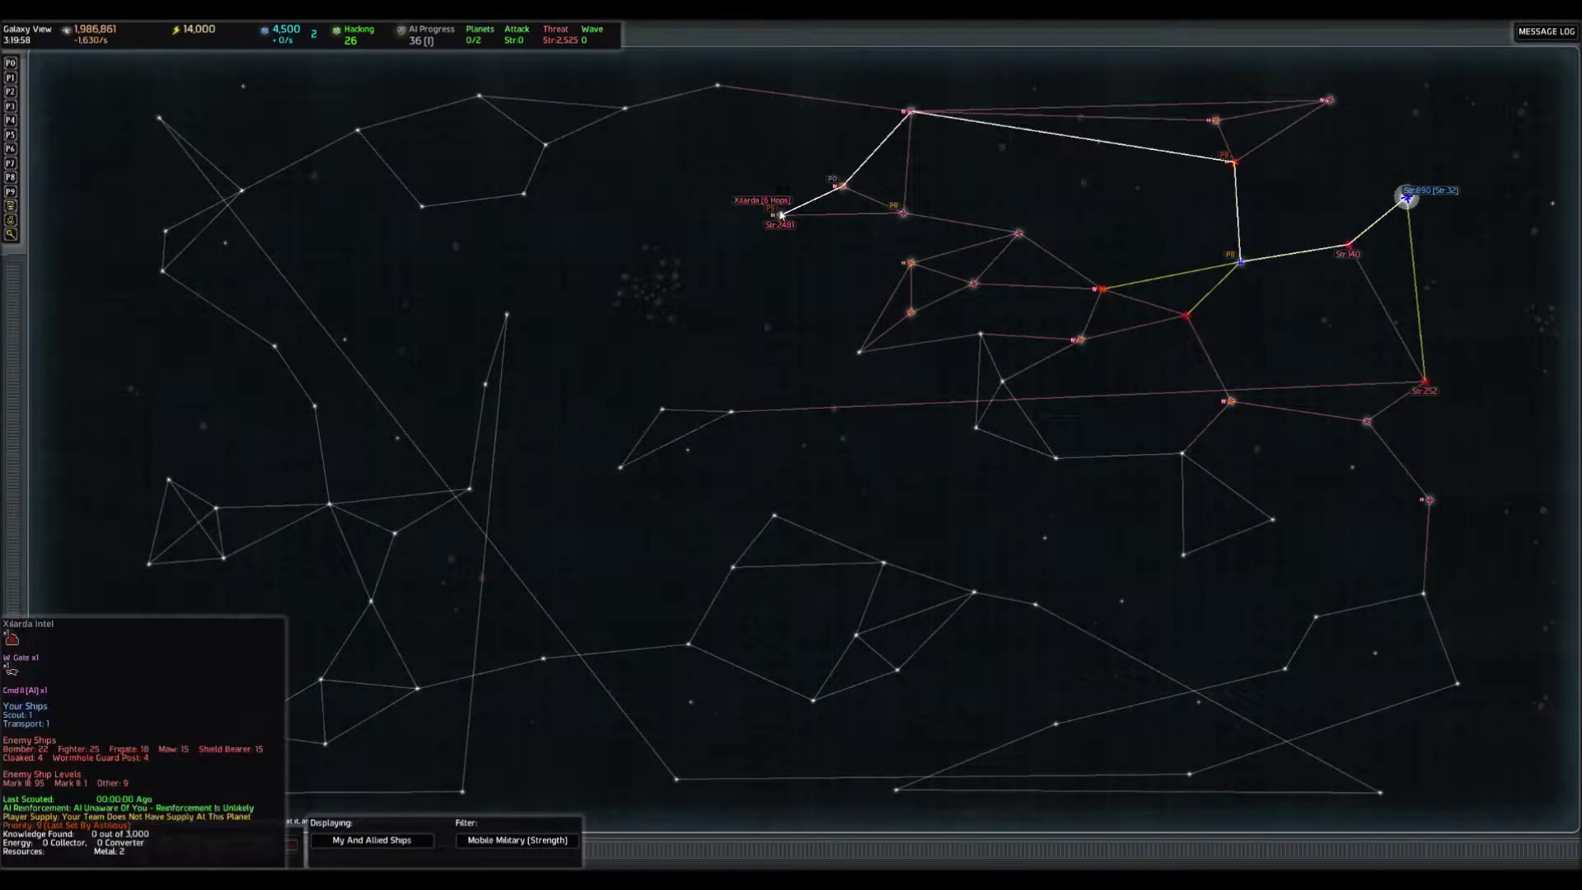
Inspect the Spire Maw ships inside Xilarda's force field, then jump back to Fossa.
click(779, 216)
scroll(790, 444, up, 6)
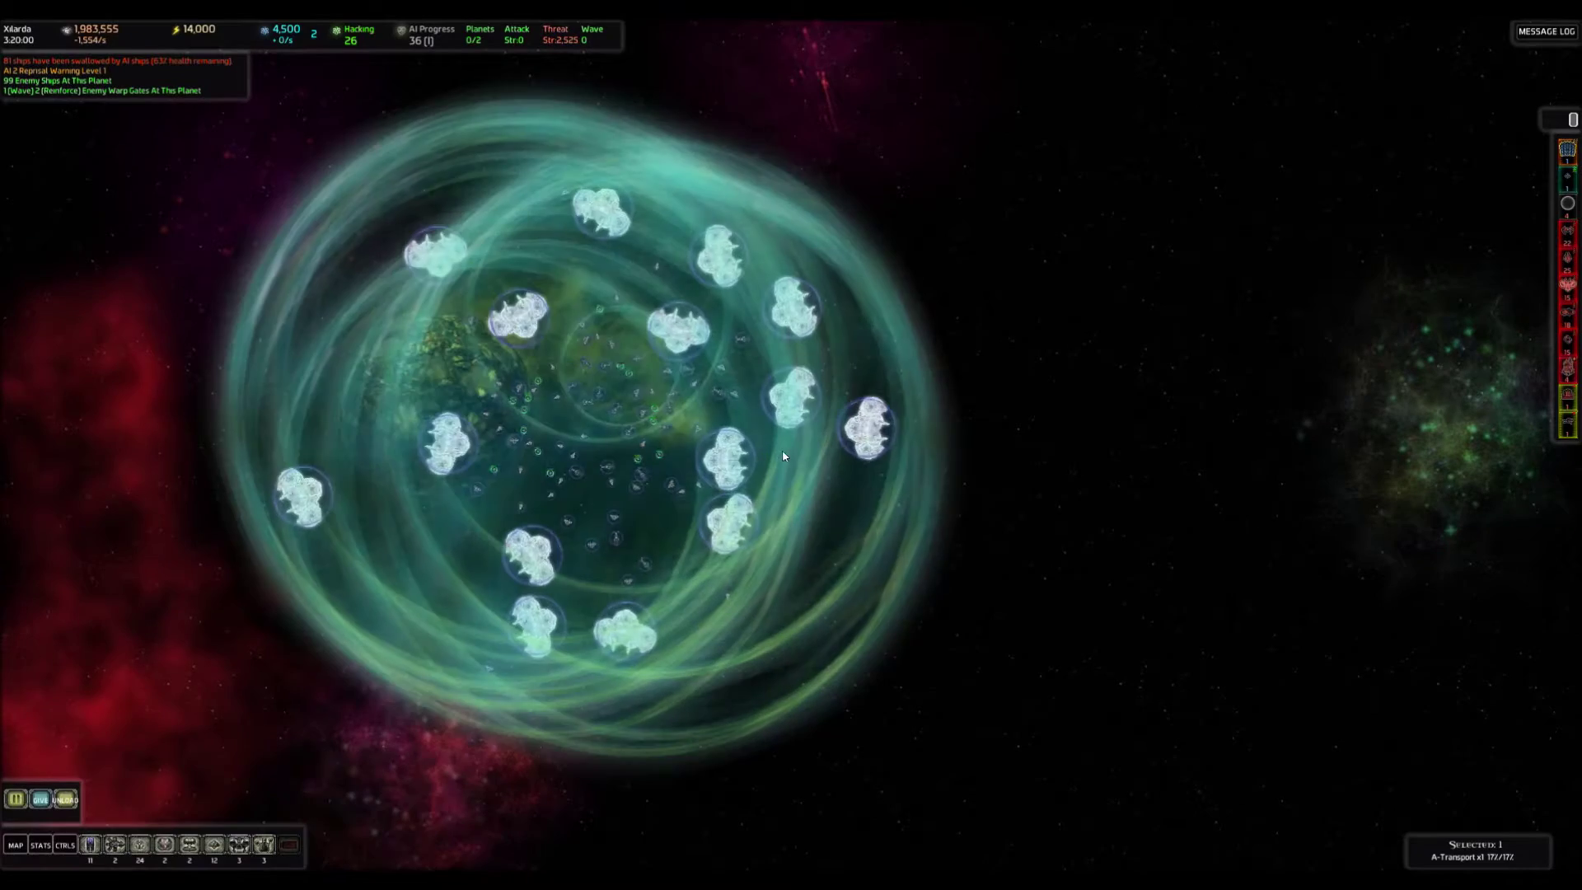
scroll(560, 468, up, 3)
scroll(560, 468, up, 3)
scroll(562, 465, up, 2)
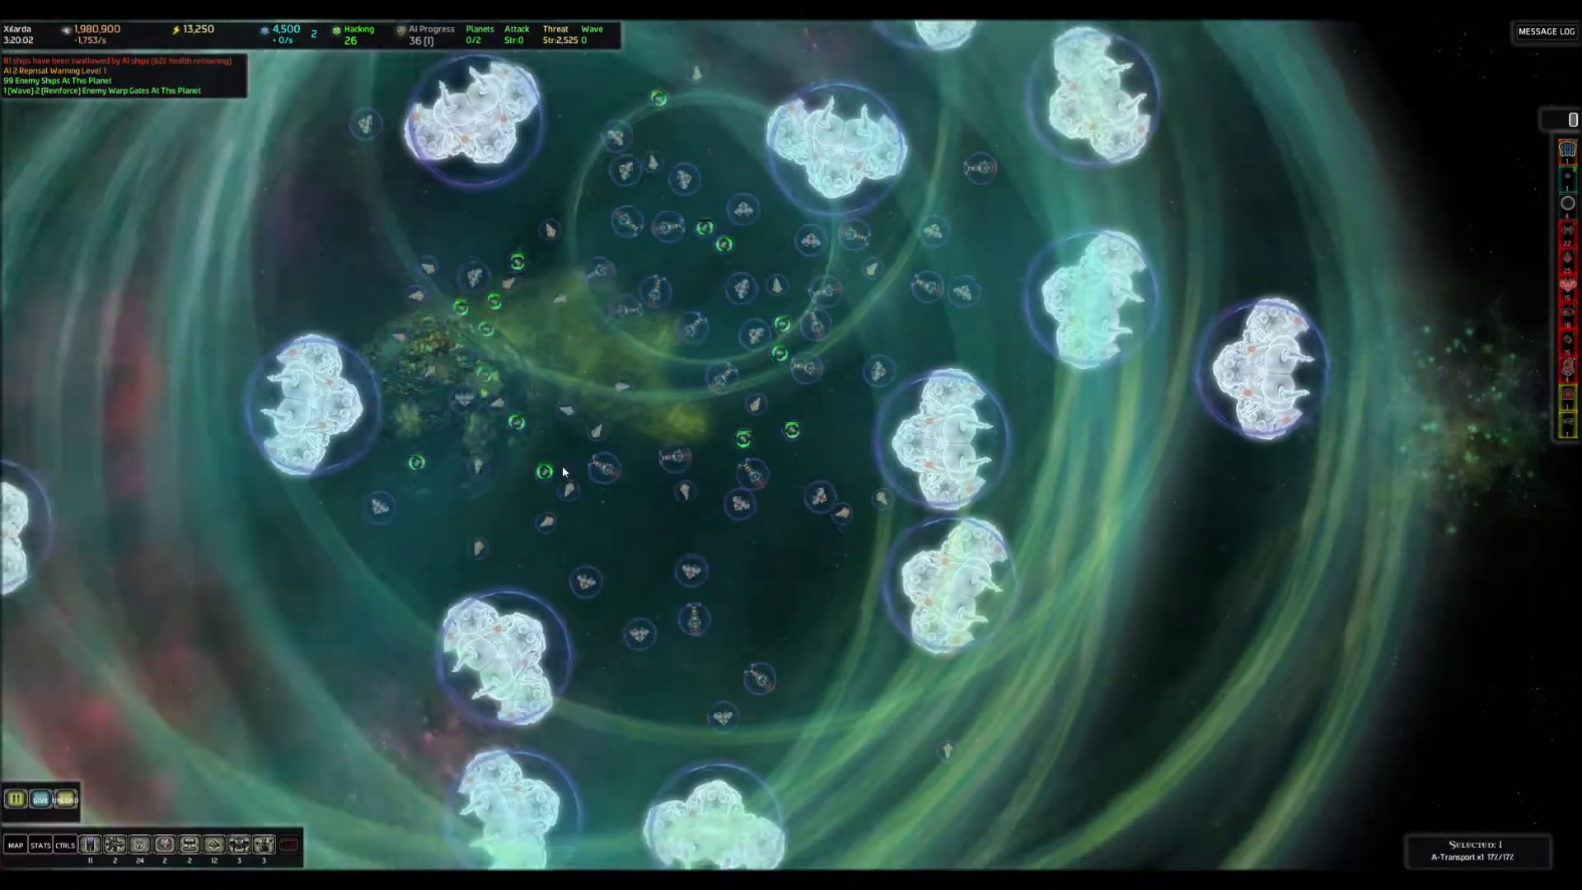
scroll(563, 466, down, 8)
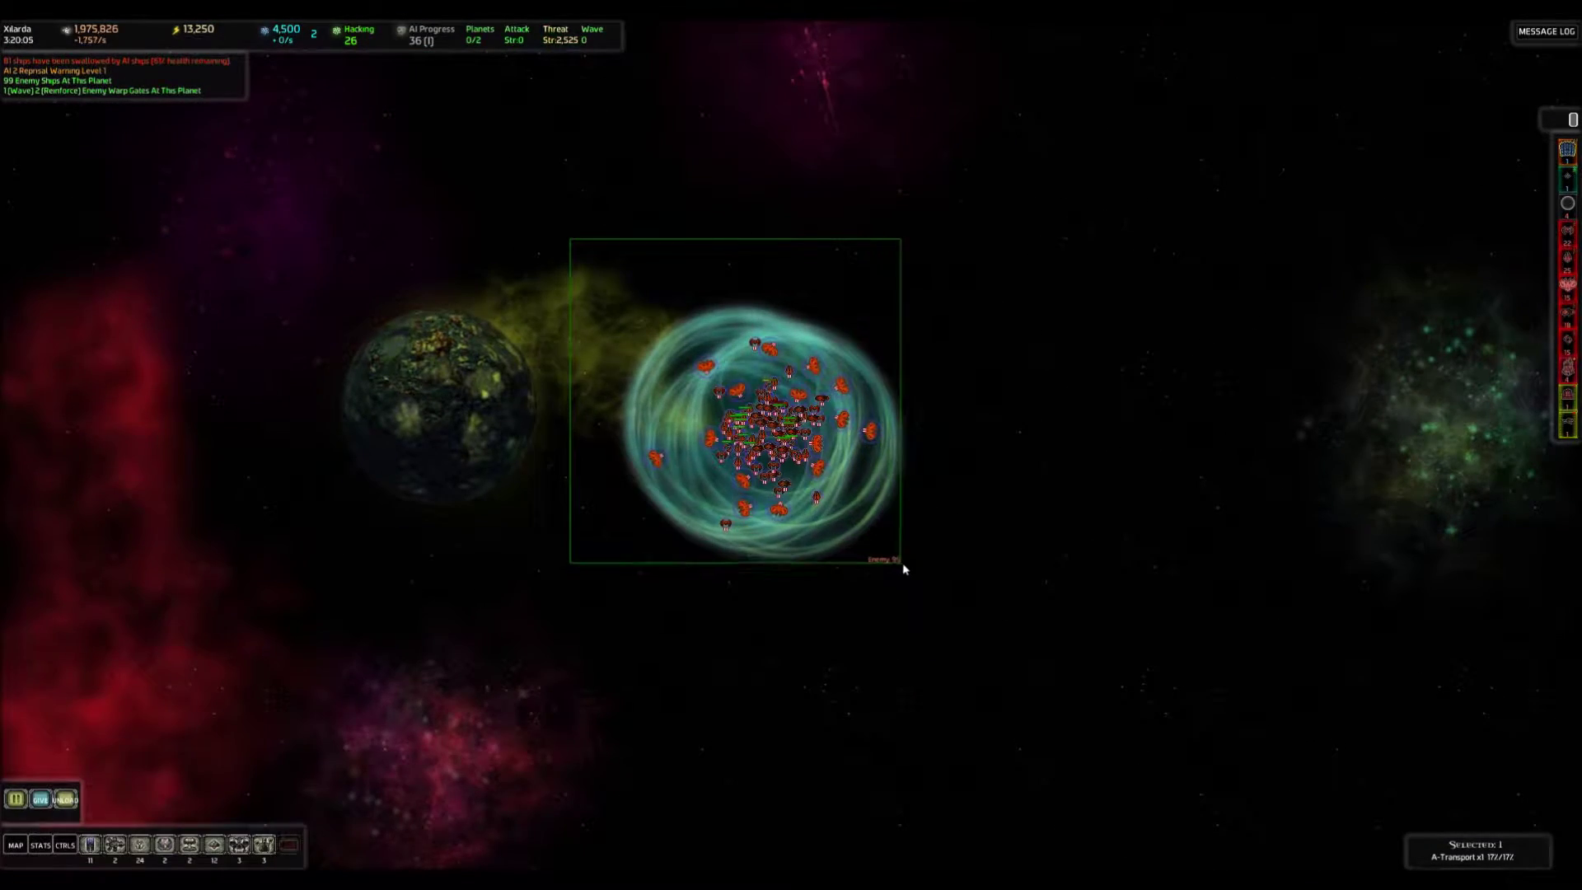
drag(921, 579, 939, 602)
scroll(766, 421, up, 5)
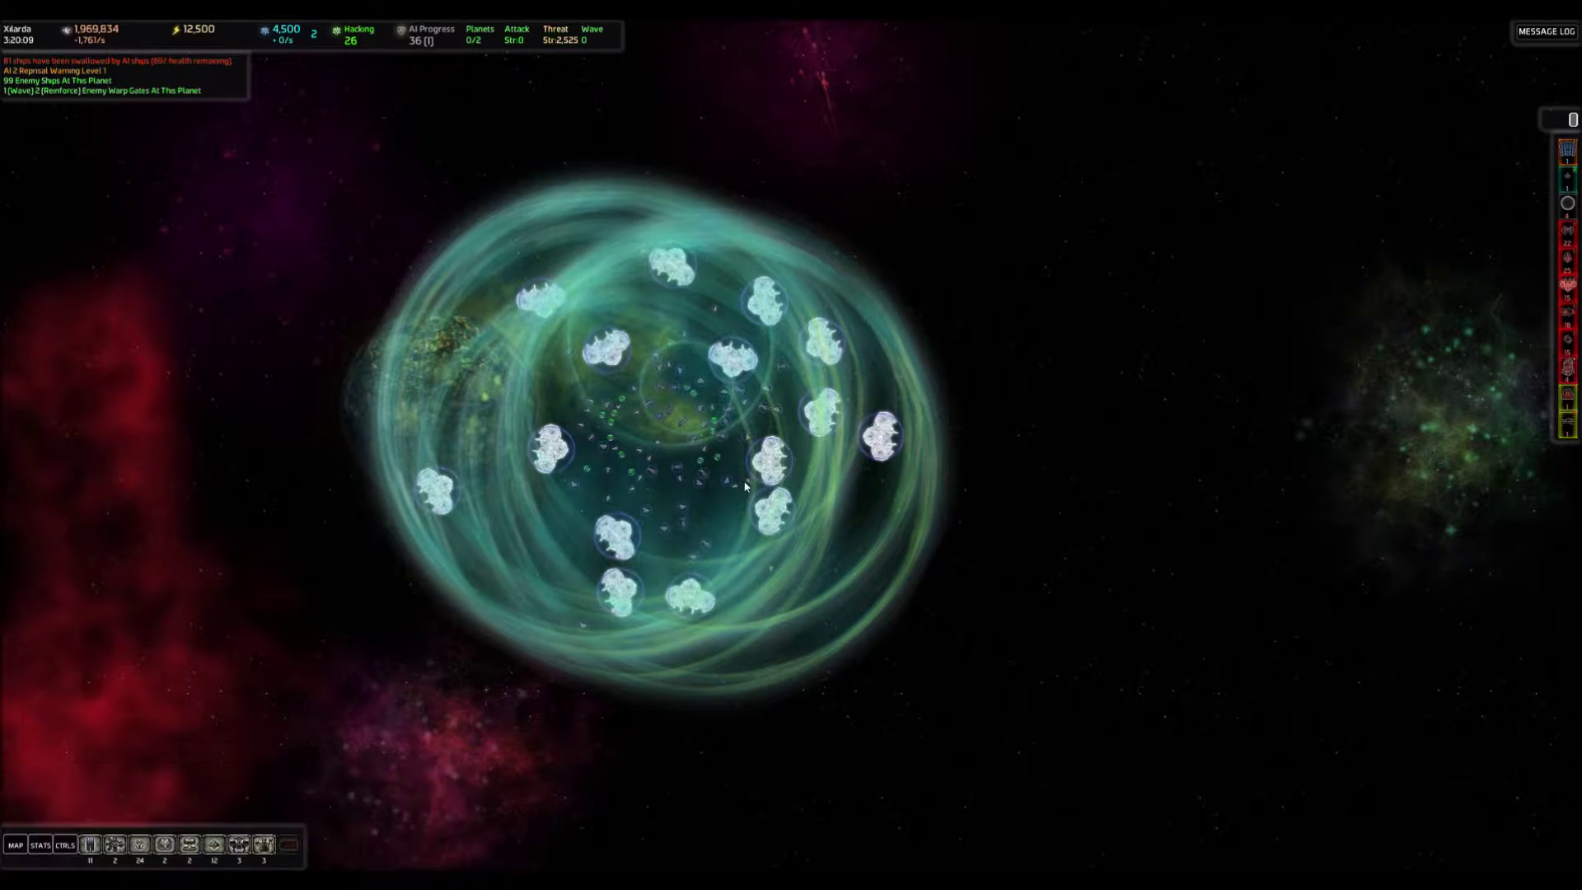
mouse_move(769, 461)
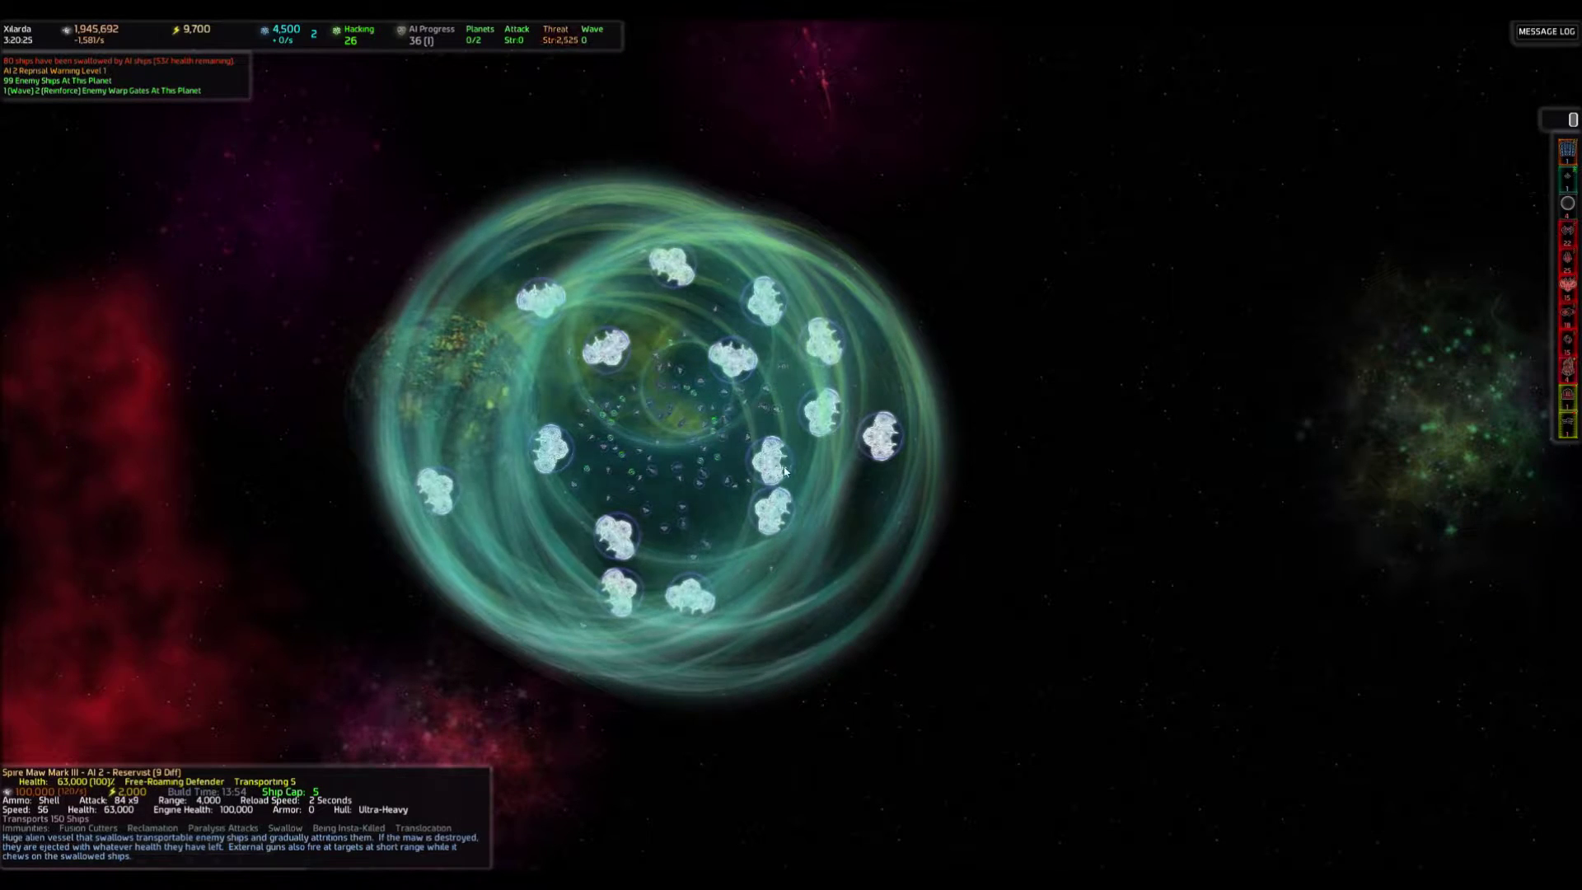
scroll(779, 470, down, 5)
scroll(784, 460, down, 5)
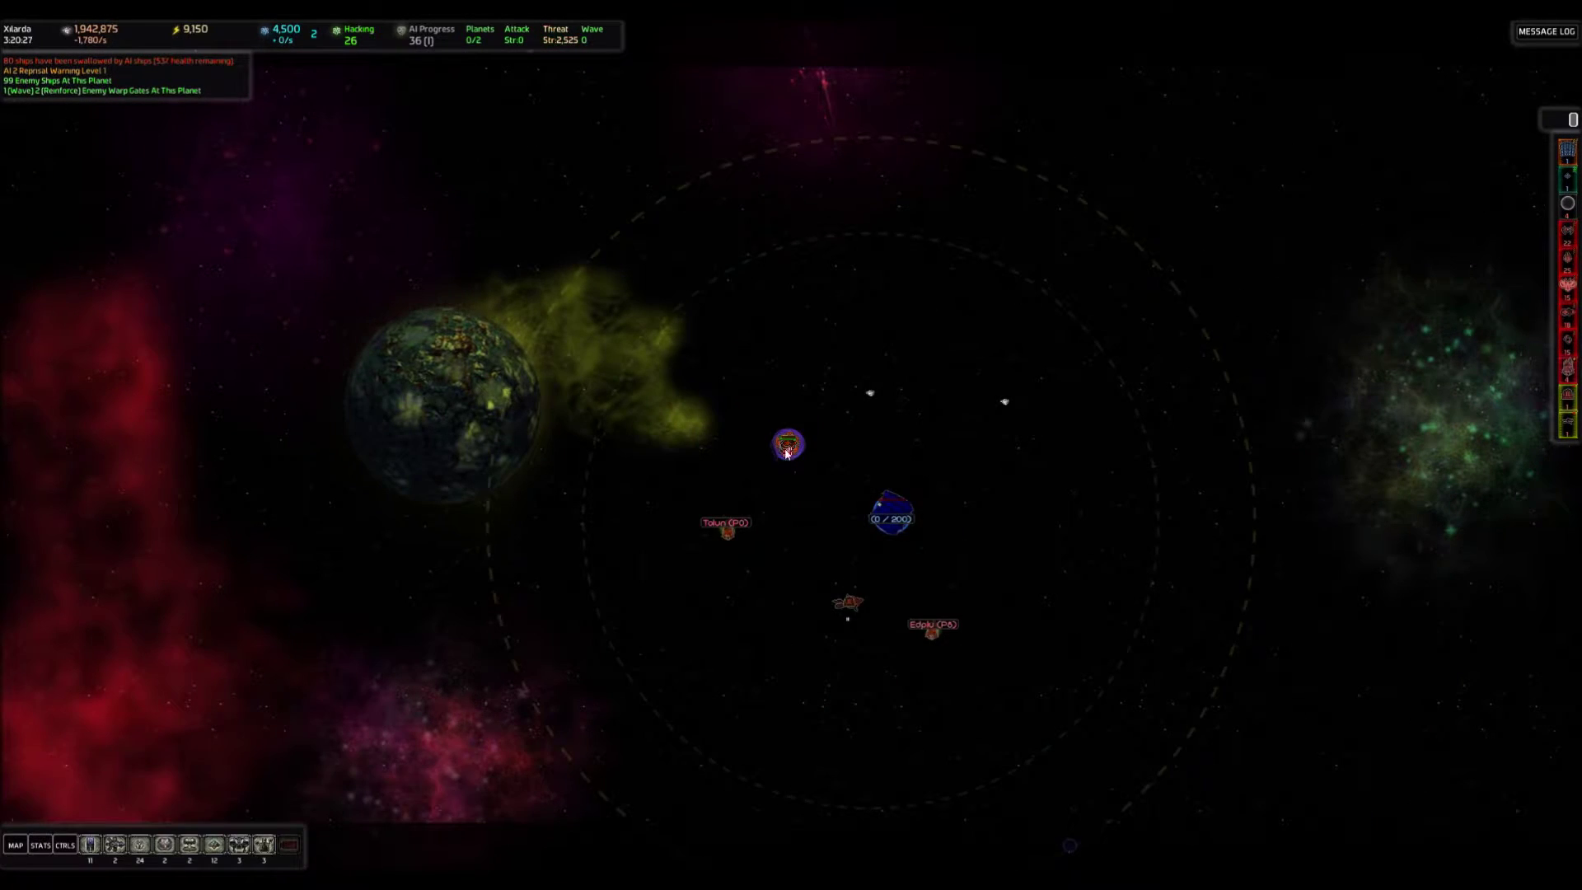
scroll(787, 450, up, 4)
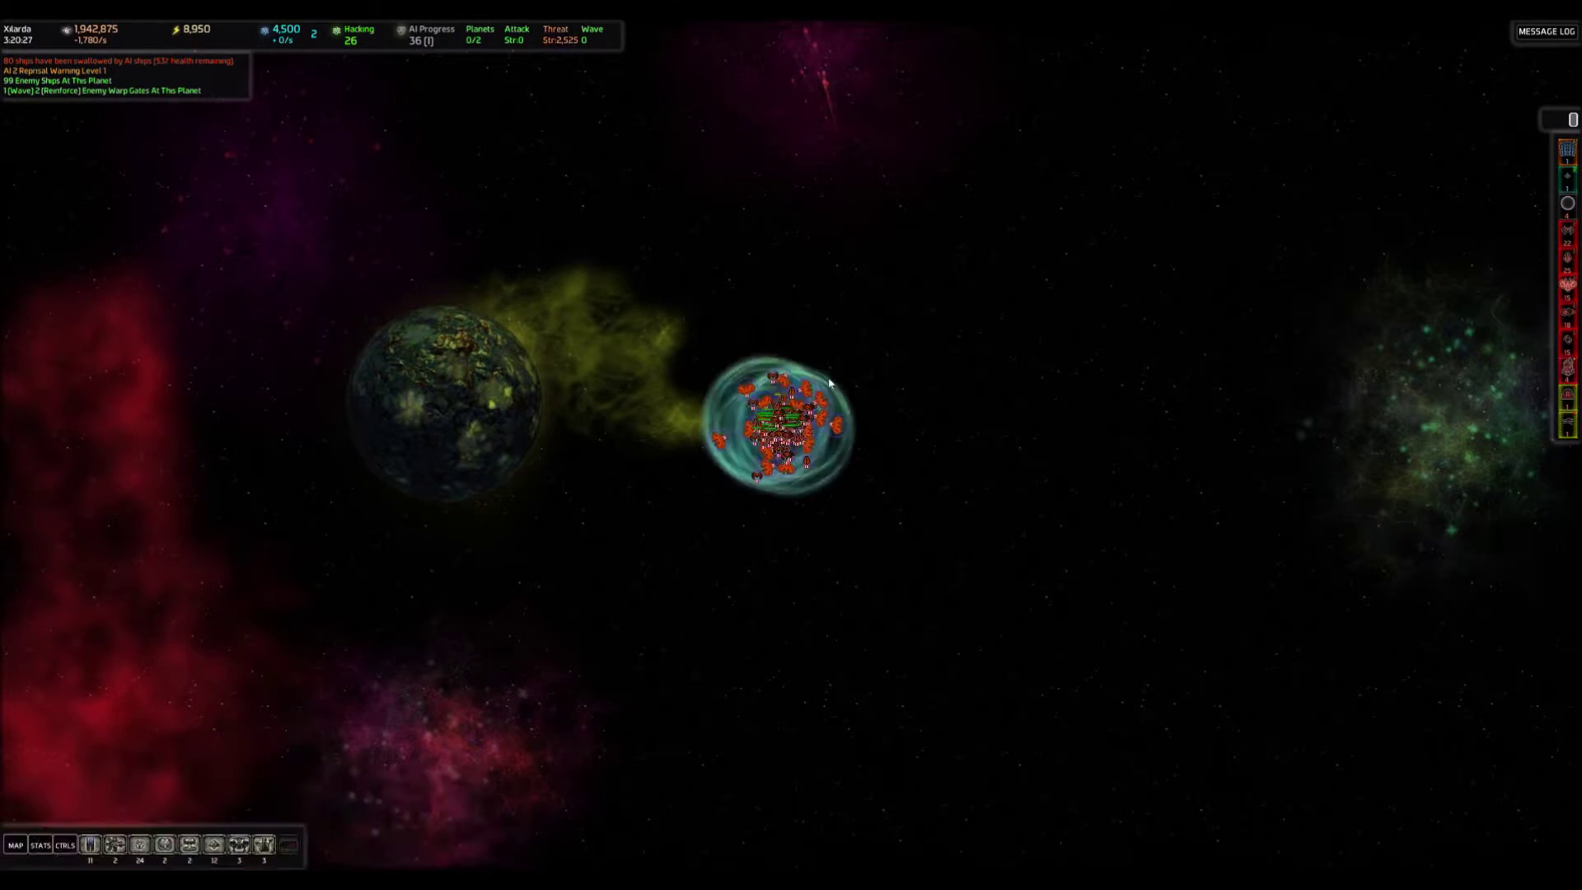
scroll(808, 461, up, 4)
scroll(805, 448, up, 3)
scroll(804, 448, down, 4)
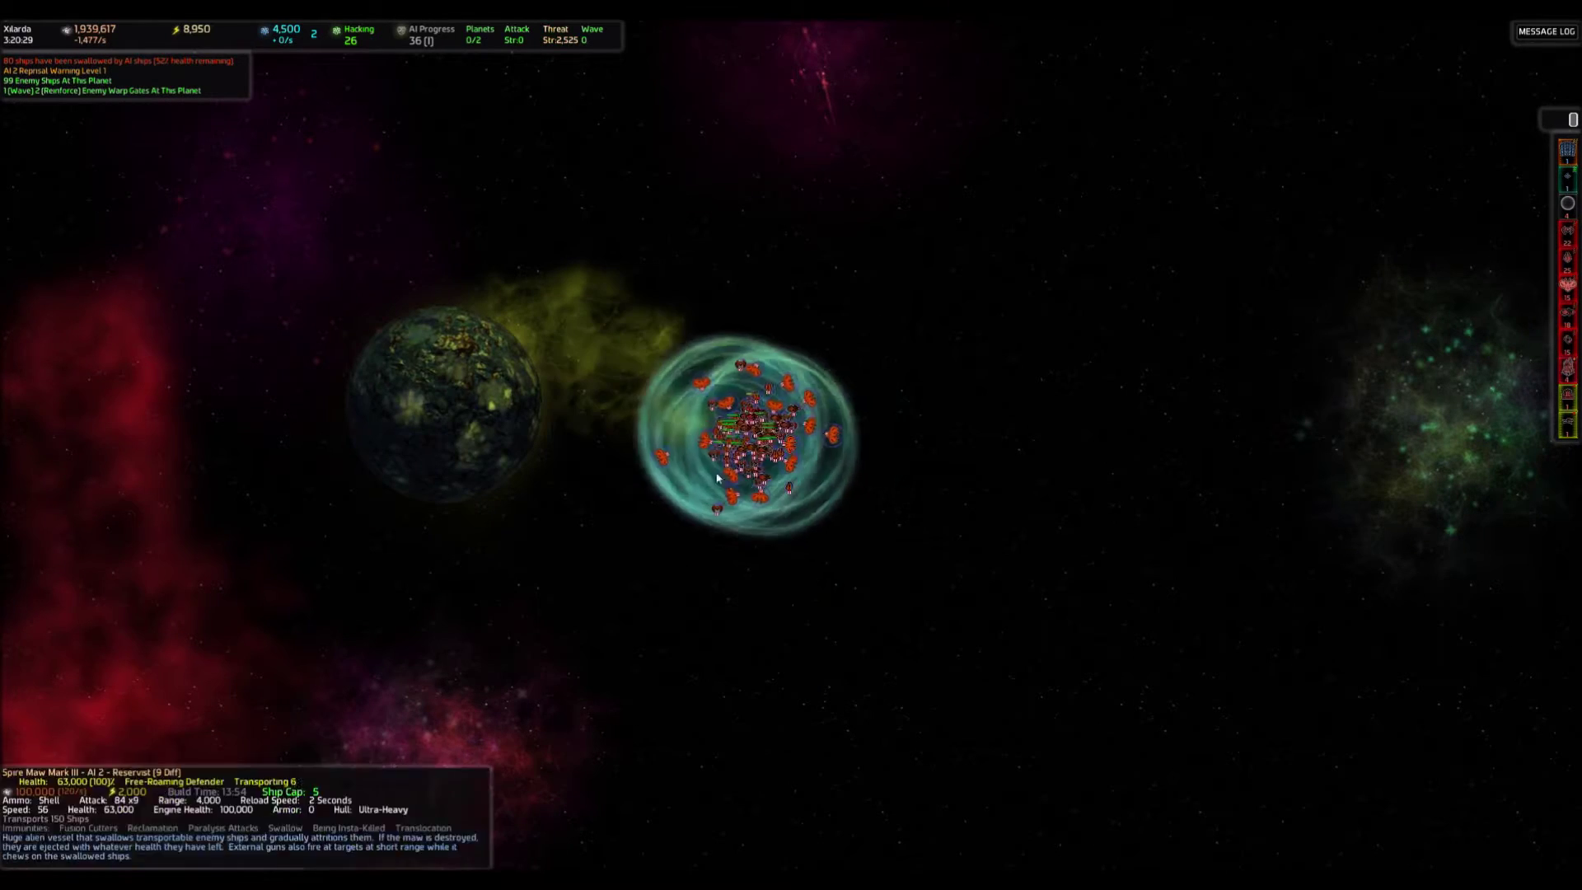
scroll(717, 478, down, 4)
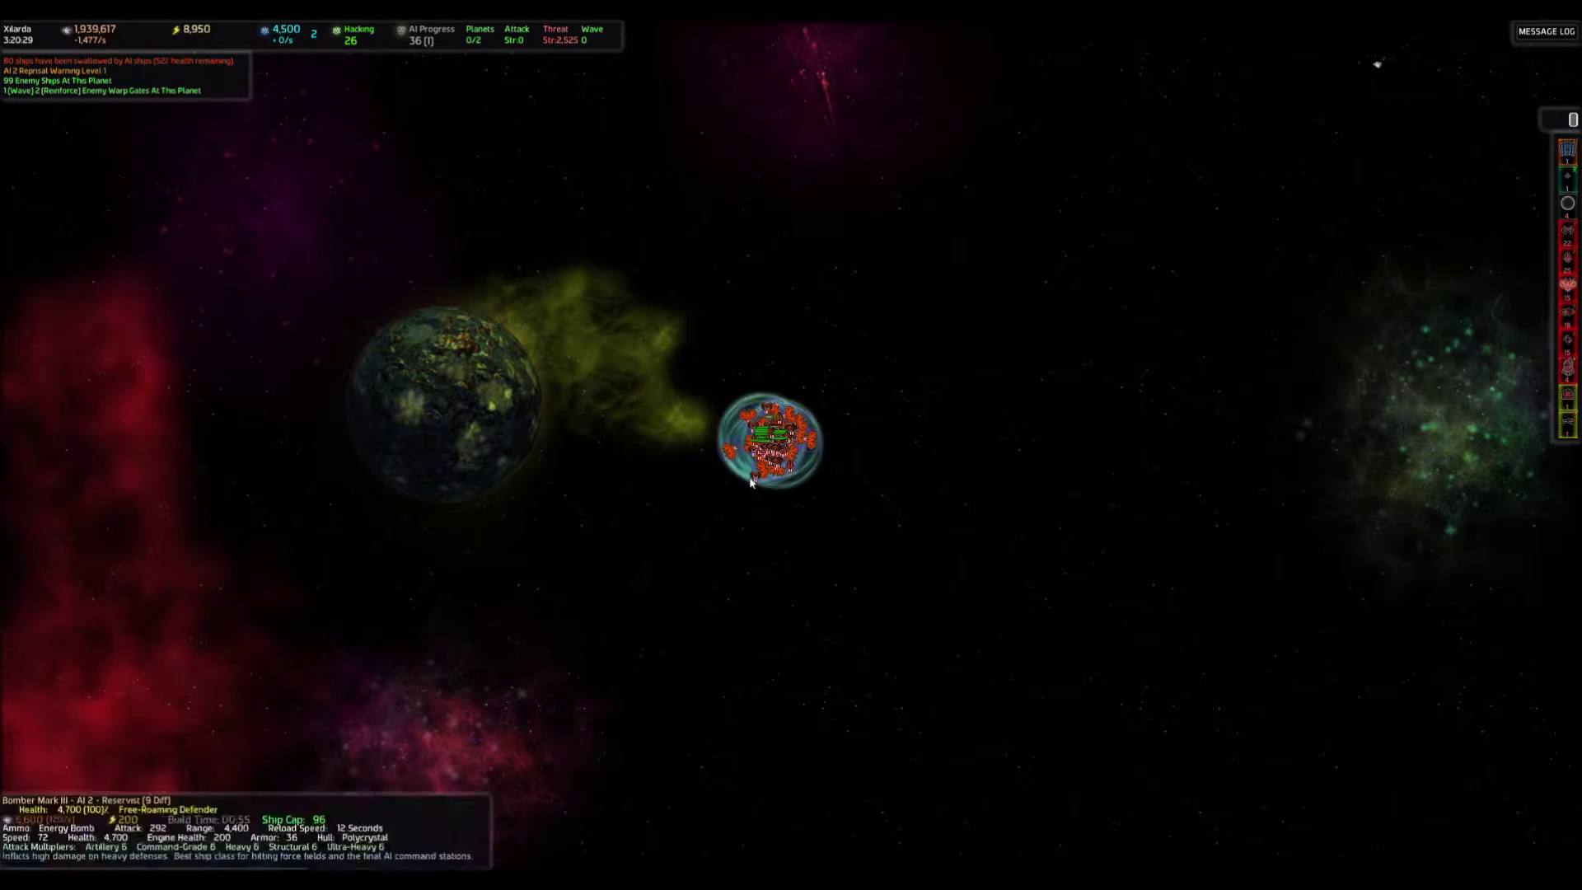
scroll(767, 488, down, 4)
drag(754, 388, 856, 495)
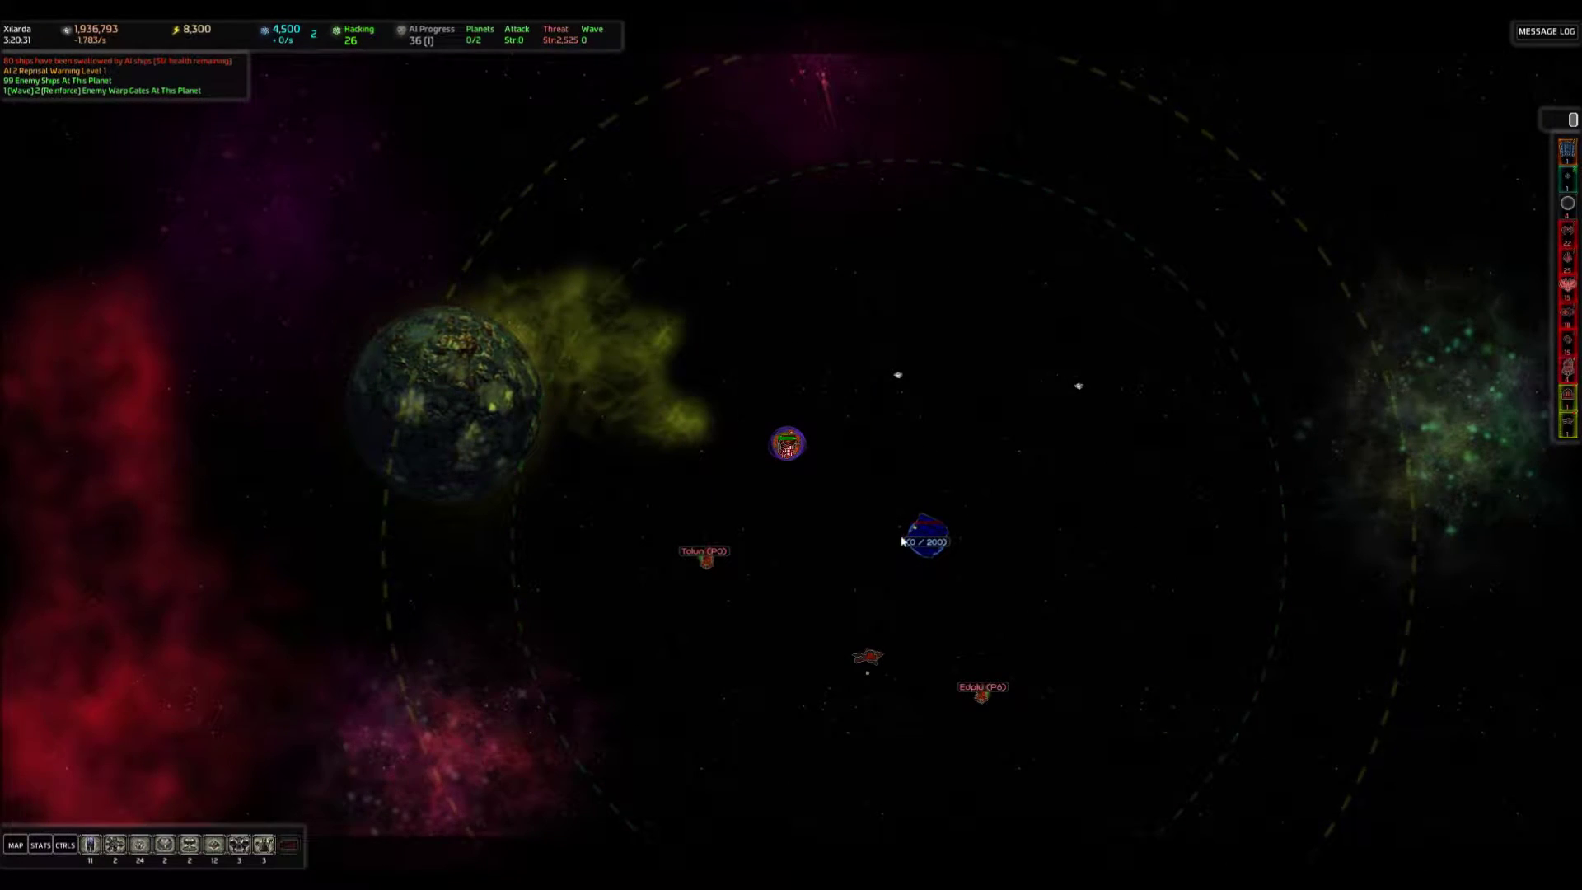
key(Tab)
click(1359, 284)
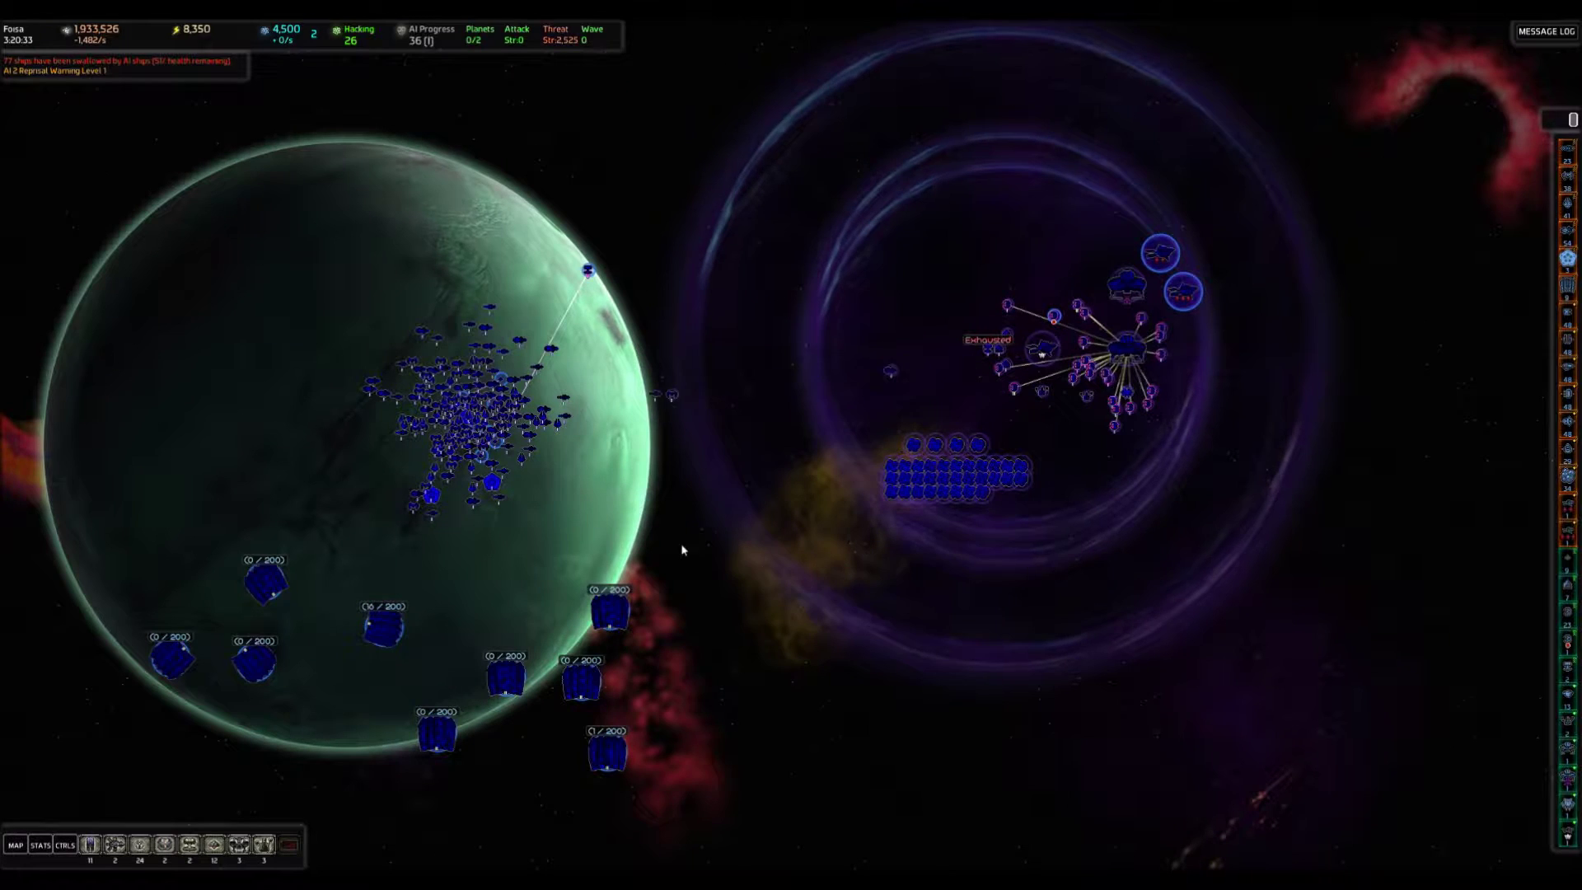
Check Fossa's nine assault transports and the space dock, then return to the galaxy map.
double_click(611, 611)
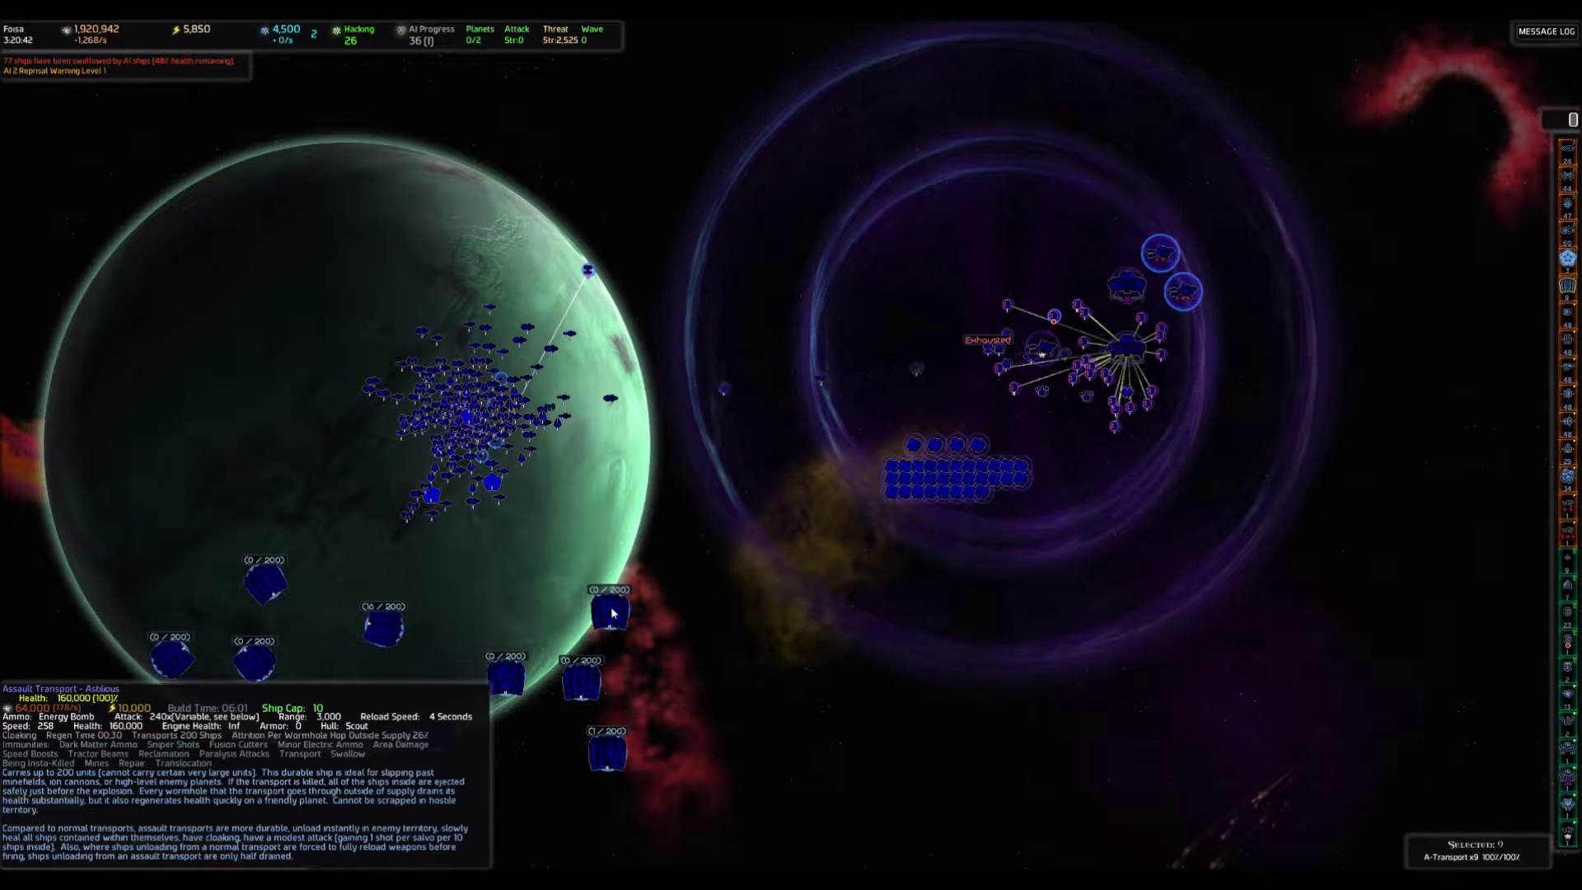
click(742, 520)
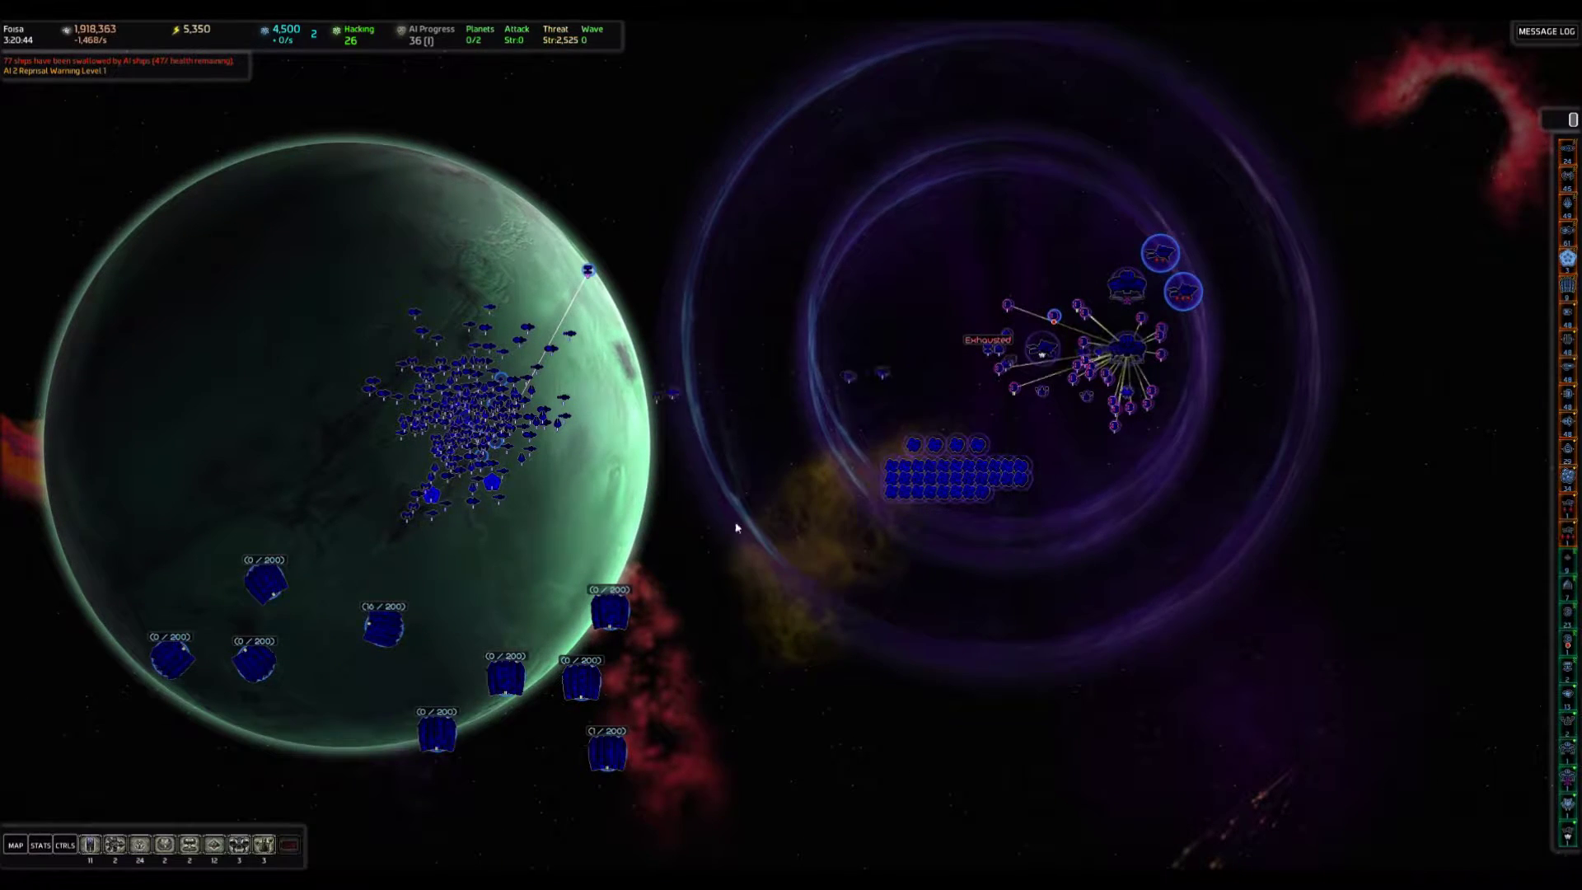
scroll(774, 489, down, 2)
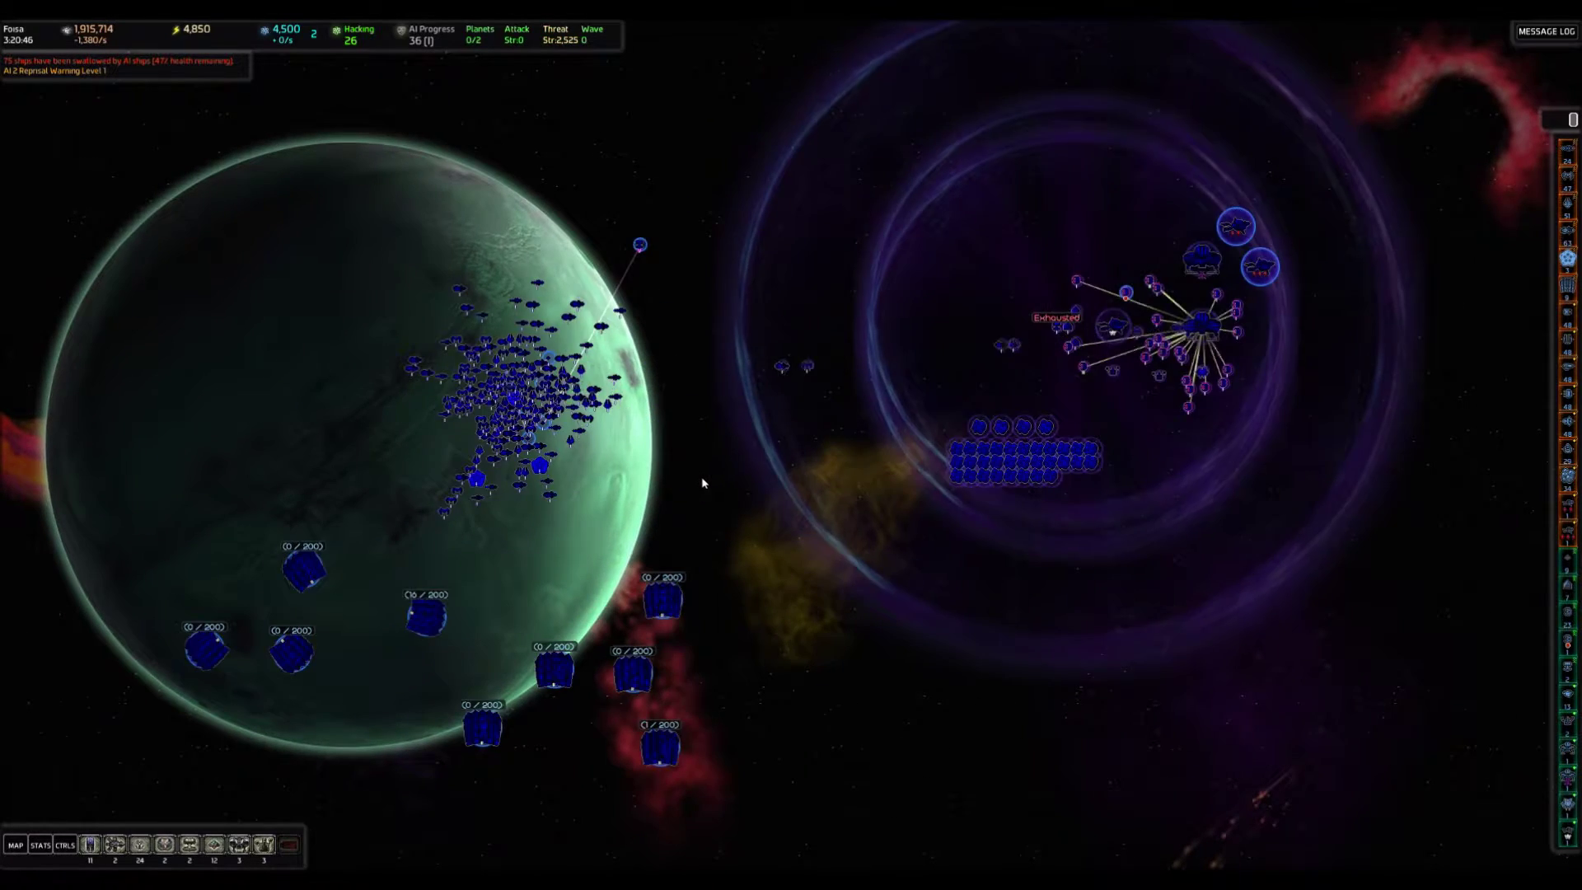
scroll(708, 476, up, 2)
scroll(692, 482, down, 1)
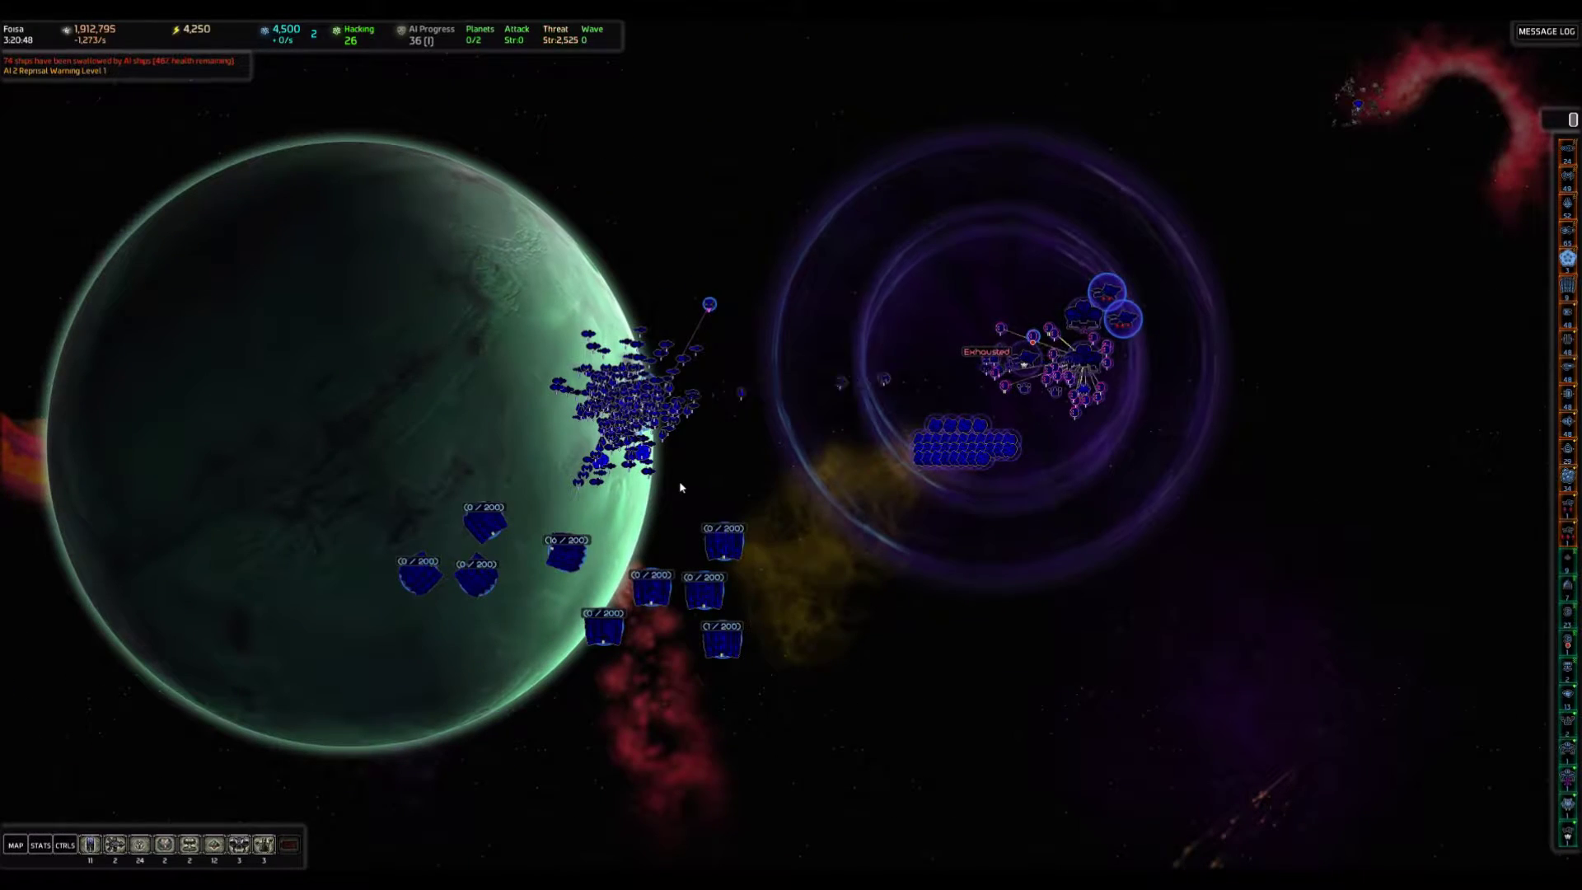
scroll(1149, 437, down, 2)
scroll(1149, 439, up, 3)
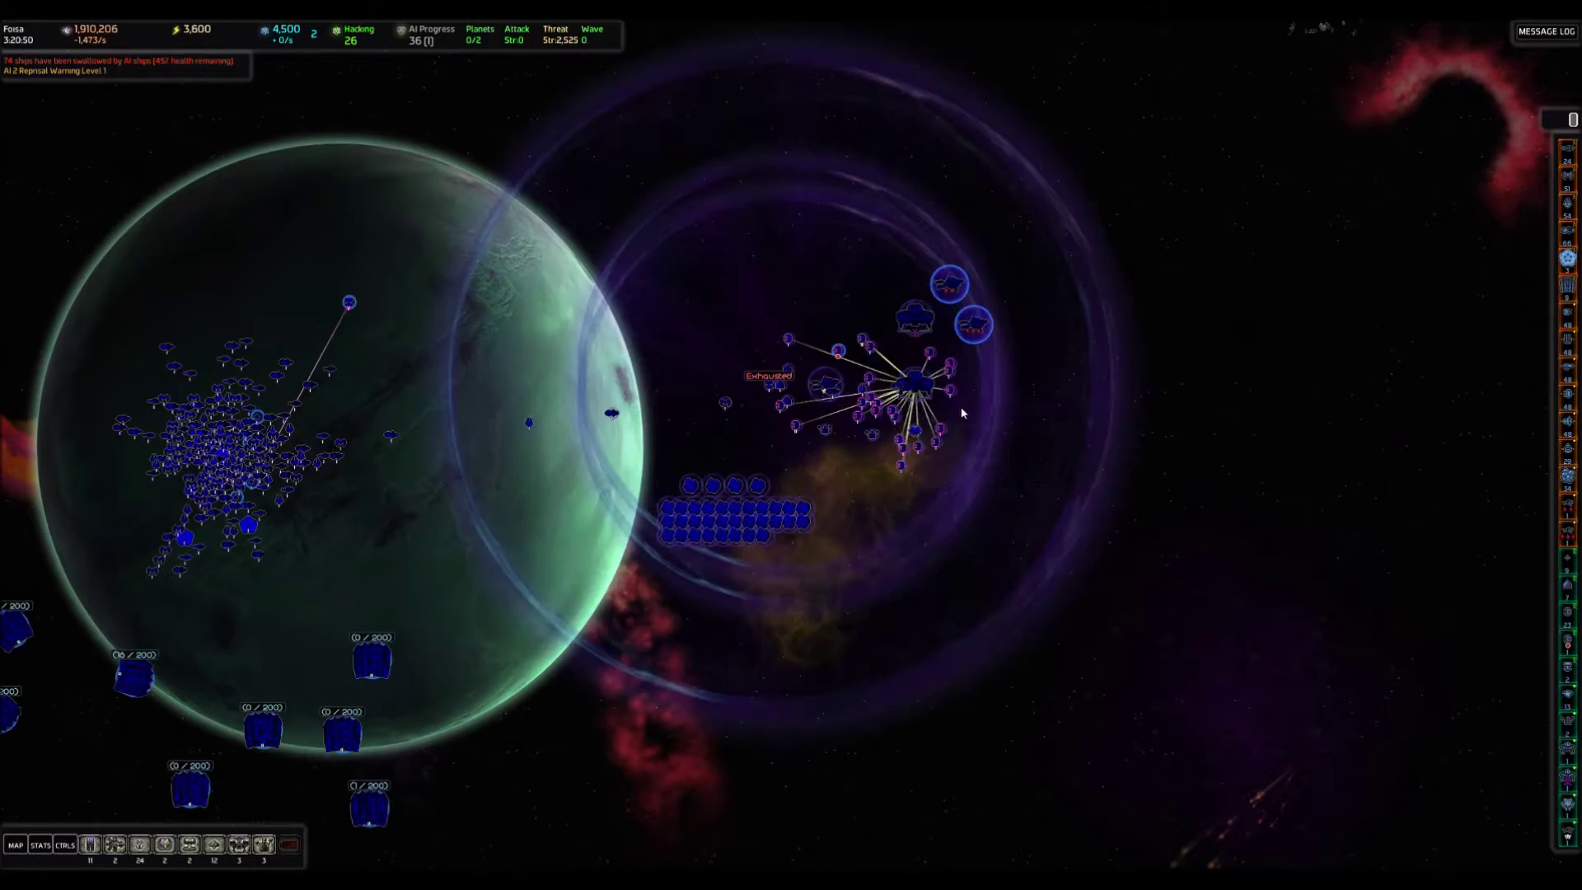
click(909, 378)
click(488, 680)
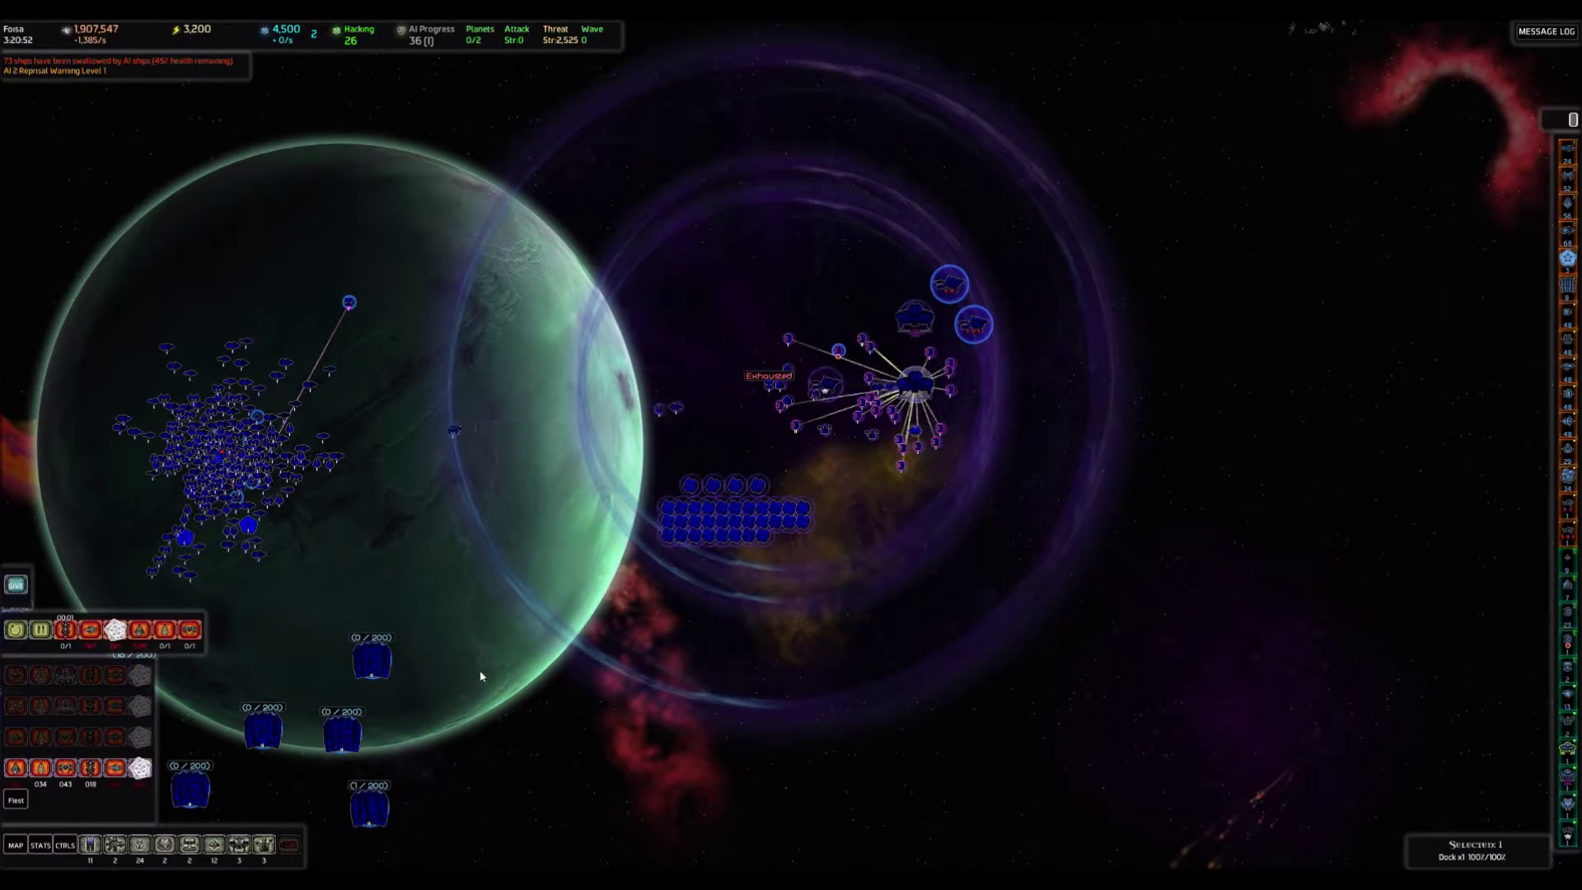
scroll(553, 585, down, 3)
scroll(553, 585, down, 2)
scroll(568, 519, up, 4)
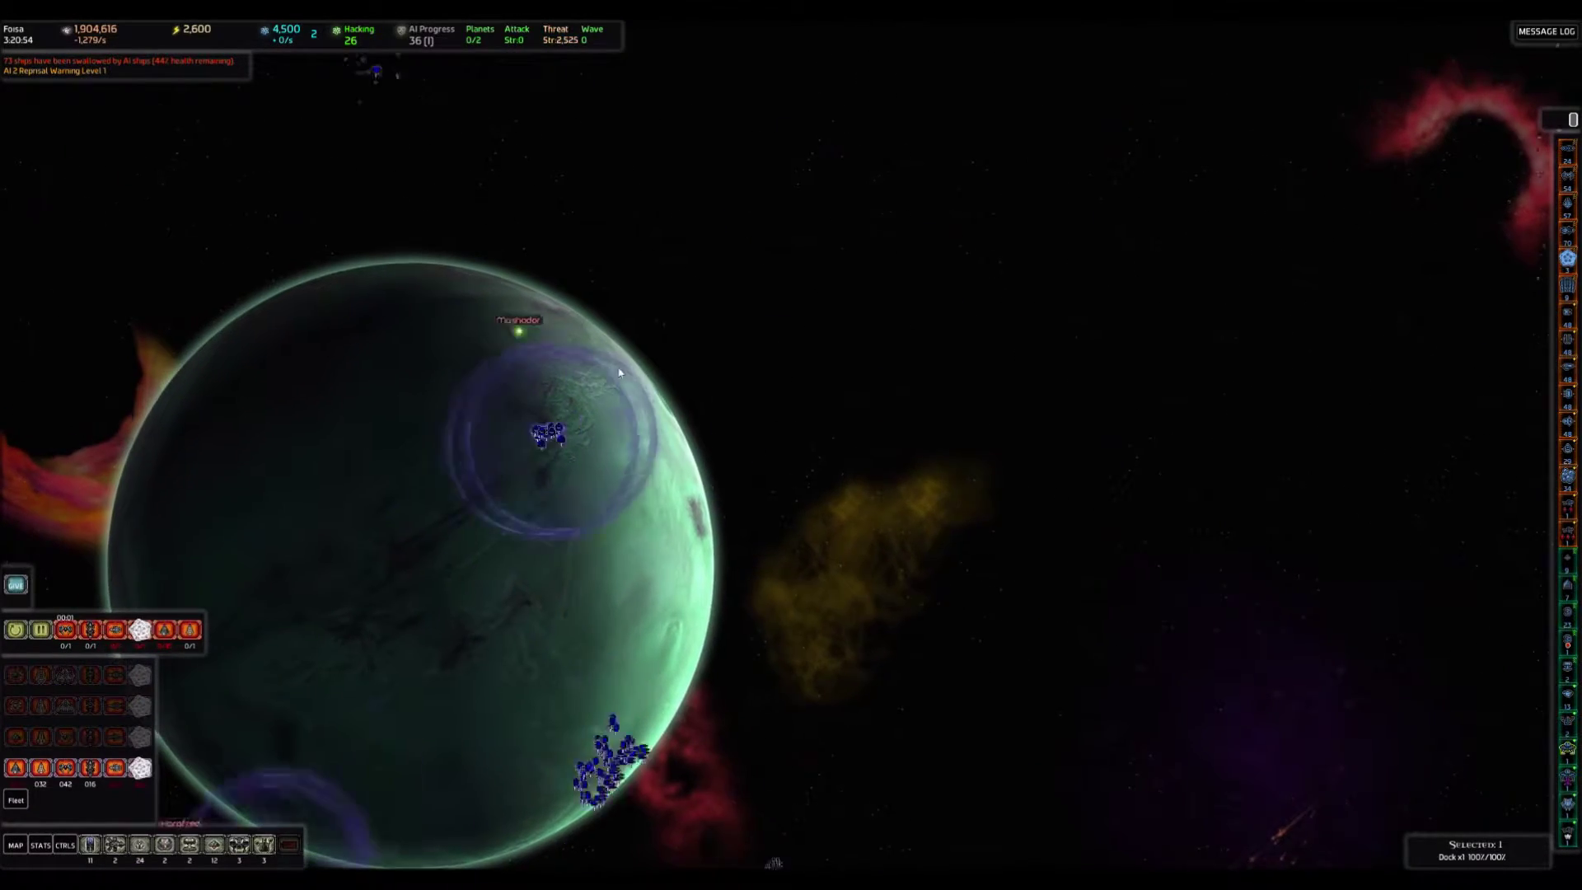
key(Tab)
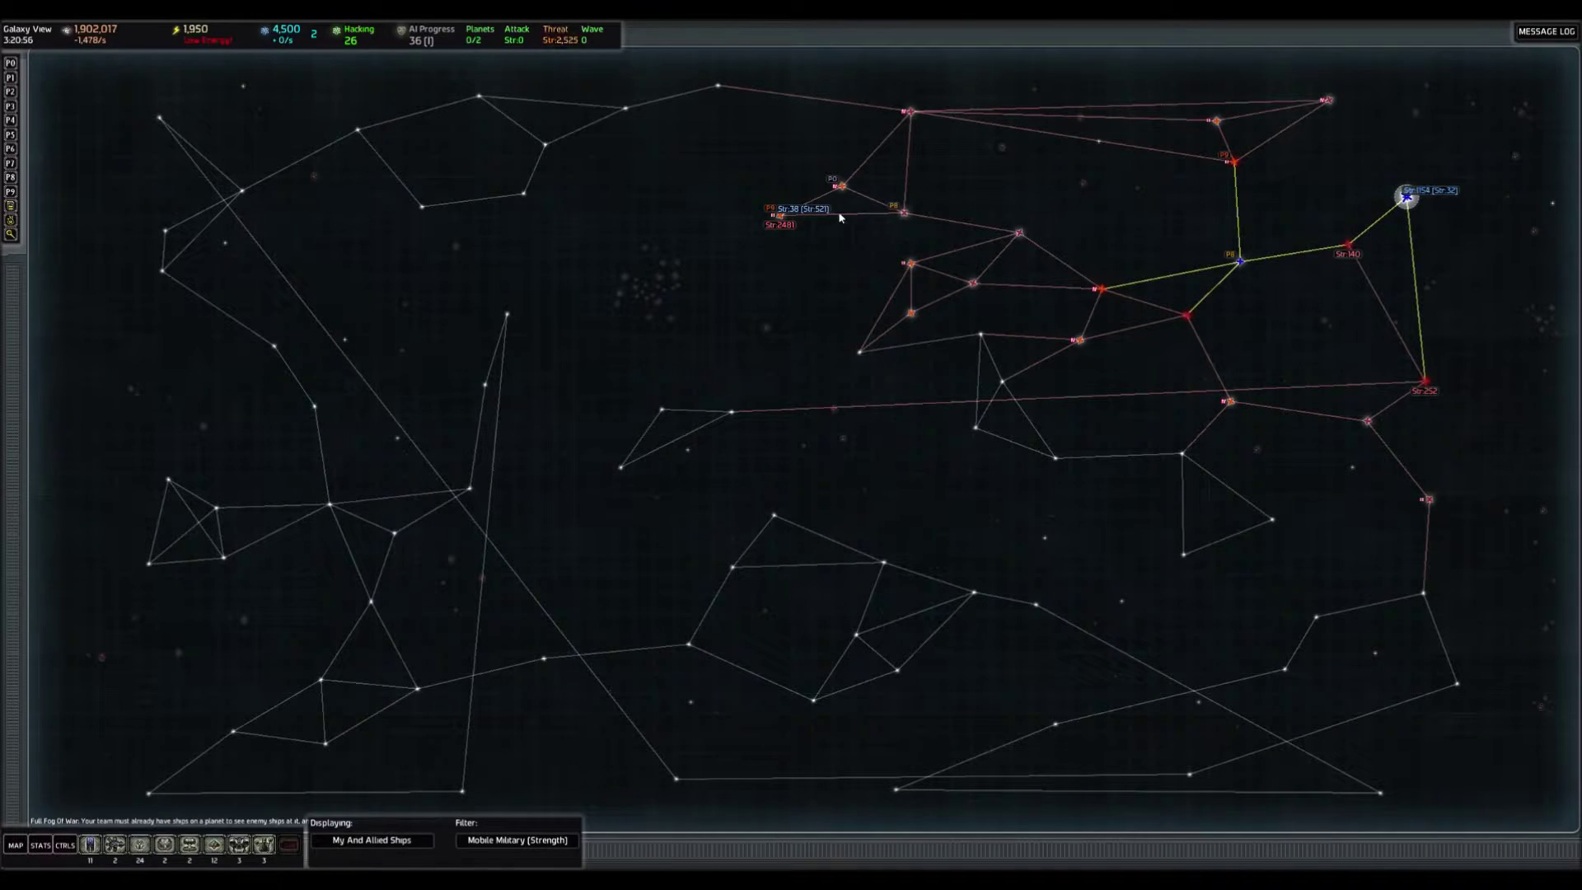
Return to Xilarda and select the ship cluster inside the Spire Maw force field.
click(781, 220)
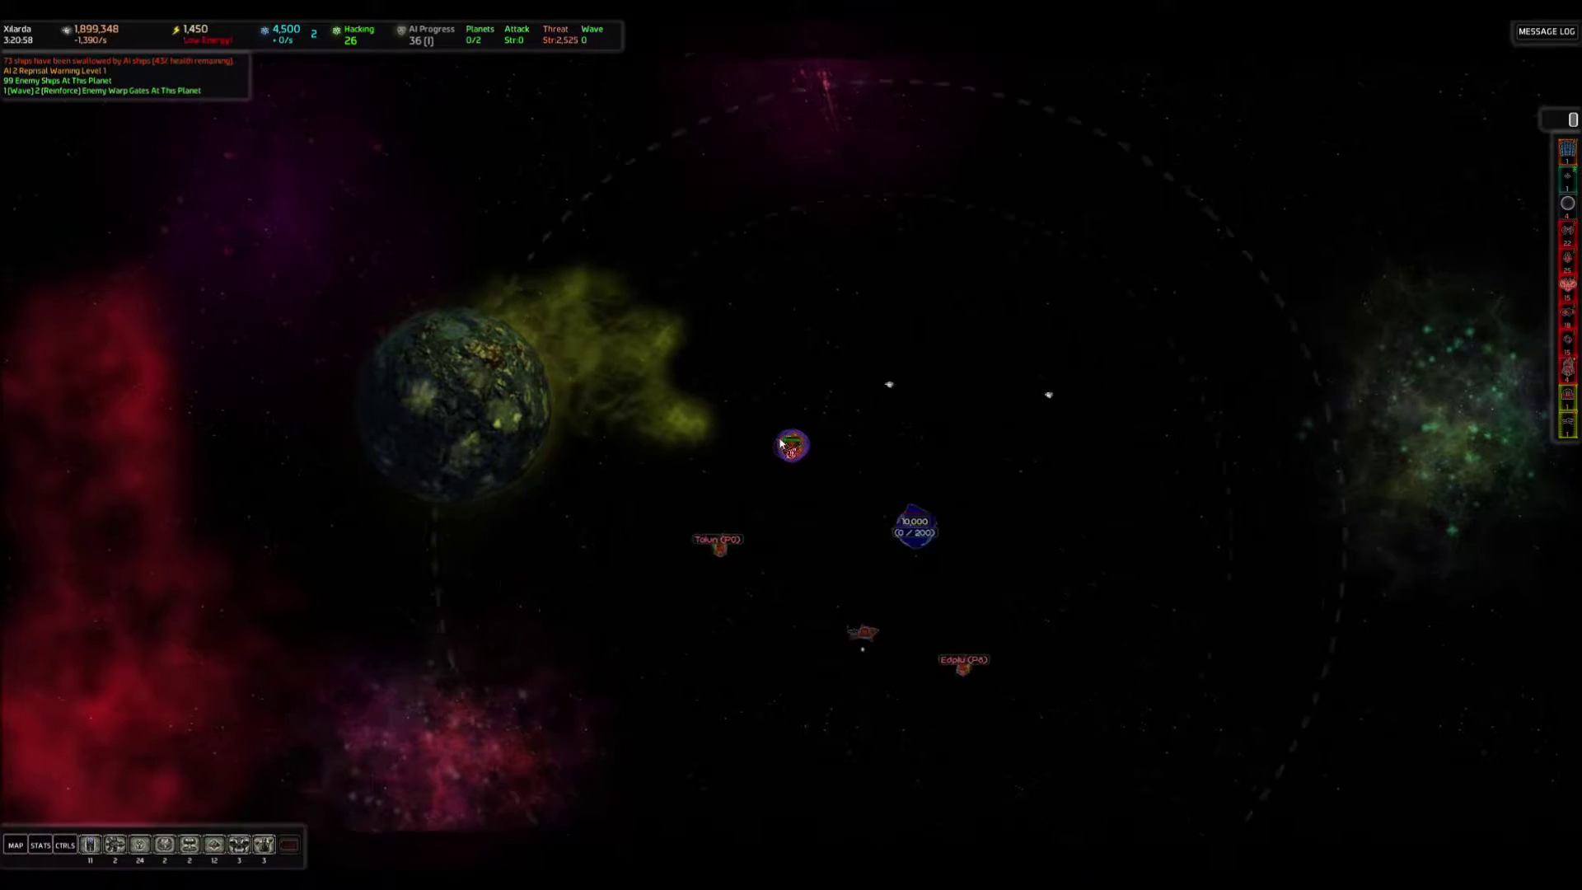
scroll(856, 480, up, 3)
scroll(932, 534, up, 4)
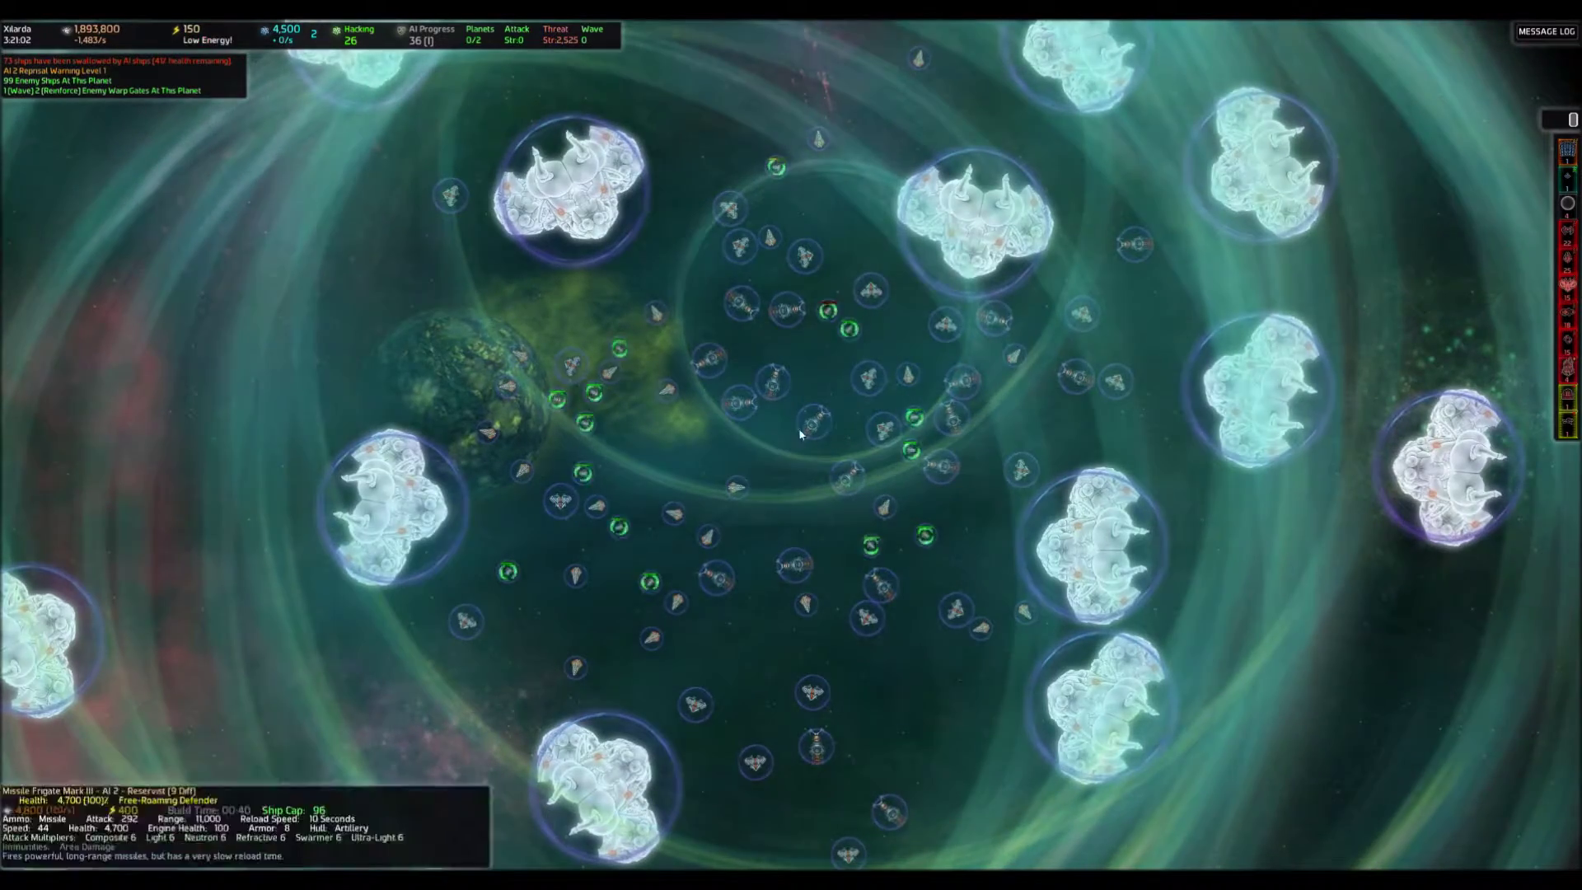
scroll(798, 427, down, 5)
scroll(691, 444, down, 3)
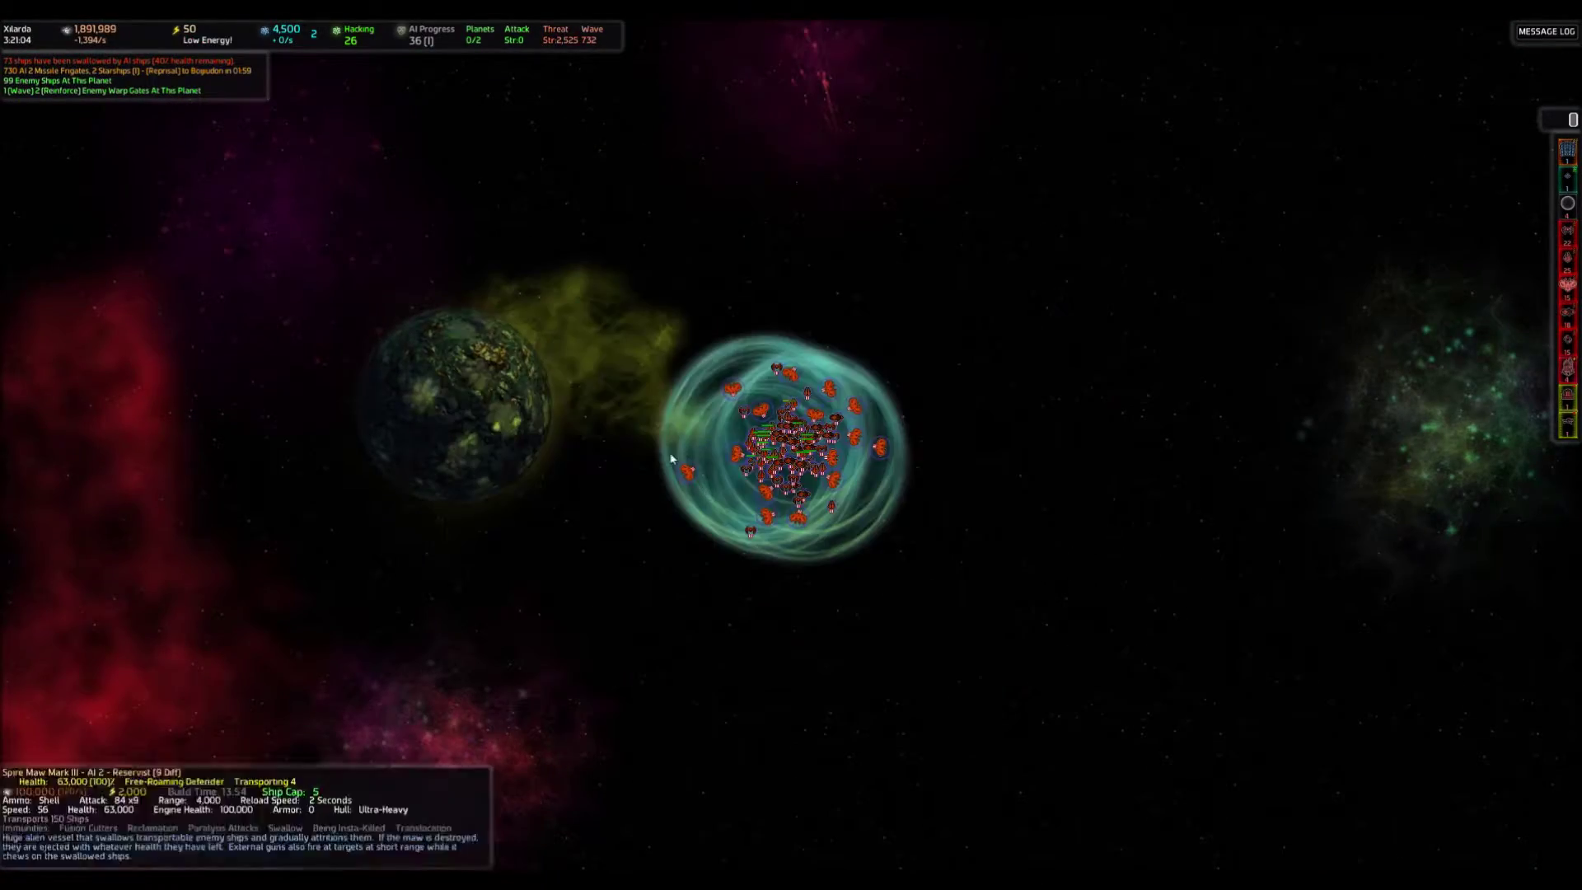
drag(984, 589, 945, 544)
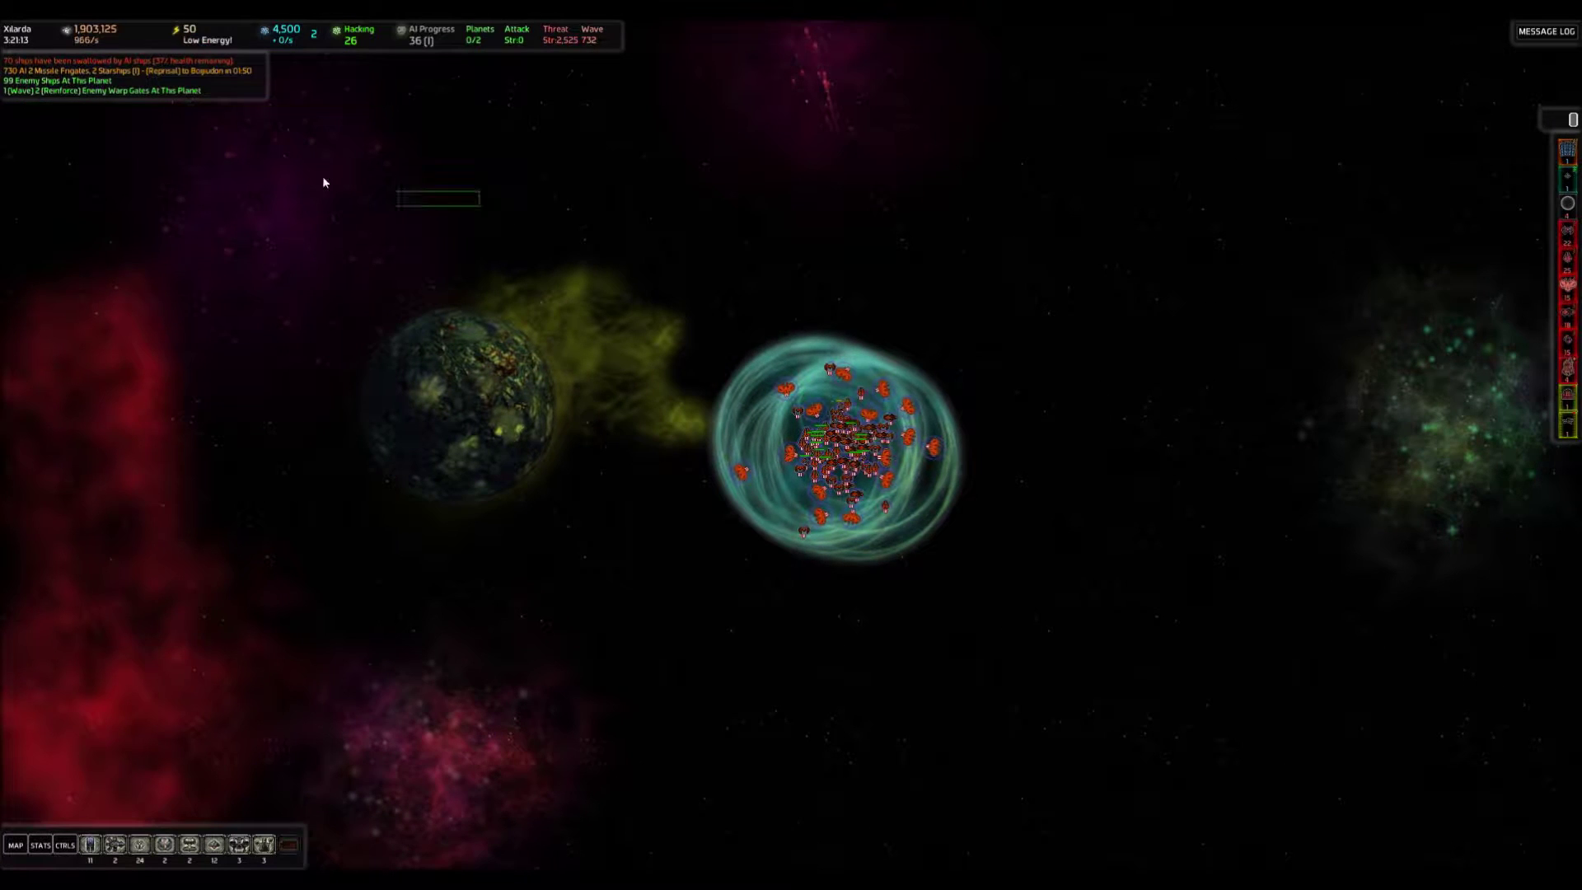
mouse_move(74, 71)
scroll(598, 271, down, 5)
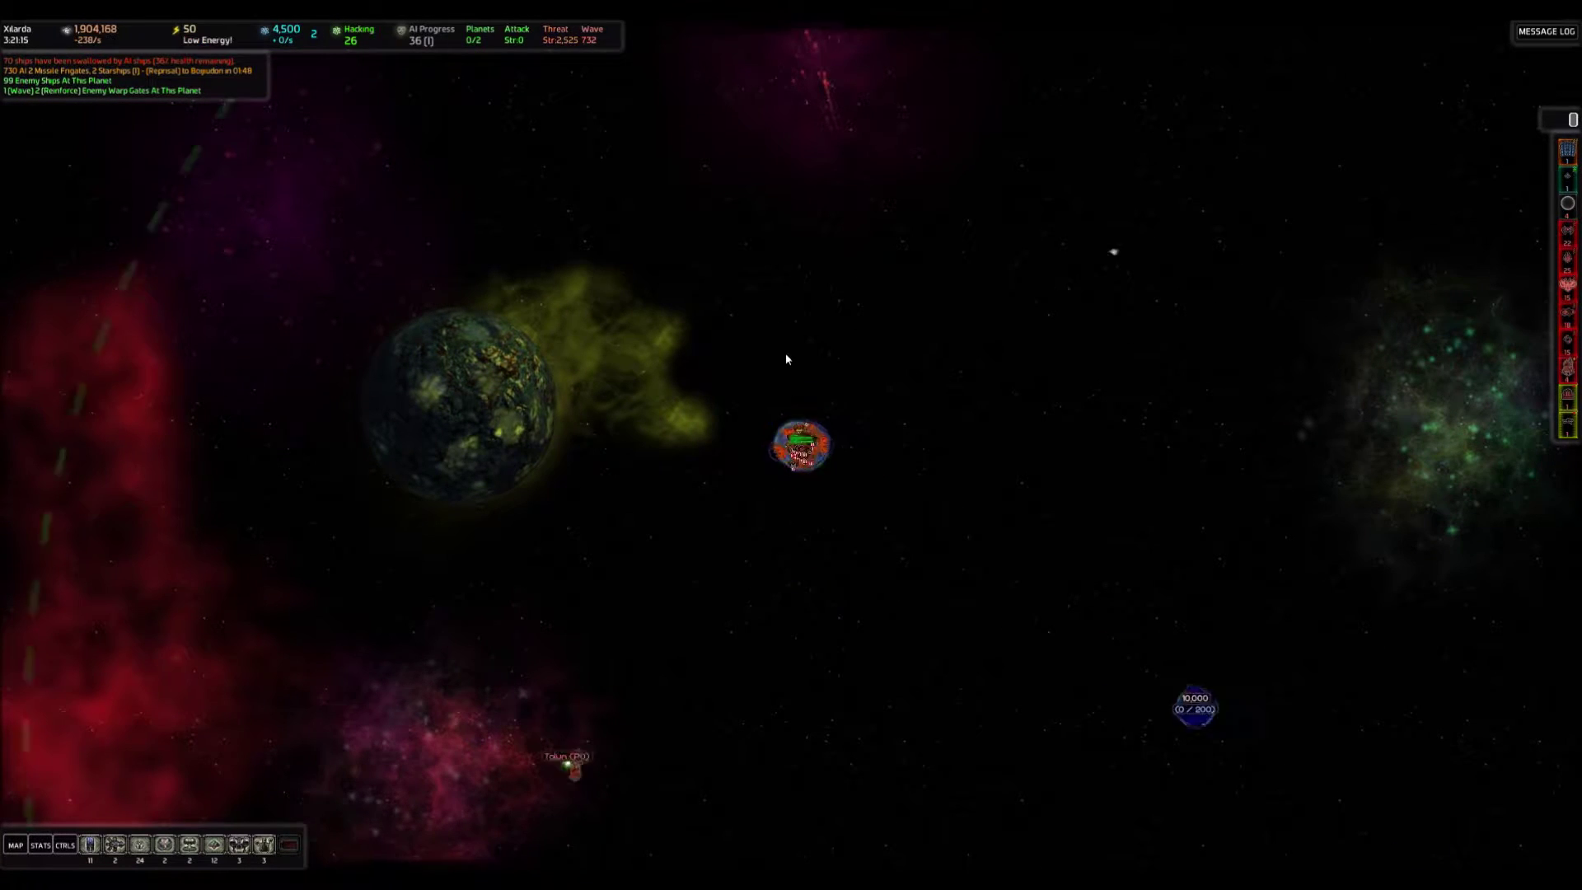
scroll(818, 555, up, 2)
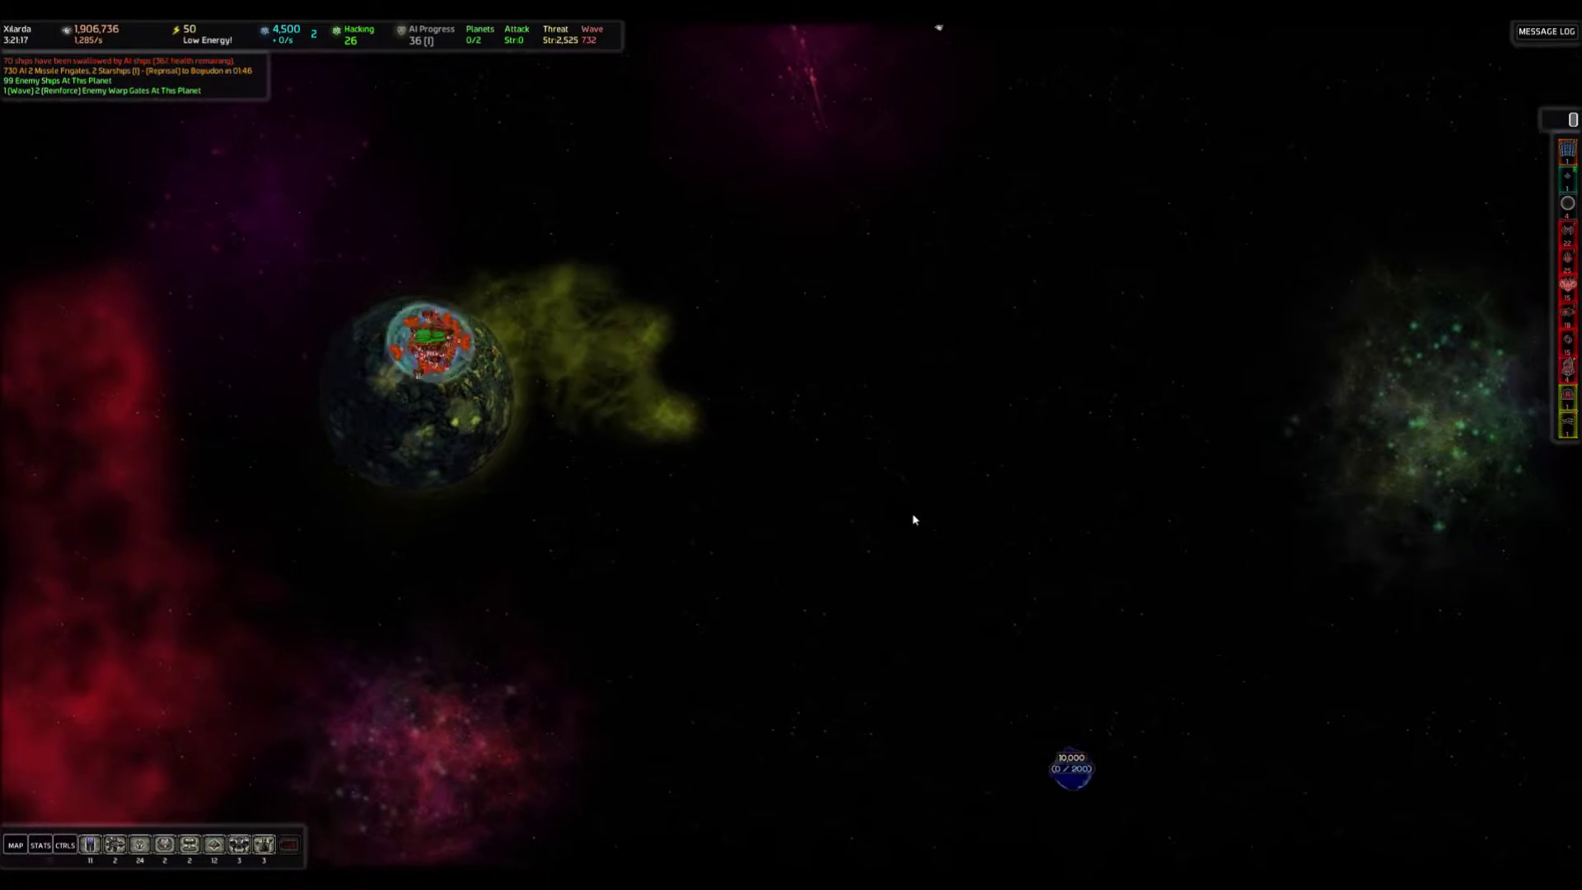
Check the Fossa home system and Bogudon from the galaxy map.
key(Tab)
click(1408, 211)
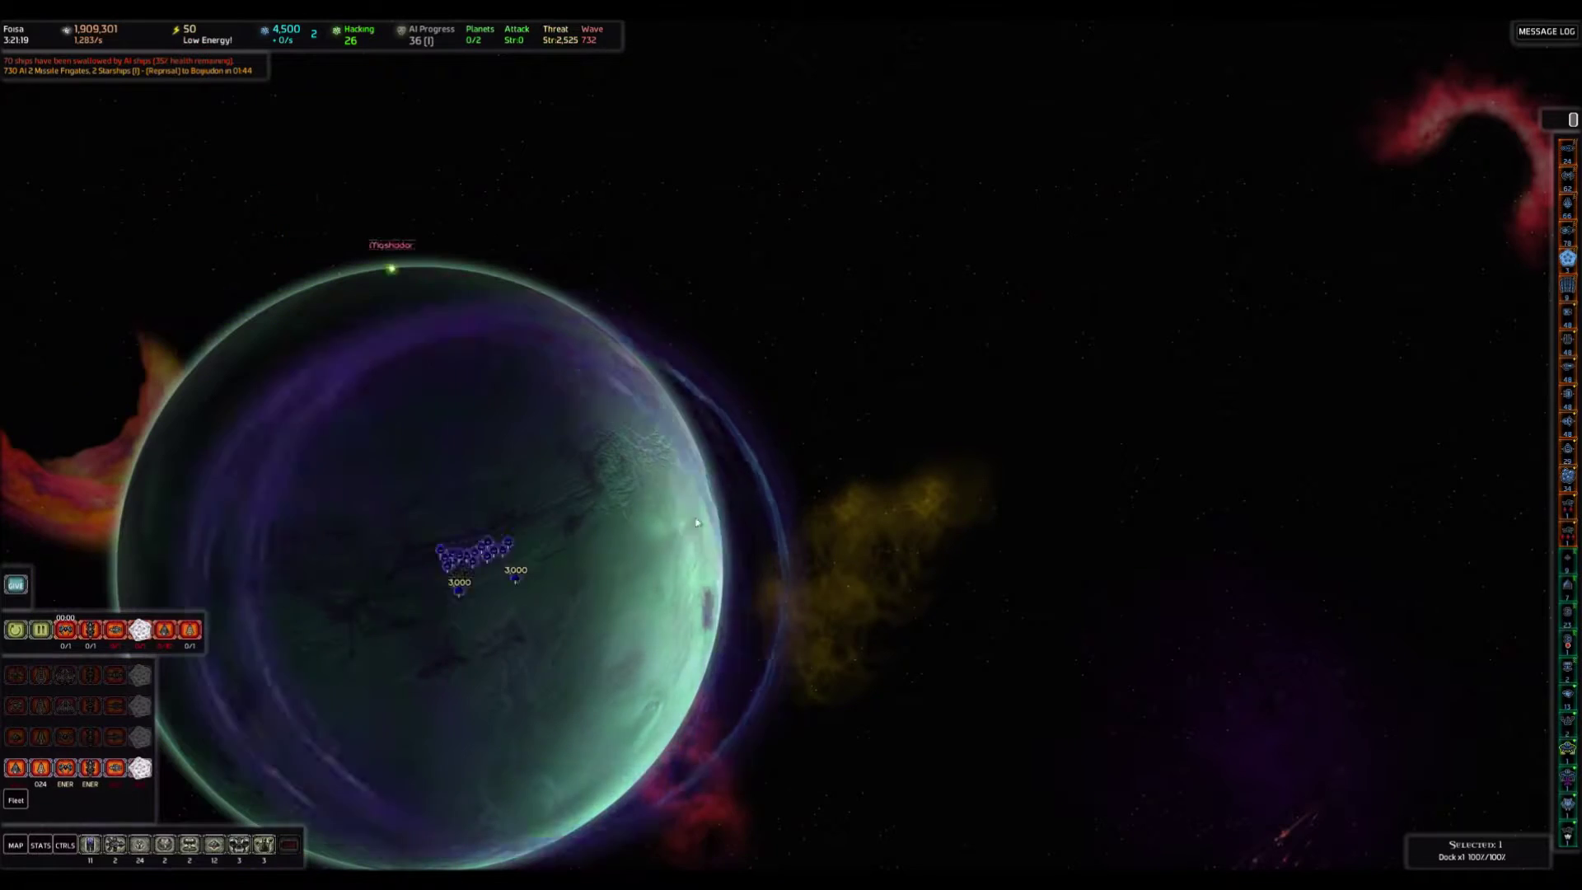
key(Tab)
key(Tab)
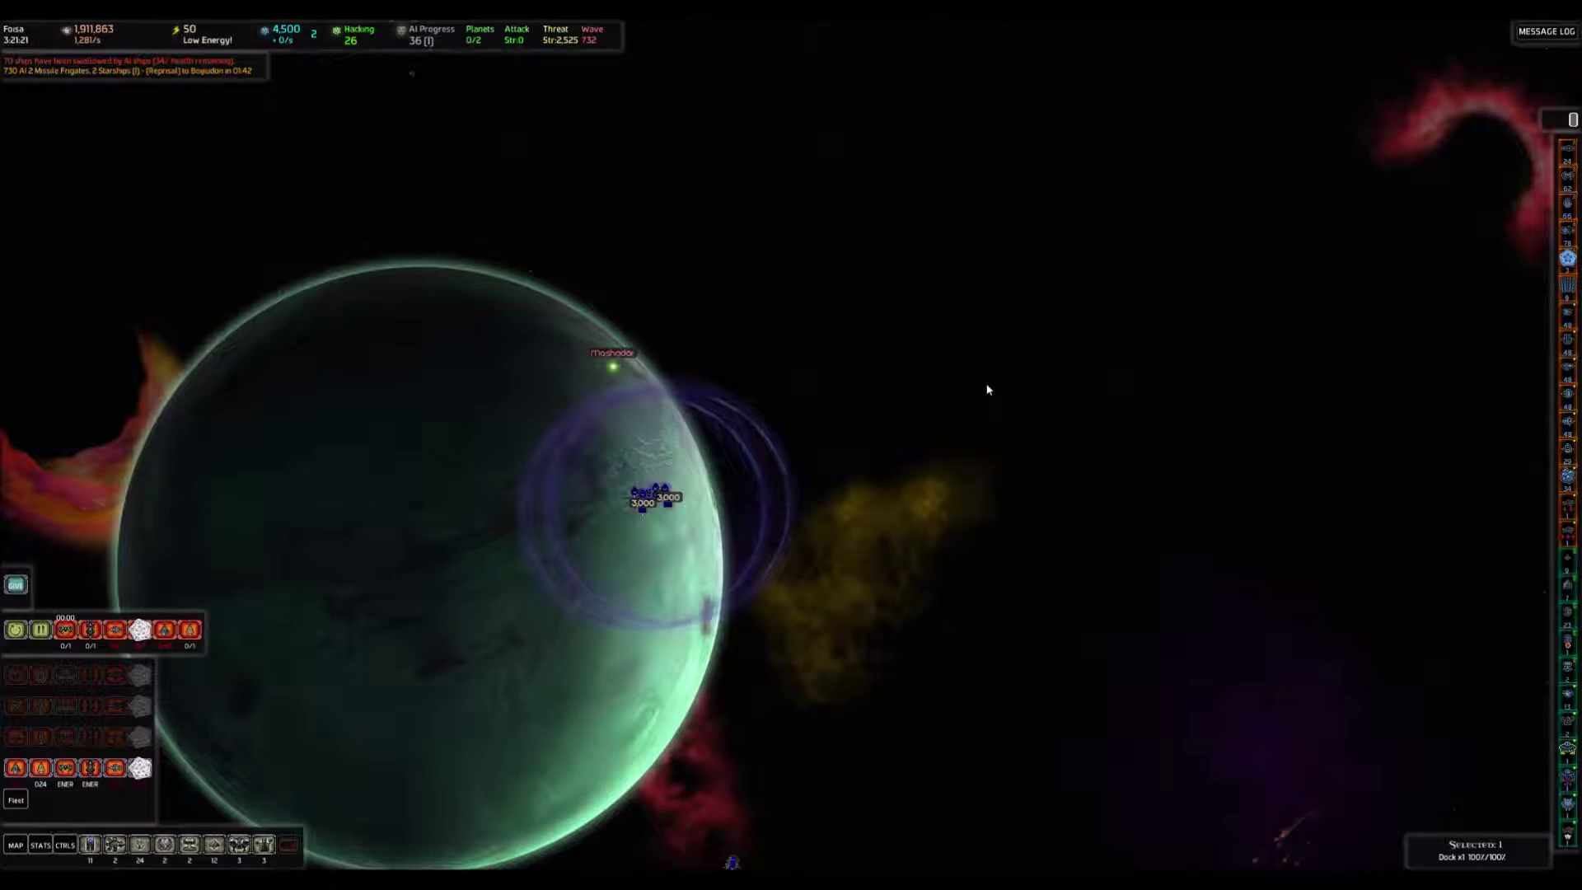
key(Tab)
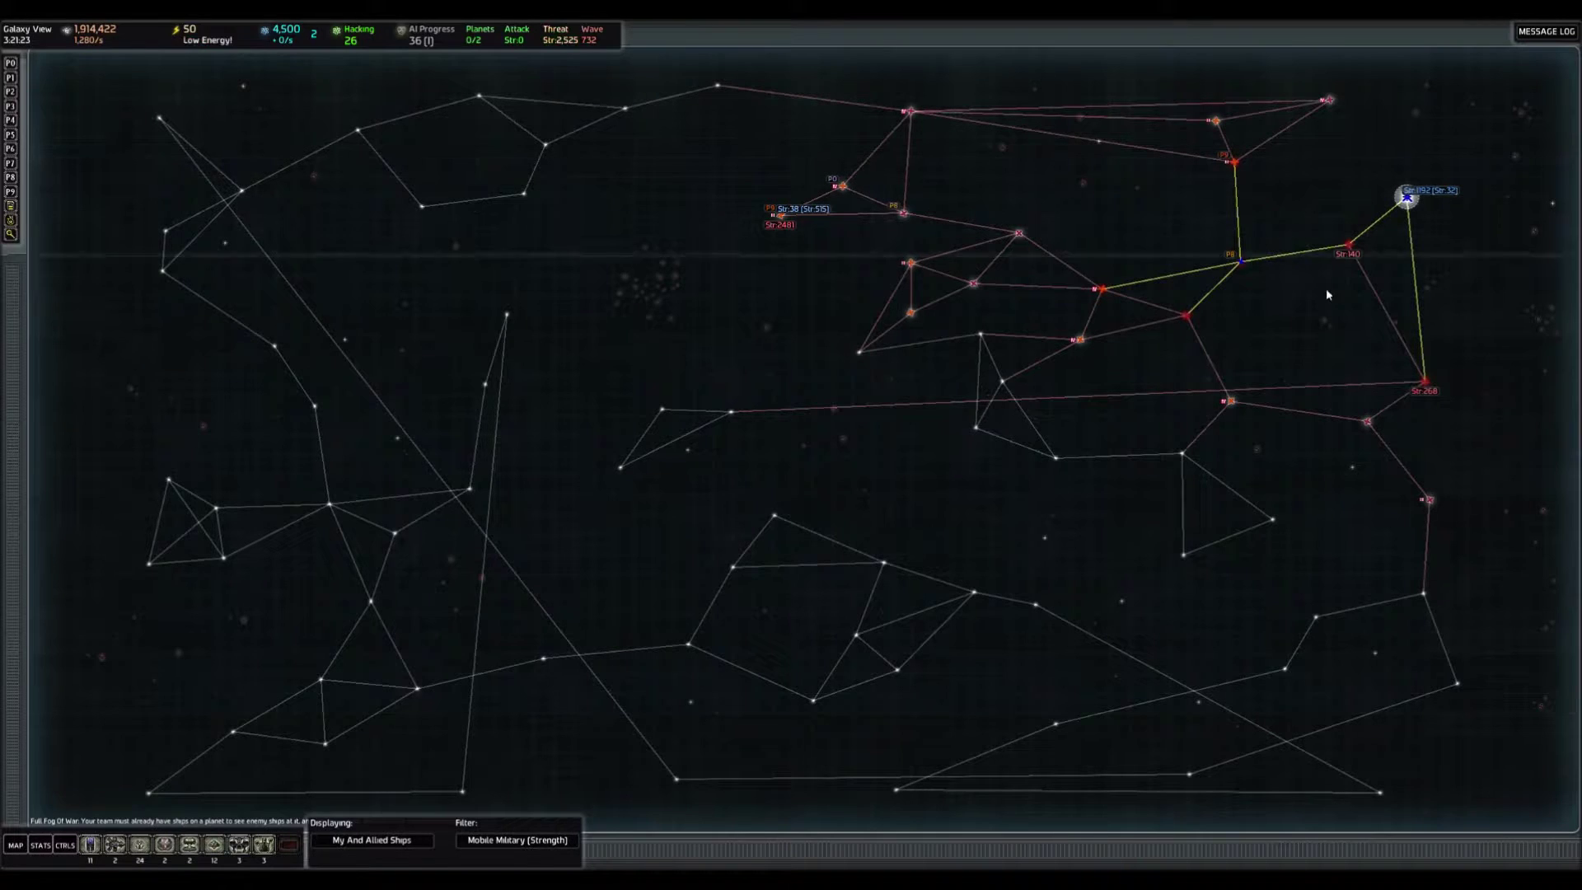
click(1232, 256)
scroll(1242, 268, down, 3)
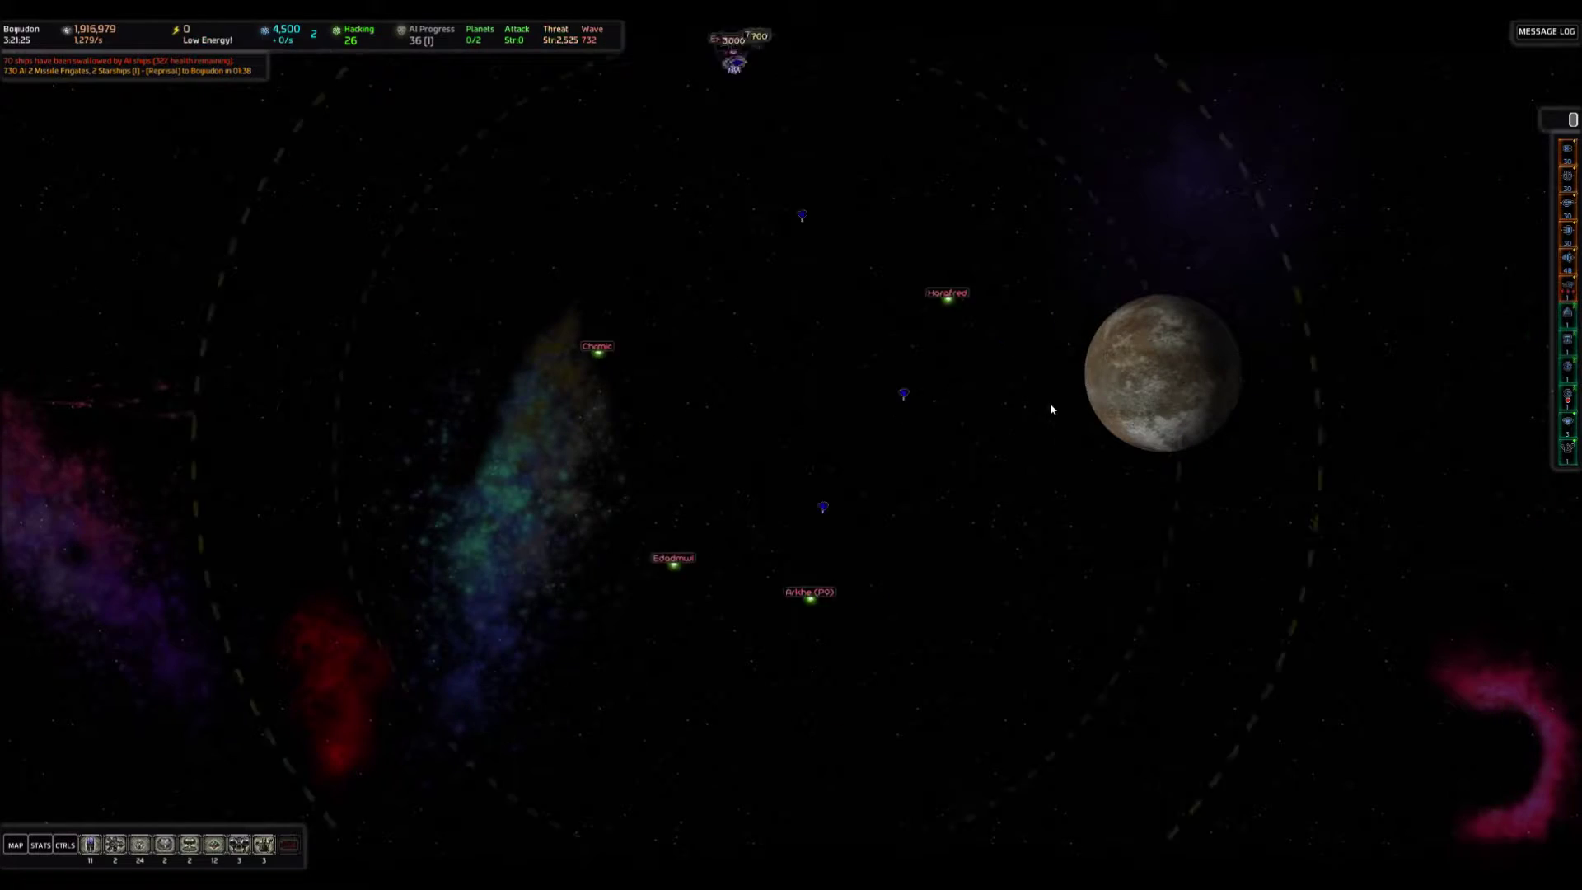
key(Tab)
click(1405, 198)
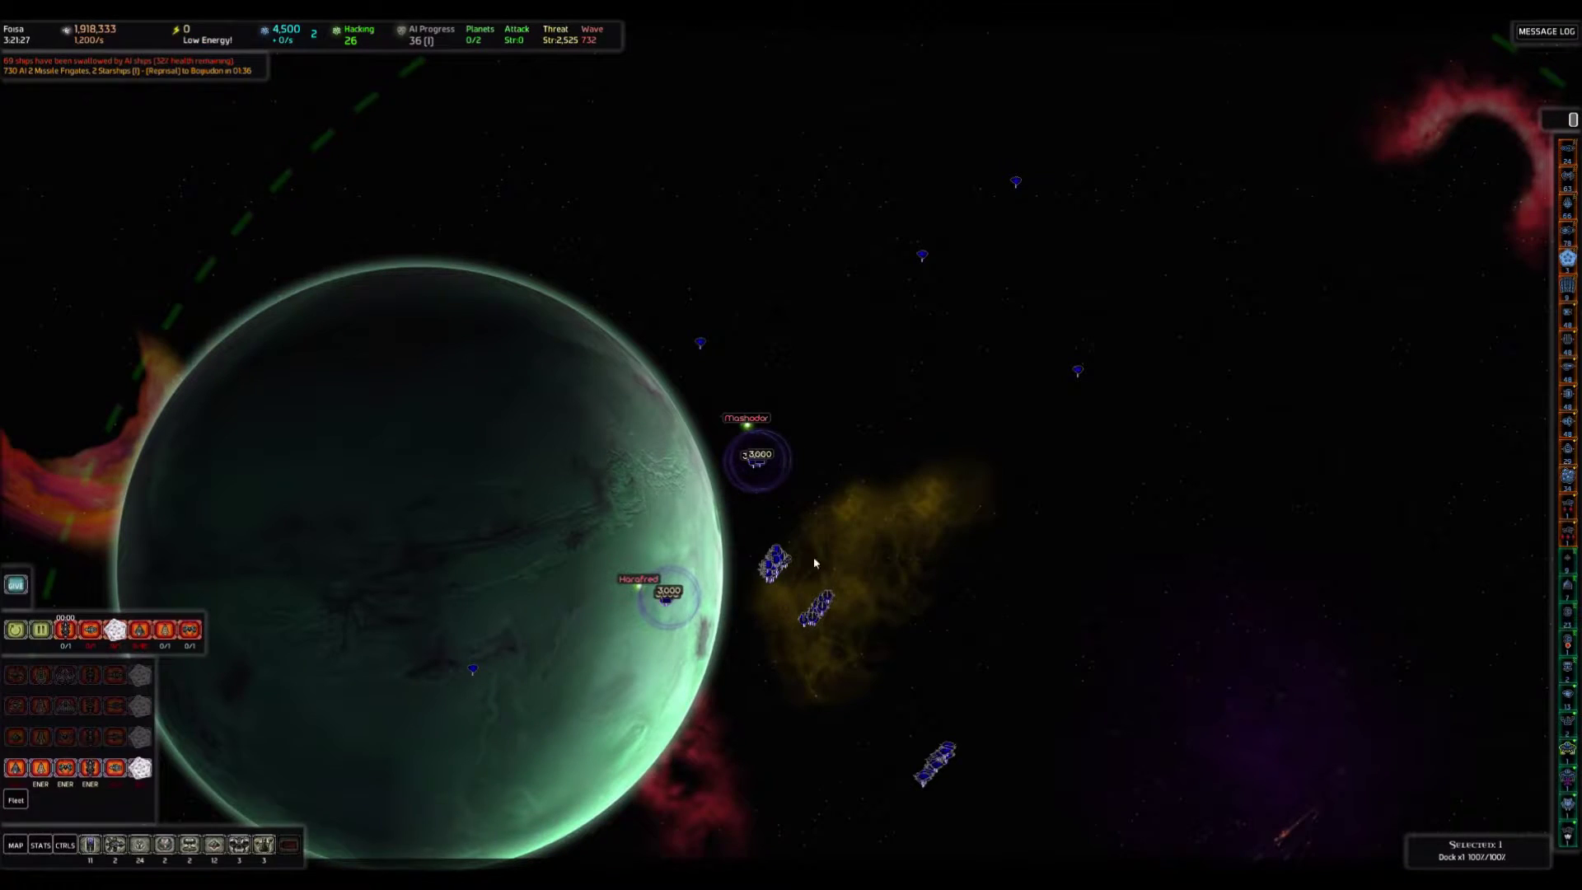
scroll(814, 563, down, 3)
scroll(815, 562, up, 5)
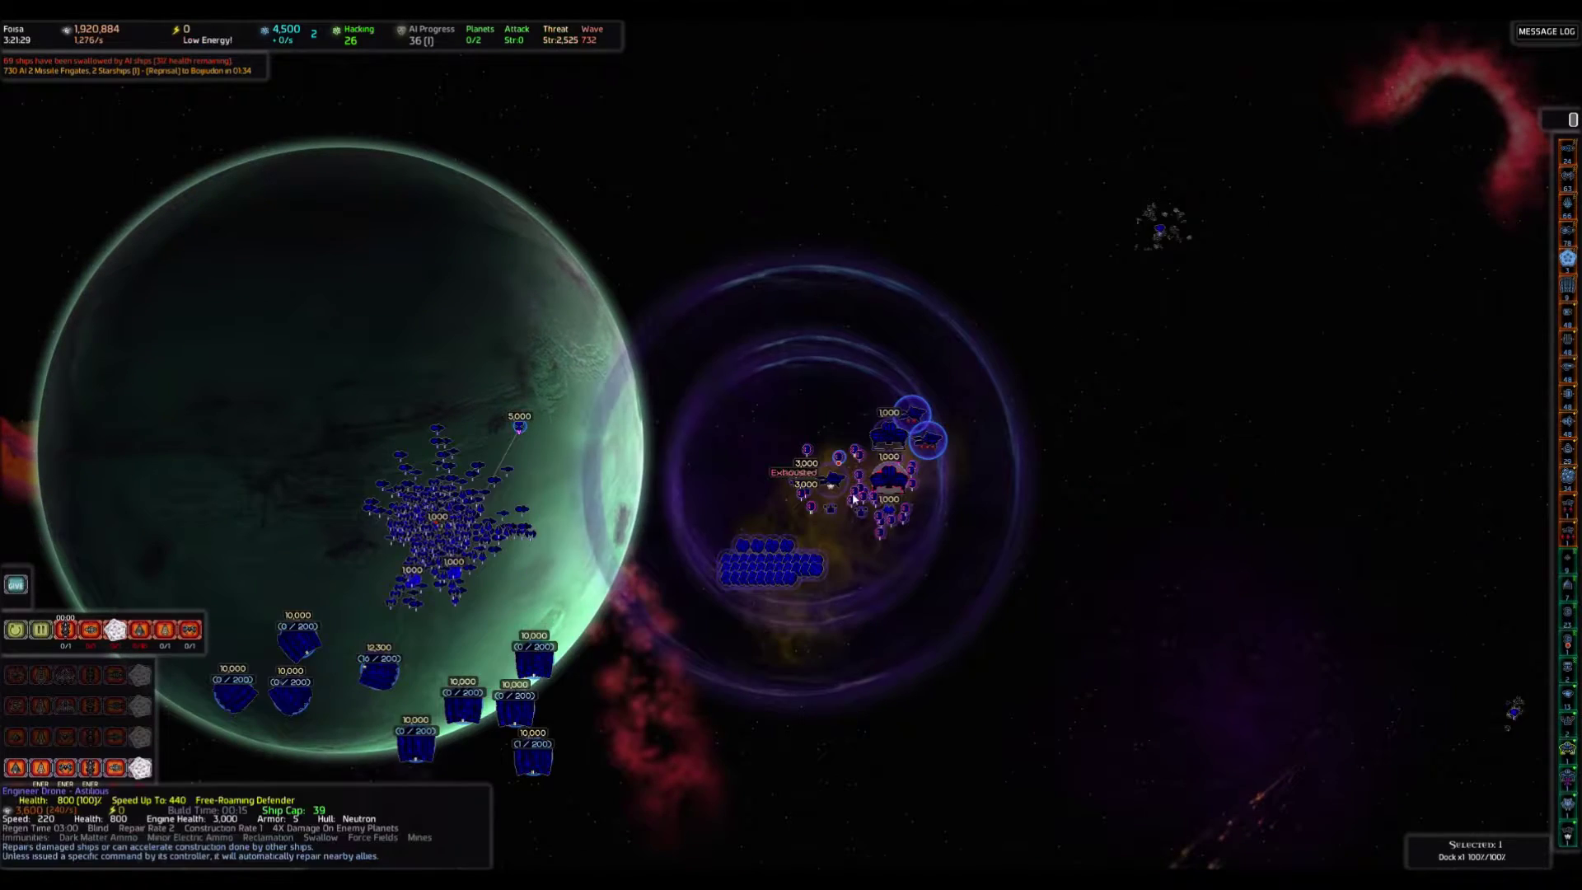
scroll(852, 500, up, 5)
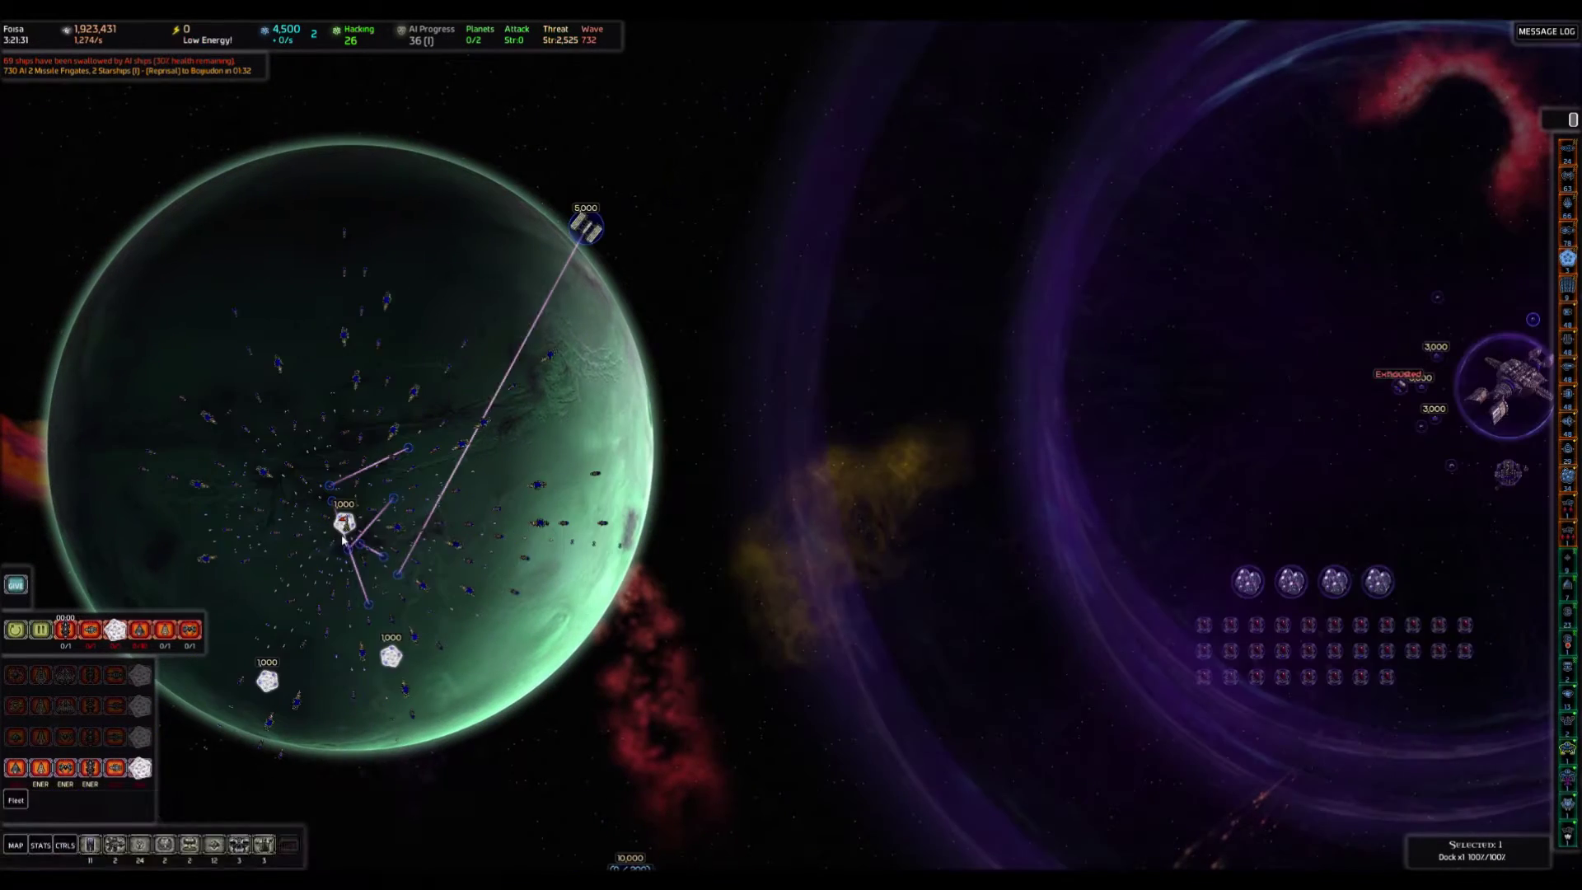
scroll(346, 538, up, 3)
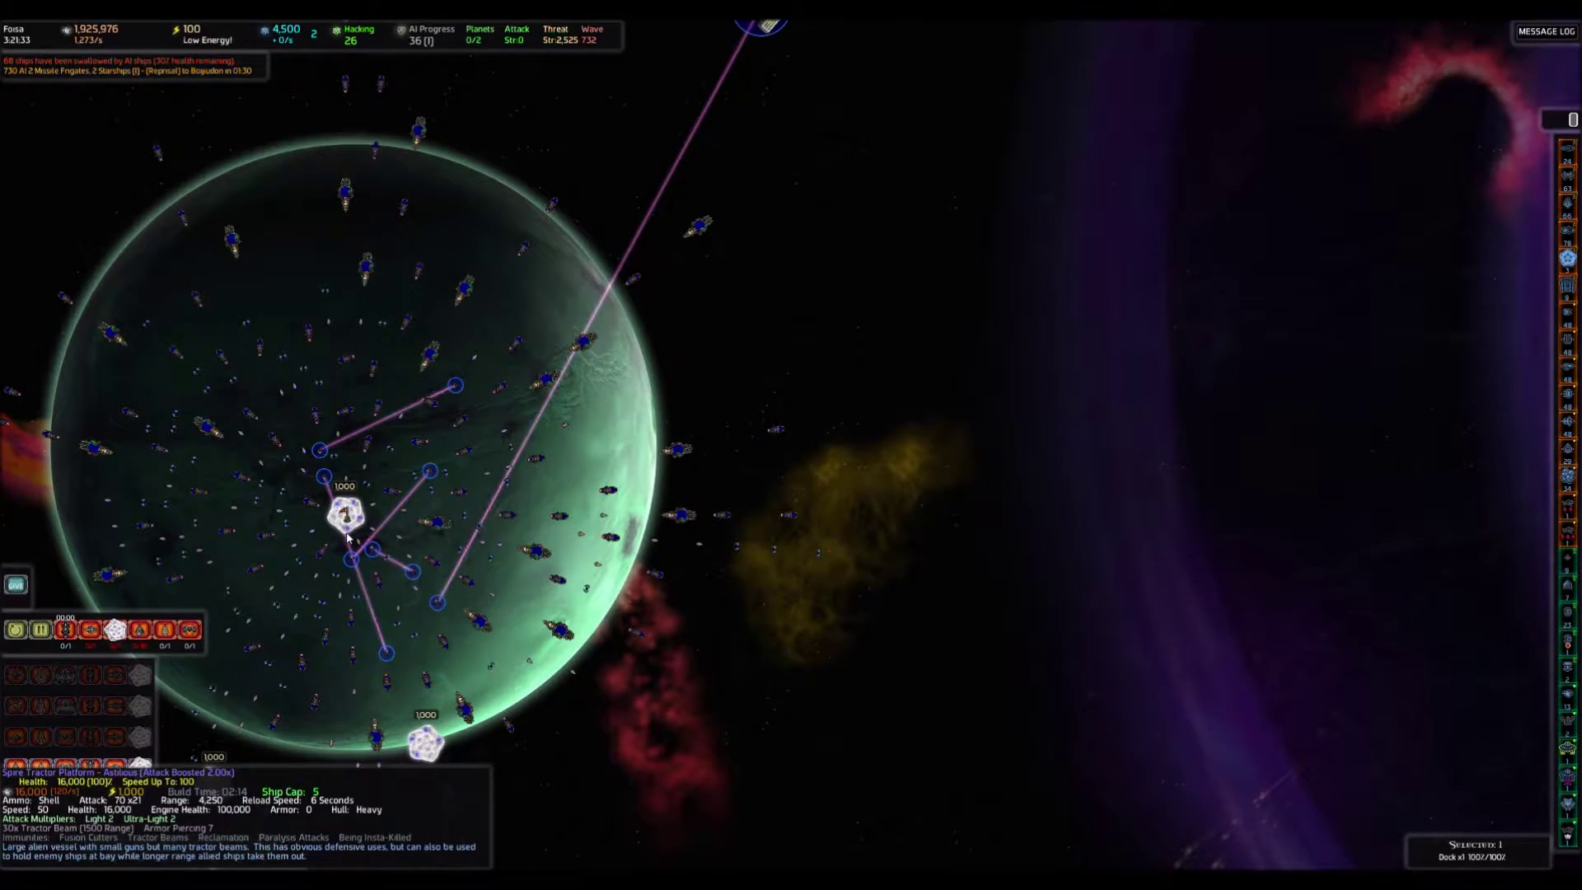
scroll(357, 535, down, 5)
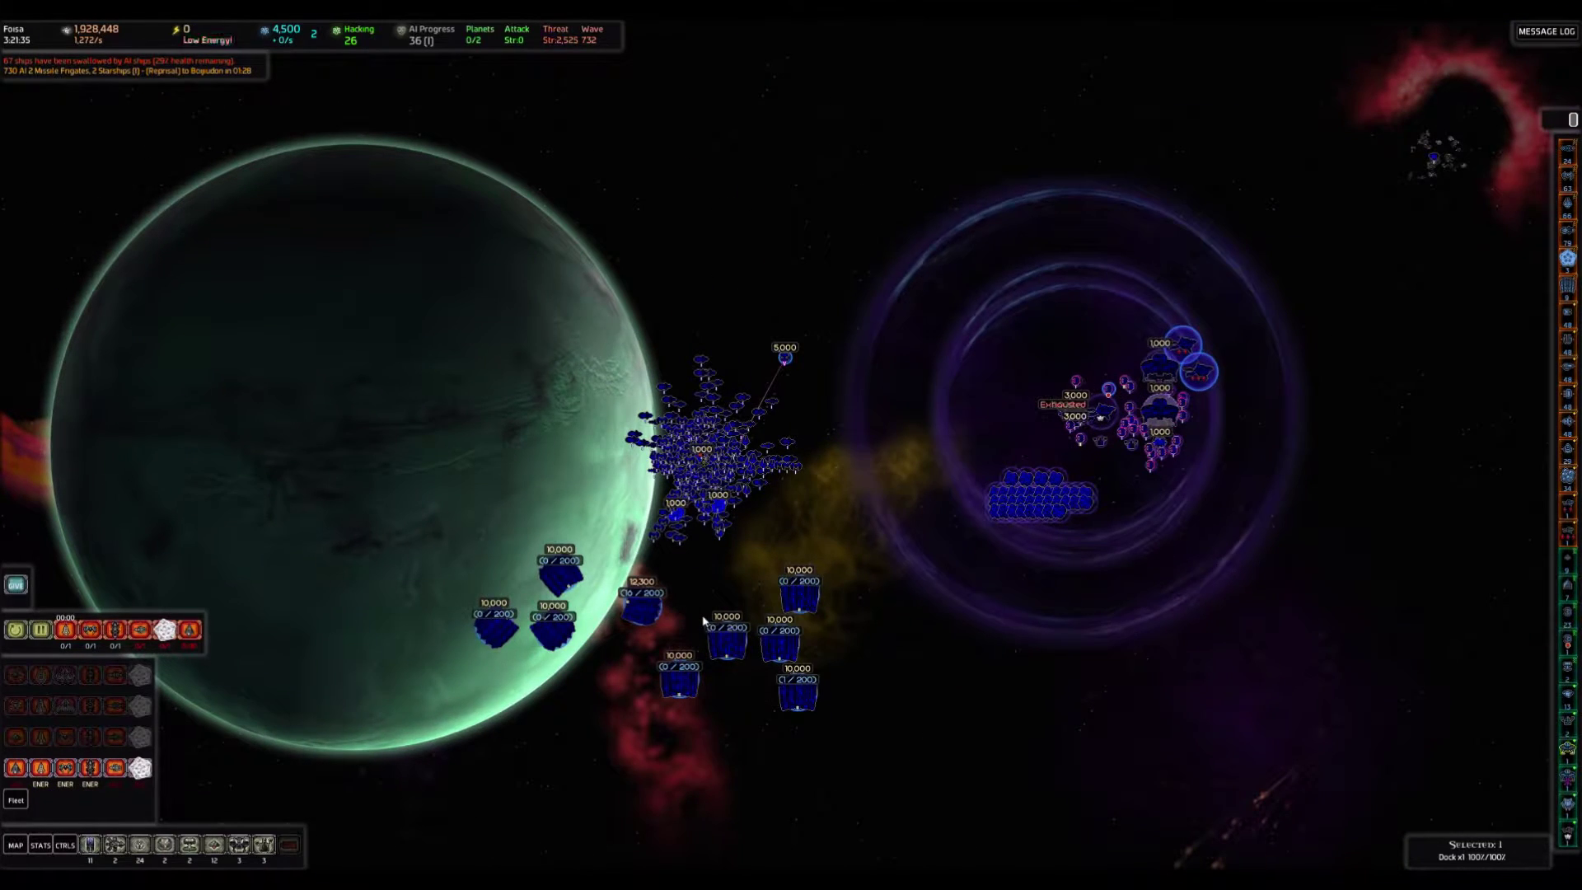
Select the assault transport and jump to the Xiarda system.
click(656, 608)
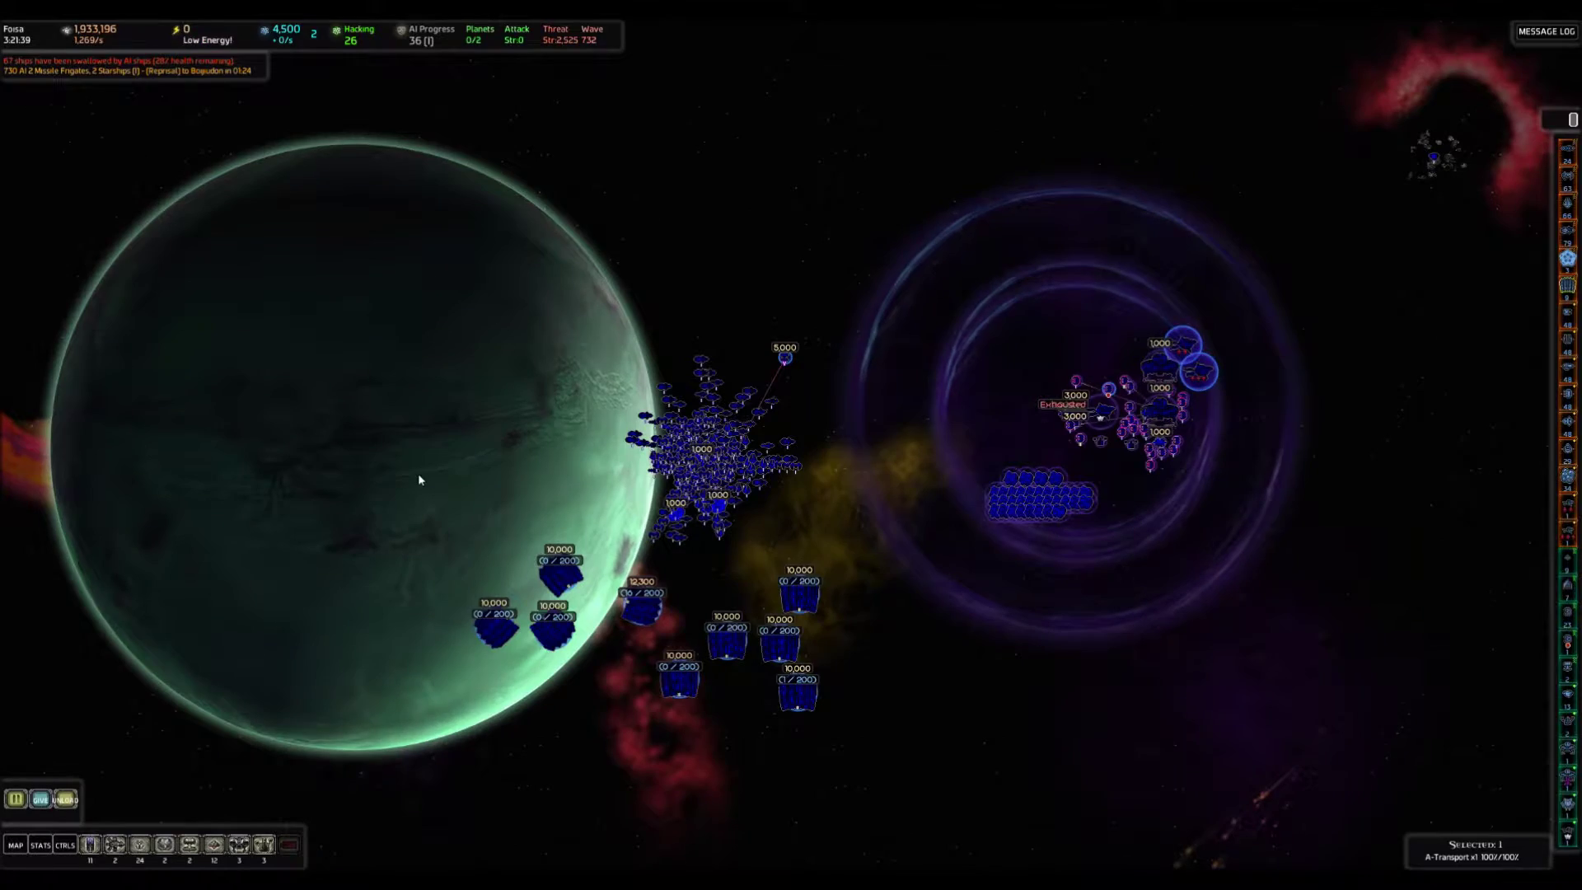
key(Tab)
click(781, 207)
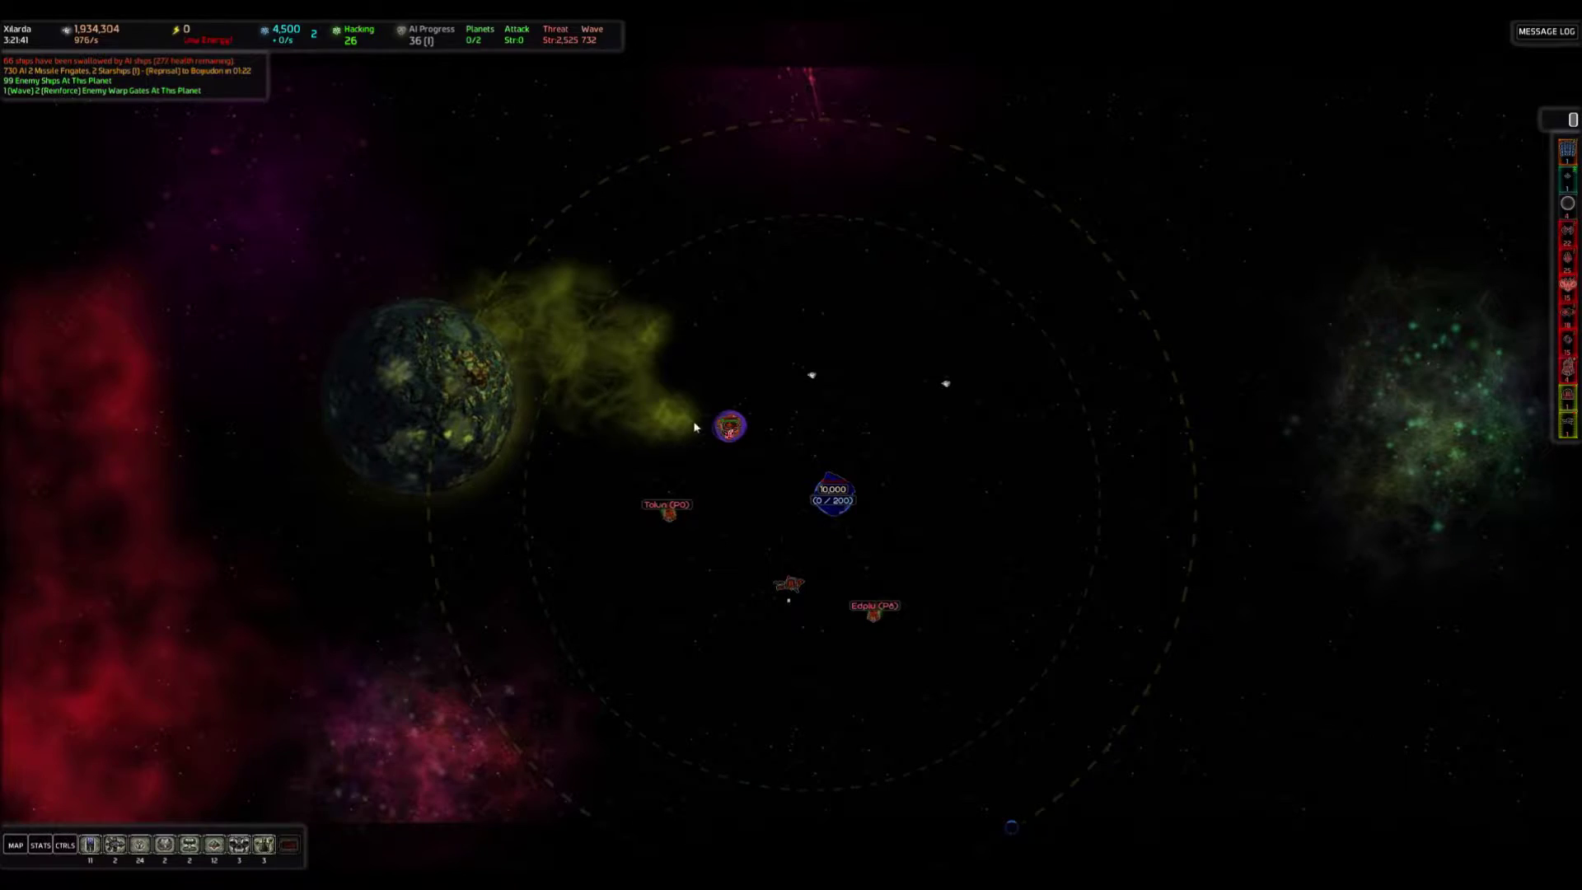
scroll(694, 427, up, 3)
scroll(717, 414, up, 3)
scroll(739, 399, up, 4)
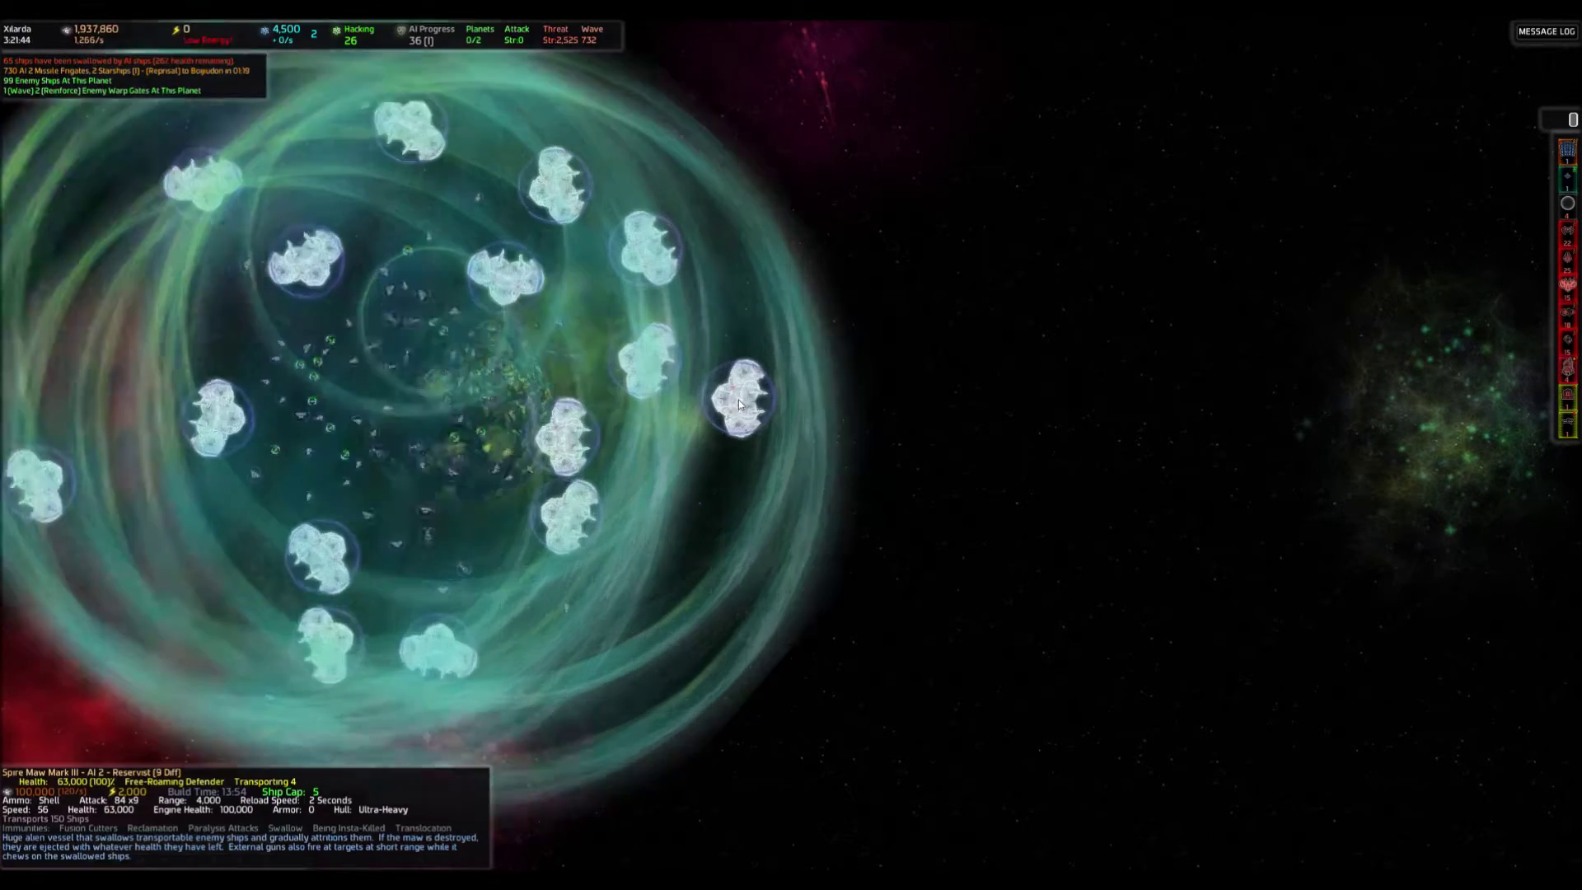
scroll(742, 399, up, 2)
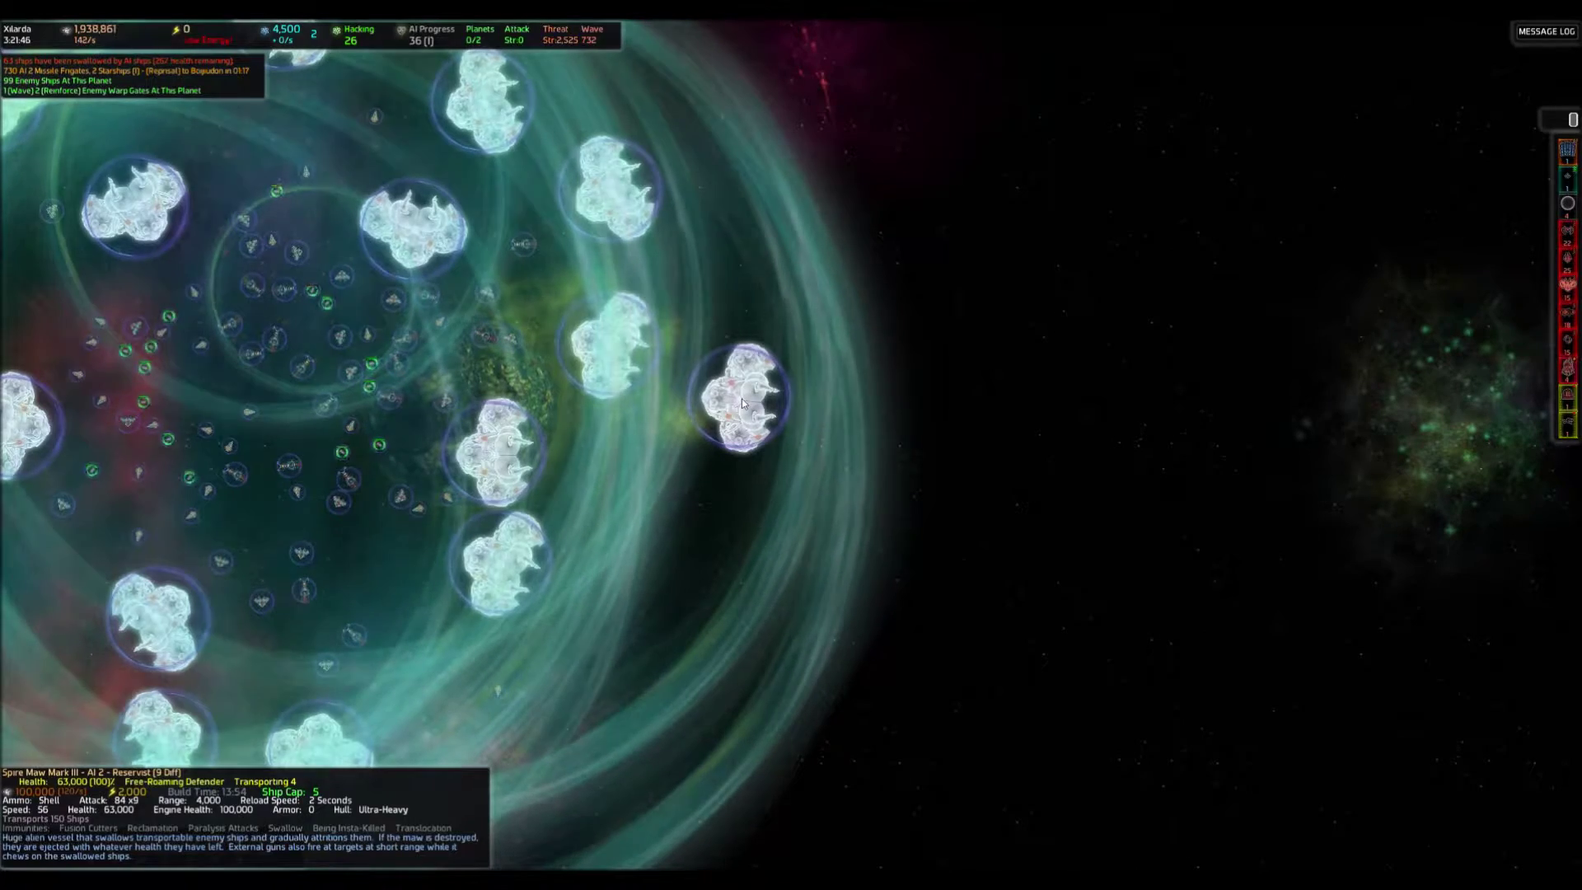
Queue Standard Fighters at a Fossa space dock, then select the second dock.
key(Tab)
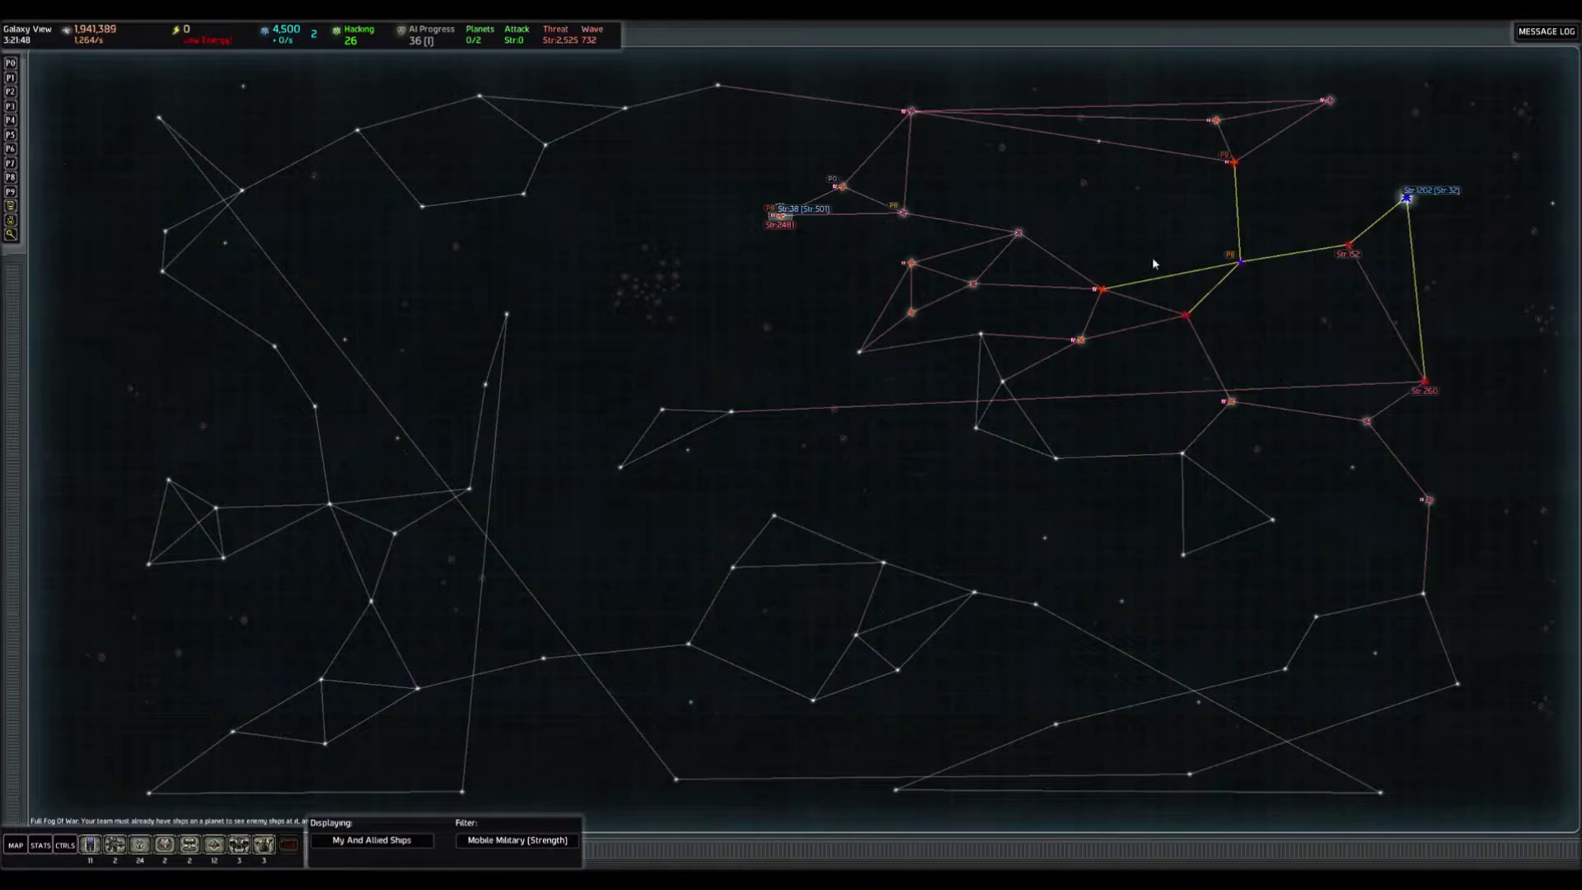
click(1346, 252)
scroll(1119, 396, up, 4)
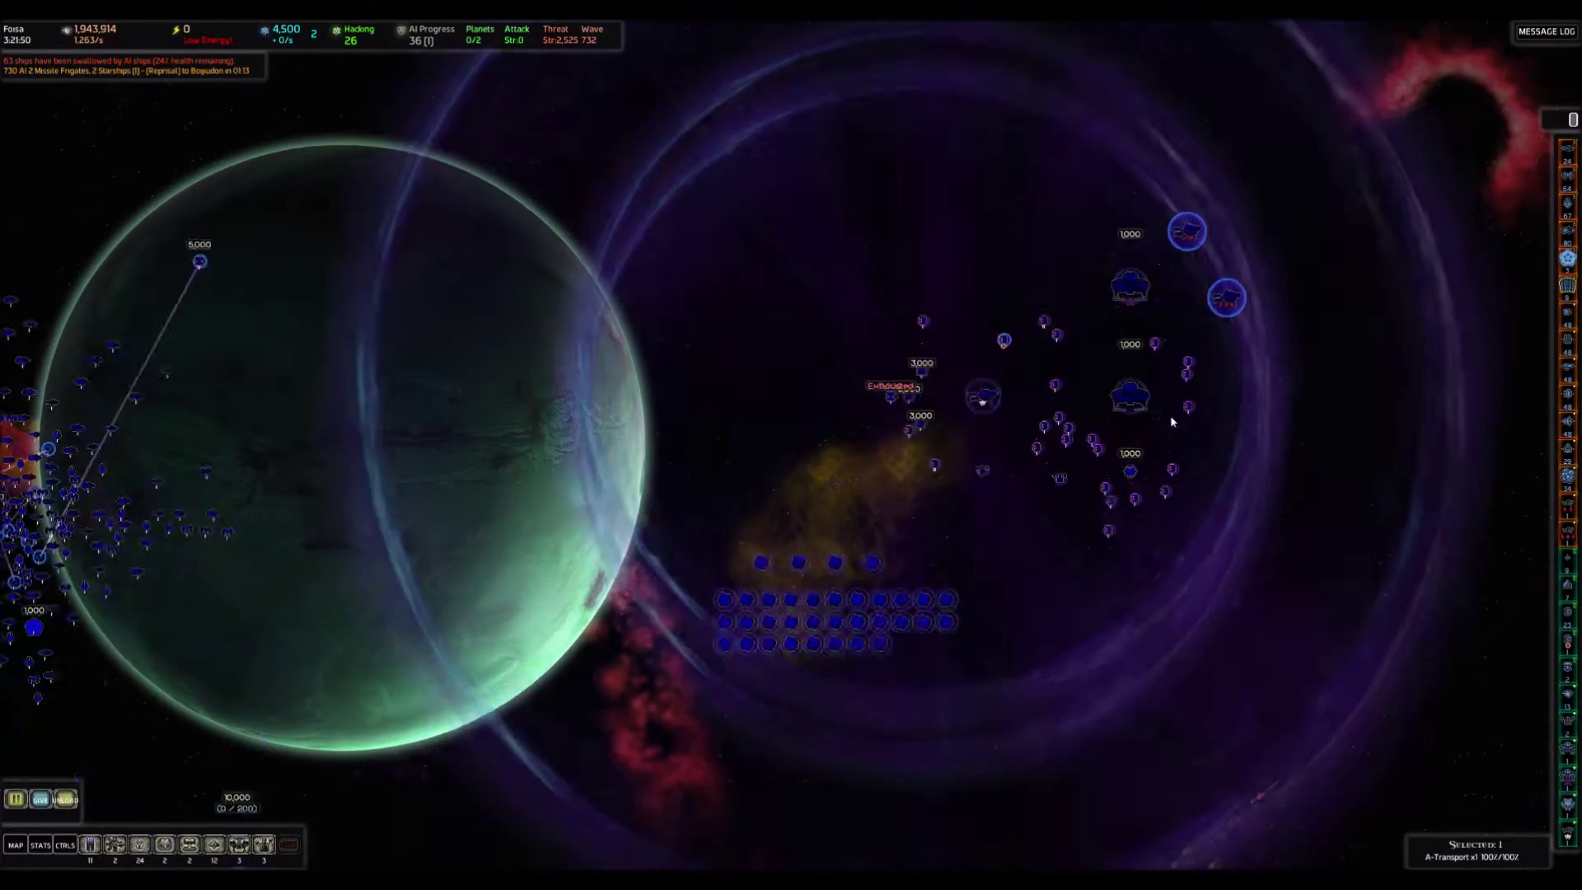
click(1120, 397)
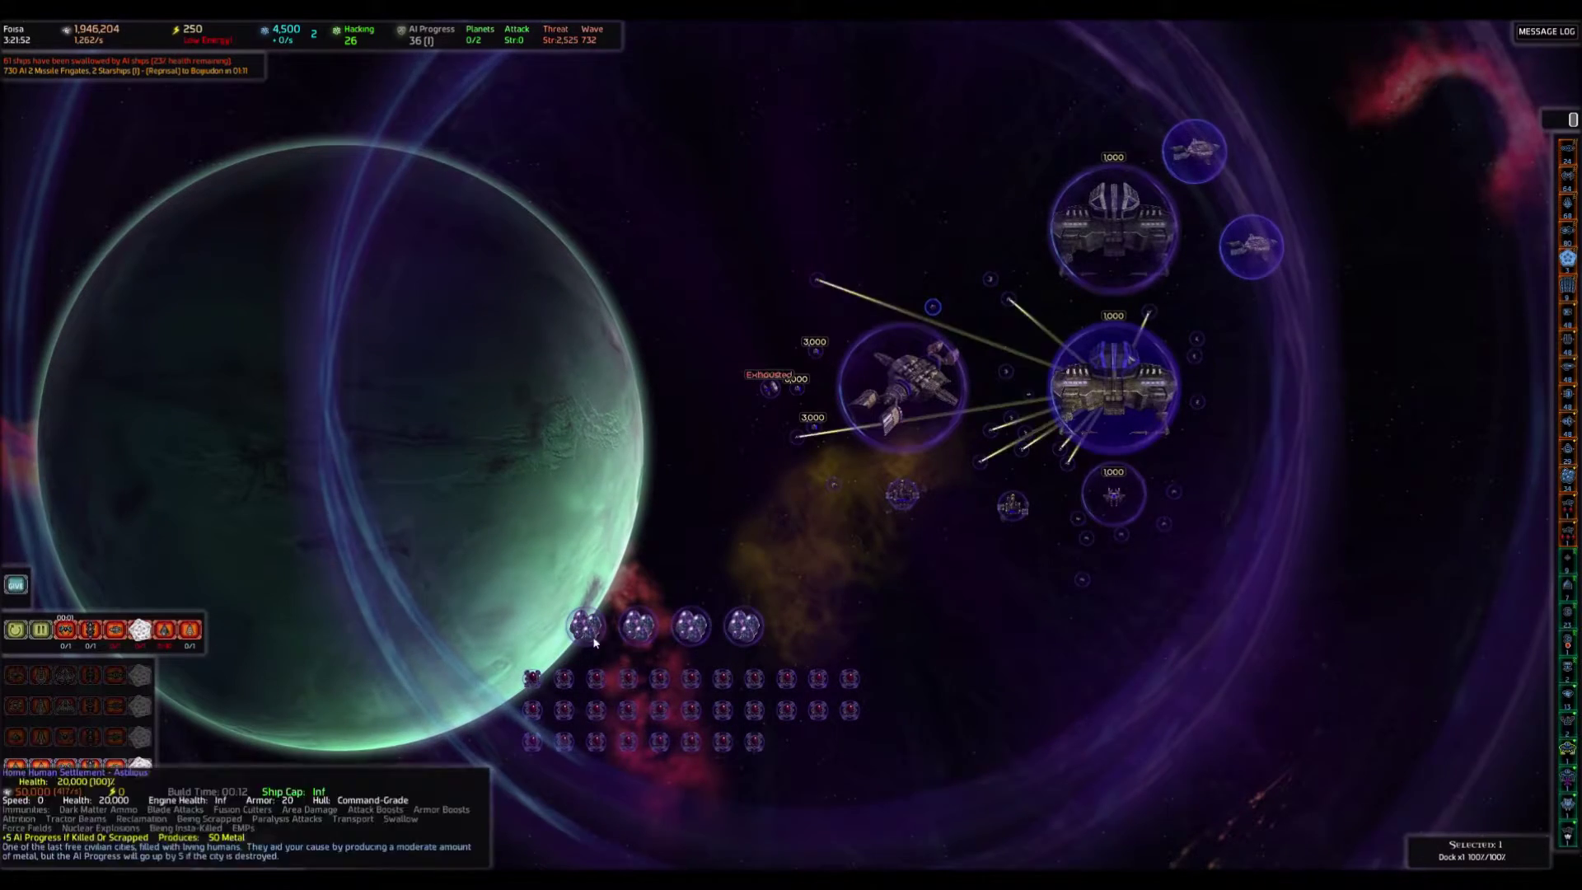
click(41, 768)
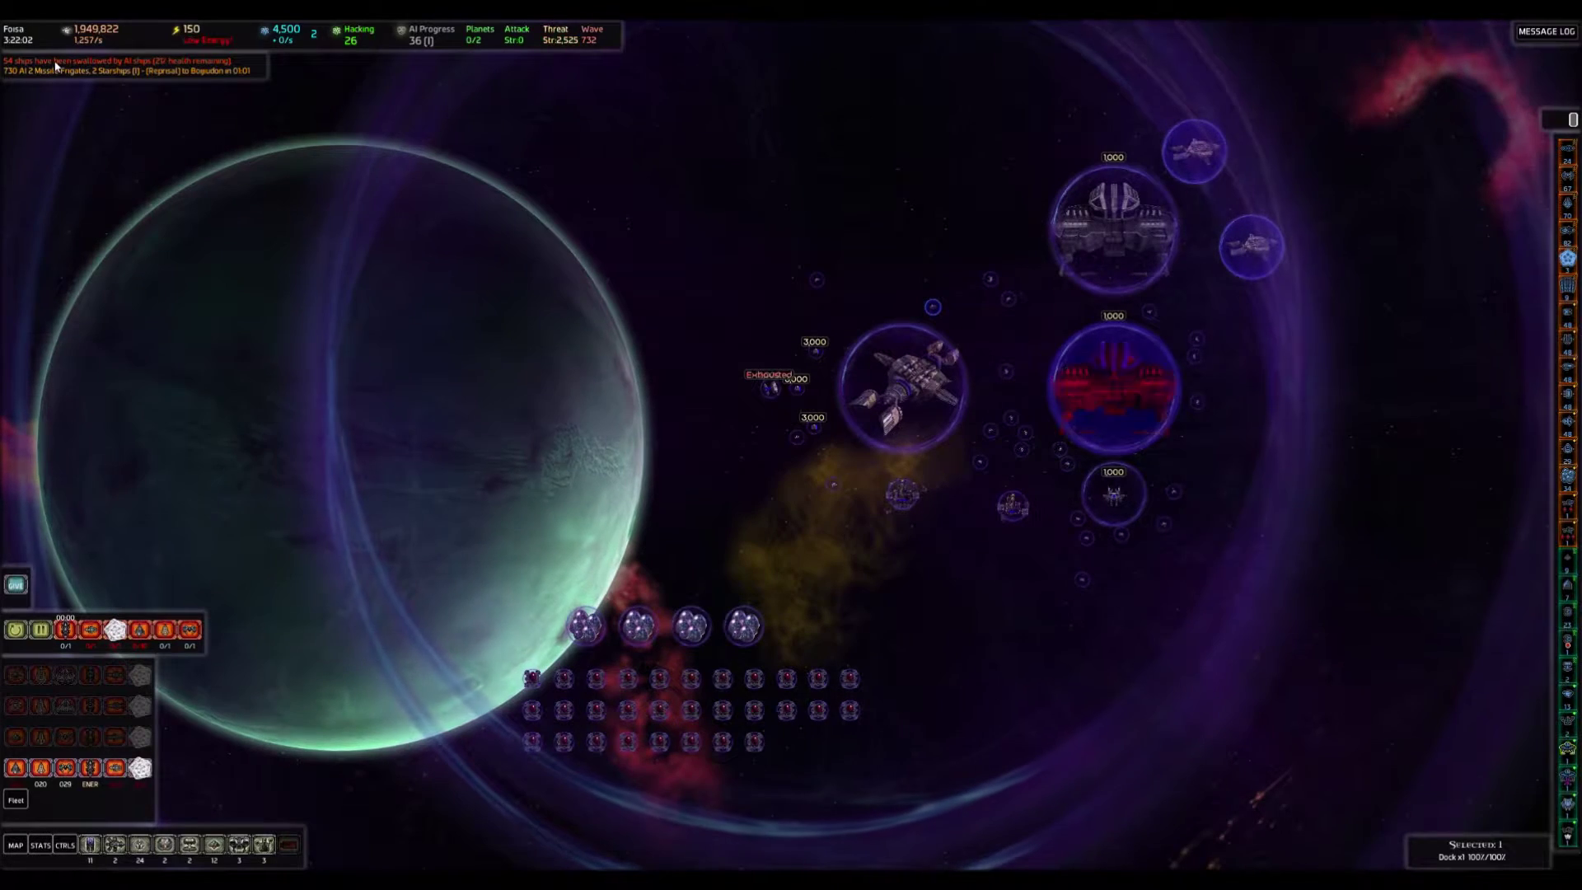
click(1112, 384)
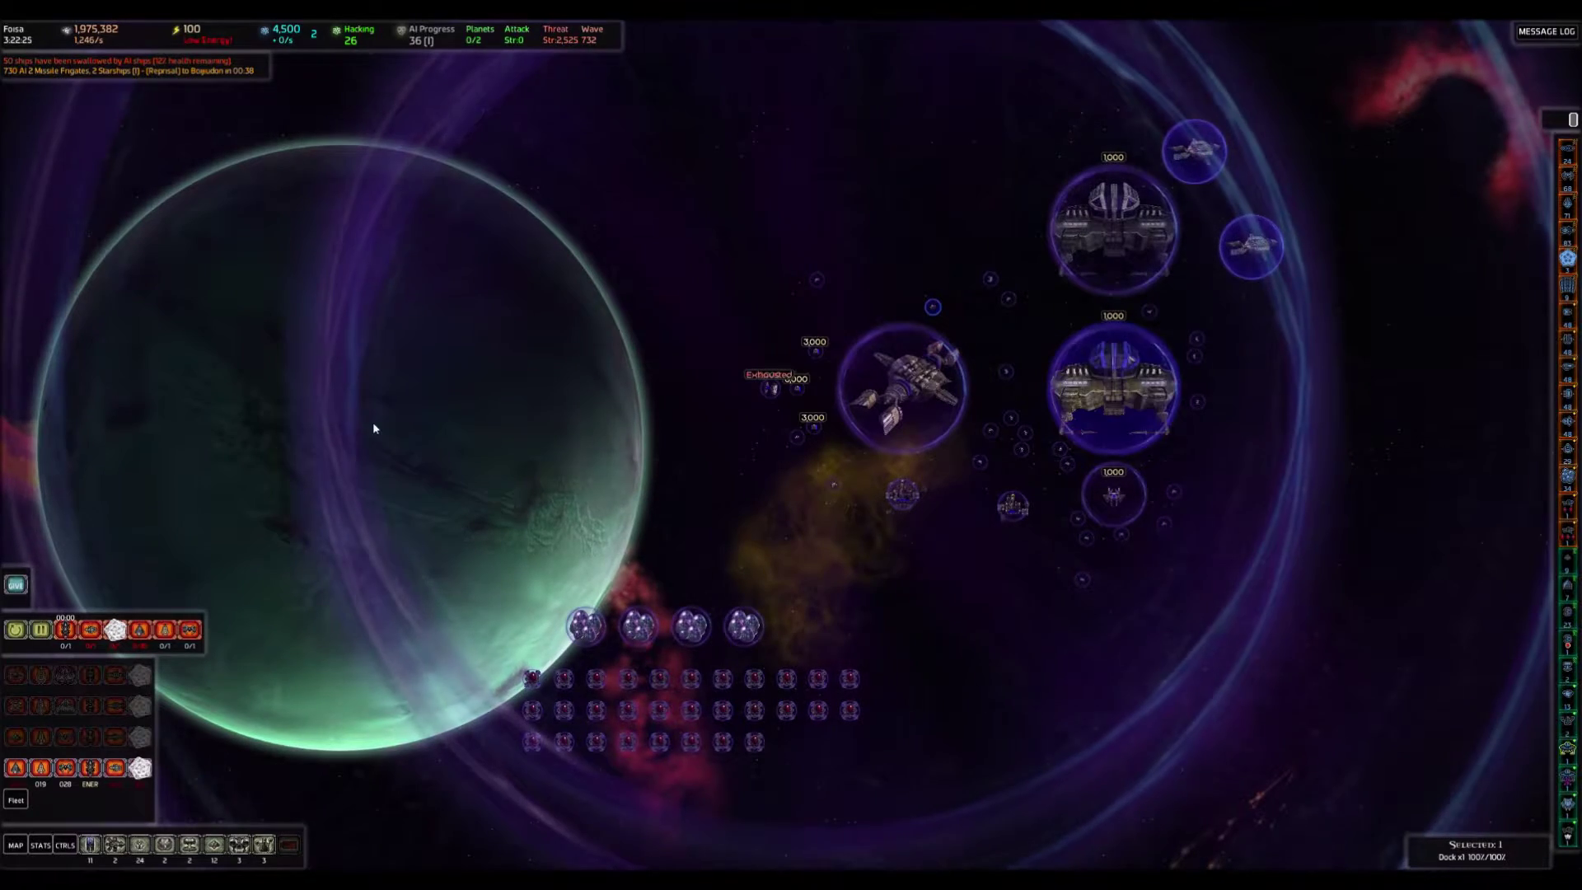
scroll(460, 392, down, 5)
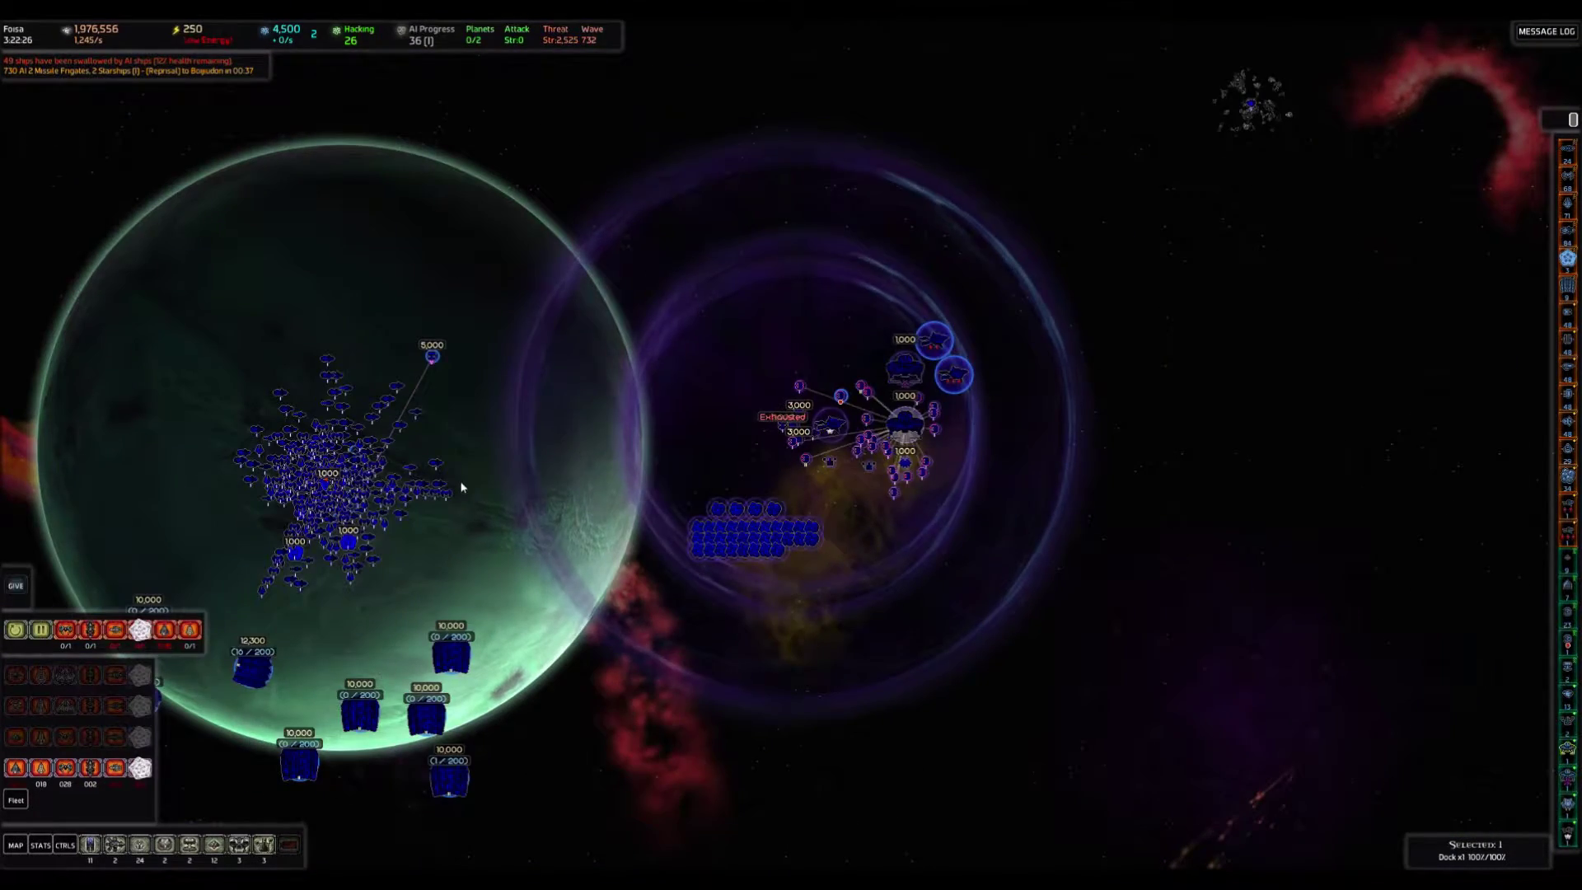
scroll(460, 488, down, 3)
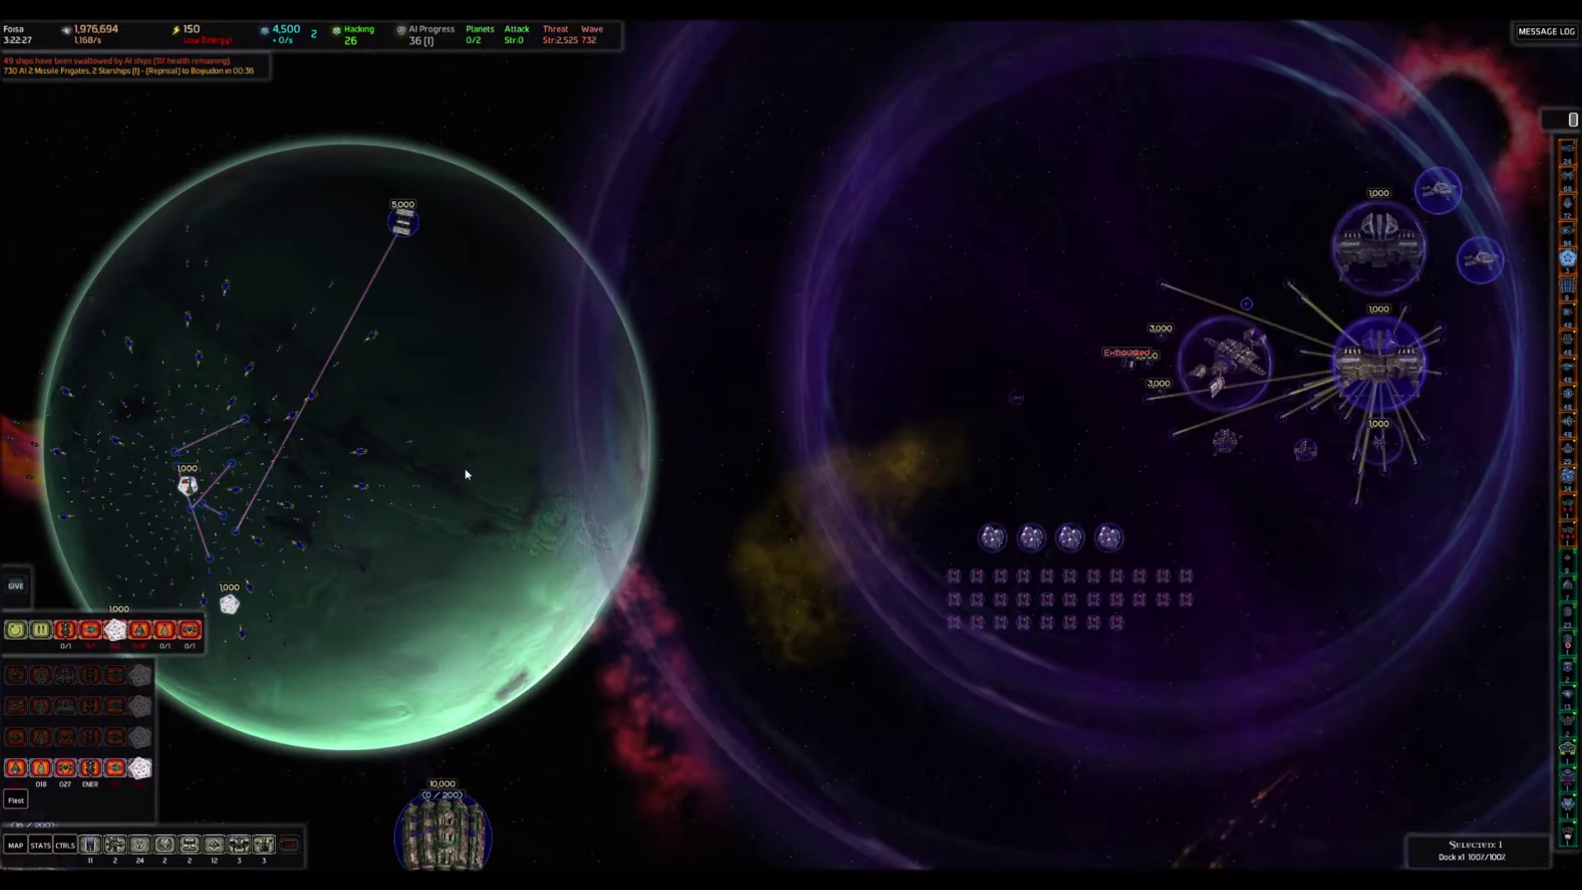
scroll(728, 473, up, 2)
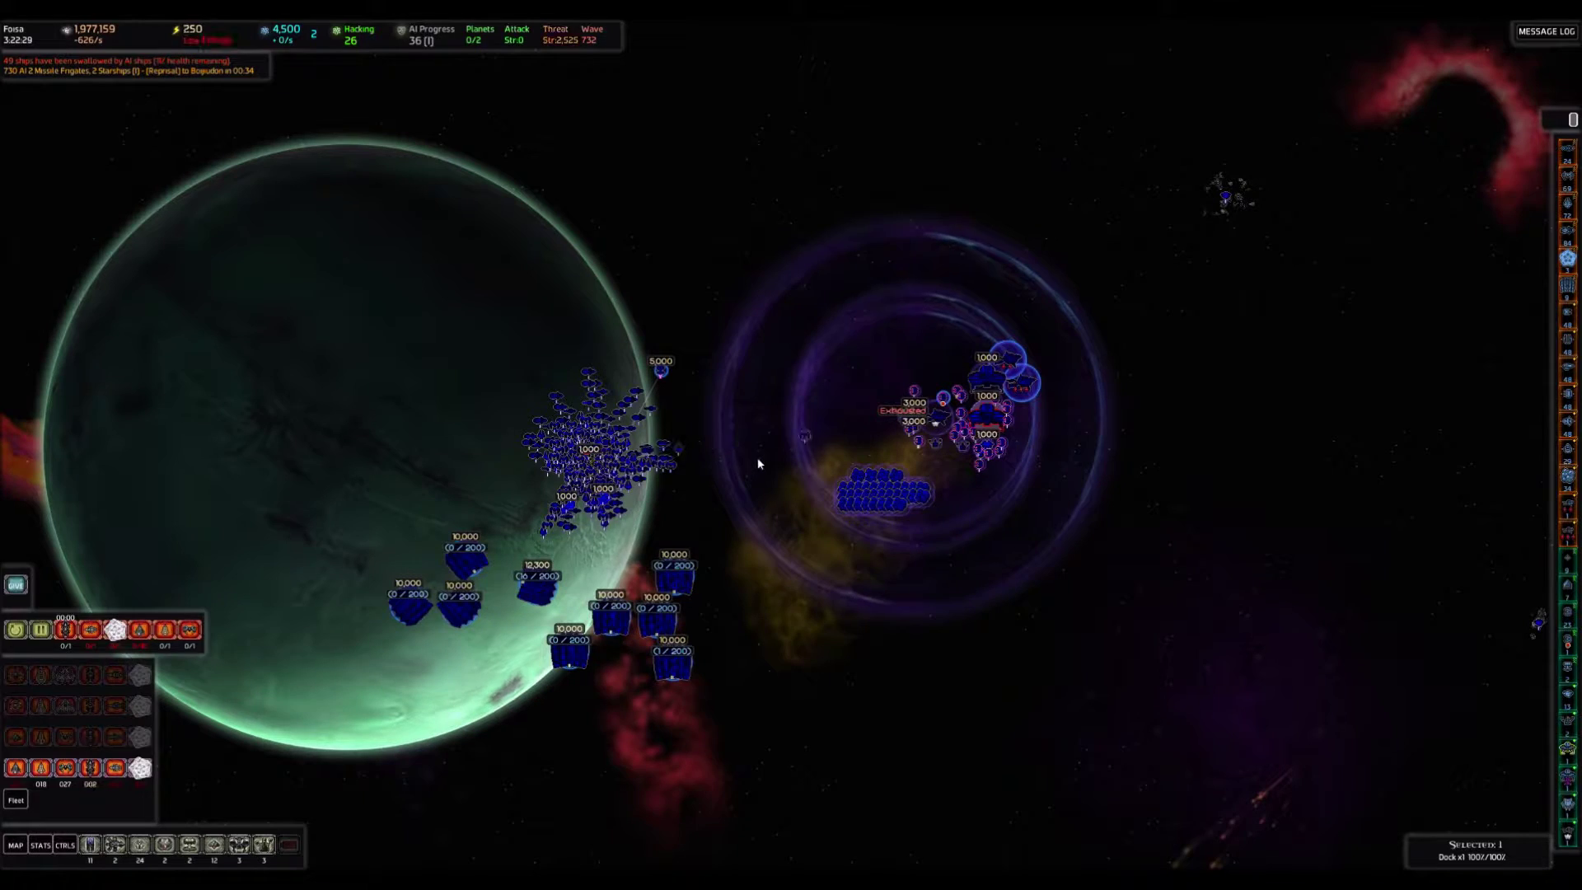
Look over the fleet, select the Hacker, then show the command station's constructor list.
click(759, 463)
scroll(671, 478, up, 3)
scroll(742, 470, down, 3)
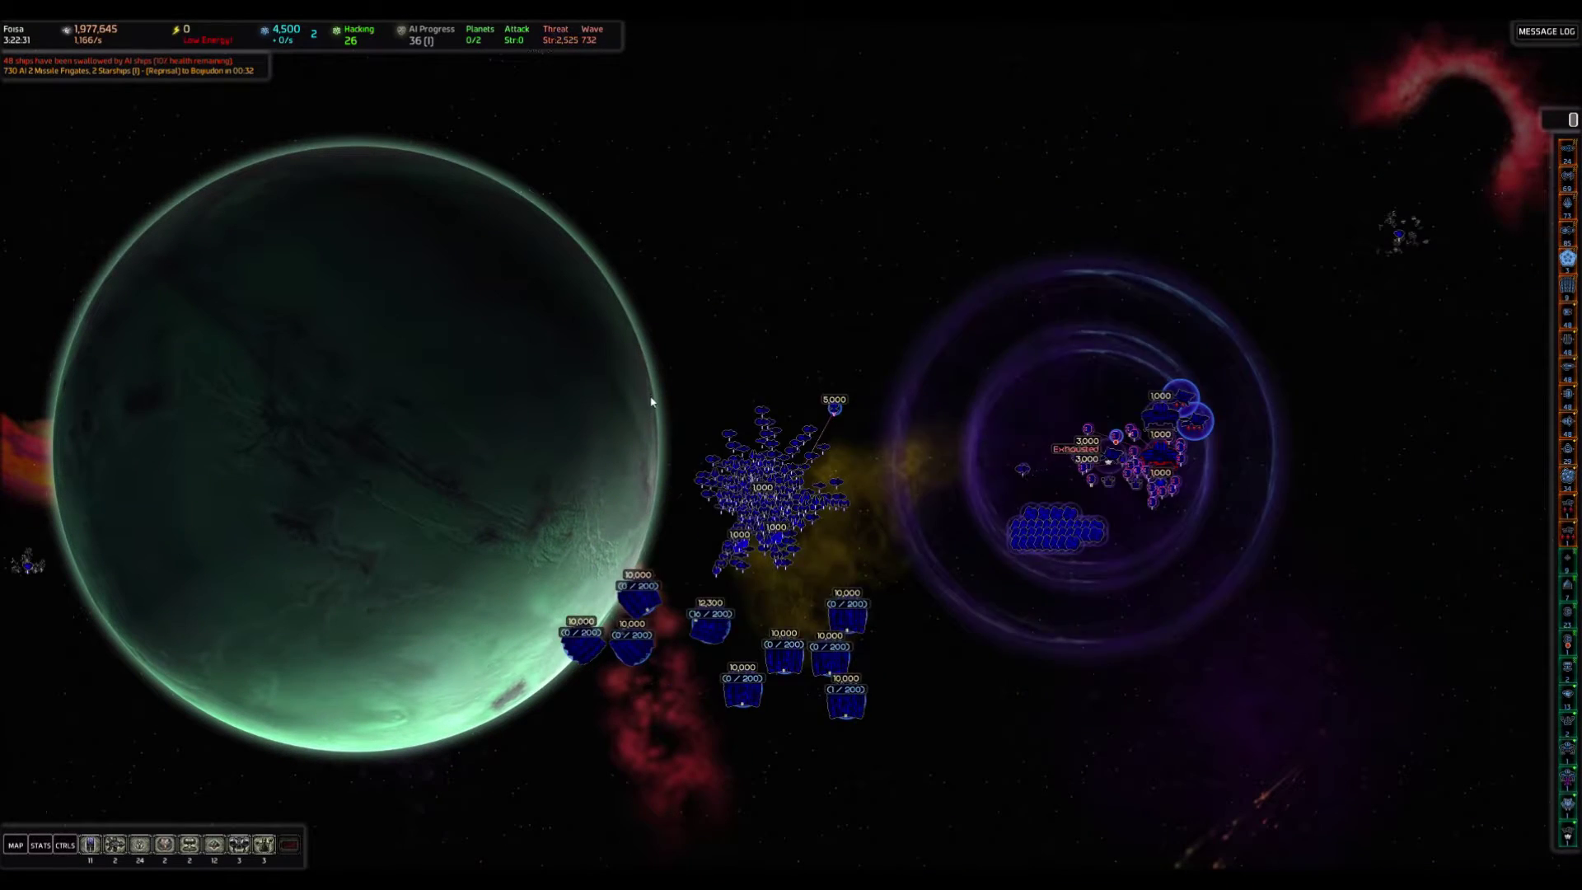
double_click(786, 532)
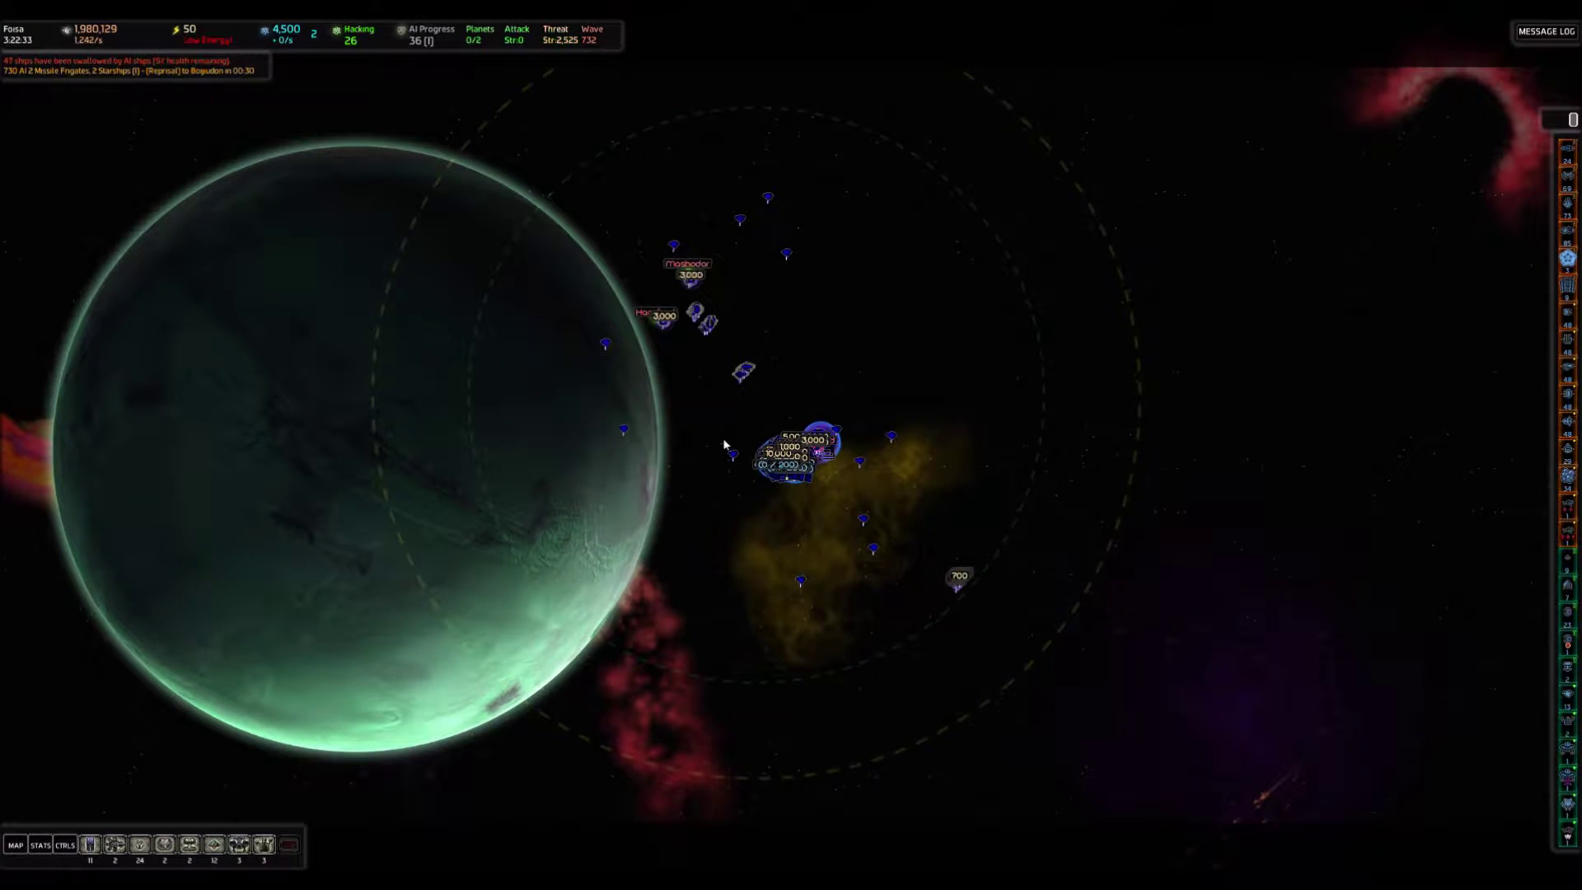
double_click(726, 445)
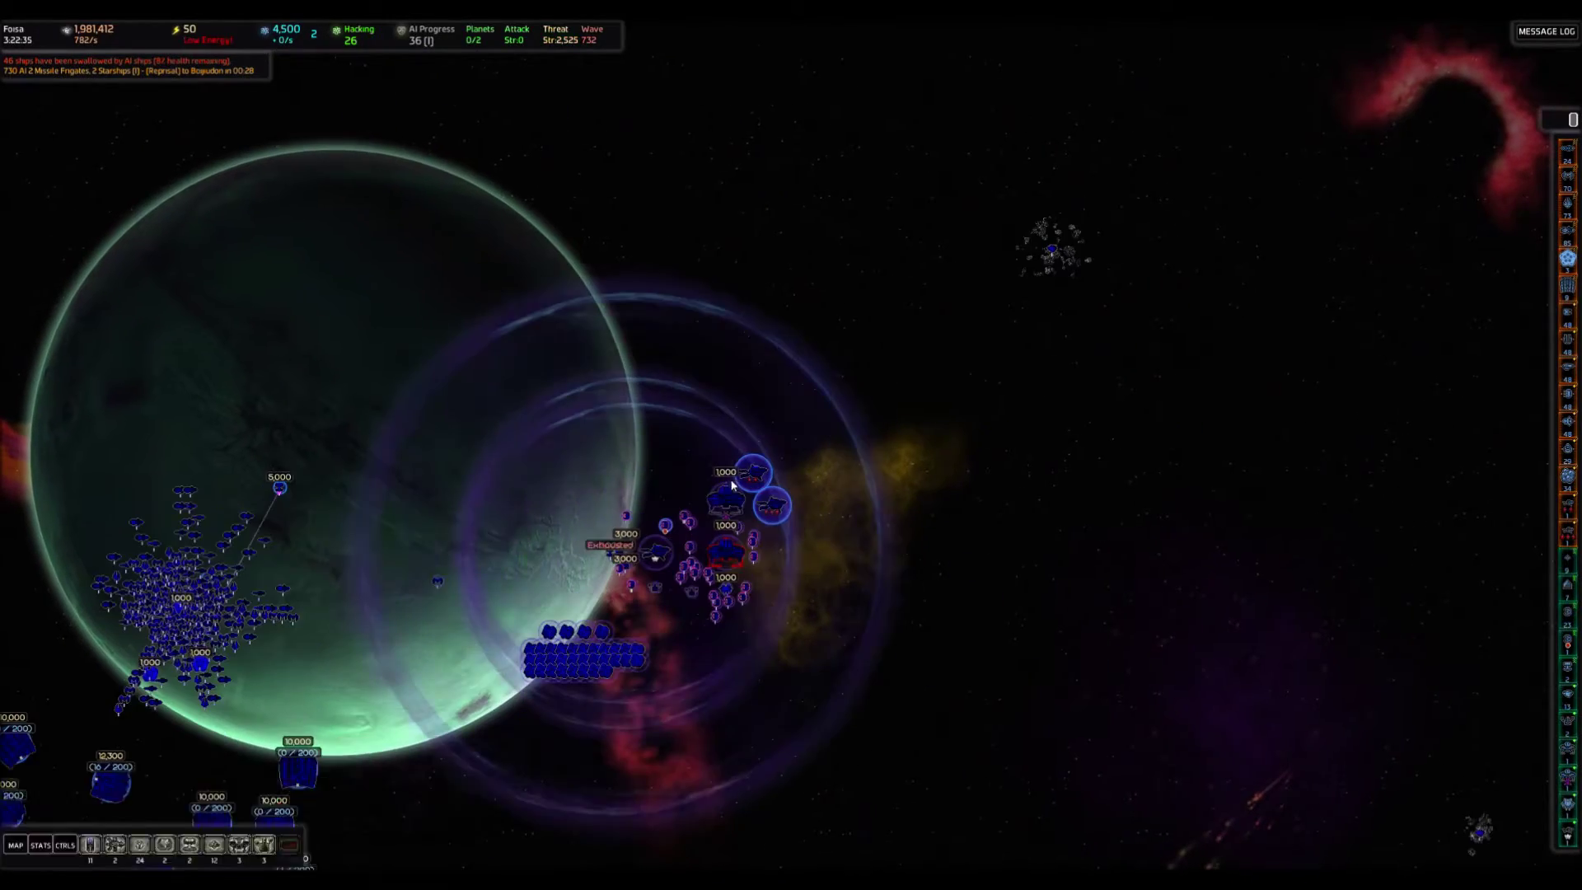
scroll(741, 531, up, 3)
scroll(754, 529, up, 5)
click(756, 530)
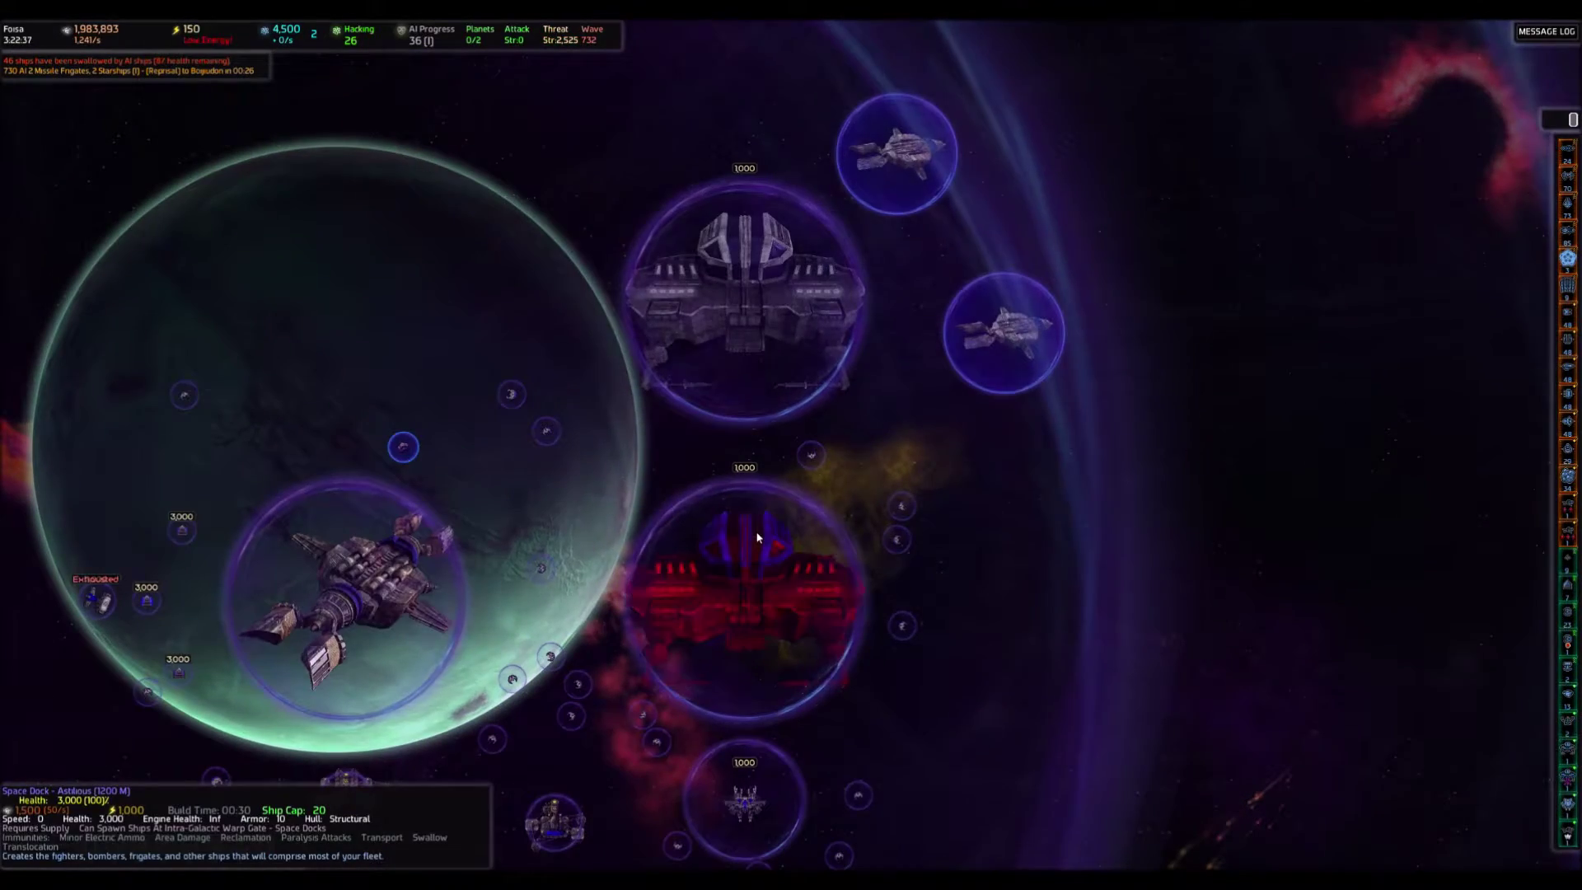
scroll(758, 537, down, 5)
scroll(730, 550, down, 4)
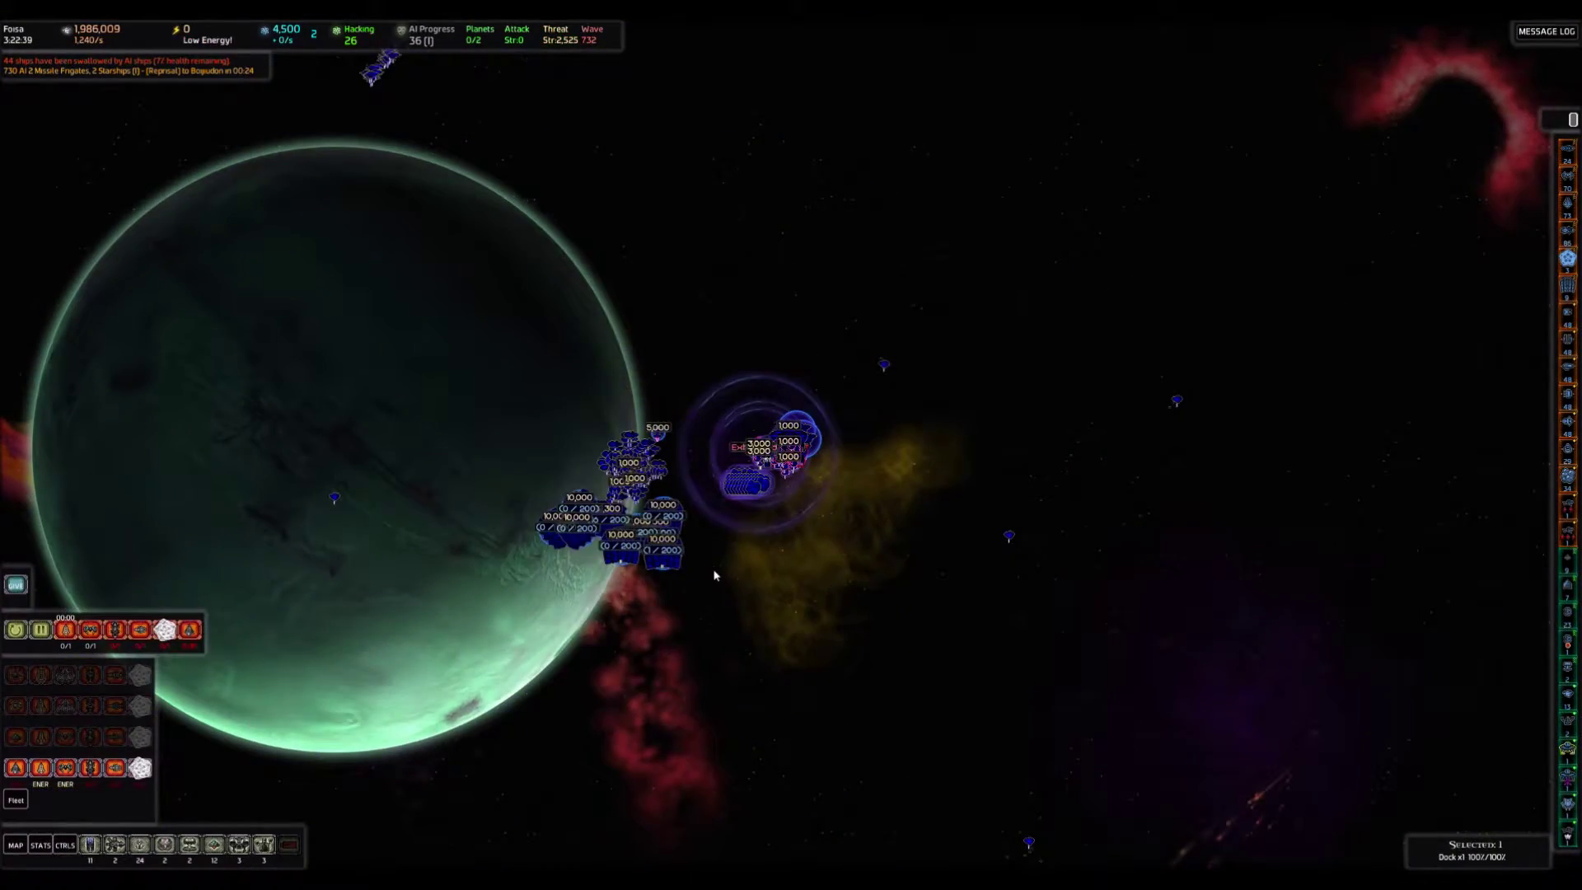
scroll(700, 566, up, 4)
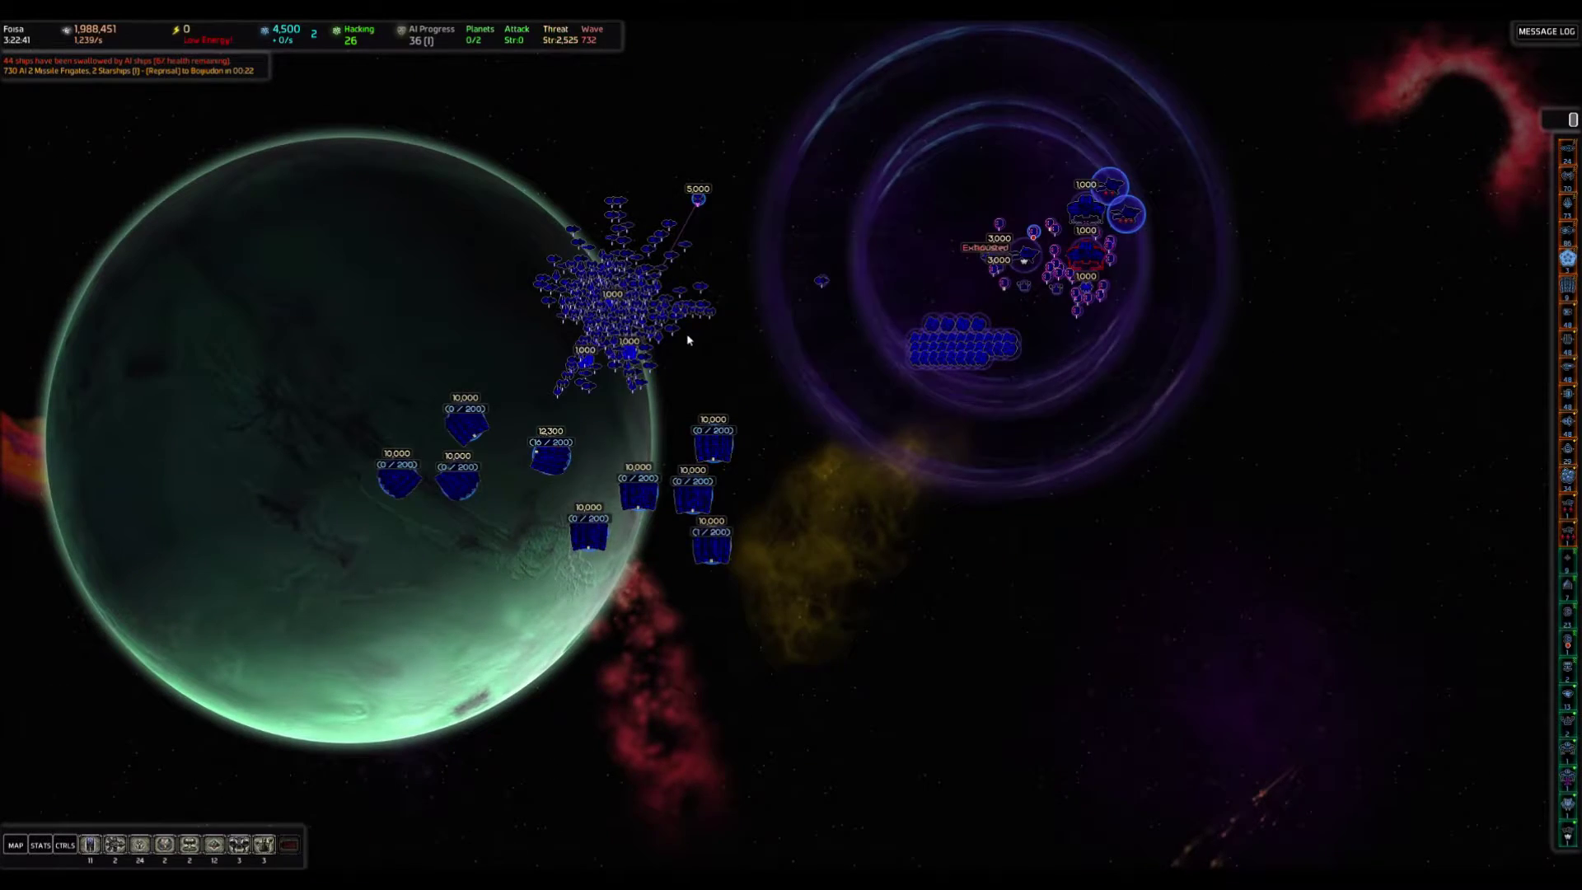
scroll(690, 339, up, 3)
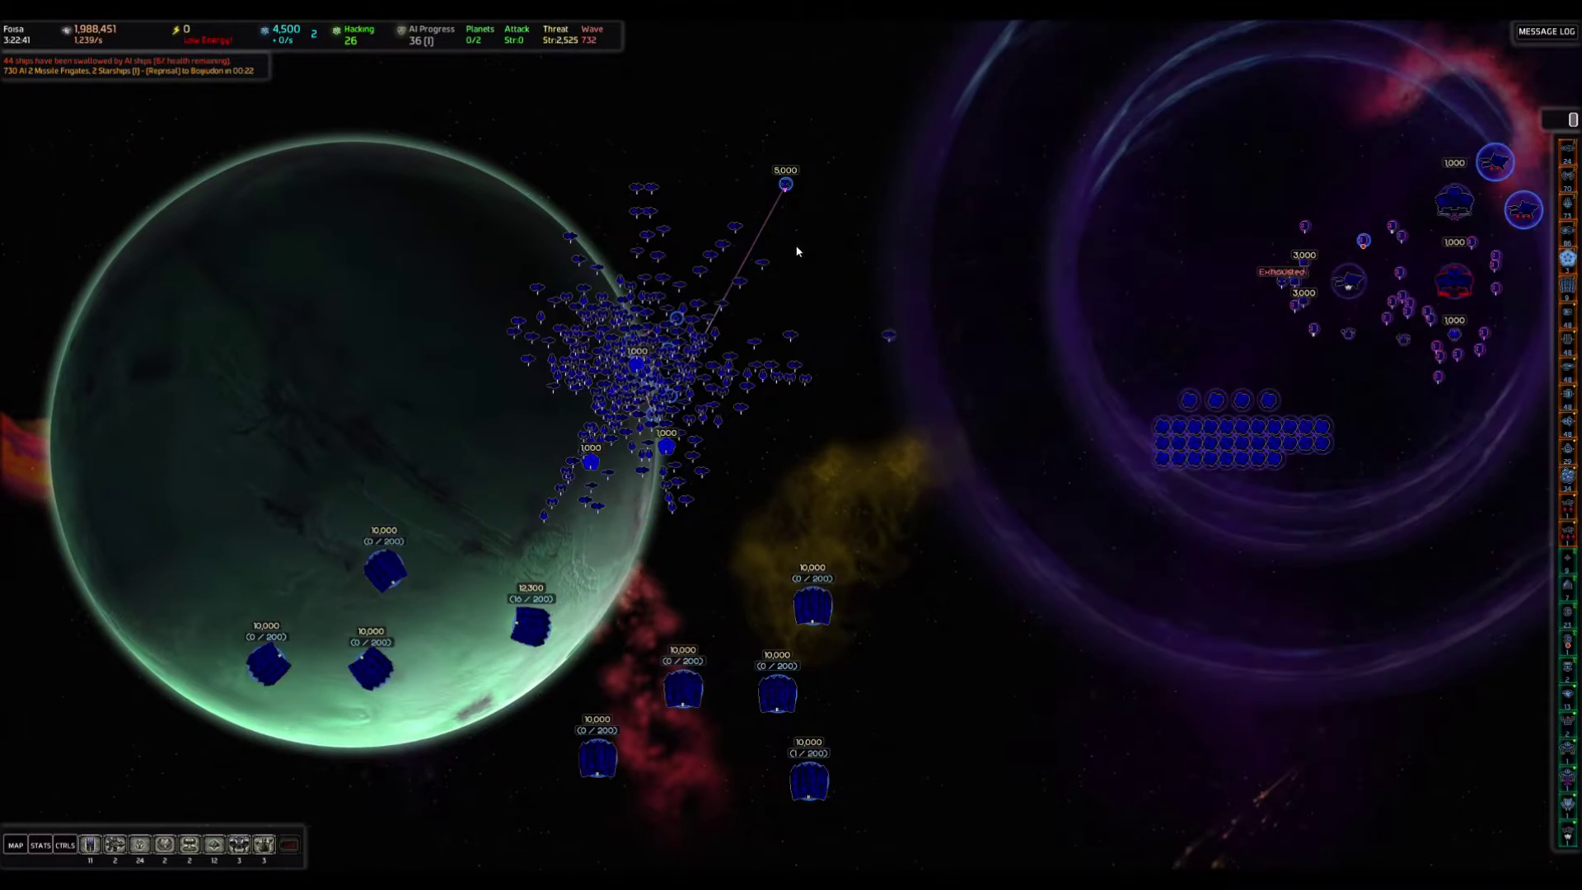
scroll(780, 206, up, 3)
scroll(786, 229, down, 2)
mouse_move(785, 184)
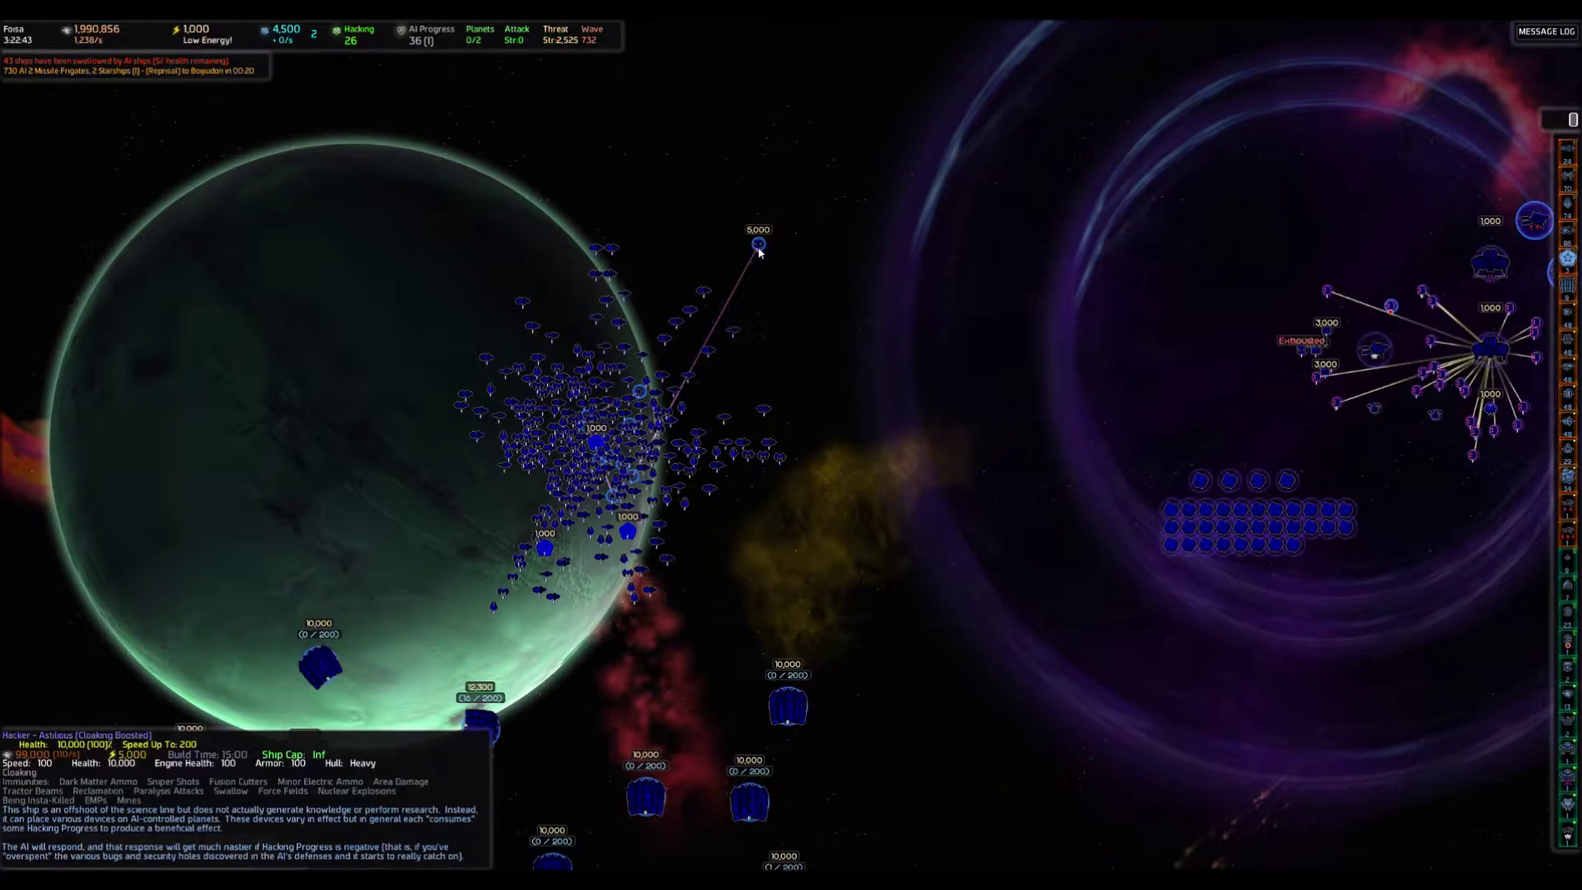
click(759, 248)
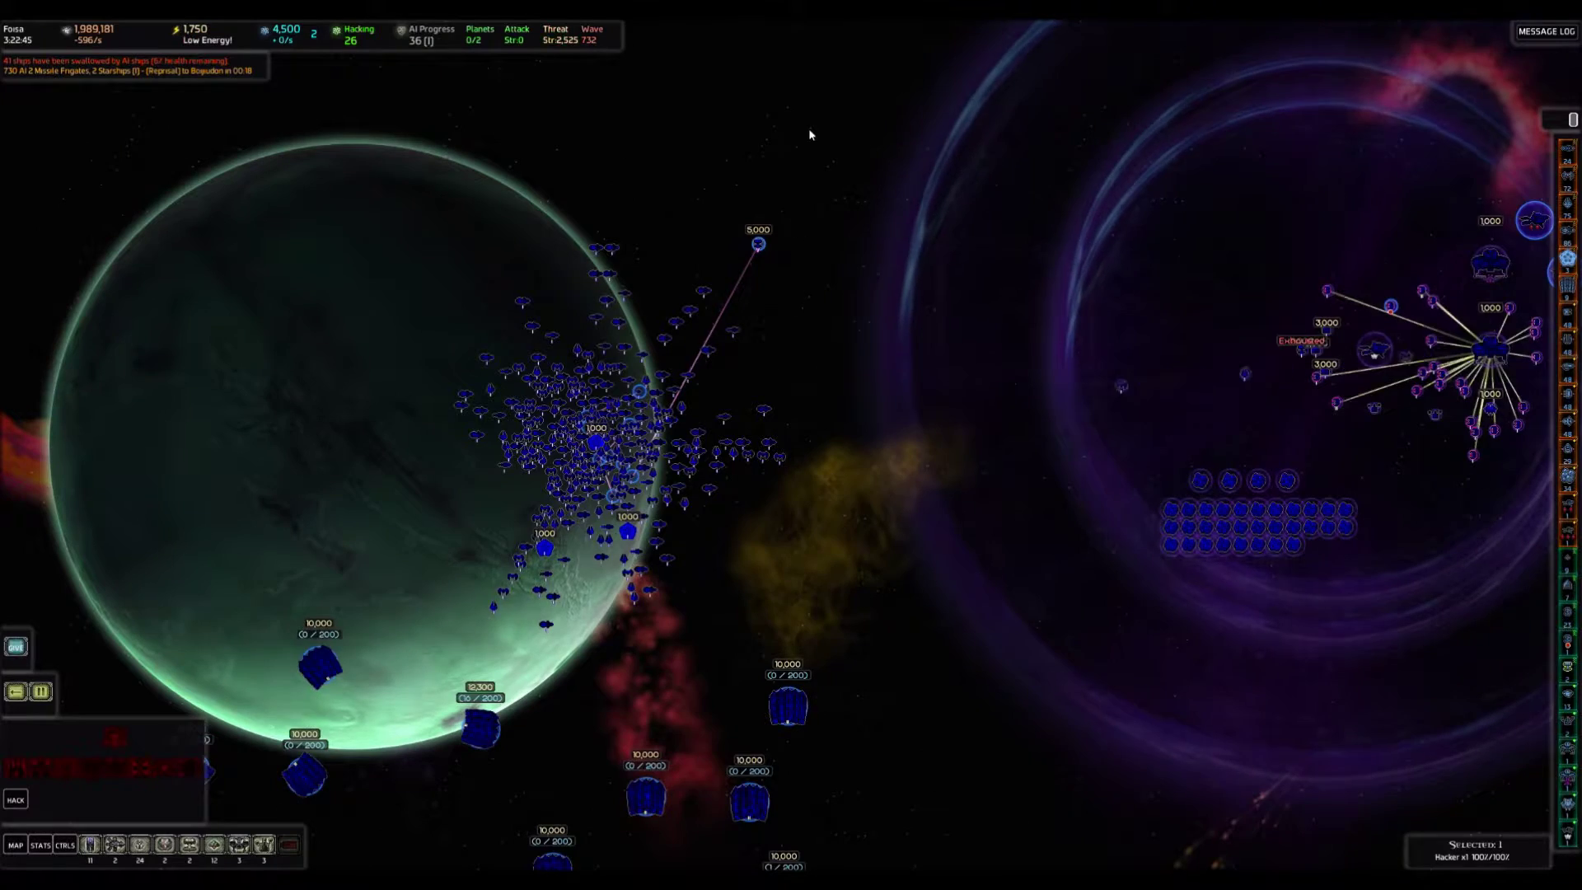
scroll(808, 127, down, 2)
scroll(808, 128, down, 2)
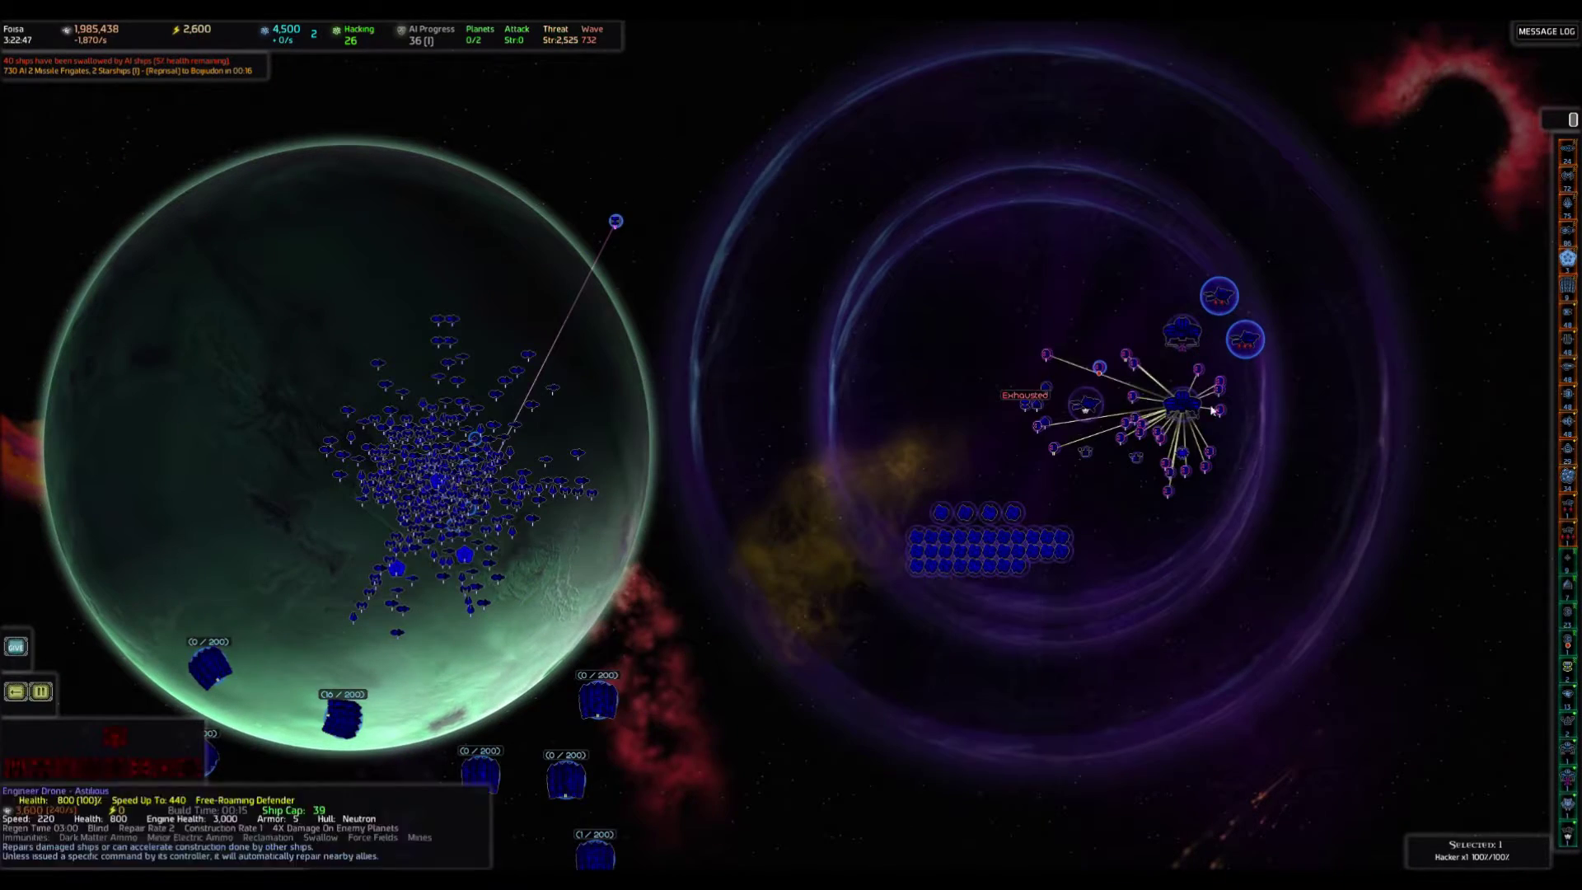
key(Home)
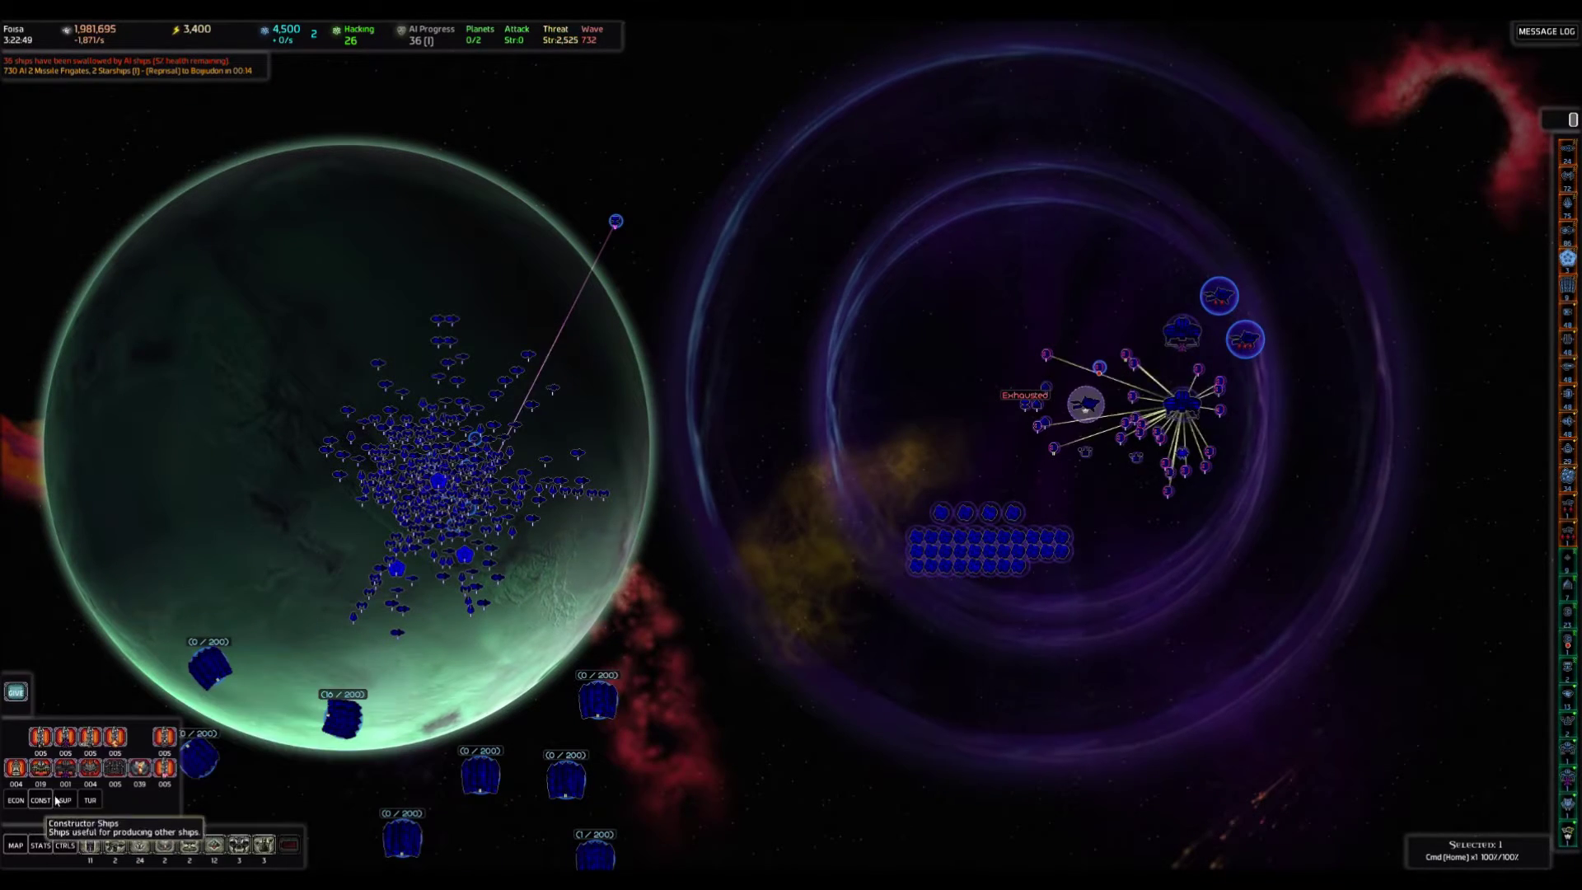
Scrap the Hacker from the ECON list, raising energy to 12,550, and recenter on the fleet.
click(23, 800)
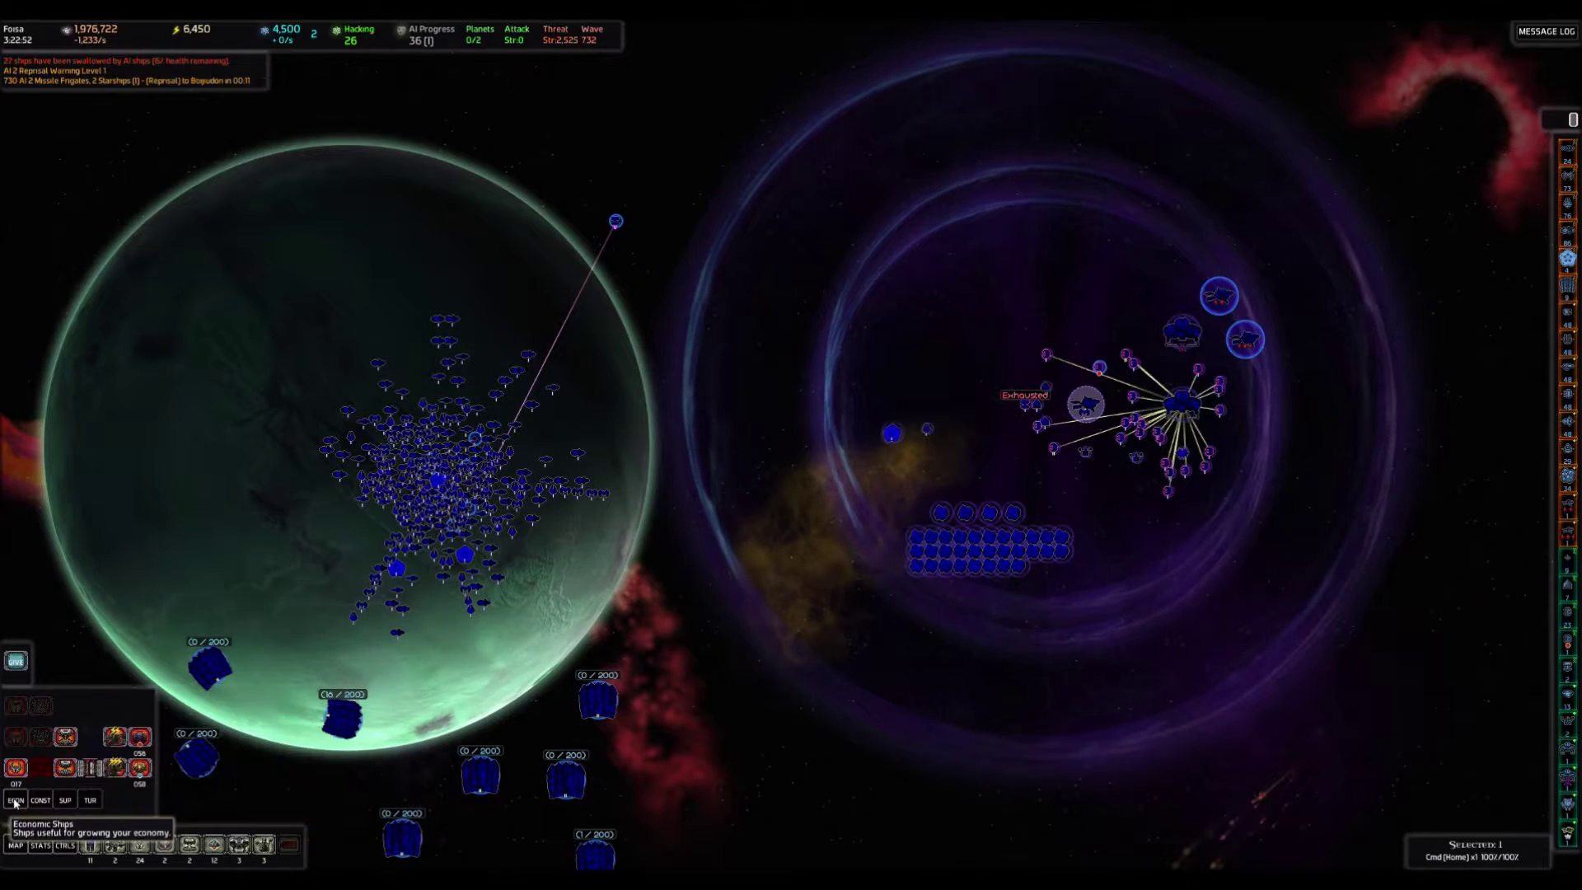
mouse_move(91, 769)
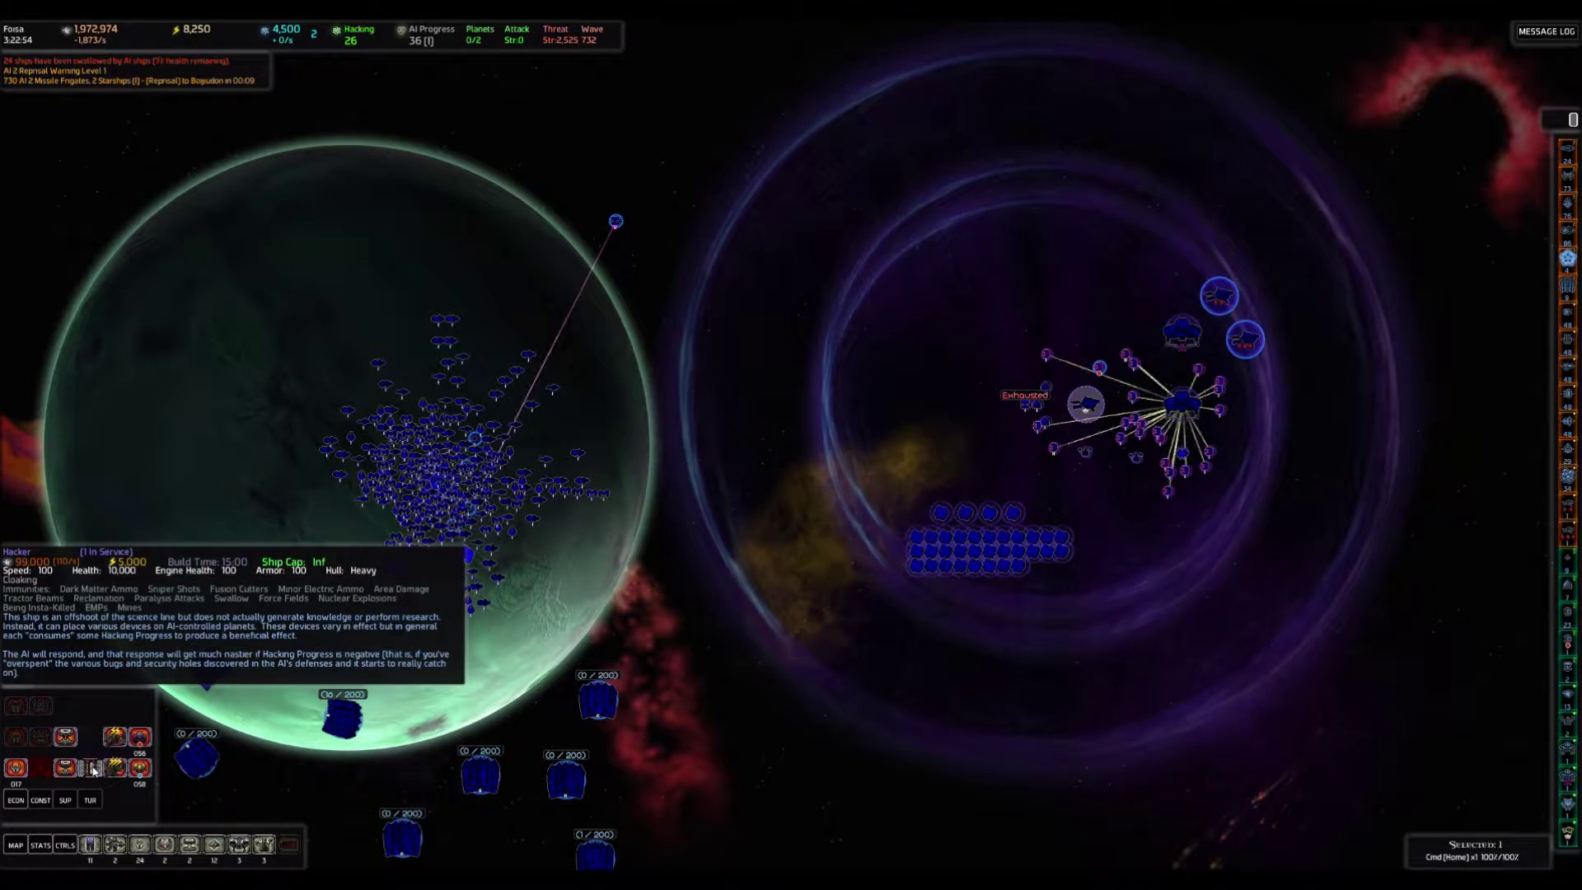
drag(554, 176, 711, 273)
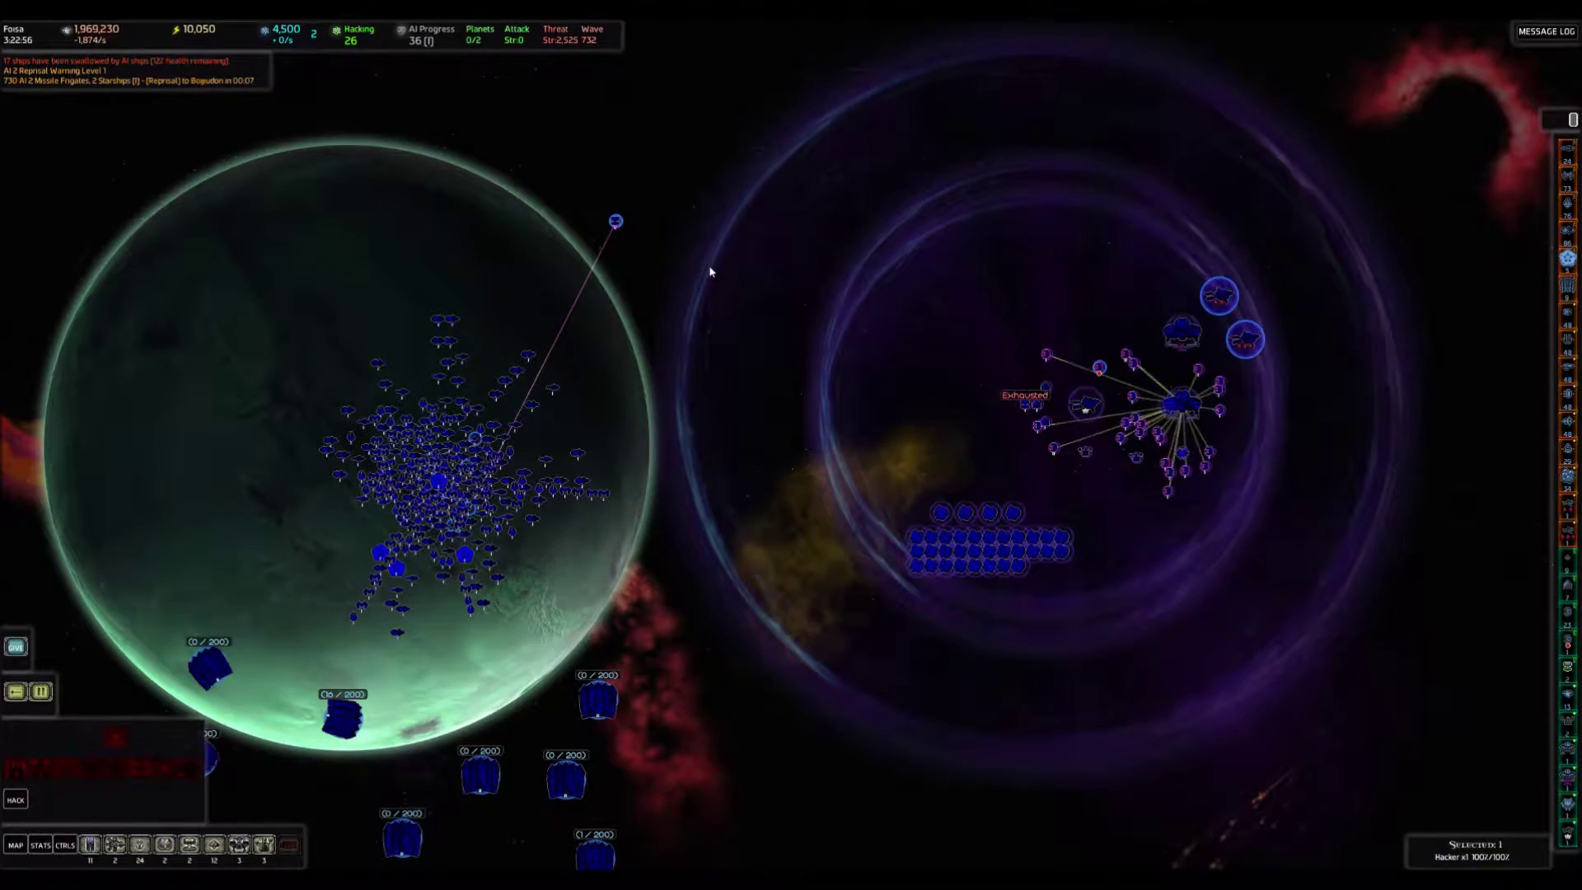
key(Escape)
scroll(739, 341, down, 3)
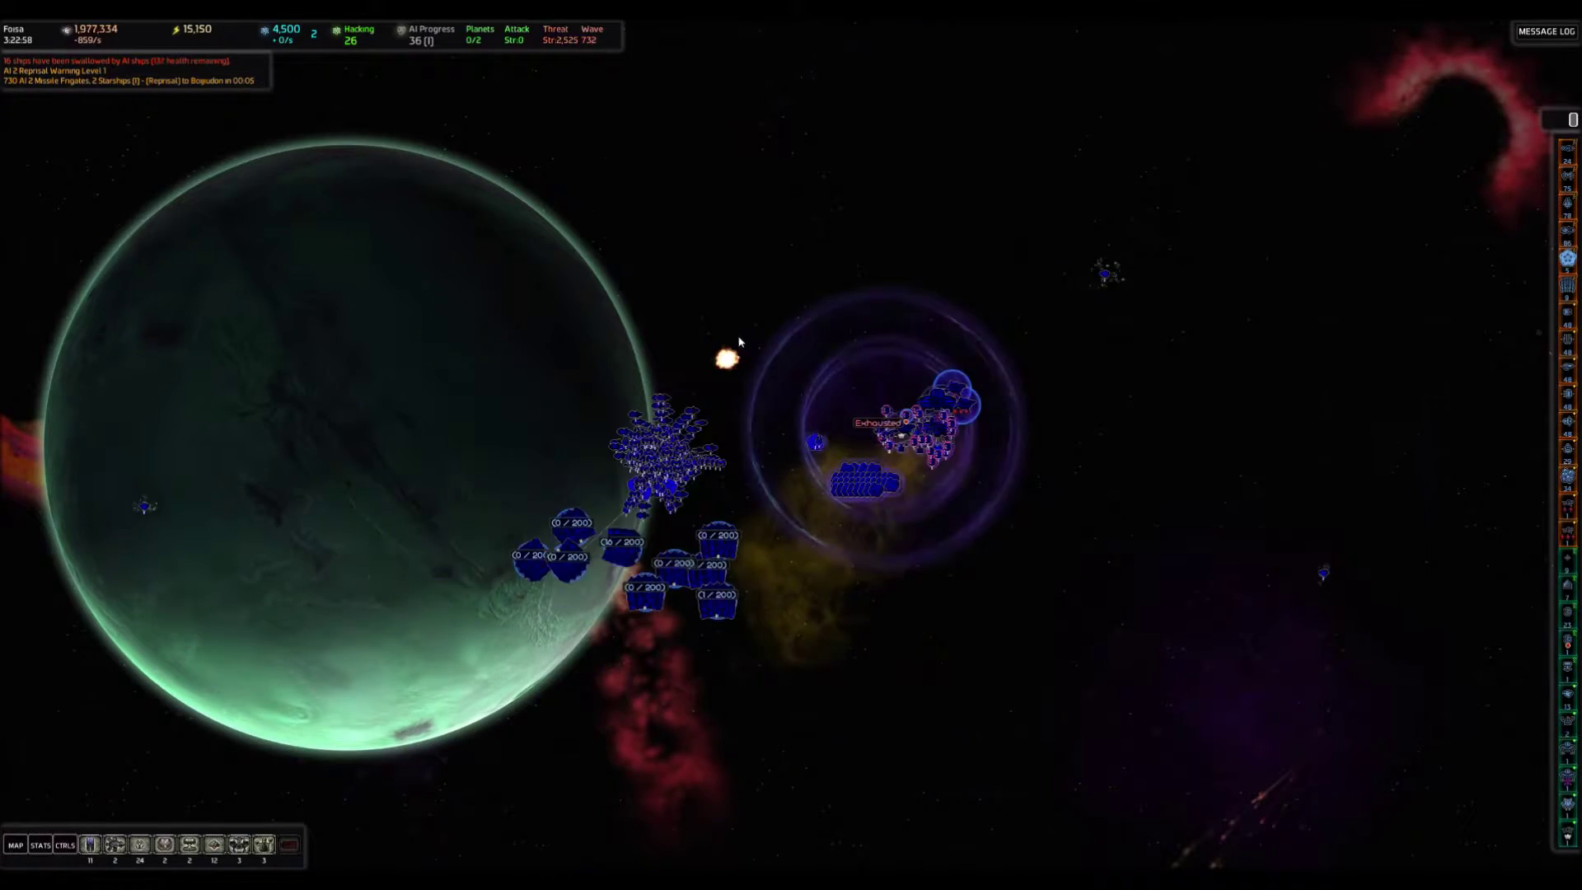
scroll(739, 341, down, 3)
scroll(655, 370, up, 5)
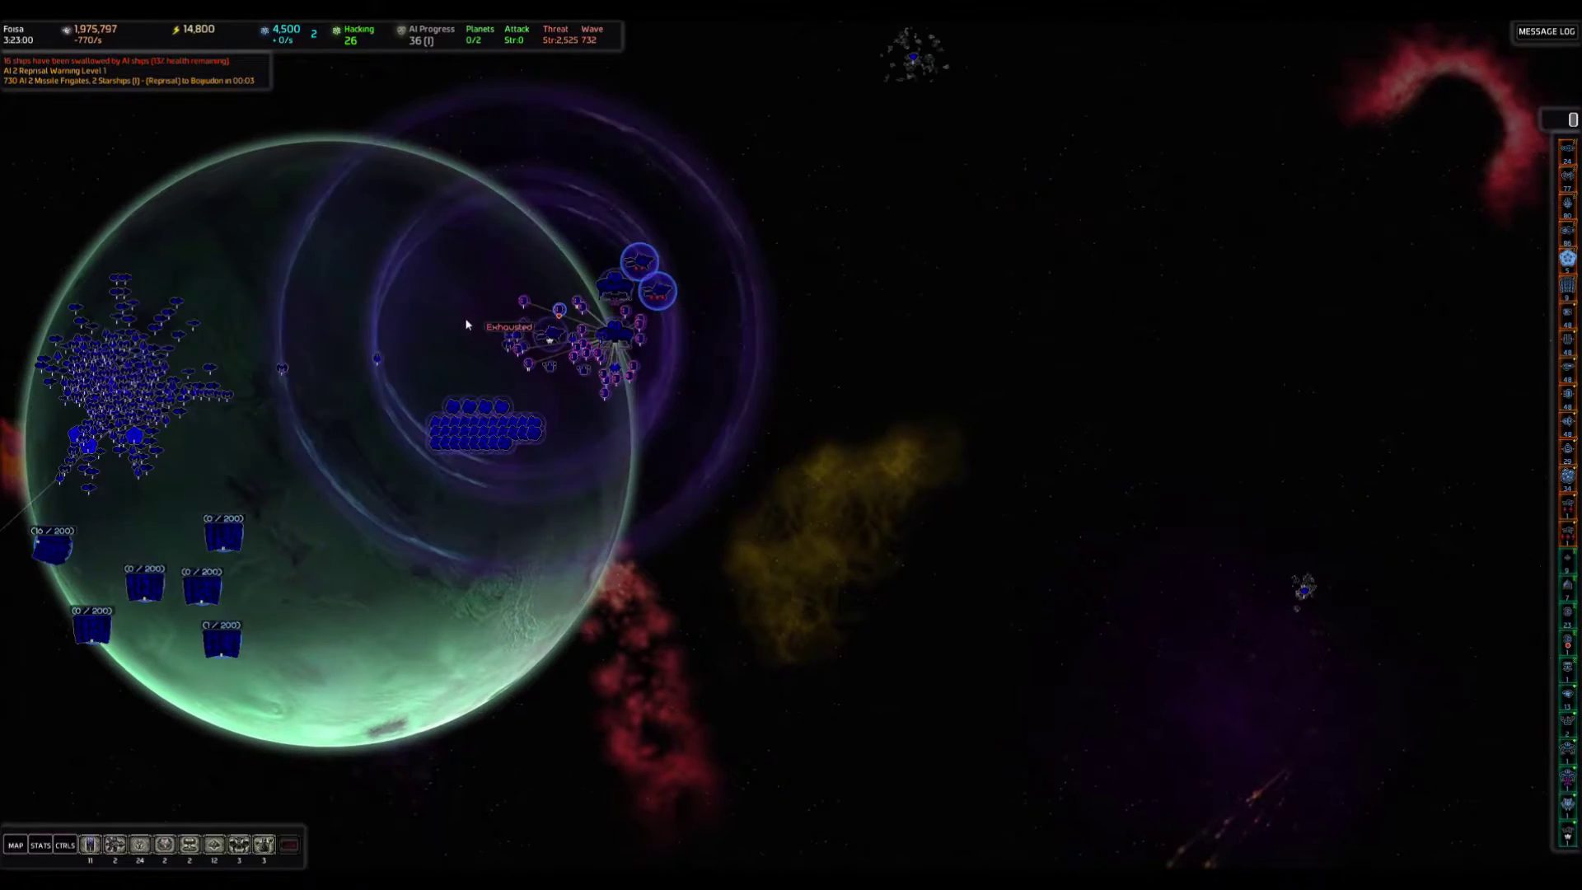
scroll(465, 325, up, 3)
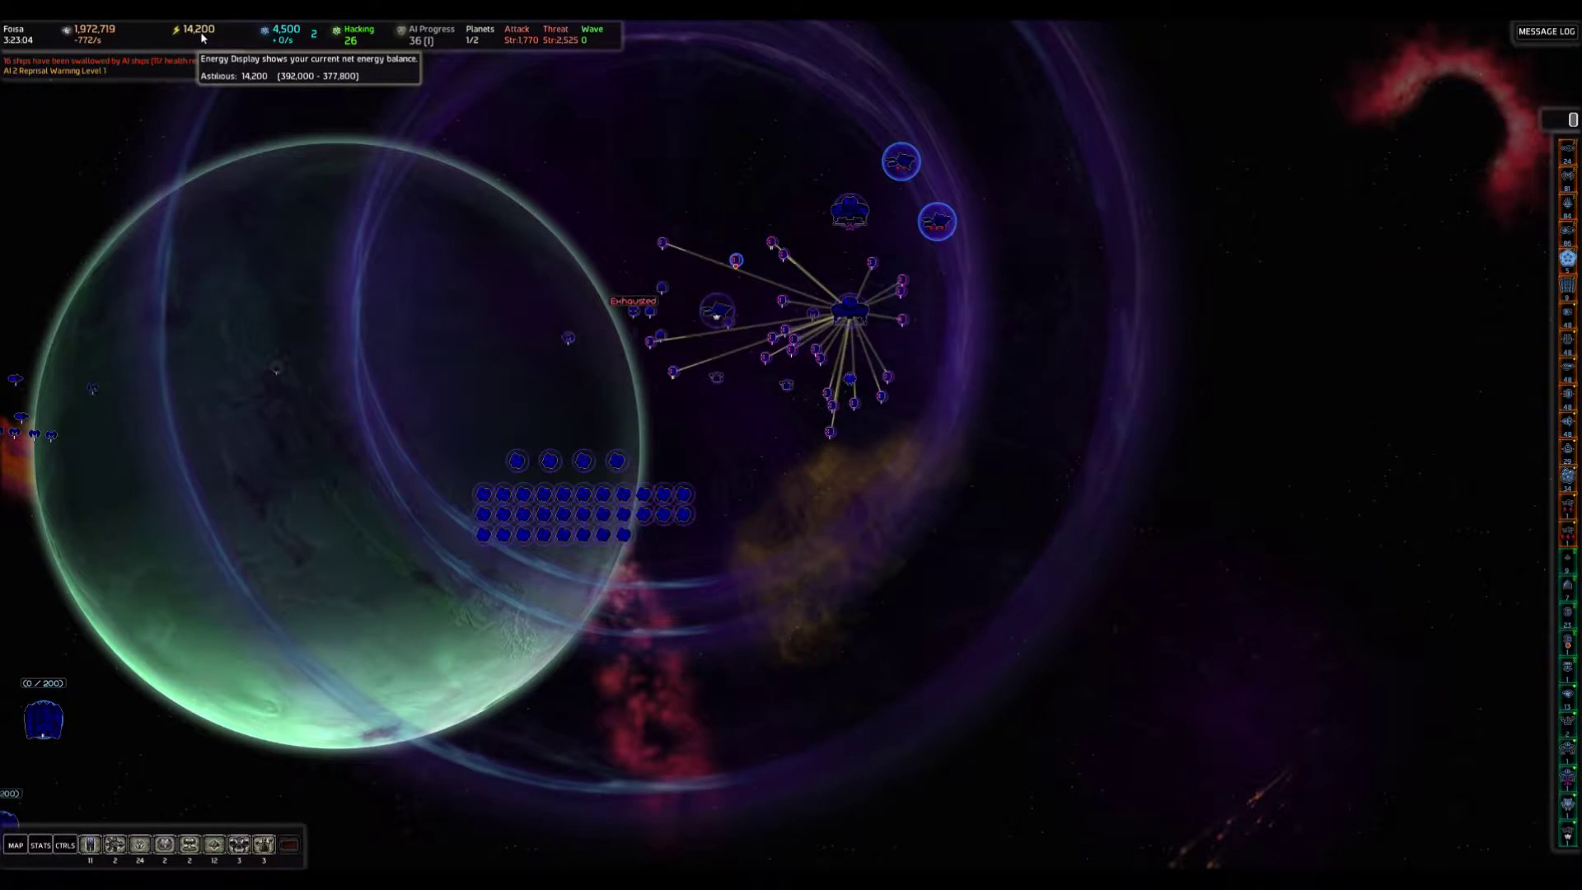
click(851, 311)
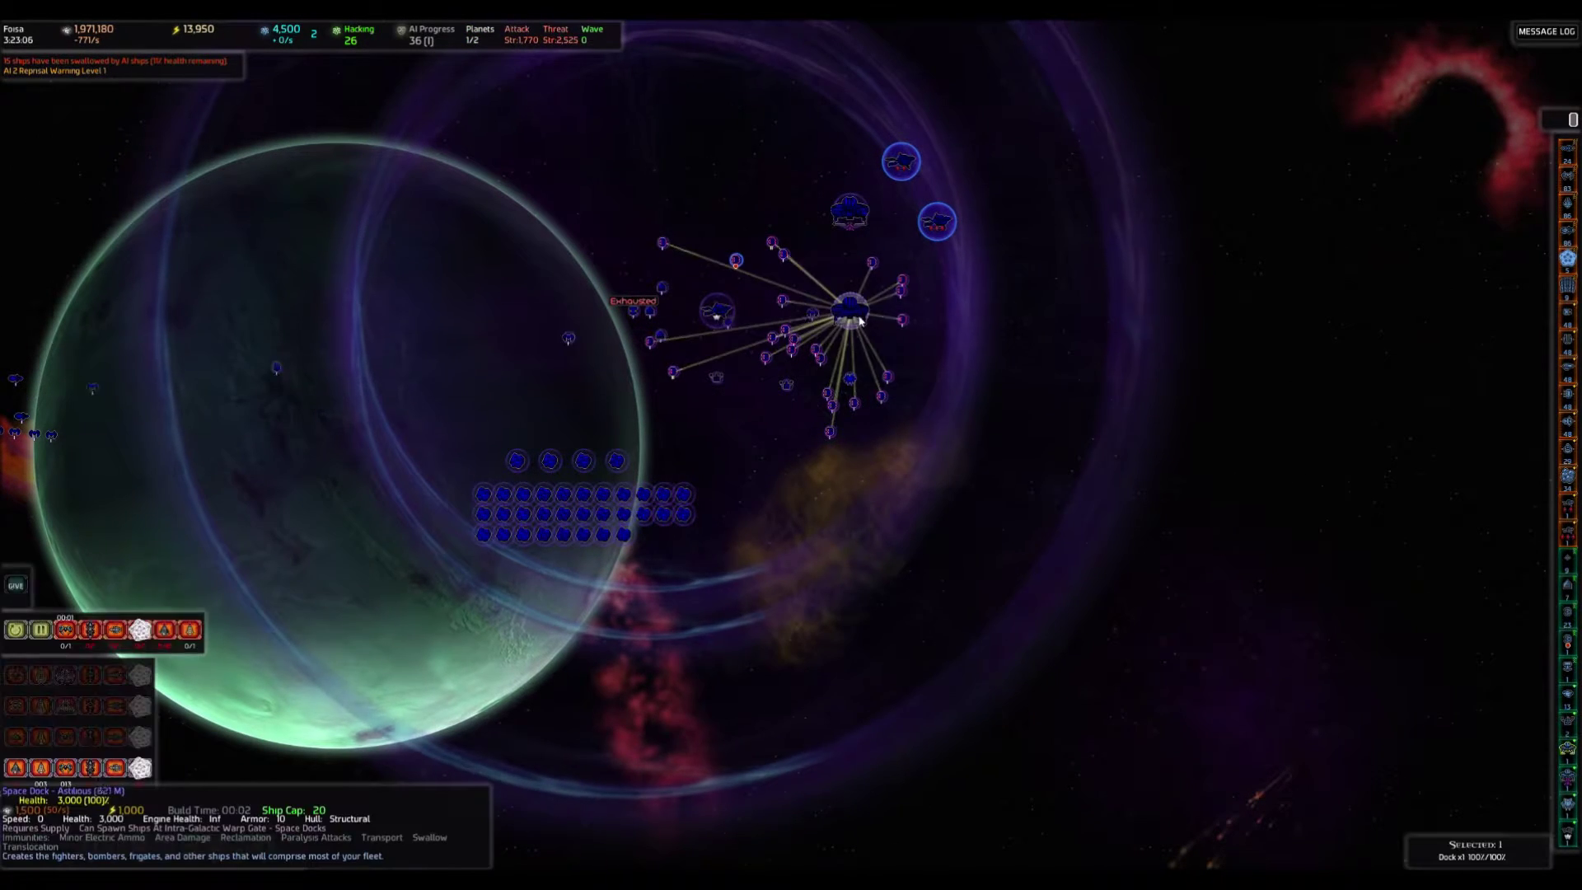
double_click(434, 323)
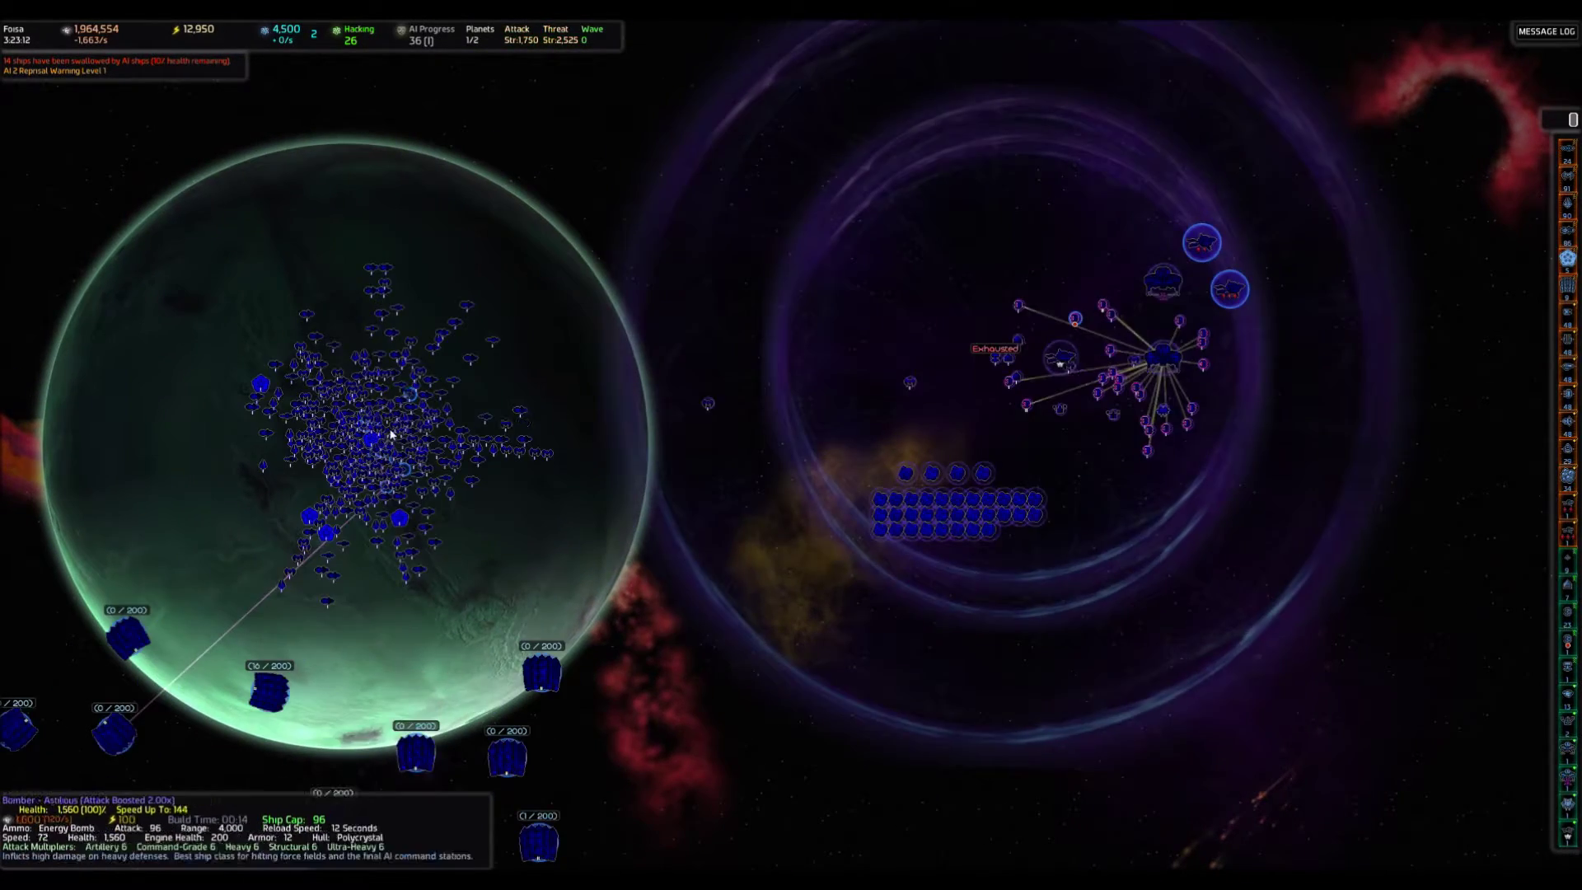
scroll(515, 473, down, 5)
scroll(581, 444, down, 3)
scroll(748, 325, up, 3)
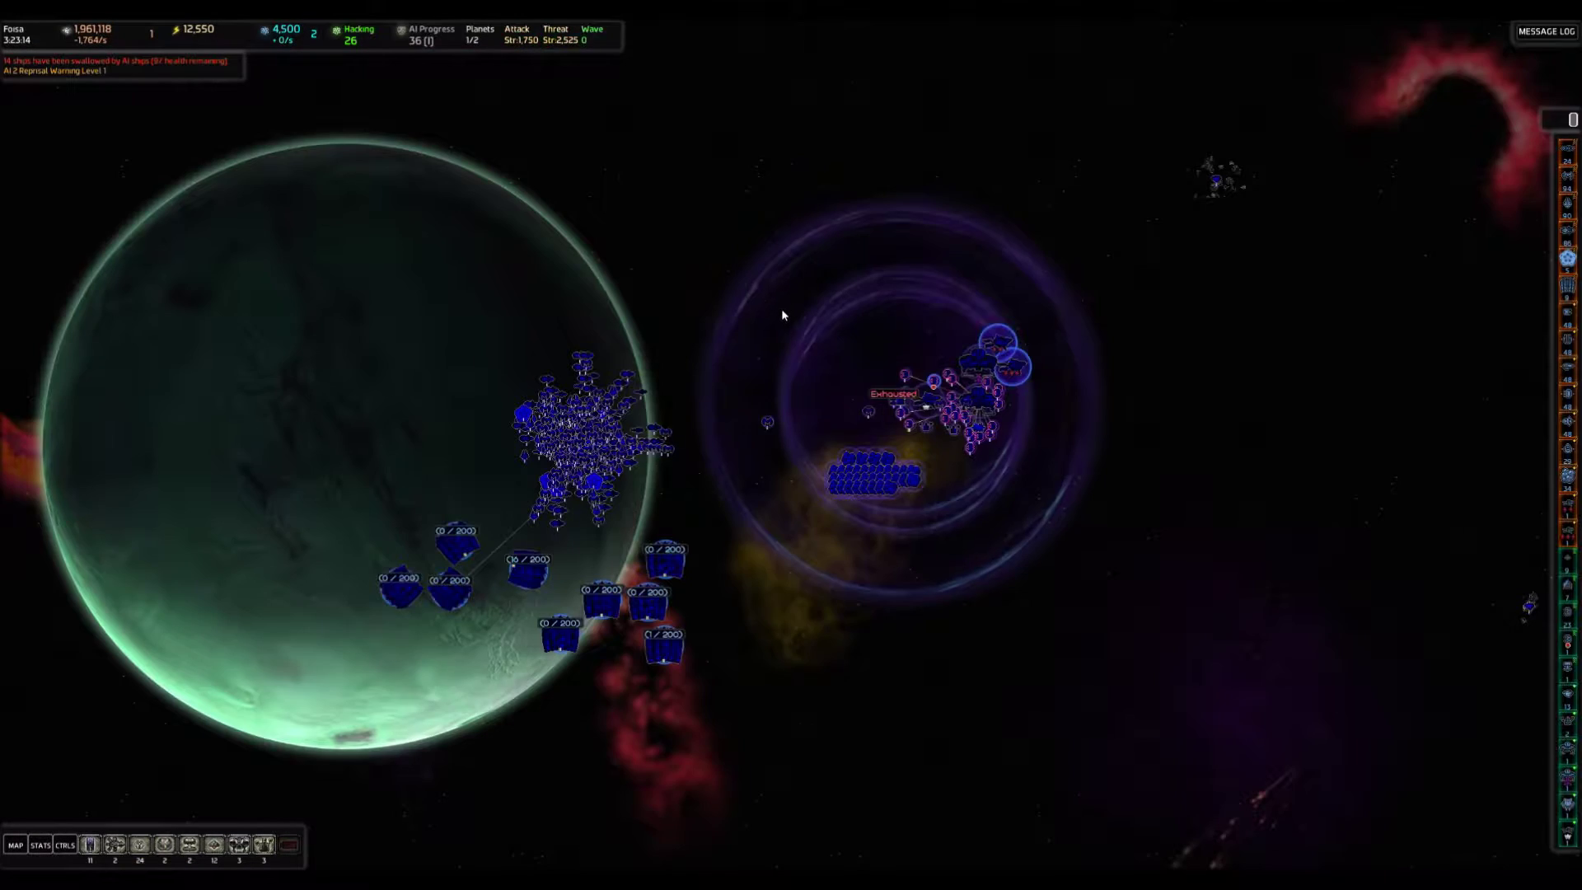
scroll(686, 397, up, 2)
scroll(642, 432, up, 2)
scroll(622, 440, up, 3)
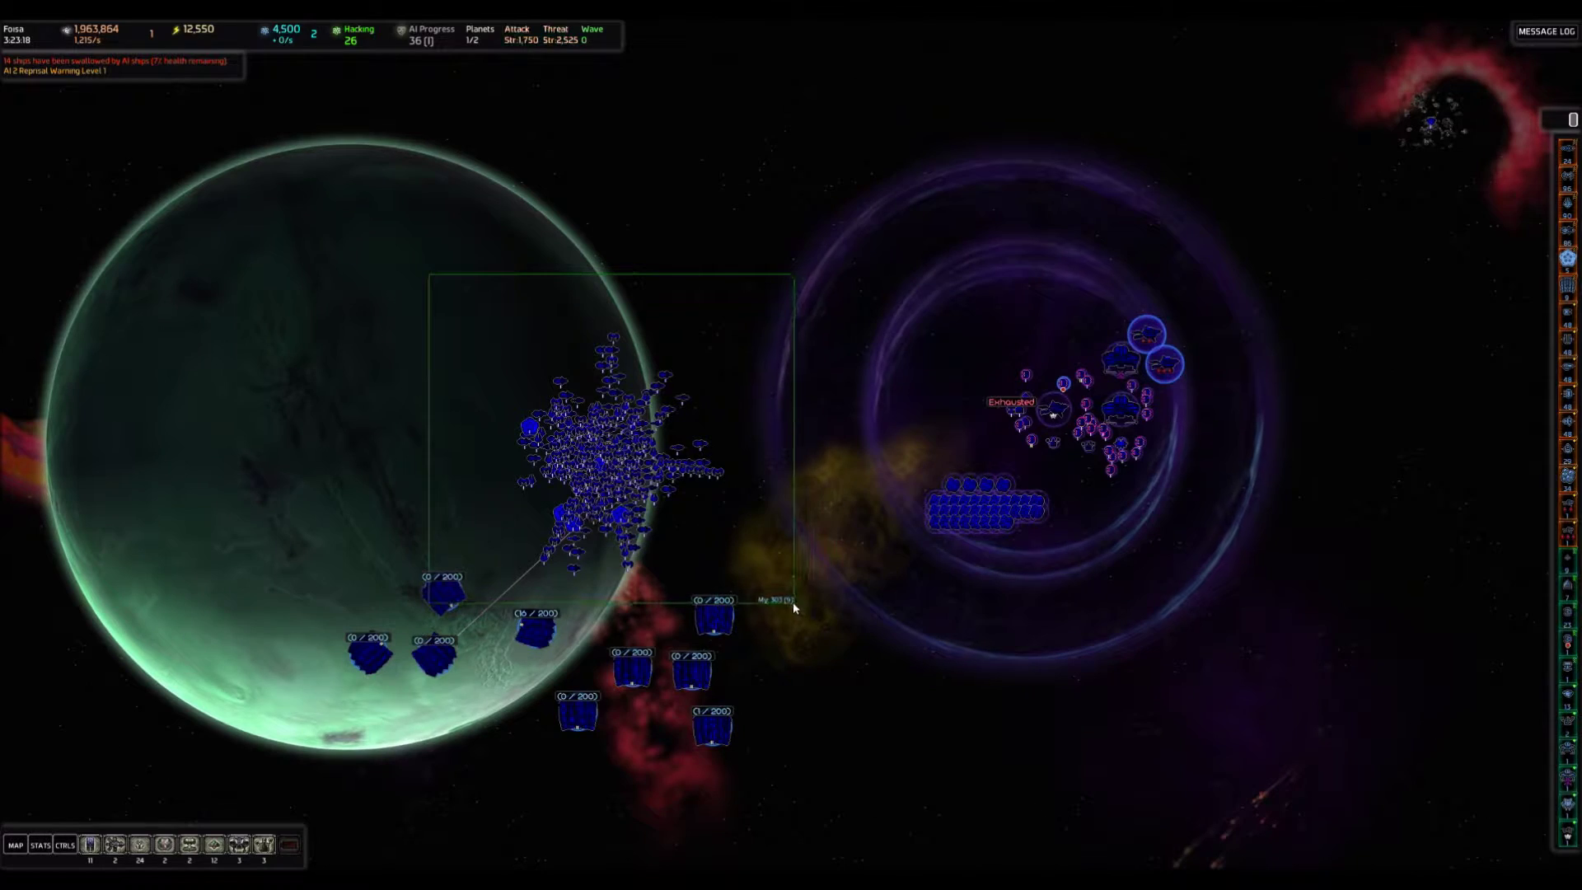
Load the fleet beside the green planet into the assault transports.
drag(428, 272, 791, 602)
right_click(797, 627)
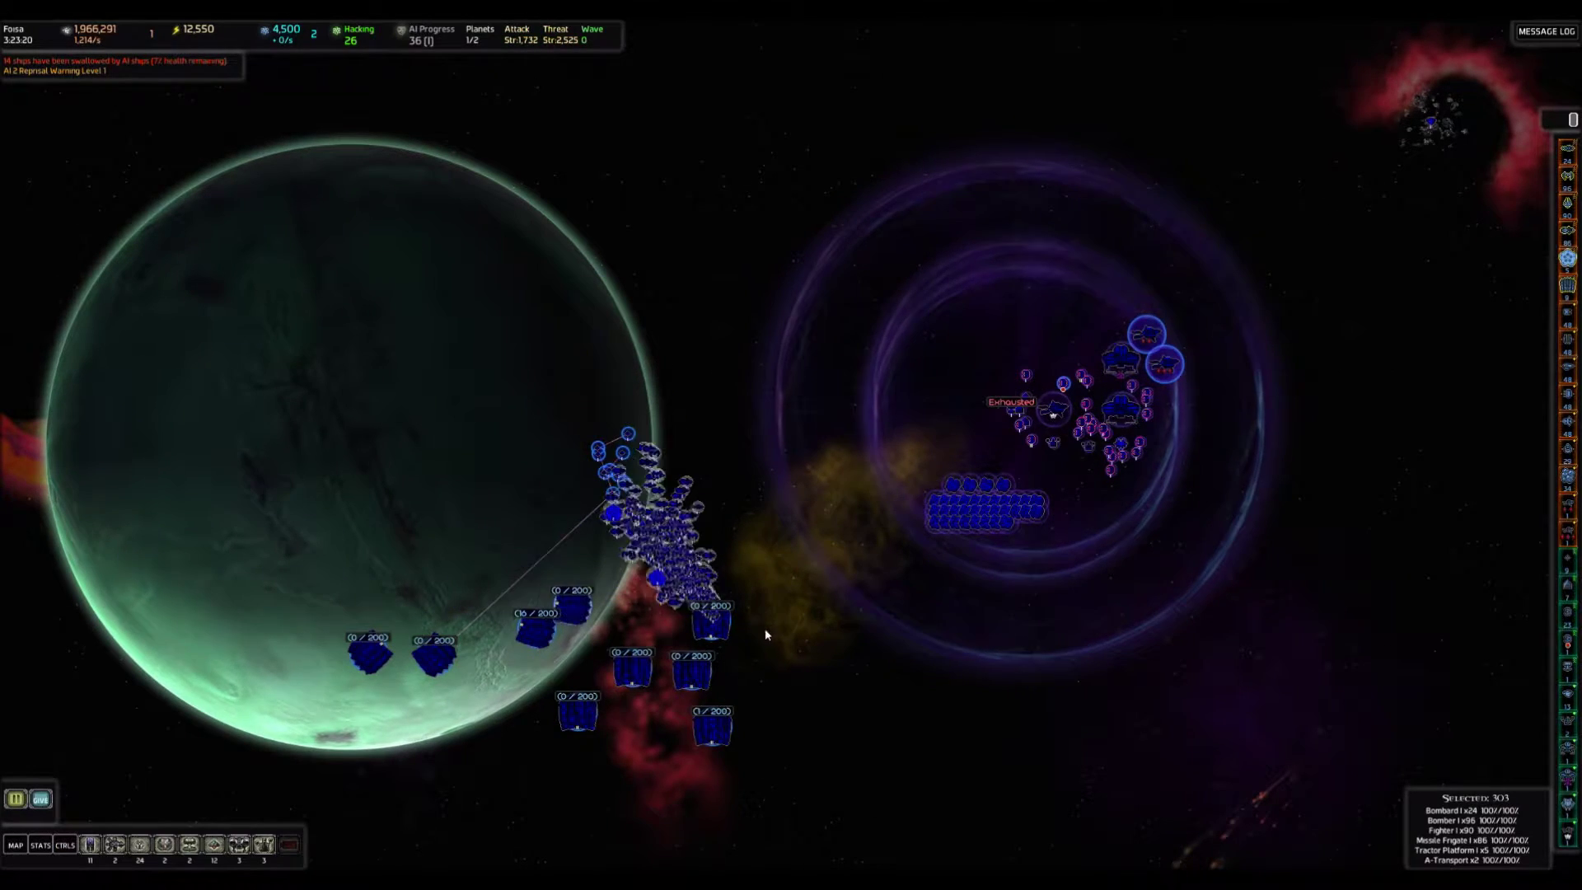
scroll(742, 636, up, 1)
key(u)
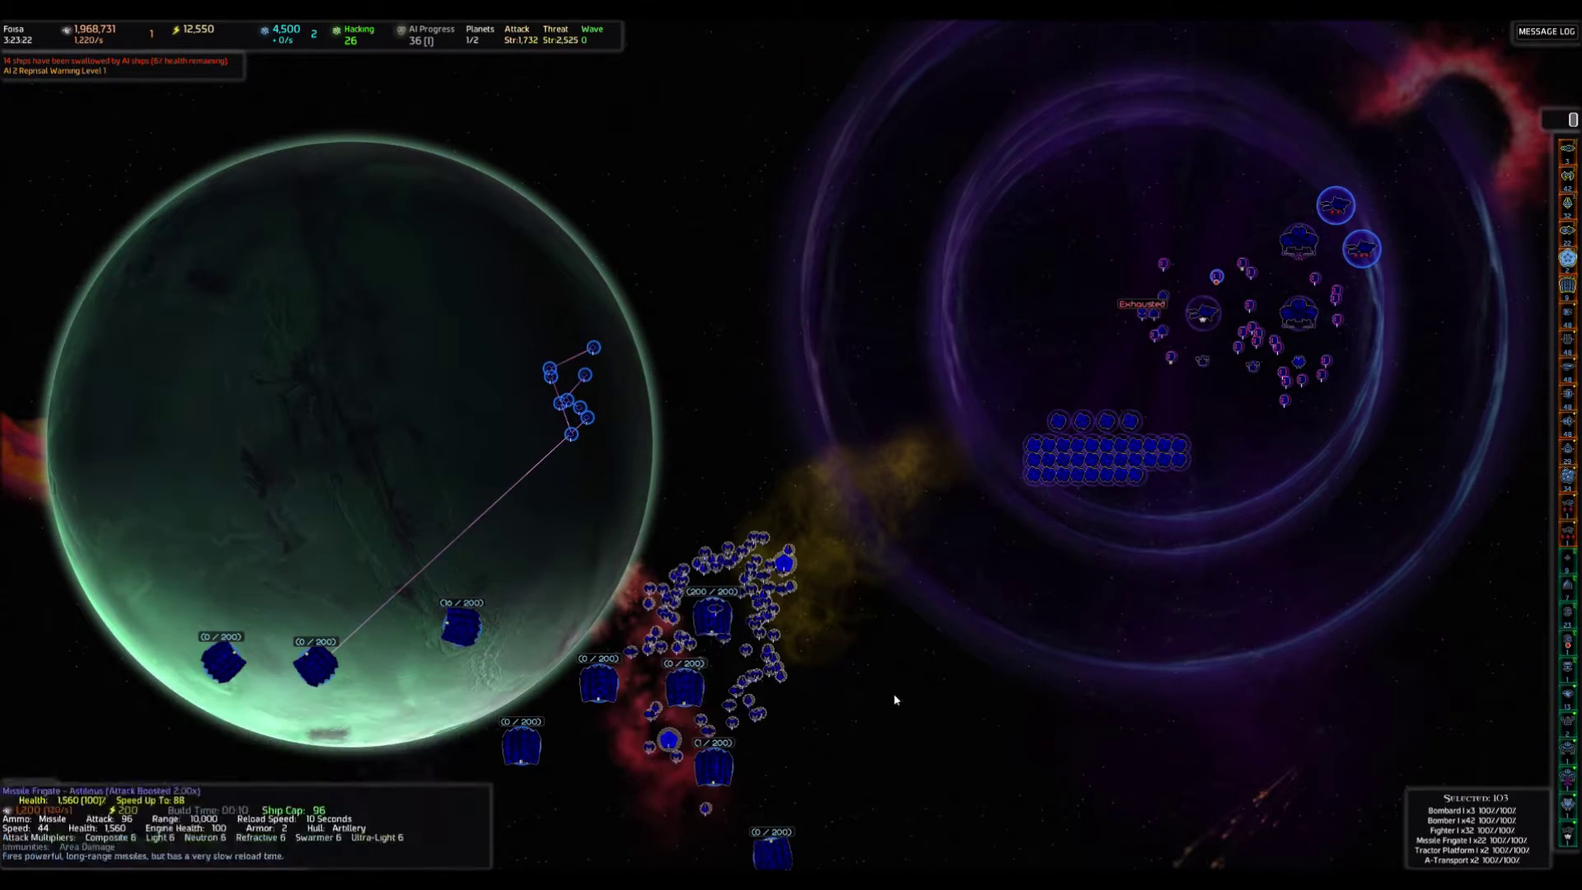
click(812, 702)
scroll(735, 570, down, 5)
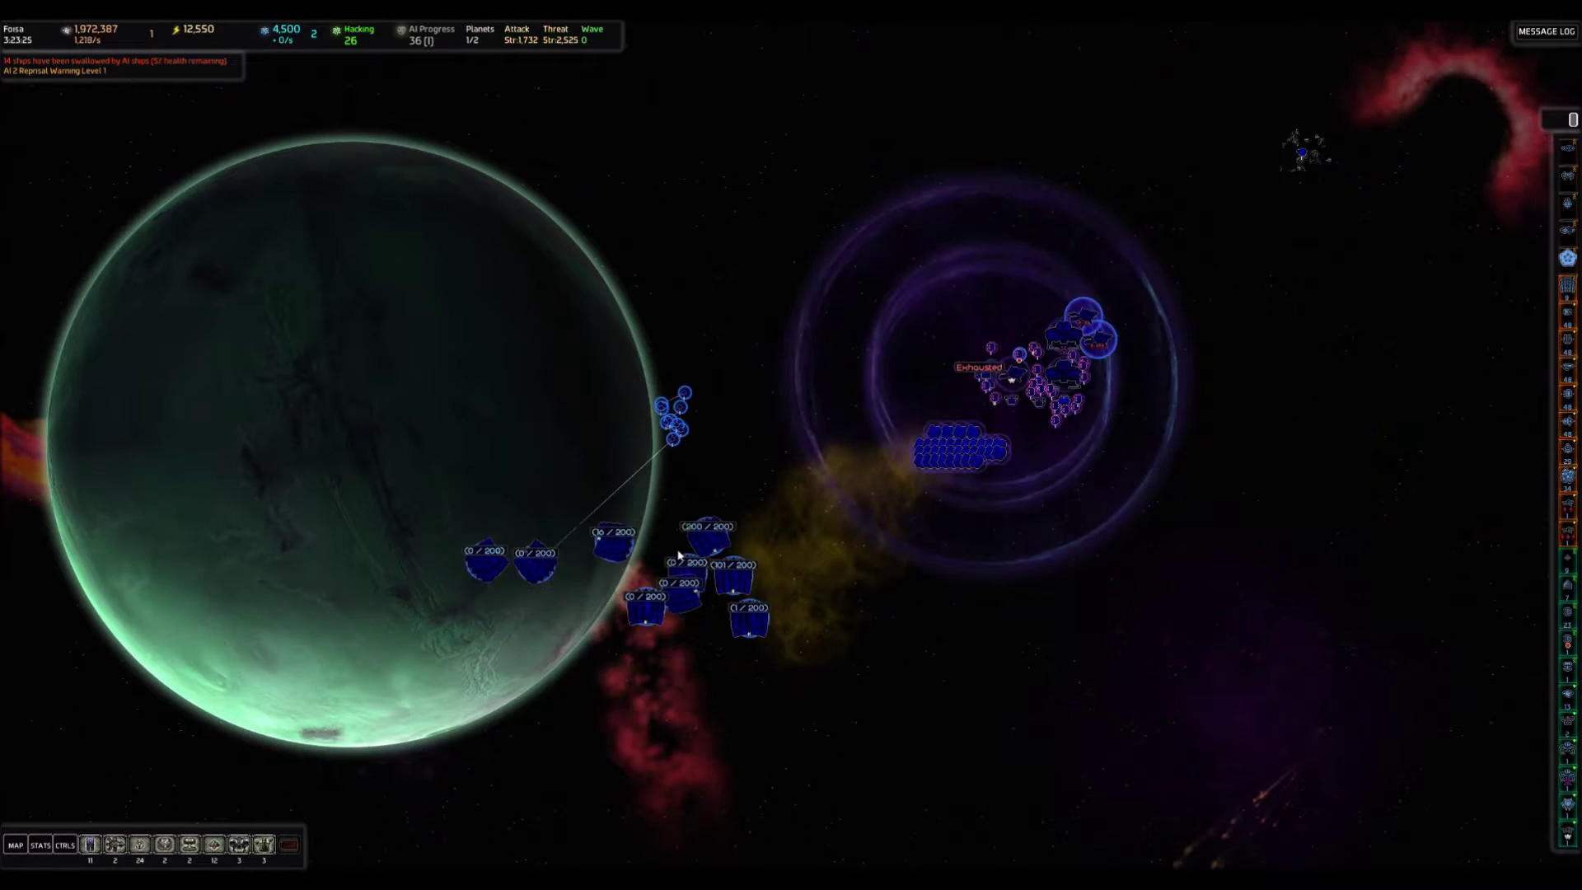
key(Tab)
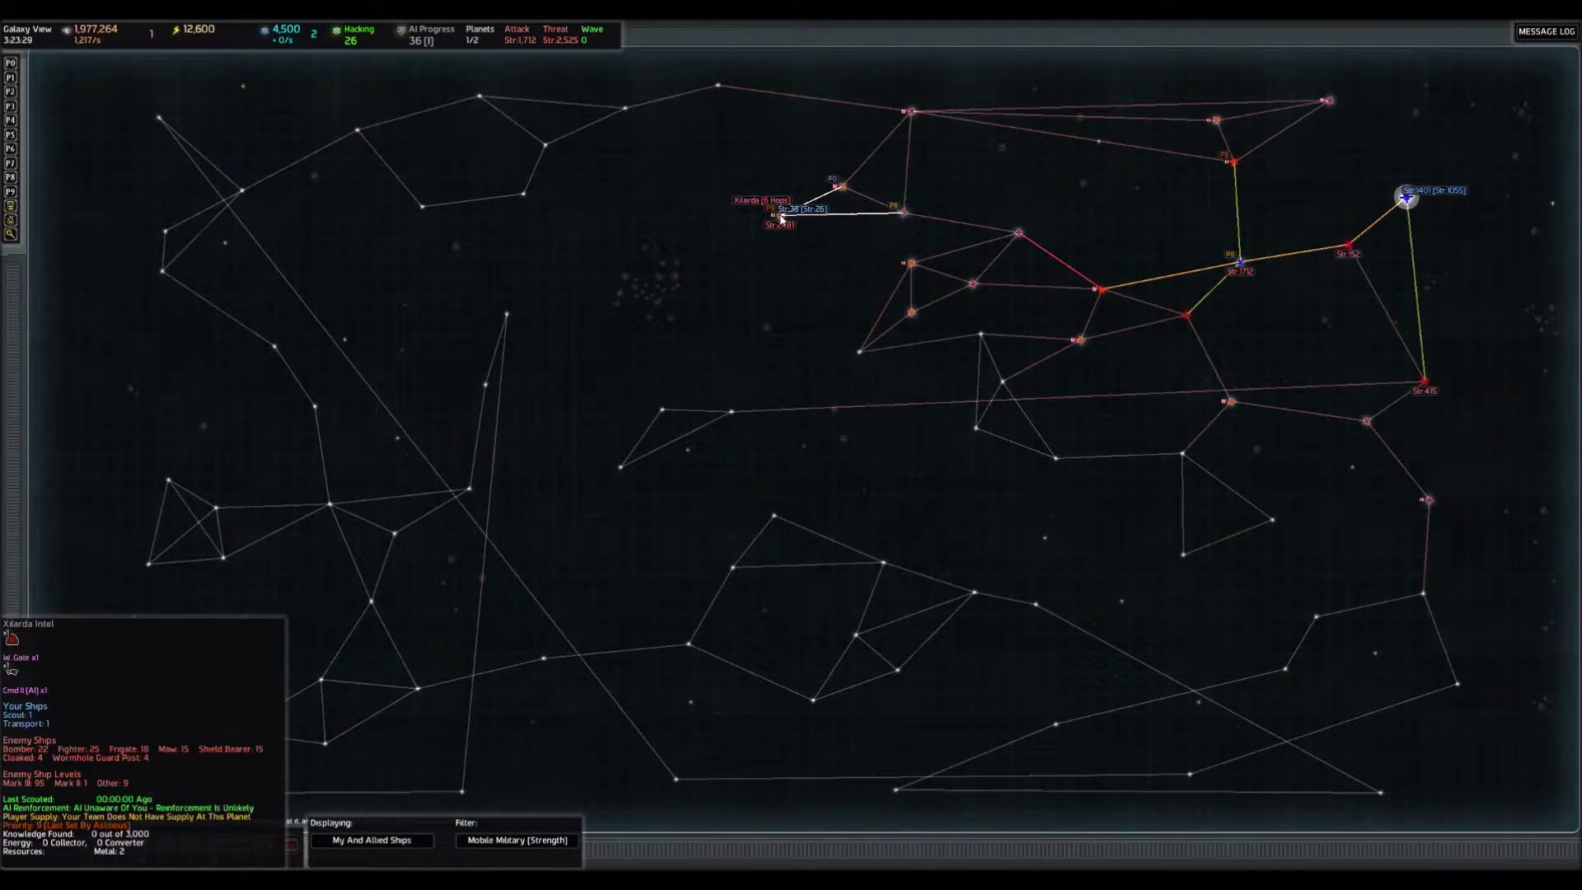
Survey the enemy ship clusters at Bogudon, then switch to the Chrmic system.
key(Tab)
scroll(746, 491, up, 5)
drag(463, 285, 786, 555)
scroll(786, 554, down, 8)
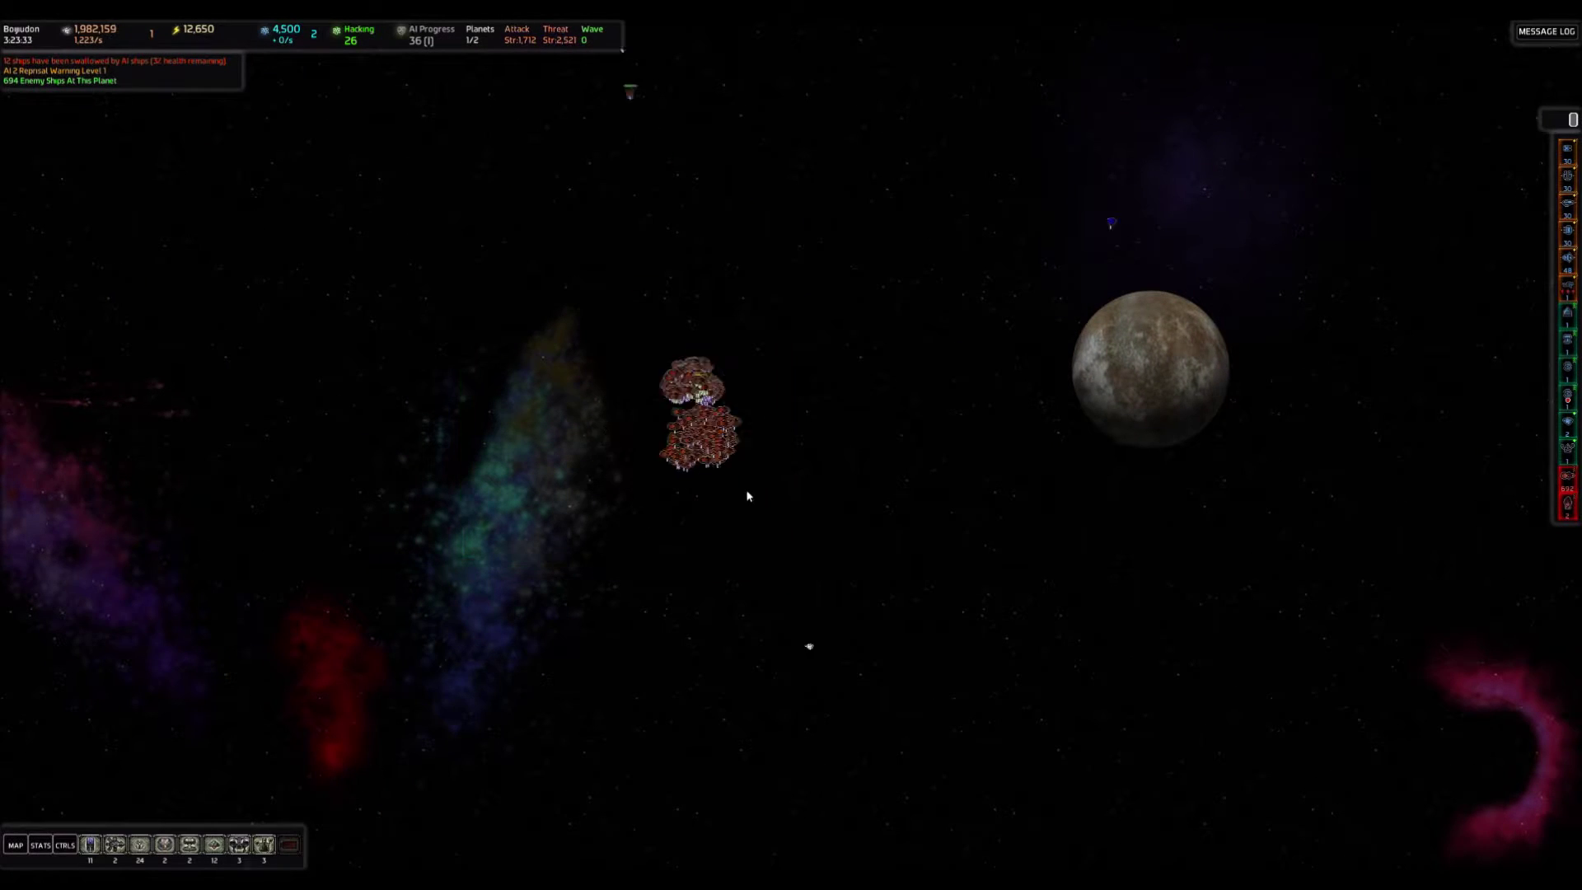
scroll(812, 225, down, 2)
scroll(792, 371, up, 2)
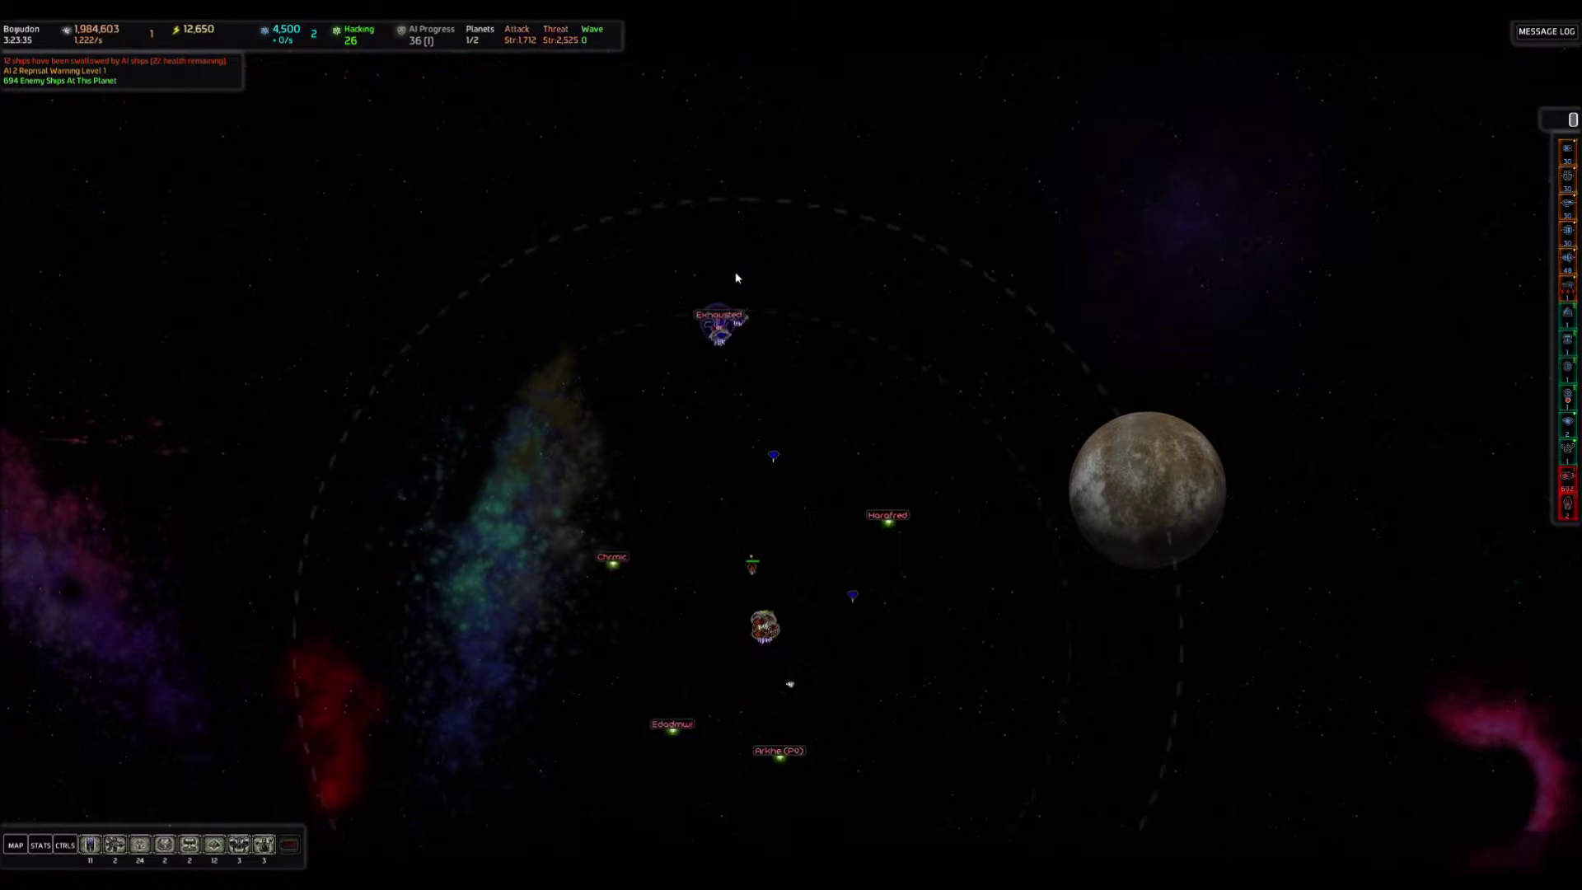
drag(674, 483, 850, 667)
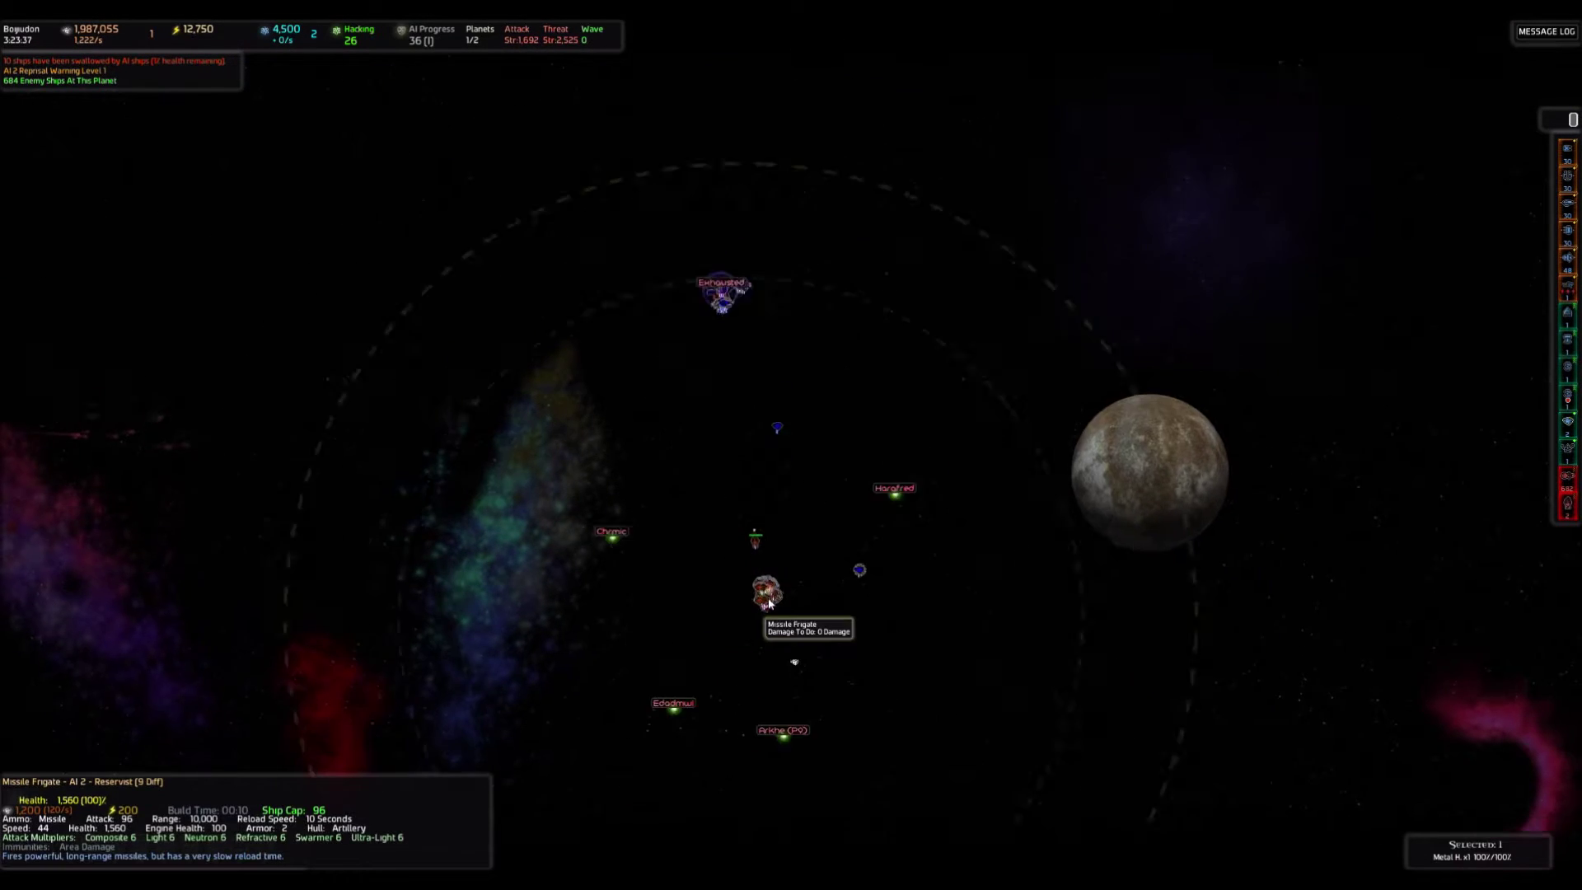
scroll(791, 494, up, 5)
scroll(800, 476, down, 6)
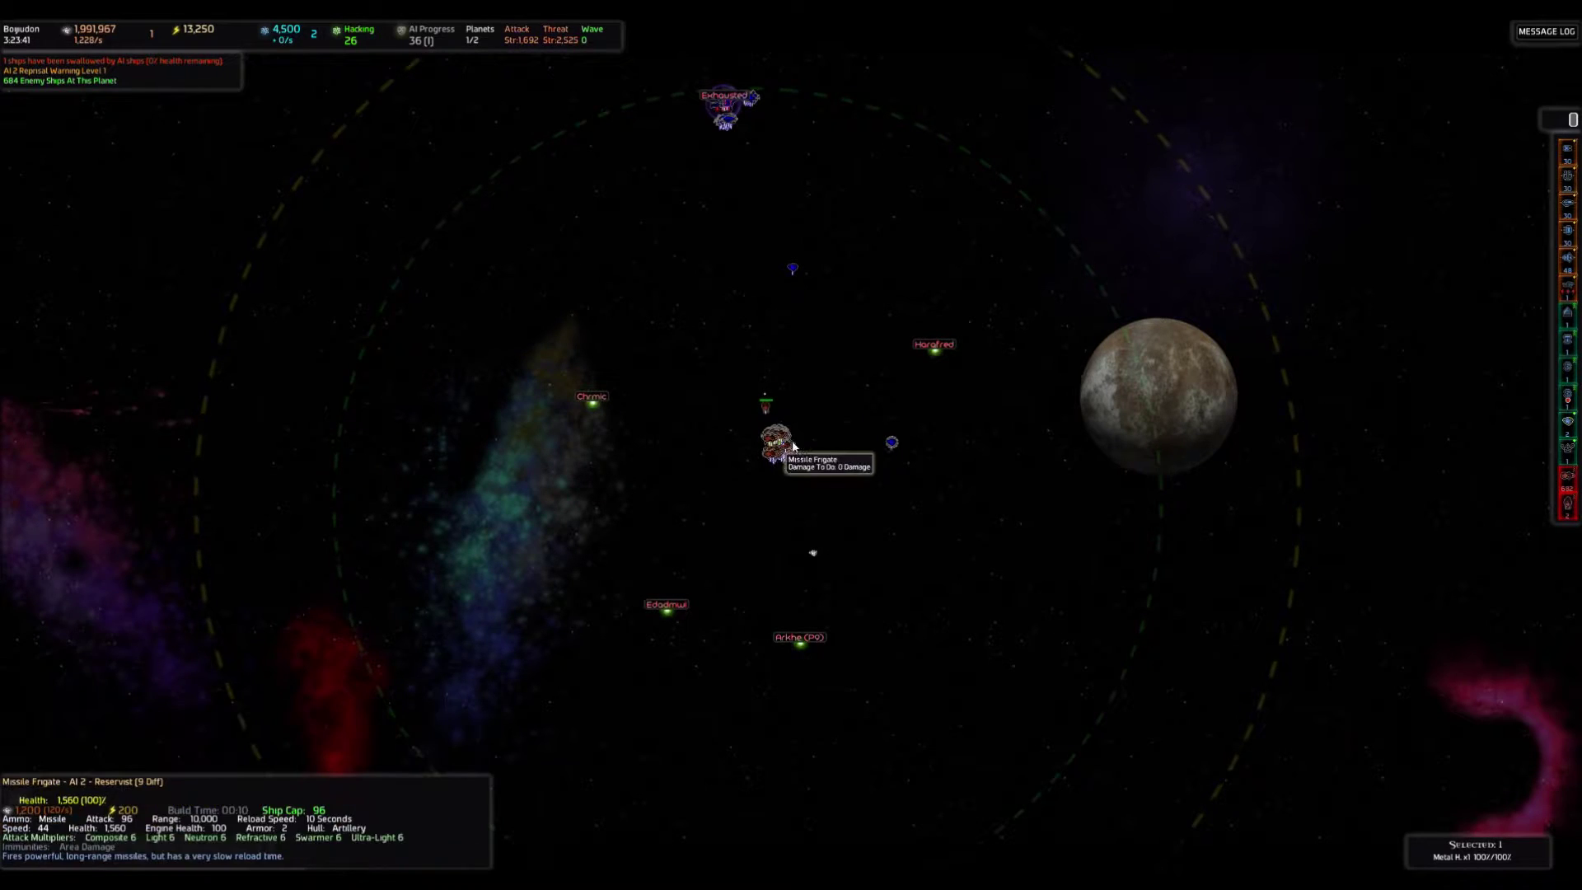
drag(711, 383, 842, 505)
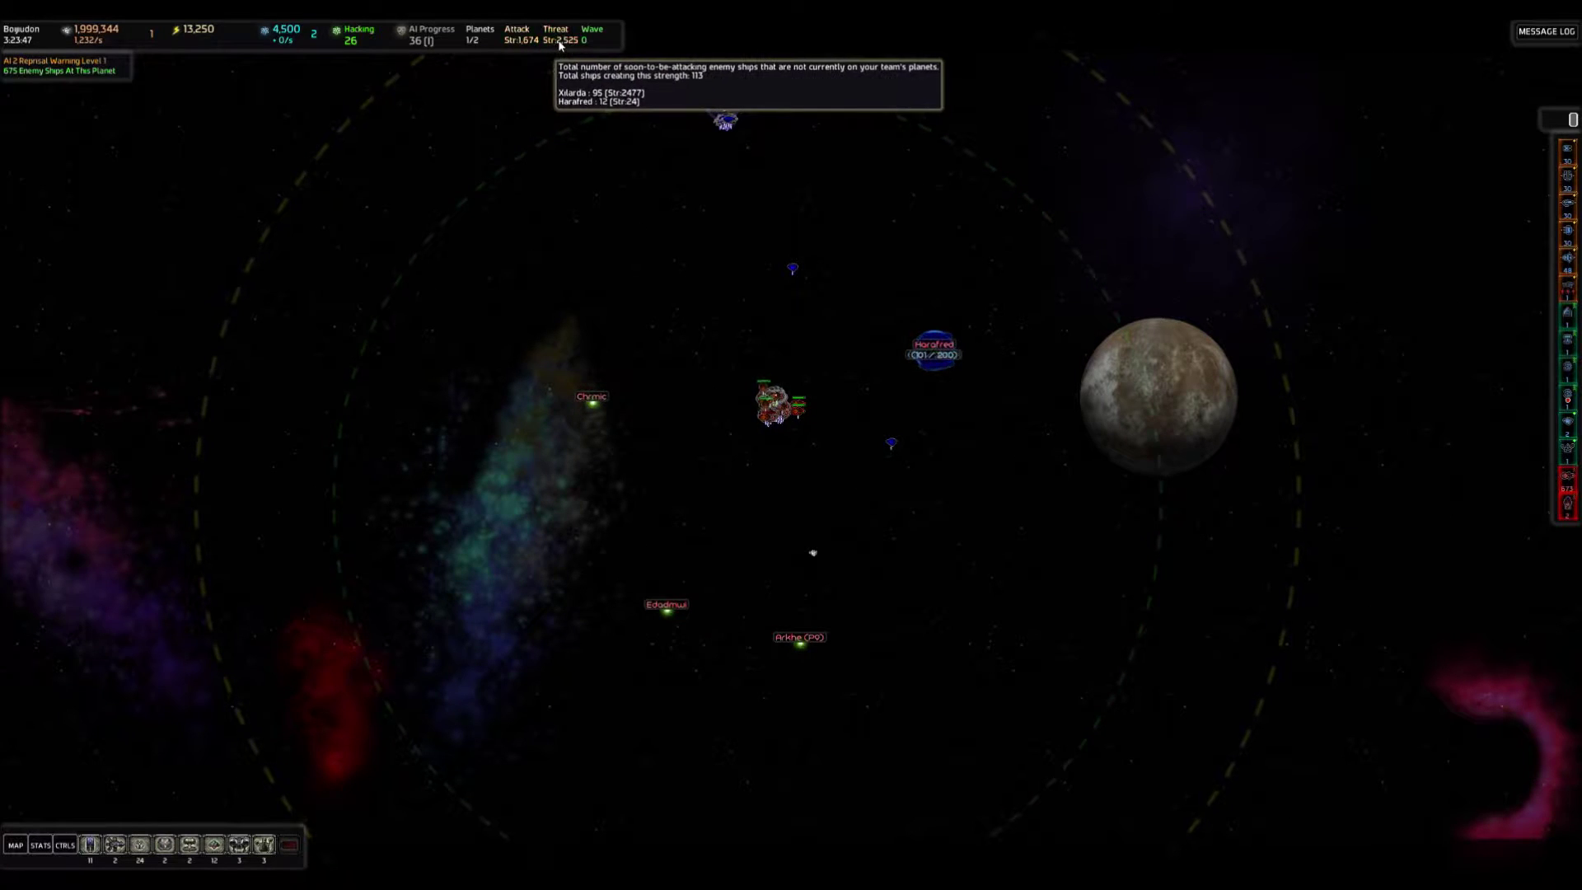
scroll(906, 364, up, 4)
scroll(766, 288, up, 2)
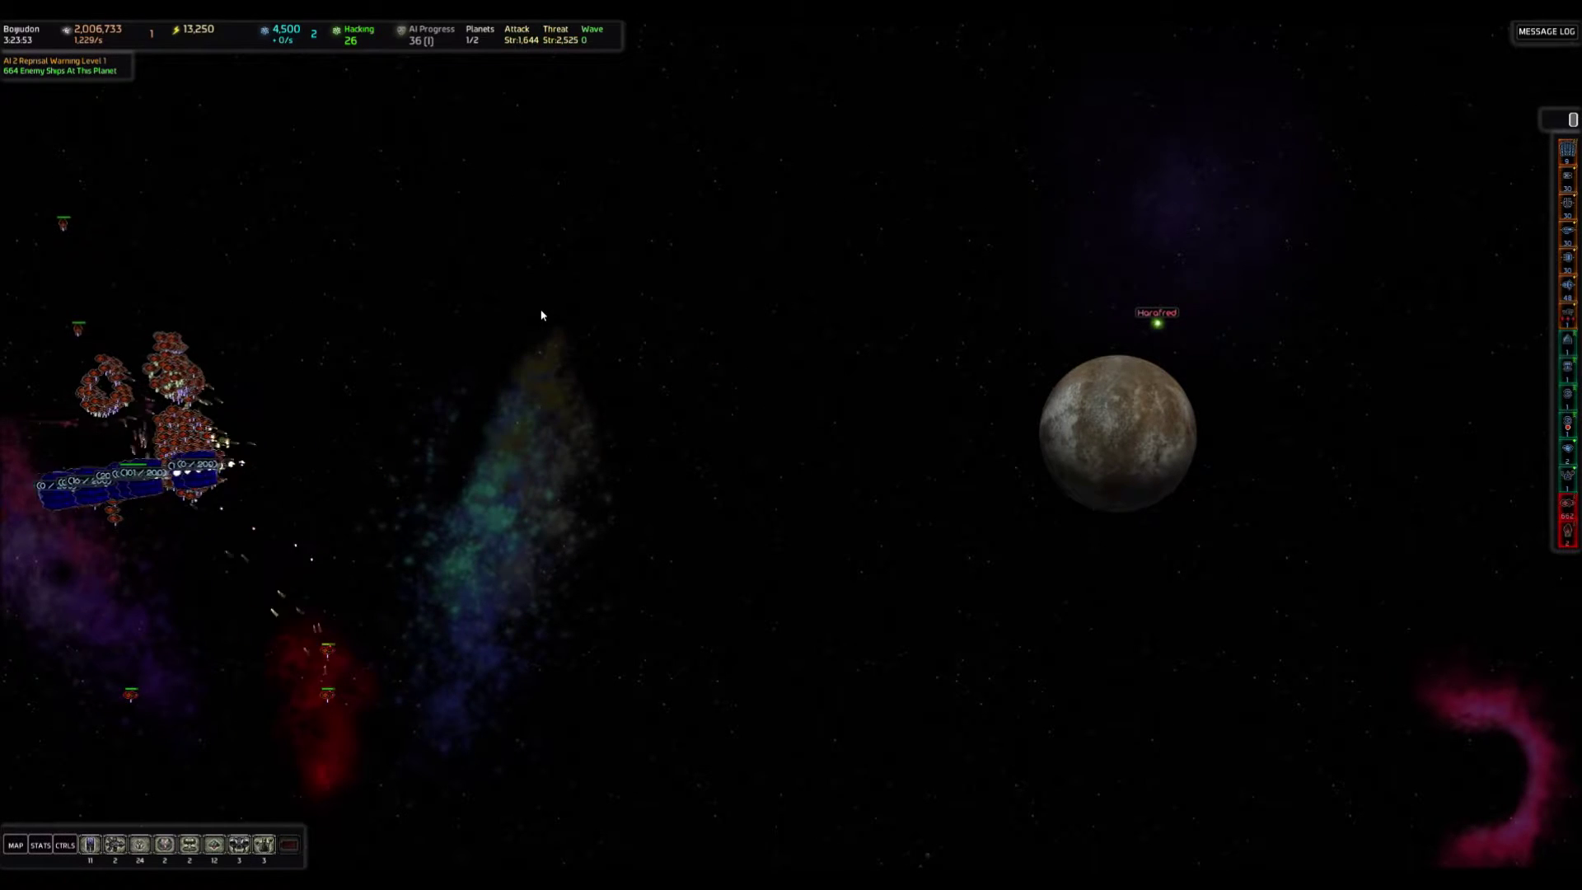
scroll(540, 316, down, 5)
scroll(659, 463, up, 4)
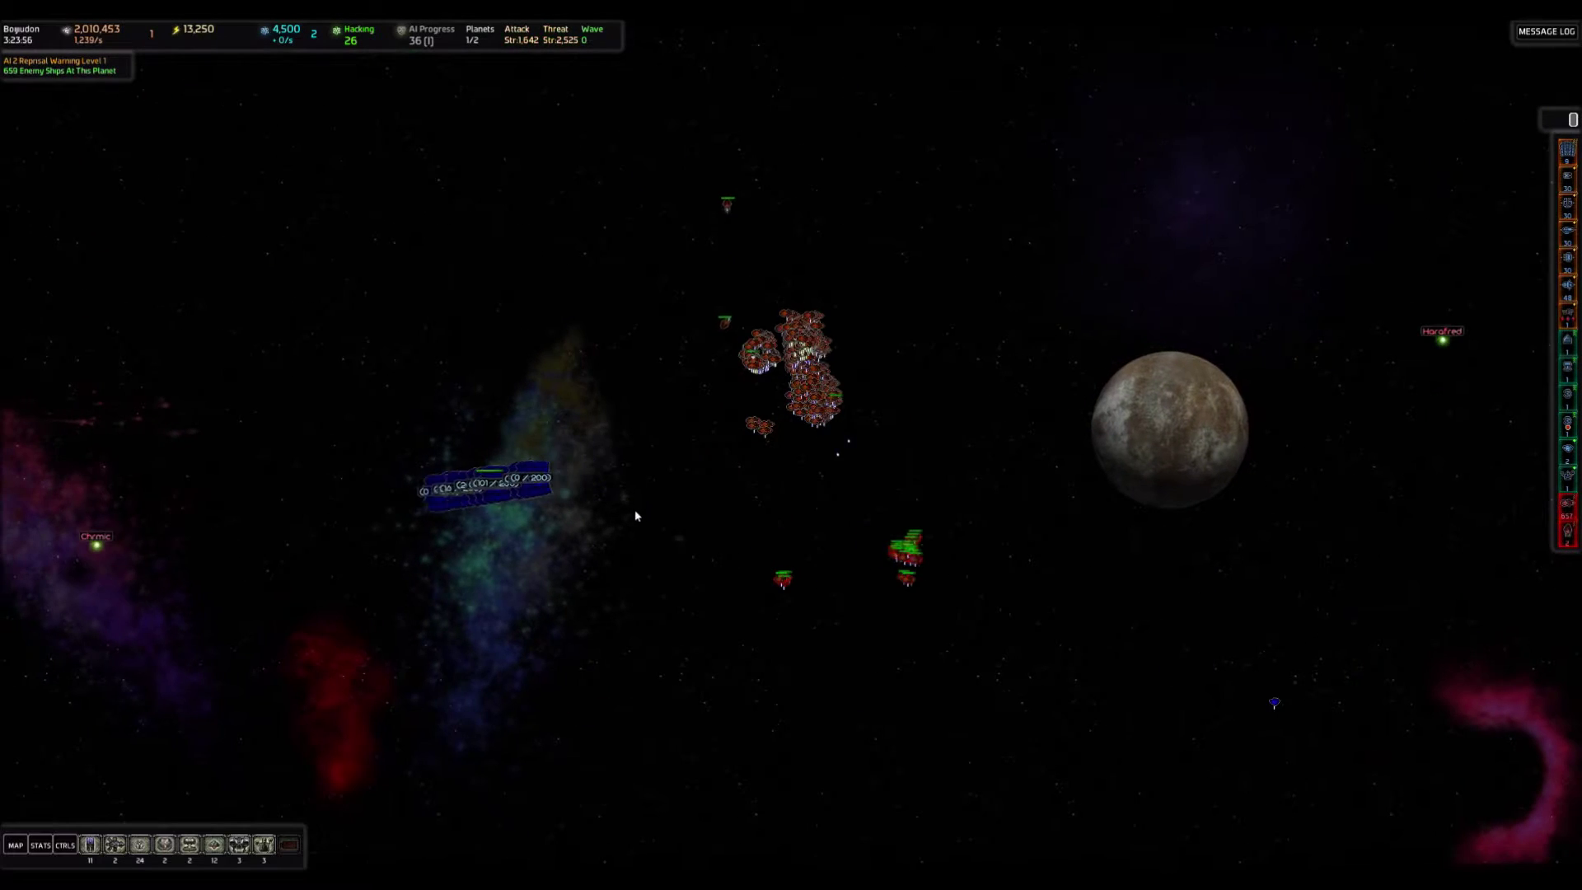
scroll(658, 527, down, 4)
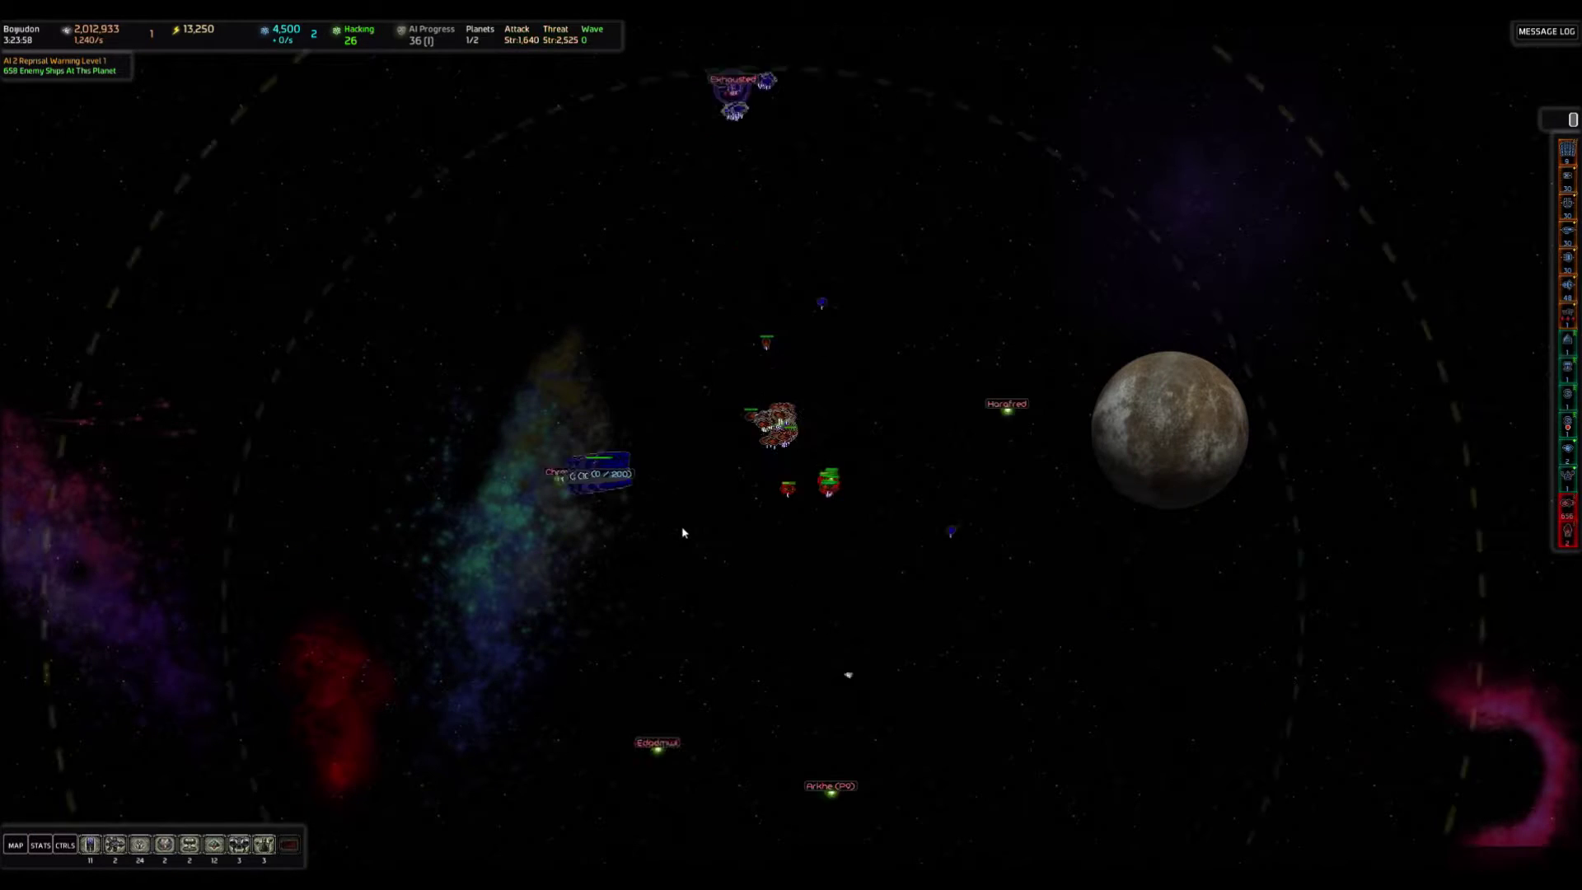
scroll(693, 507, up, 4)
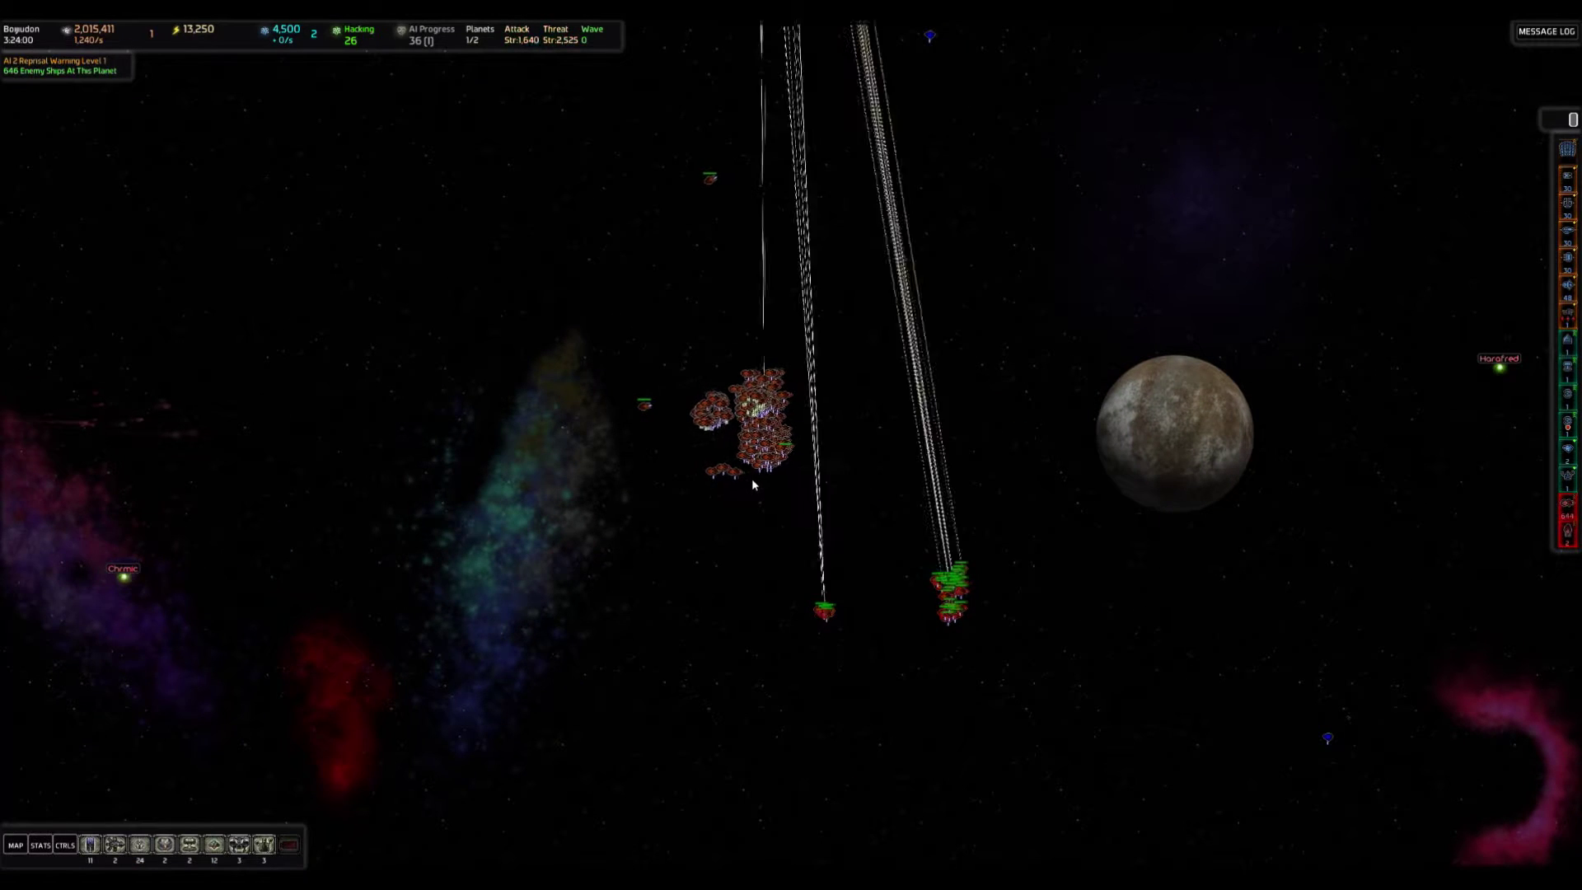
drag(547, 255, 866, 543)
scroll(865, 543, down, 4)
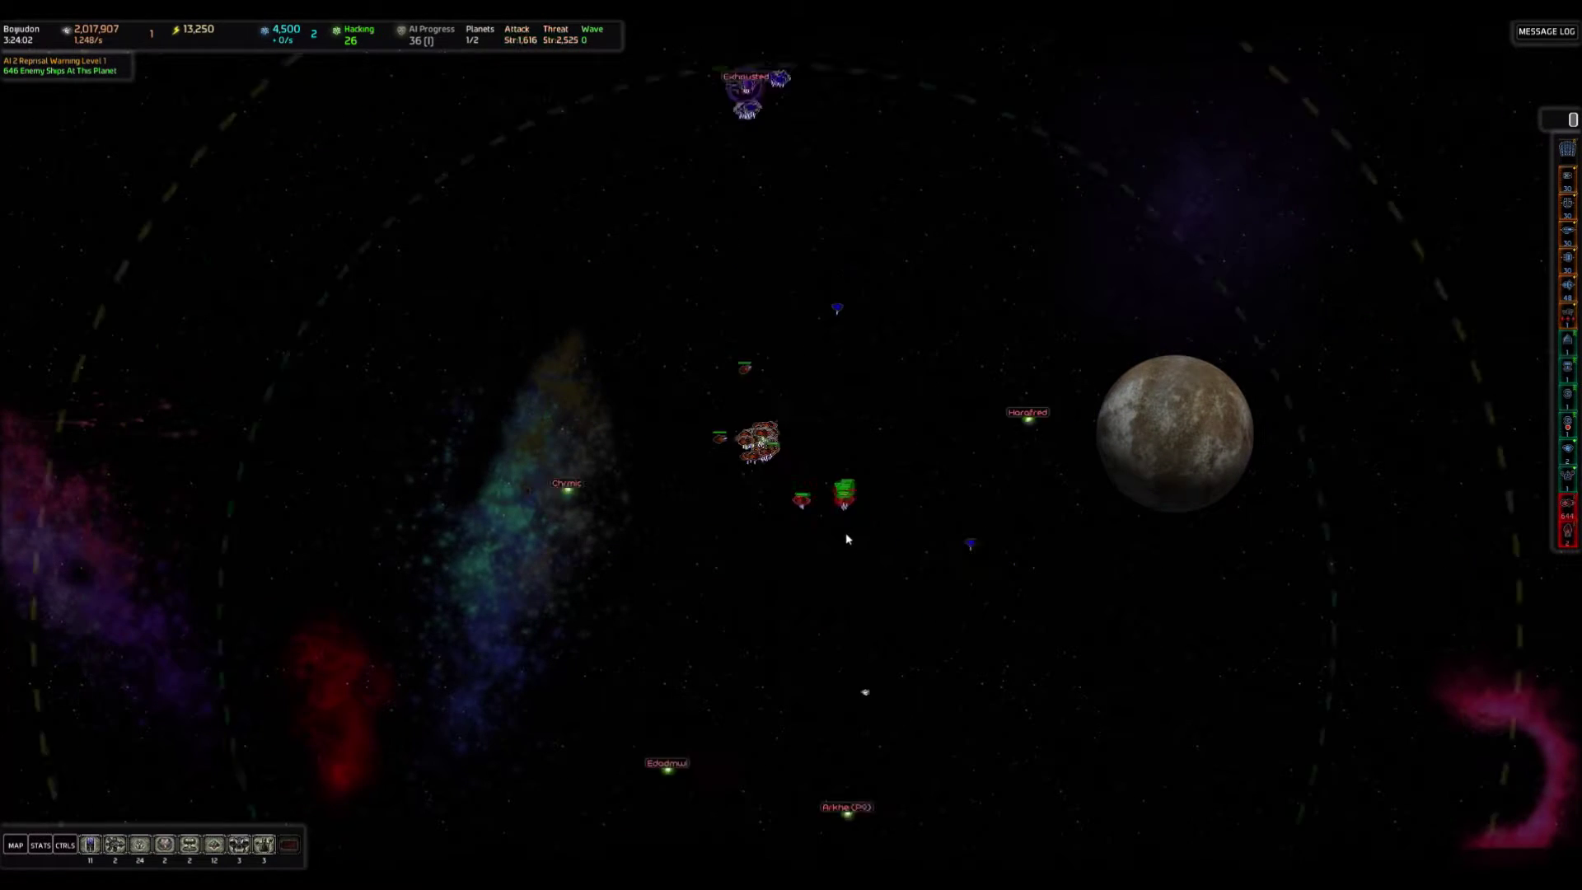
scroll(801, 444, up, 2)
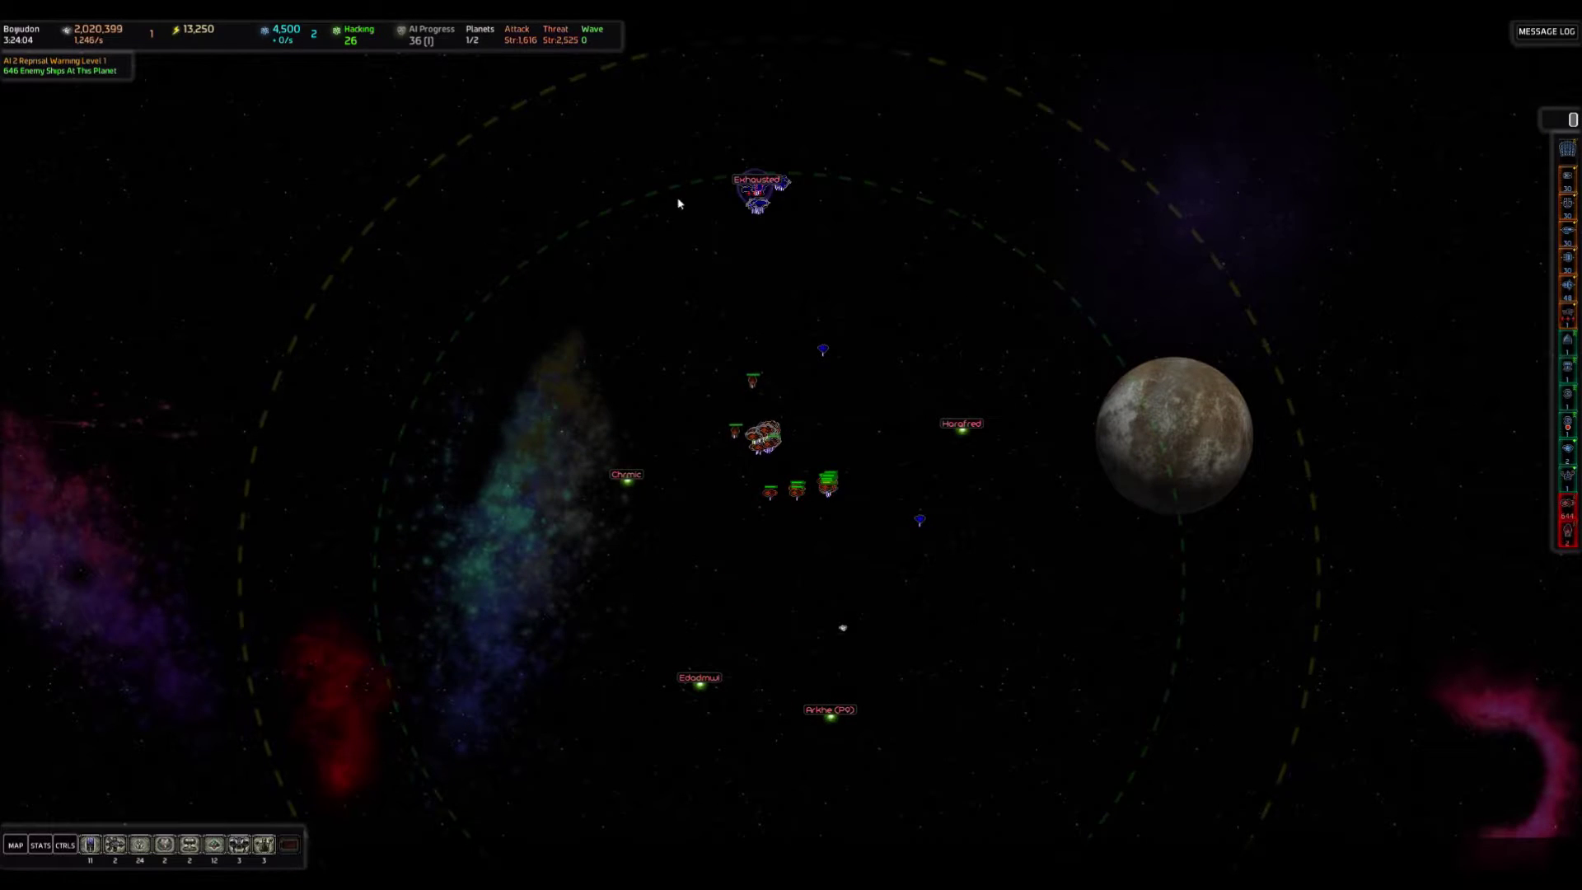
drag(667, 146, 811, 257)
drag(710, 396, 822, 500)
scroll(621, 500, up, 4)
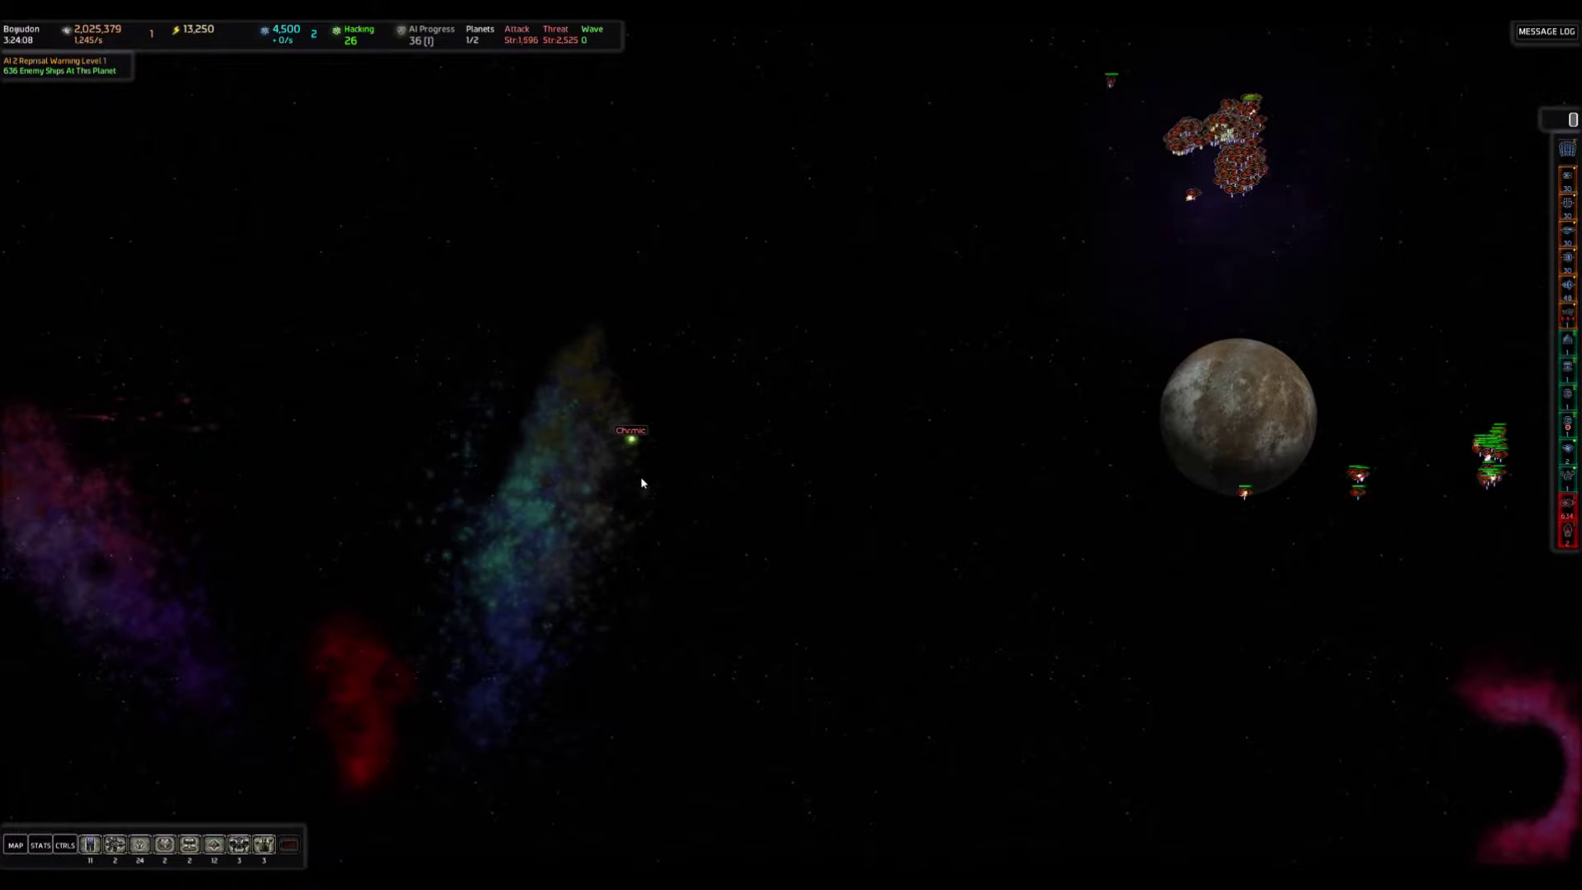
double_click(634, 436)
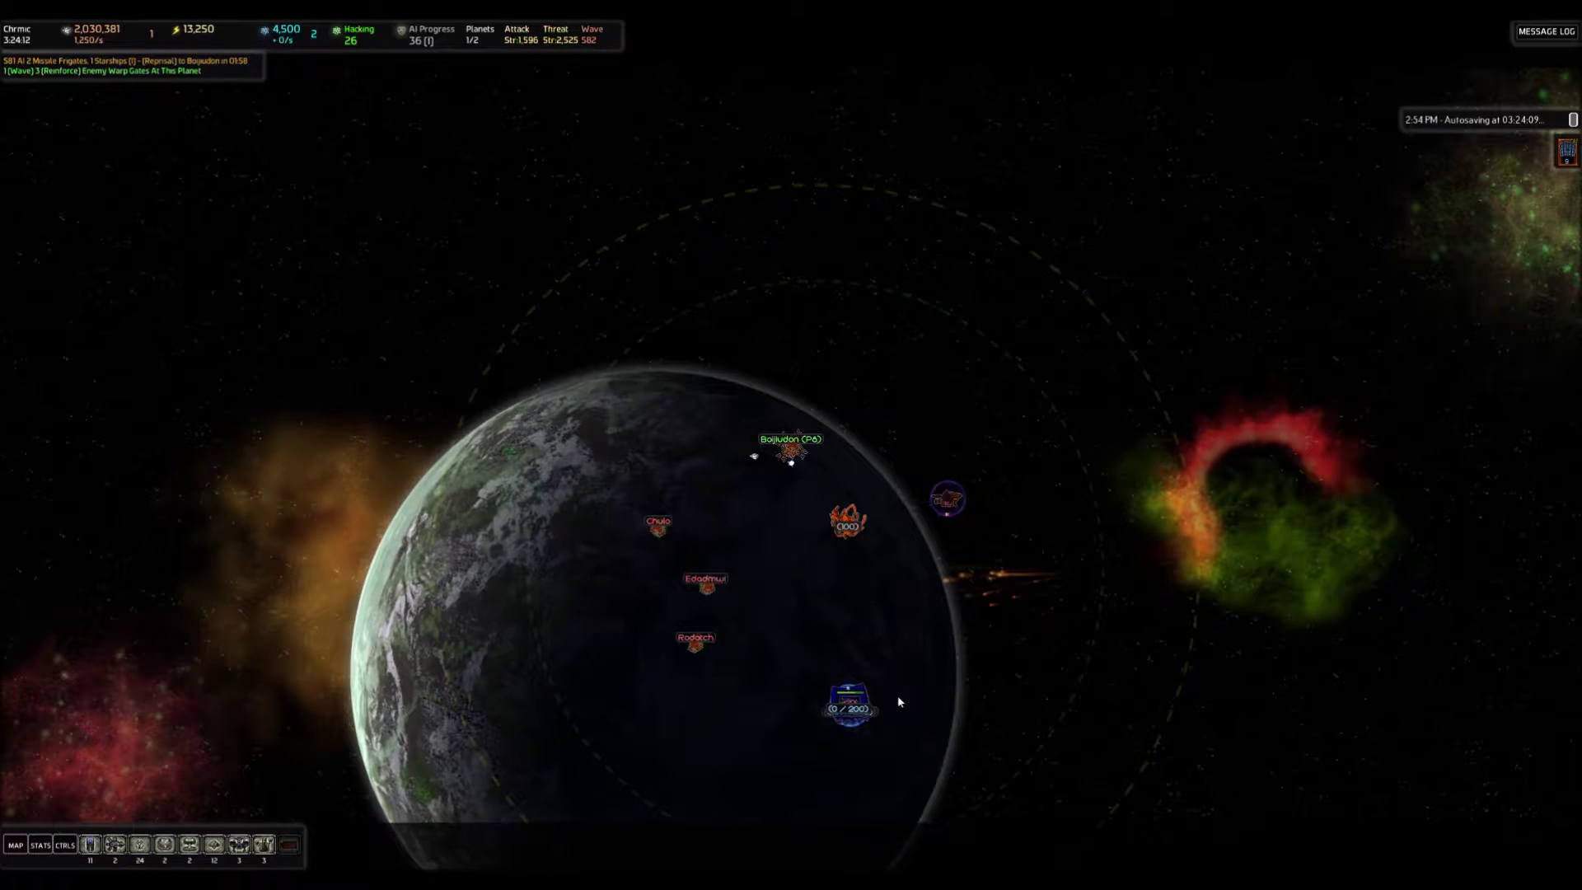
Send all assault transports from Chrmic through the Edplu wormhole, then jump to Xilarda.
key(Tab)
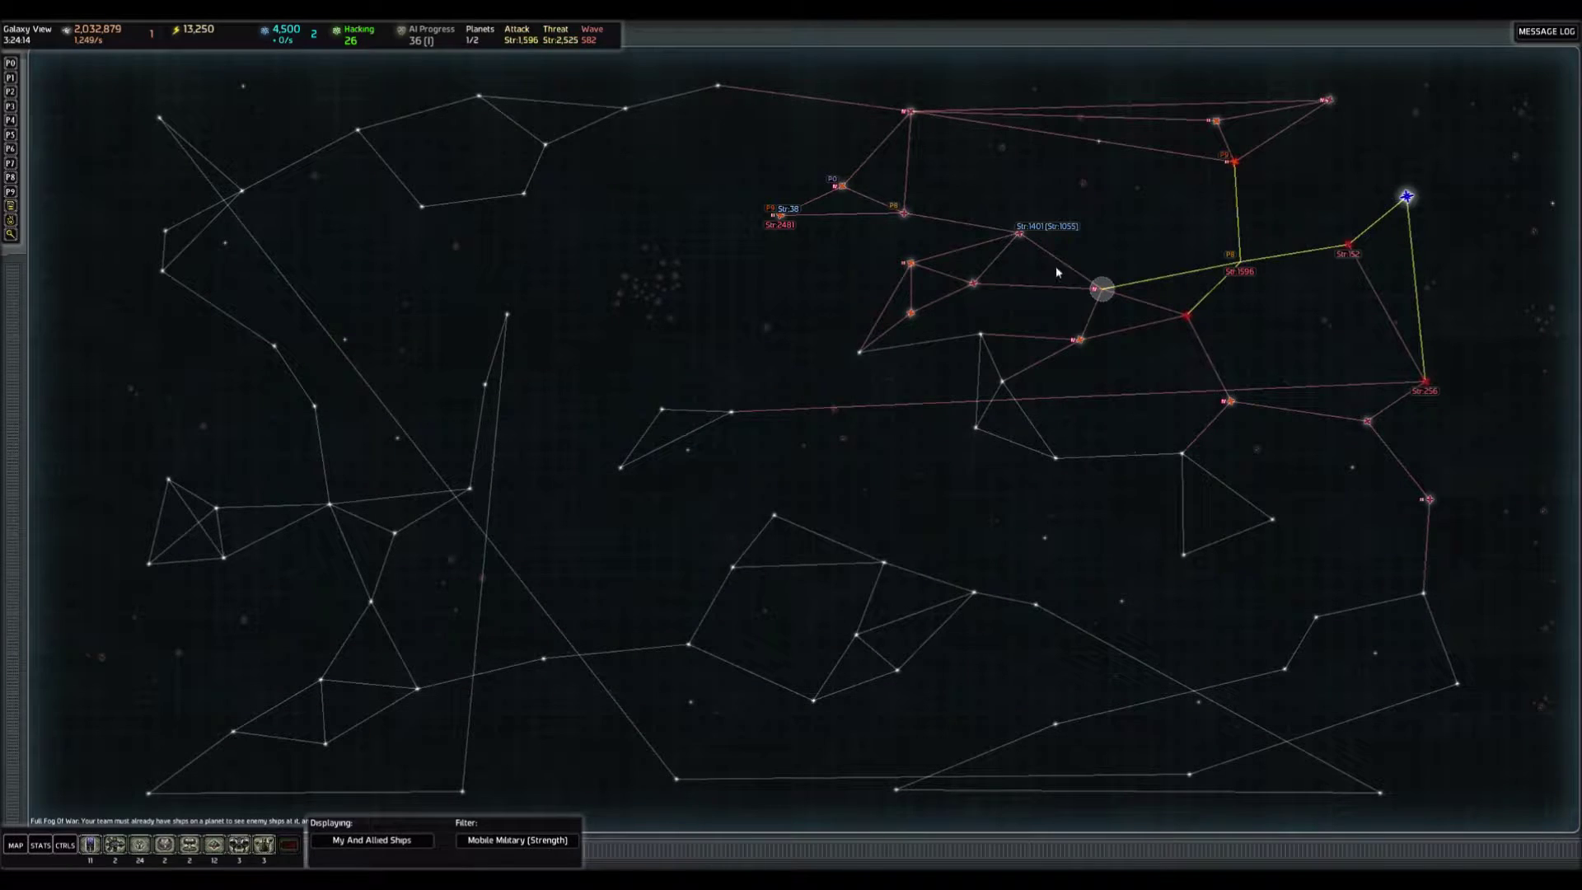
key(Tab)
scroll(836, 460, up, 3)
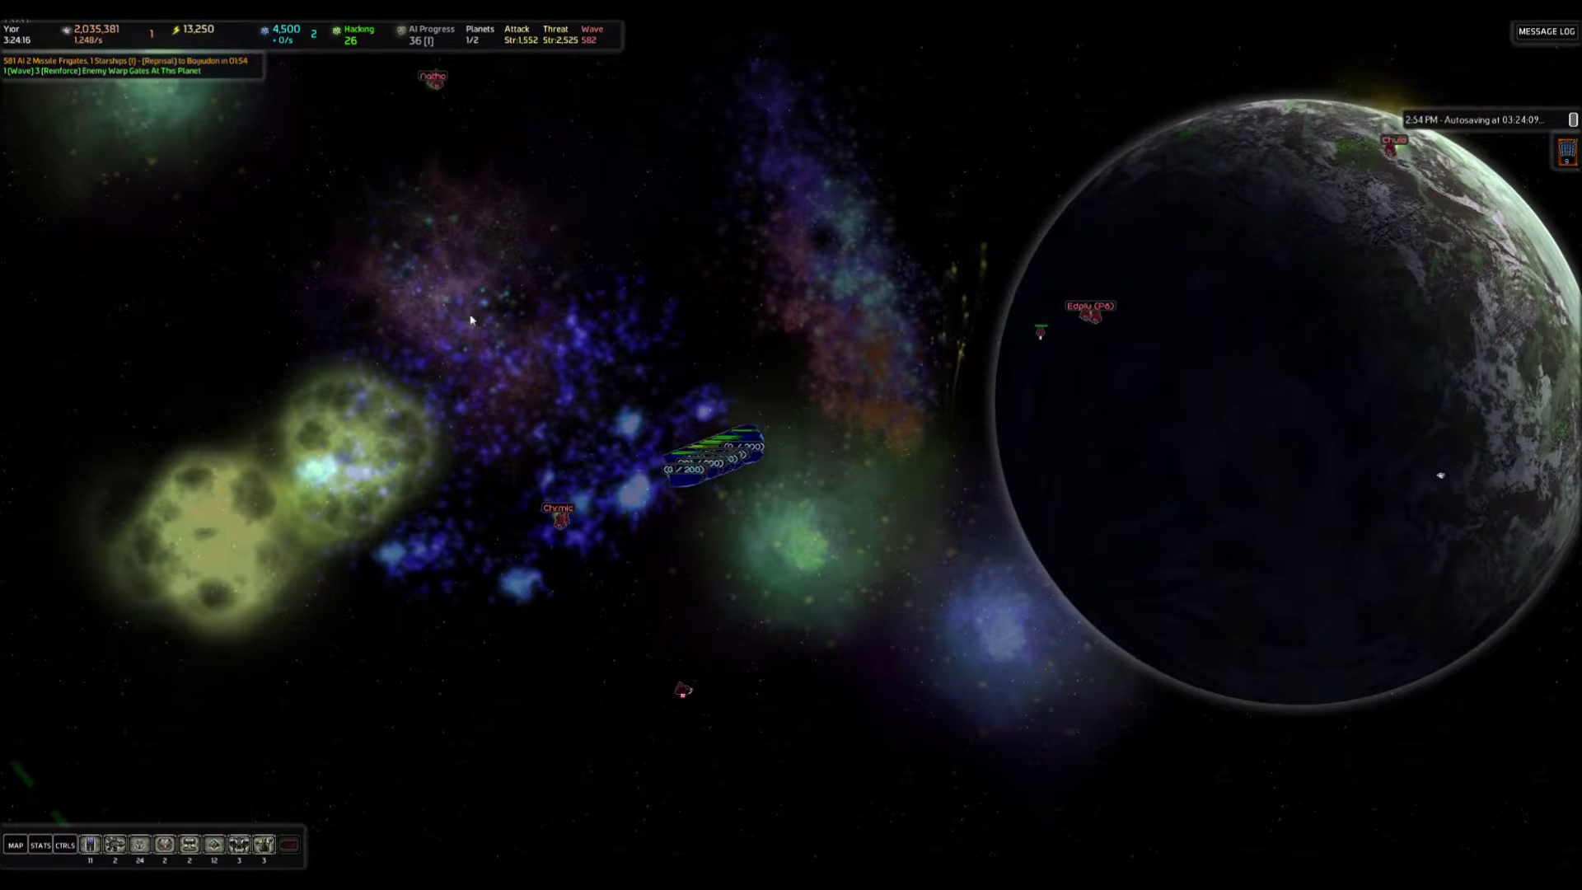
key(ctrl+a)
scroll(741, 446, down, 3)
scroll(851, 378, up, 3)
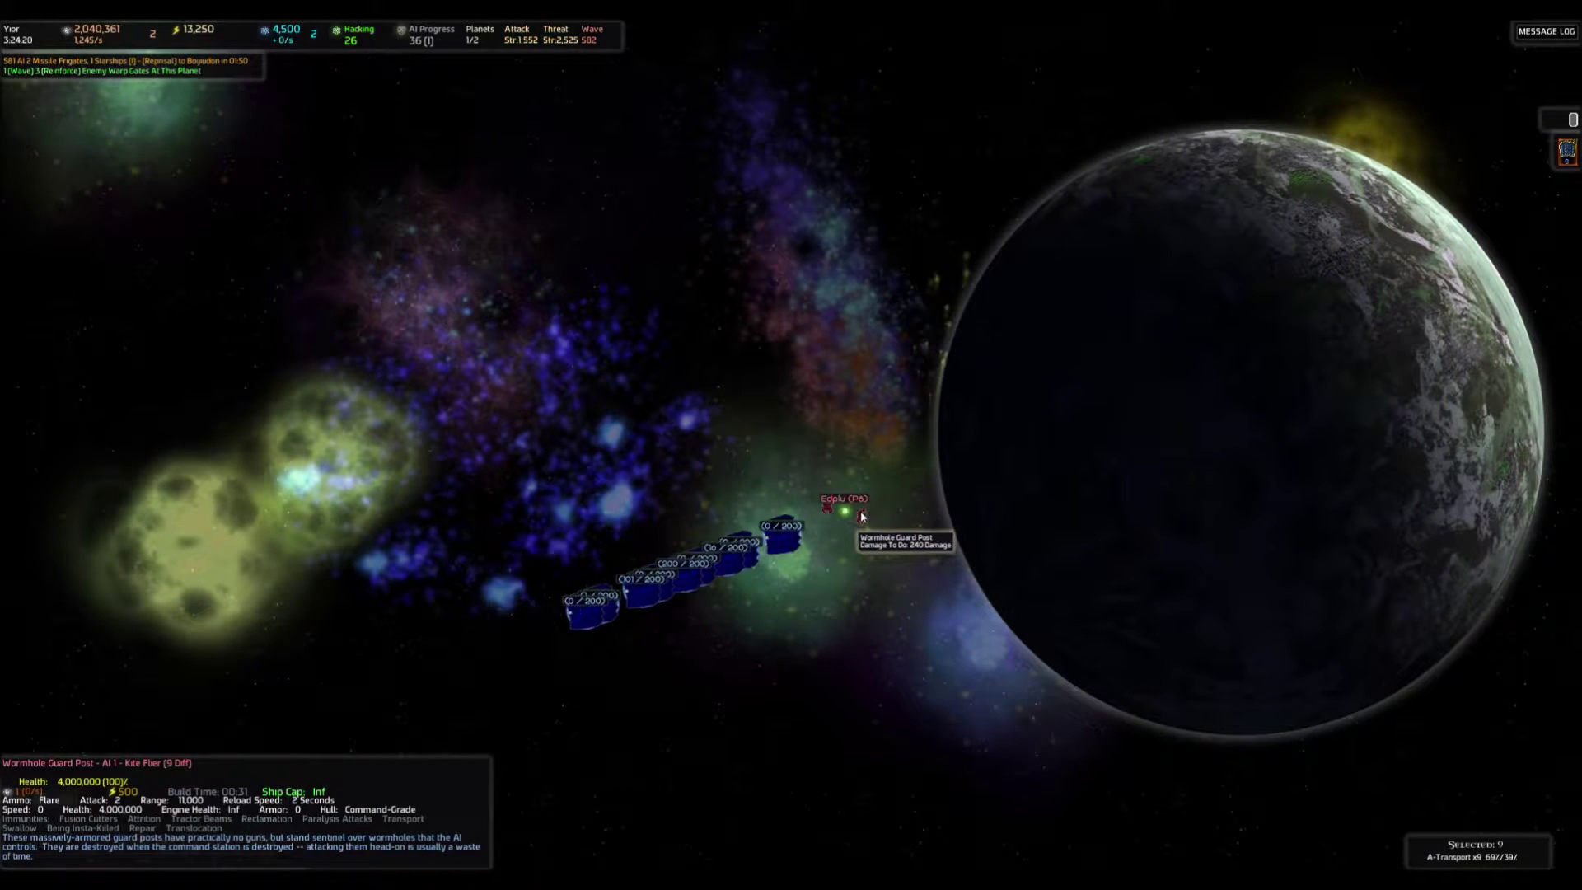
right_click(863, 525)
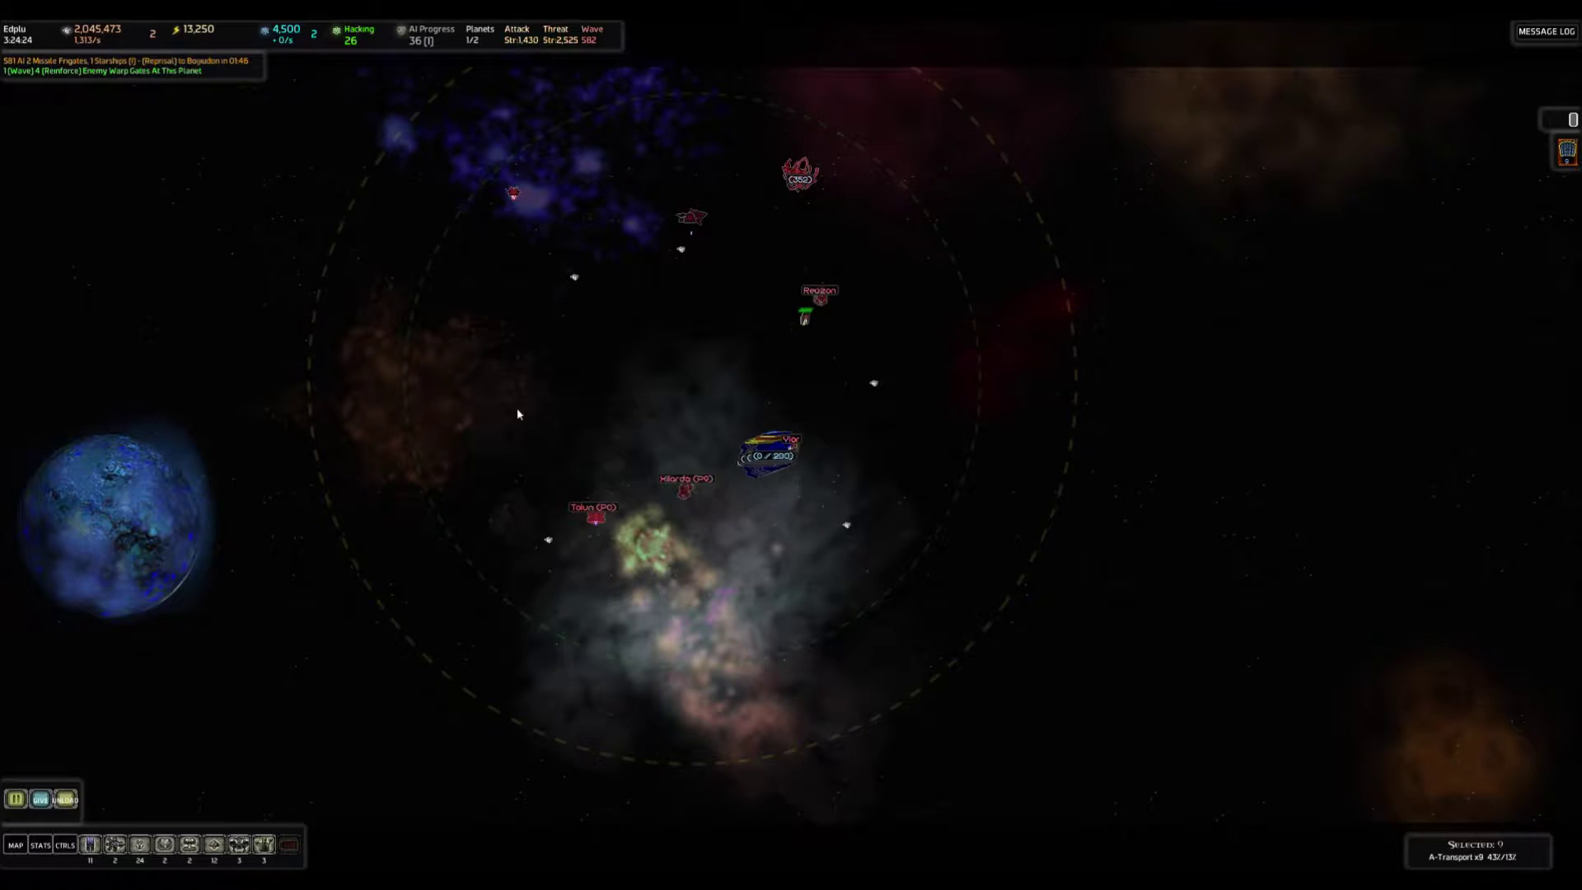
drag(519, 395, 620, 453)
key(Tab)
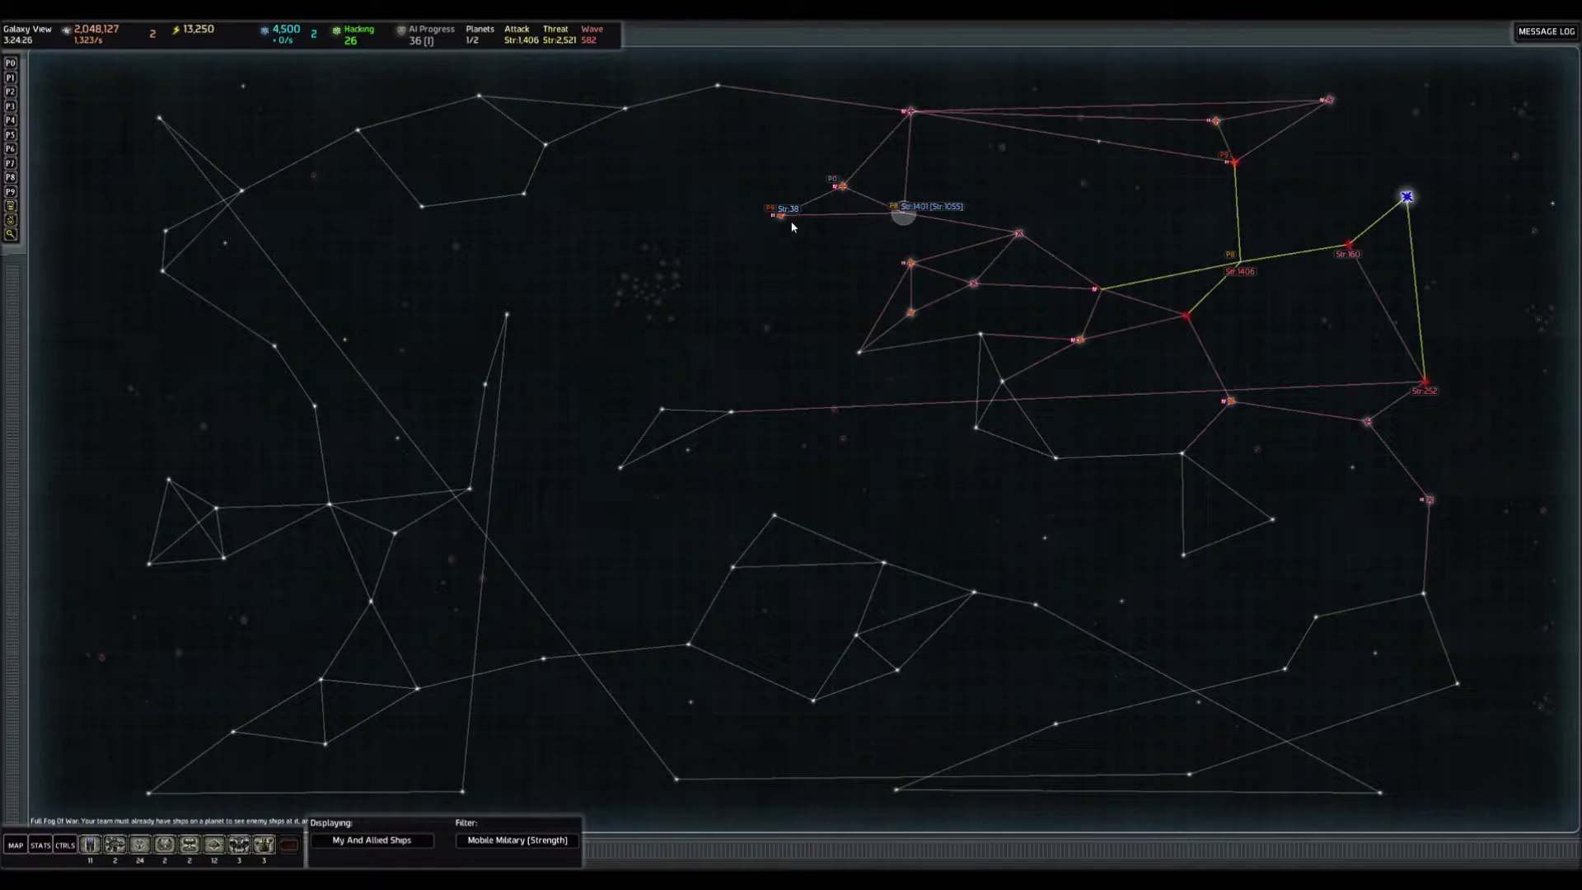
click(781, 214)
scroll(833, 476, down, 5)
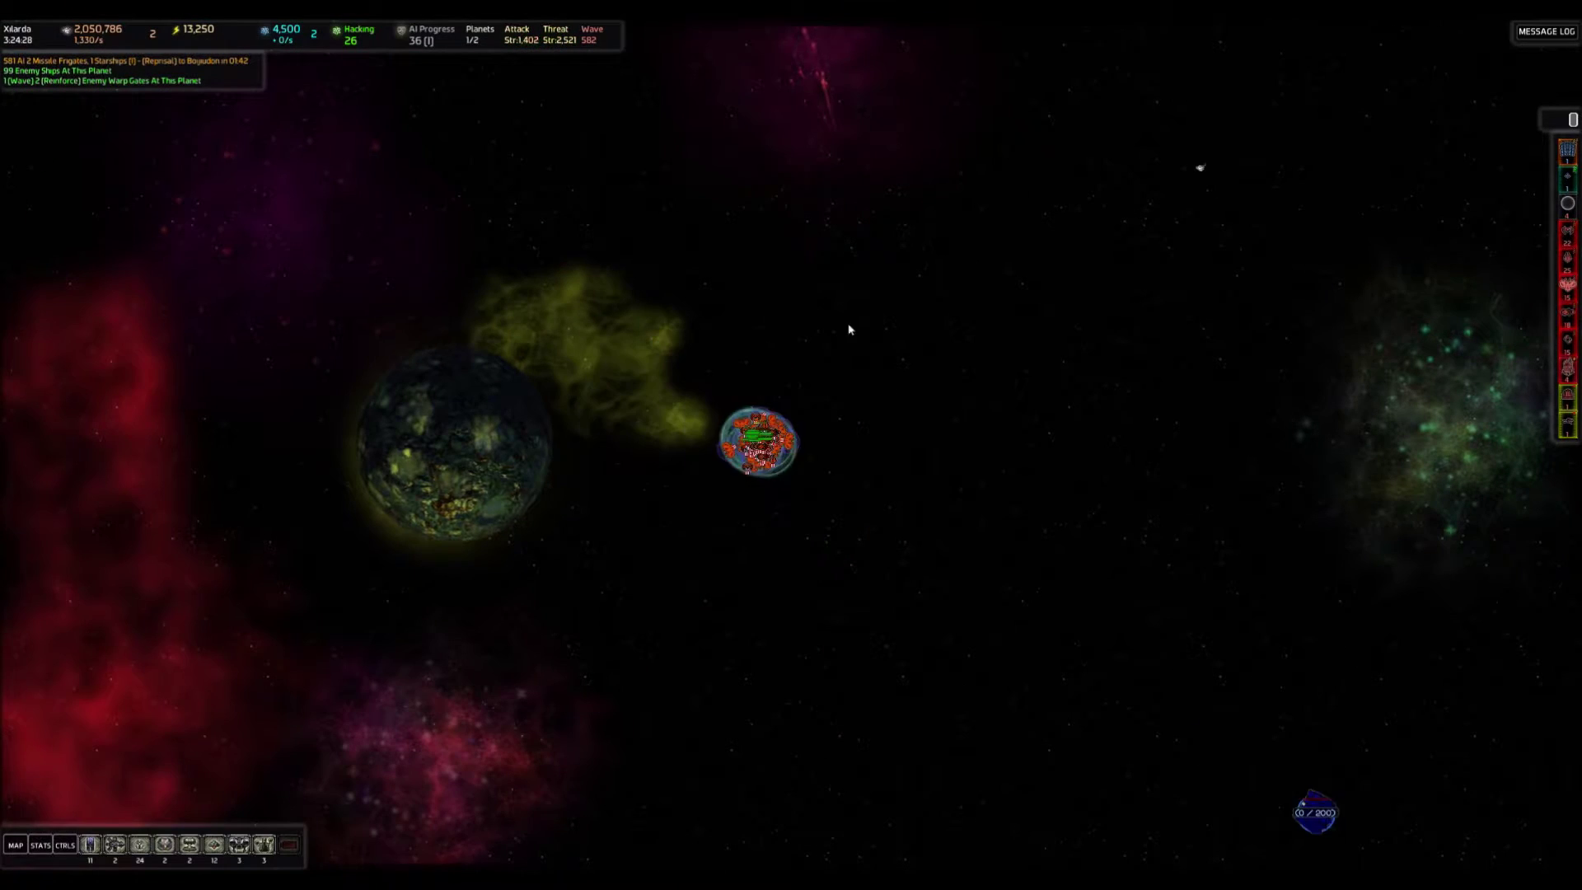
Select the eight assault transports in the Xilarda system.
drag(605, 333, 1026, 644)
scroll(887, 573, down, 2)
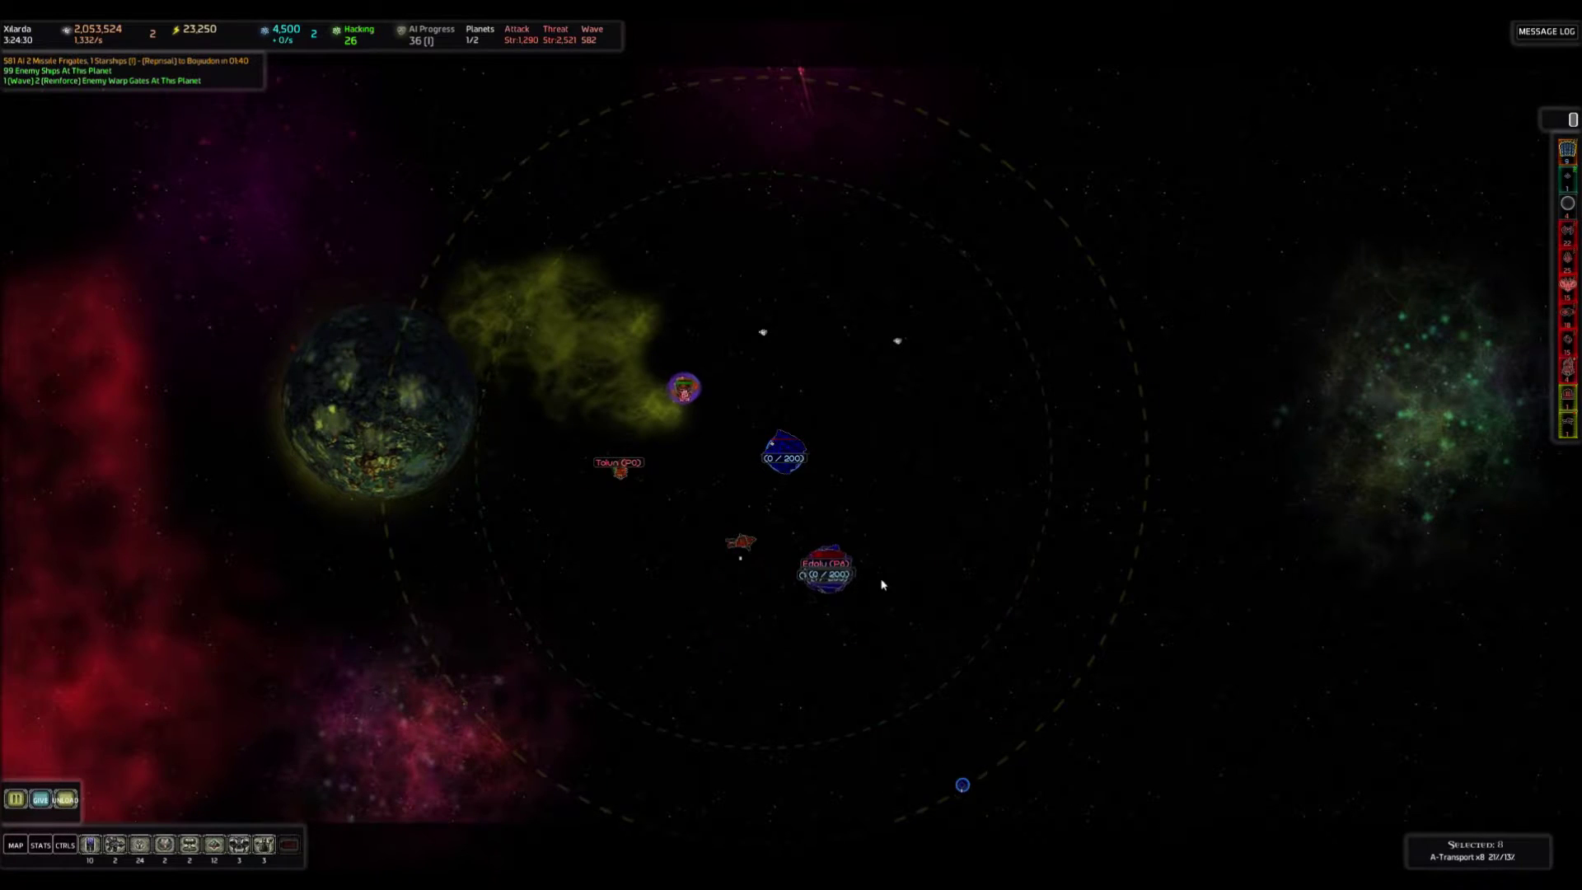
key(Tab)
key(Tab)
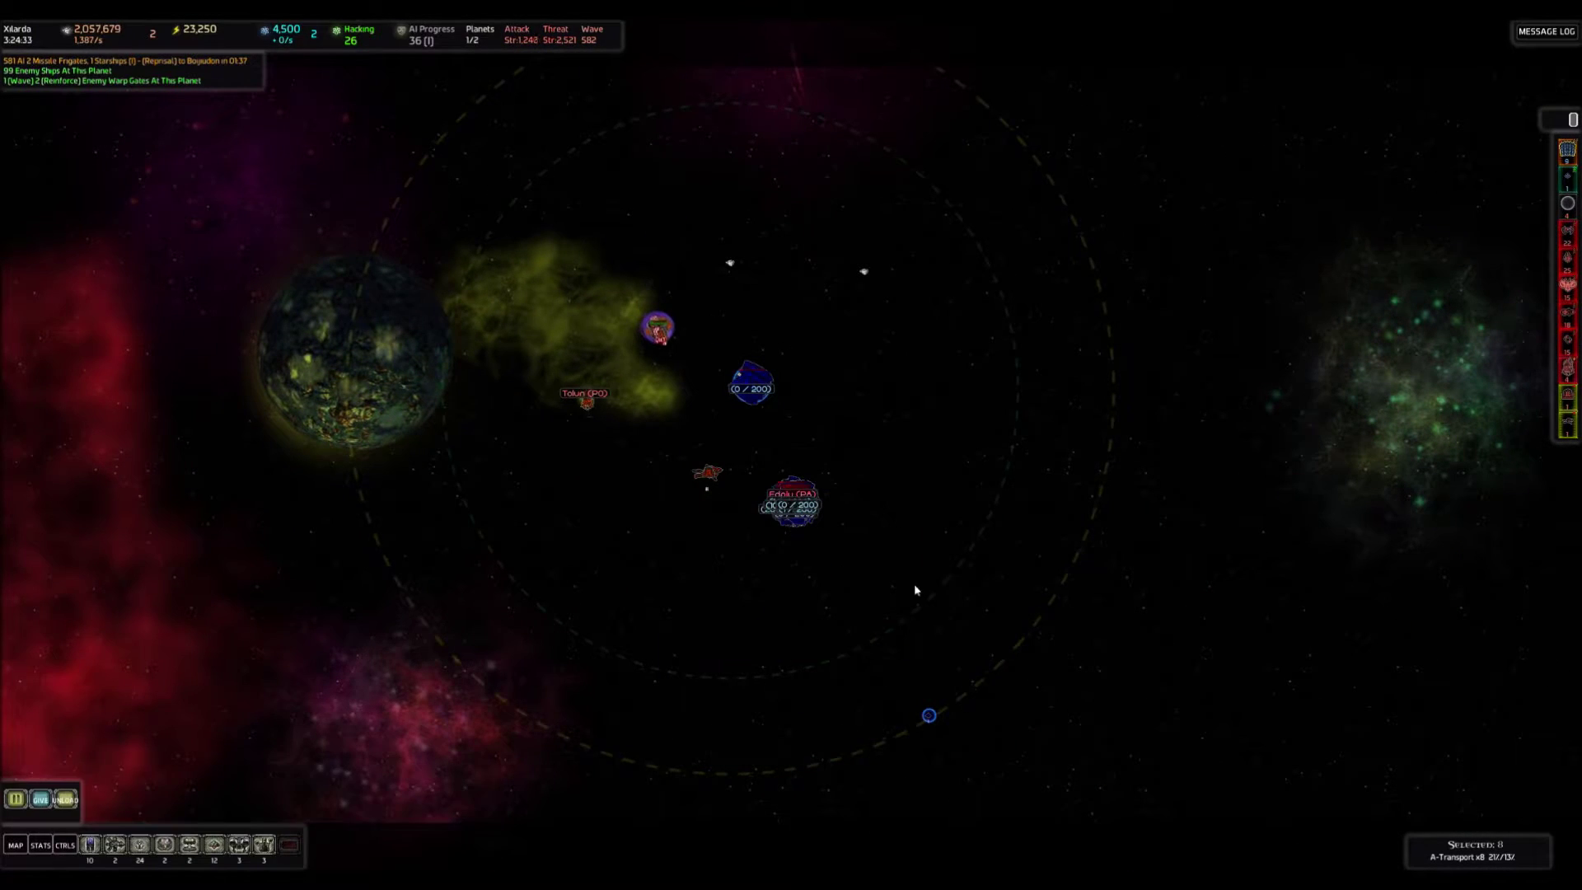
drag(690, 312, 986, 631)
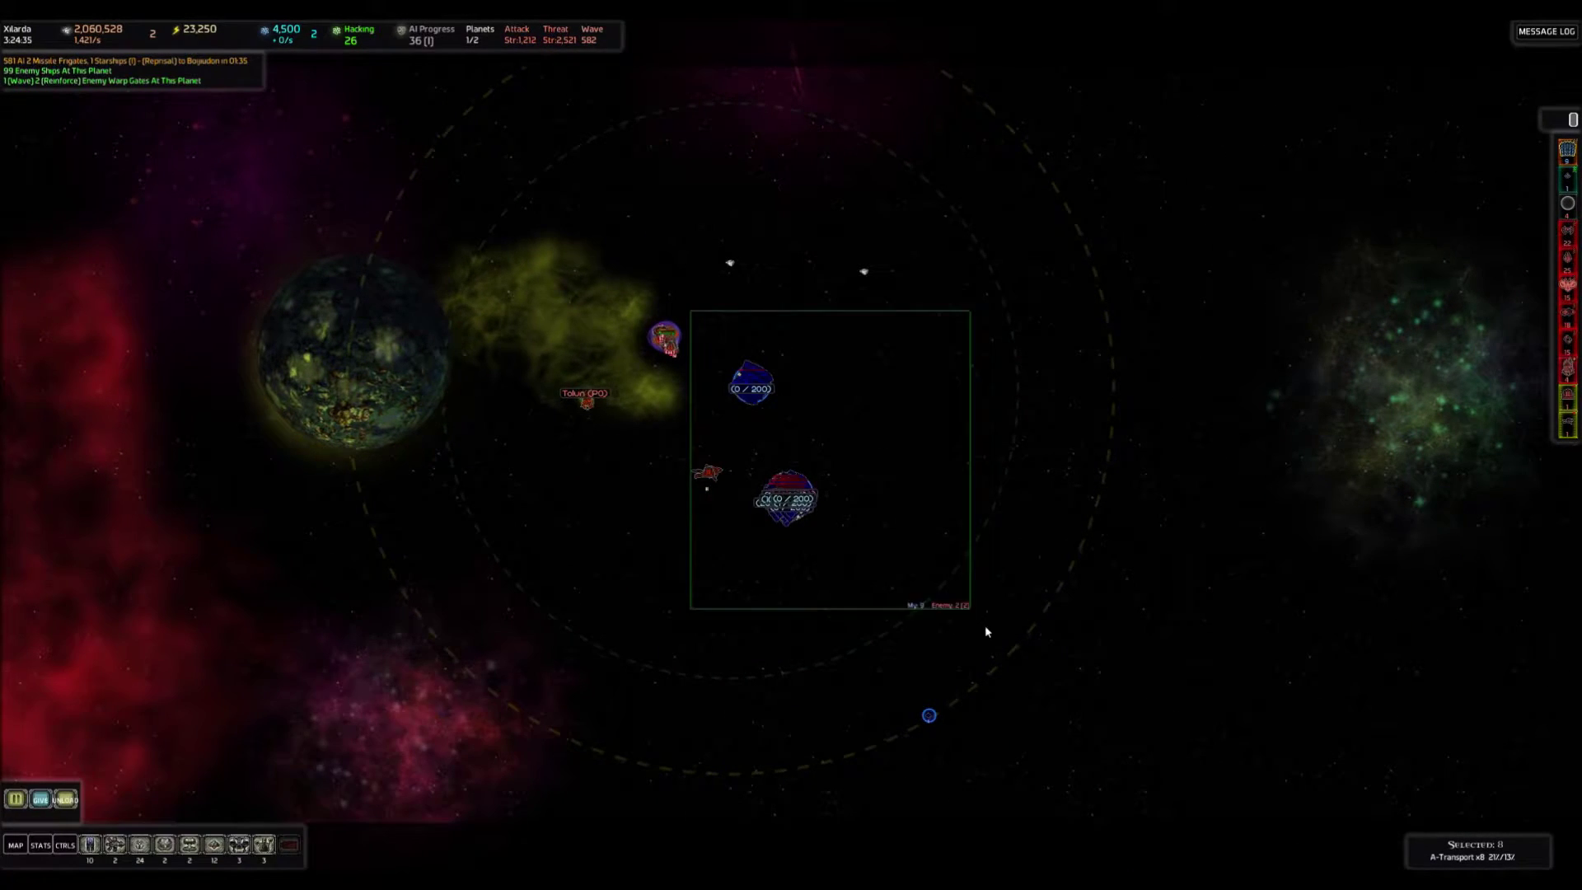
scroll(773, 405, up, 2)
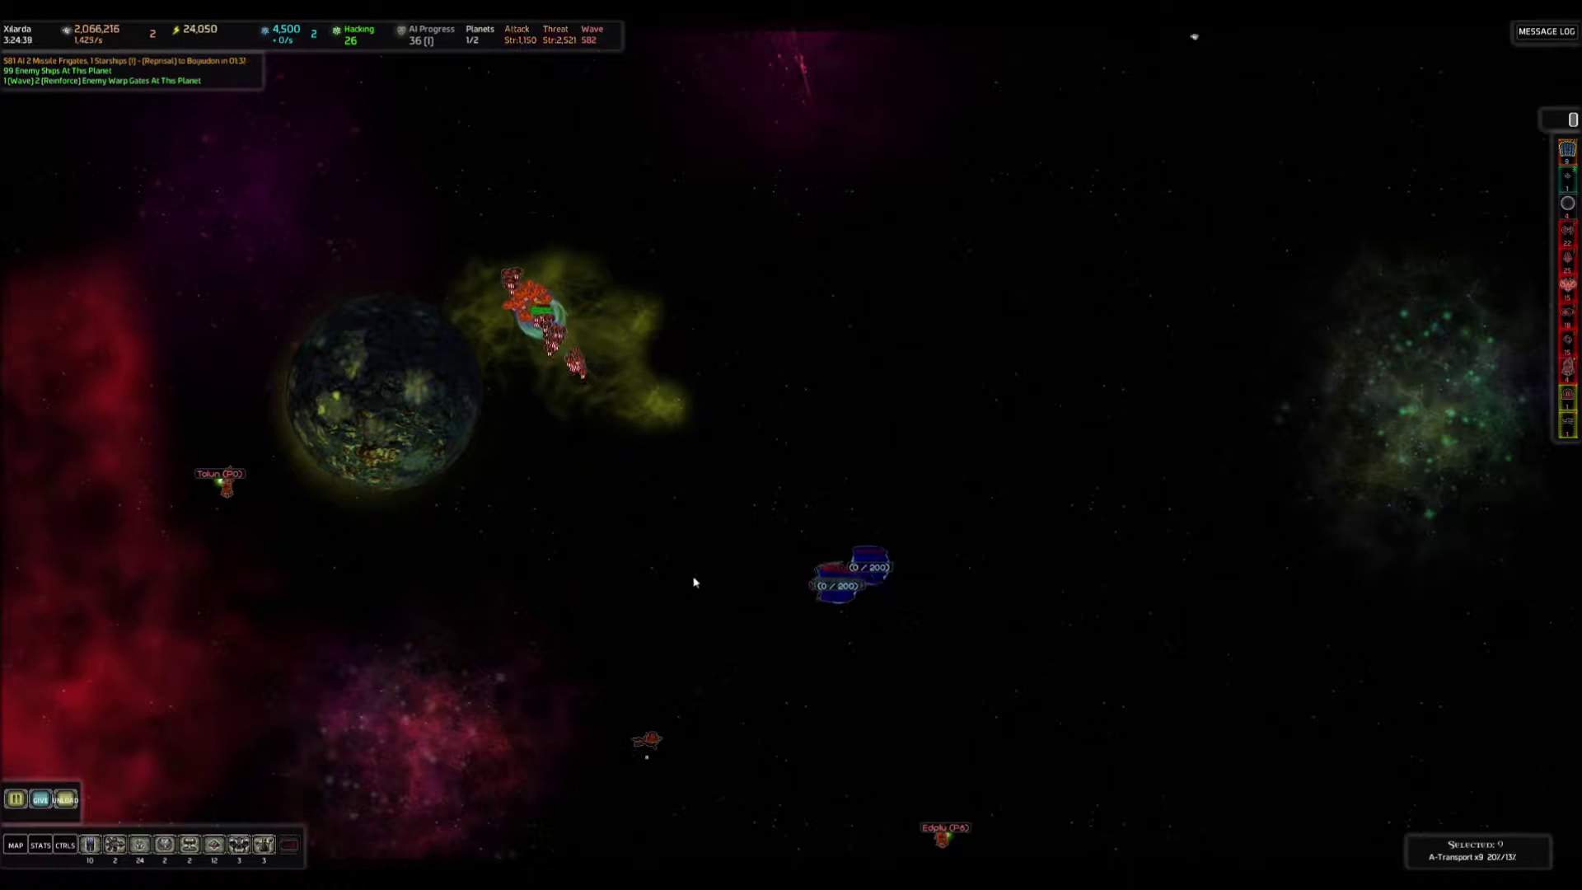
scroll(557, 295, up, 2)
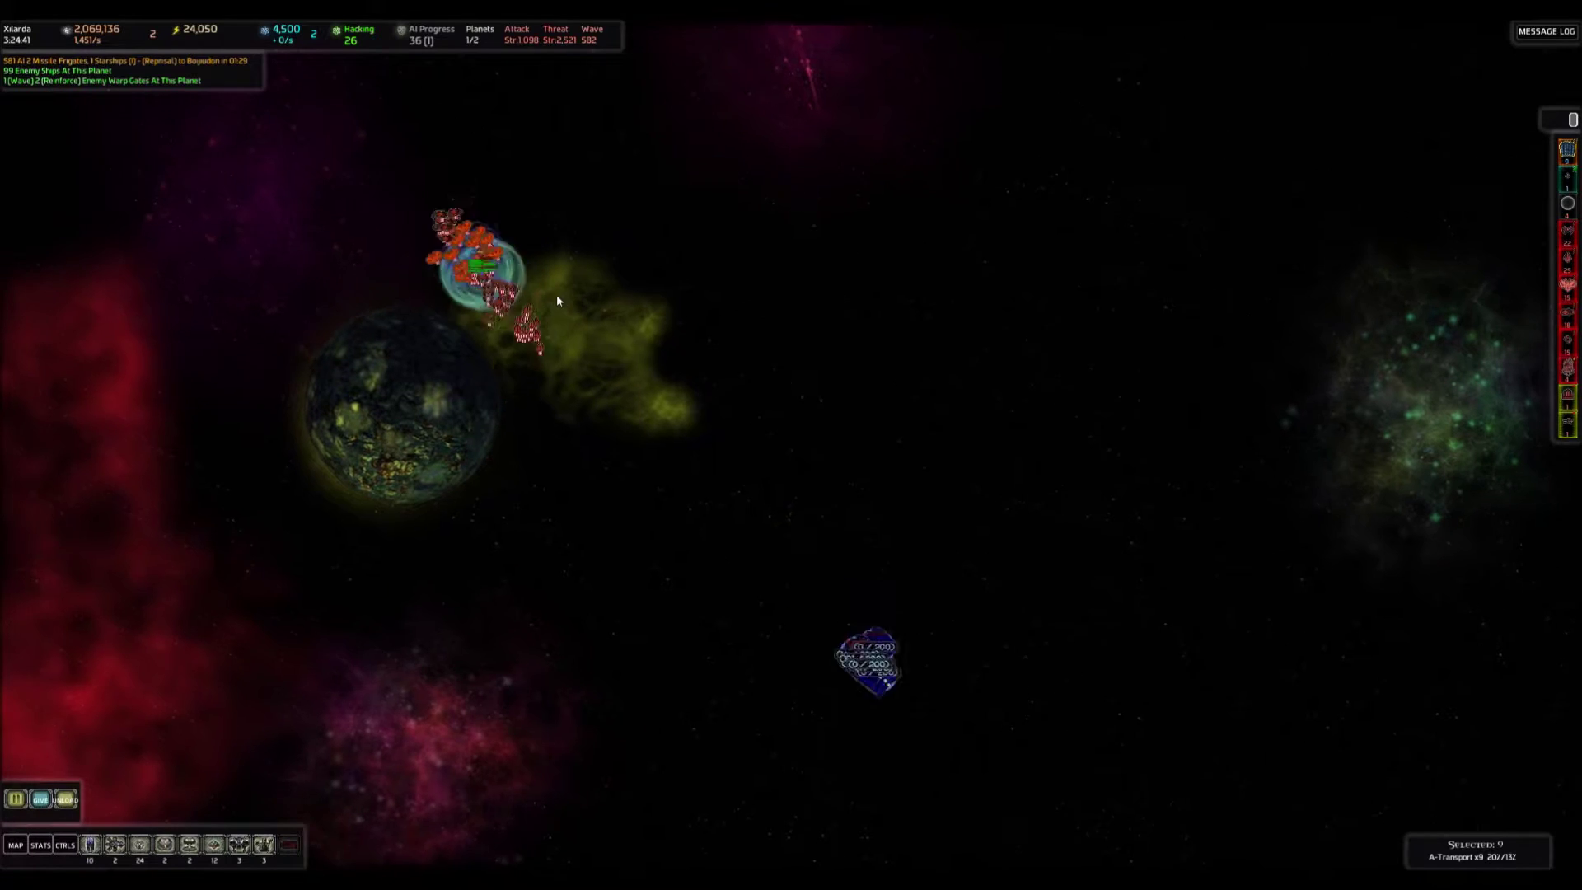
Route the transports around the shielded enemy cluster, then pause the game.
right_click(569, 360)
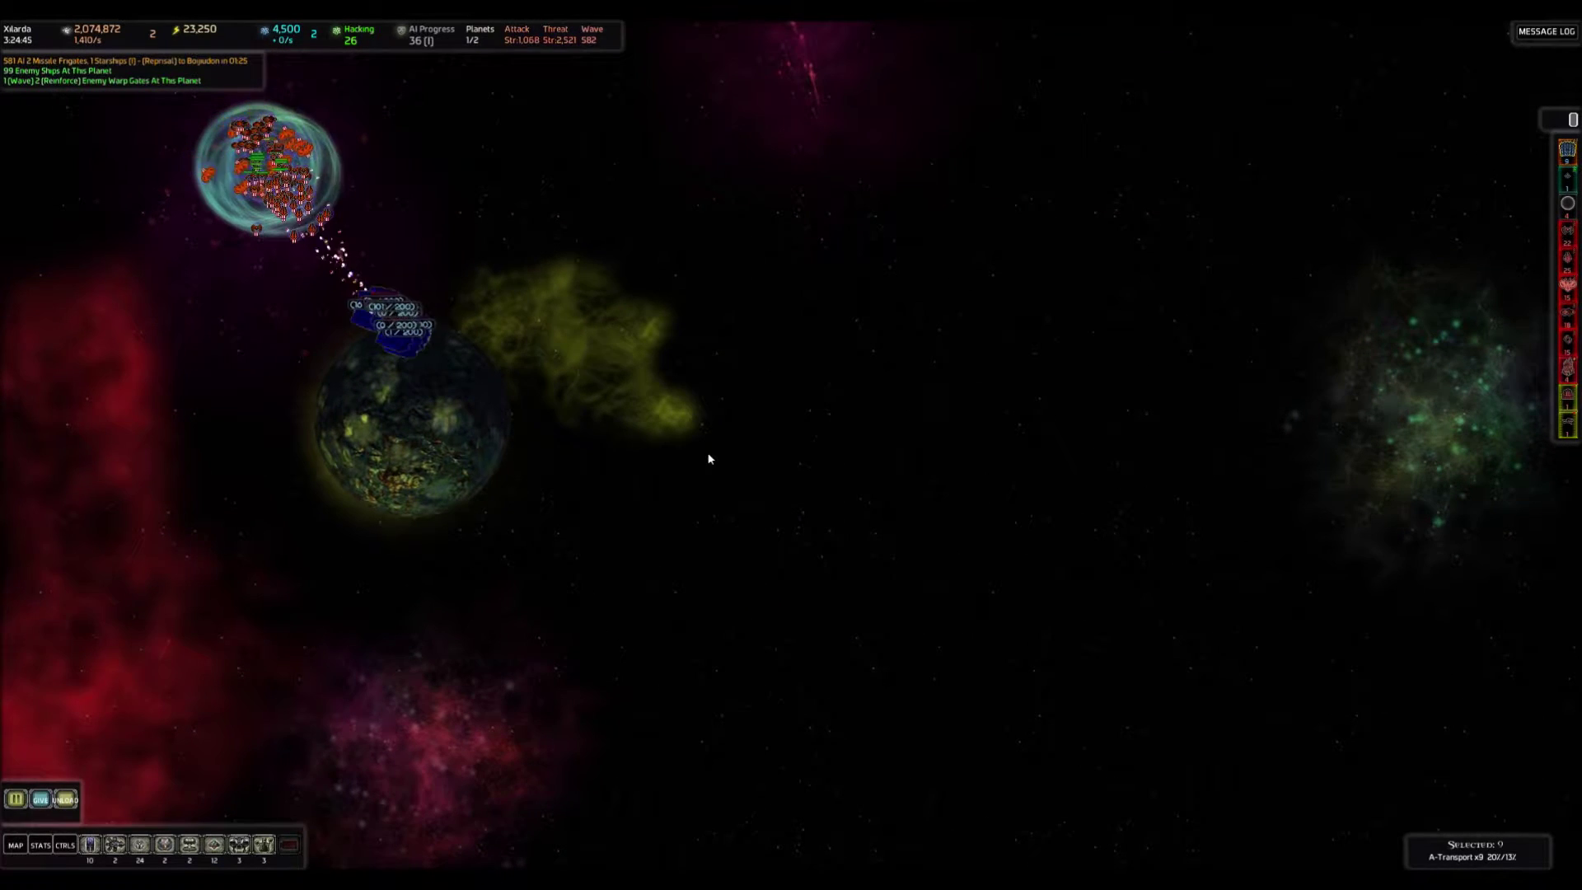
right_click(847, 510)
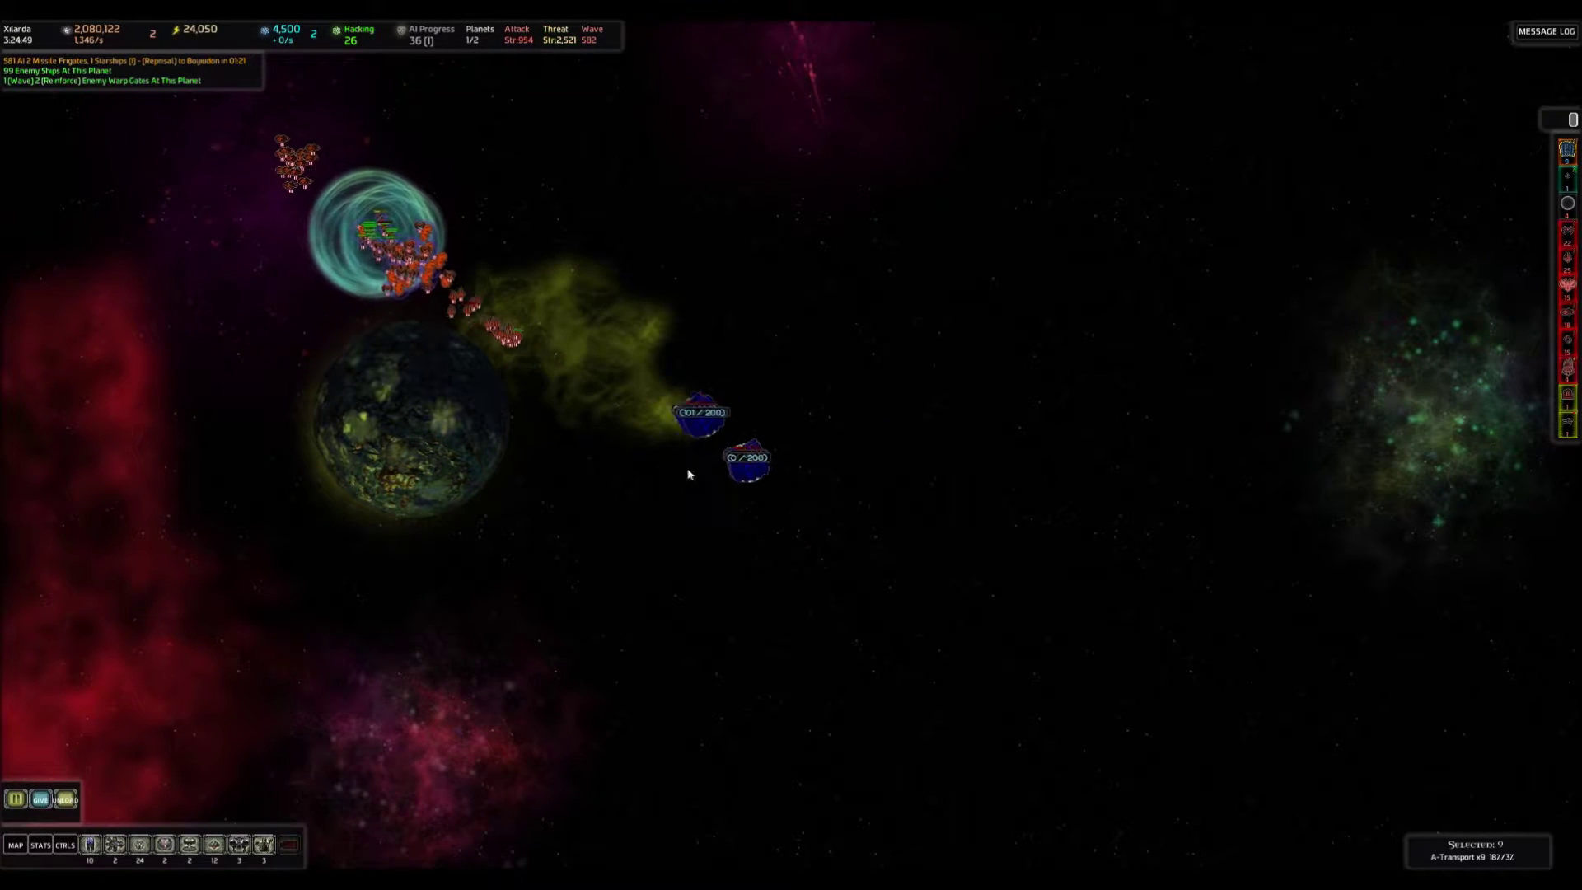
right_click(762, 609)
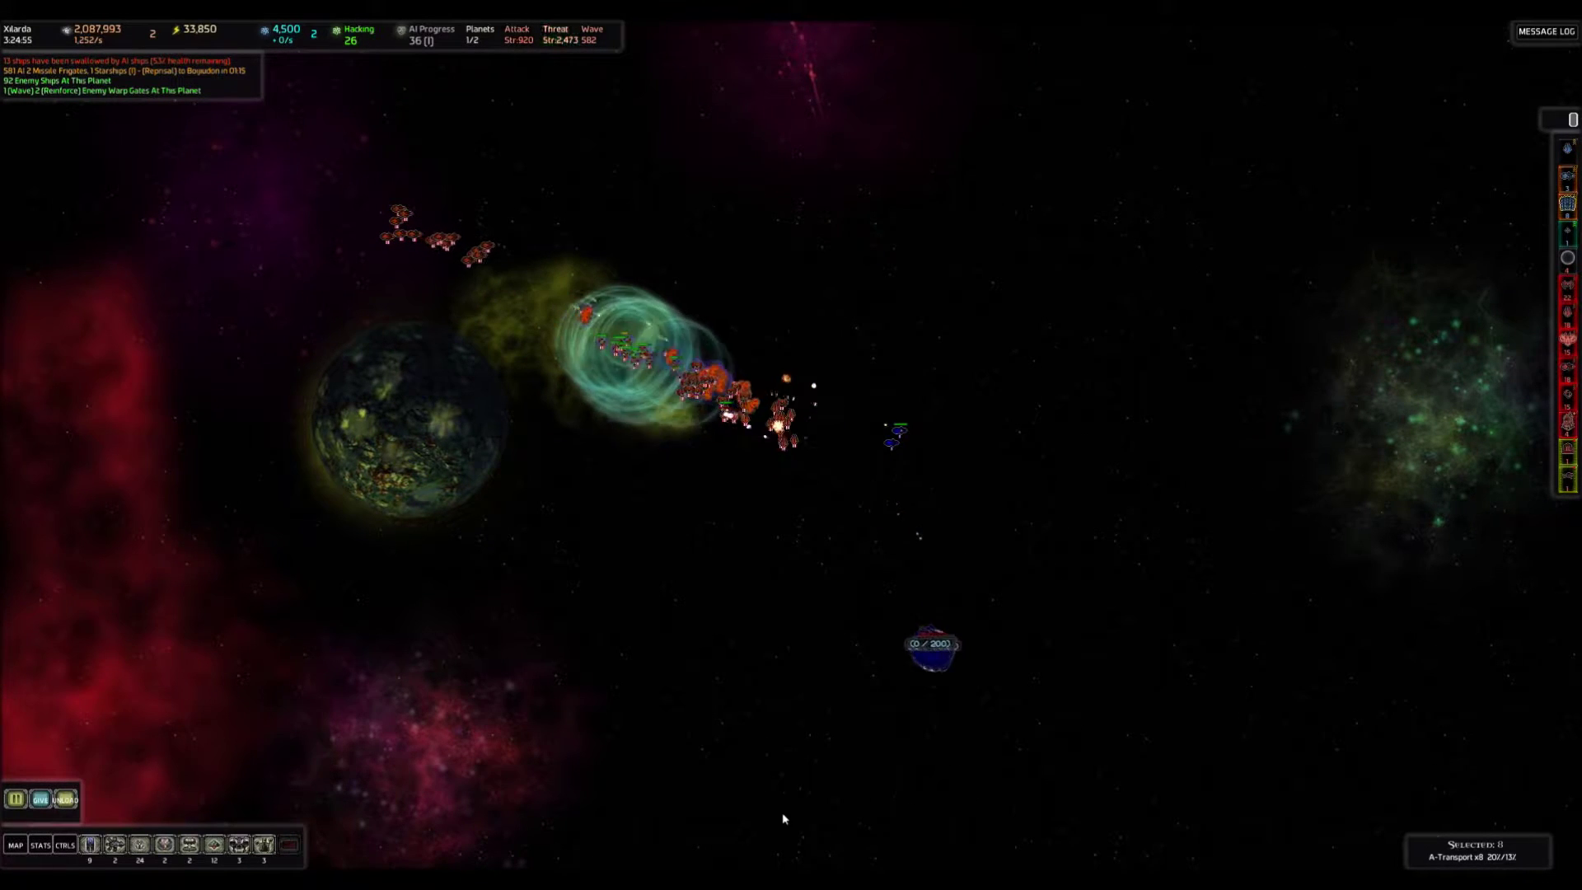
right_click(599, 729)
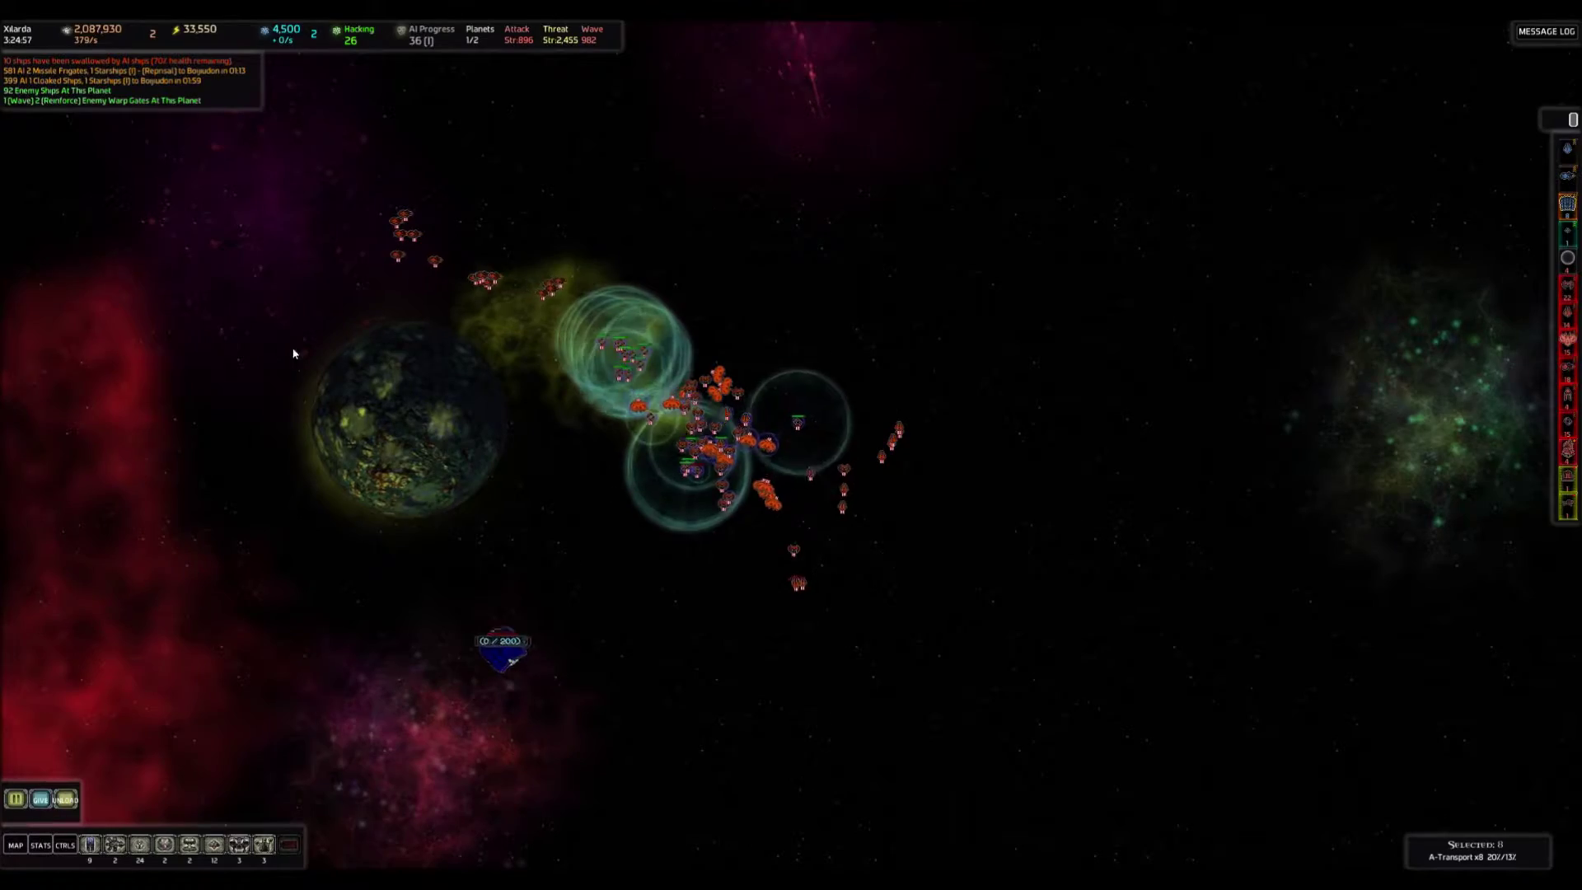
right_click(408, 291)
right_click(448, 99)
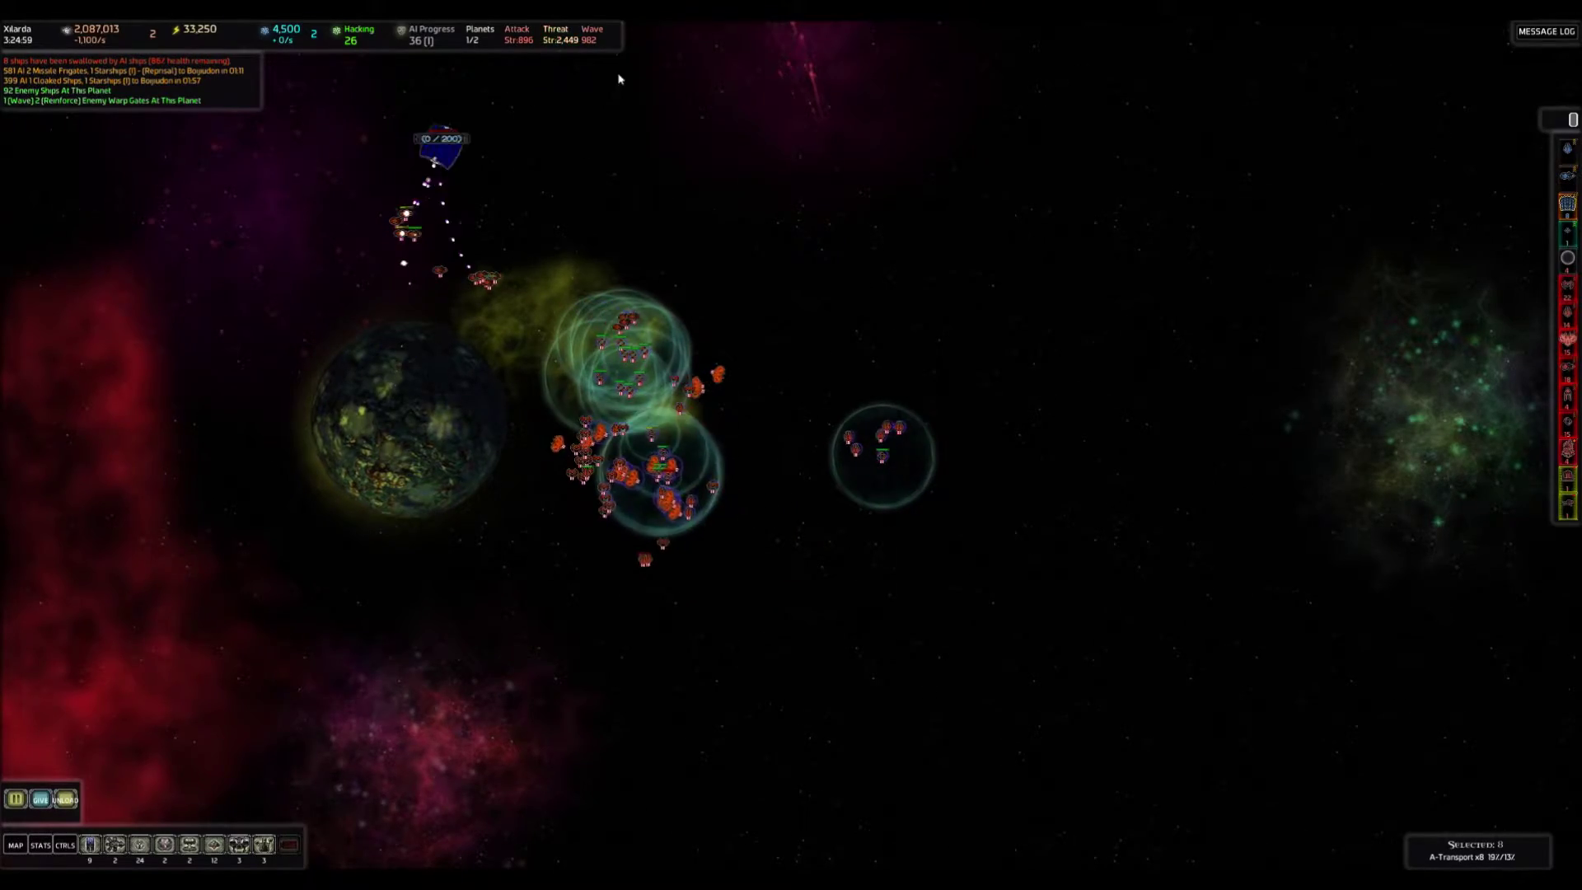
right_click(822, 161)
right_click(963, 247)
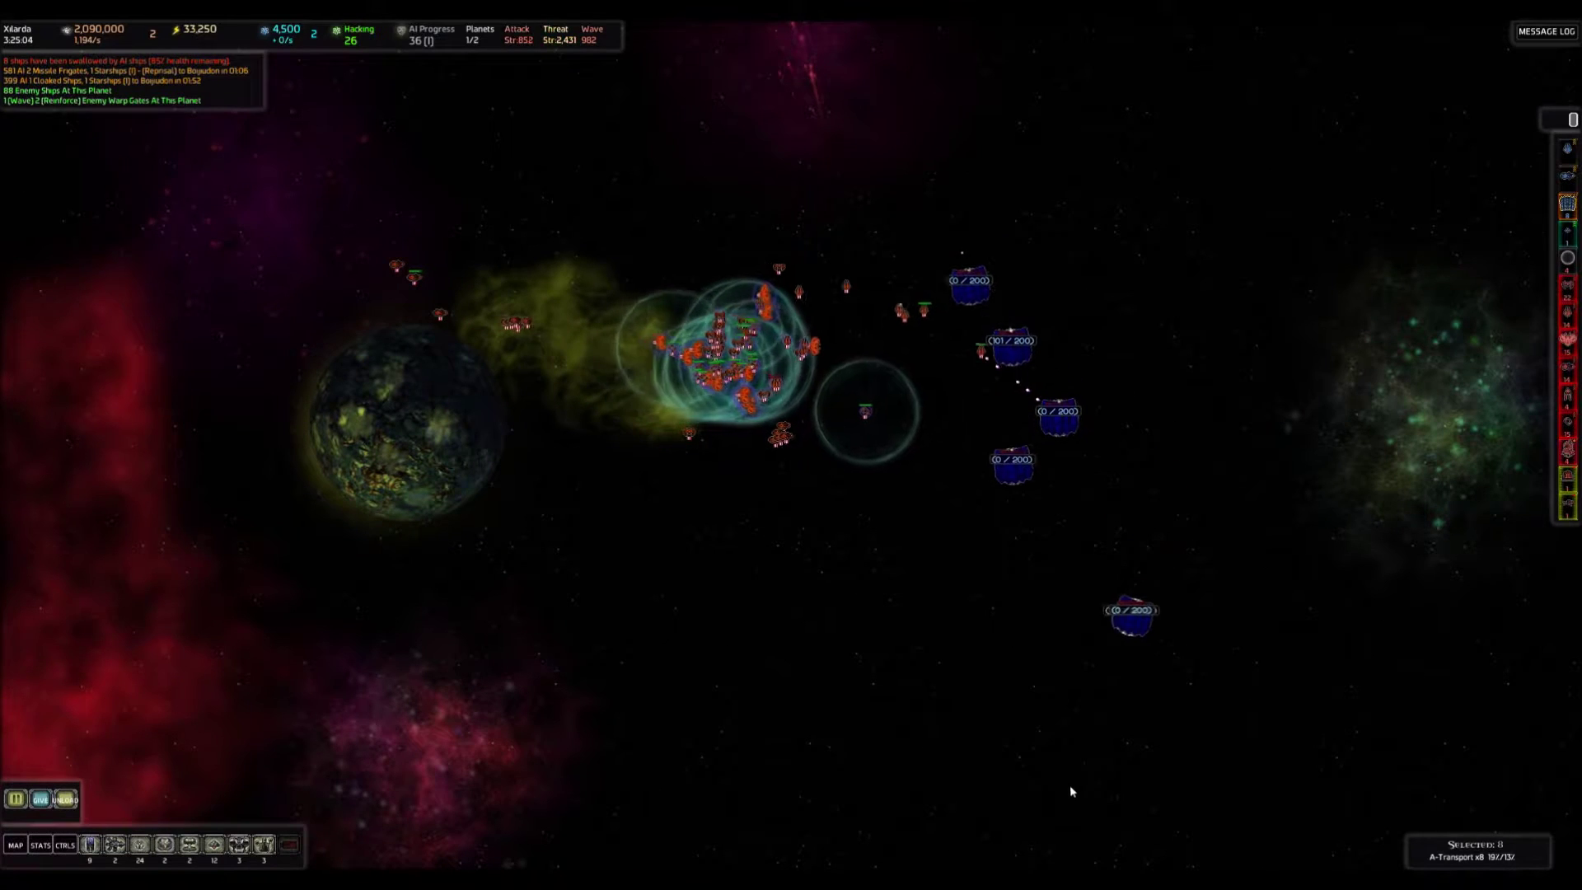
key(Pause)
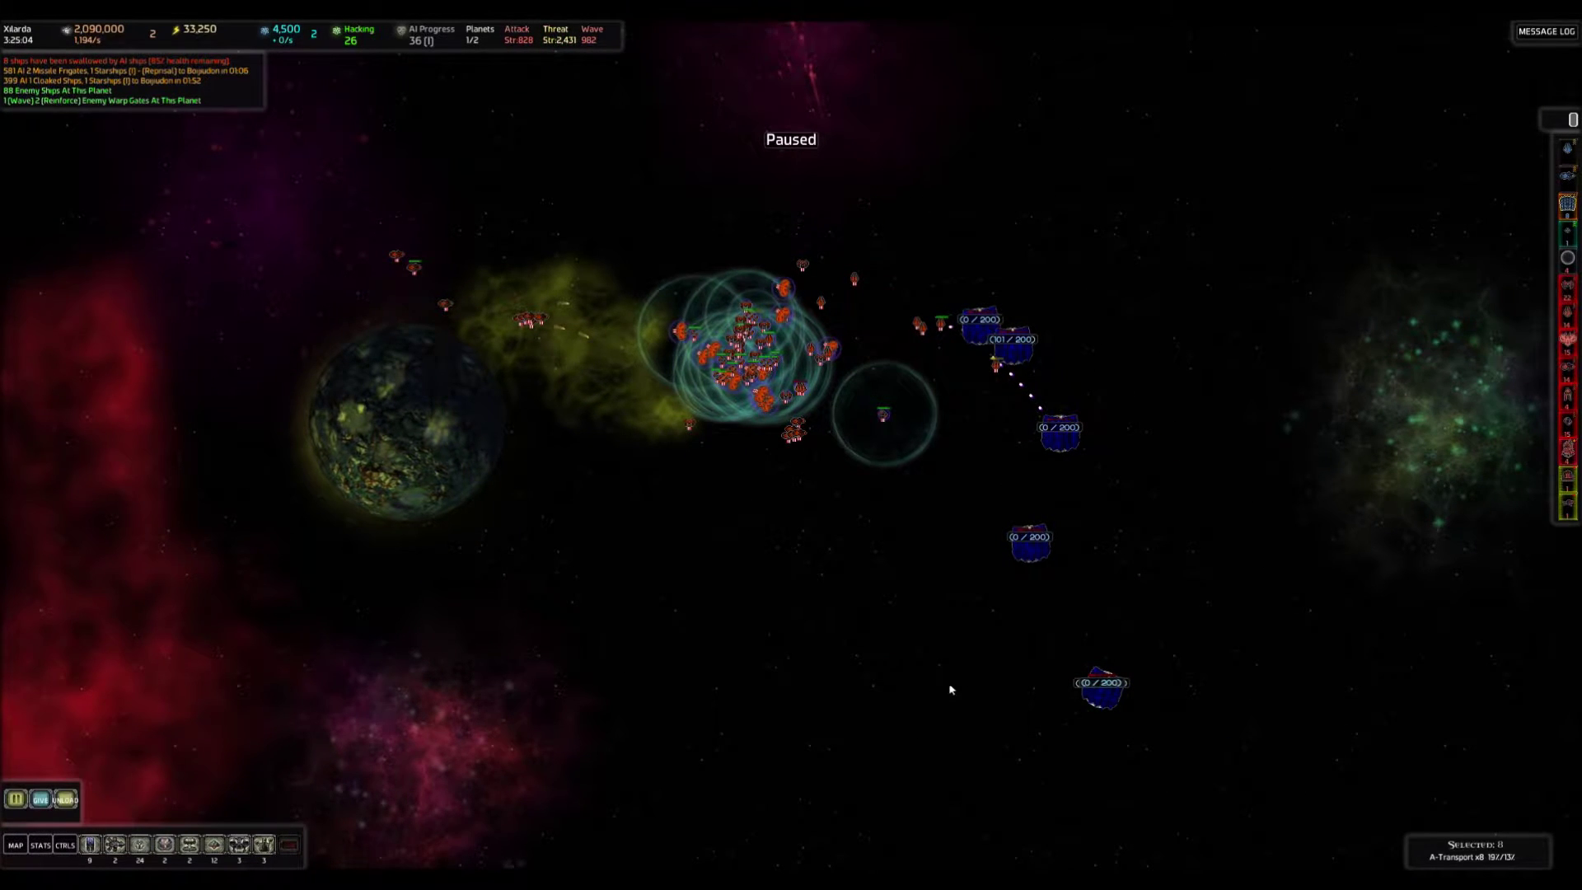
Resume the game and steer the transports up and around the battle, away from enemies.
key(Pause)
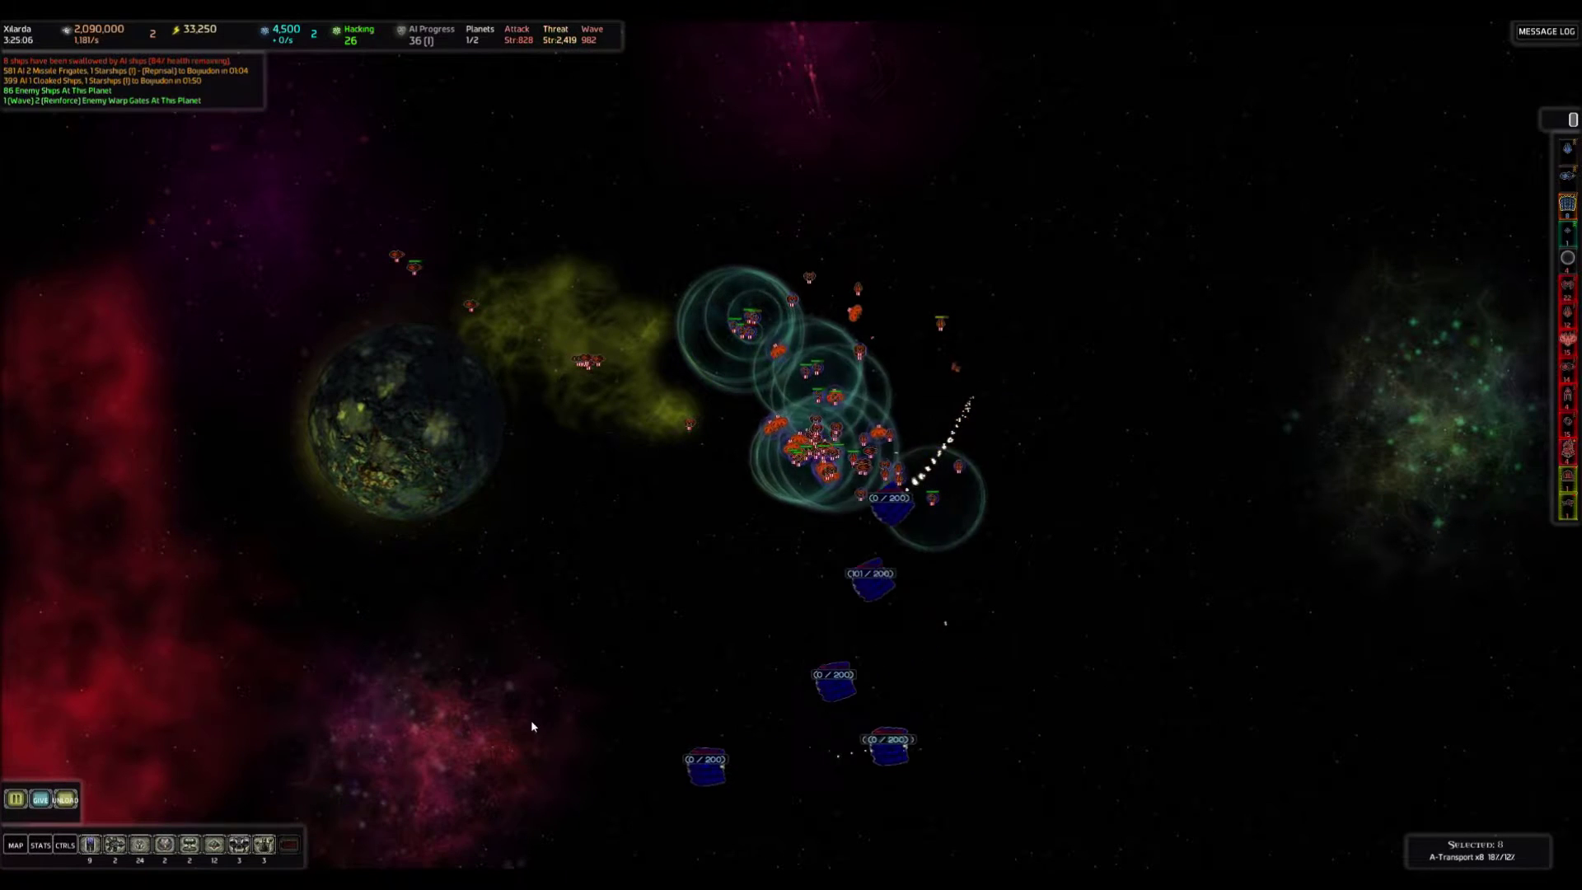
right_click(495, 470)
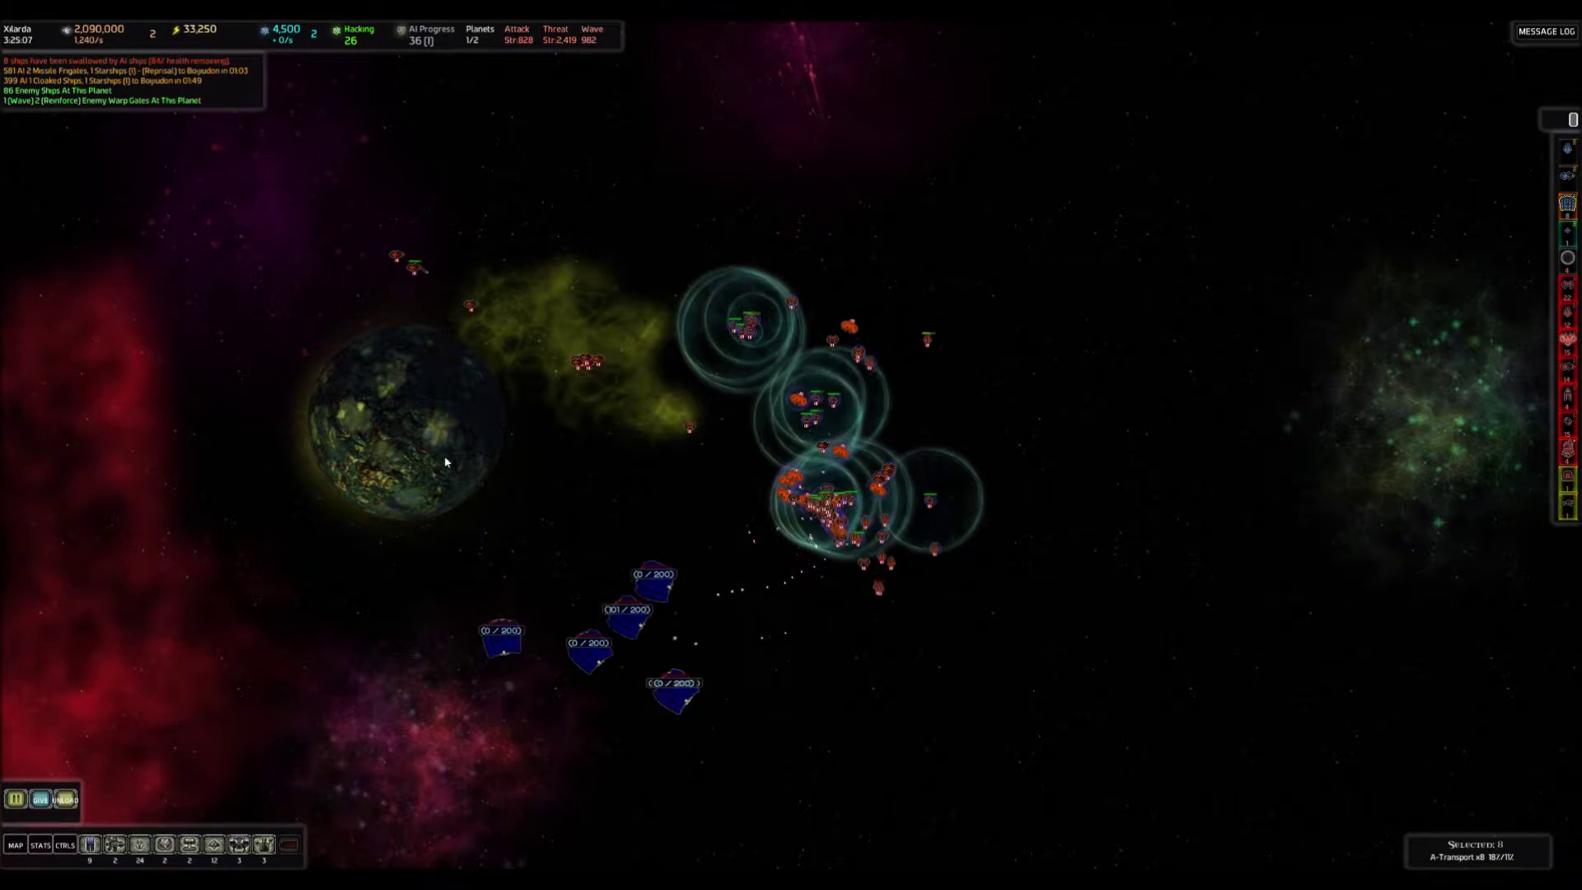
right_click(523, 264)
right_click(792, 160)
right_click(1112, 298)
right_click(921, 588)
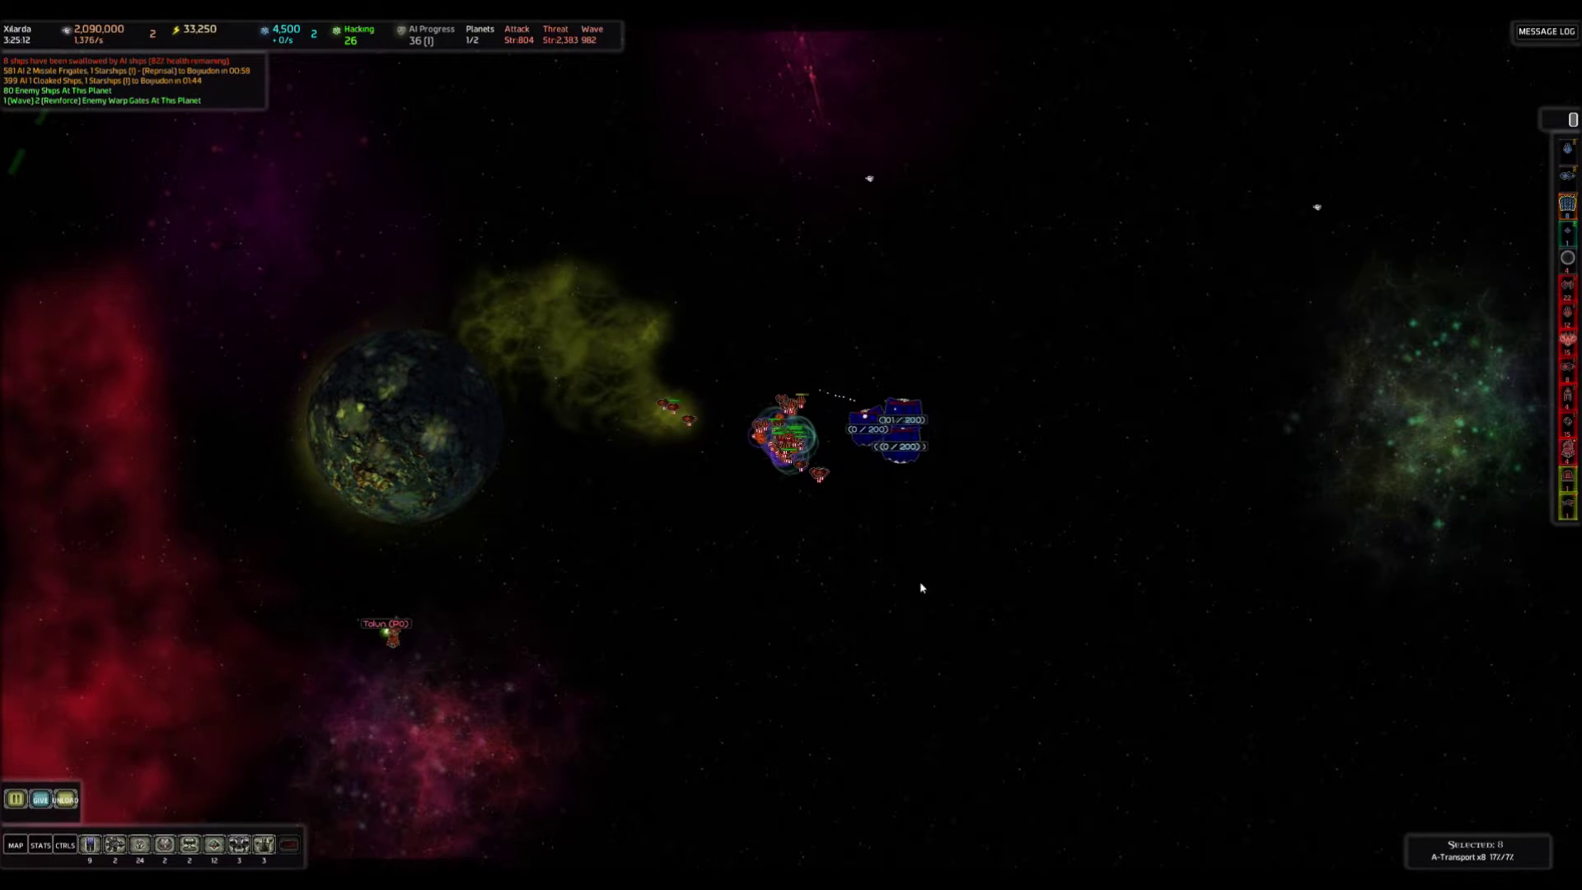
right_click(815, 433)
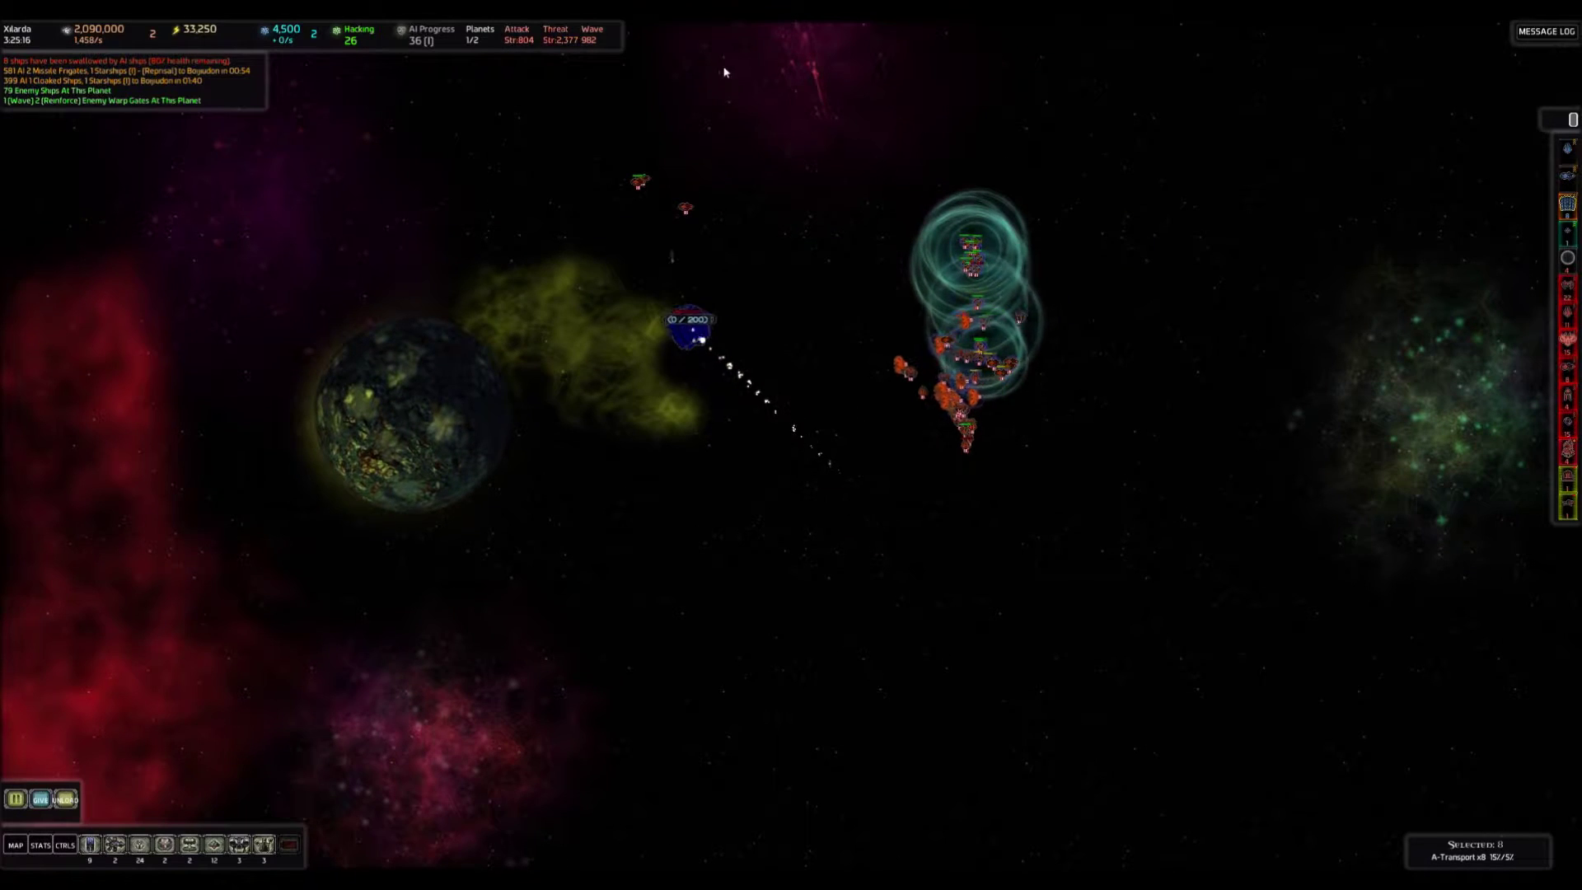
right_click(692, 266)
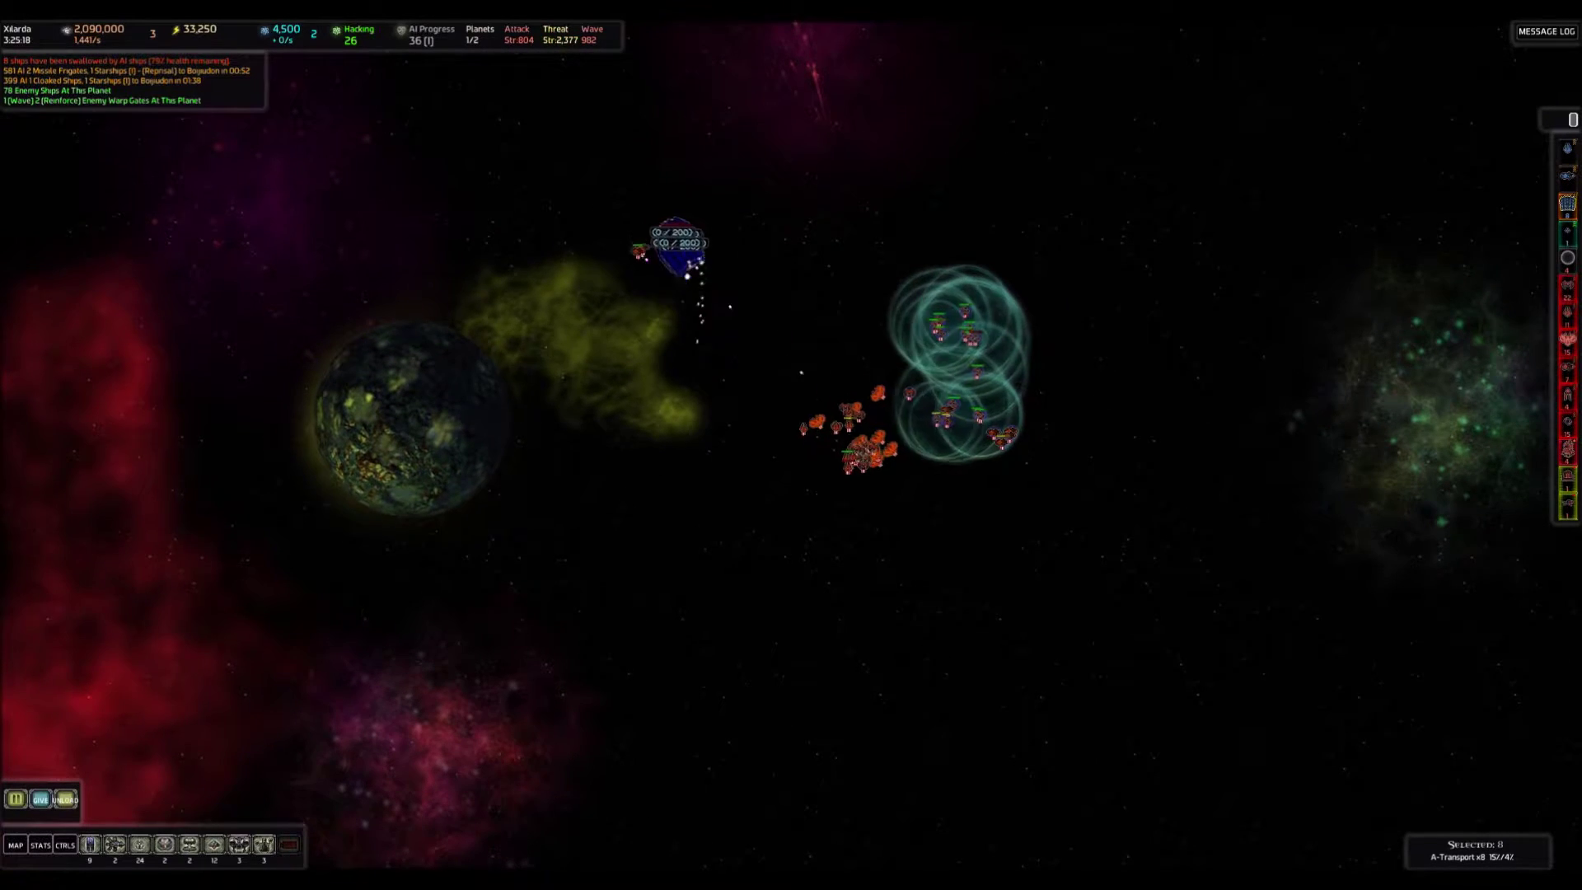
right_click(1107, 87)
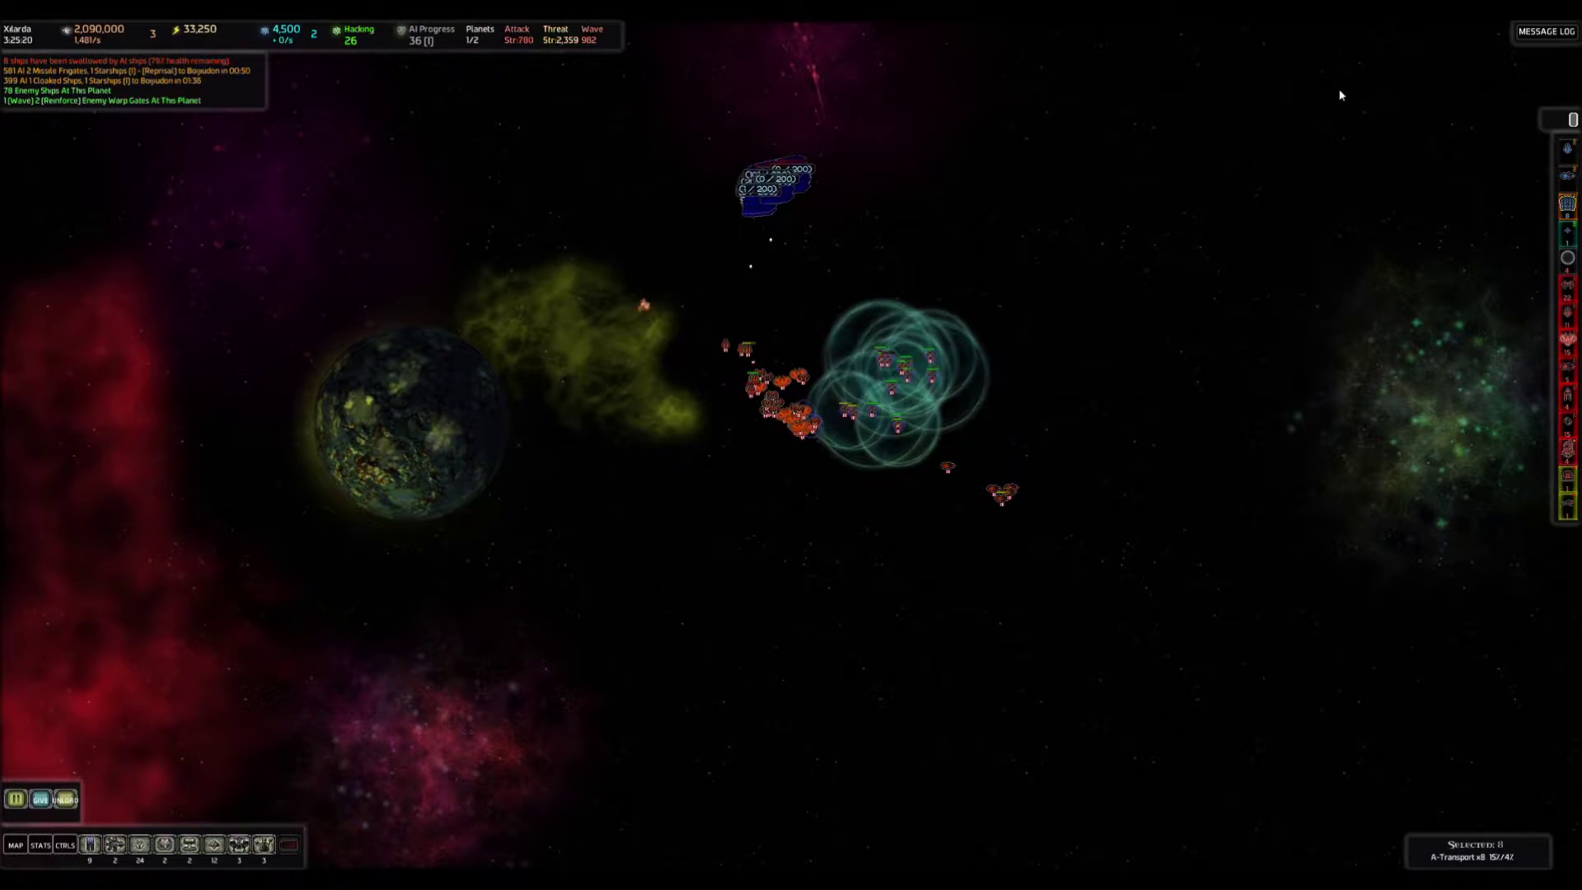
Keep kiting the transports along the right side away from pursuers, leaving two alive.
right_click(1272, 494)
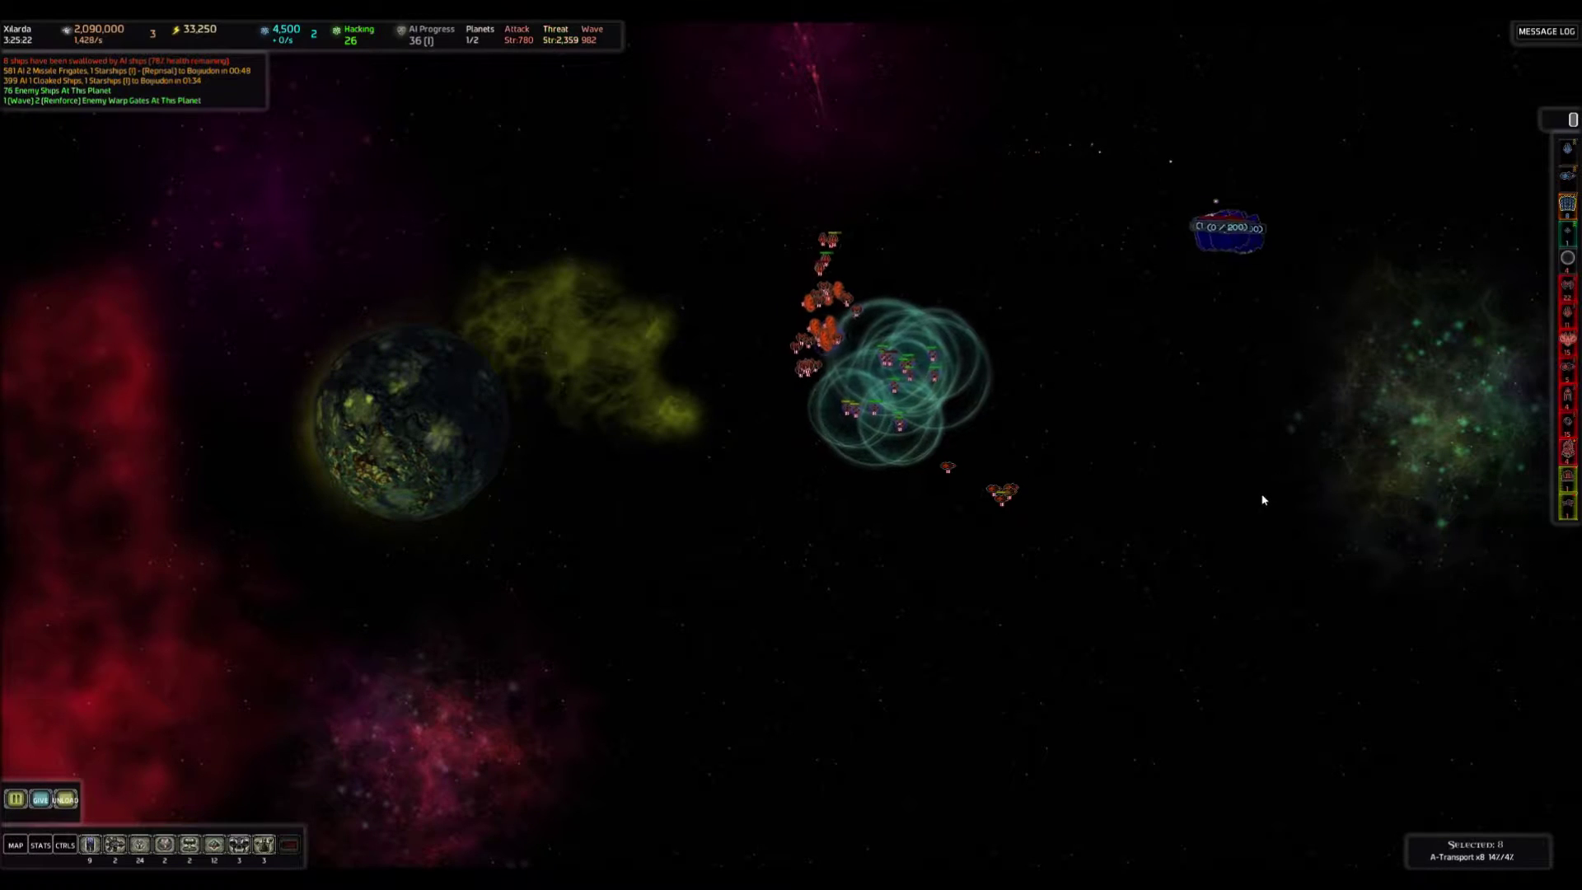
right_click(953, 679)
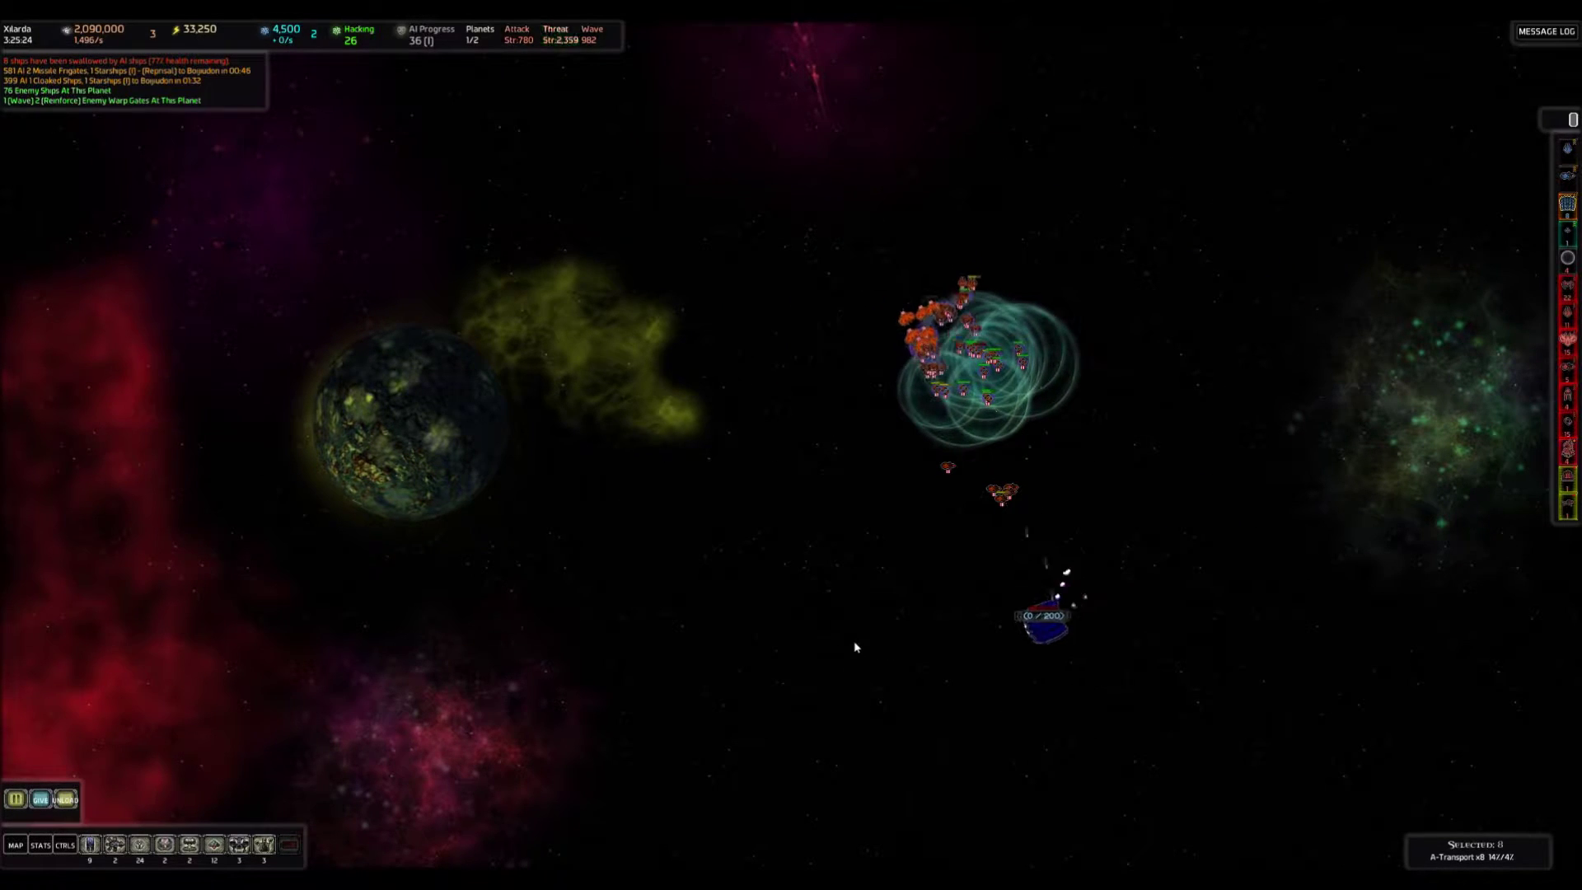
right_click(757, 578)
right_click(790, 240)
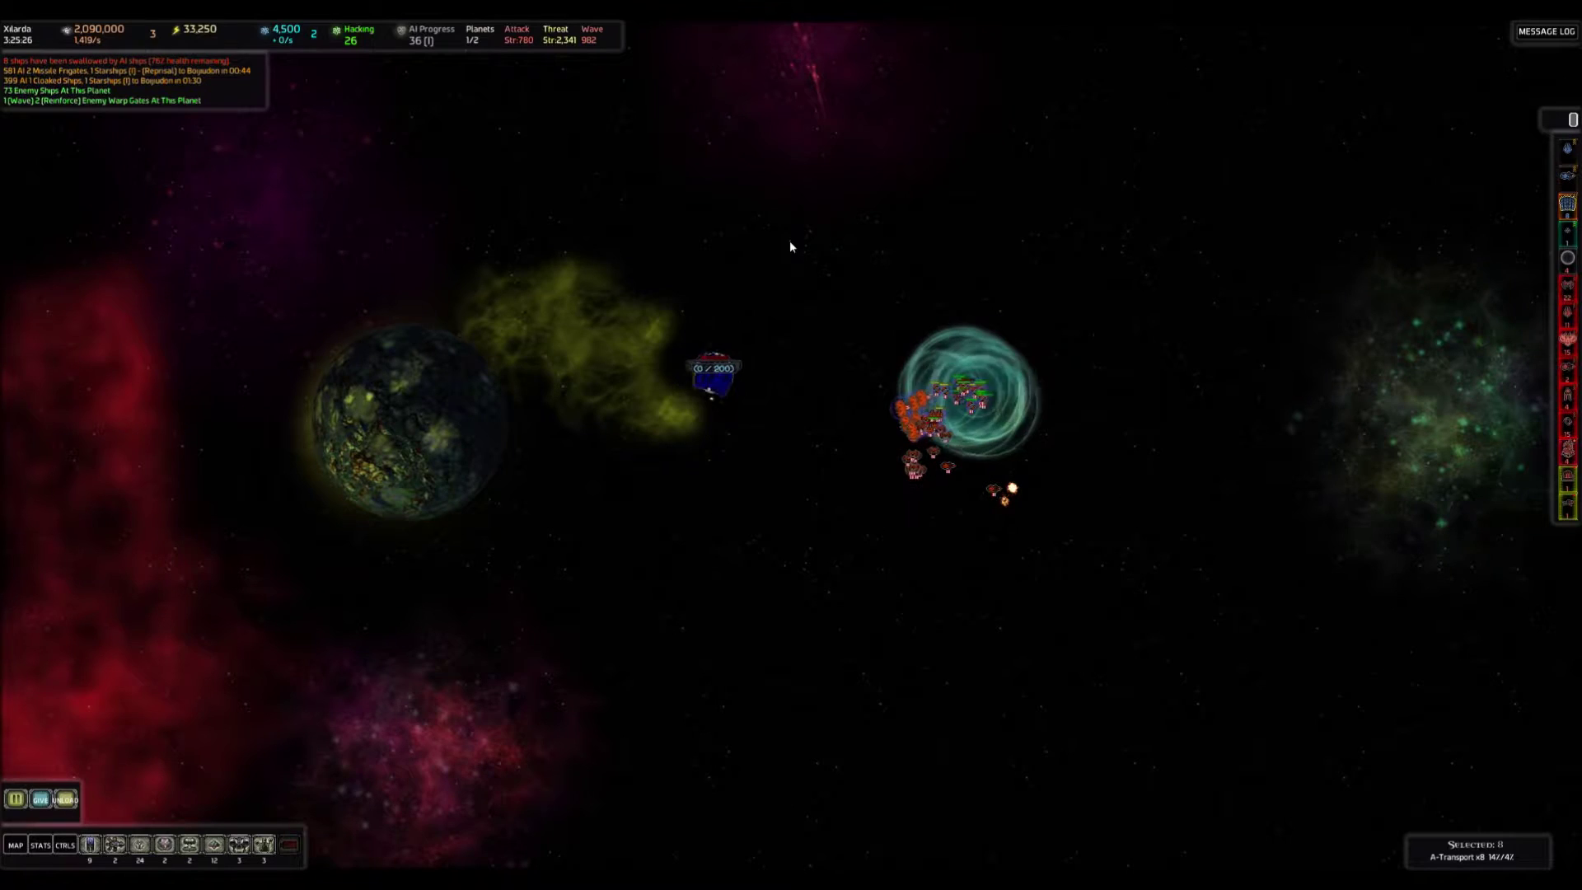
right_click(884, 142)
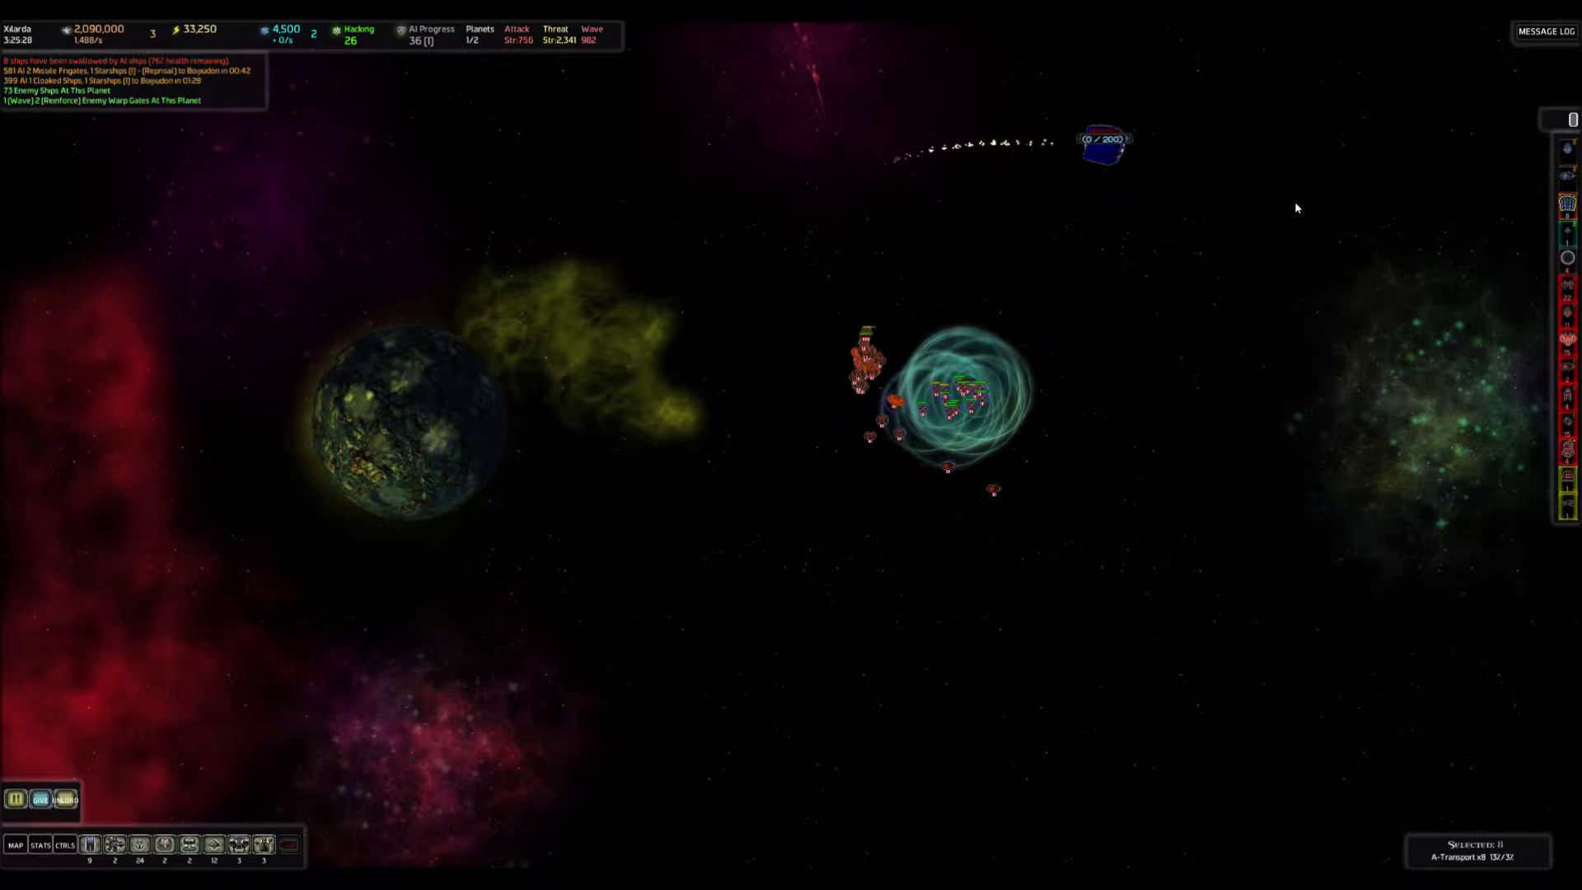
right_click(1321, 375)
right_click(1113, 519)
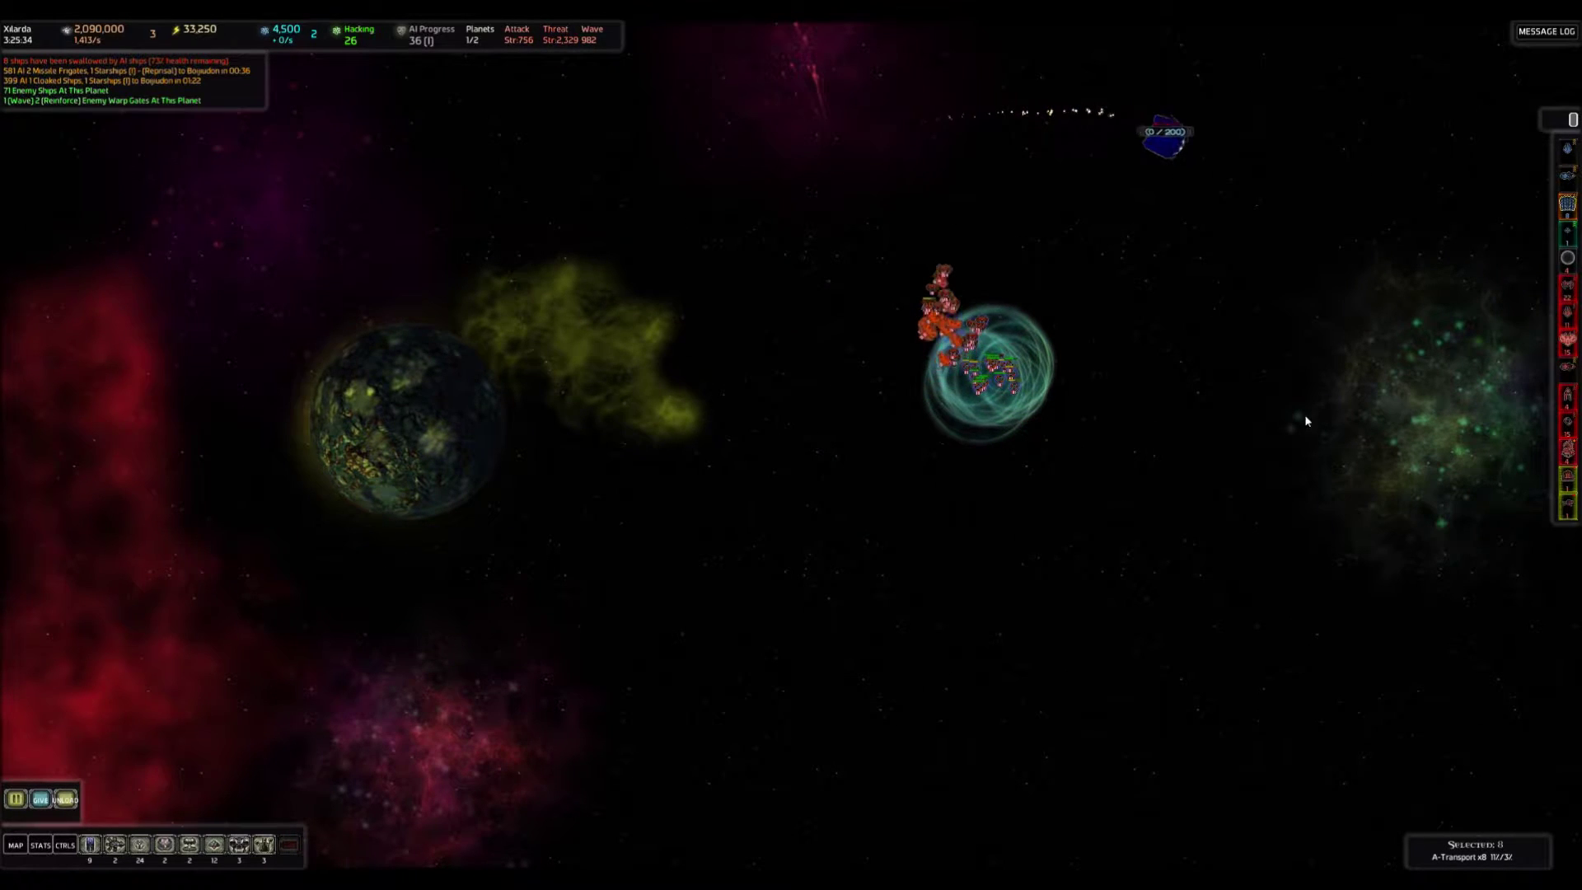
right_click(1236, 234)
right_click(1067, 560)
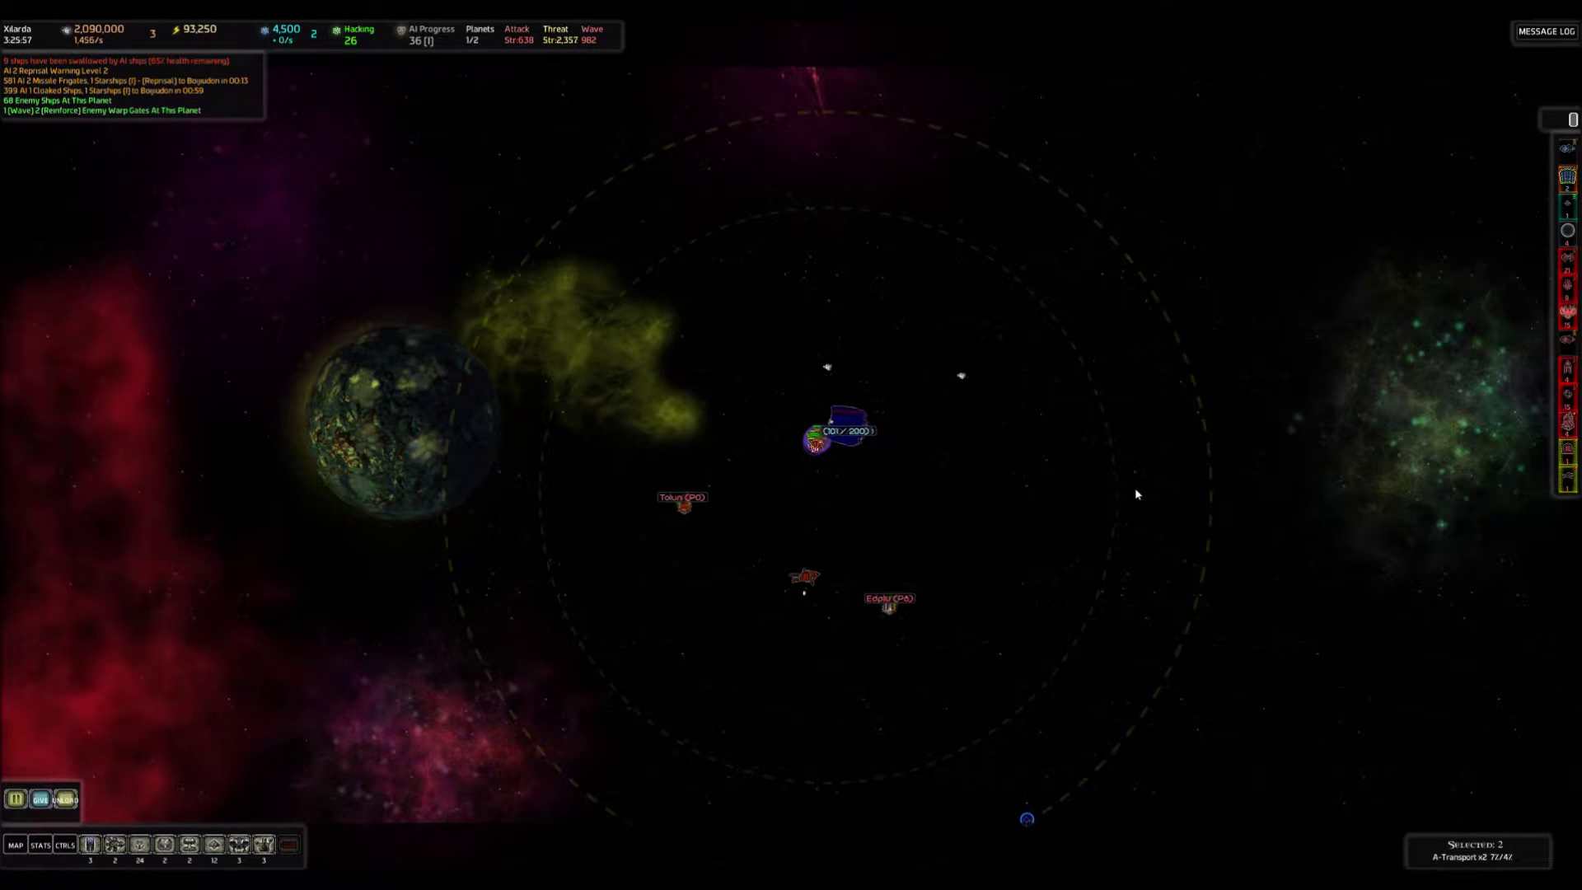
scroll(1106, 527, up, 5)
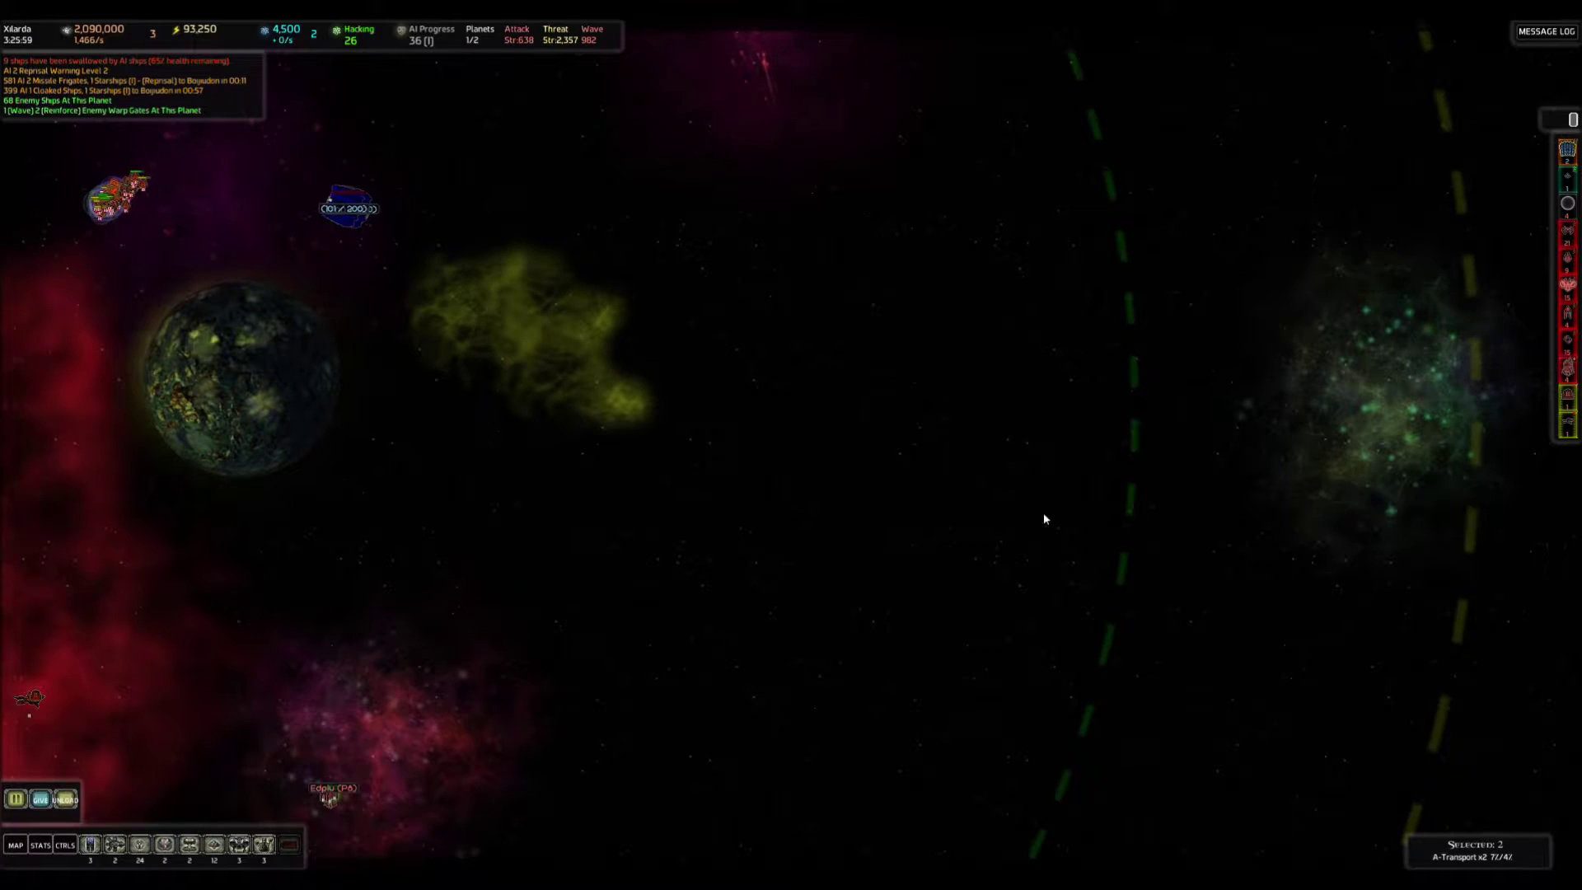
scroll(1012, 528, down, 5)
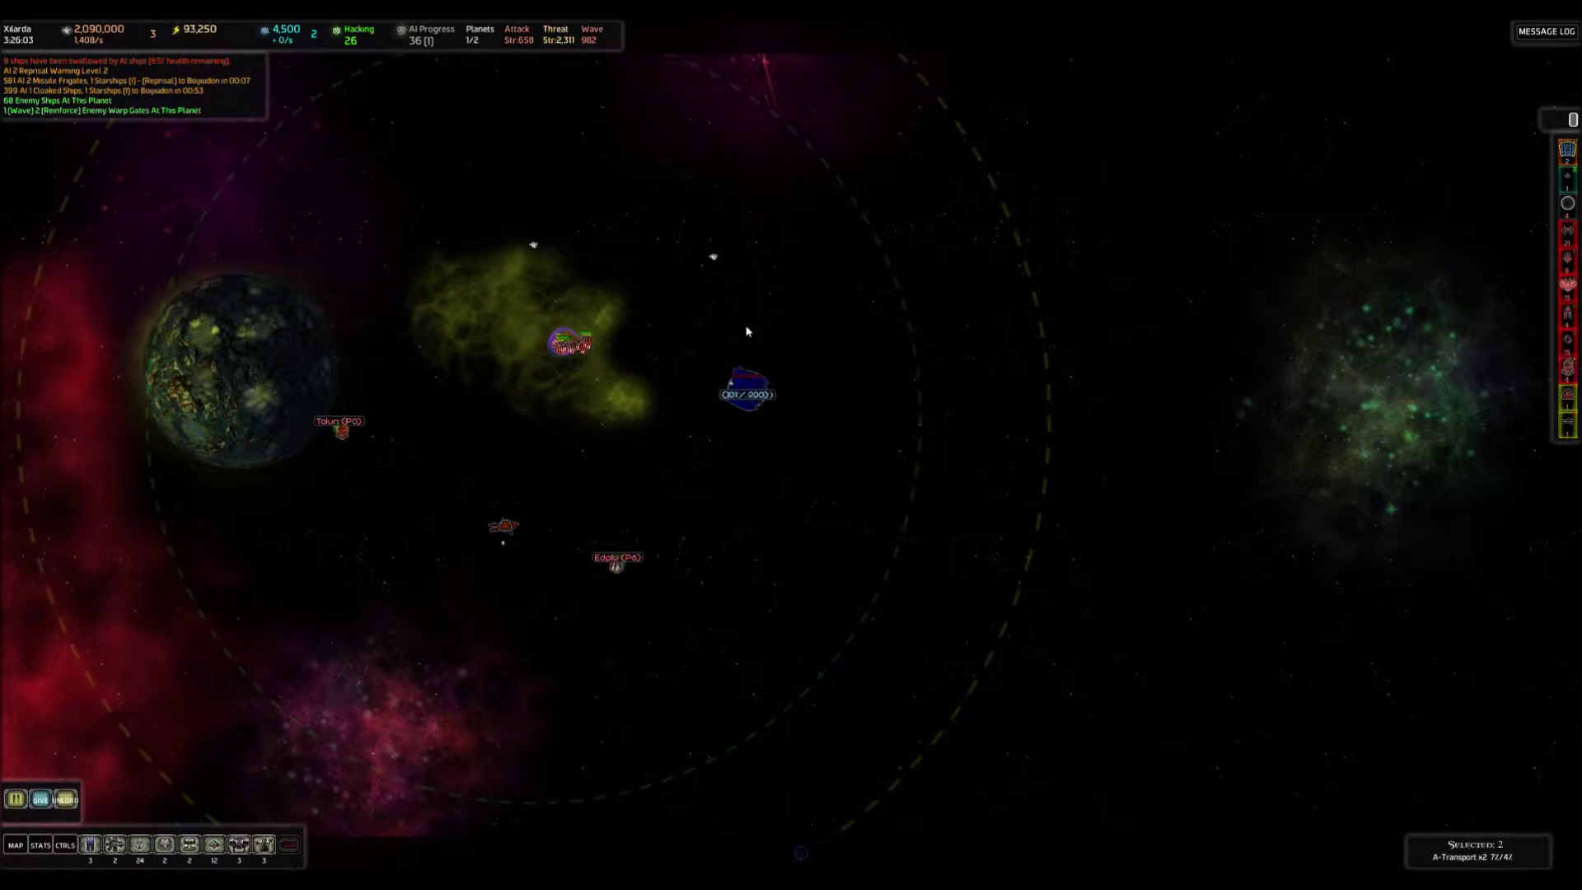
scroll(813, 611, up, 5)
scroll(810, 663, down, 5)
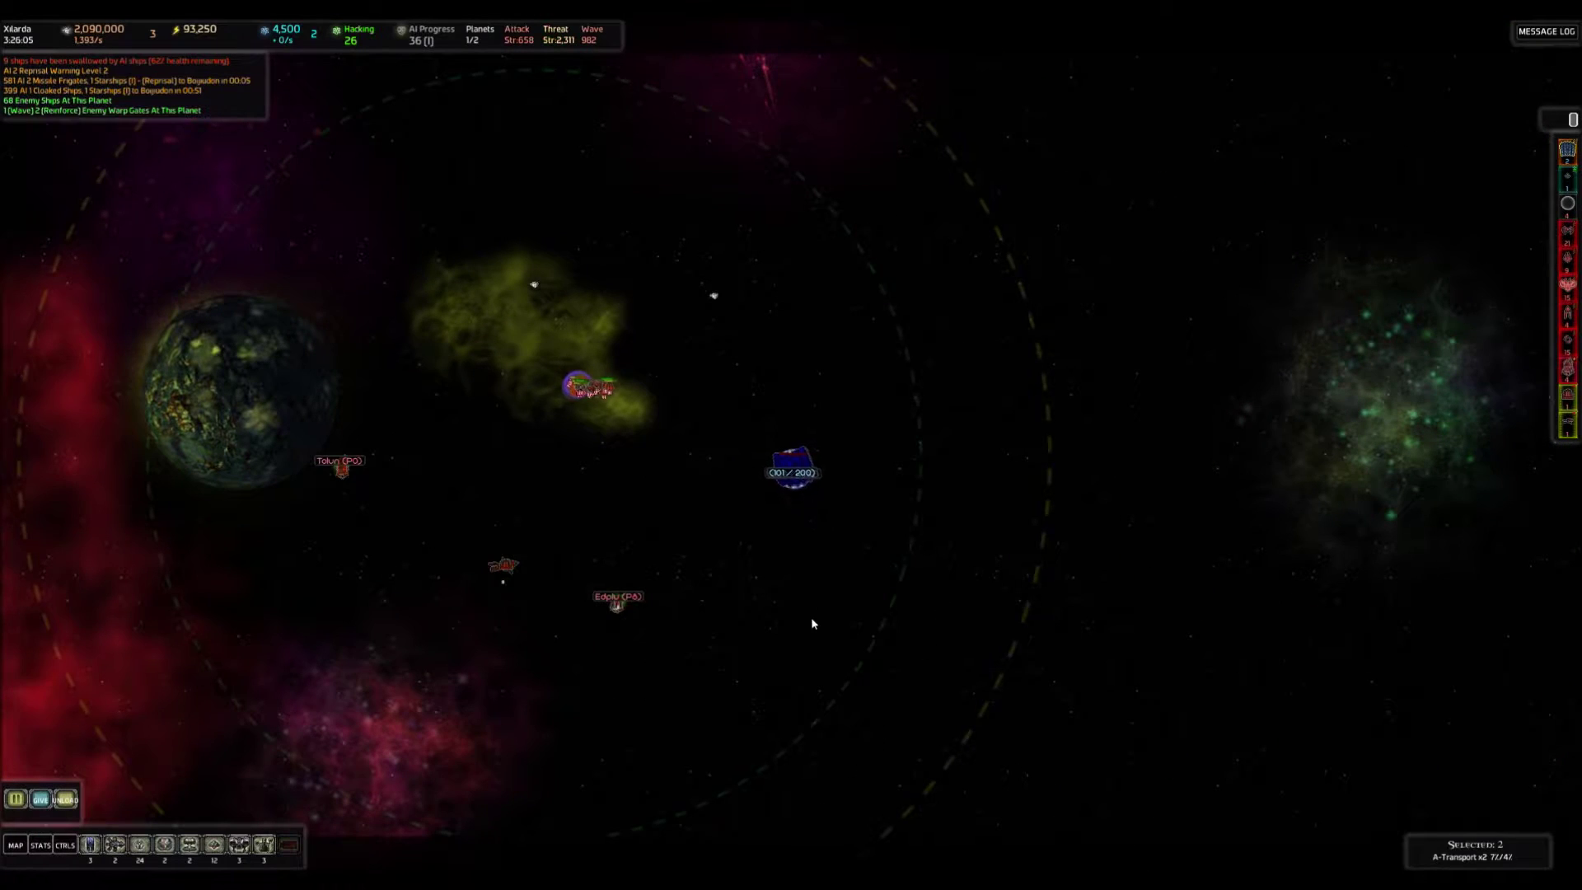
scroll(815, 583, up, 5)
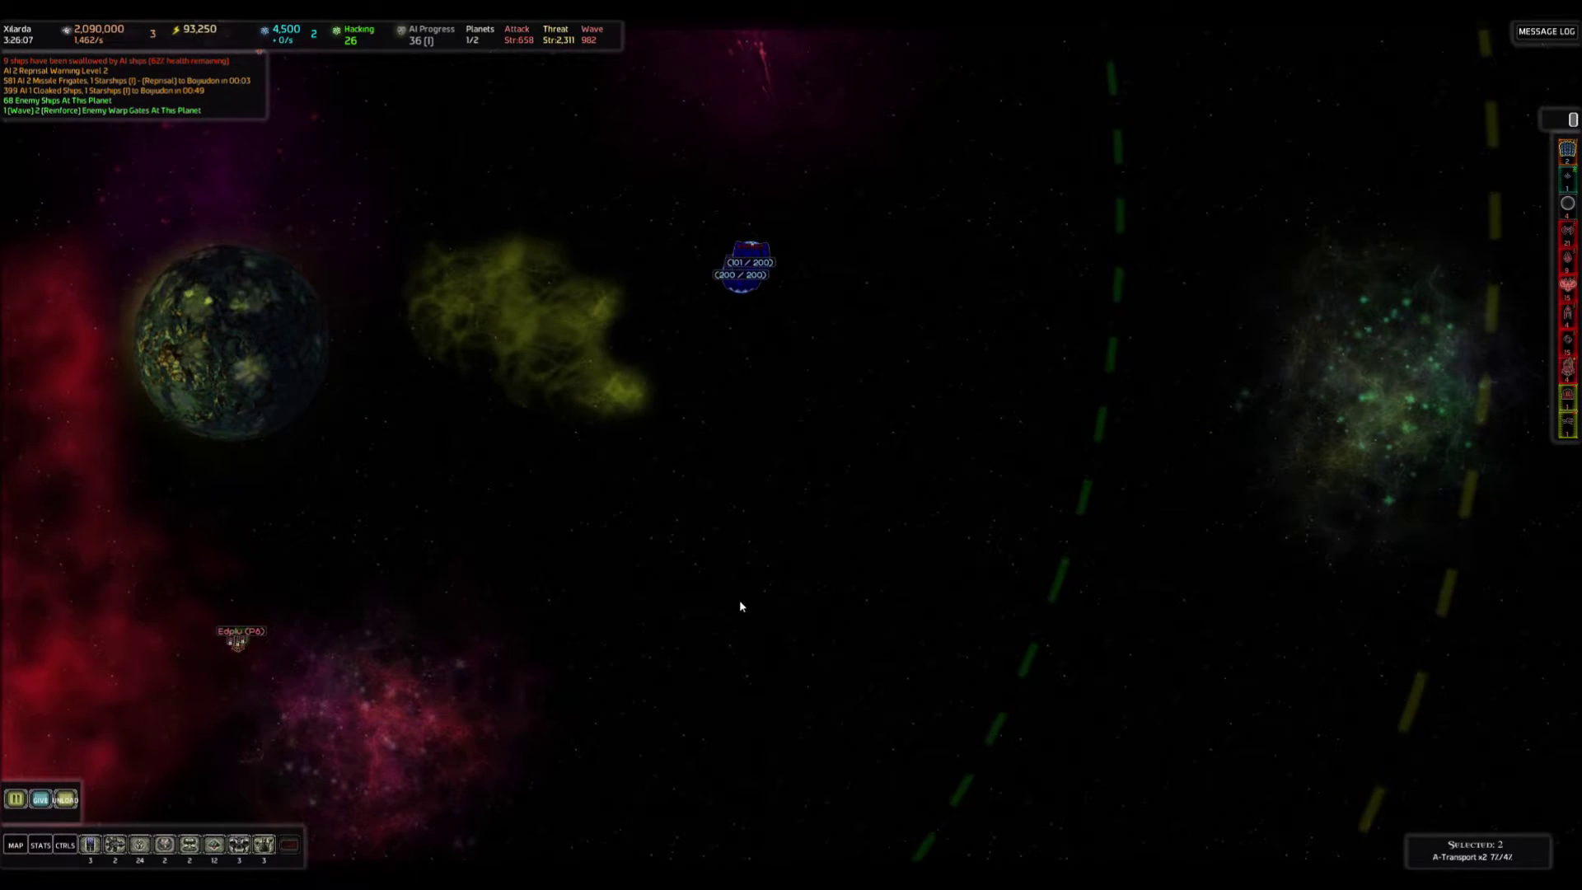
scroll(740, 605, down, 5)
Box the Xilarda enemy fleet to gauge its size, then open the galaxy map.
drag(297, 186, 731, 424)
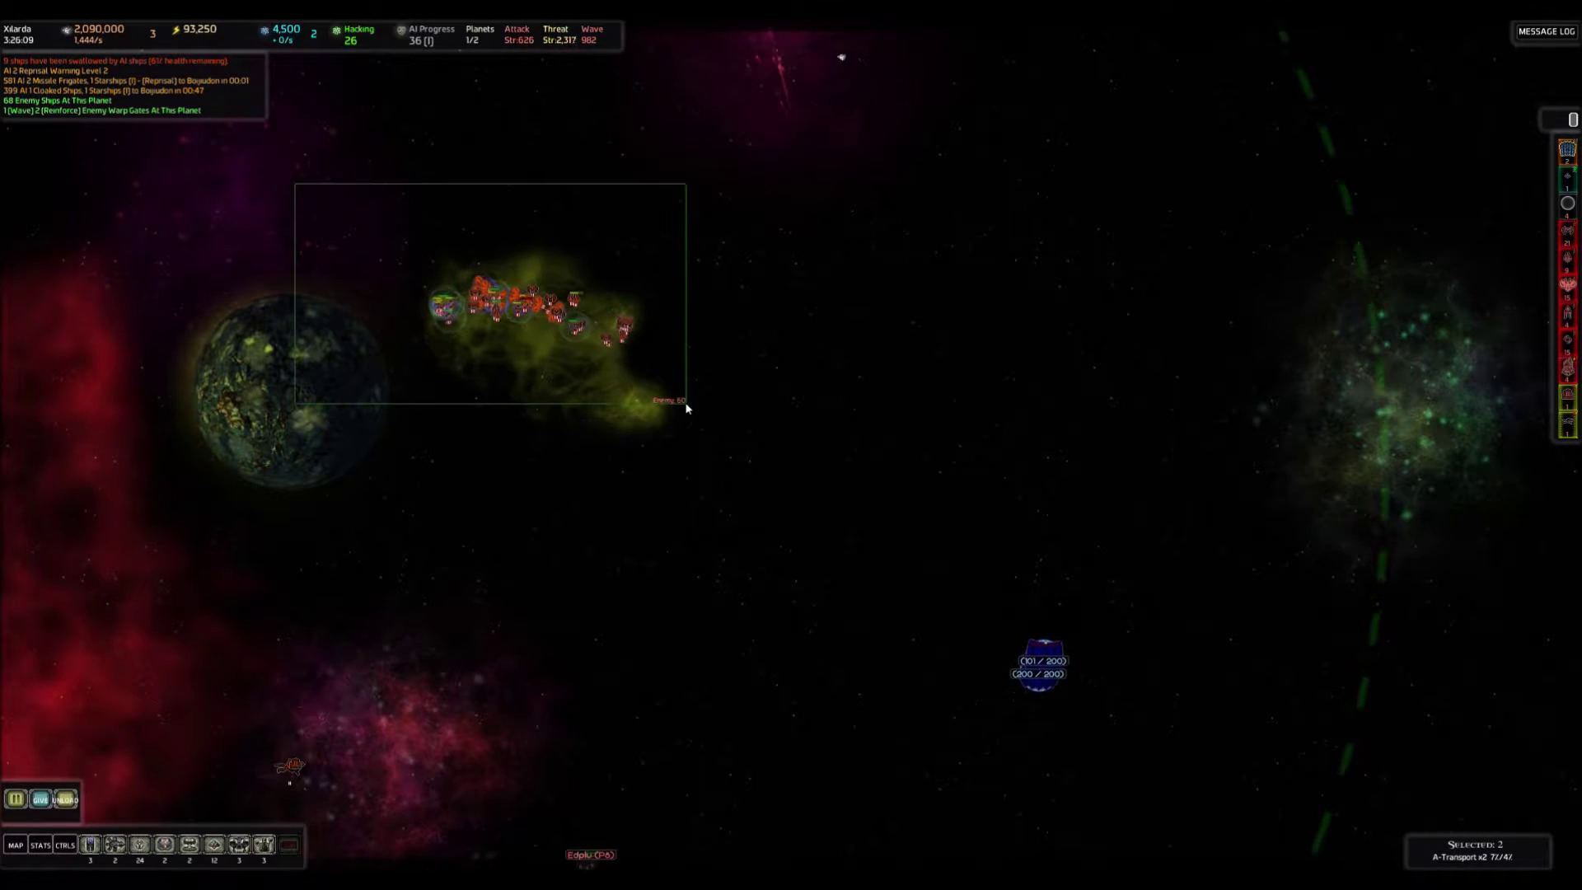
scroll(741, 420, down, 5)
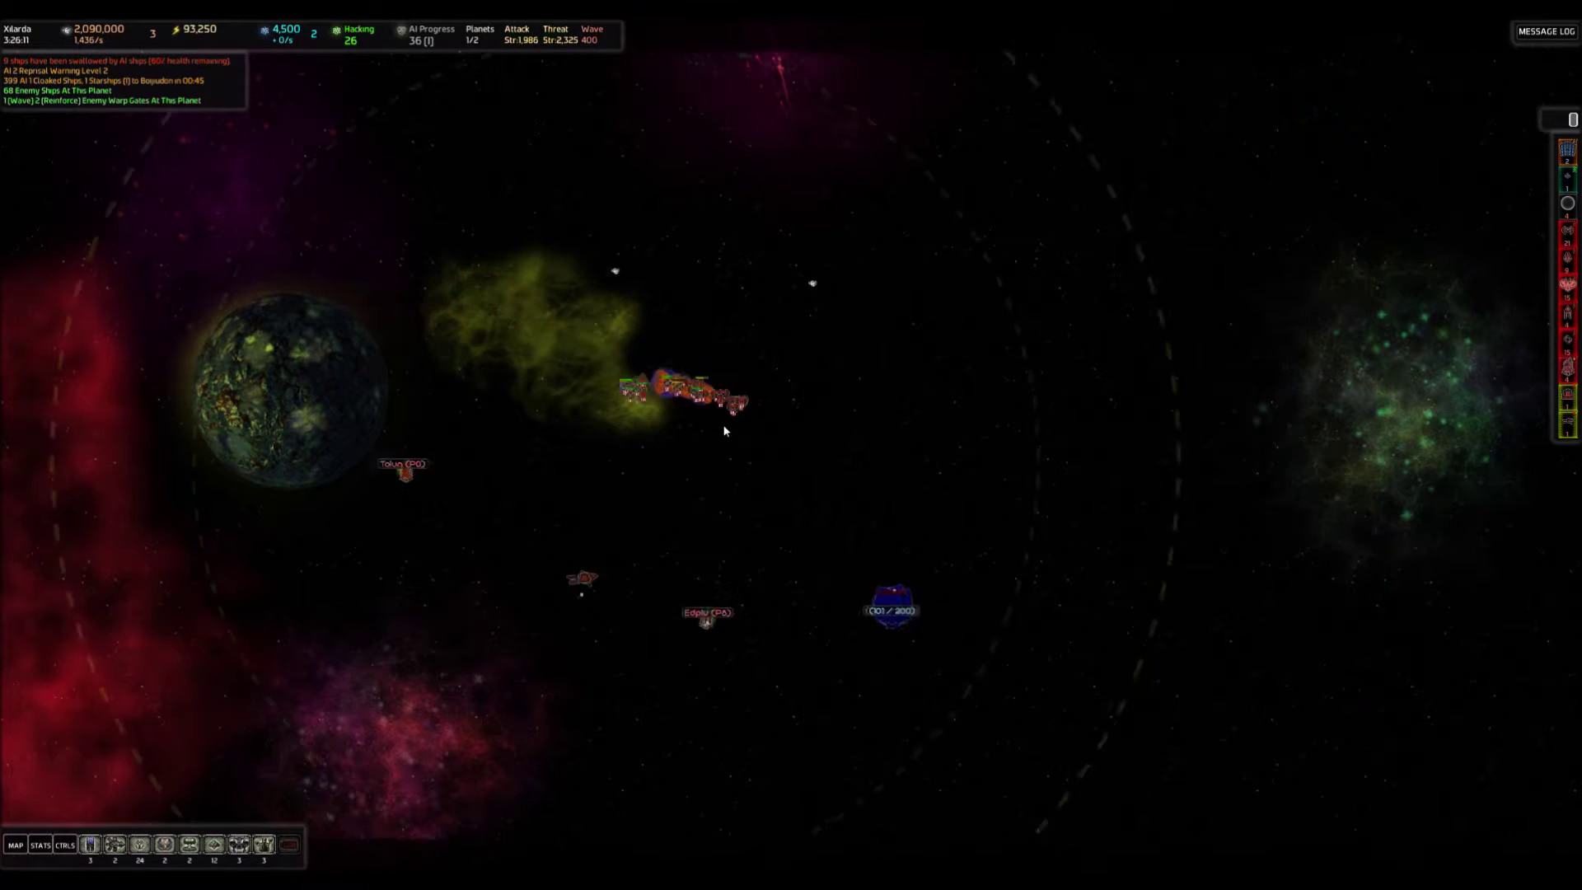
scroll(790, 346, up, 5)
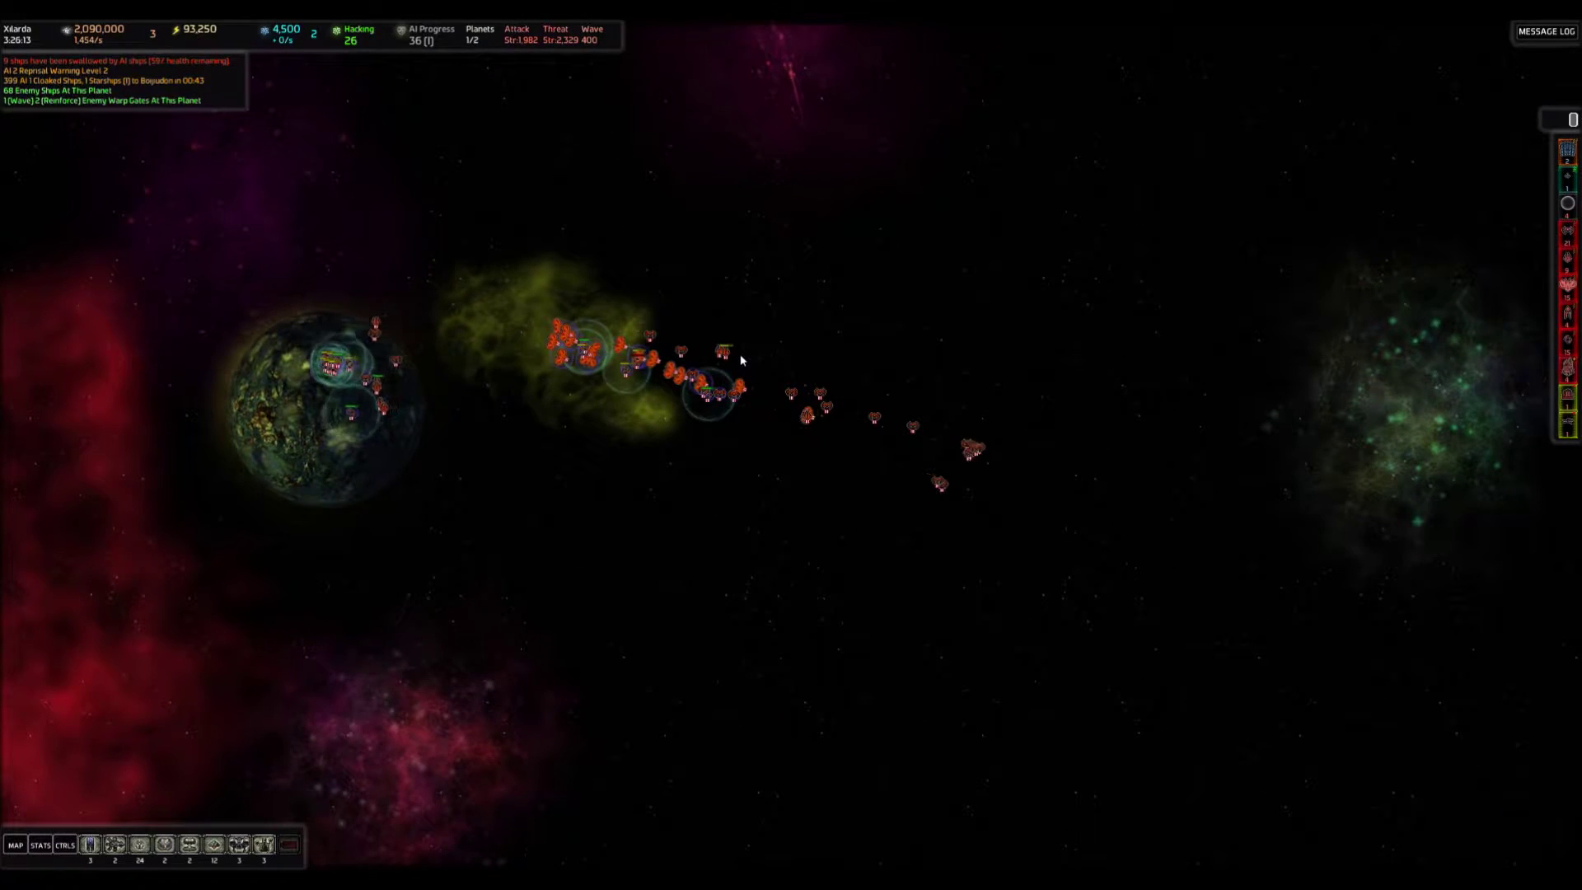
key(Tab)
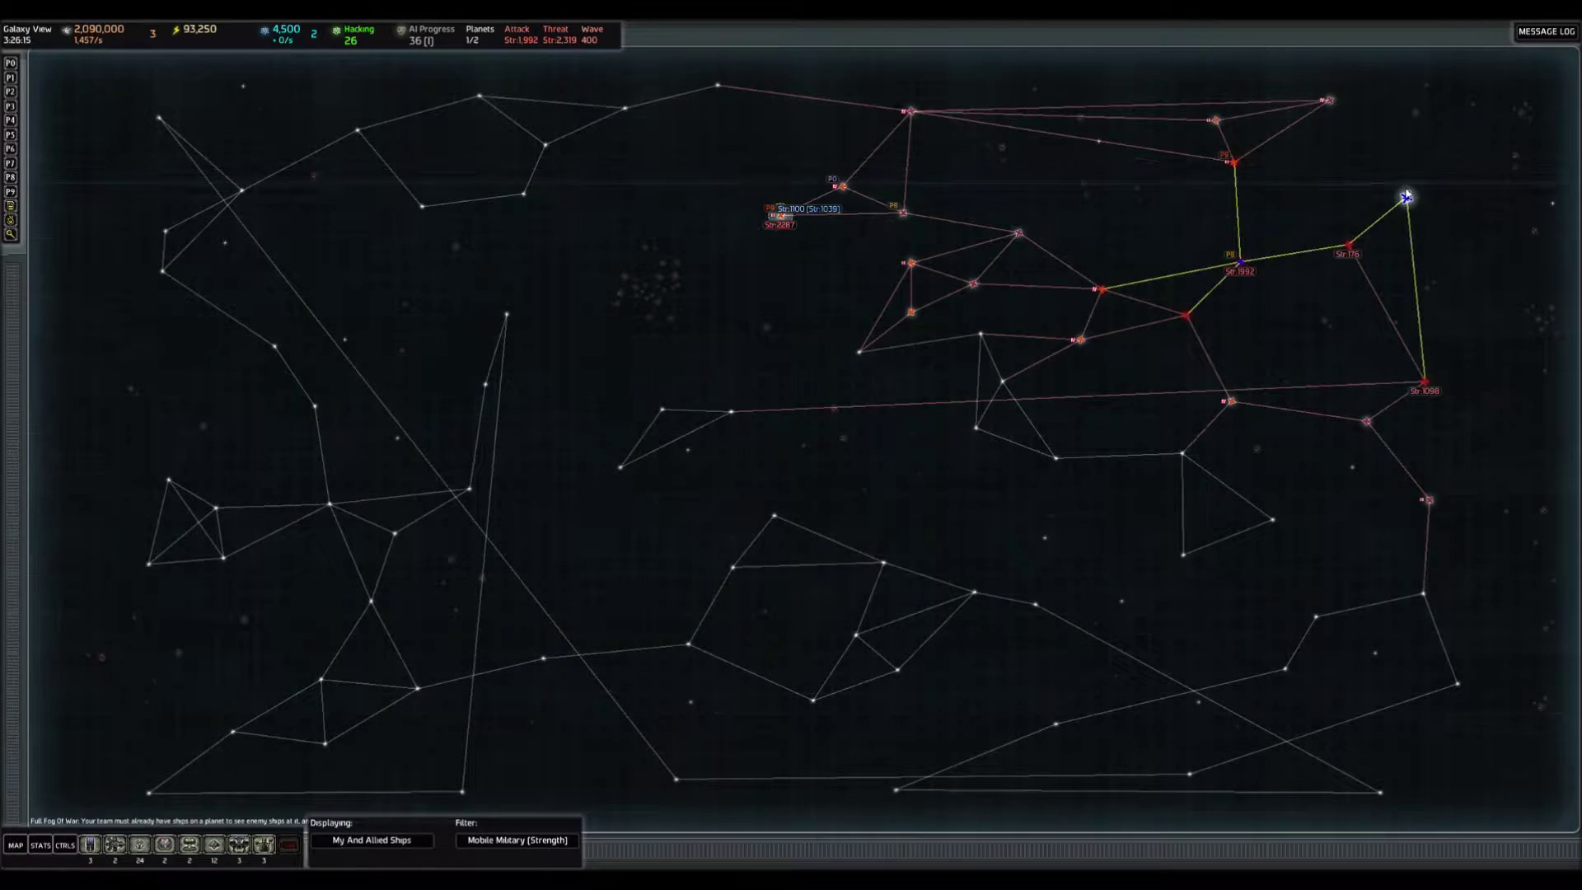
Build a new Assault Transport beside the Fosa home command station.
click(1405, 195)
click(840, 560)
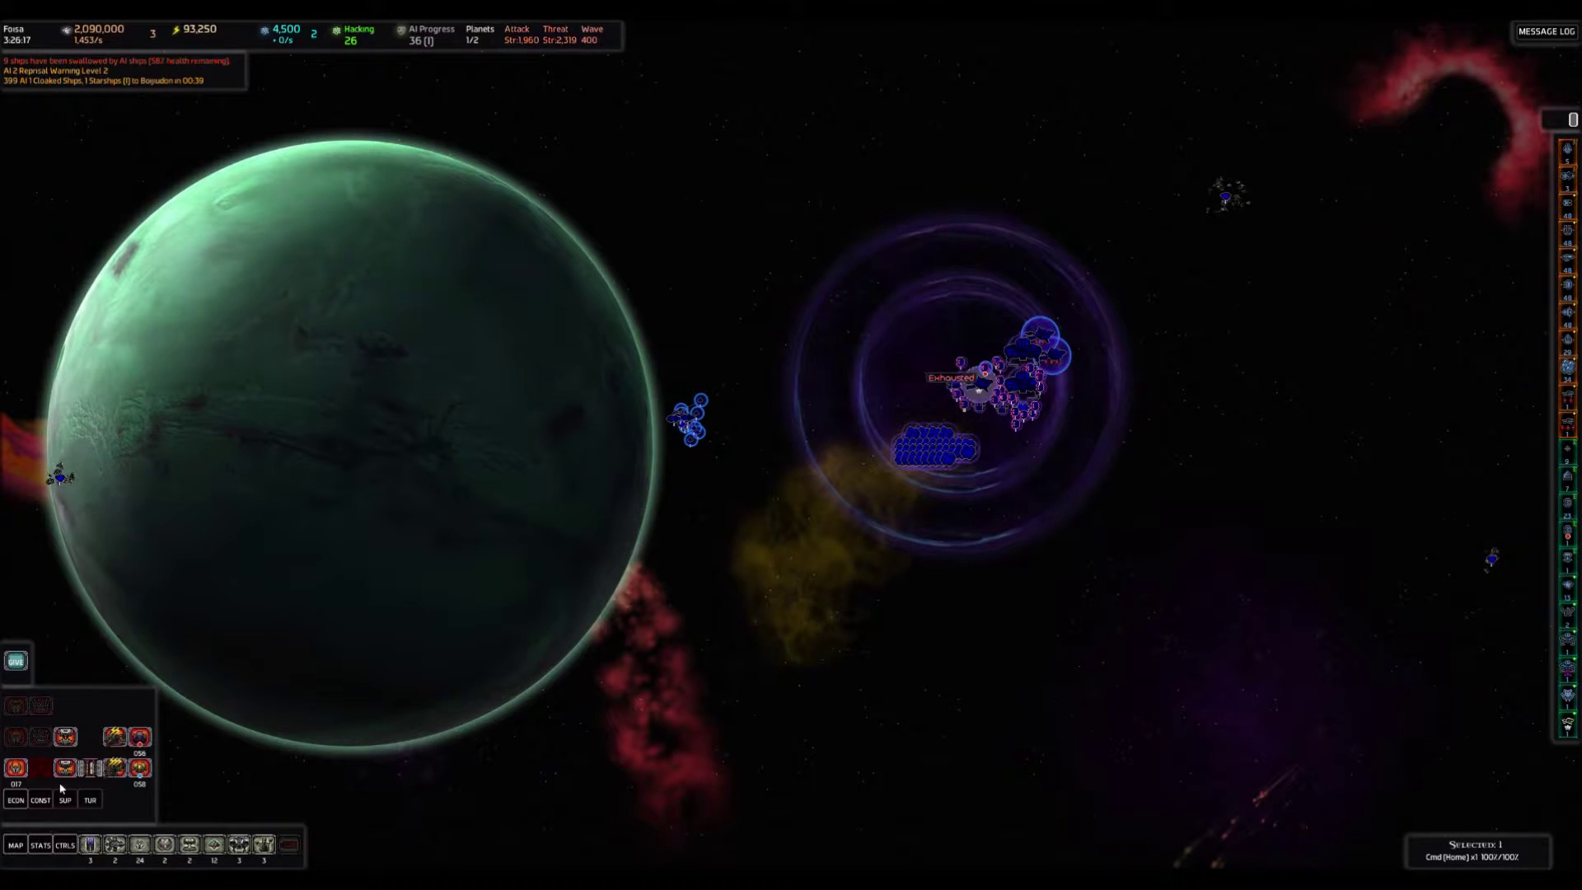
click(65, 799)
click(40, 767)
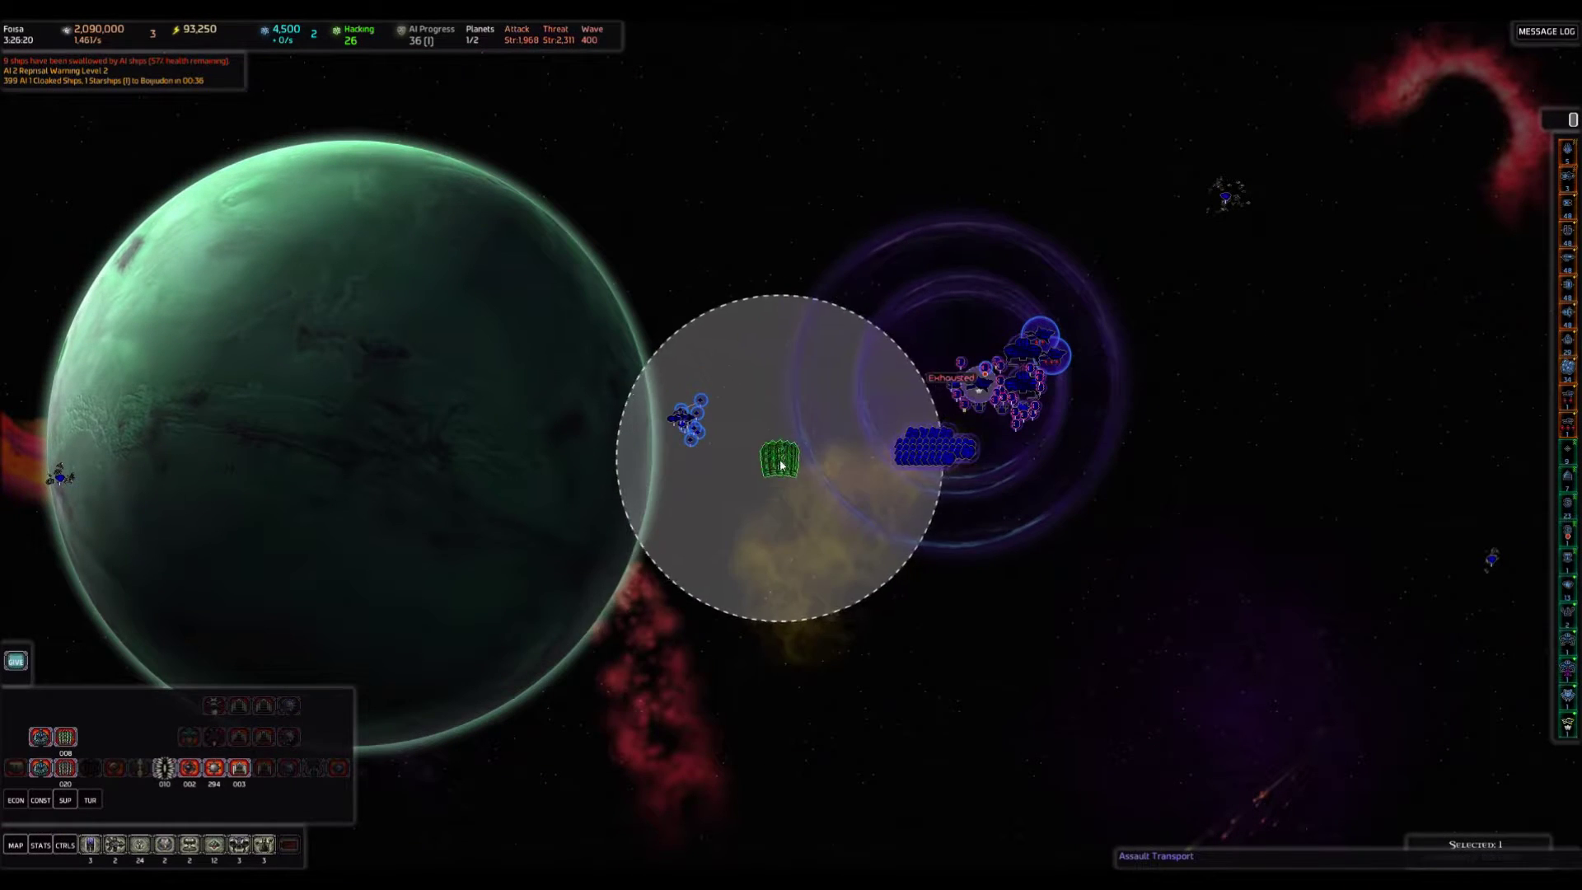
click(729, 532)
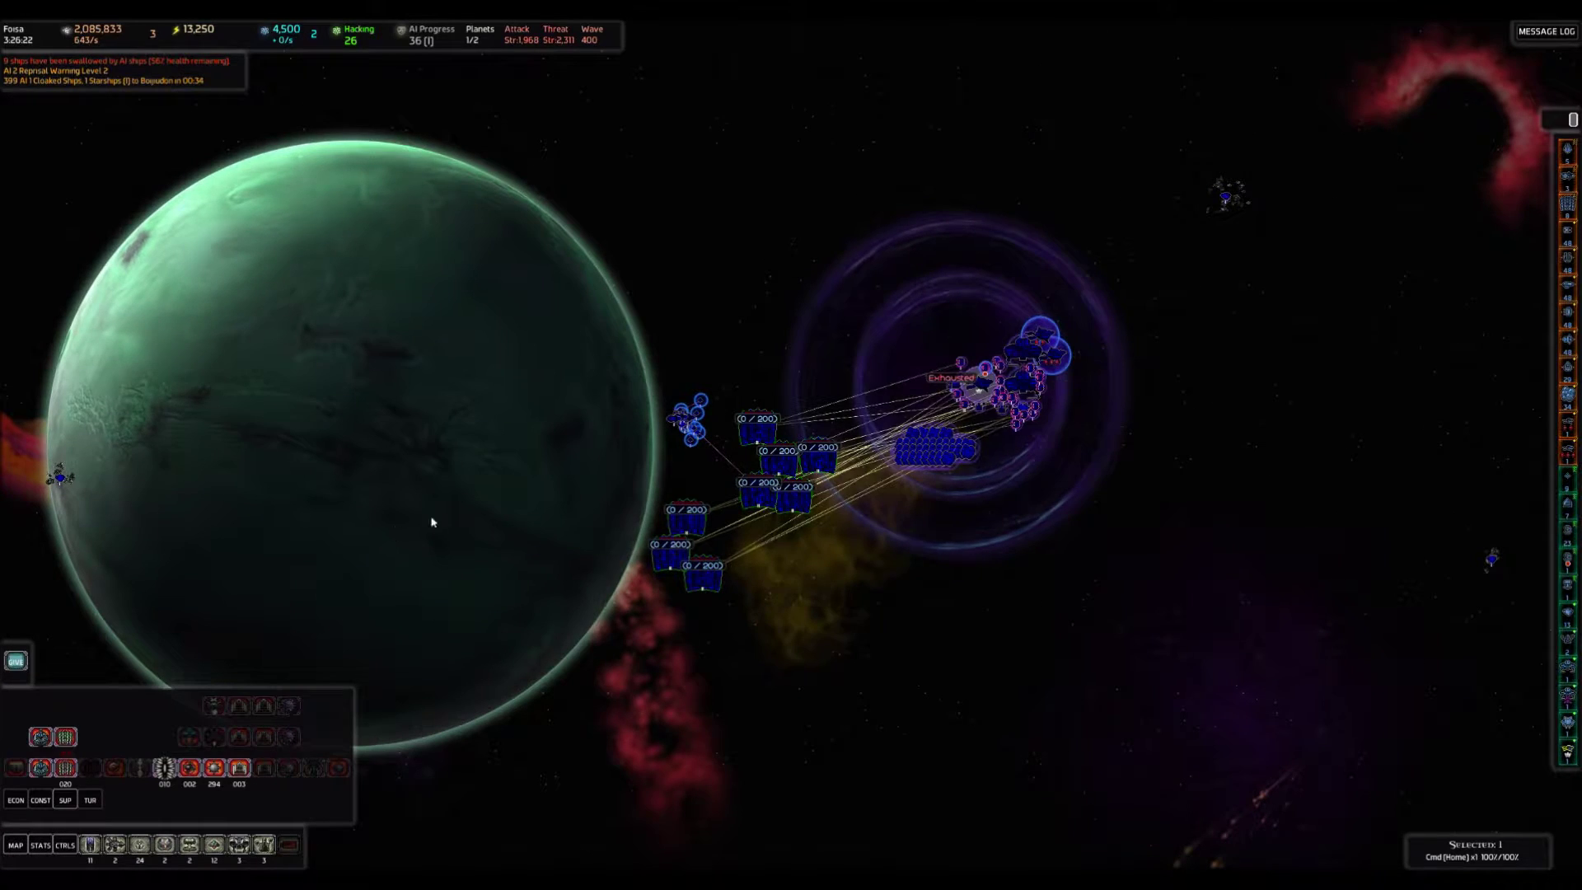
Check Xilarda on the galaxy map, then bring up the Bogudon system.
key(Tab)
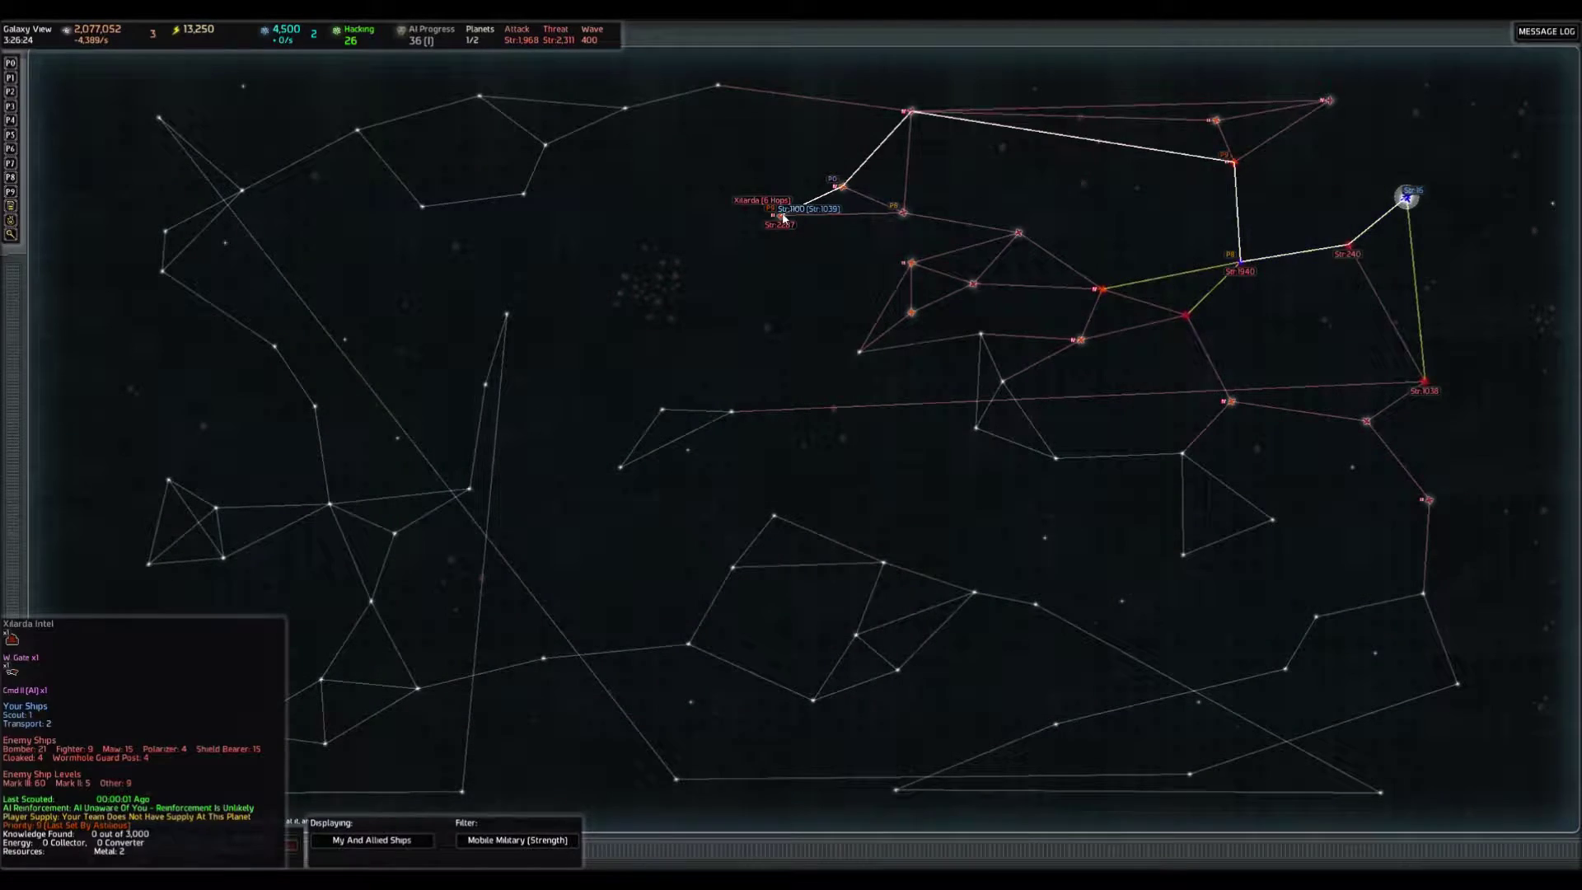
click(779, 216)
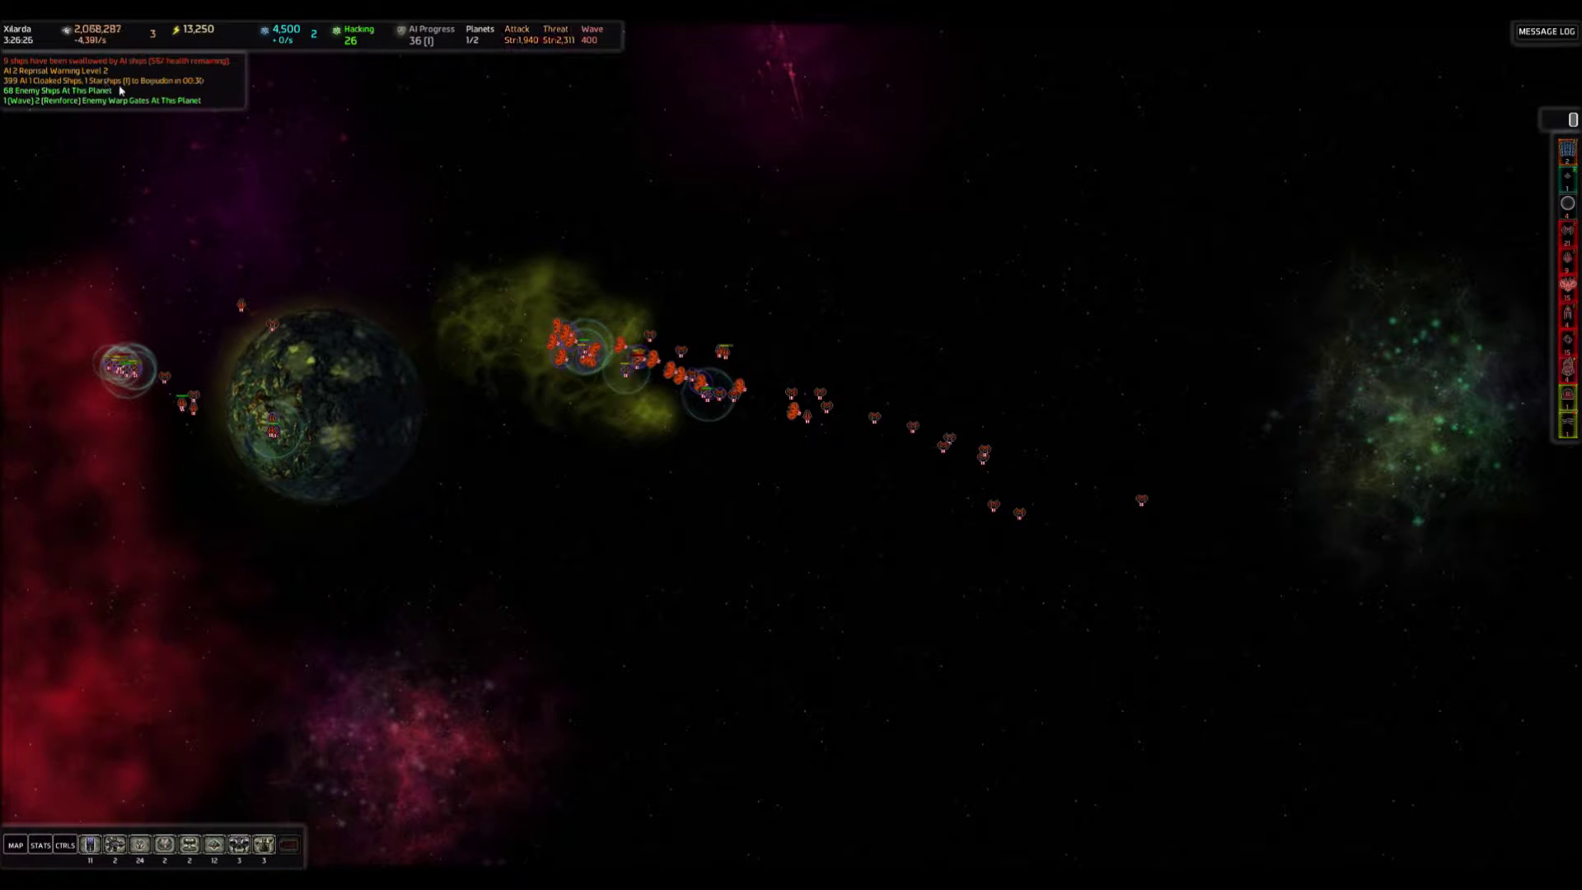
key(Tab)
click(931, 259)
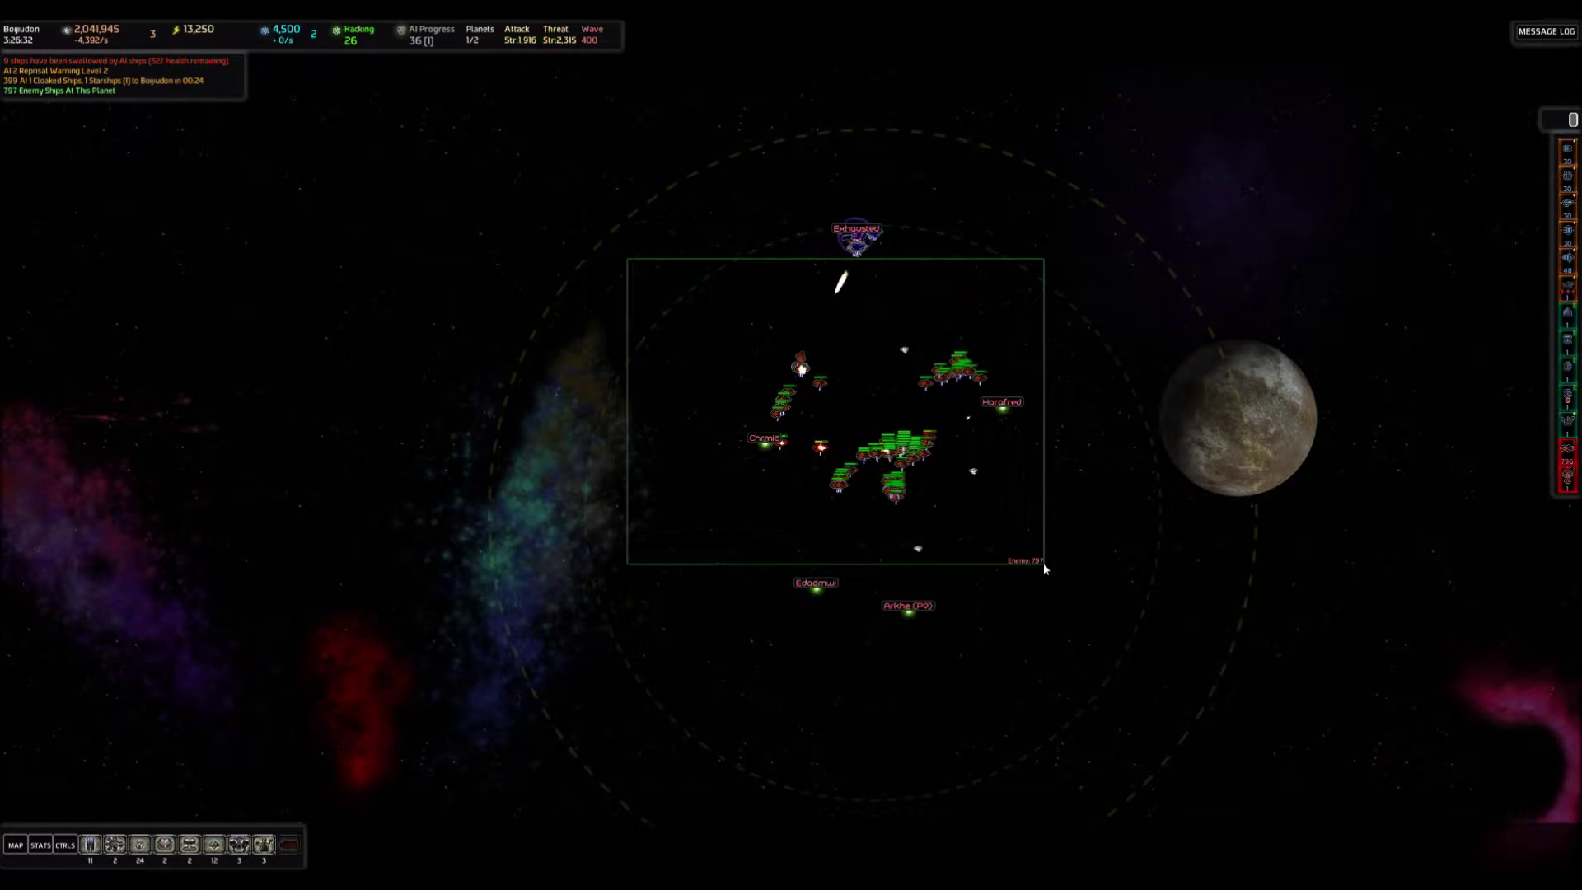
Gauge the Bogudon ships and enemy cluster, then select the roughly 120 defensive turrets.
drag(1044, 562, 1044, 563)
scroll(1023, 455, up, 3)
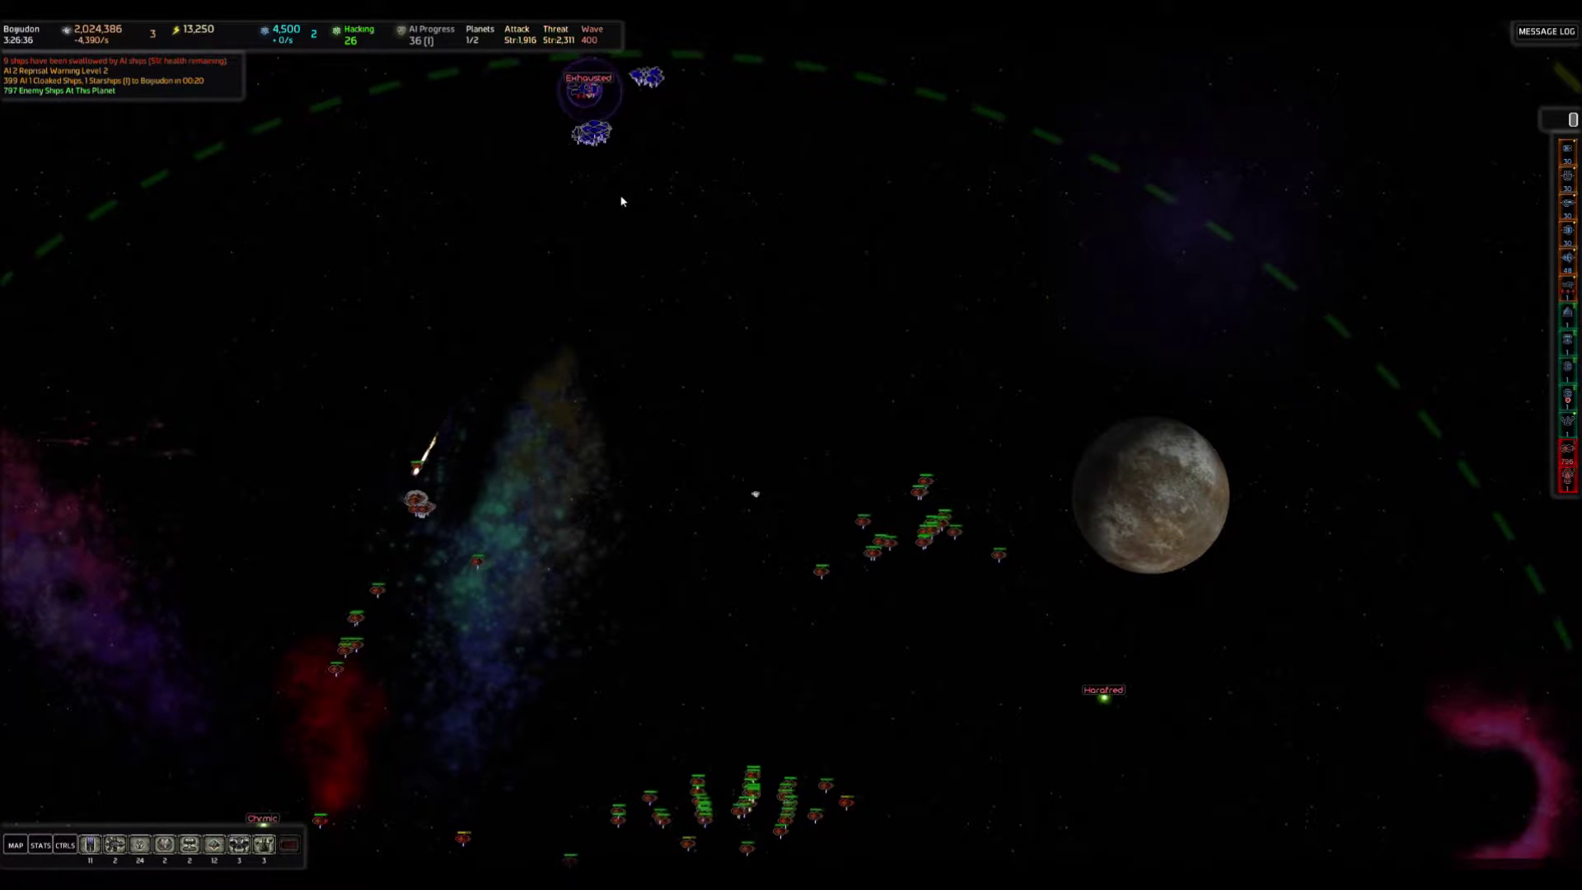
scroll(622, 189, up, 2)
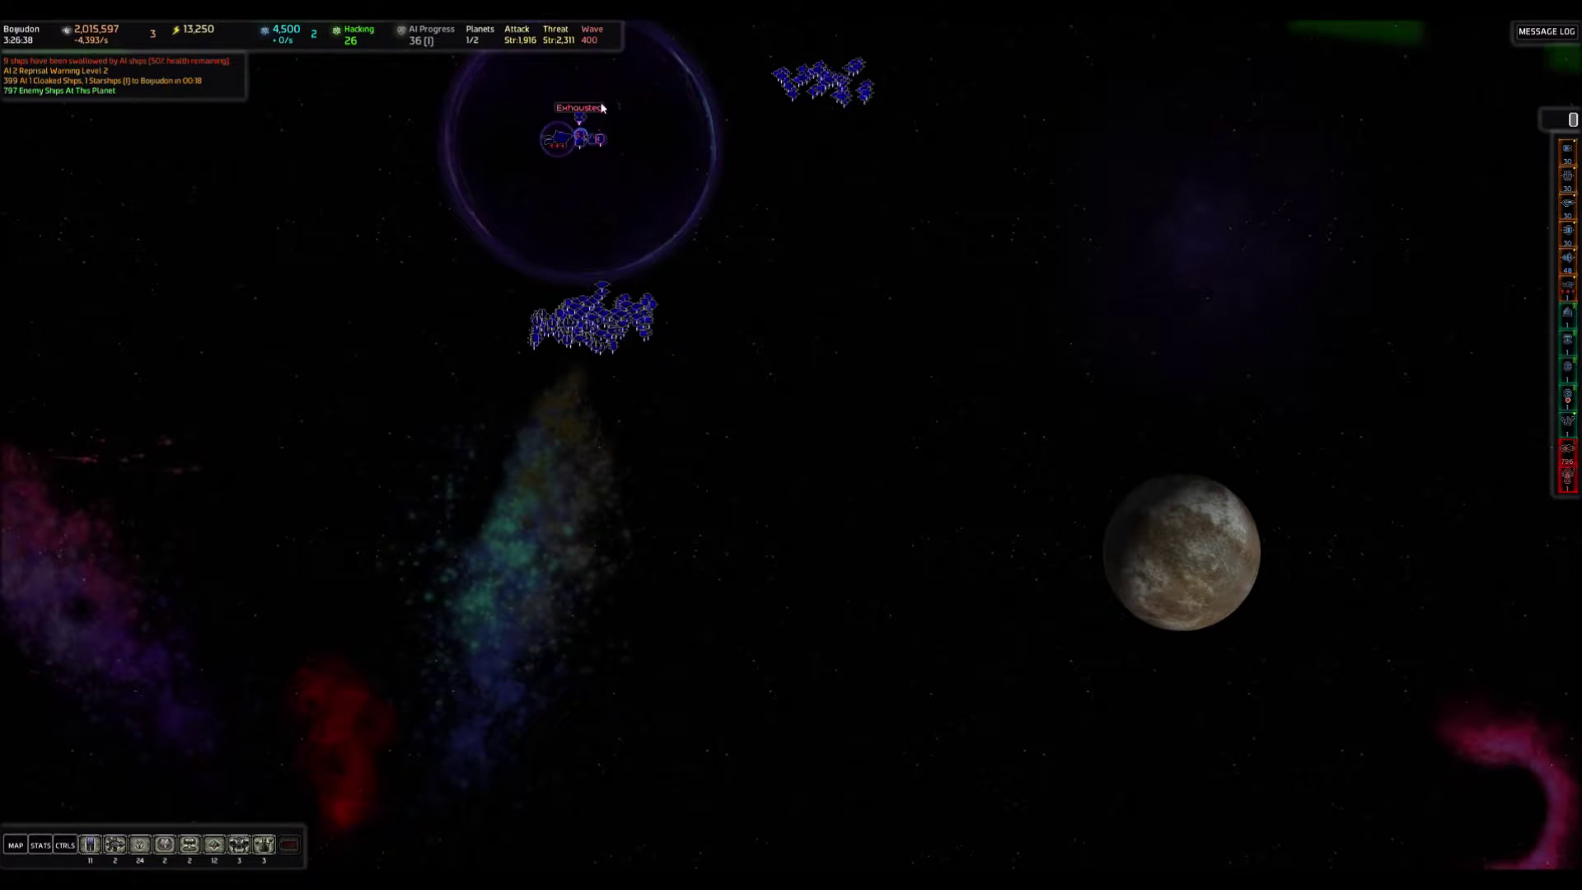
scroll(597, 83, down, 3)
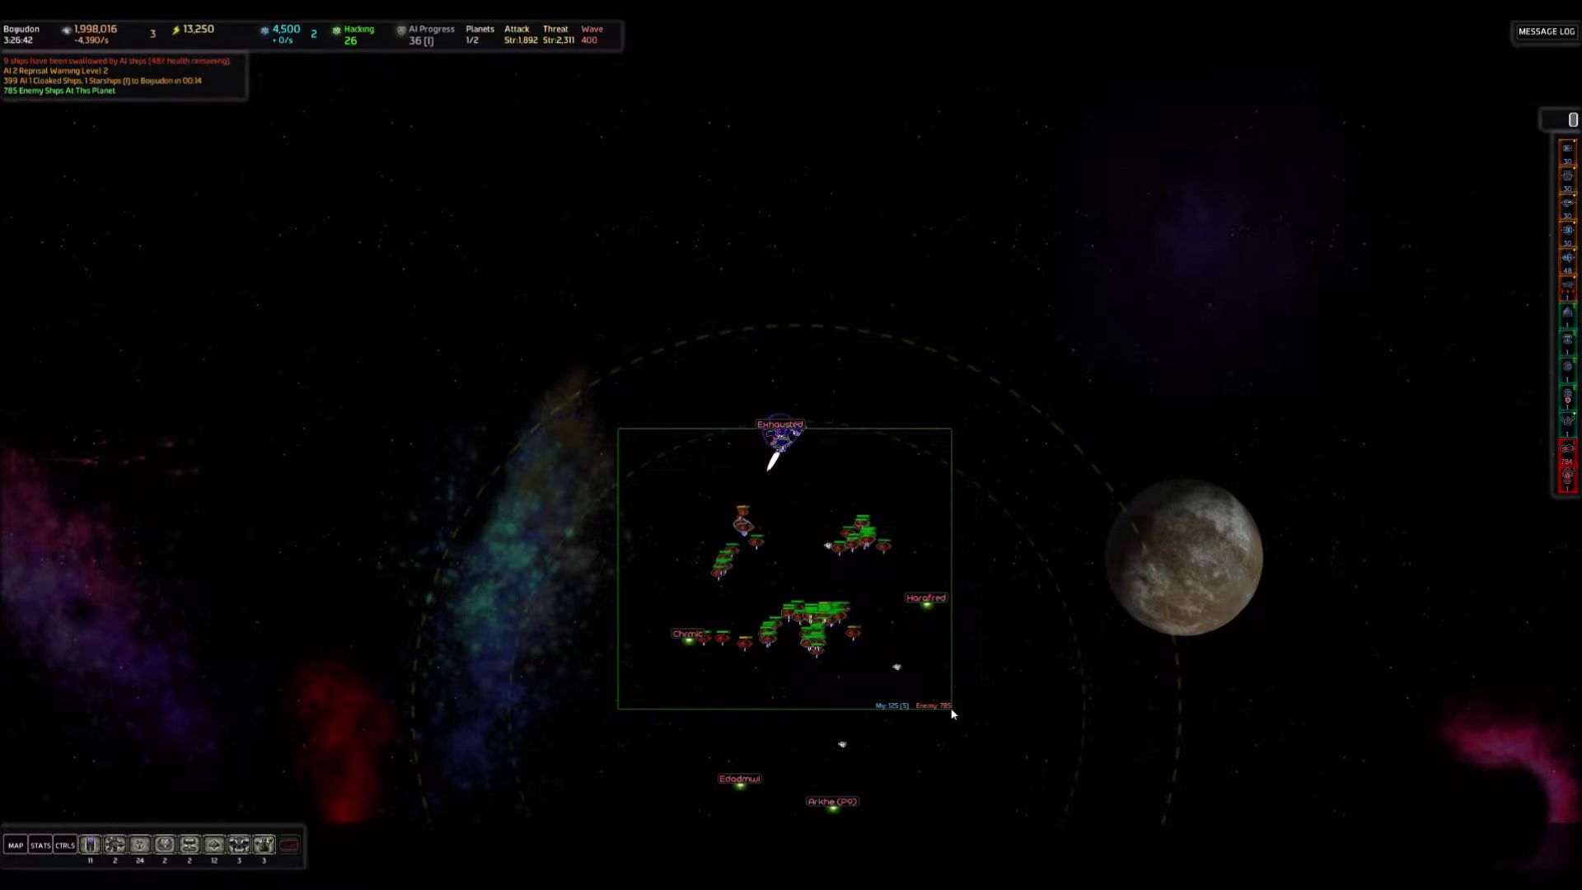
drag(951, 712, 951, 713)
click(573, 424)
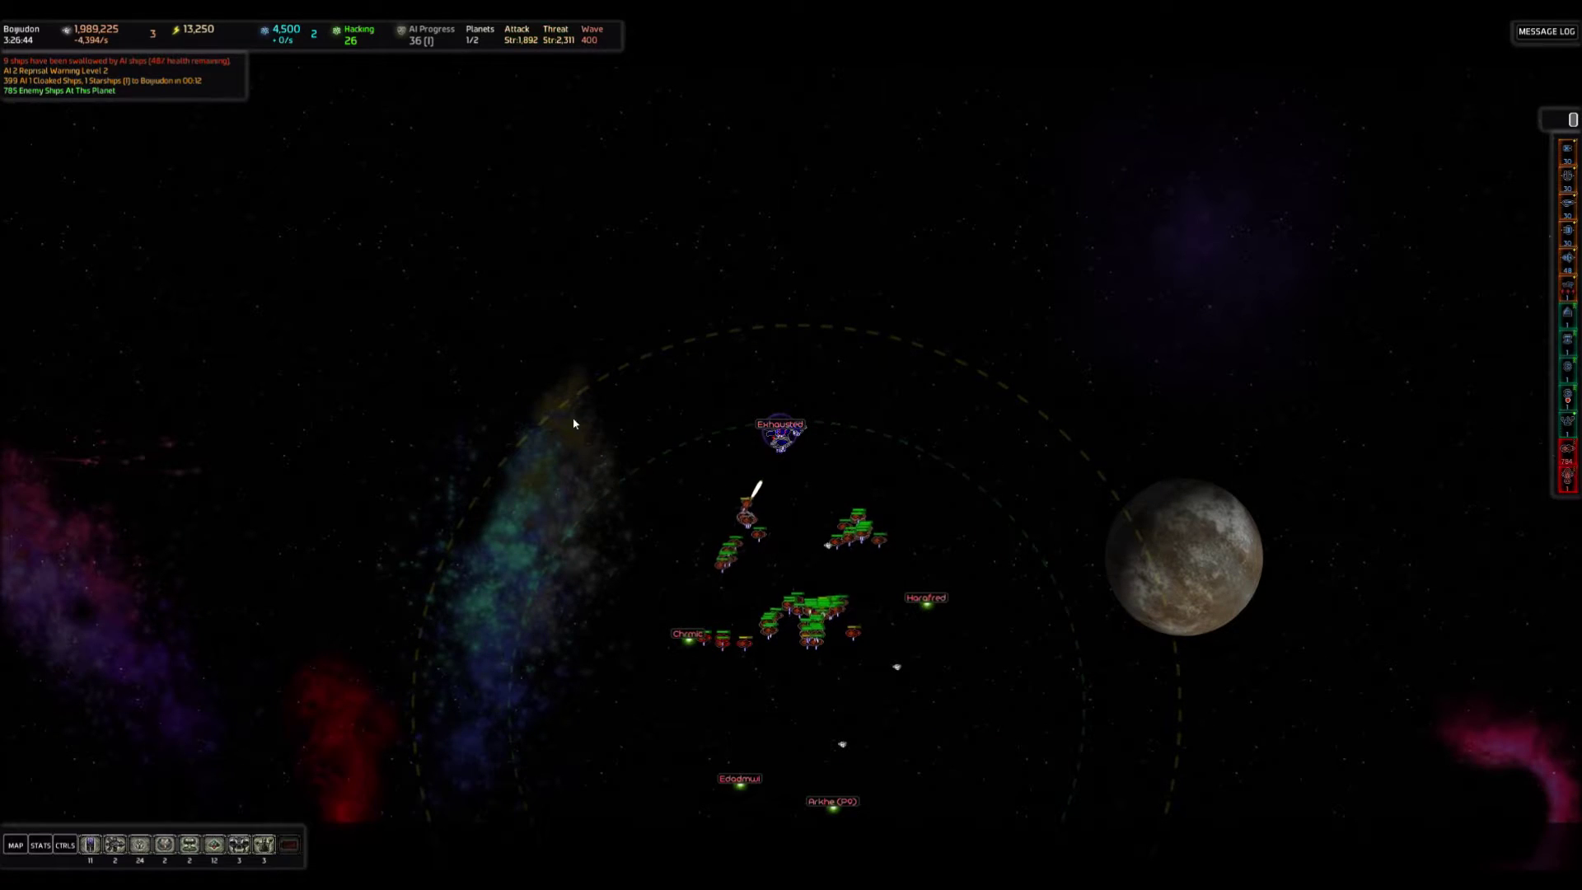
scroll(810, 455, up, 5)
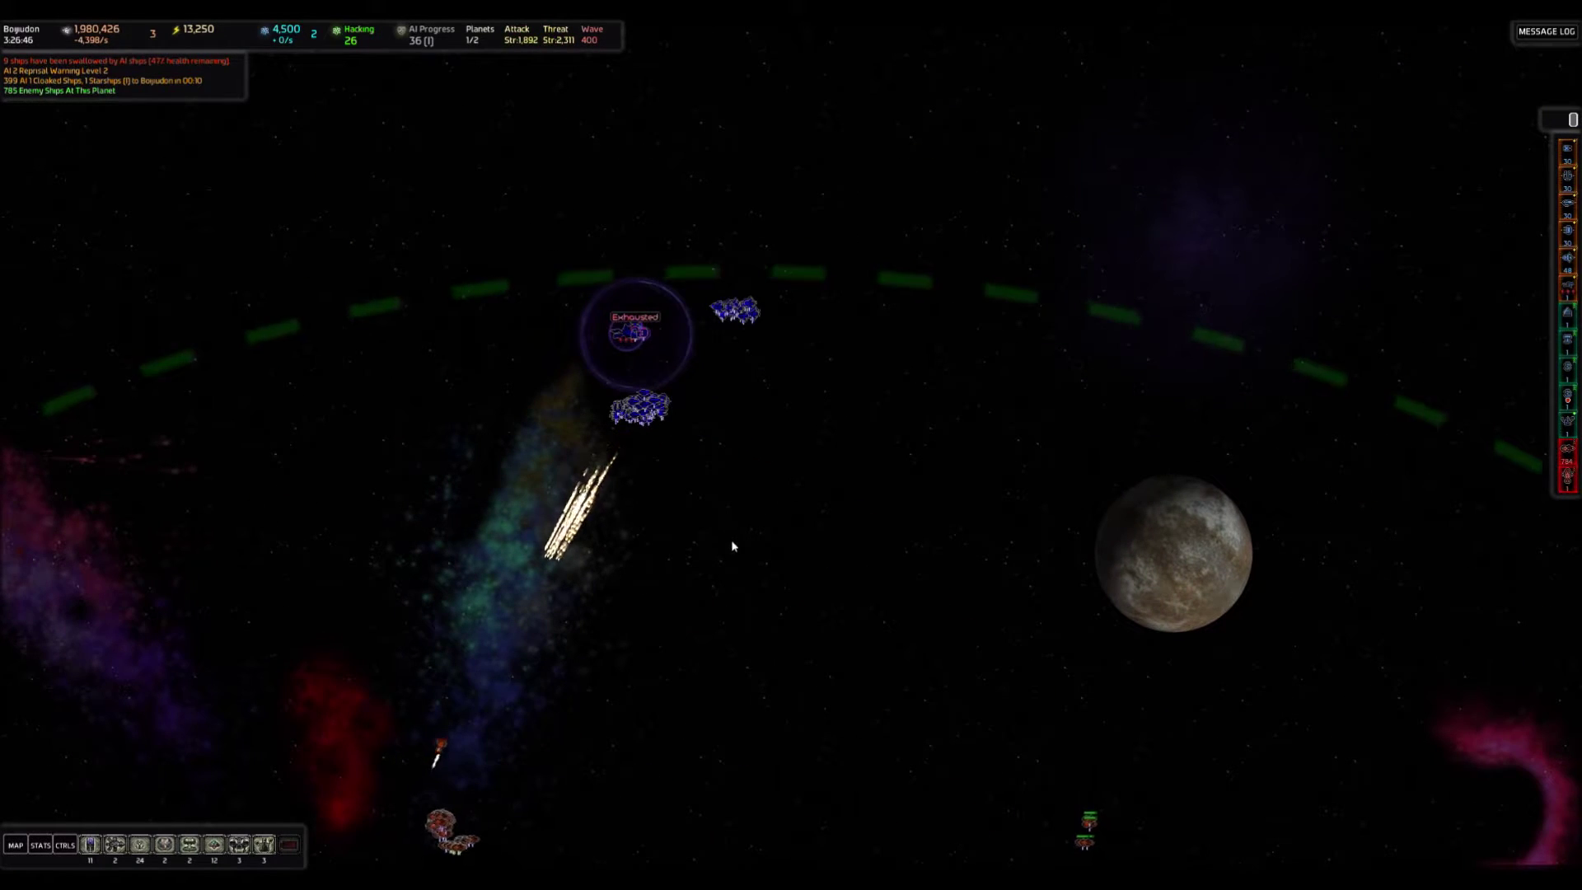
scroll(733, 546, down, 3)
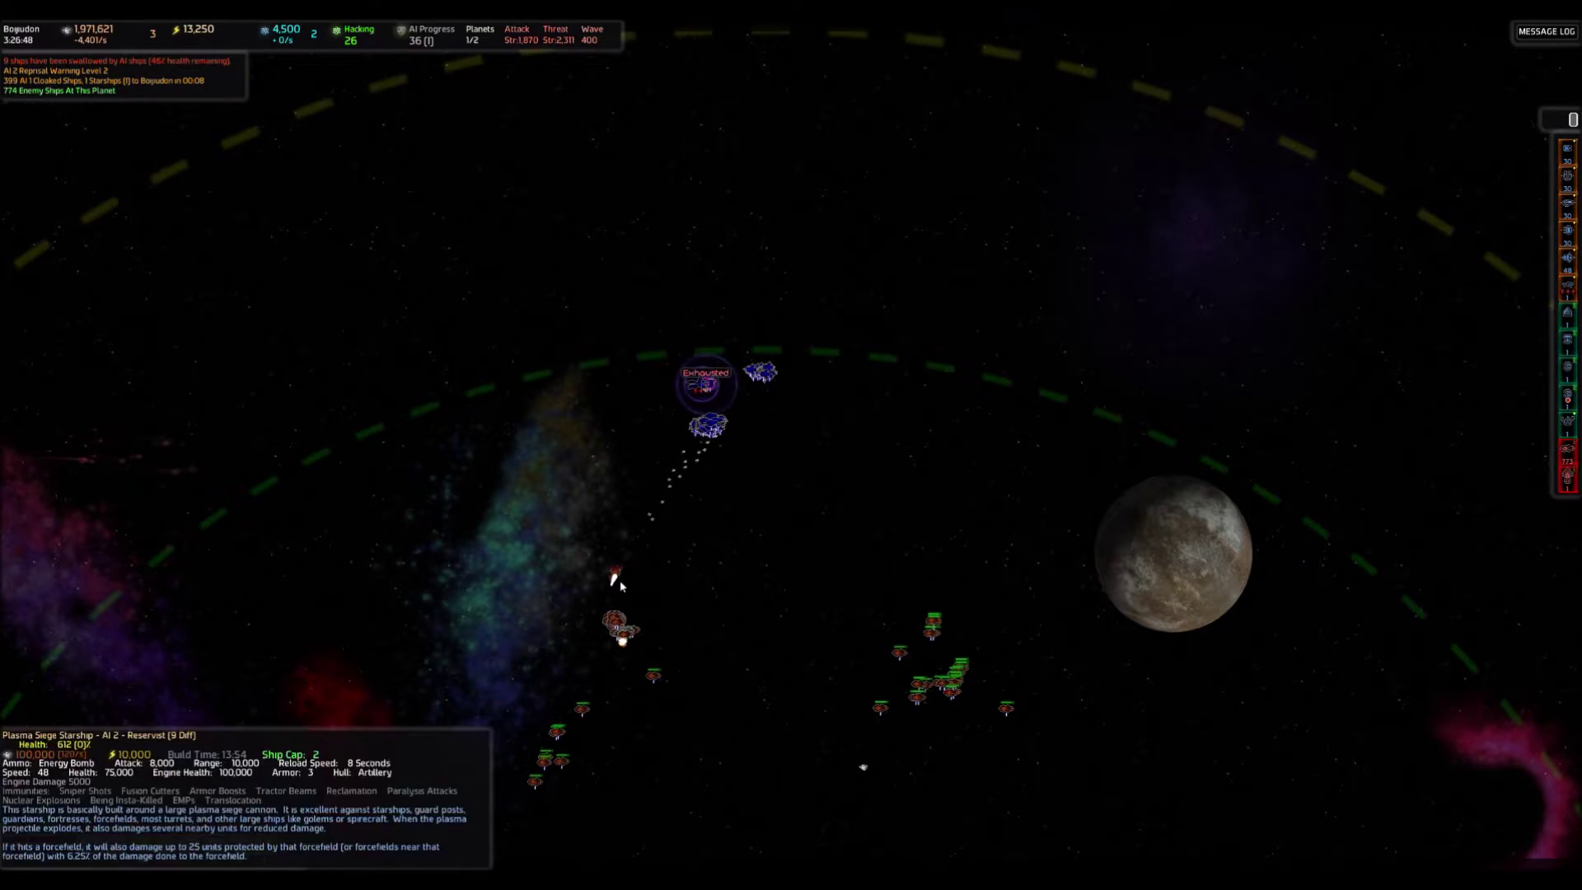
scroll(724, 519, up, 2)
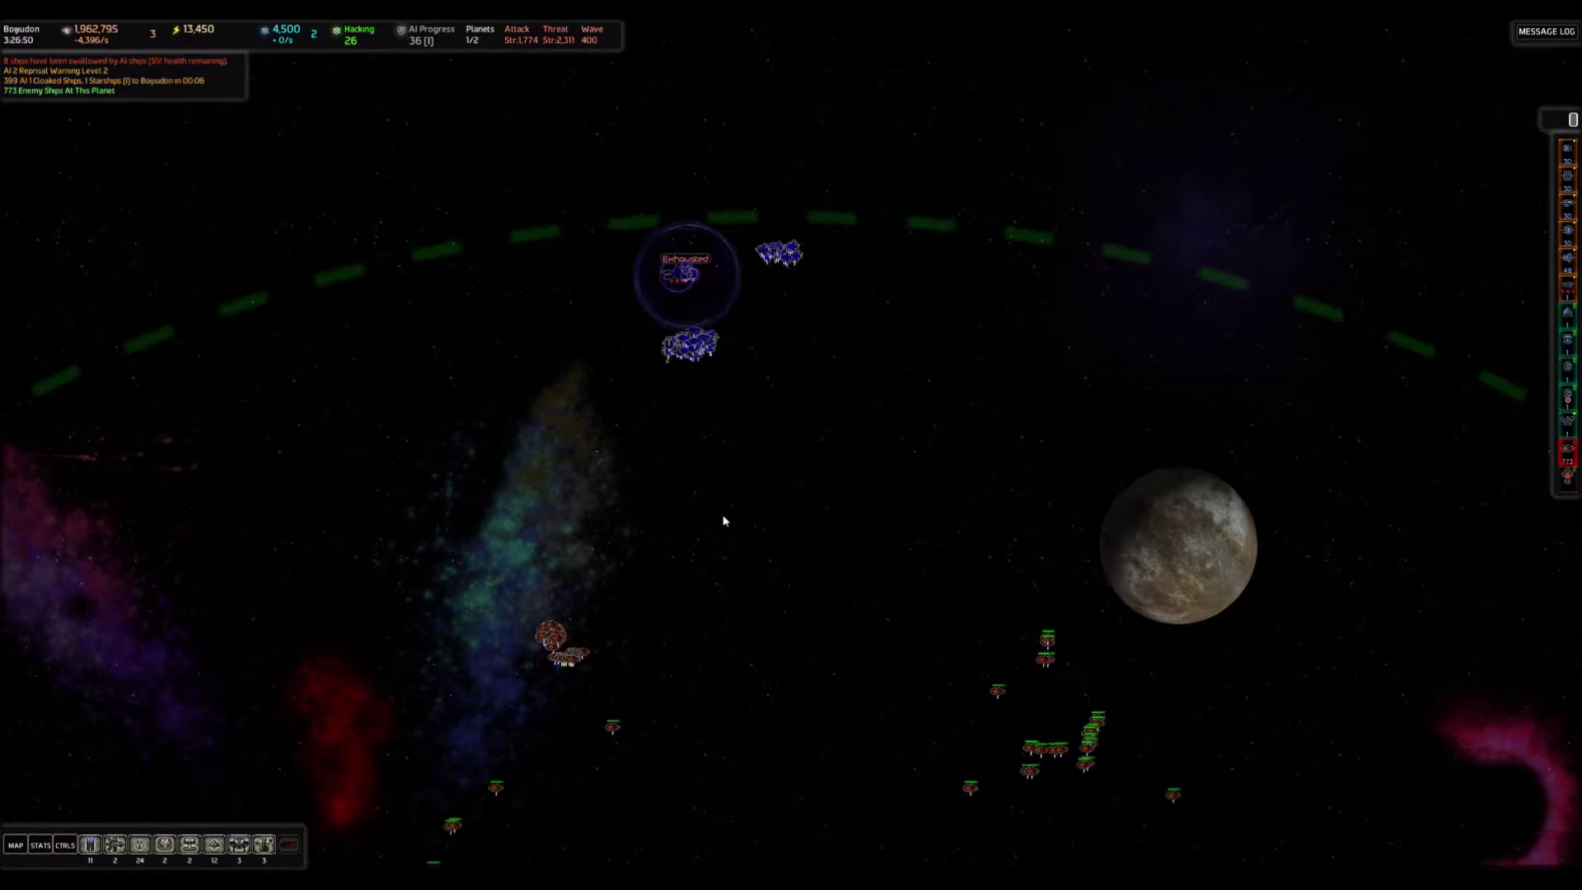
drag(685, 692, 709, 656)
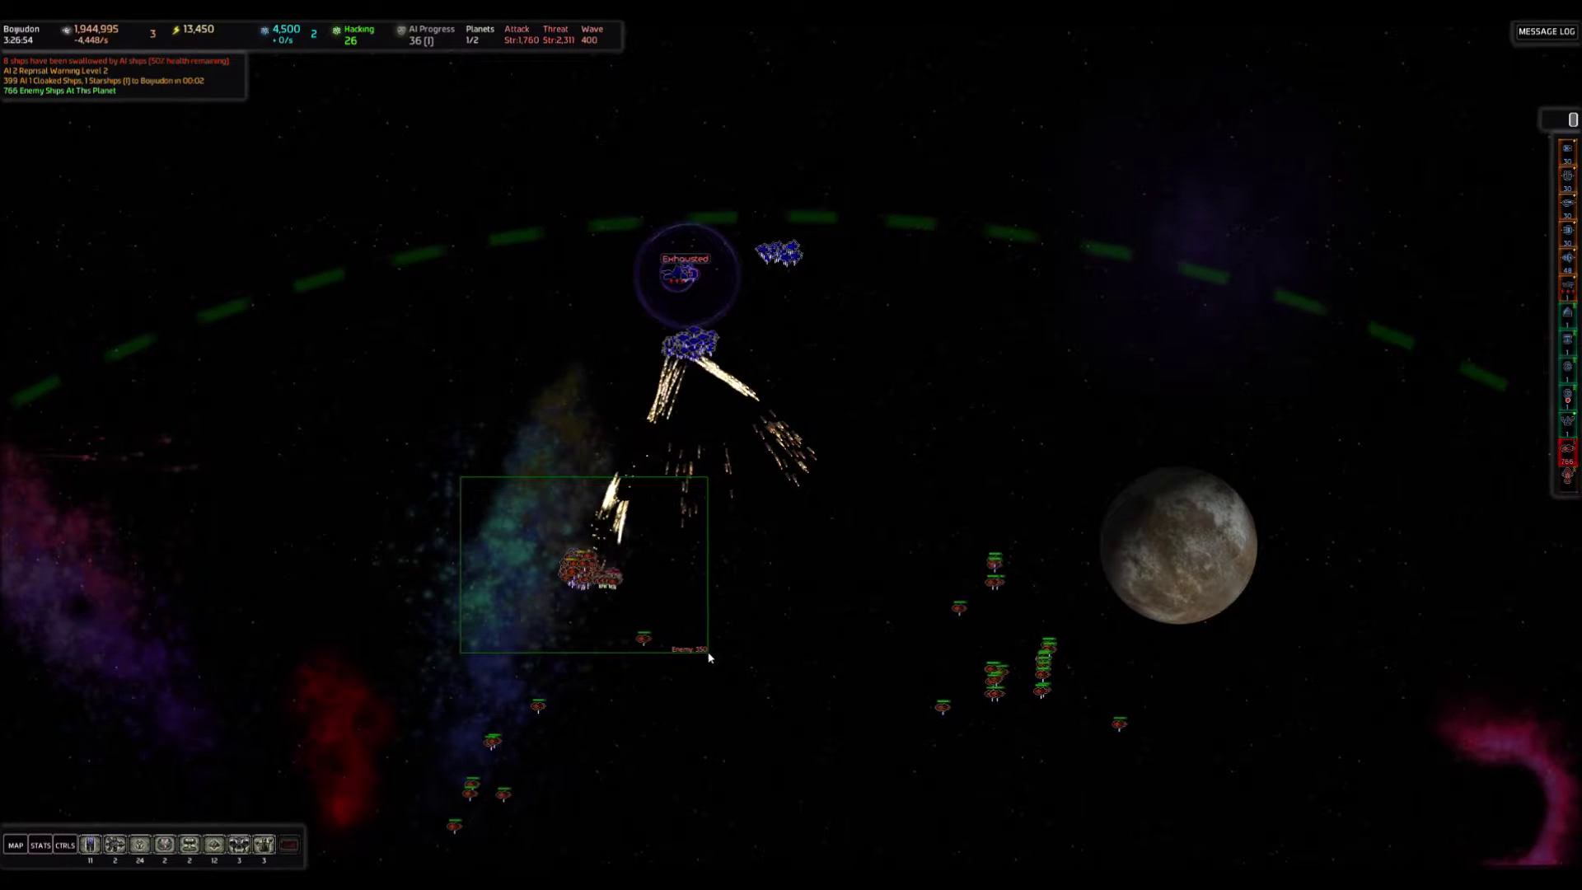
drag(710, 656, 710, 656)
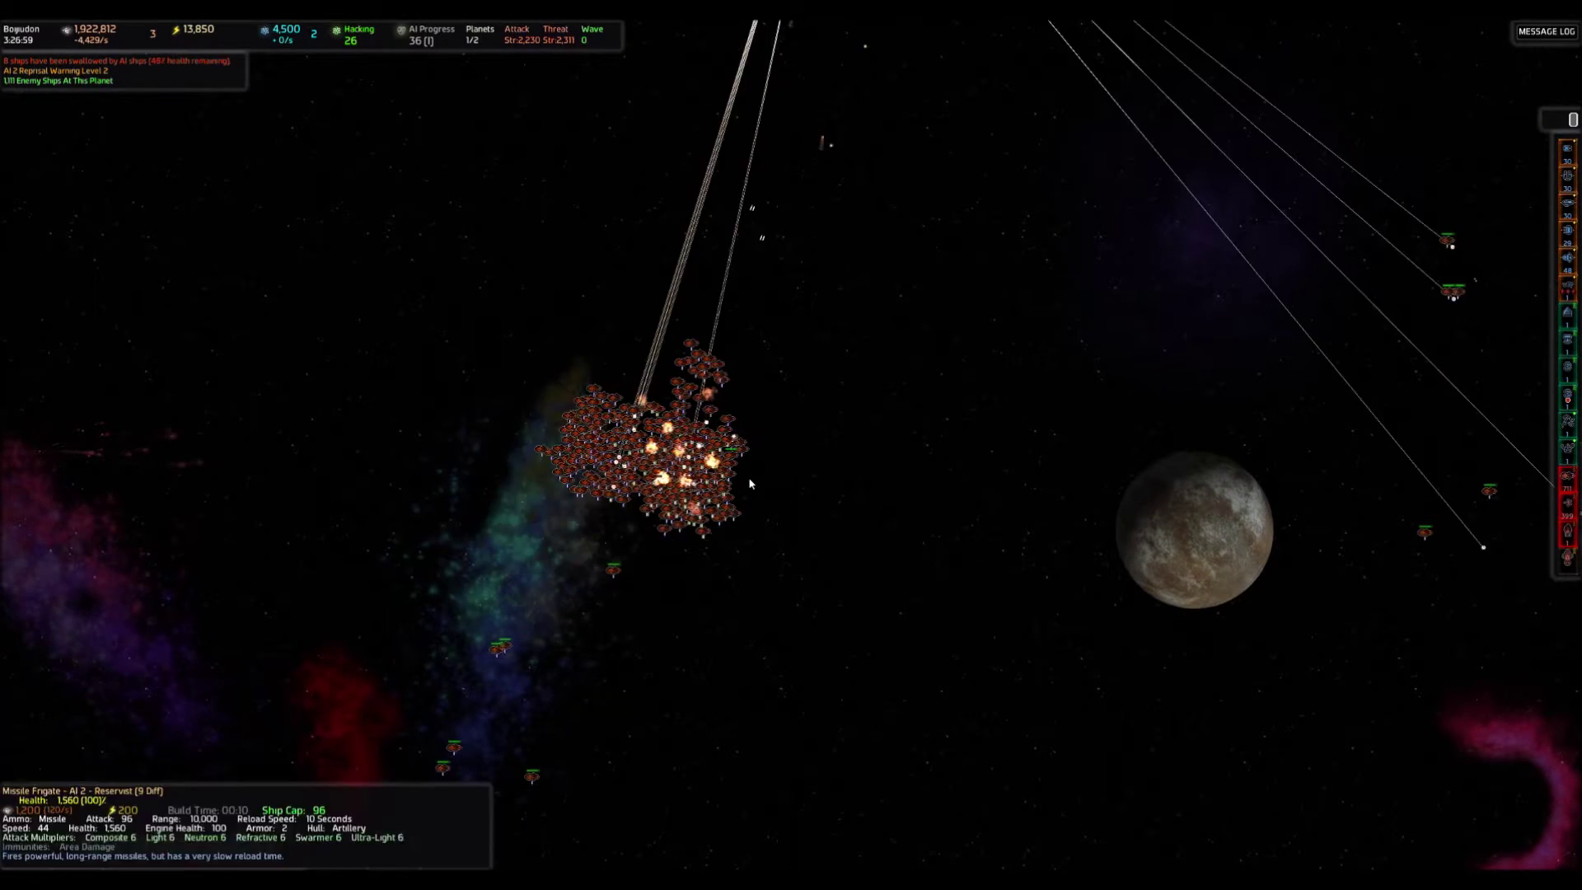
scroll(750, 481, down, 3)
scroll(800, 450, down, 3)
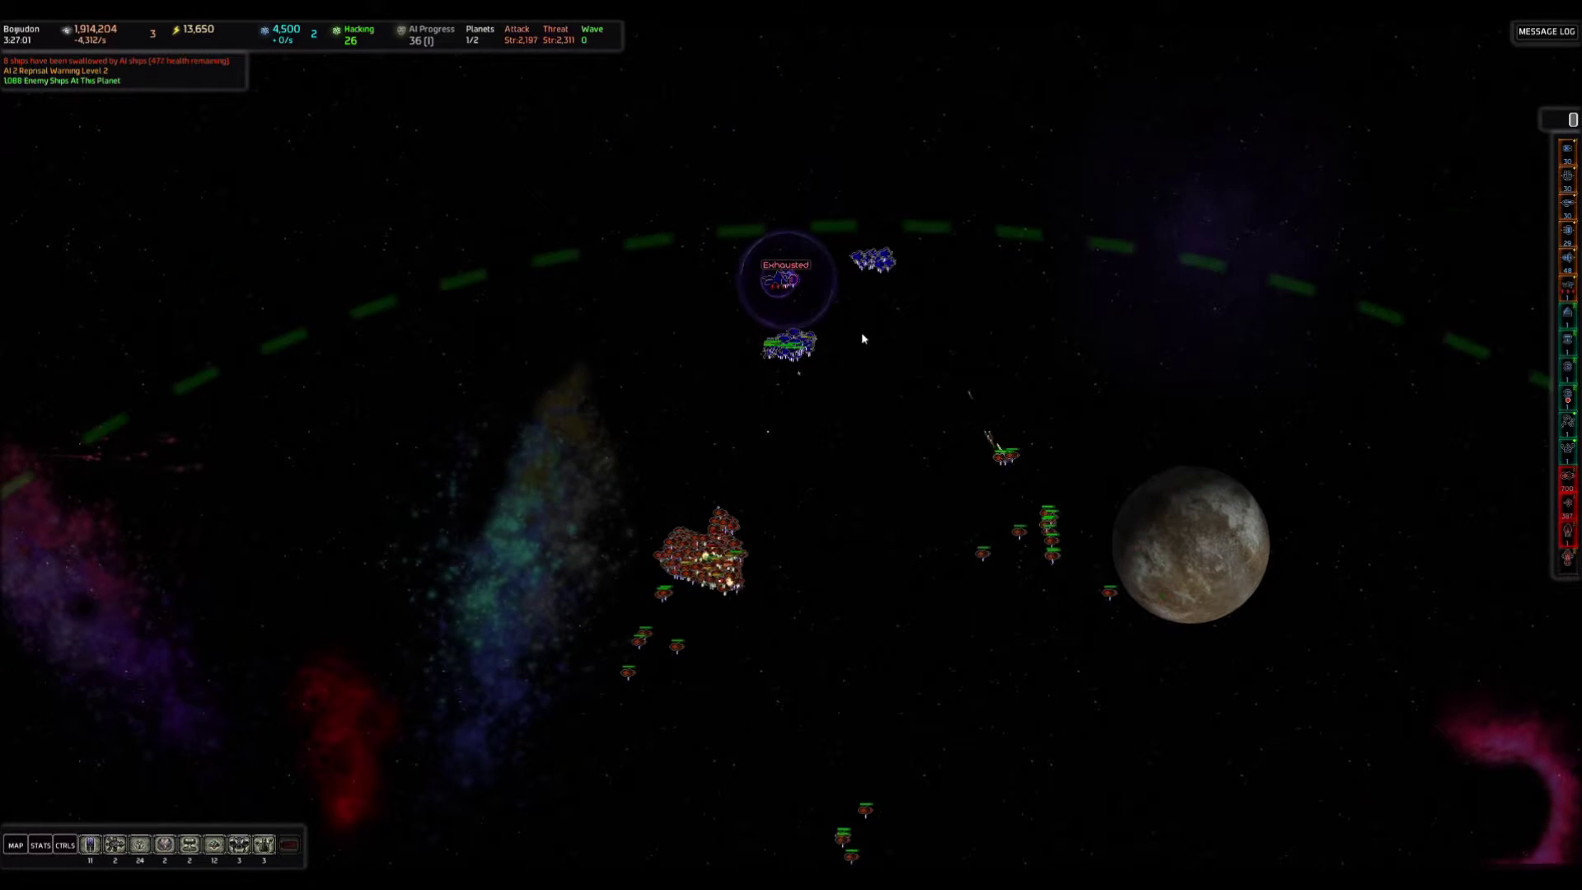
drag(532, 359, 858, 617)
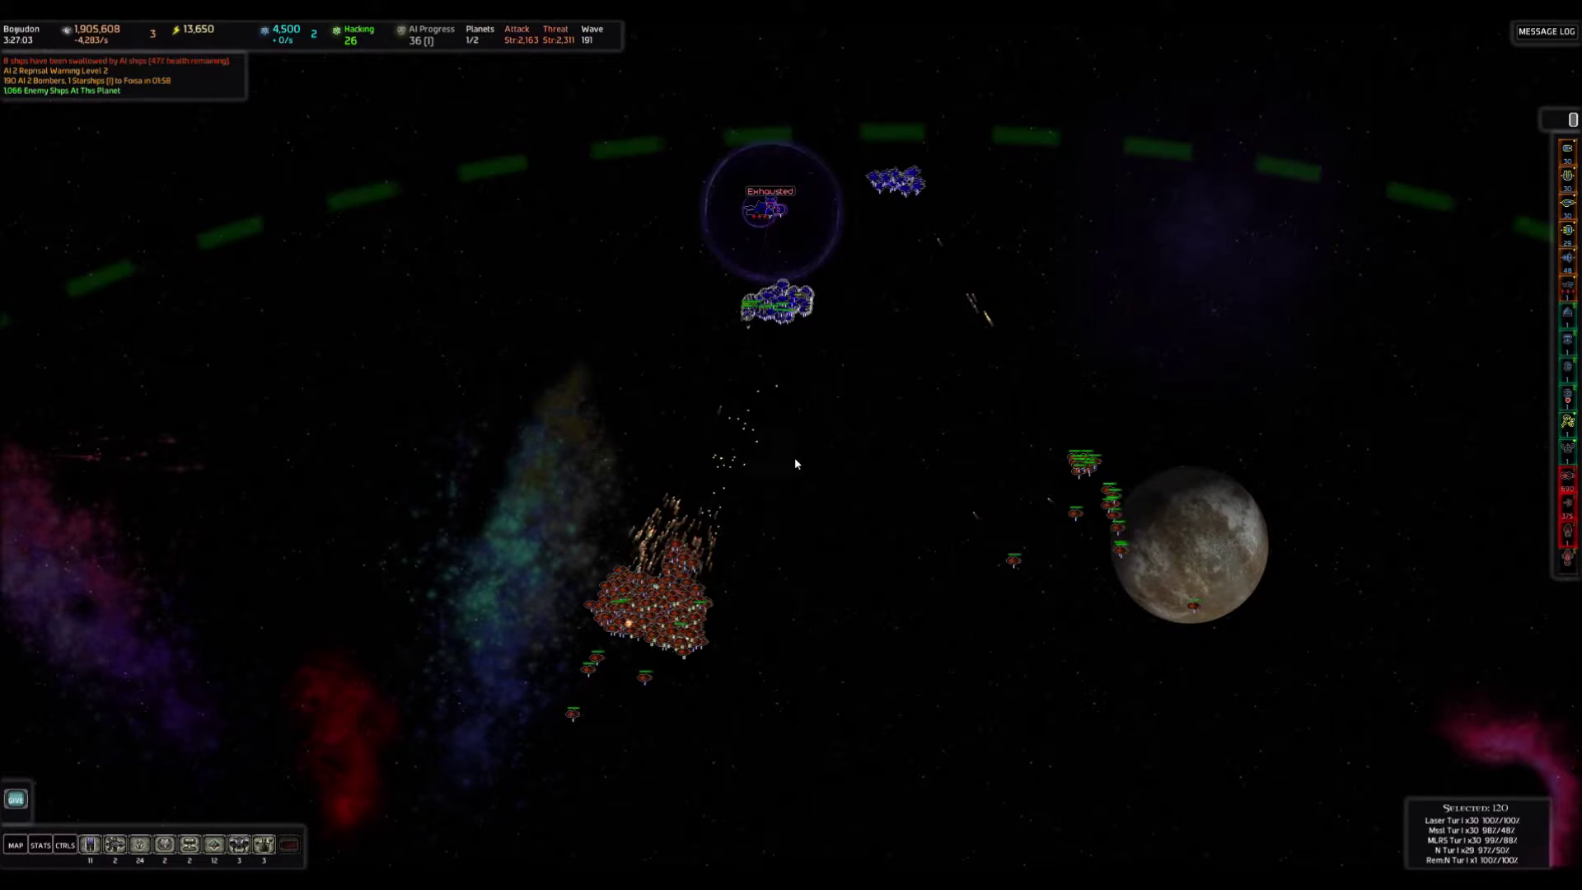
scroll(809, 430, down, 3)
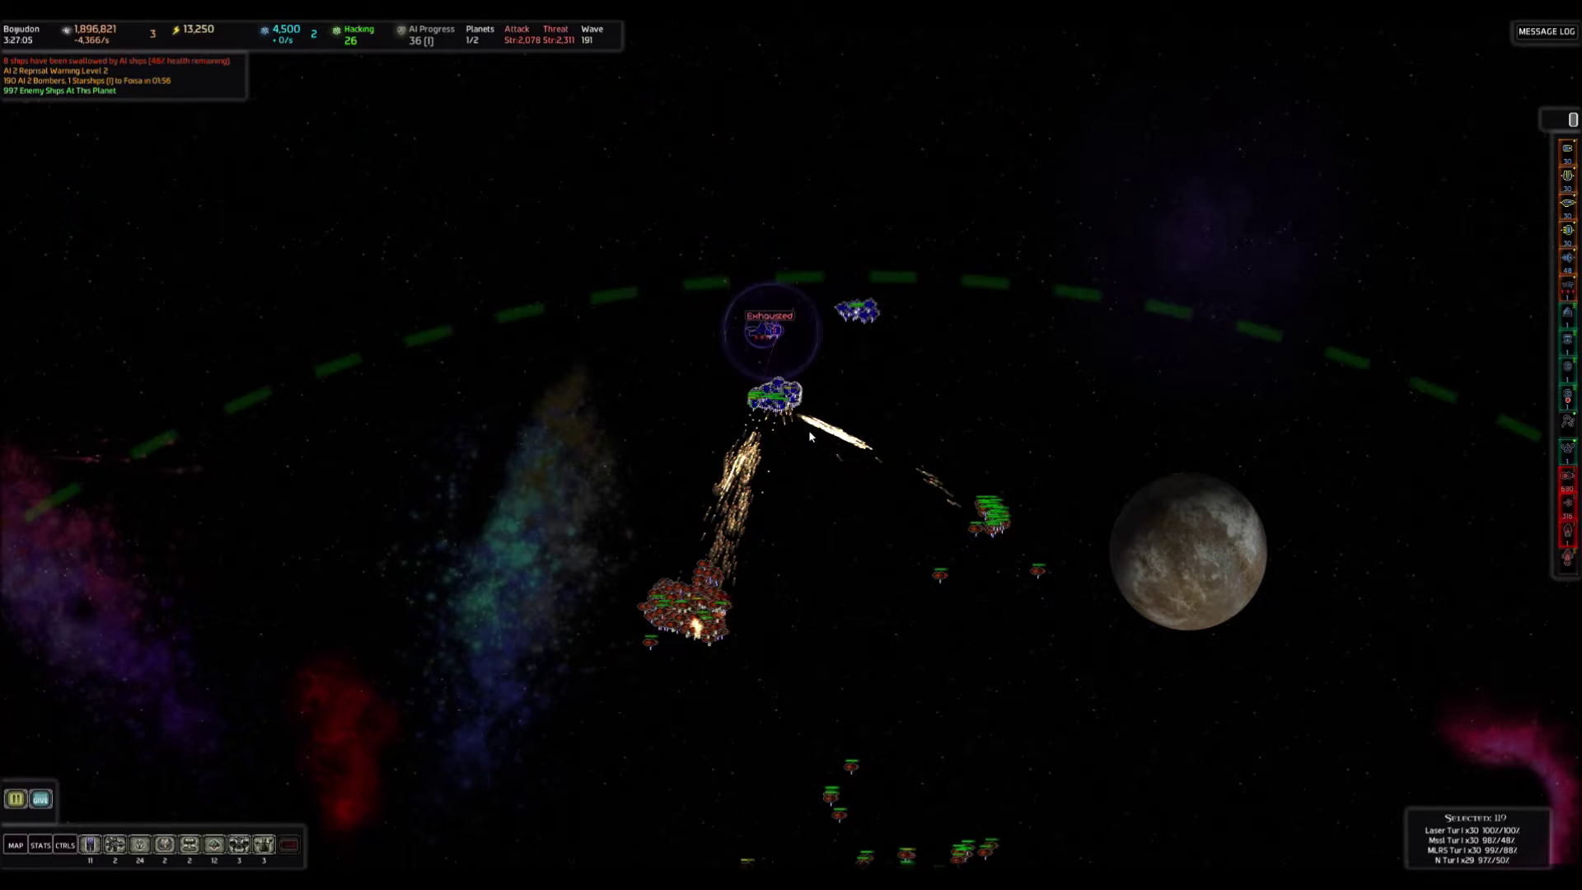
scroll(809, 429, up, 3)
Gauge the enemy swarm at Bogudon, then select the sniper turrets and nearby units.
drag(596, 529, 793, 679)
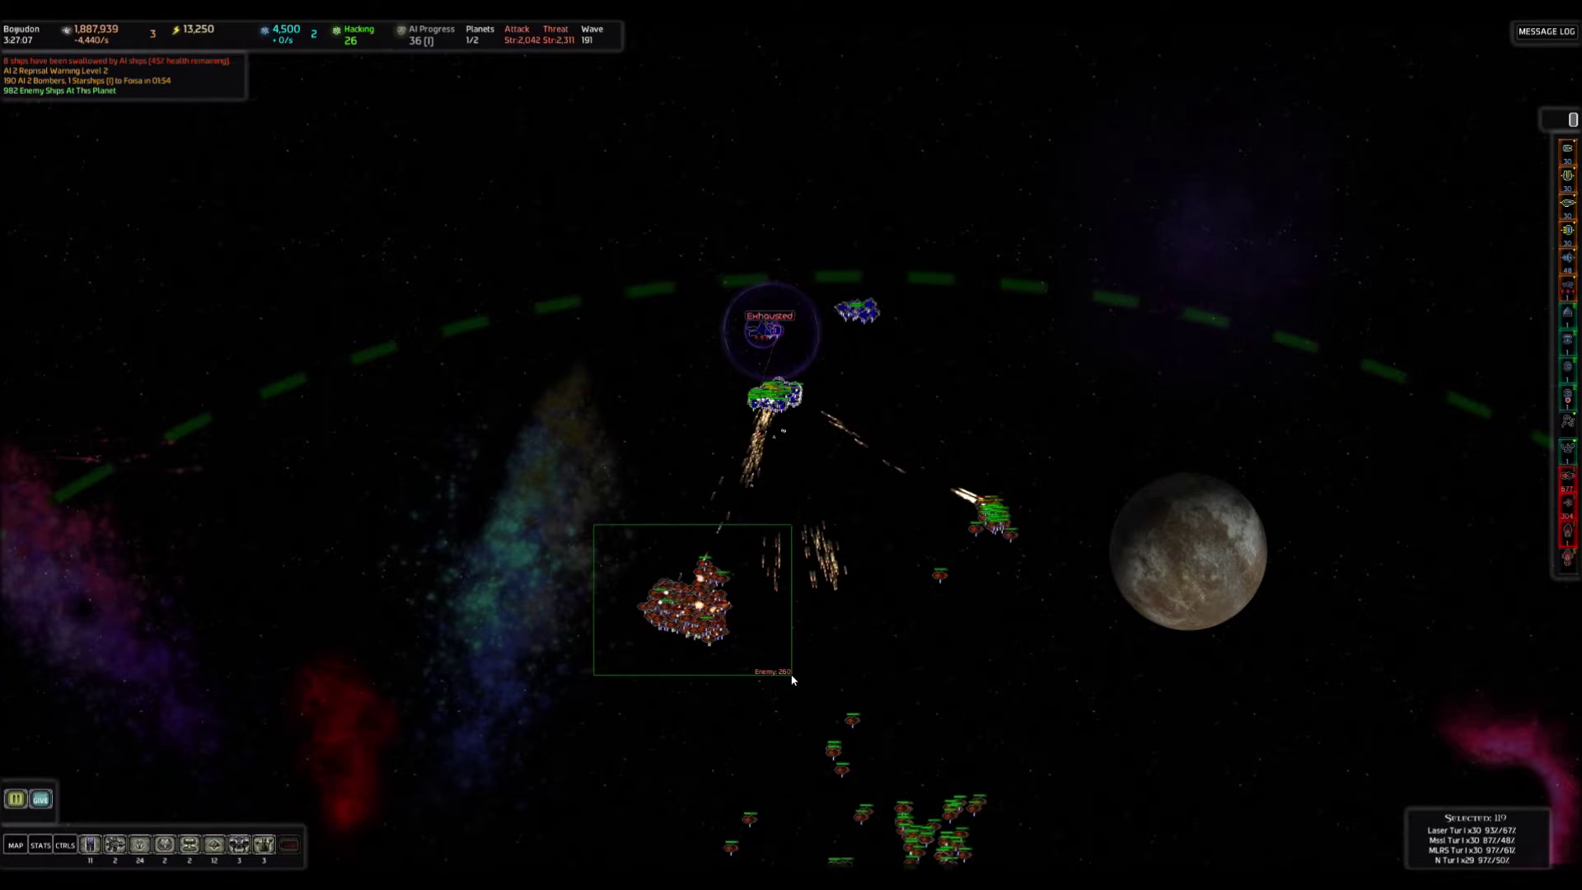
drag(840, 291, 912, 345)
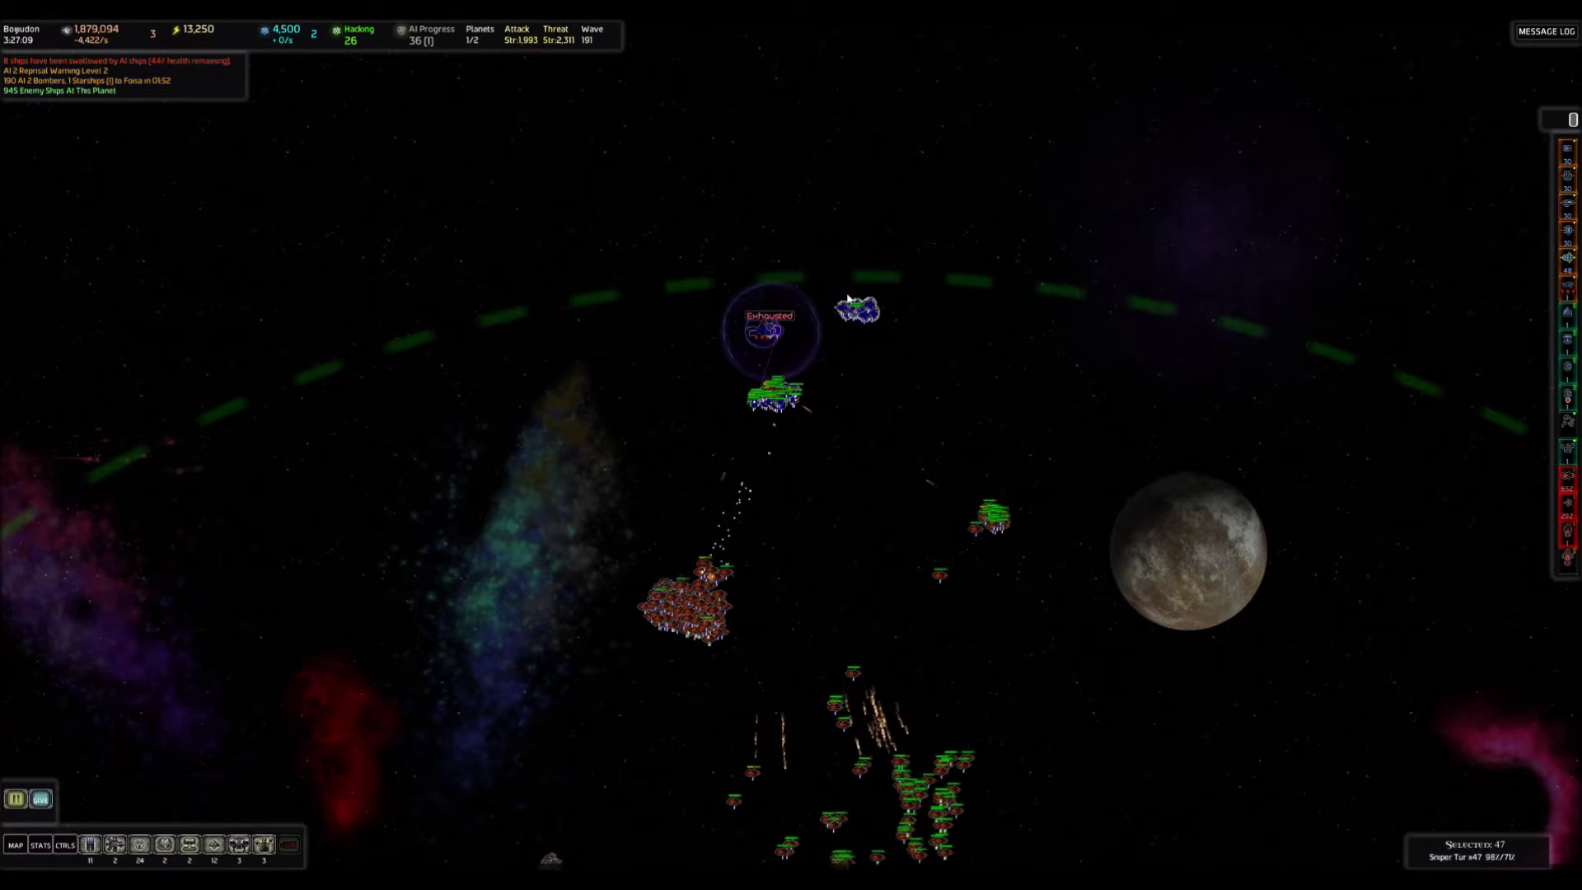
scroll(791, 446, down, 3)
drag(1156, 815, 1011, 589)
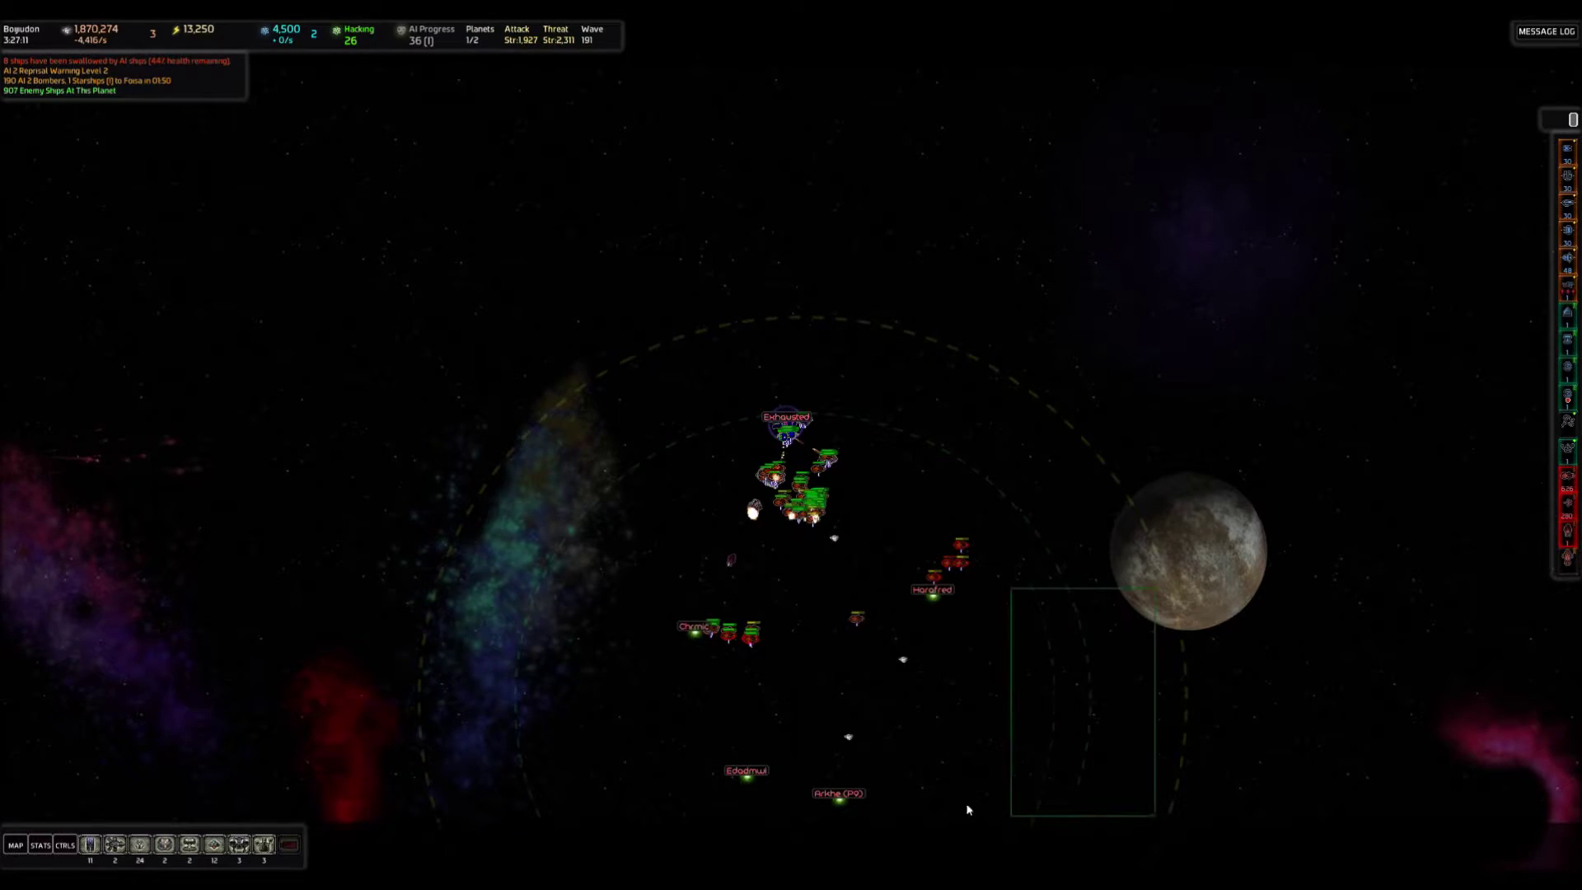
scroll(819, 375, up, 4)
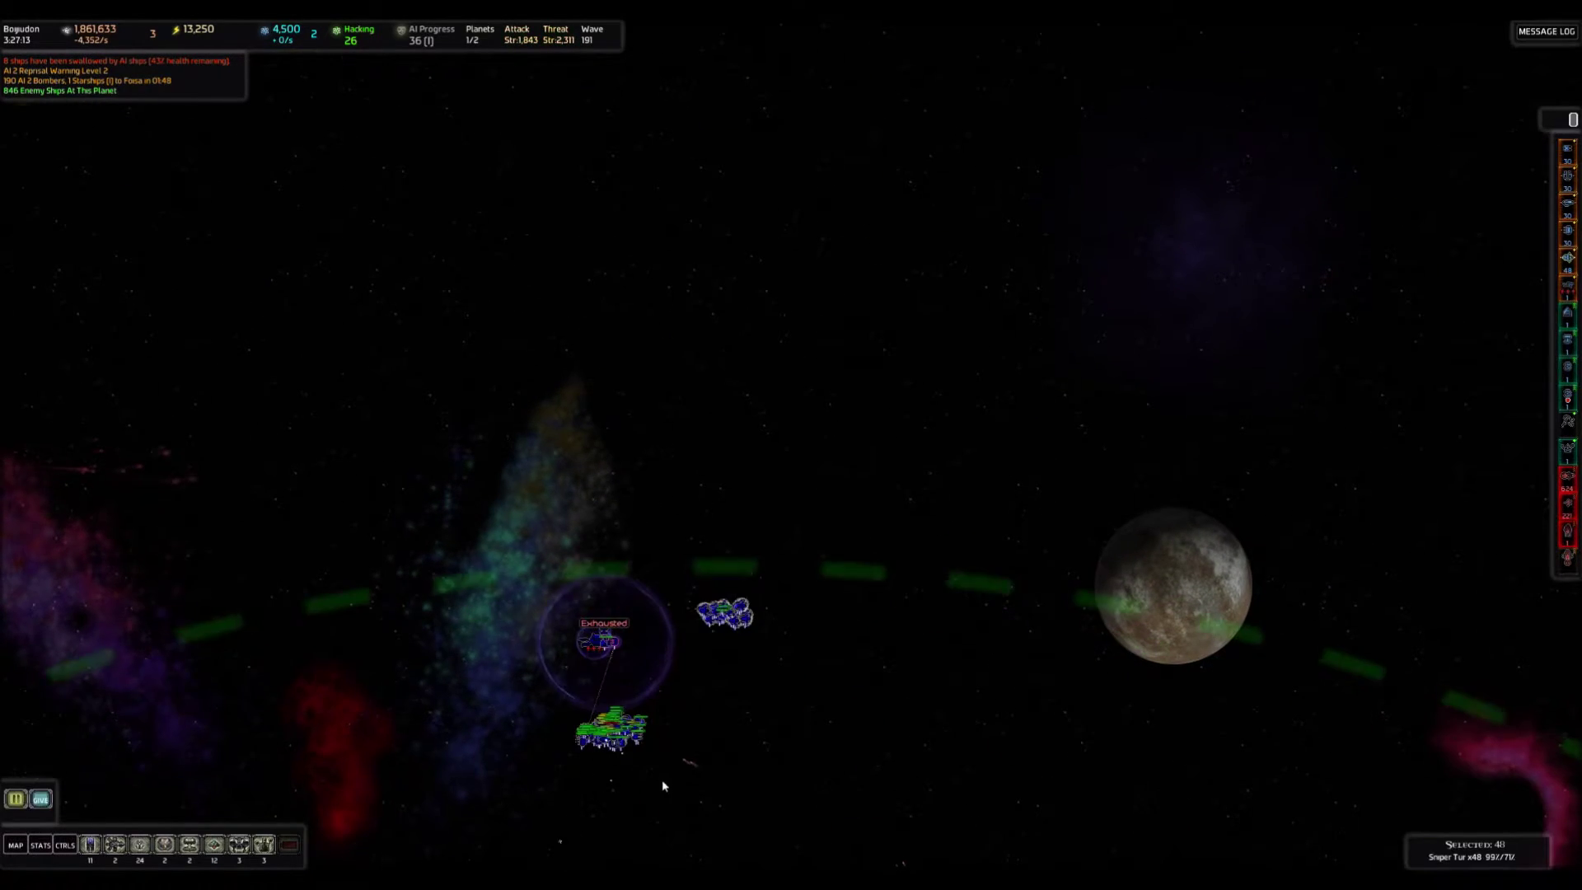
scroll(675, 802, up, 2)
scroll(676, 802, down, 3)
scroll(611, 674, up, 2)
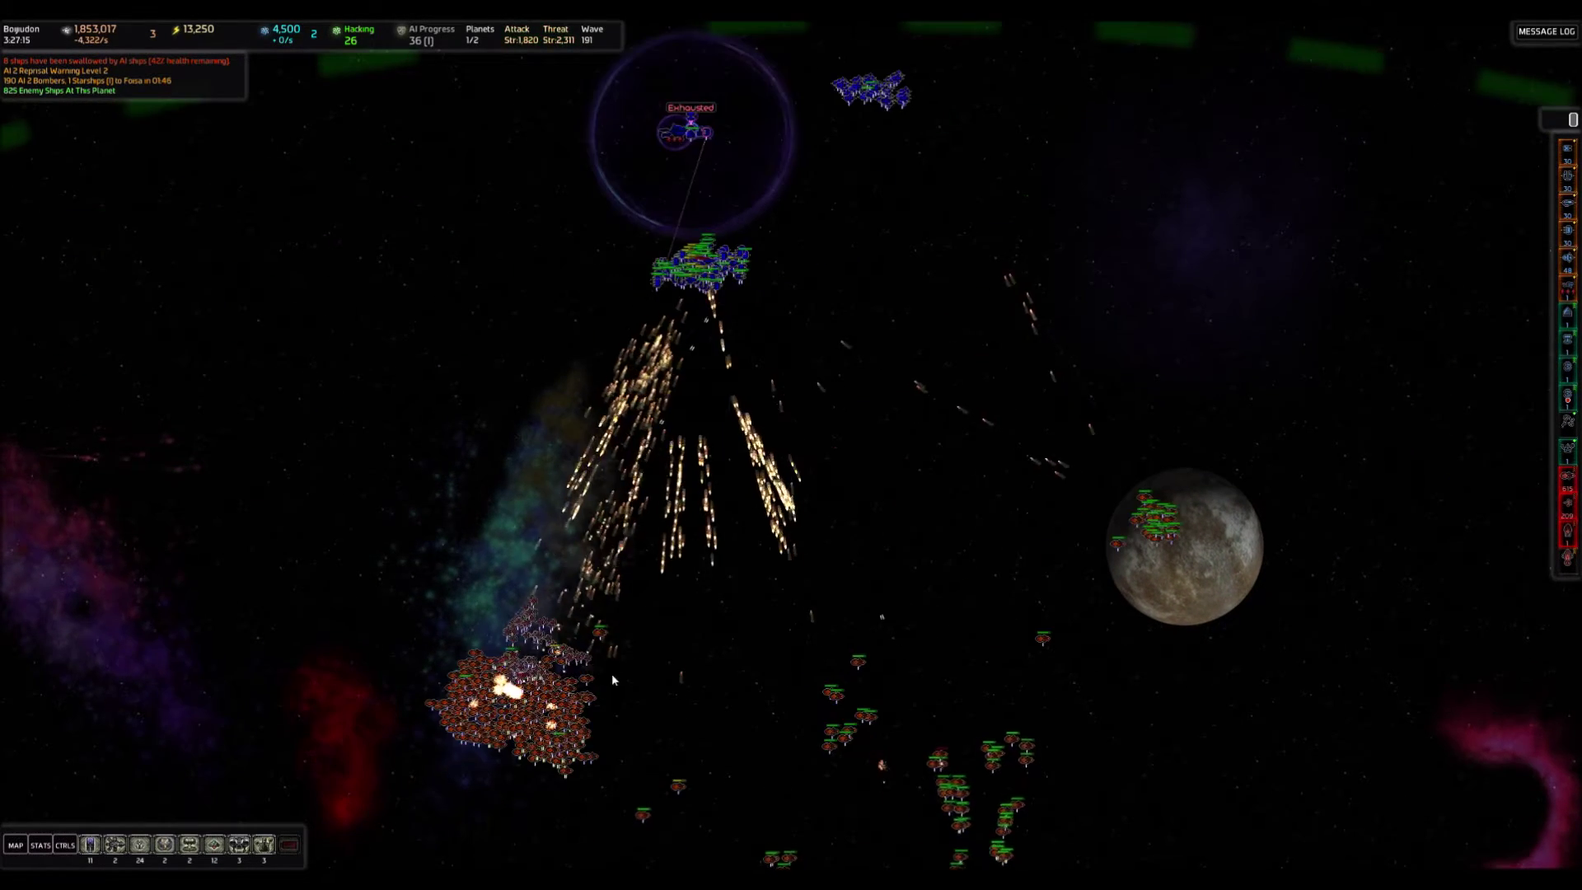
scroll(619, 618, down, 3)
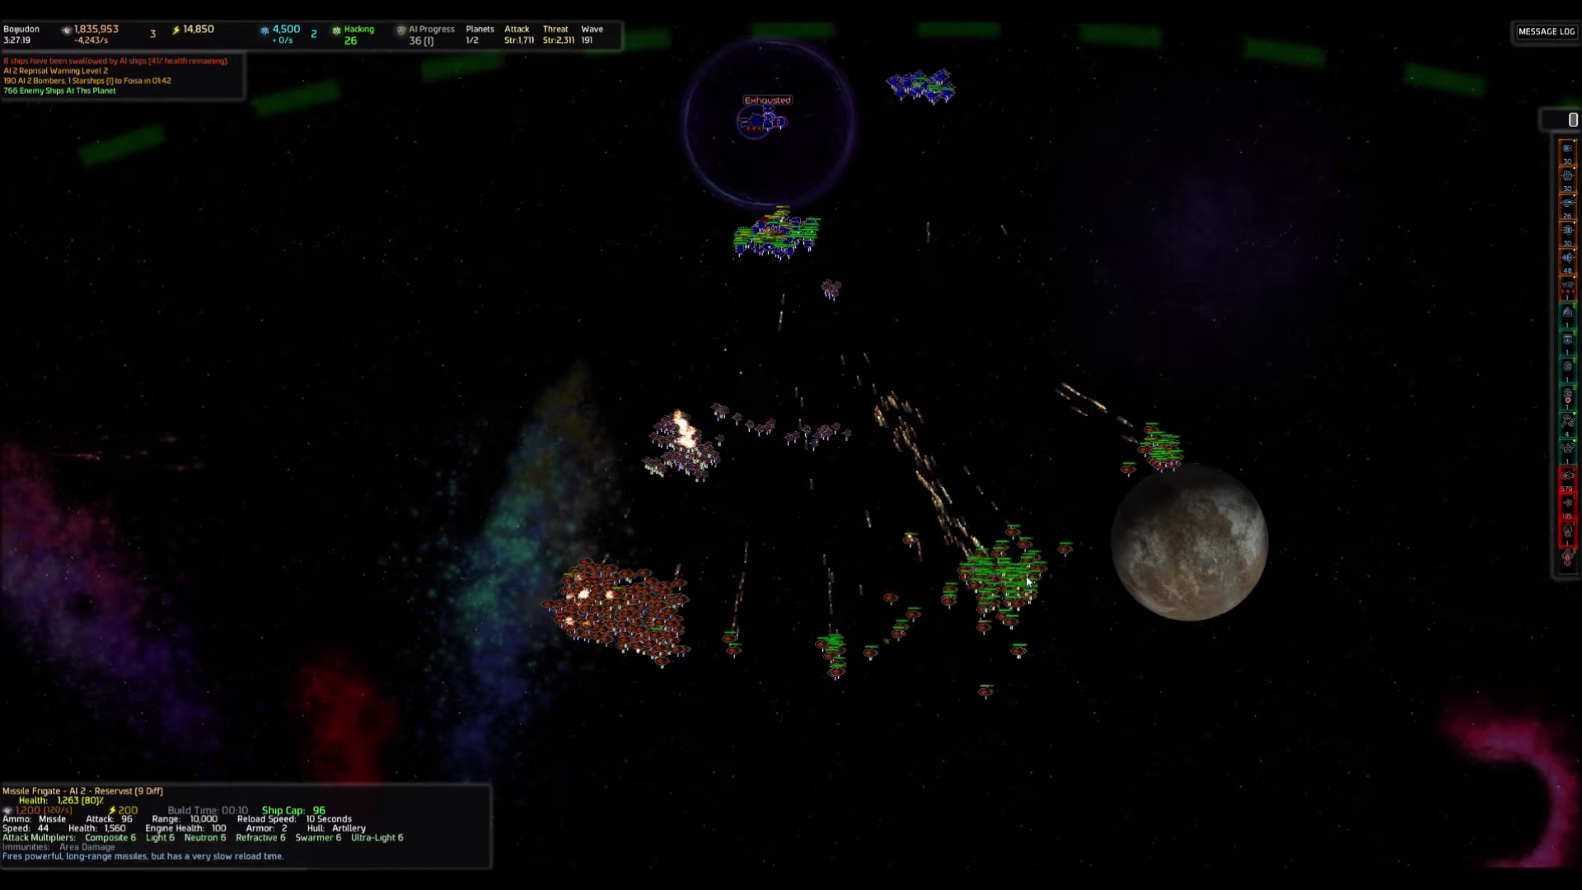
scroll(920, 453, down, 2)
scroll(921, 453, down, 2)
Select the turrets and units in the Bogudon battle area and order them onto a target.
key(Tab)
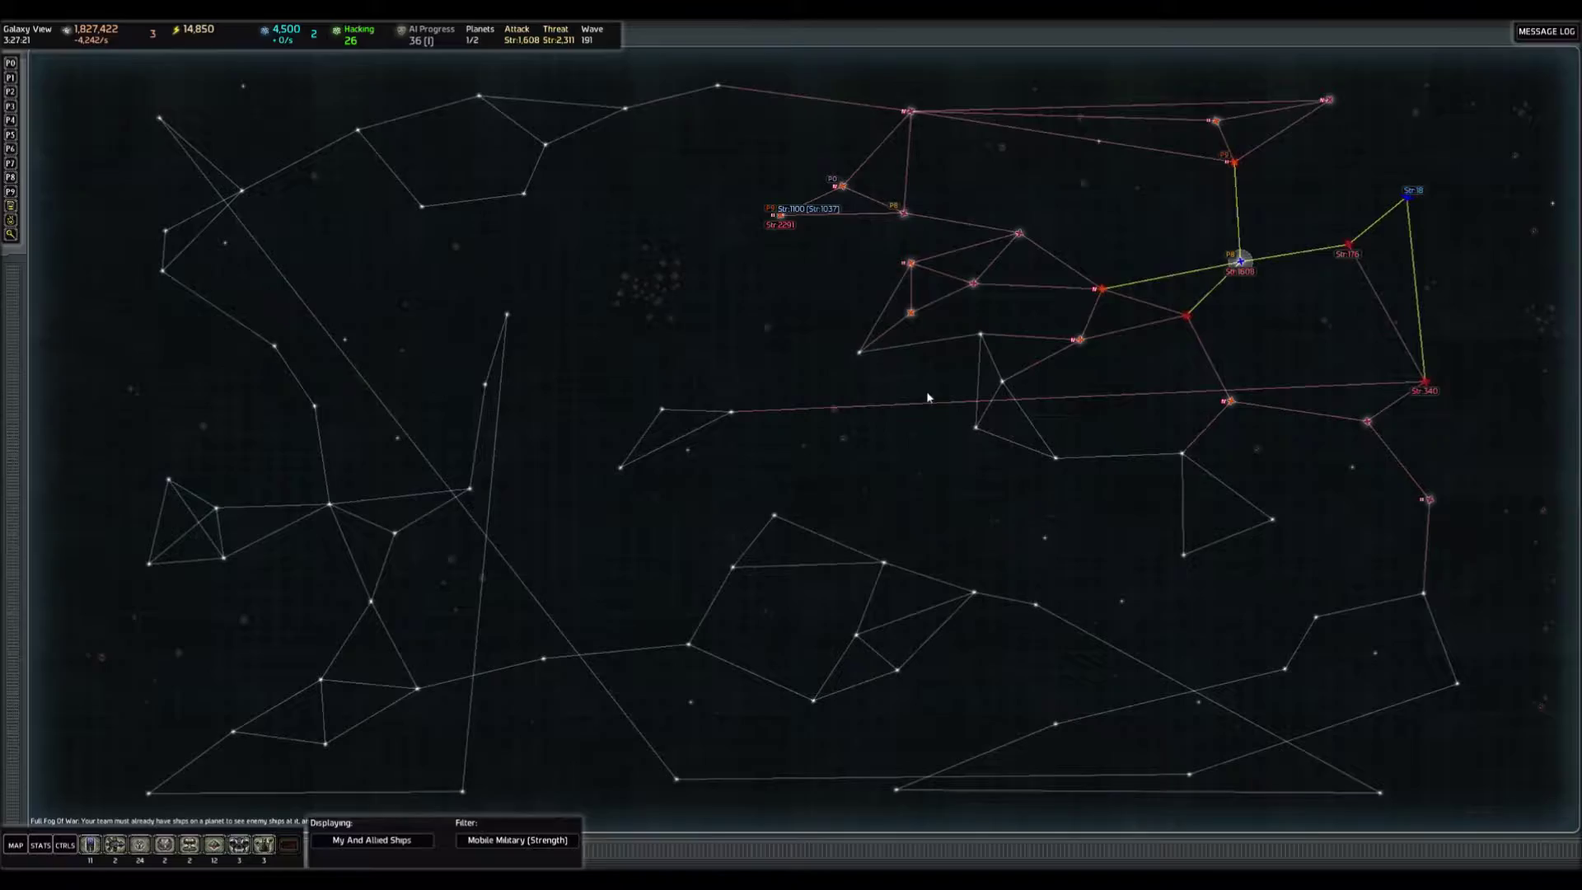
key(Tab)
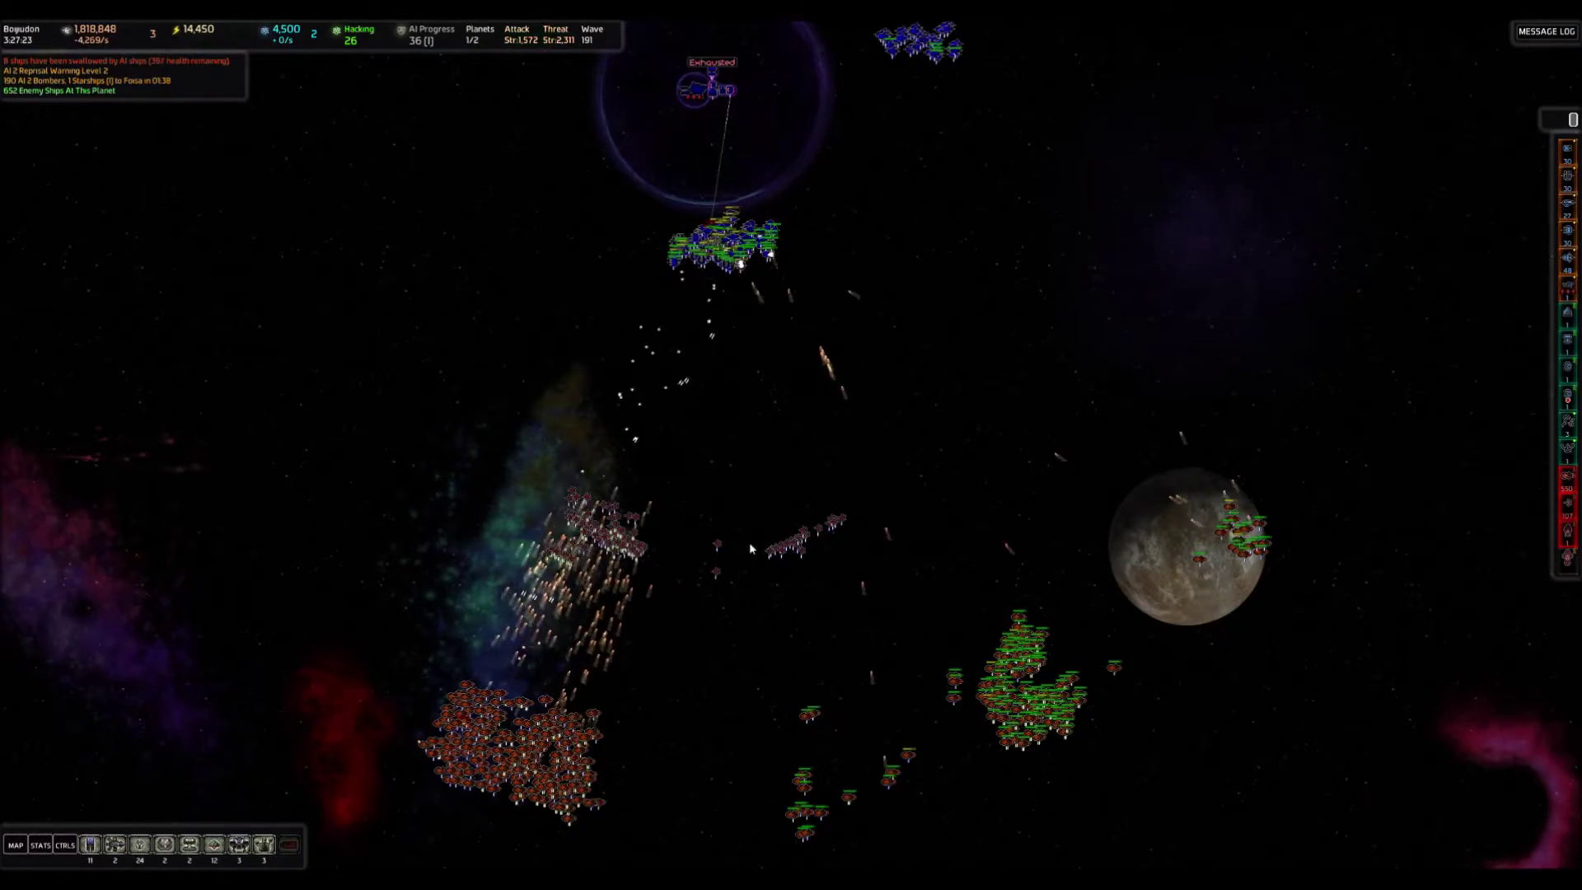
scroll(748, 372, up, 3)
scroll(779, 289, up, 3)
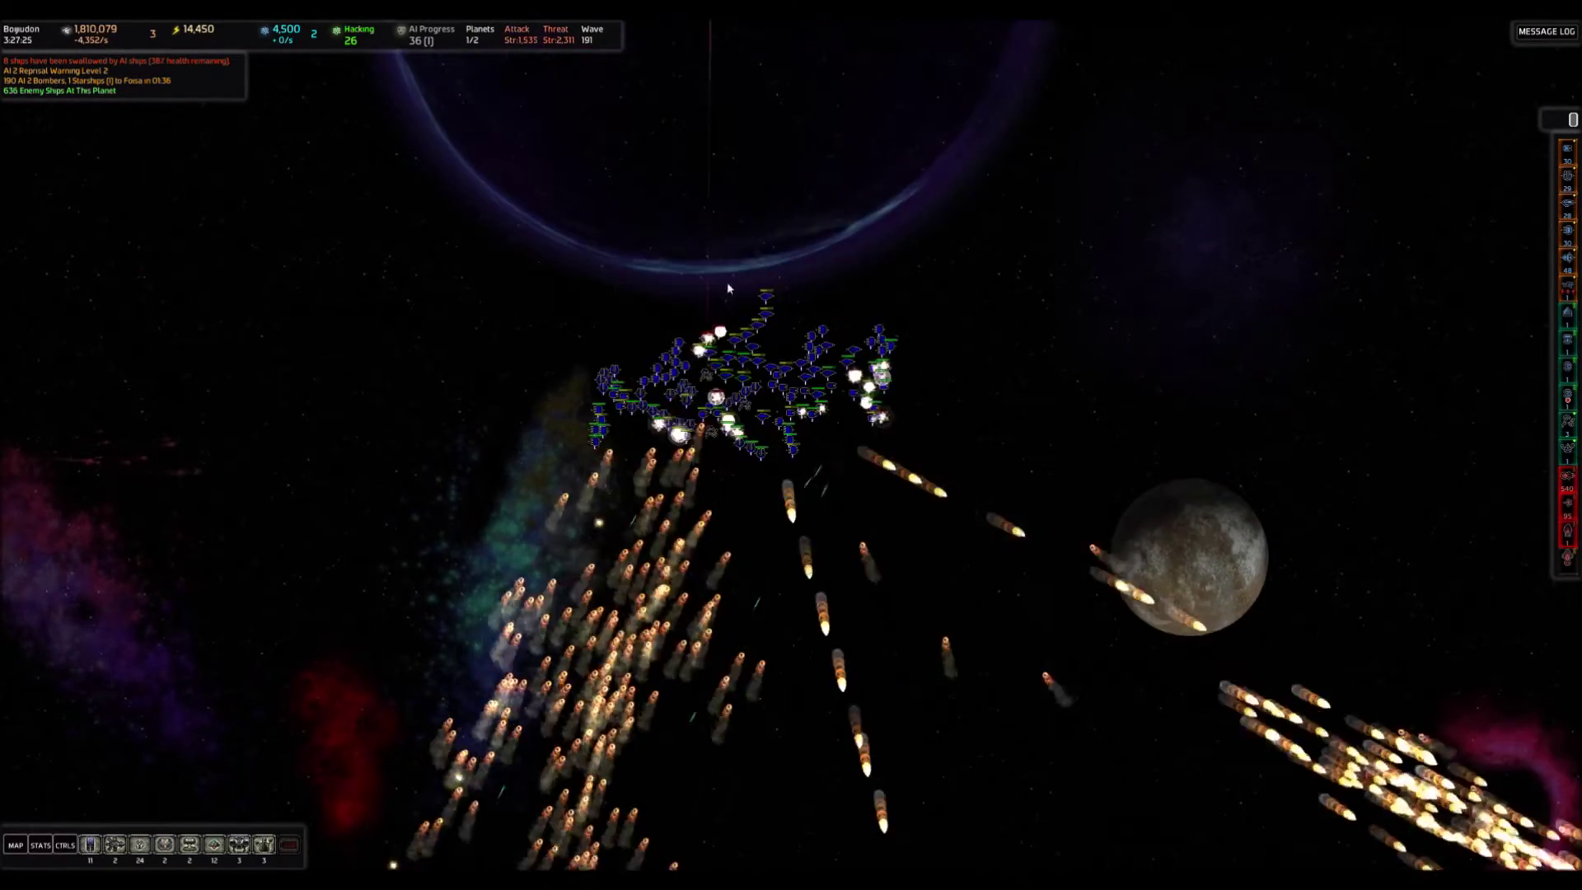
scroll(727, 281, up, 2)
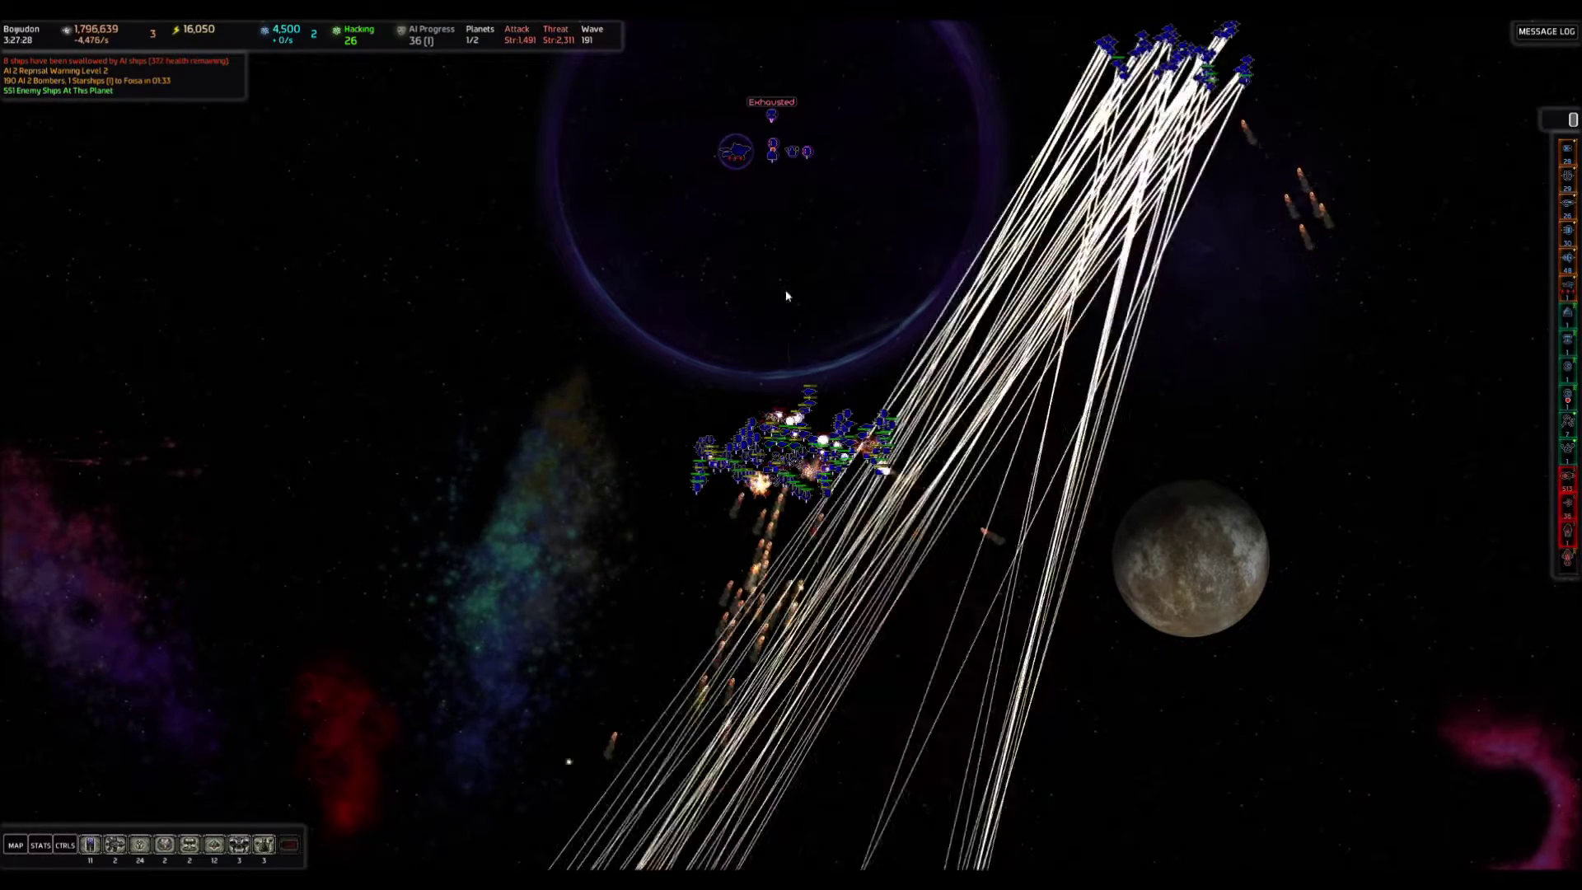
scroll(782, 154, up, 2)
scroll(840, 494, down, 4)
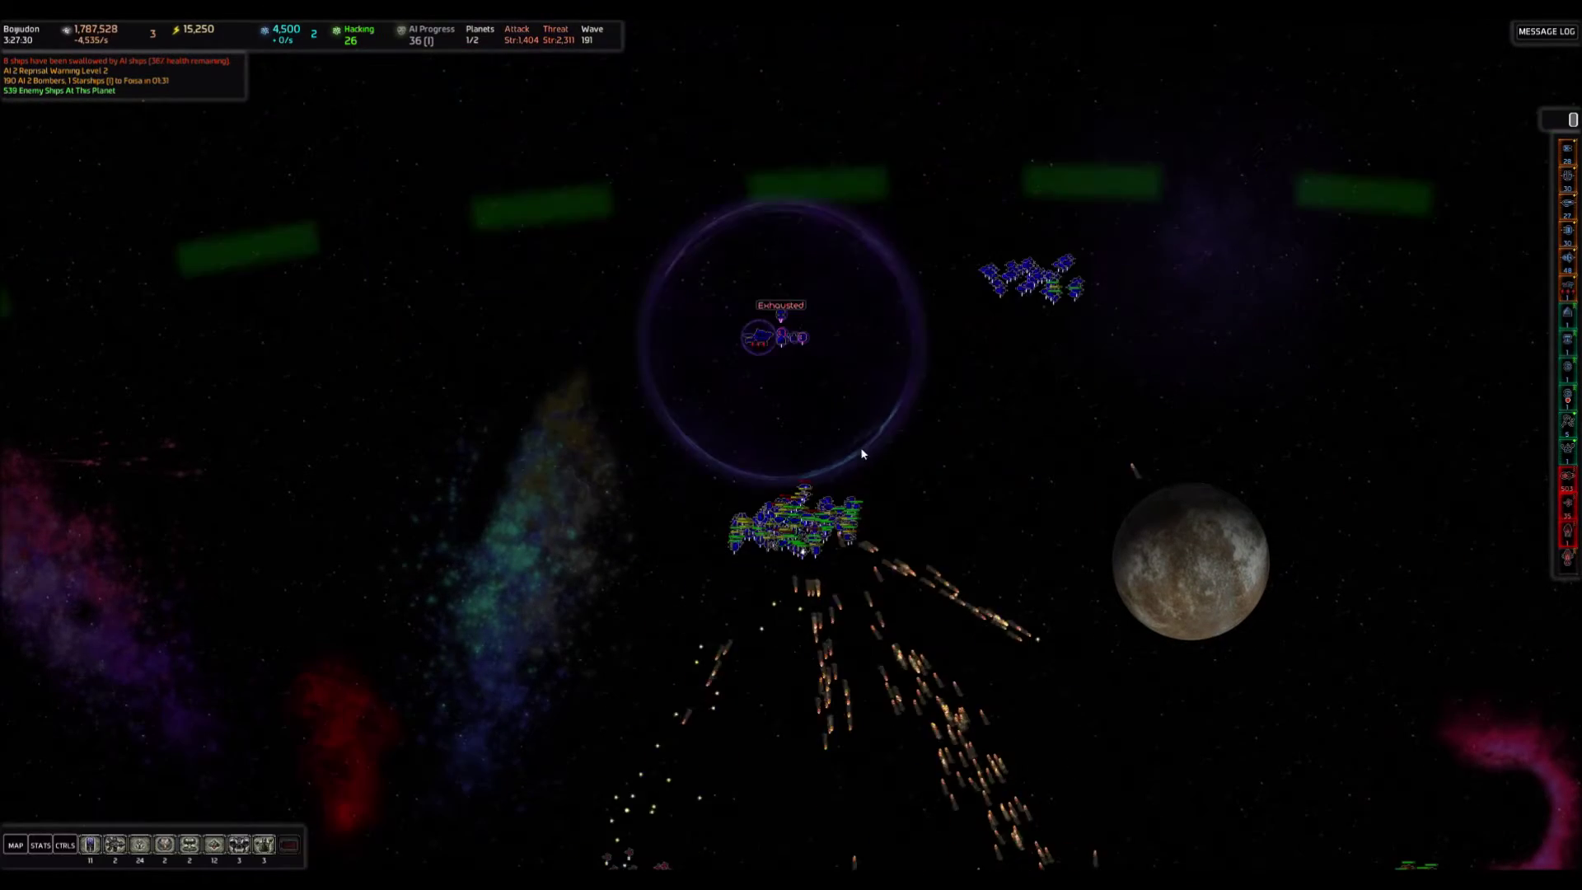
scroll(840, 554, down, 2)
scroll(850, 567, down, 2)
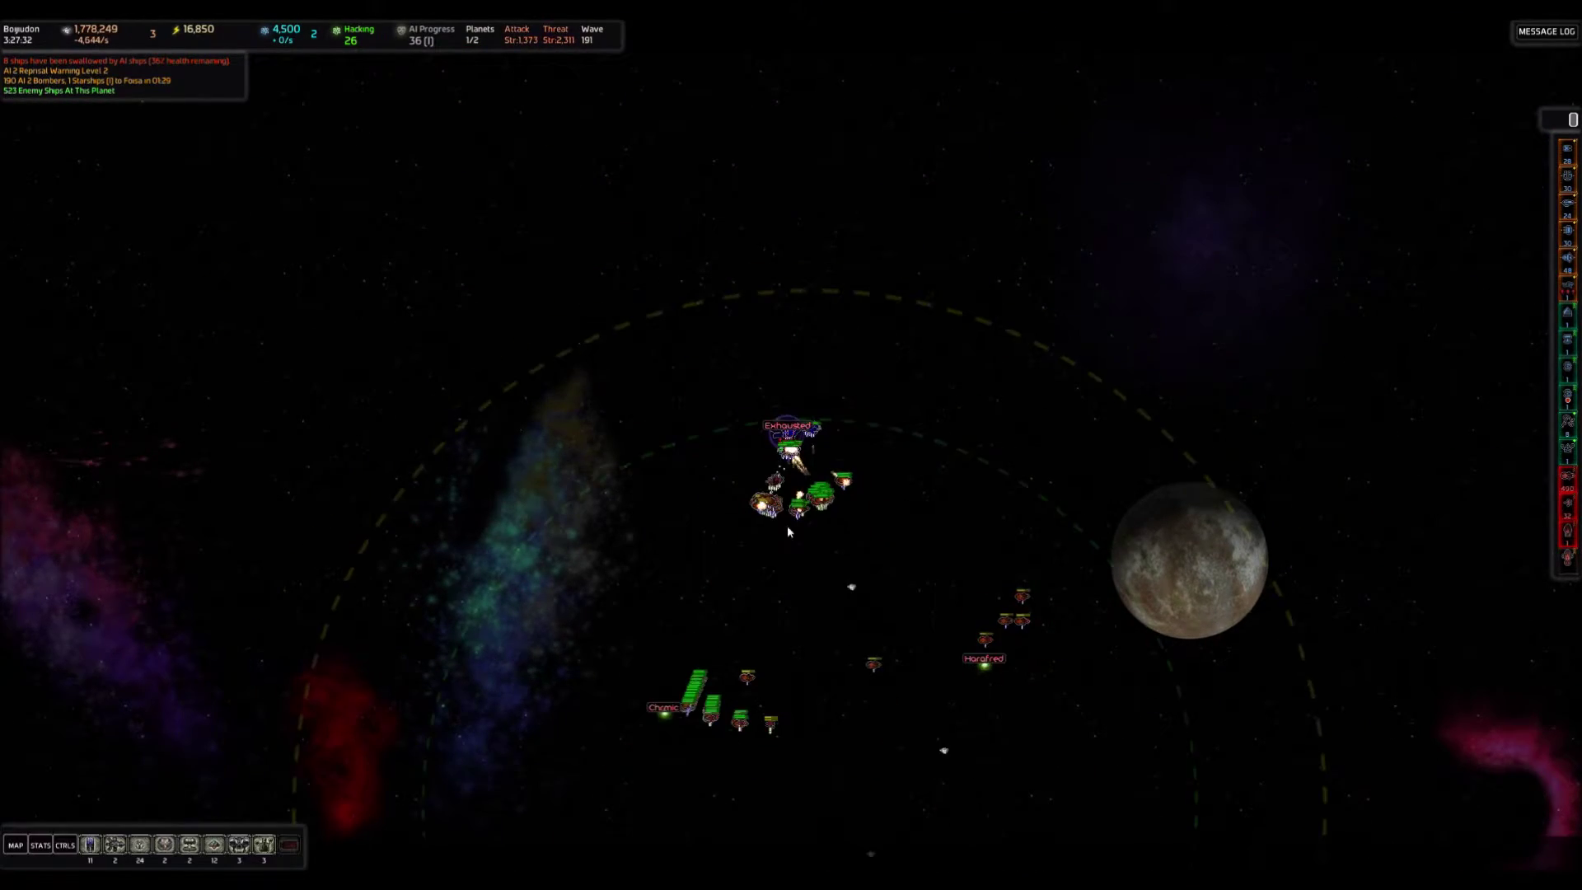
scroll(853, 494, up, 2)
scroll(862, 434, down, 2)
scroll(775, 424, up, 3)
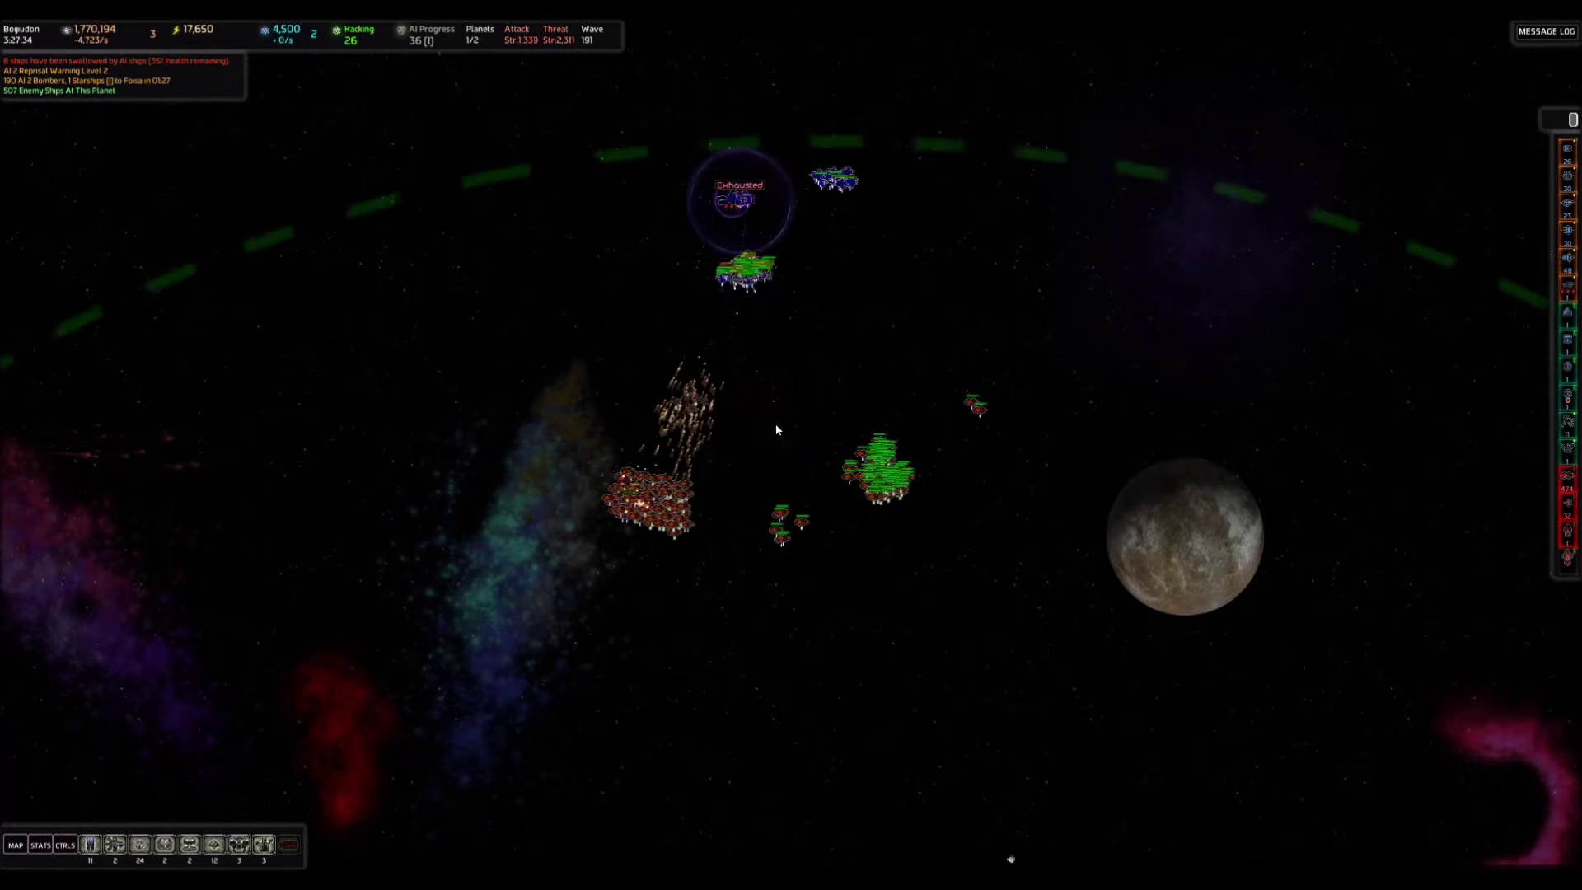
drag(435, 265, 1068, 650)
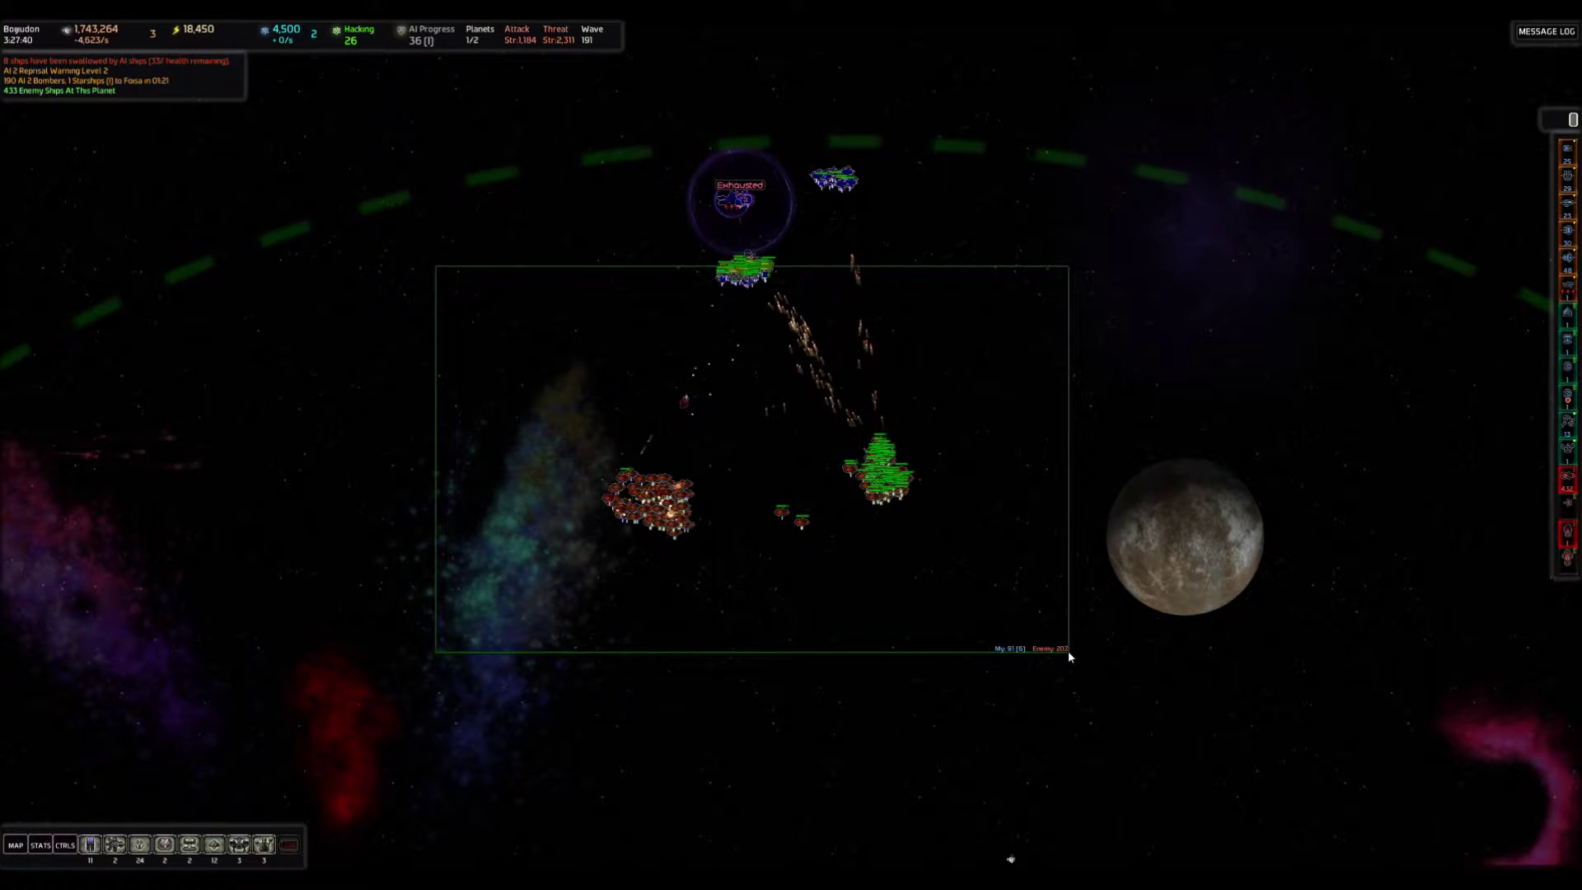
drag(1068, 651, 1068, 651)
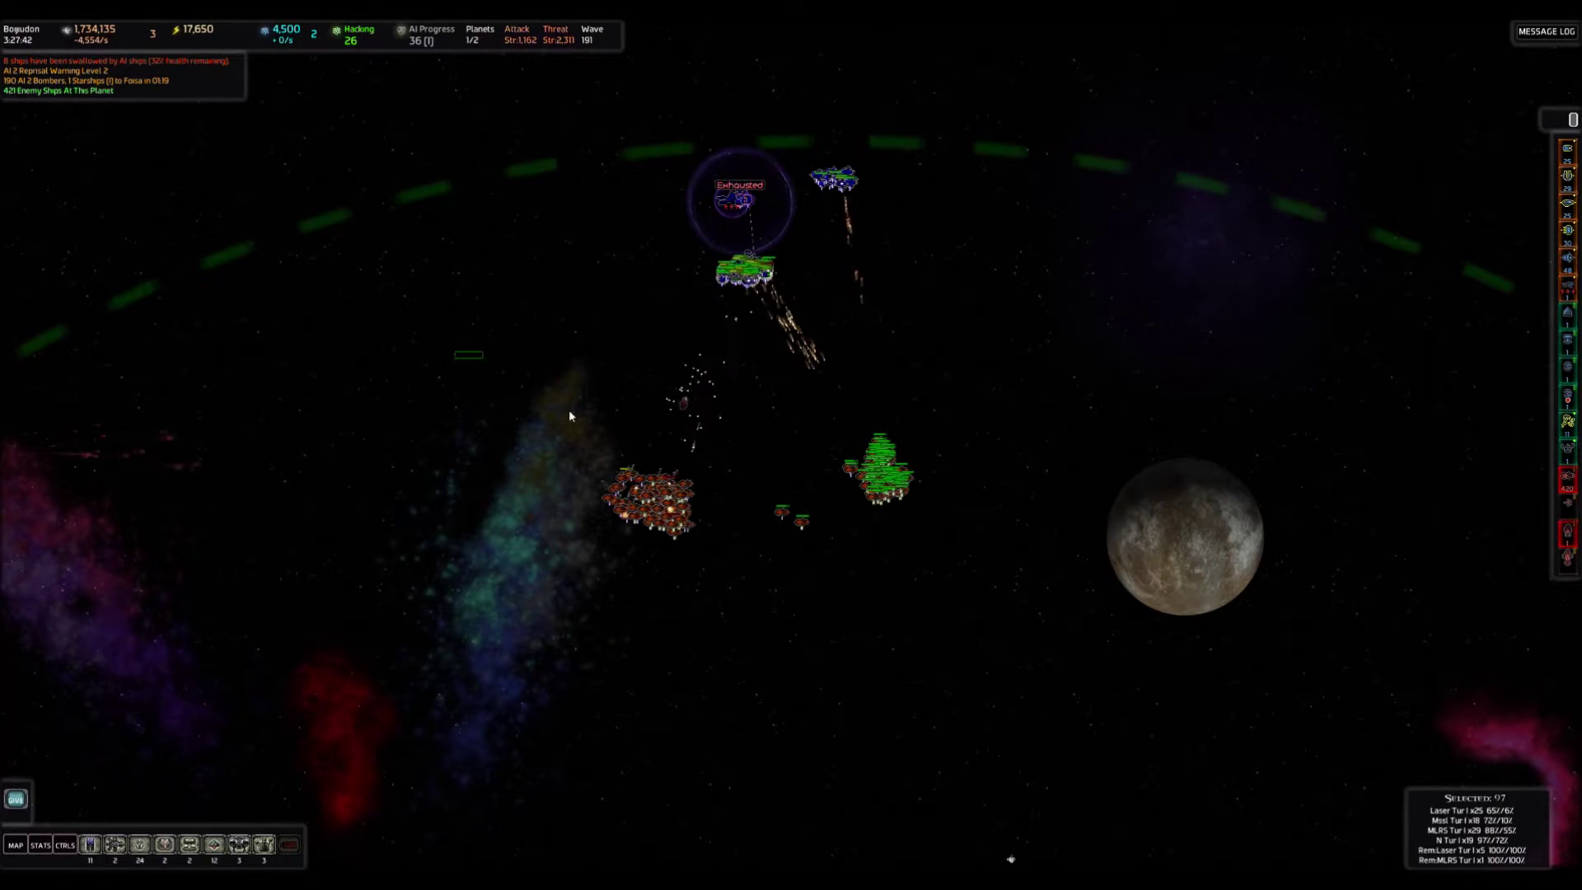
drag(454, 353, 1092, 632)
right_click(1044, 744)
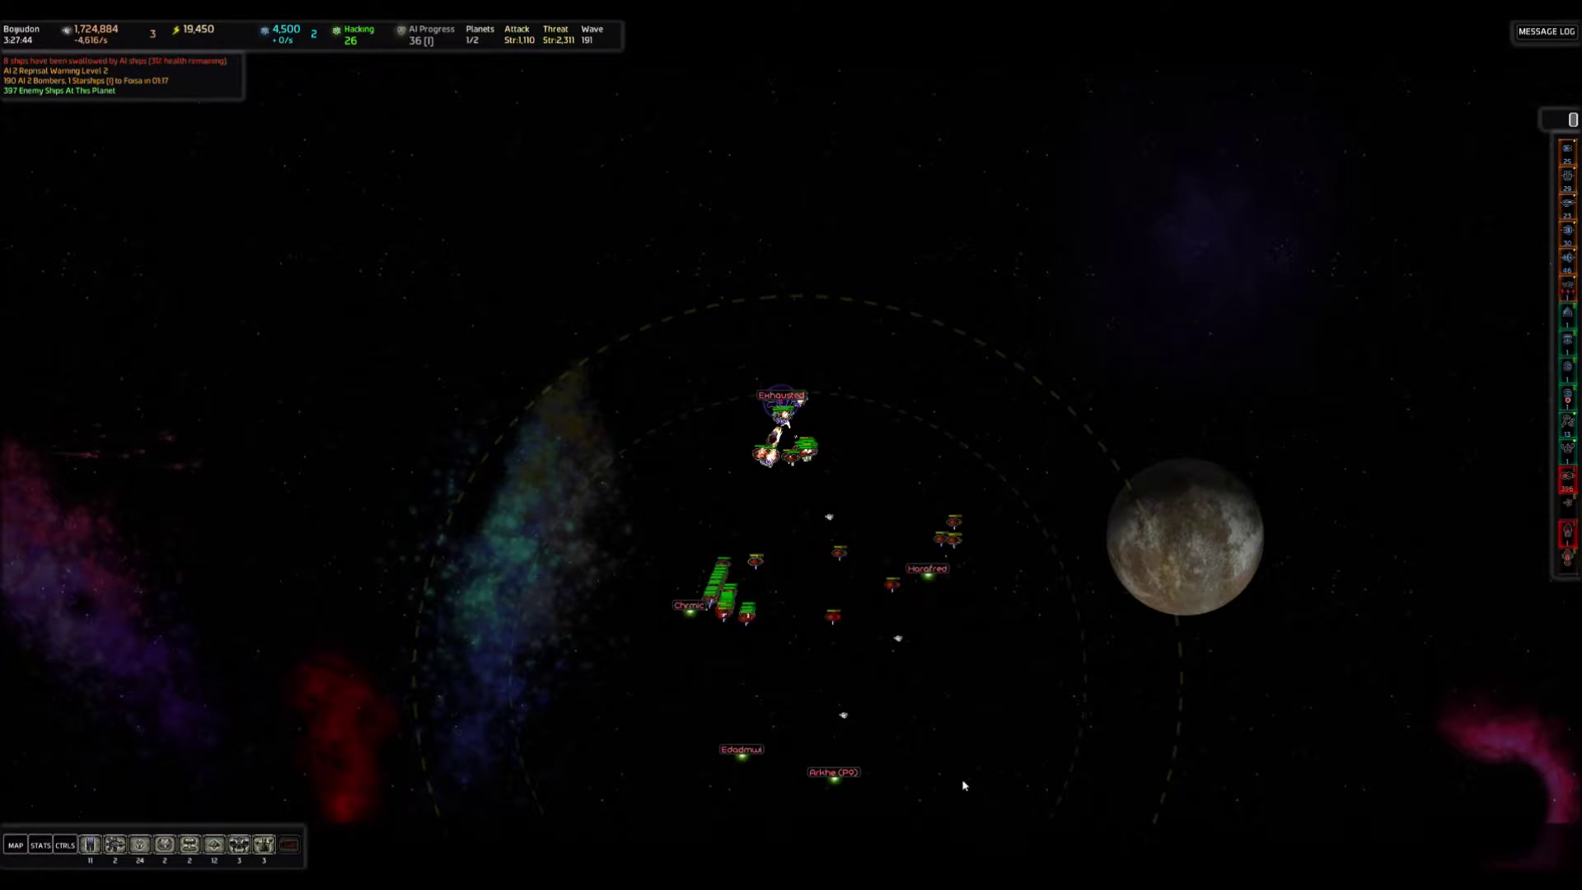
scroll(841, 650, up, 2)
scroll(796, 432, up, 2)
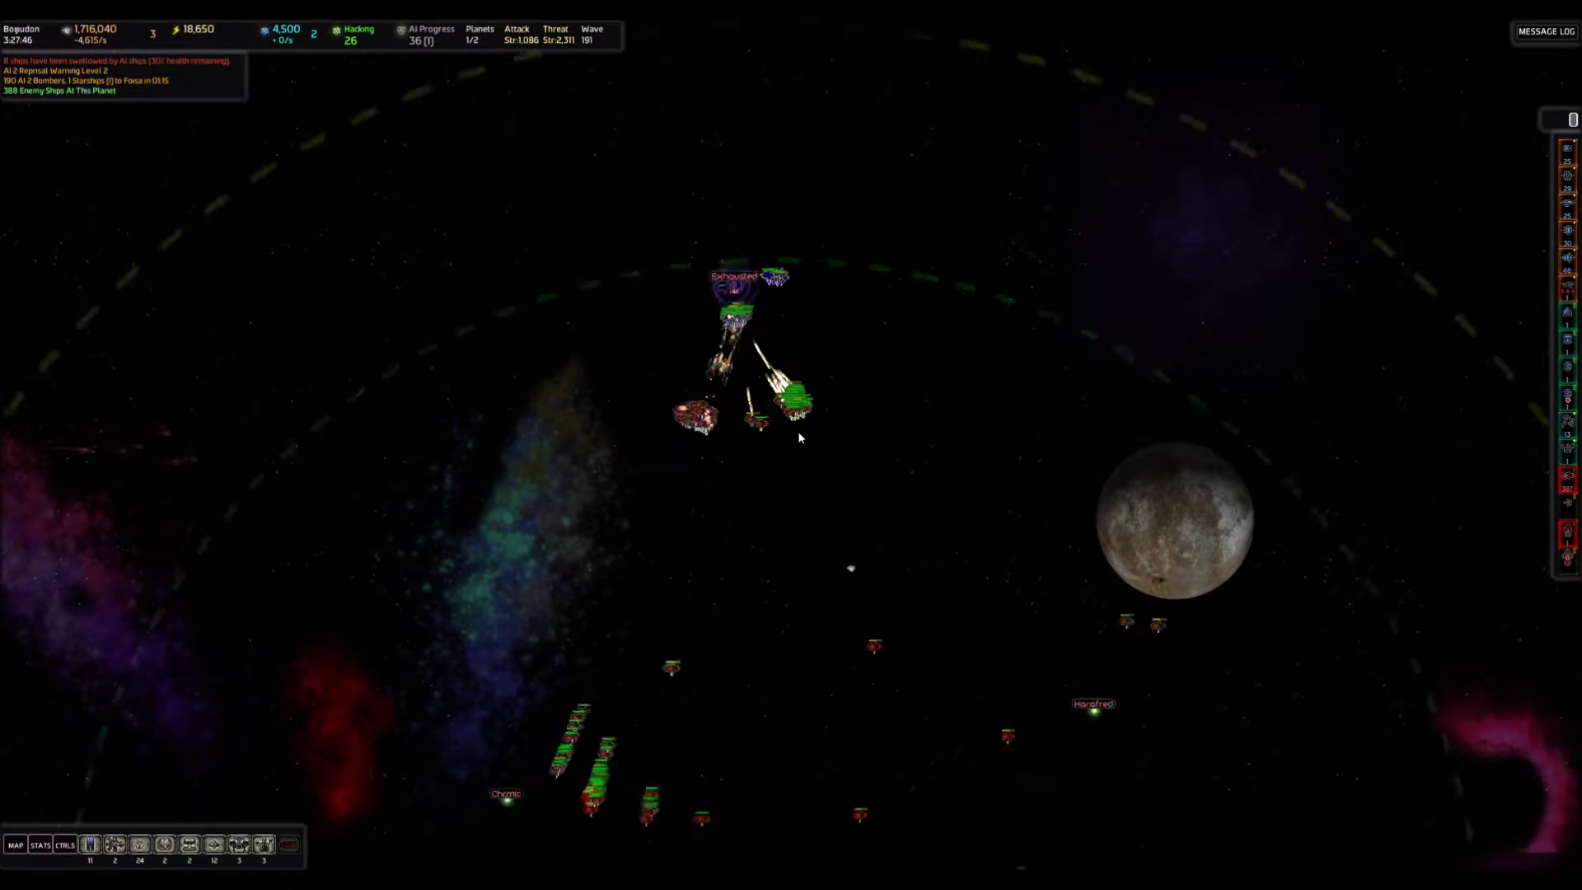
scroll(796, 431, up, 2)
scroll(748, 208, up, 2)
Inspect the military command station and select all 174 ships at Bogudon.
click(681, 242)
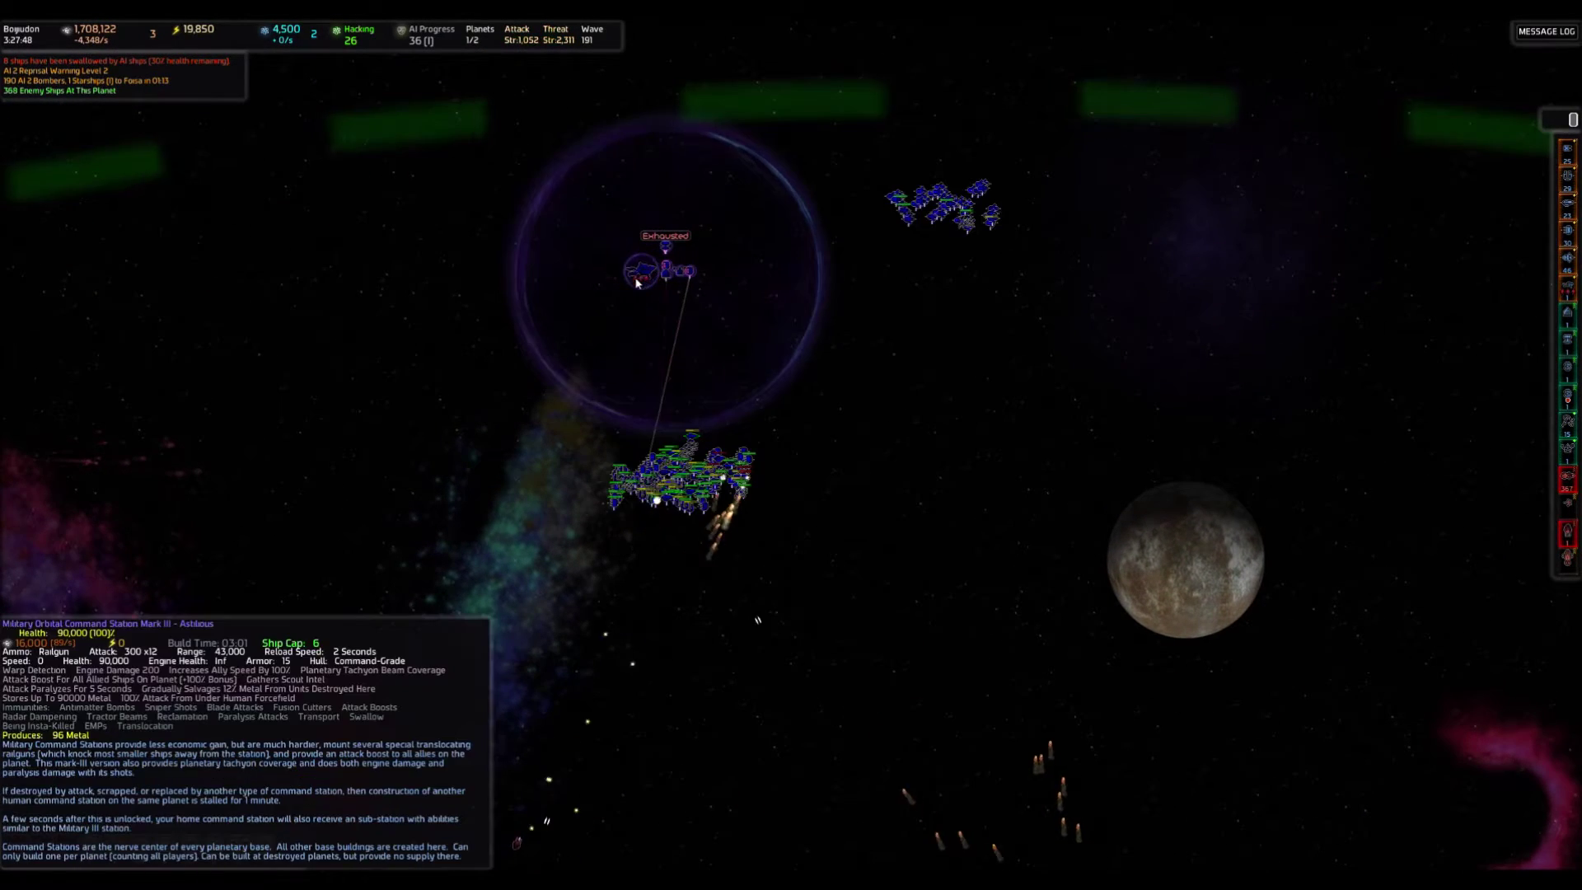
scroll(782, 423, up, 2)
scroll(749, 494, up, 2)
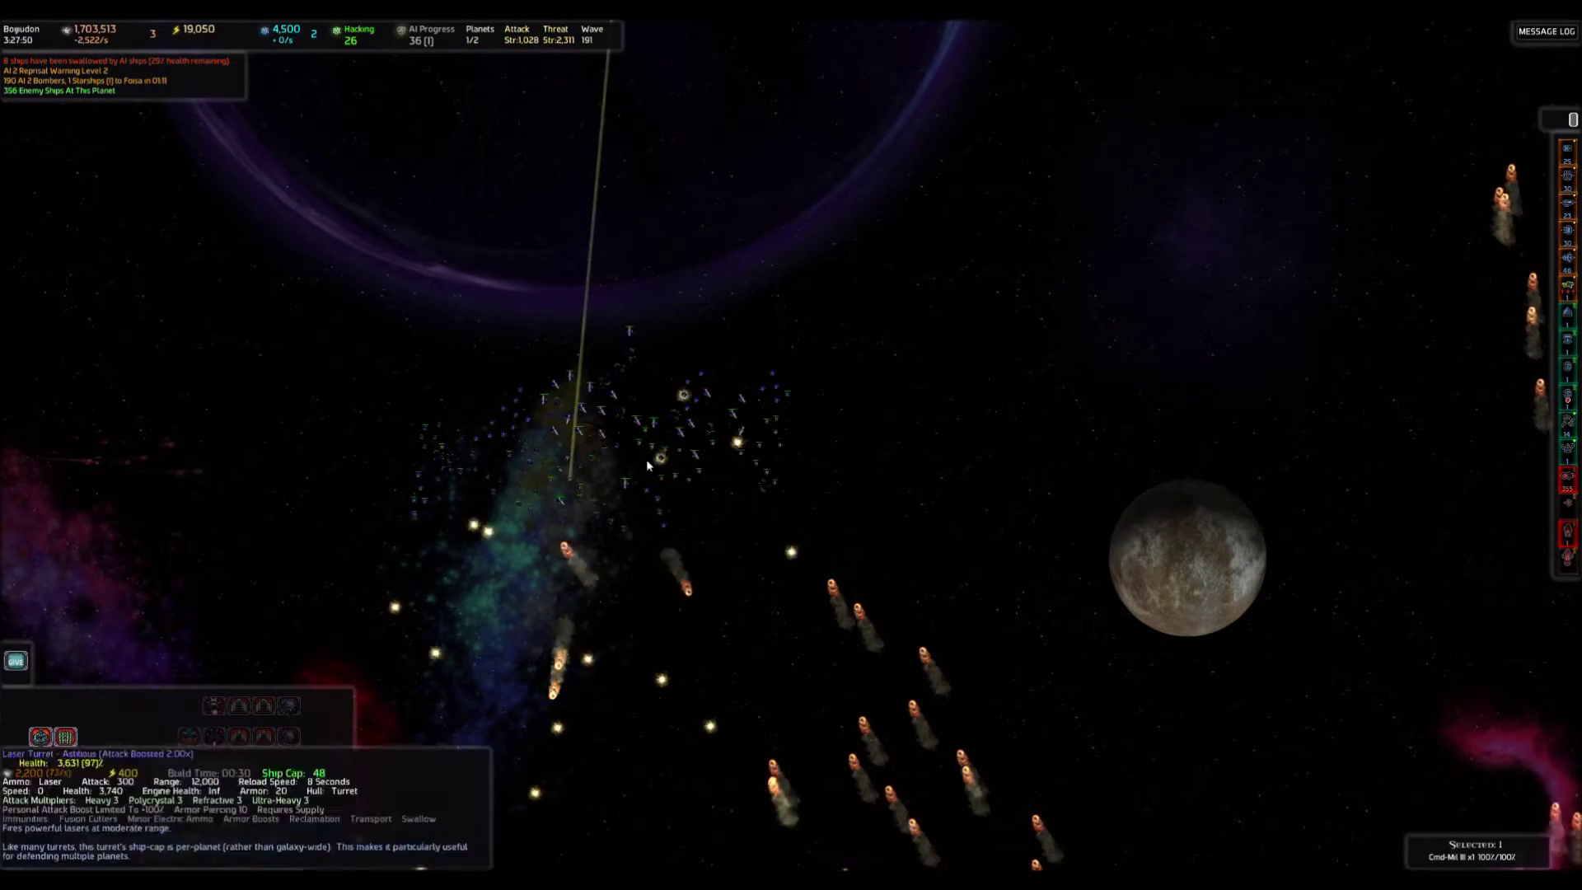
scroll(646, 459, up, 2)
scroll(642, 323, down, 3)
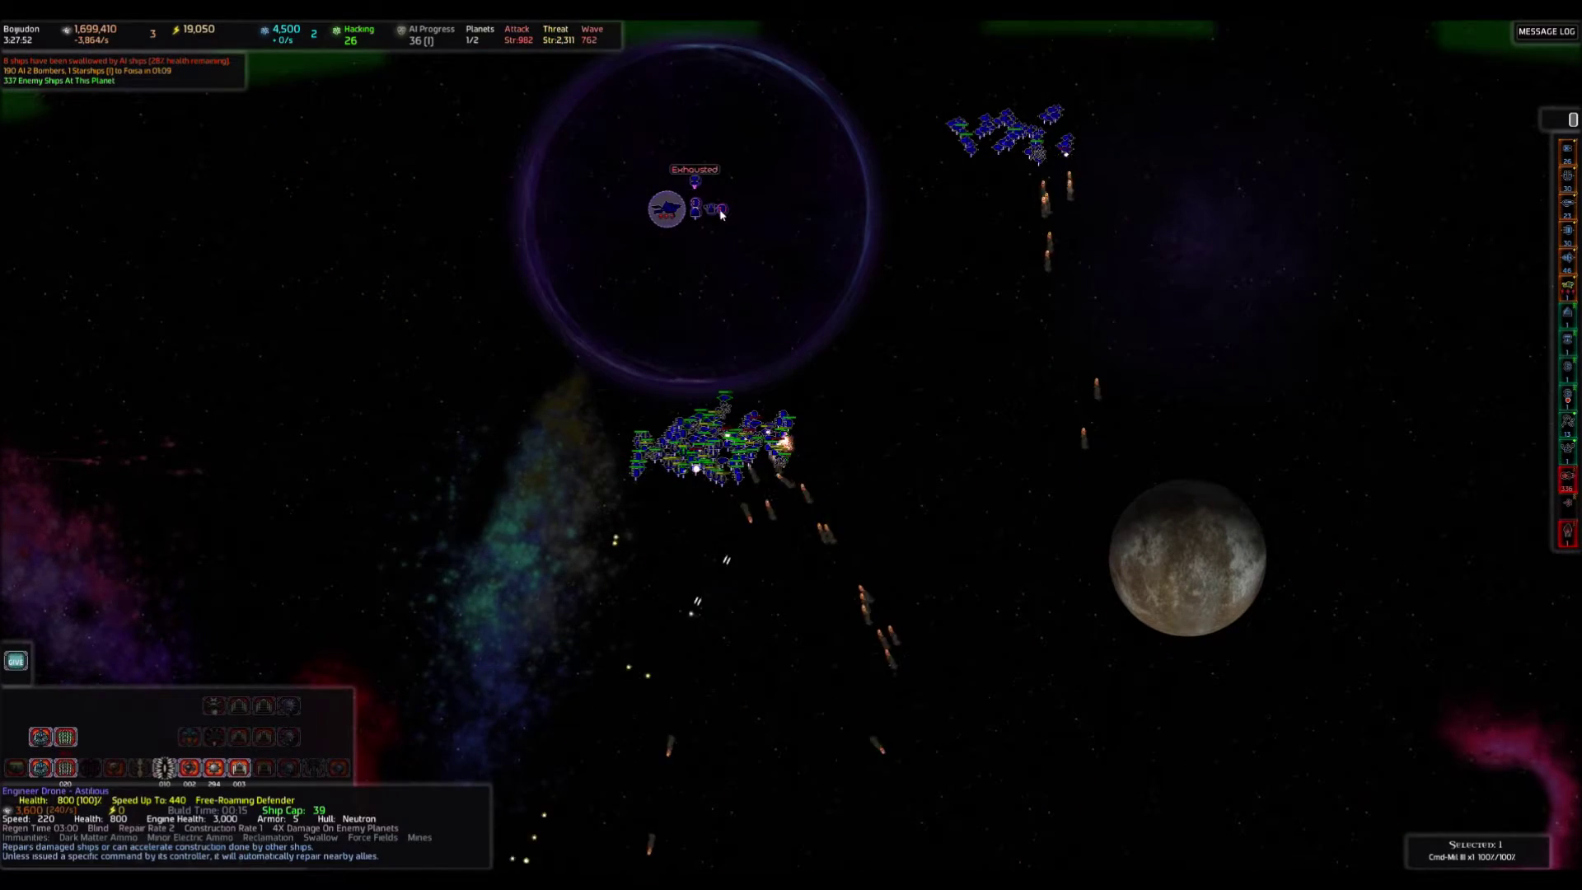
drag(530, 344, 633, 446)
click(678, 479)
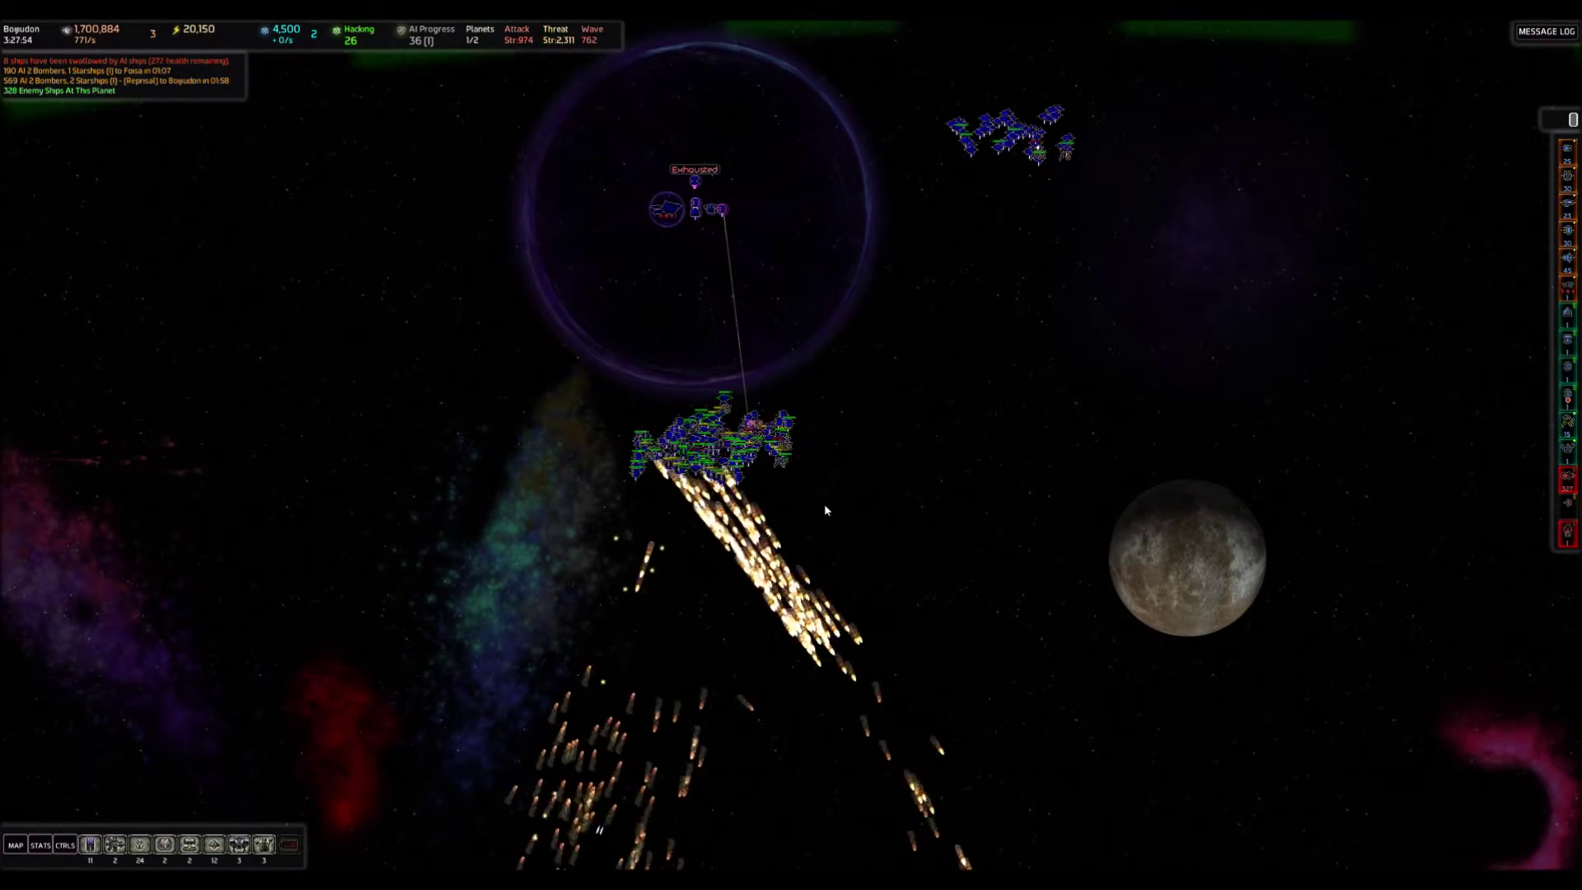
scroll(824, 502, down, 3)
drag(590, 523, 1005, 751)
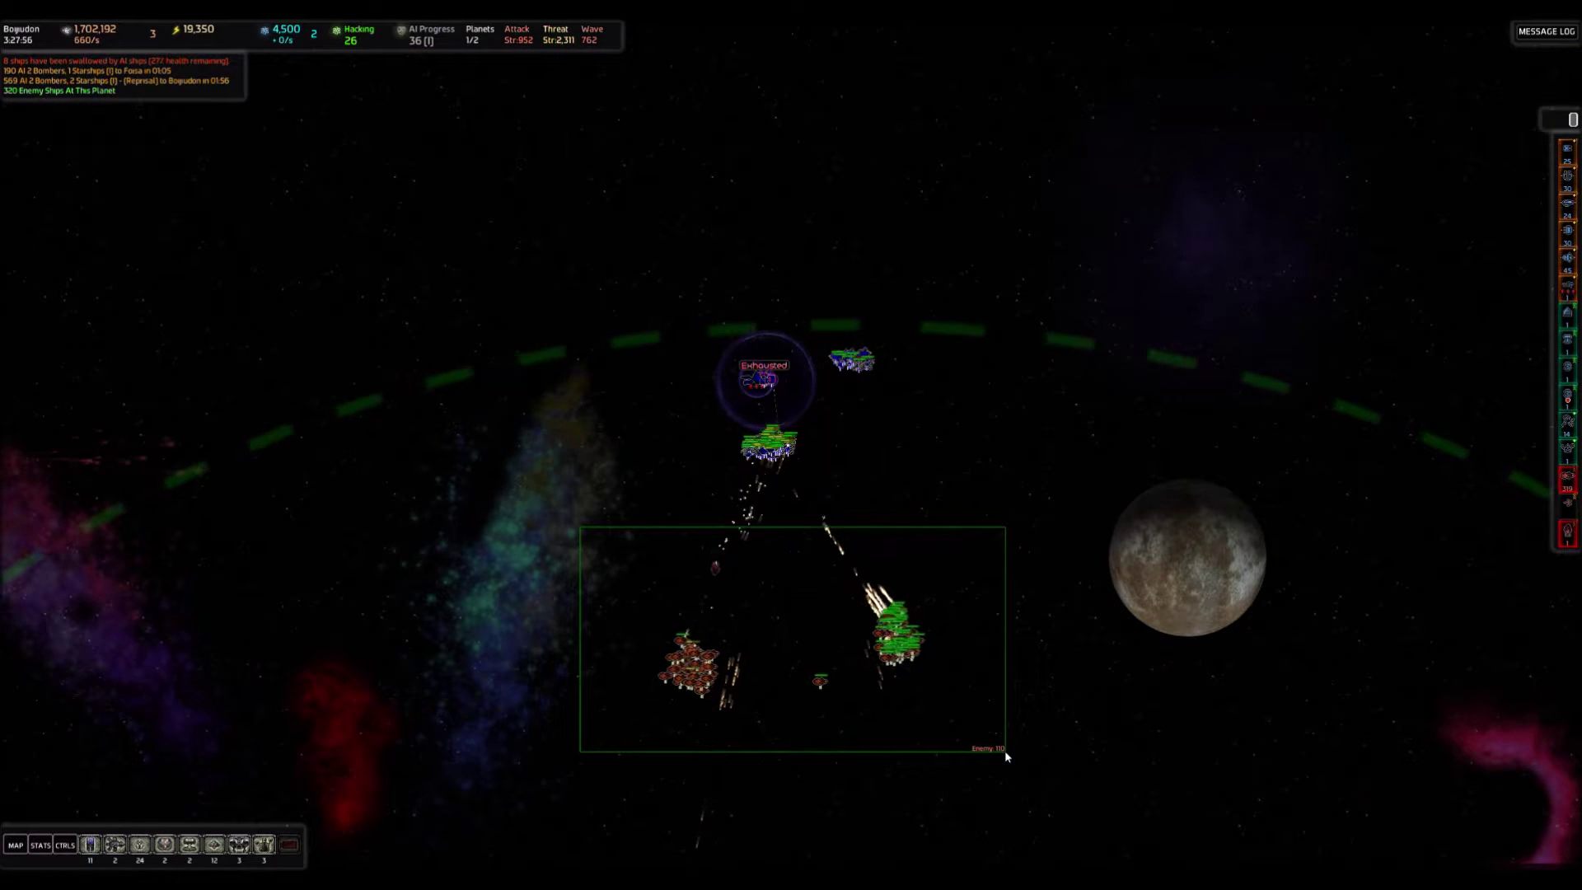
scroll(866, 690, down, 3)
scroll(806, 582, up, 3)
scroll(774, 535, down, 3)
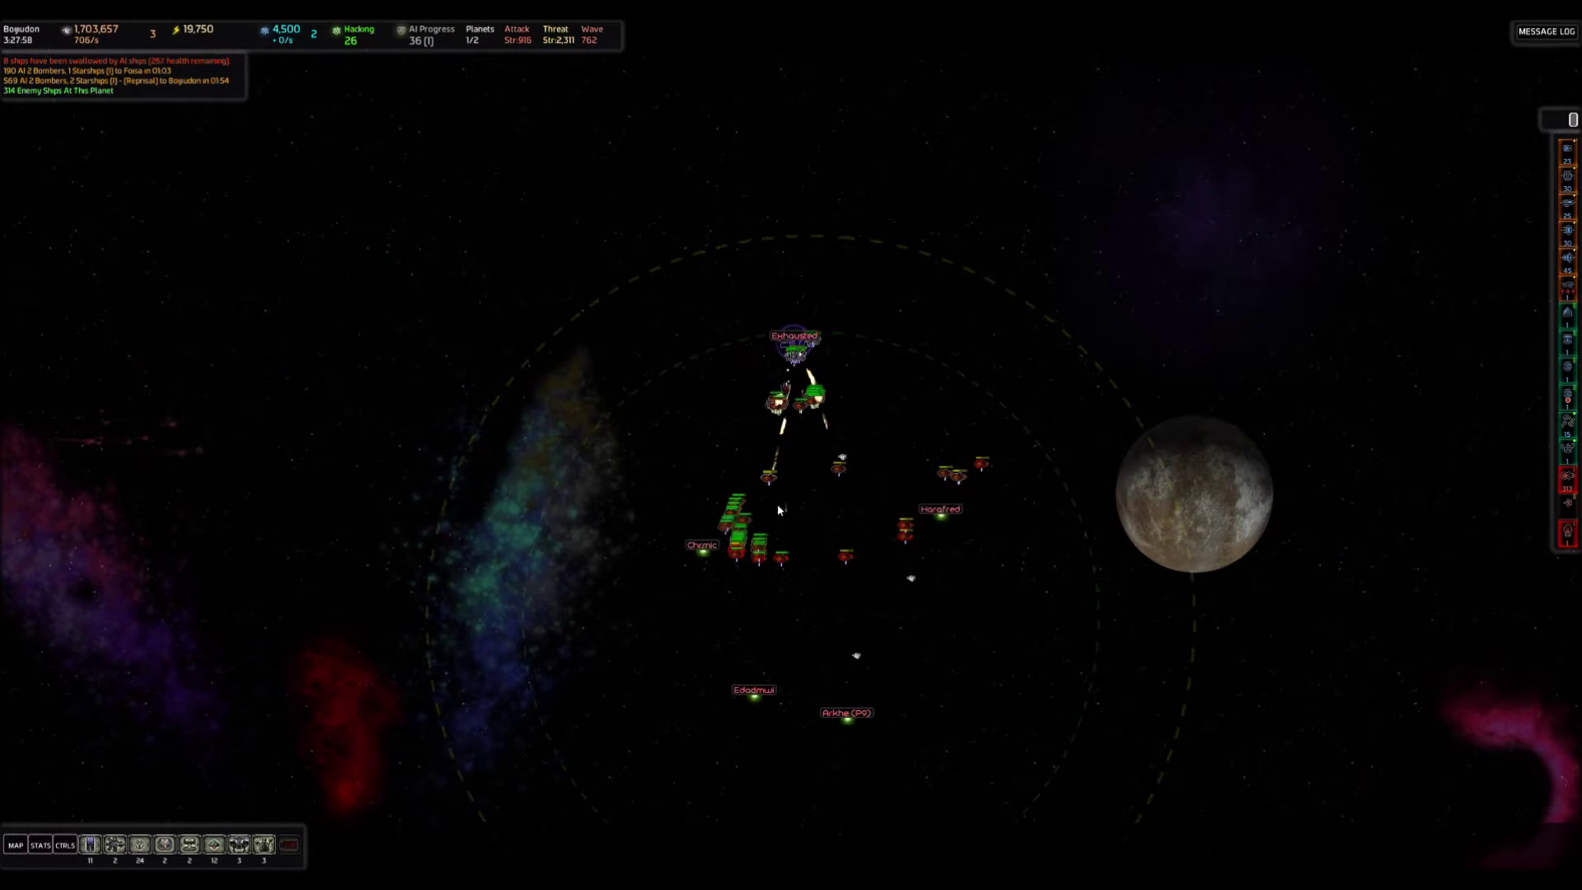
double_click(780, 576)
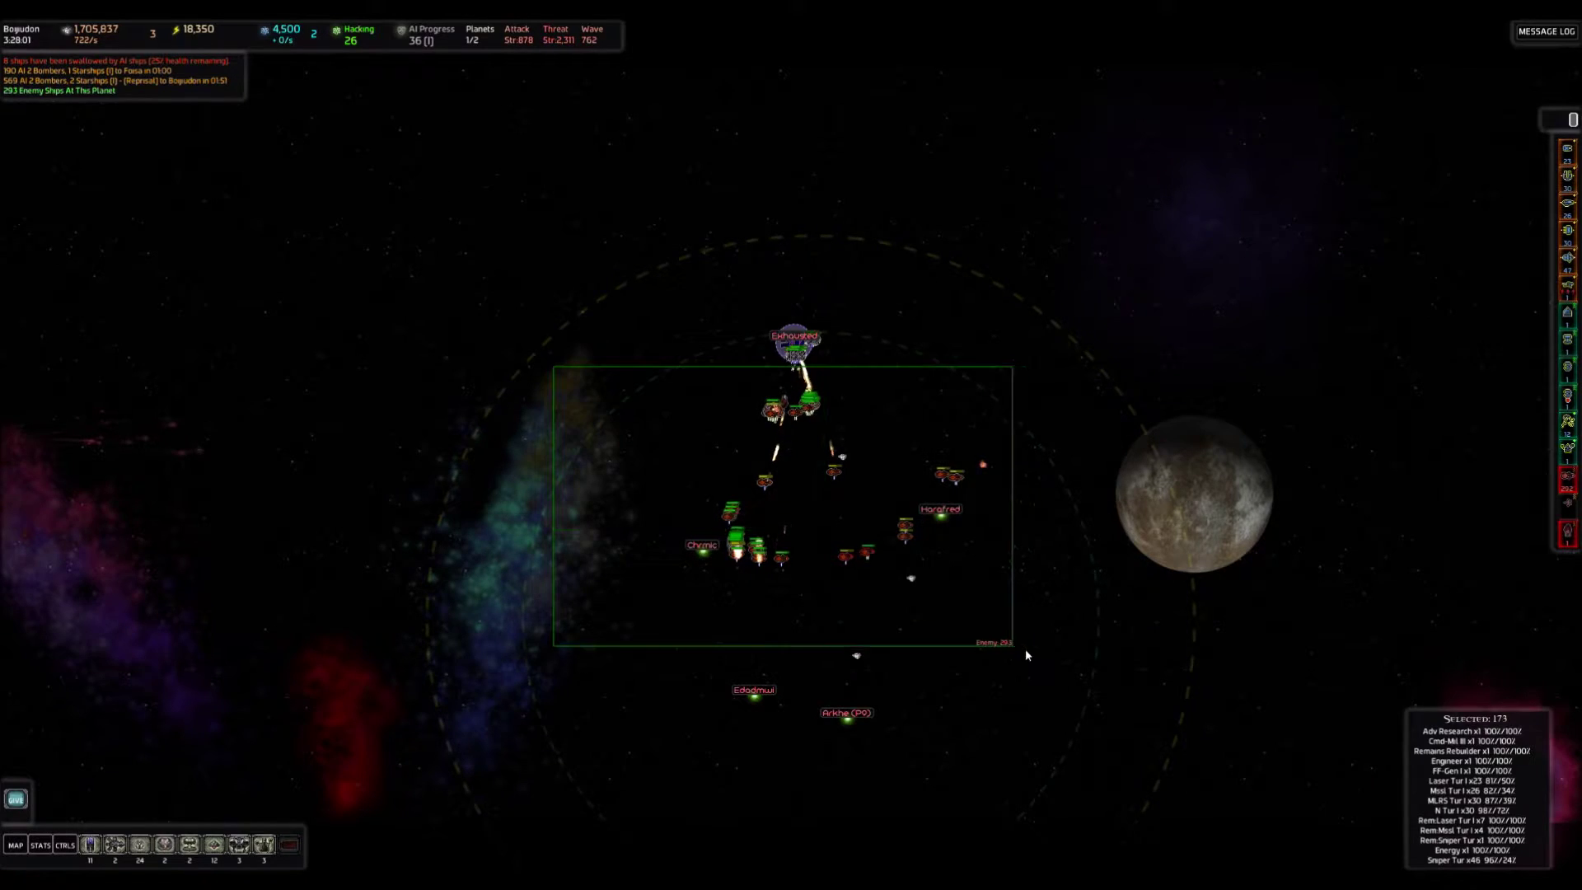
drag(1025, 649, 1025, 649)
Send the eight assault transports at Fosa out toward the wormhole.
key(Tab)
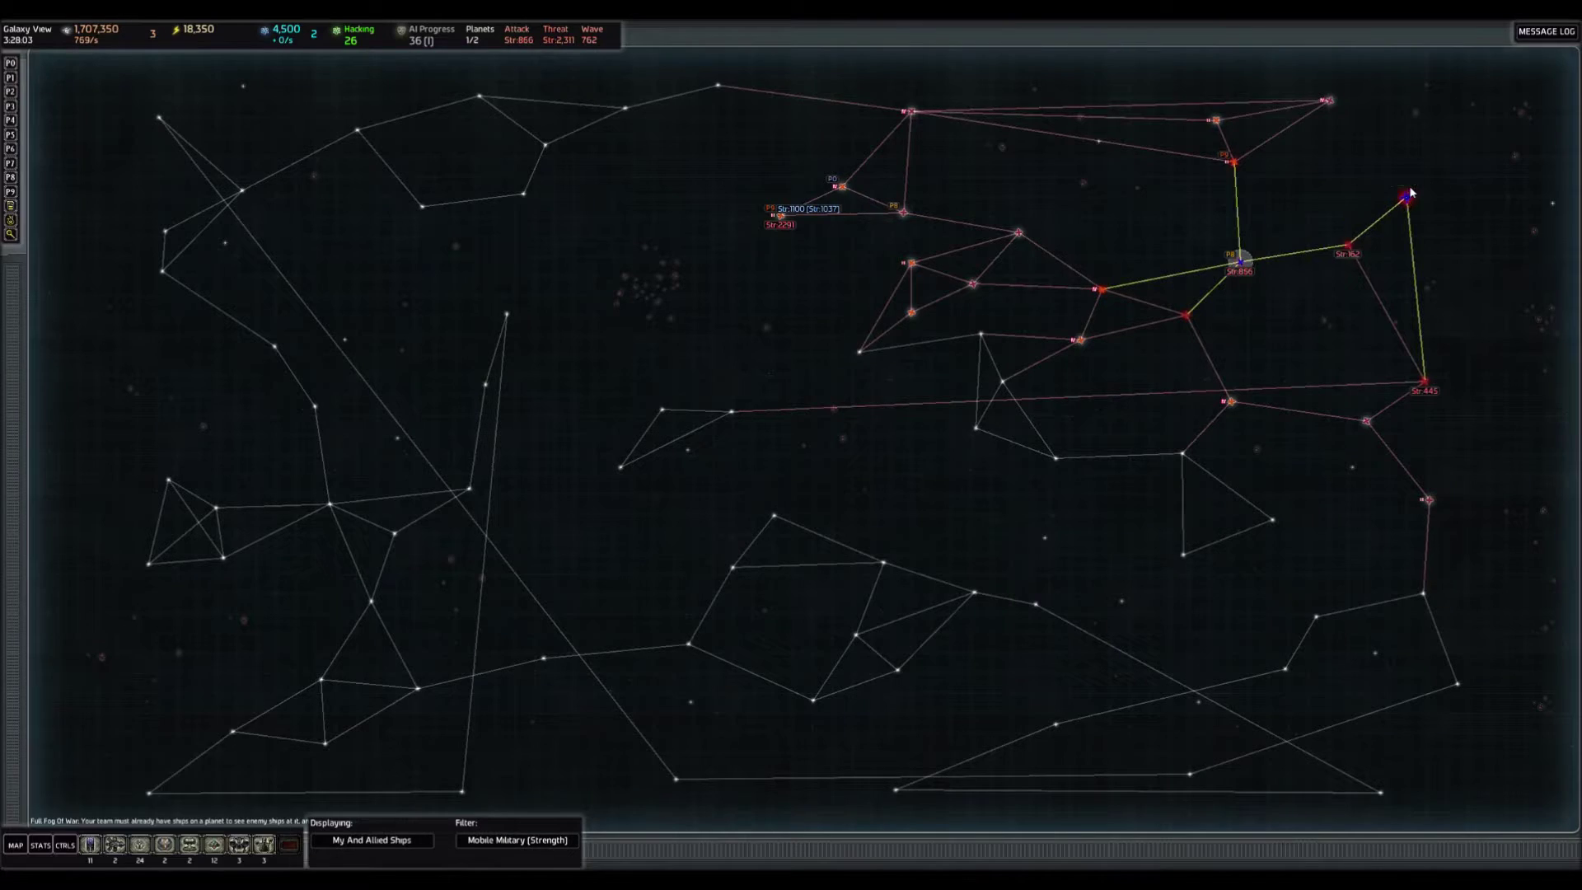
click(1409, 192)
scroll(792, 521, up, 2)
scroll(792, 521, up, 2)
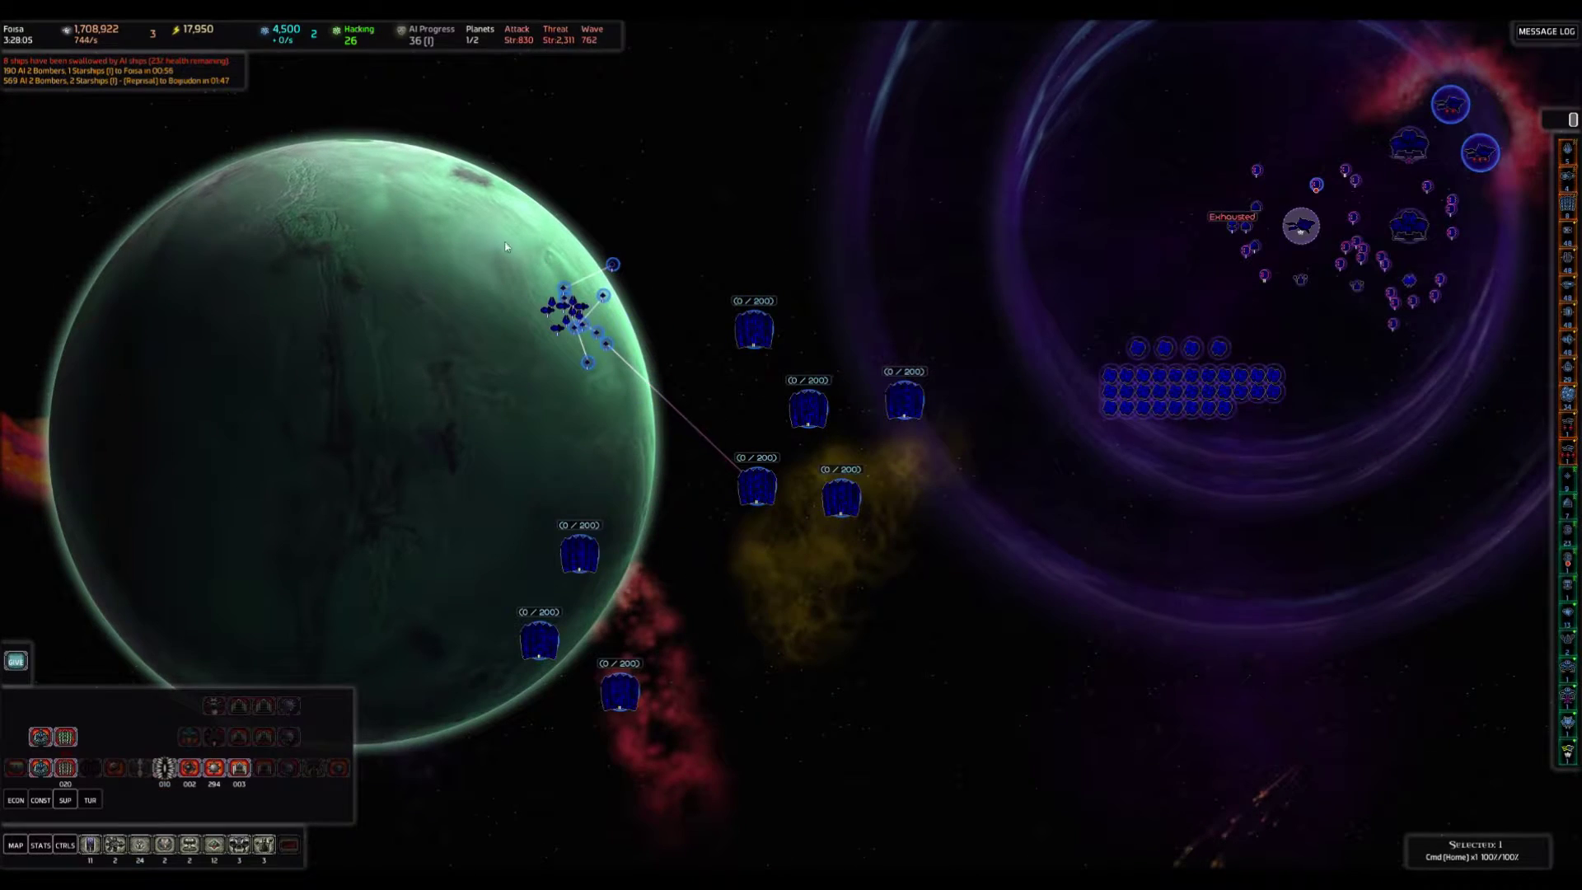
double_click(779, 486)
right_click(779, 486)
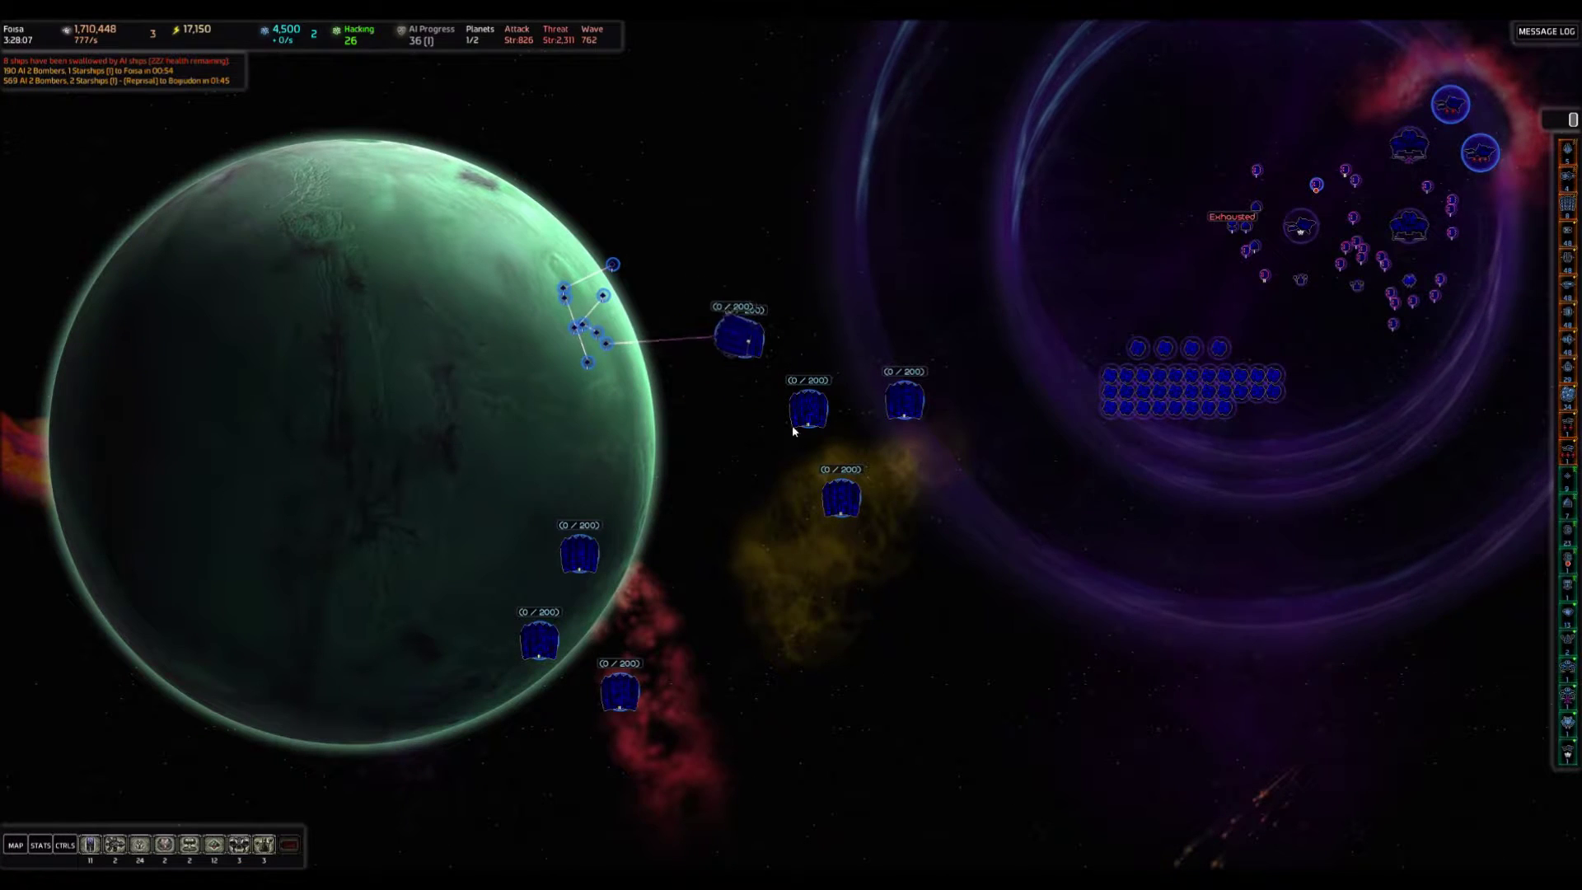
scroll(770, 343, down, 3)
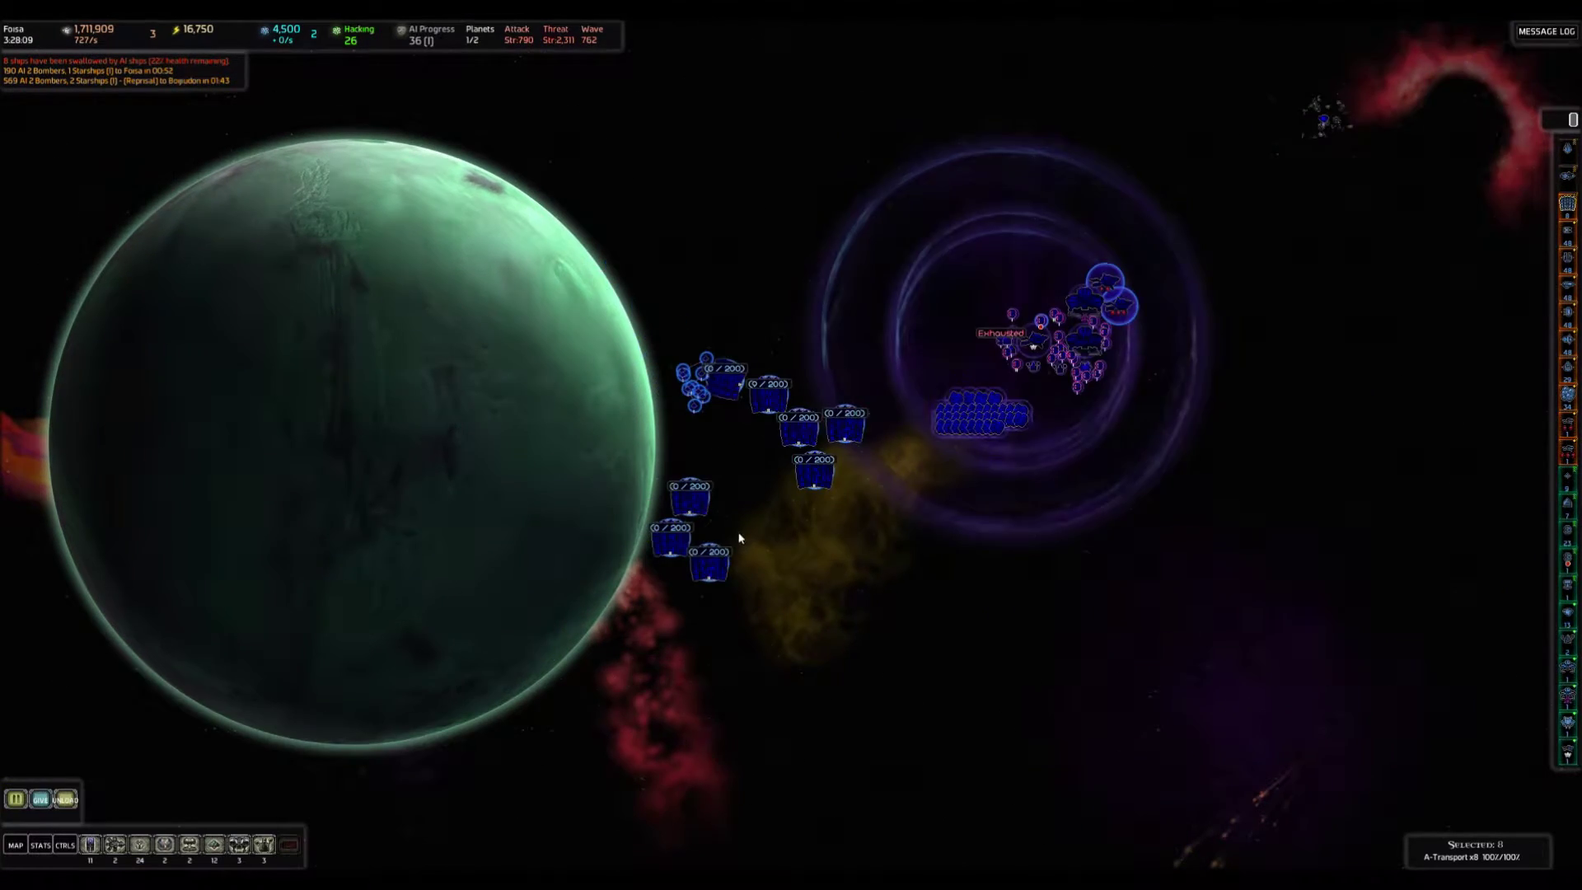
key(Tab)
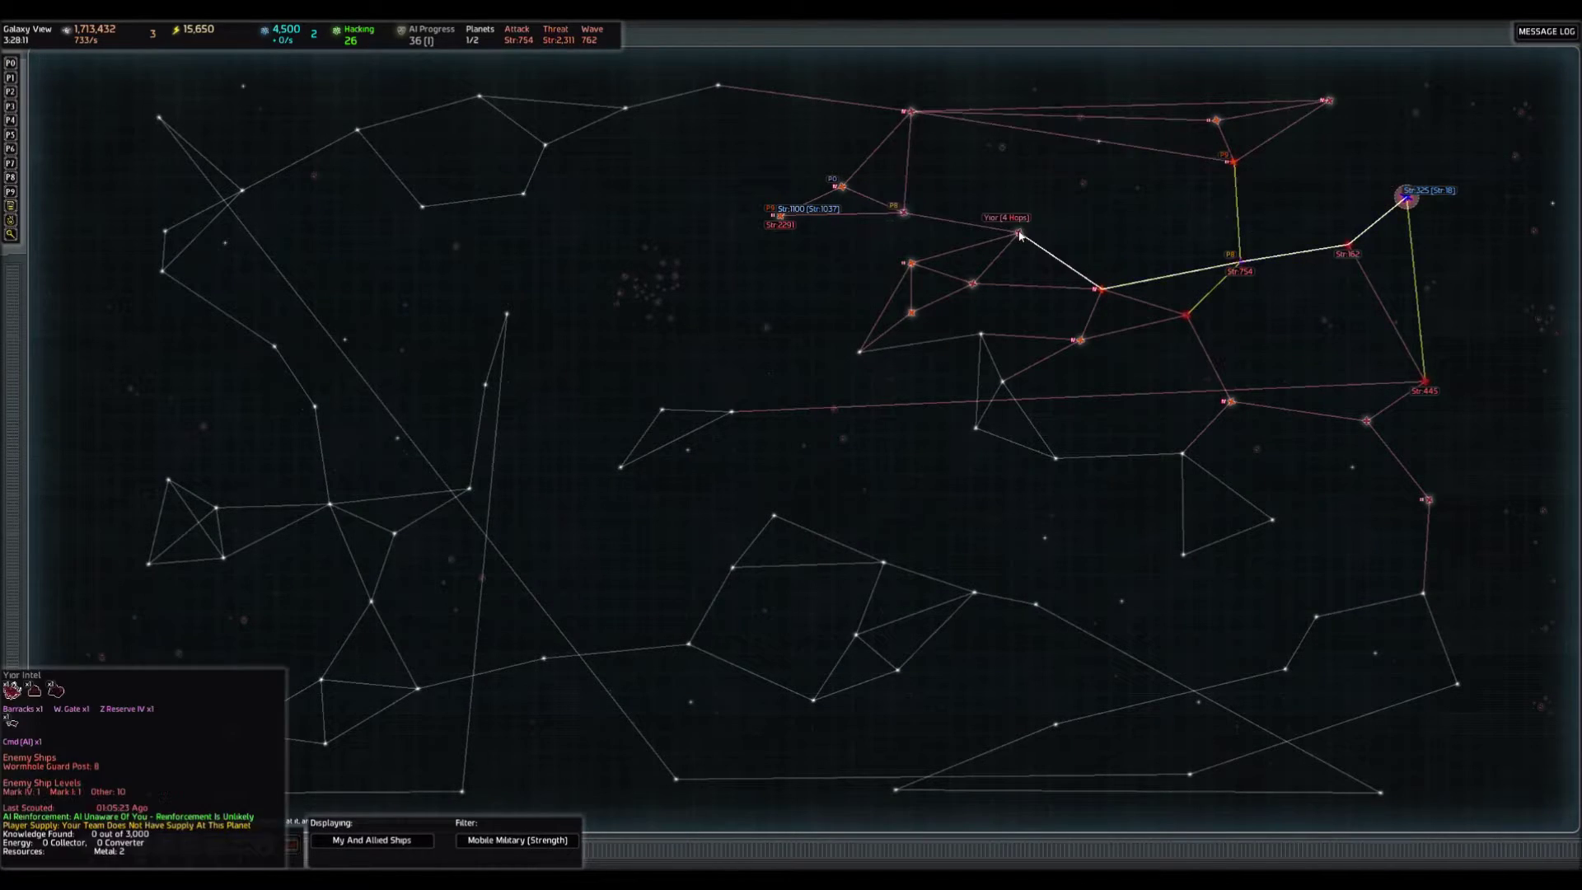
mouse_move(780, 215)
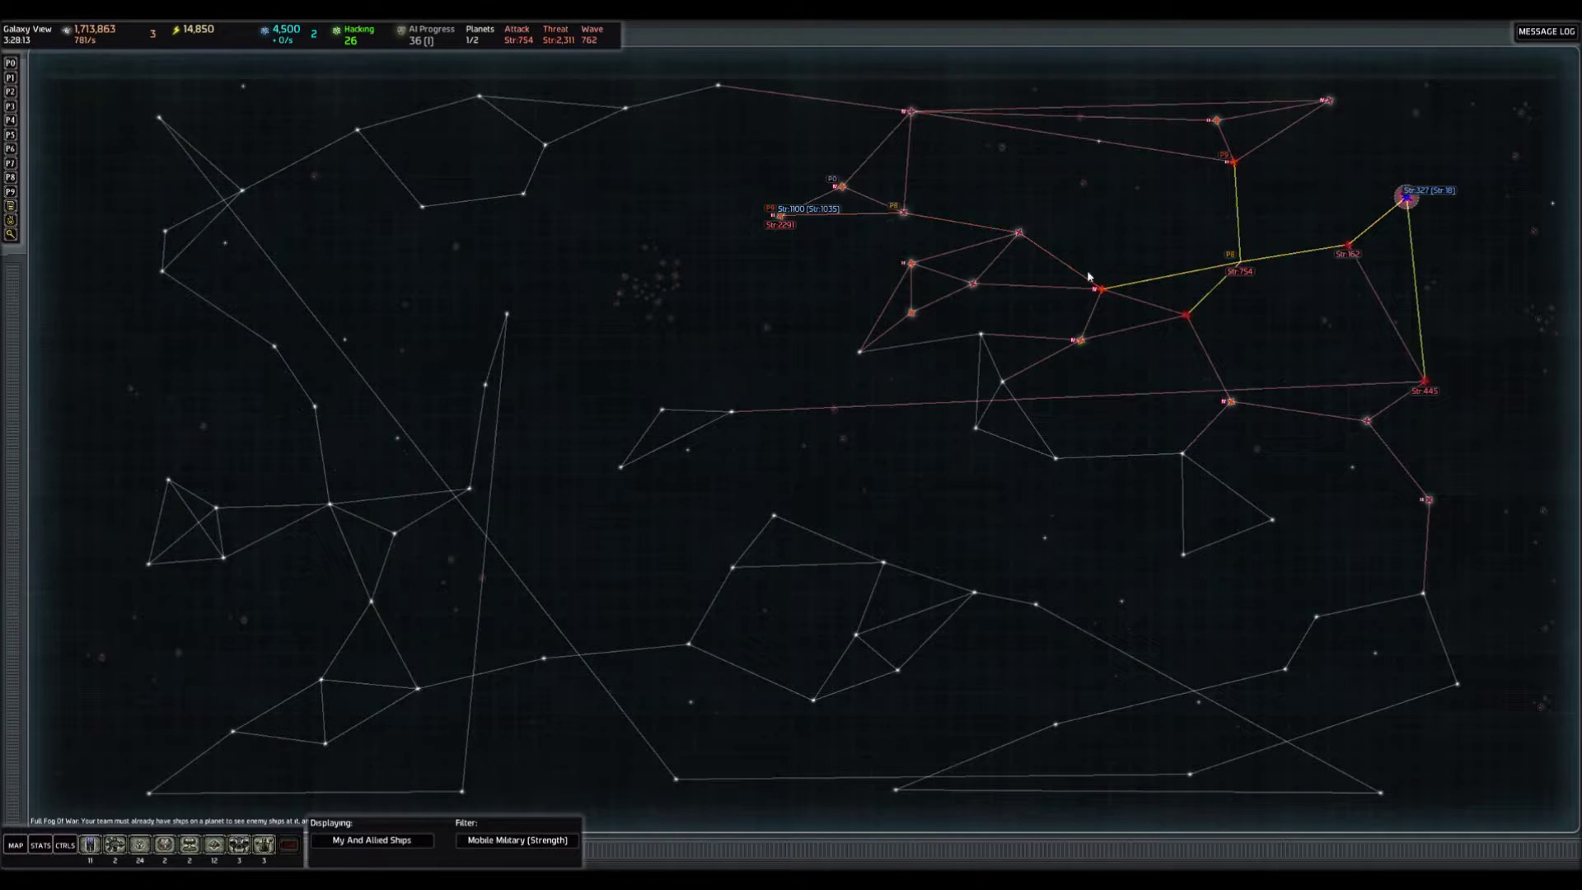
click(781, 219)
scroll(1054, 279, down, 5)
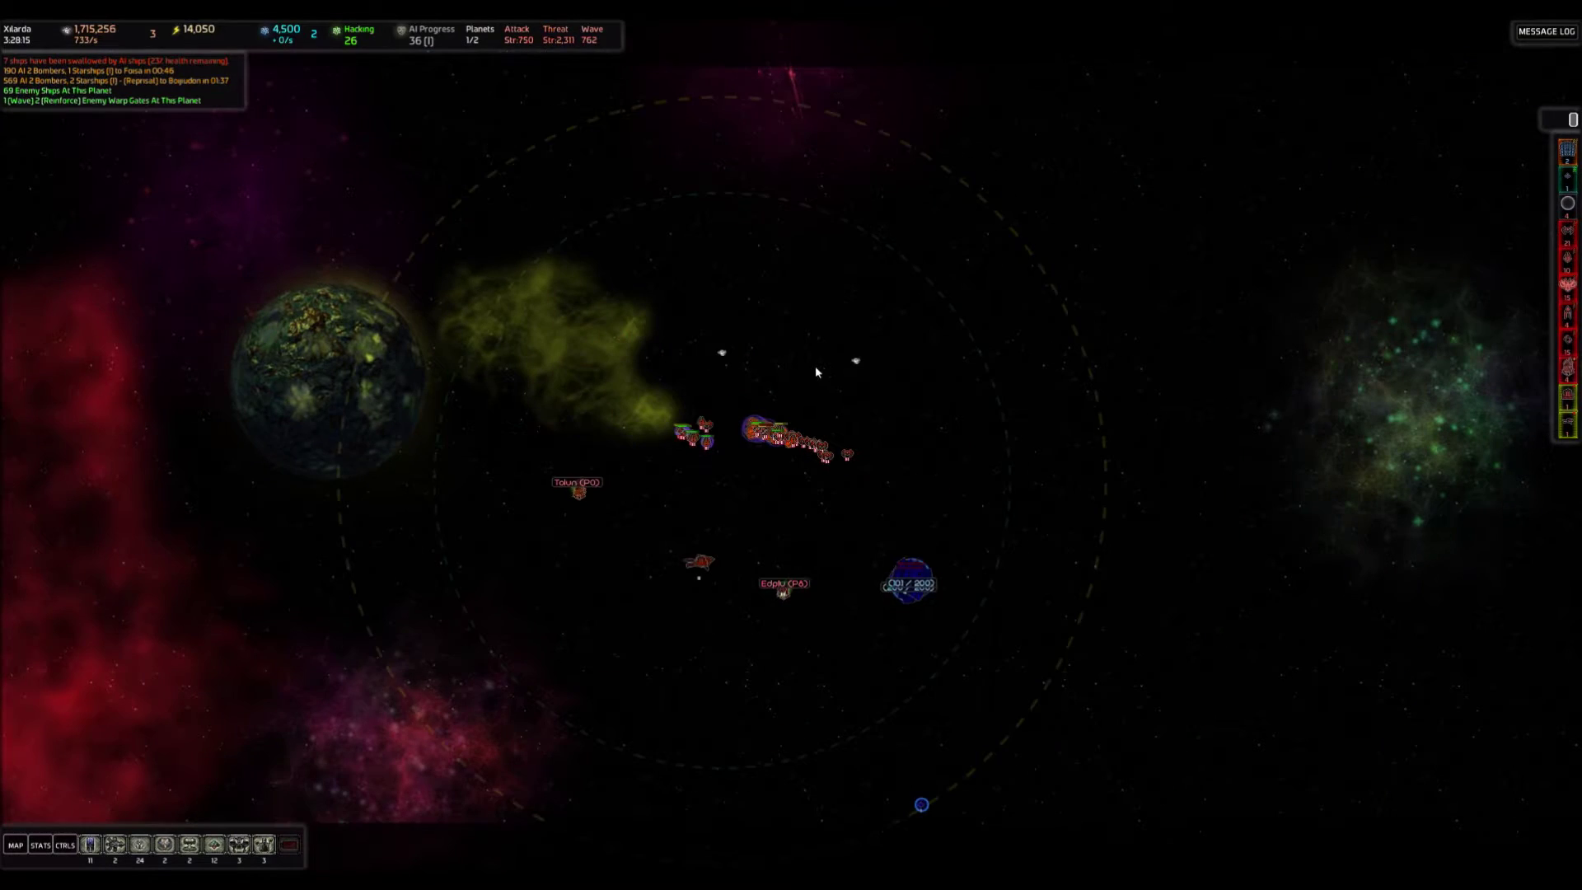
drag(818, 434, 785, 469)
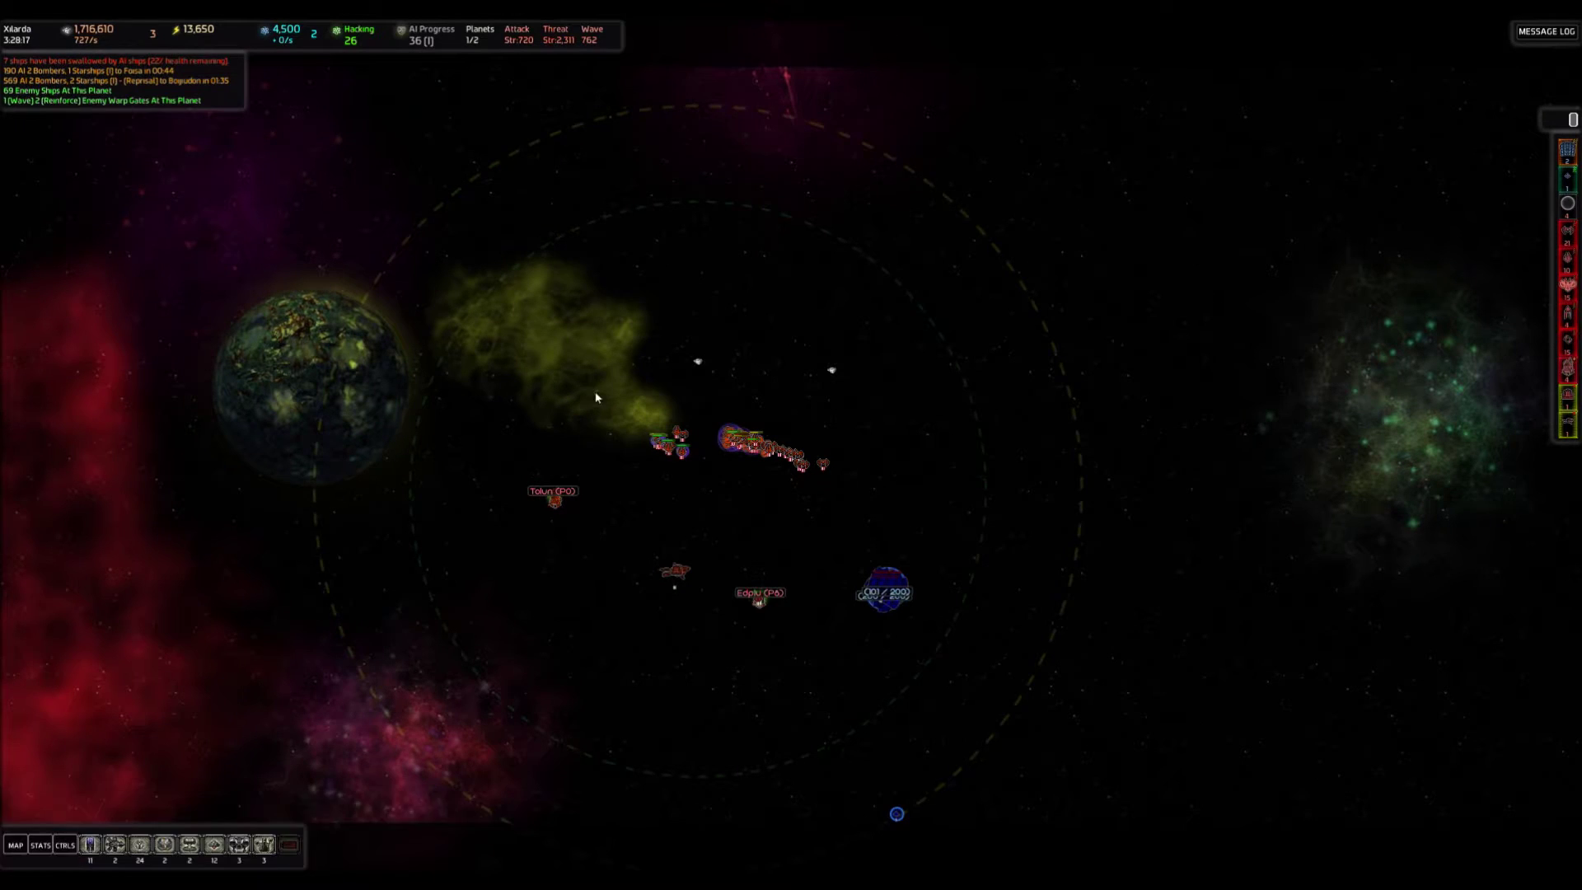
drag(878, 497, 878, 496)
scroll(742, 432, up, 2)
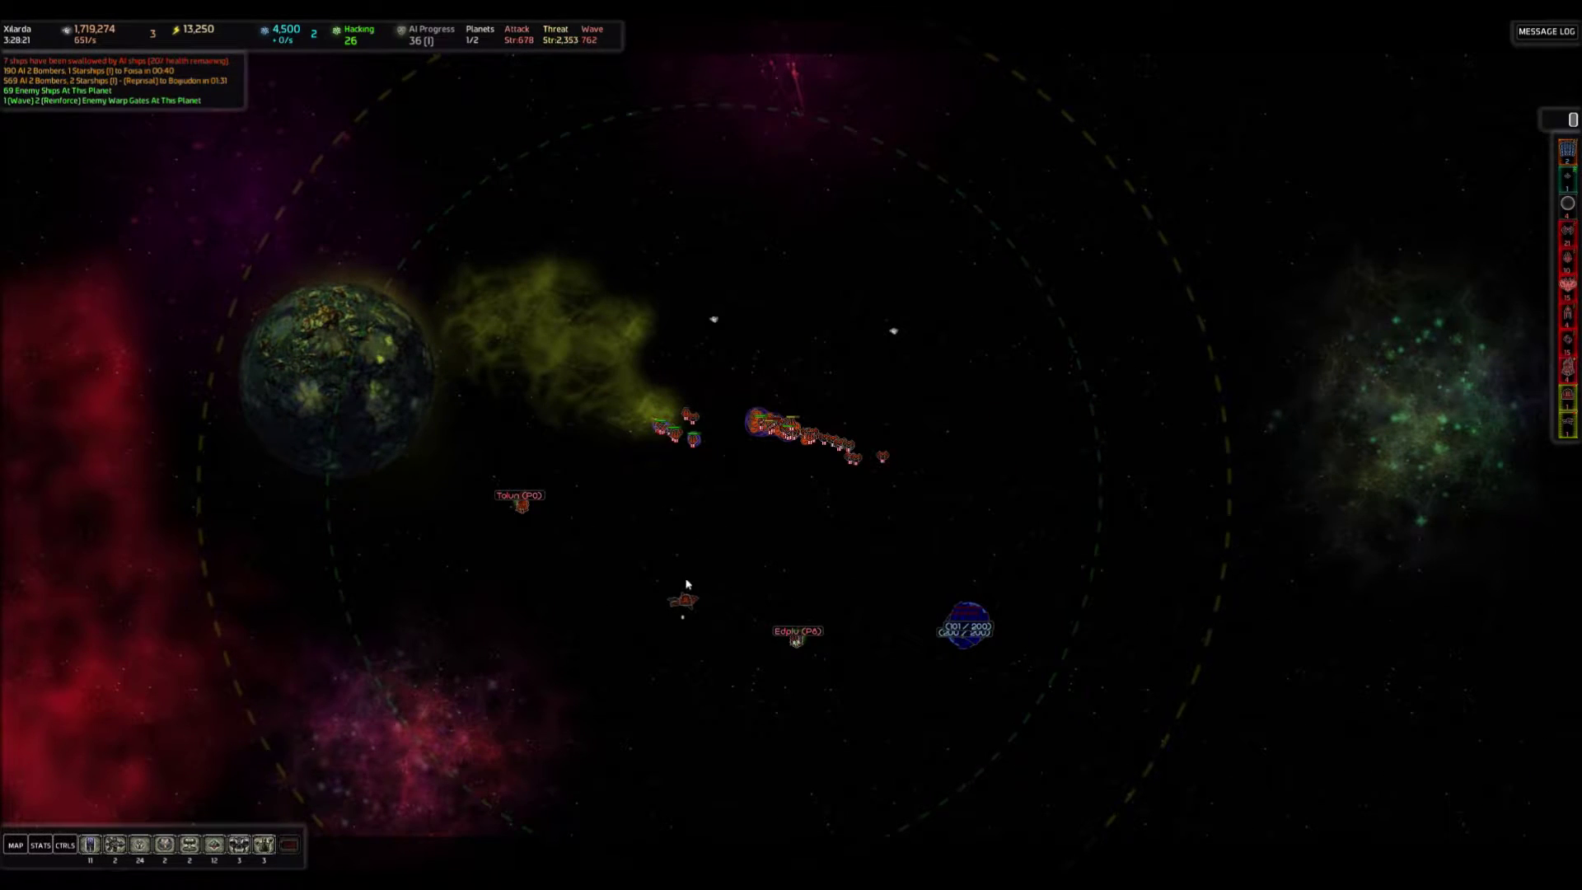
scroll(729, 605, down, 2)
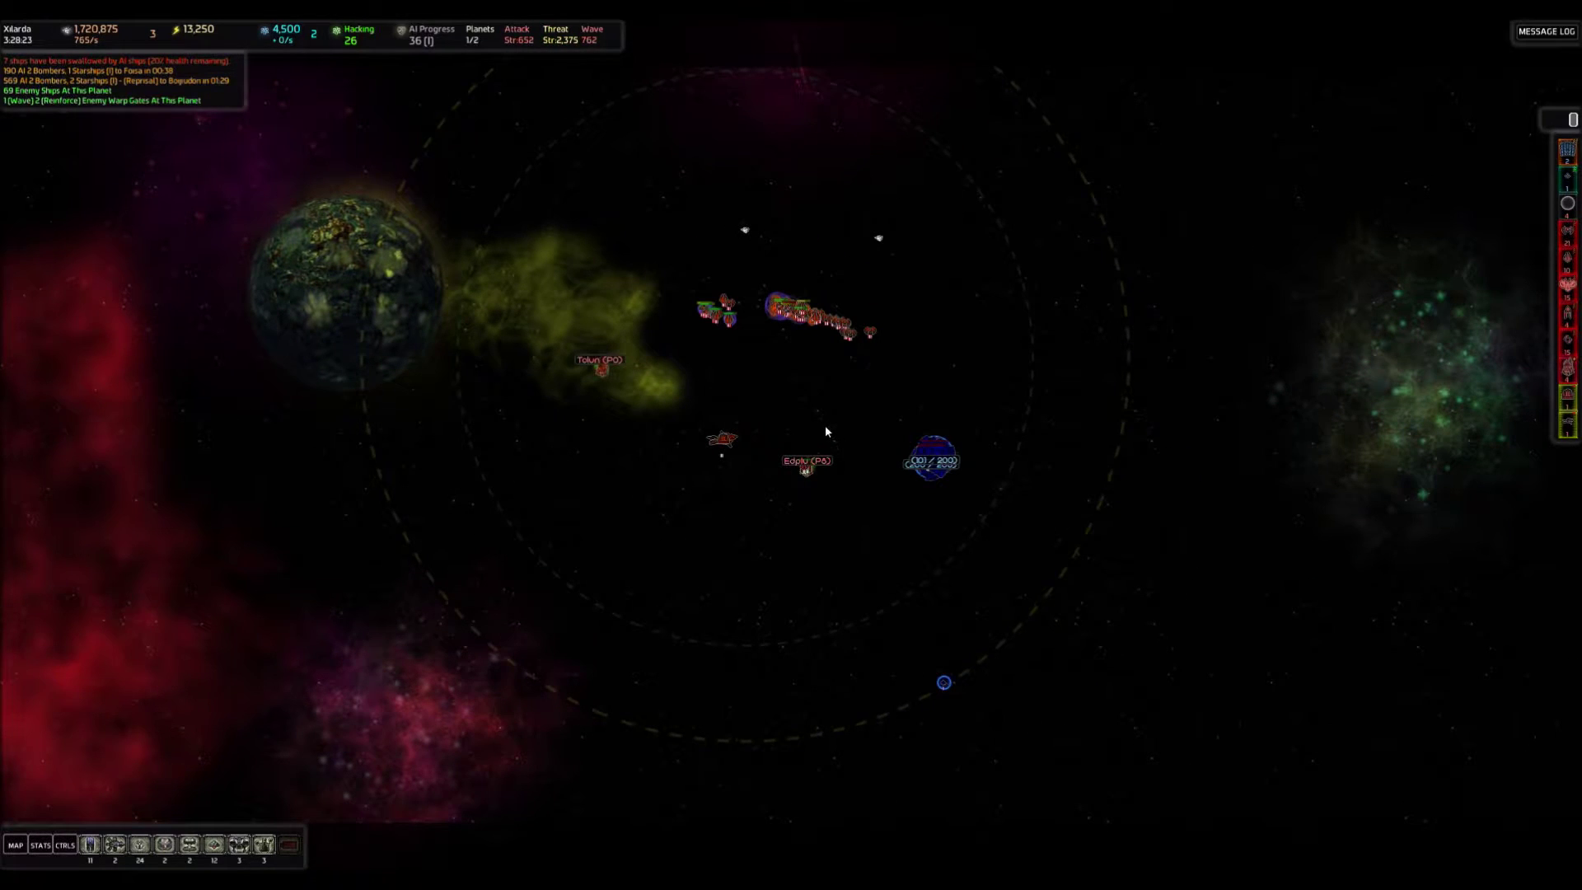
drag(673, 248, 926, 358)
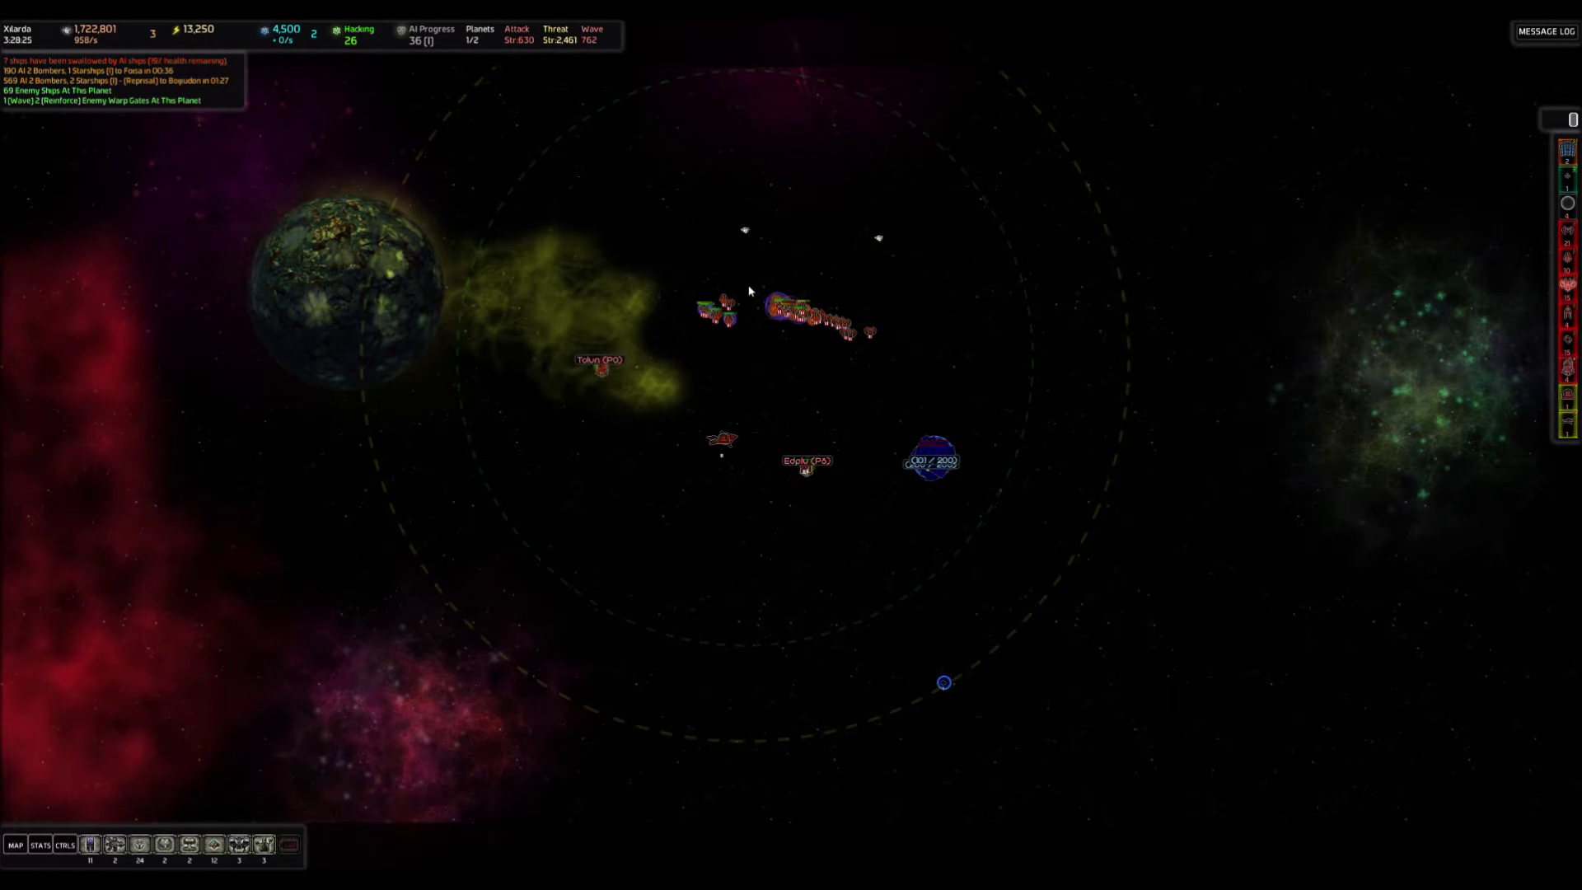
scroll(749, 292, down, 1)
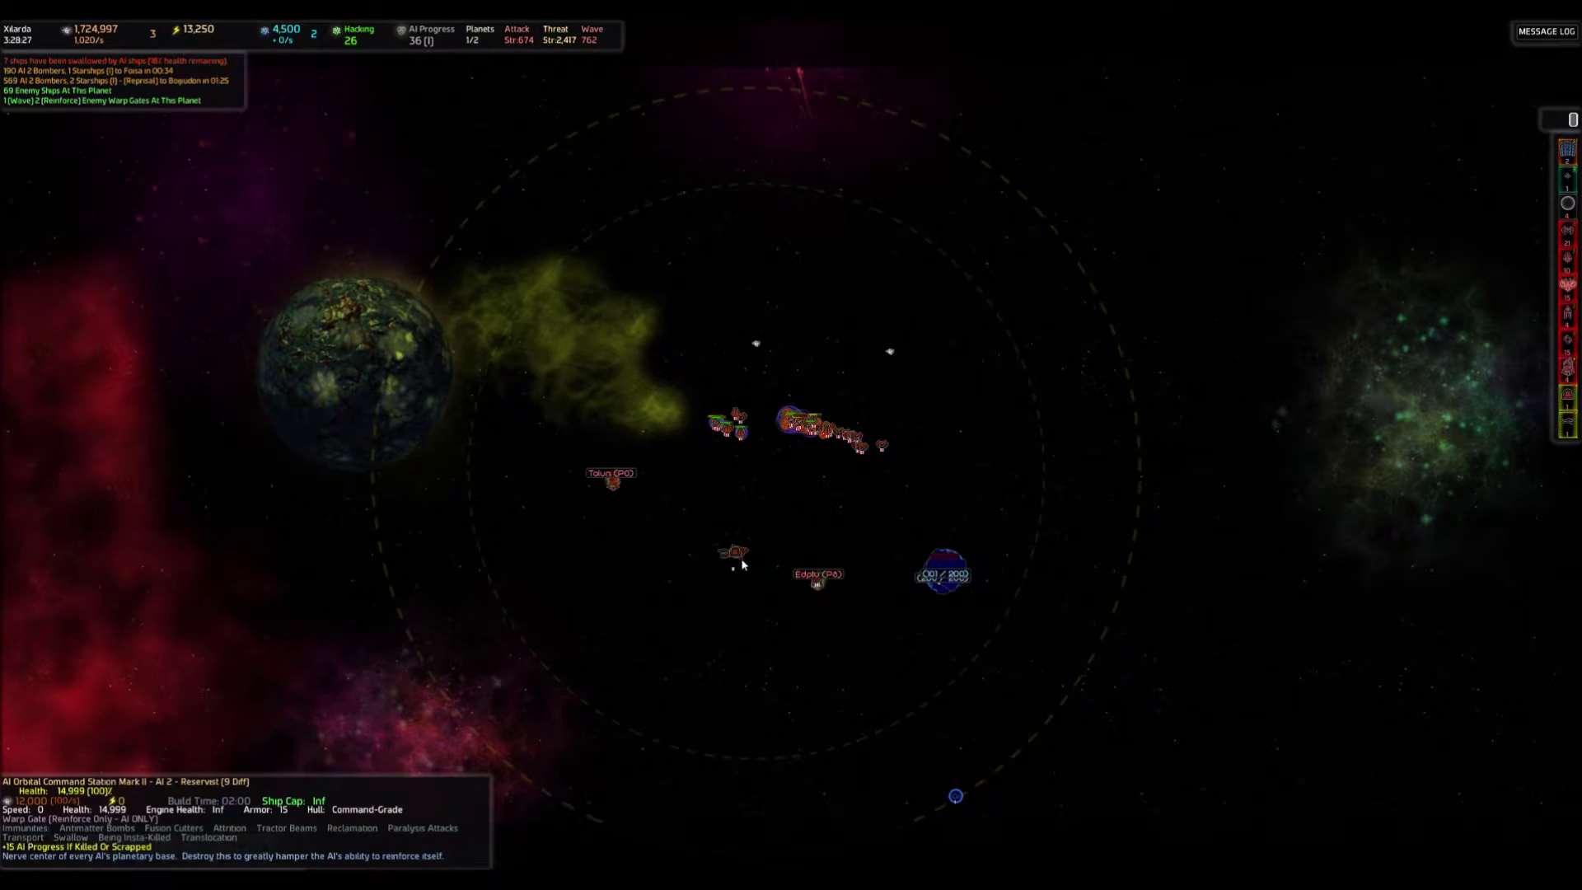
drag(695, 367, 931, 463)
scroll(931, 462, up, 2)
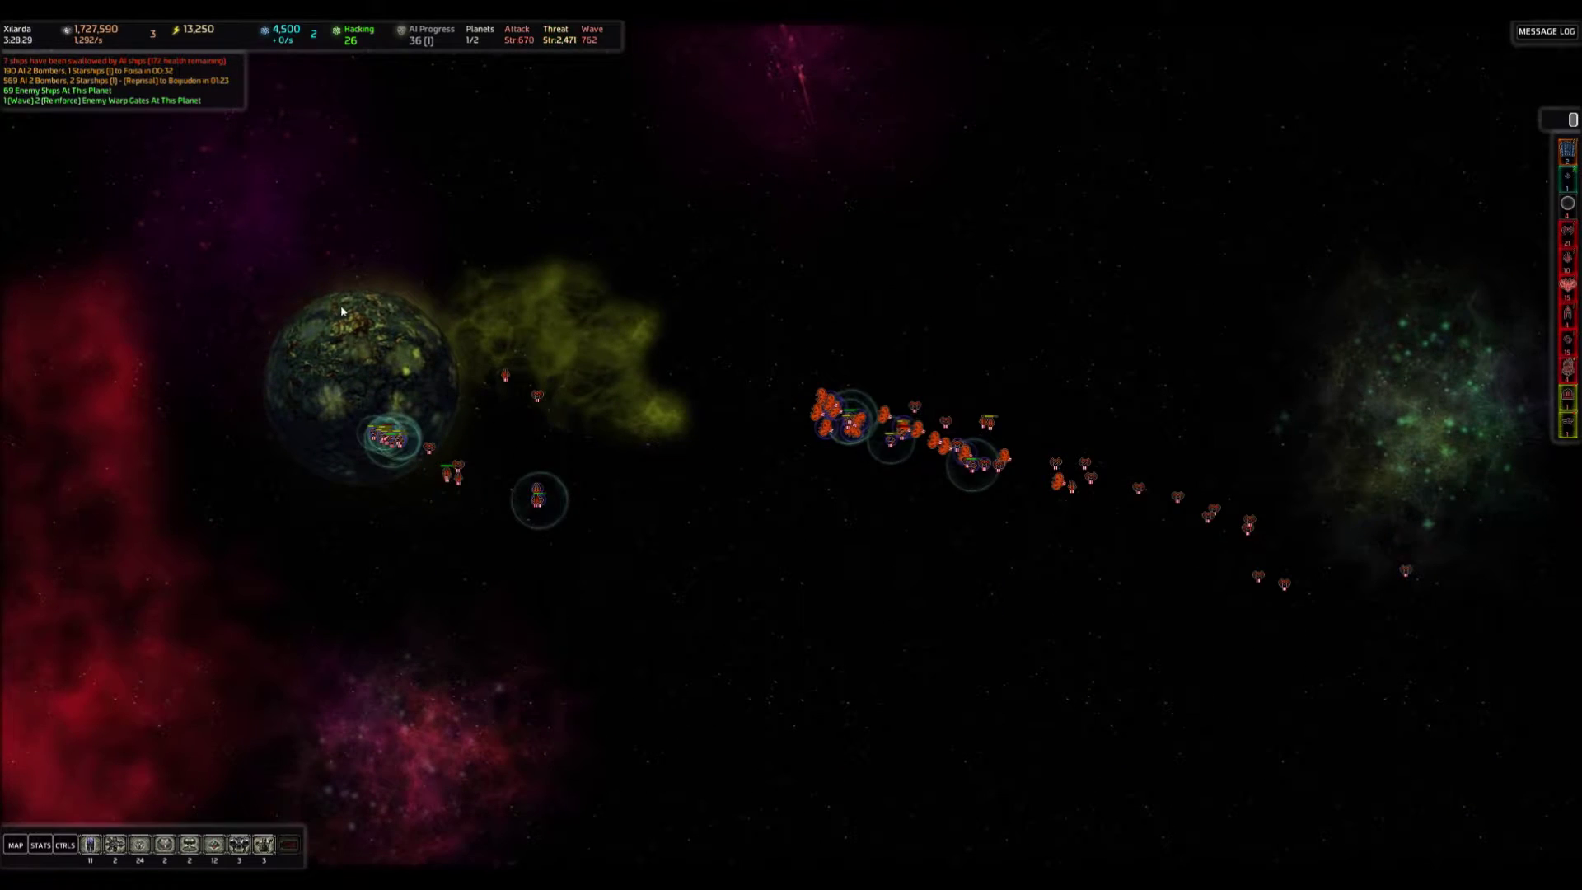
drag(1265, 587, 1265, 587)
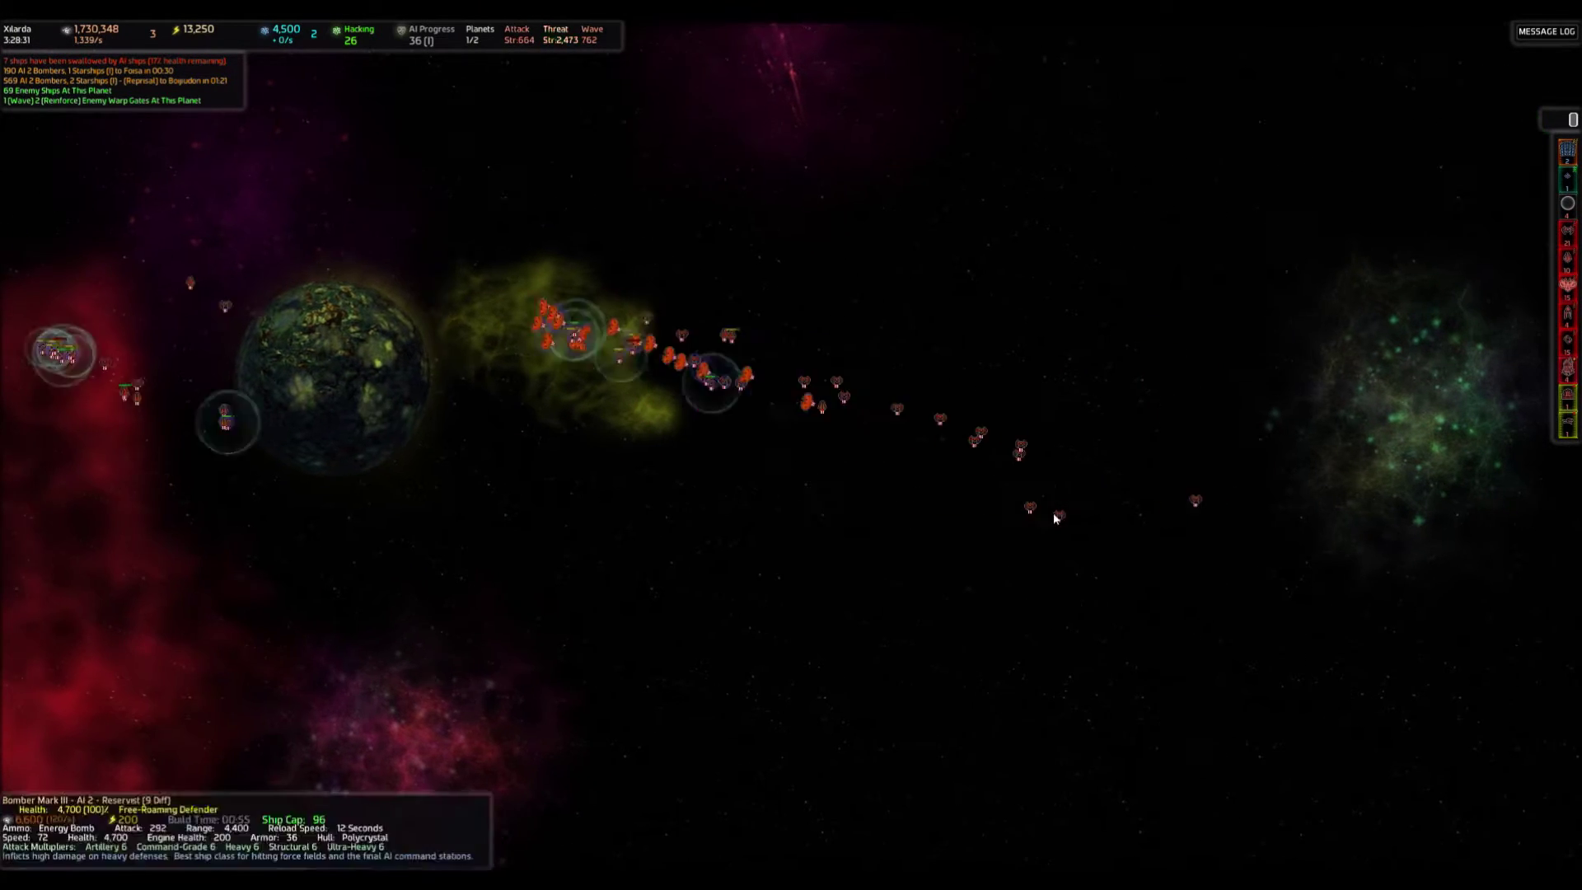
scroll(741, 433, down, 1)
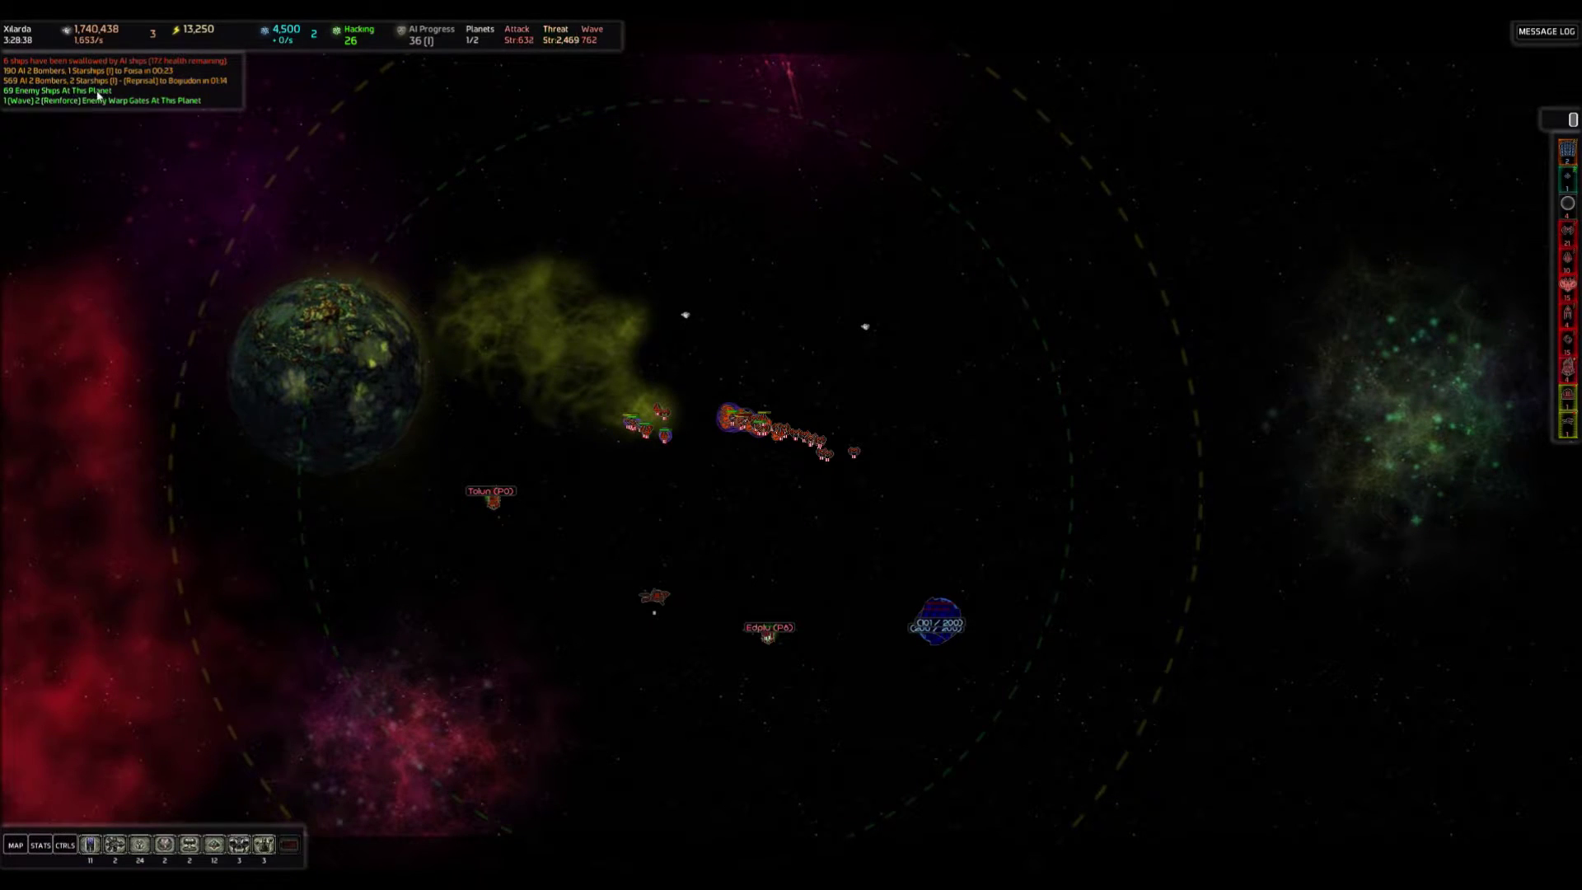
mouse_move(935, 620)
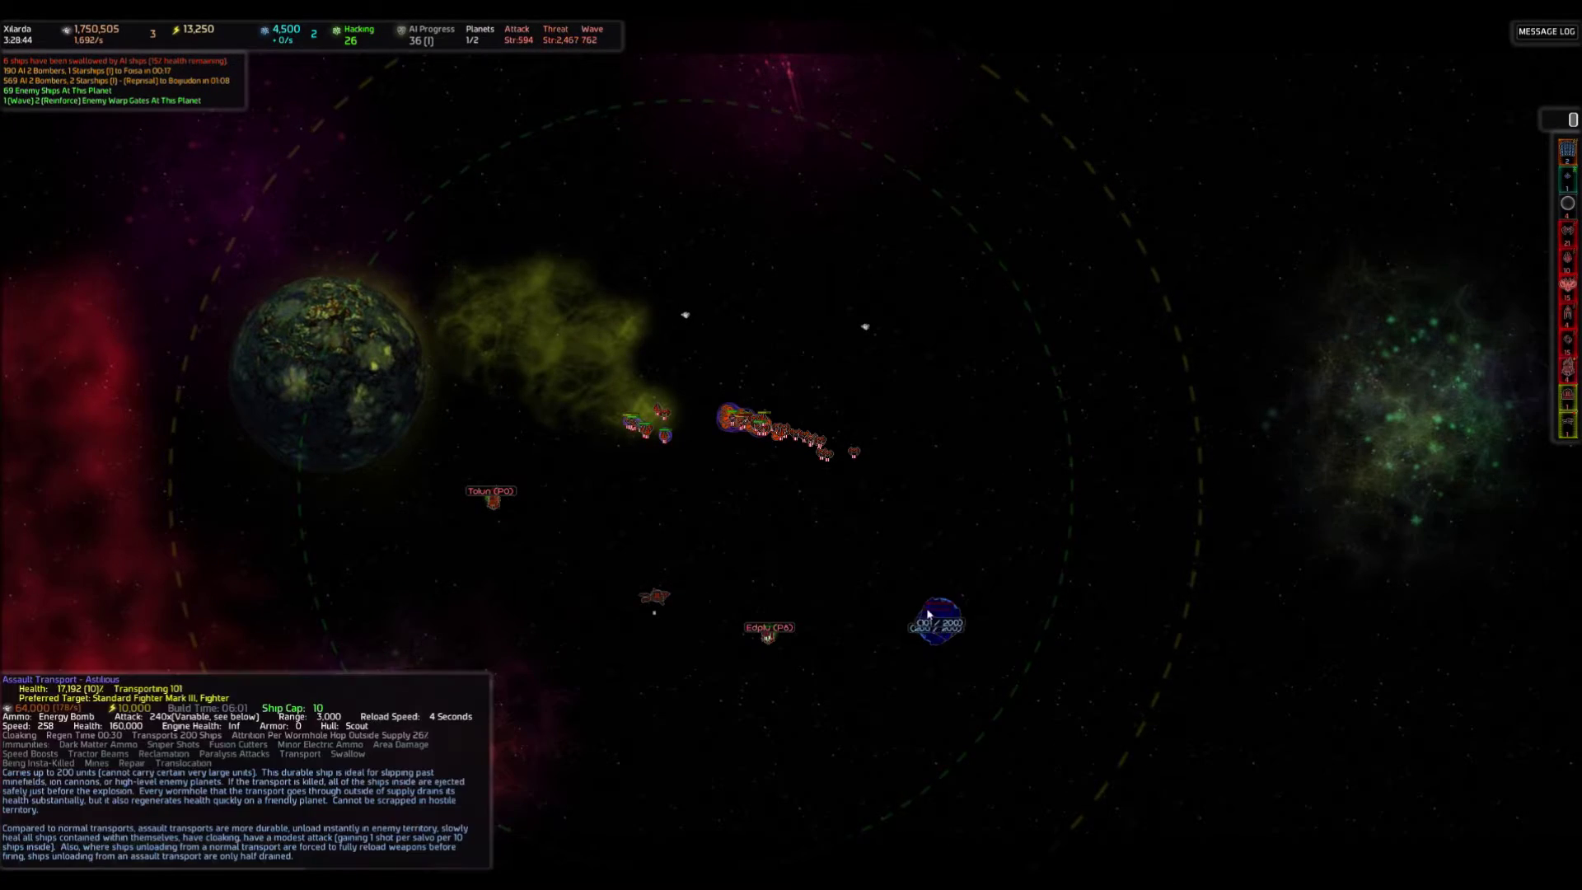
scroll(934, 628, up, 3)
key(Tab)
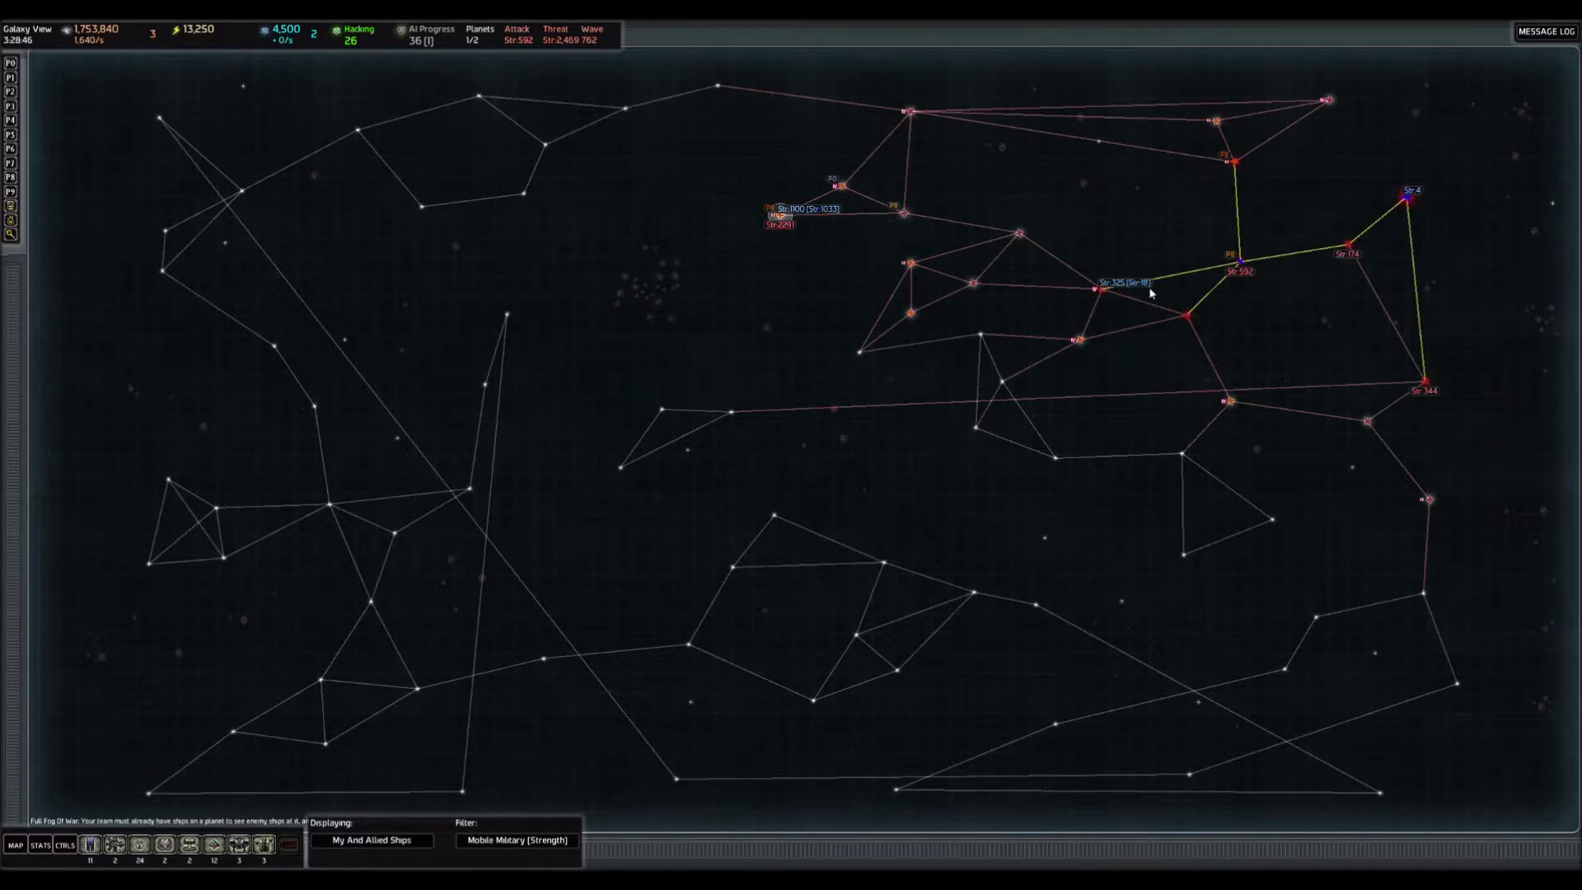
Look over a neighbouring planet and Xilarda, then return to Bogudon.
click(1108, 289)
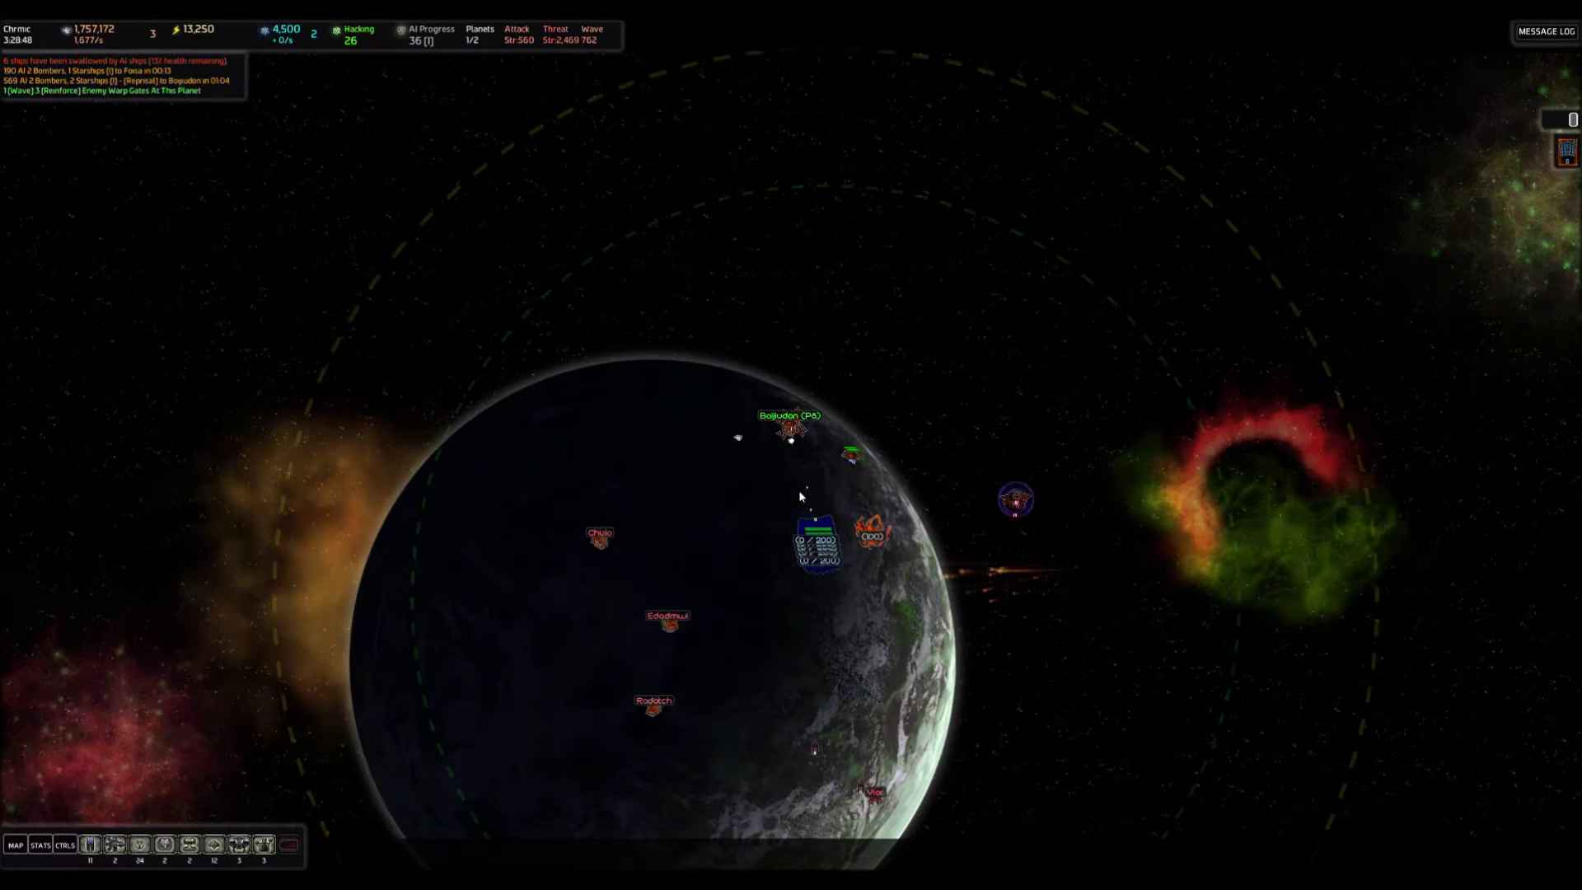
key(Tab)
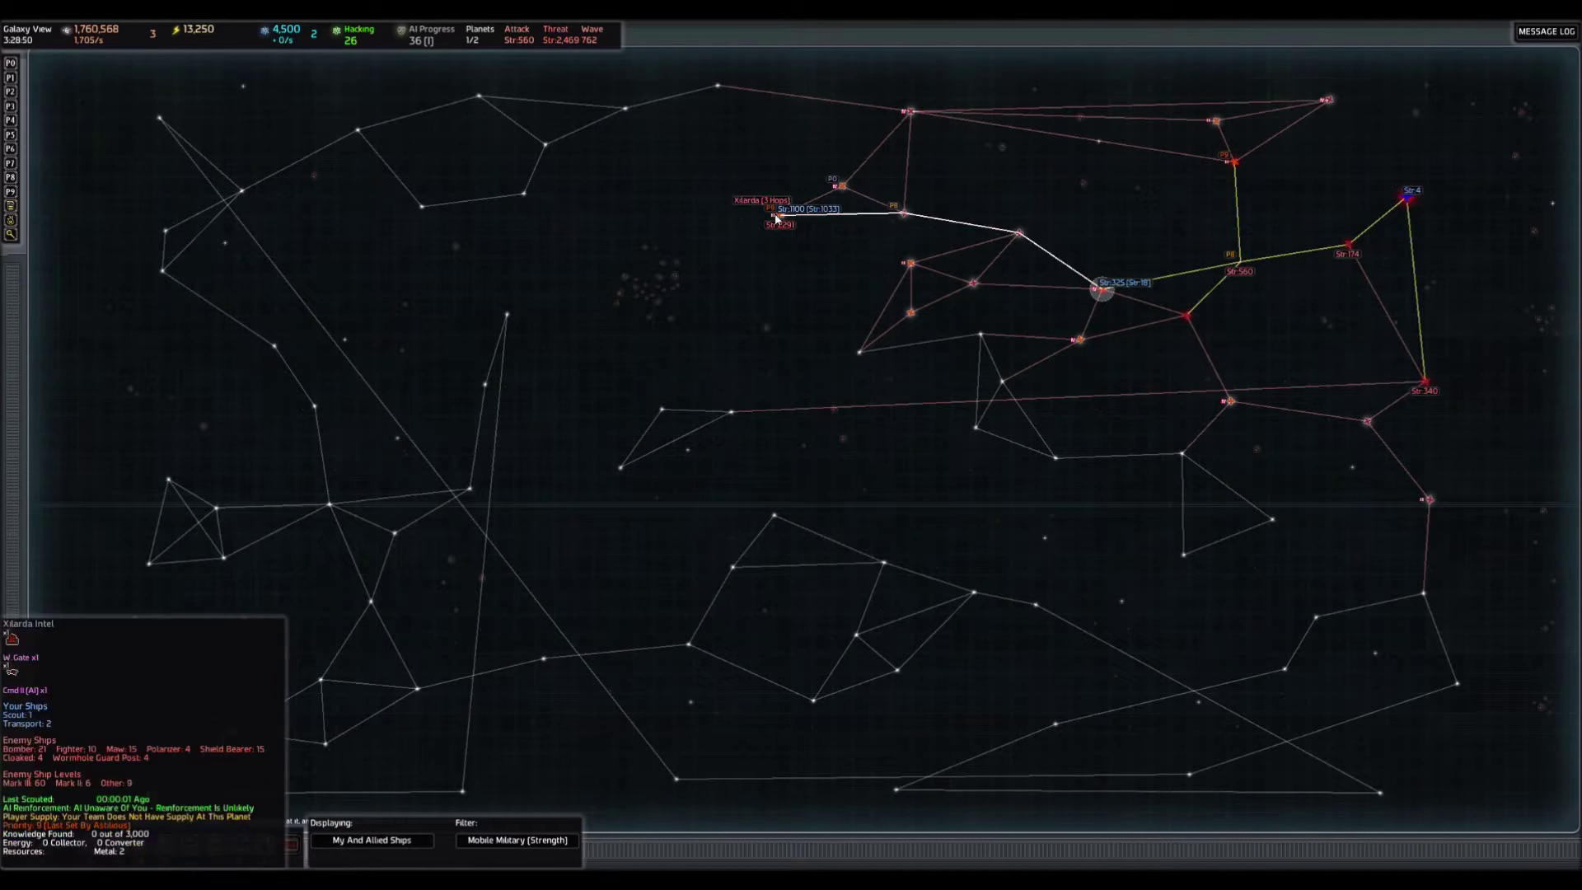
click(908, 266)
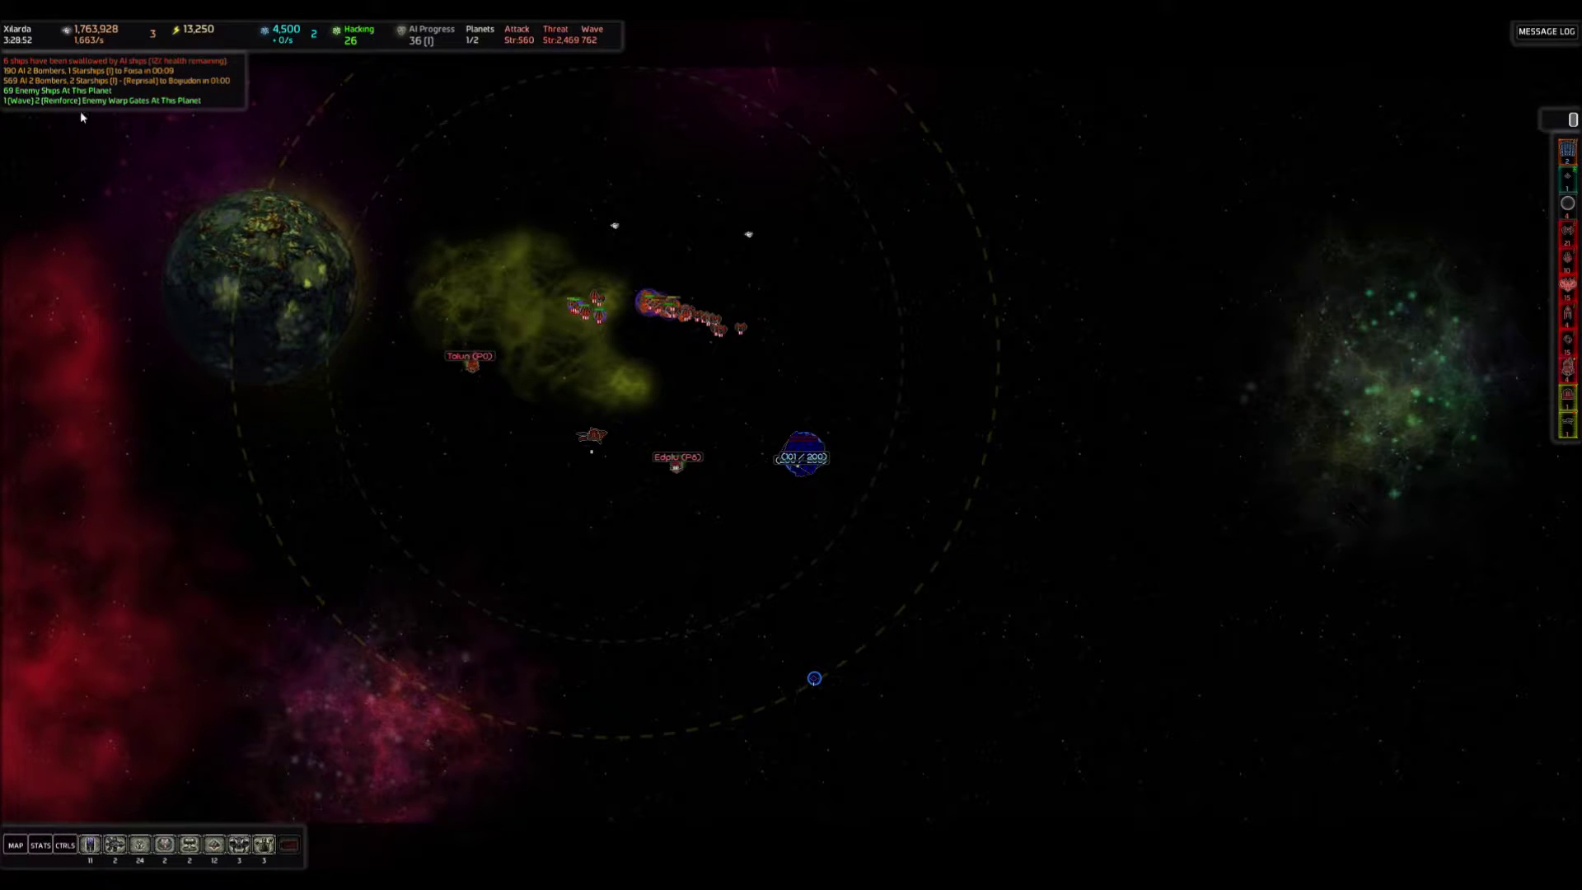
key(Tab)
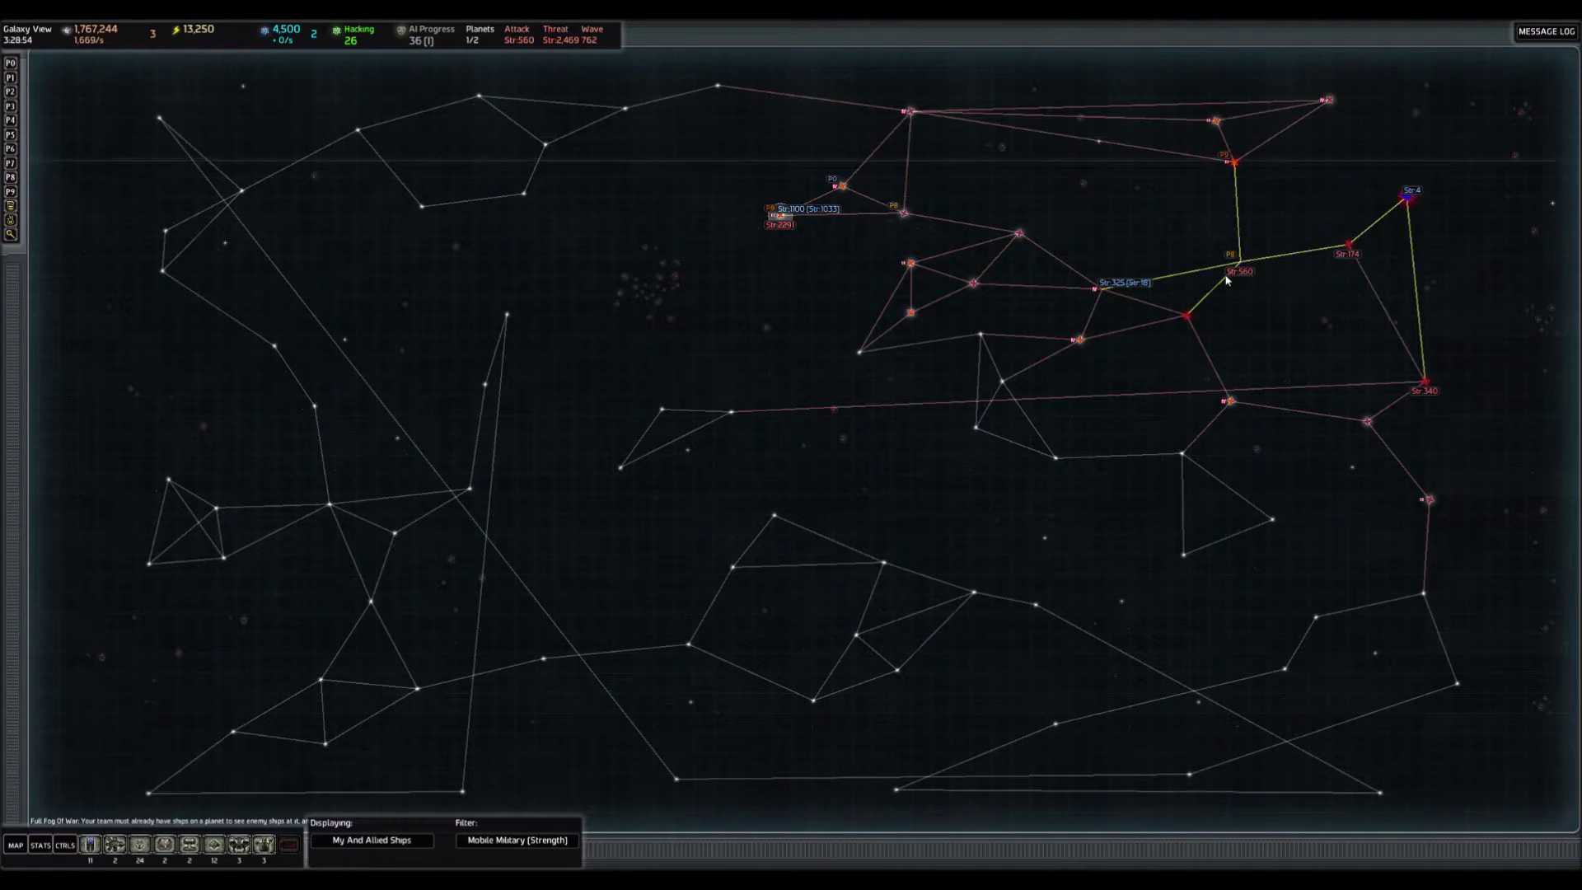
click(1236, 262)
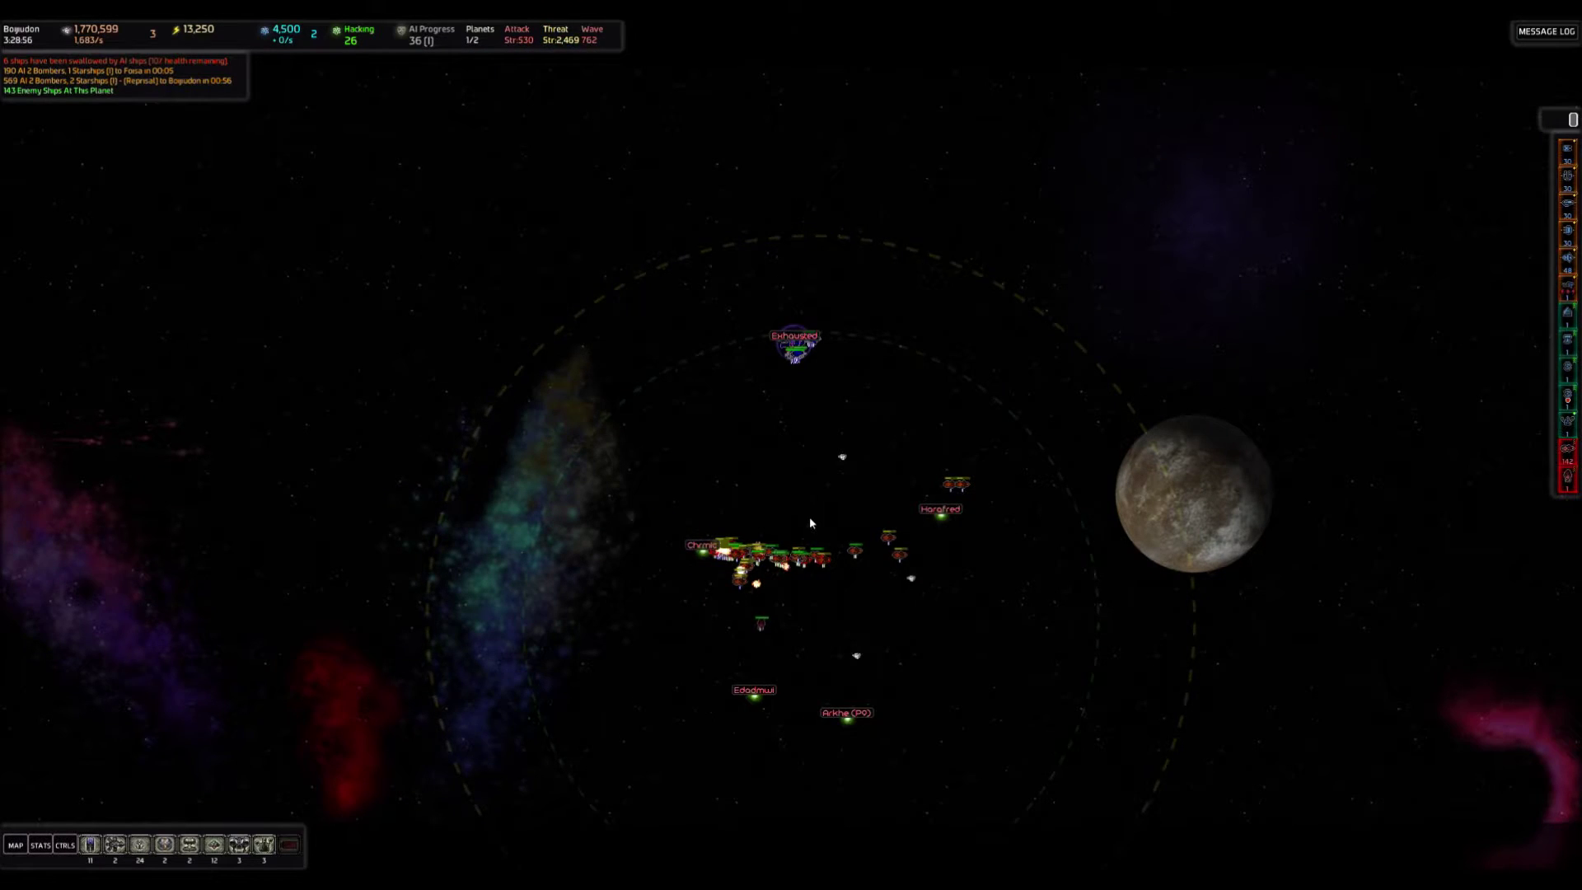
scroll(804, 236, up, 5)
scroll(727, 324, up, 5)
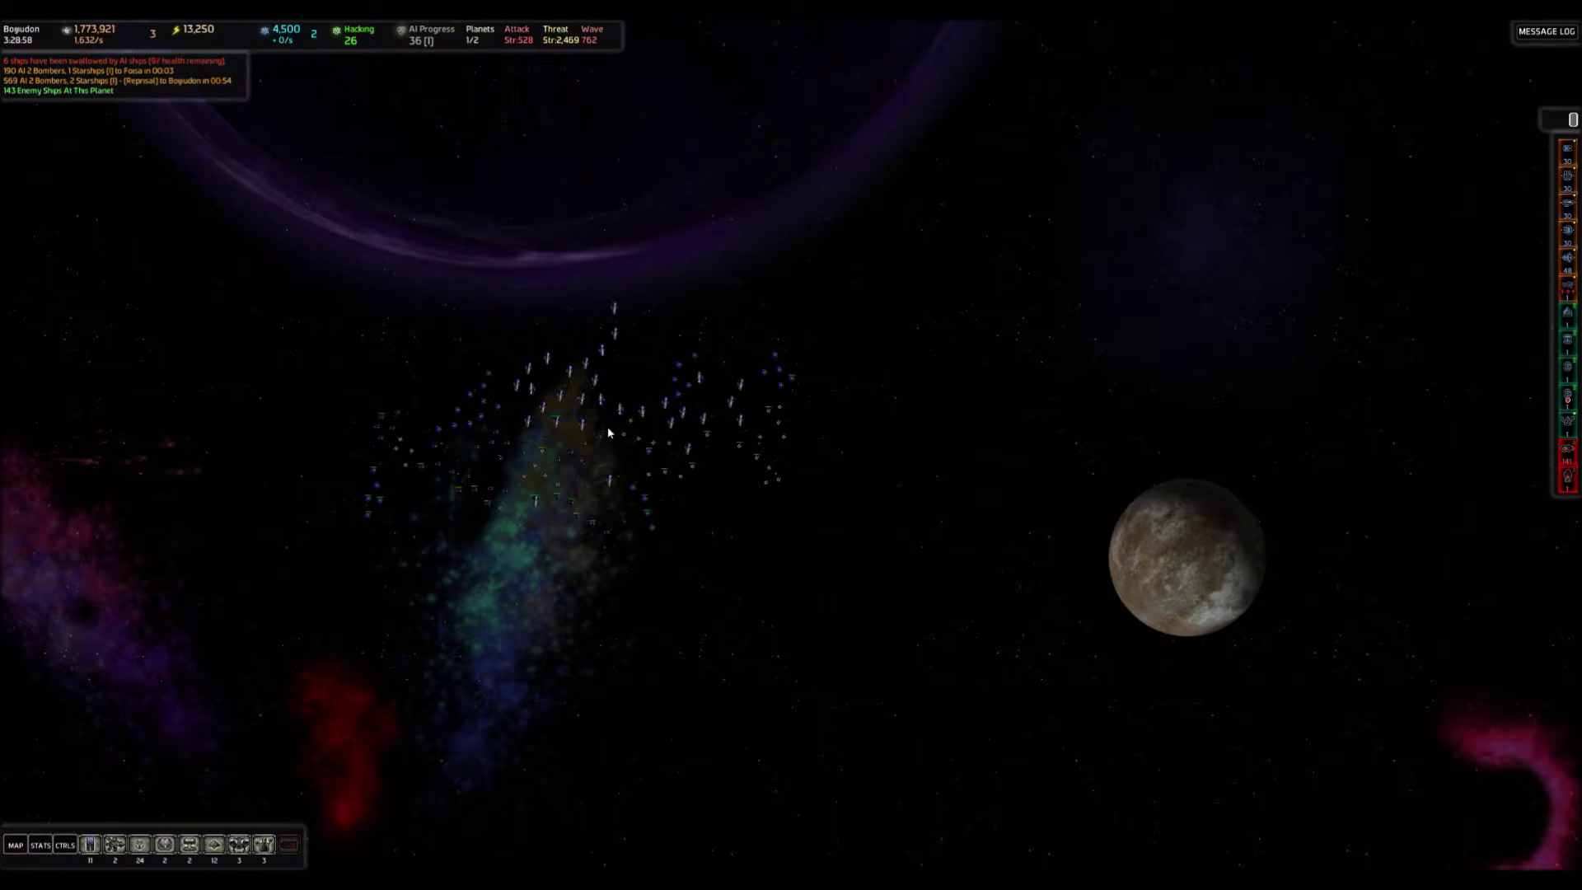
scroll(587, 464, up, 5)
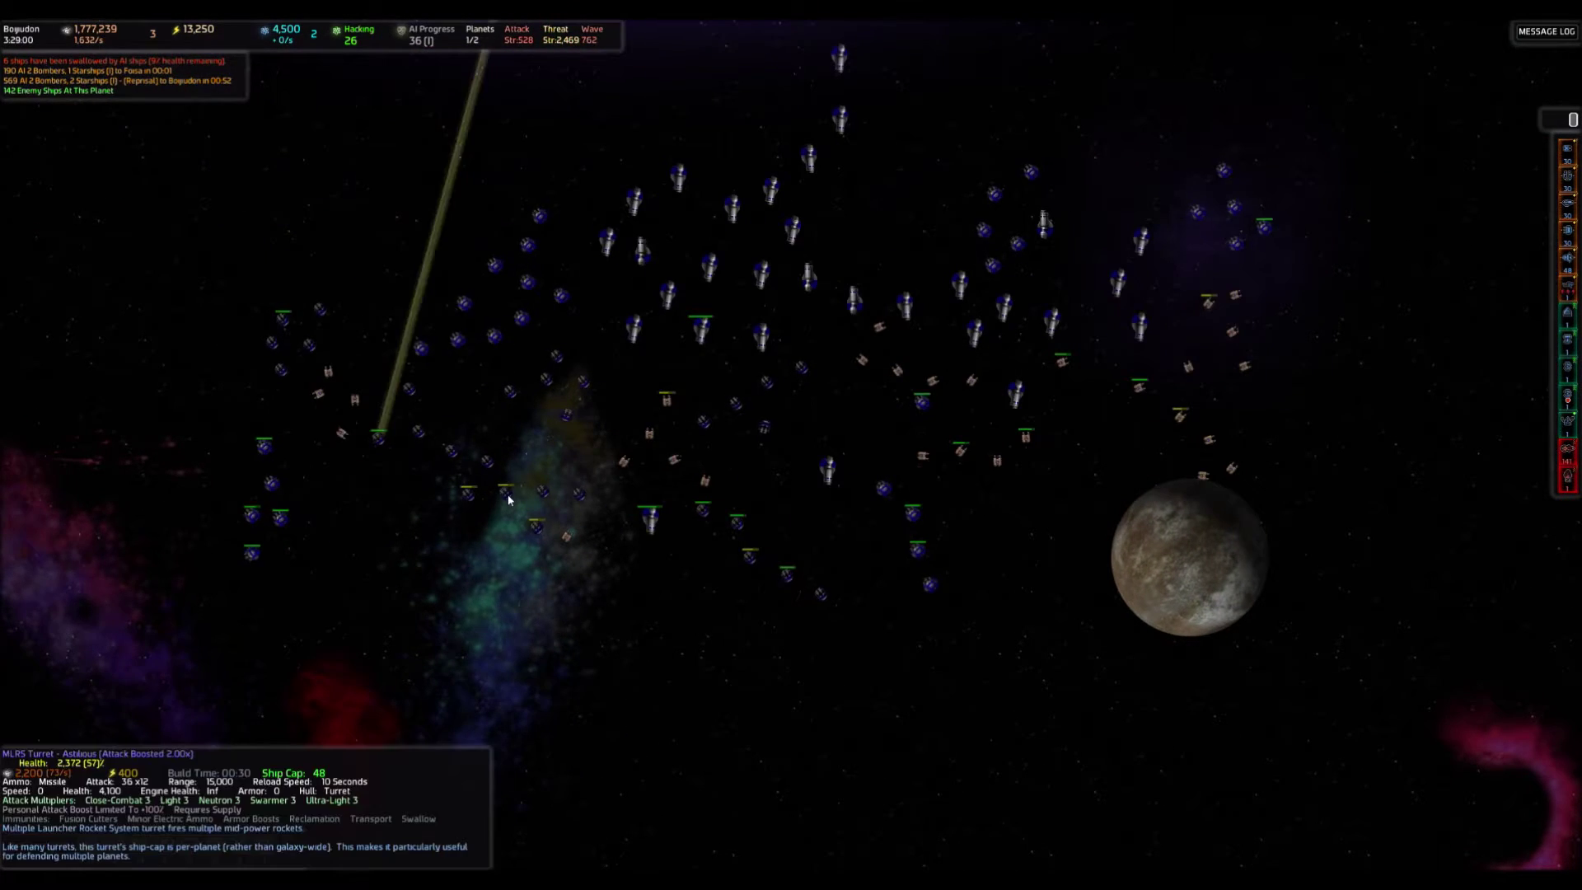
scroll(507, 496, down, 5)
scroll(619, 434, down, 5)
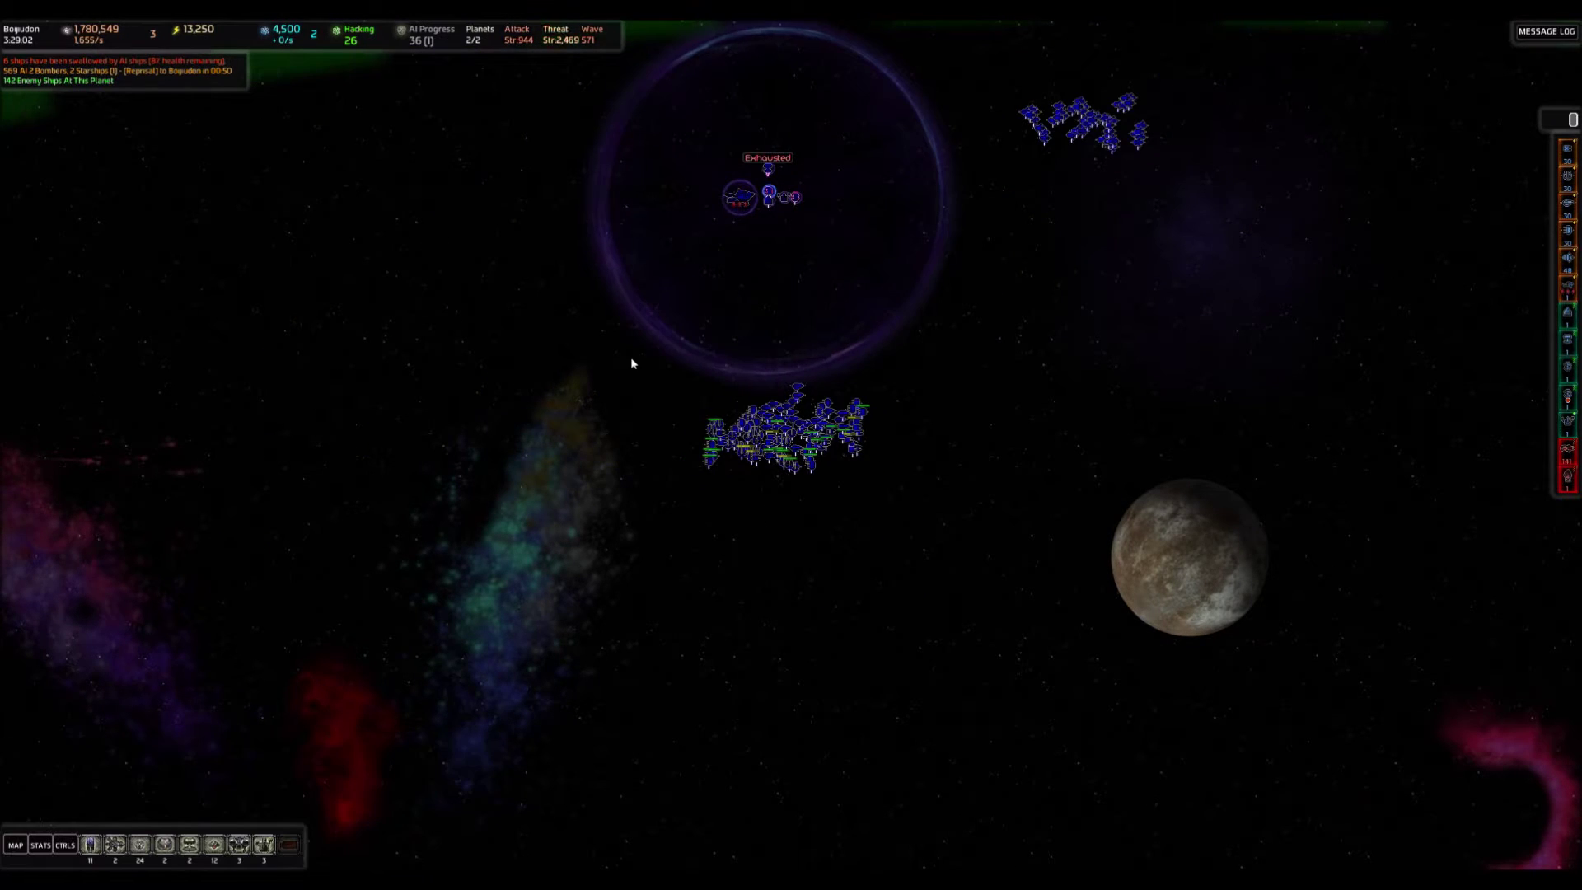
Select the fleet near the Bogudon planet, then go to the Xilarda system.
click(785, 433)
scroll(939, 483, down, 4)
scroll(921, 495, down, 4)
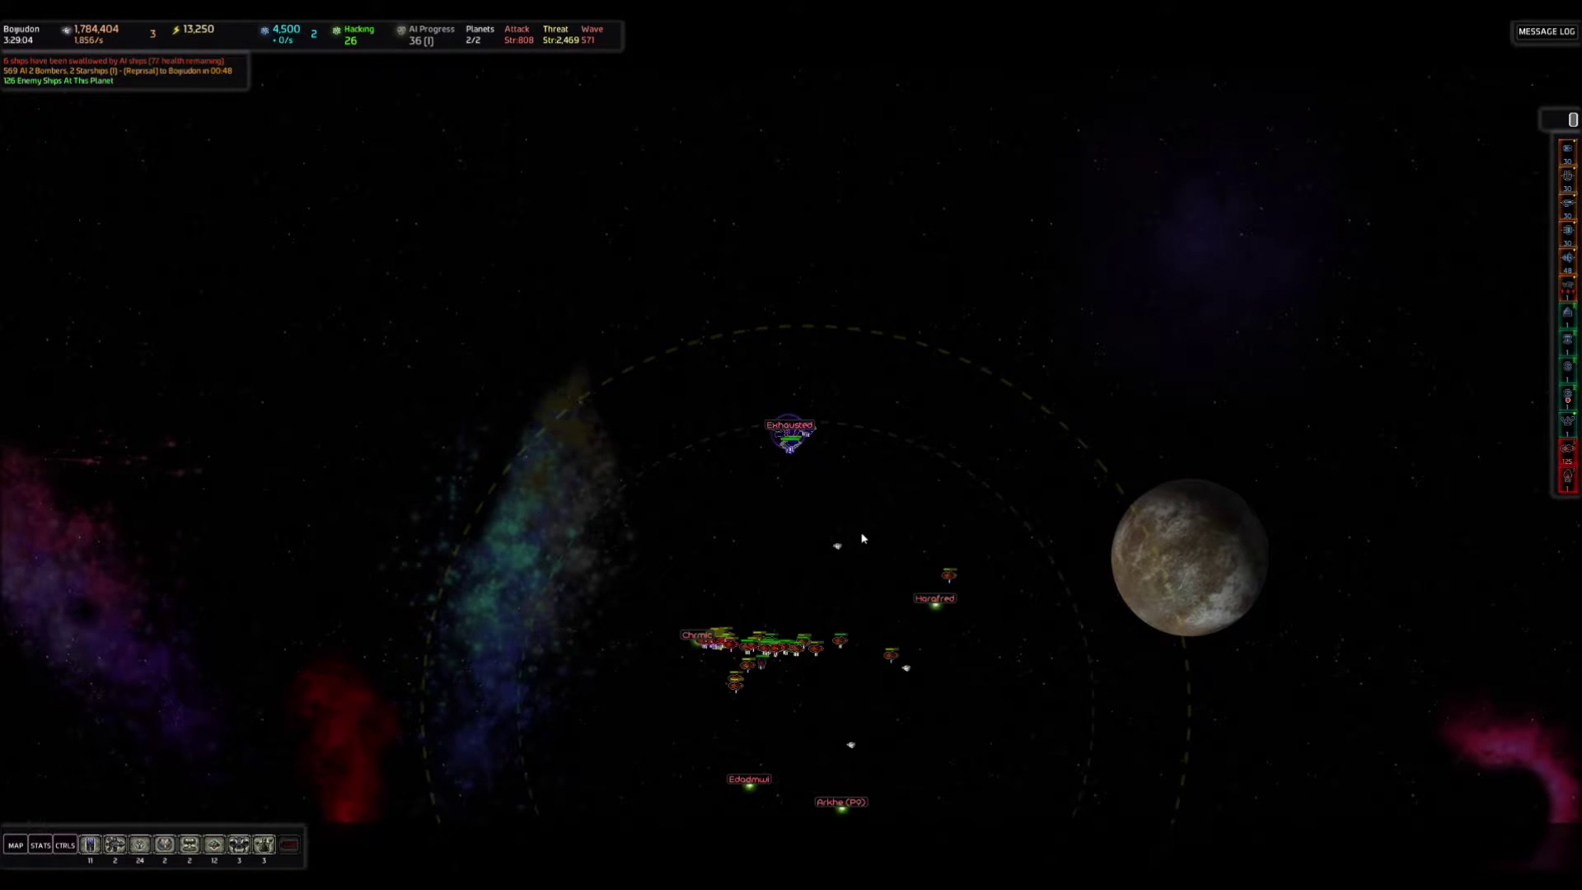
key(Down)
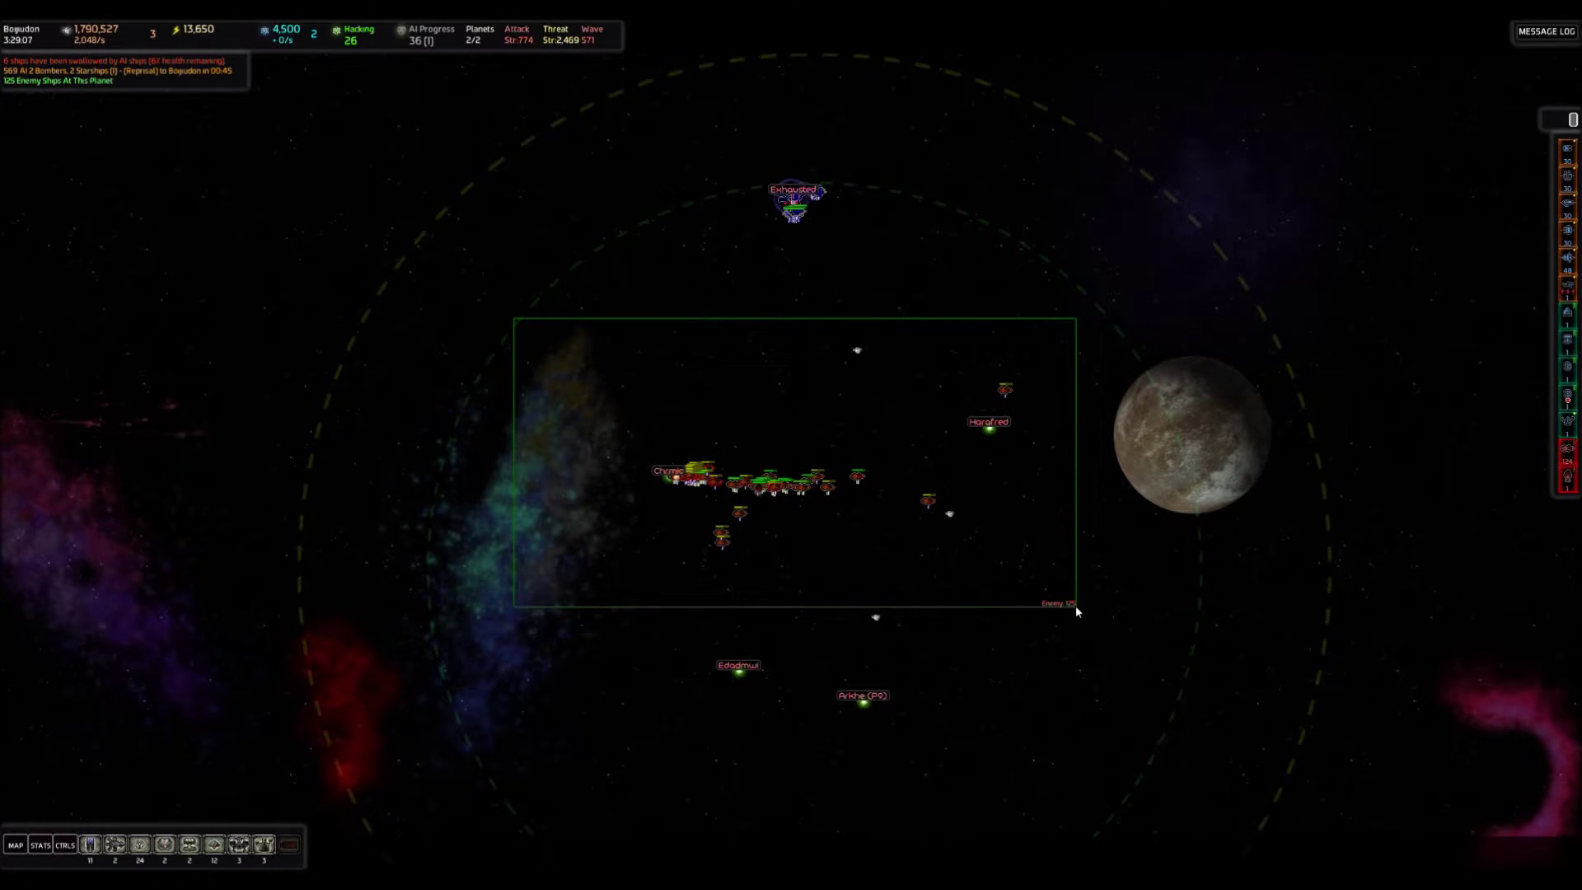
drag(514, 319, 1075, 605)
scroll(788, 517, up, 5)
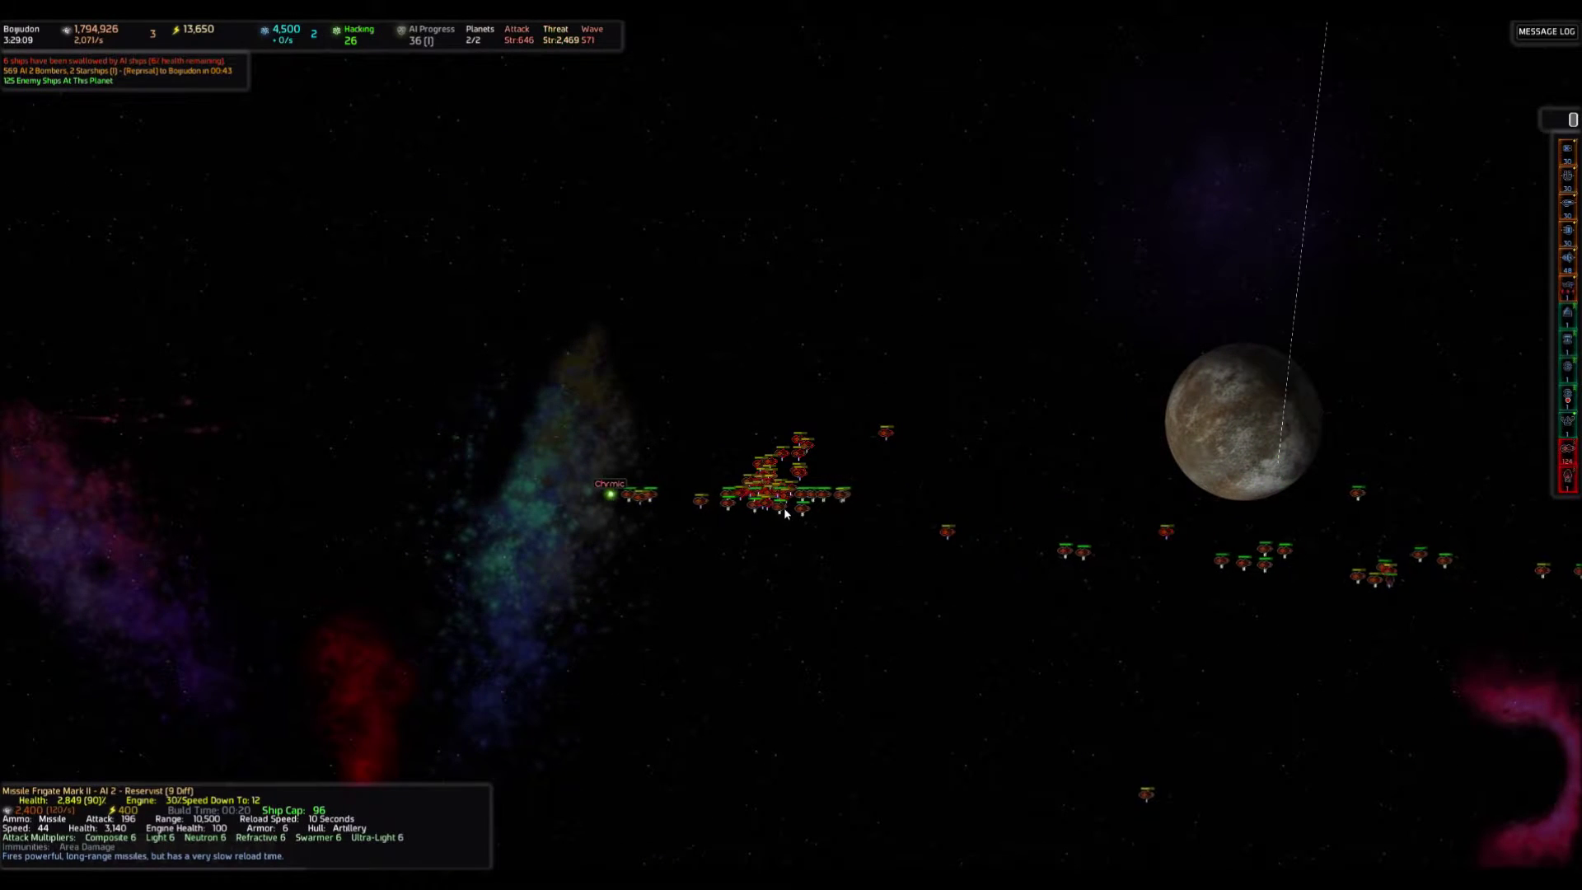
scroll(787, 514, down, 5)
drag(570, 283, 1385, 661)
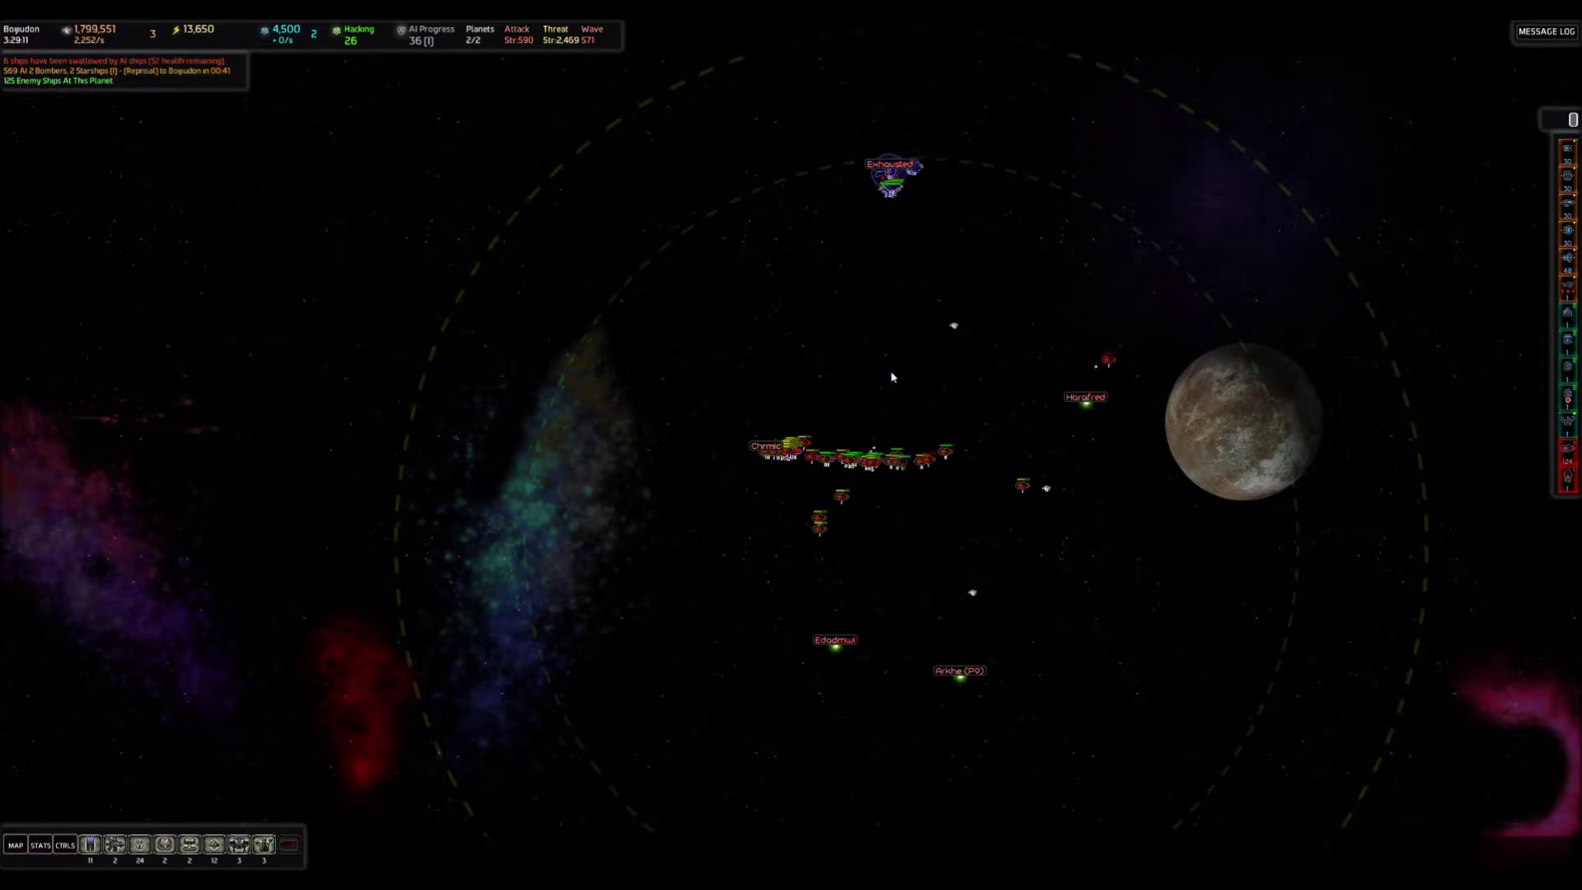
key(Tab)
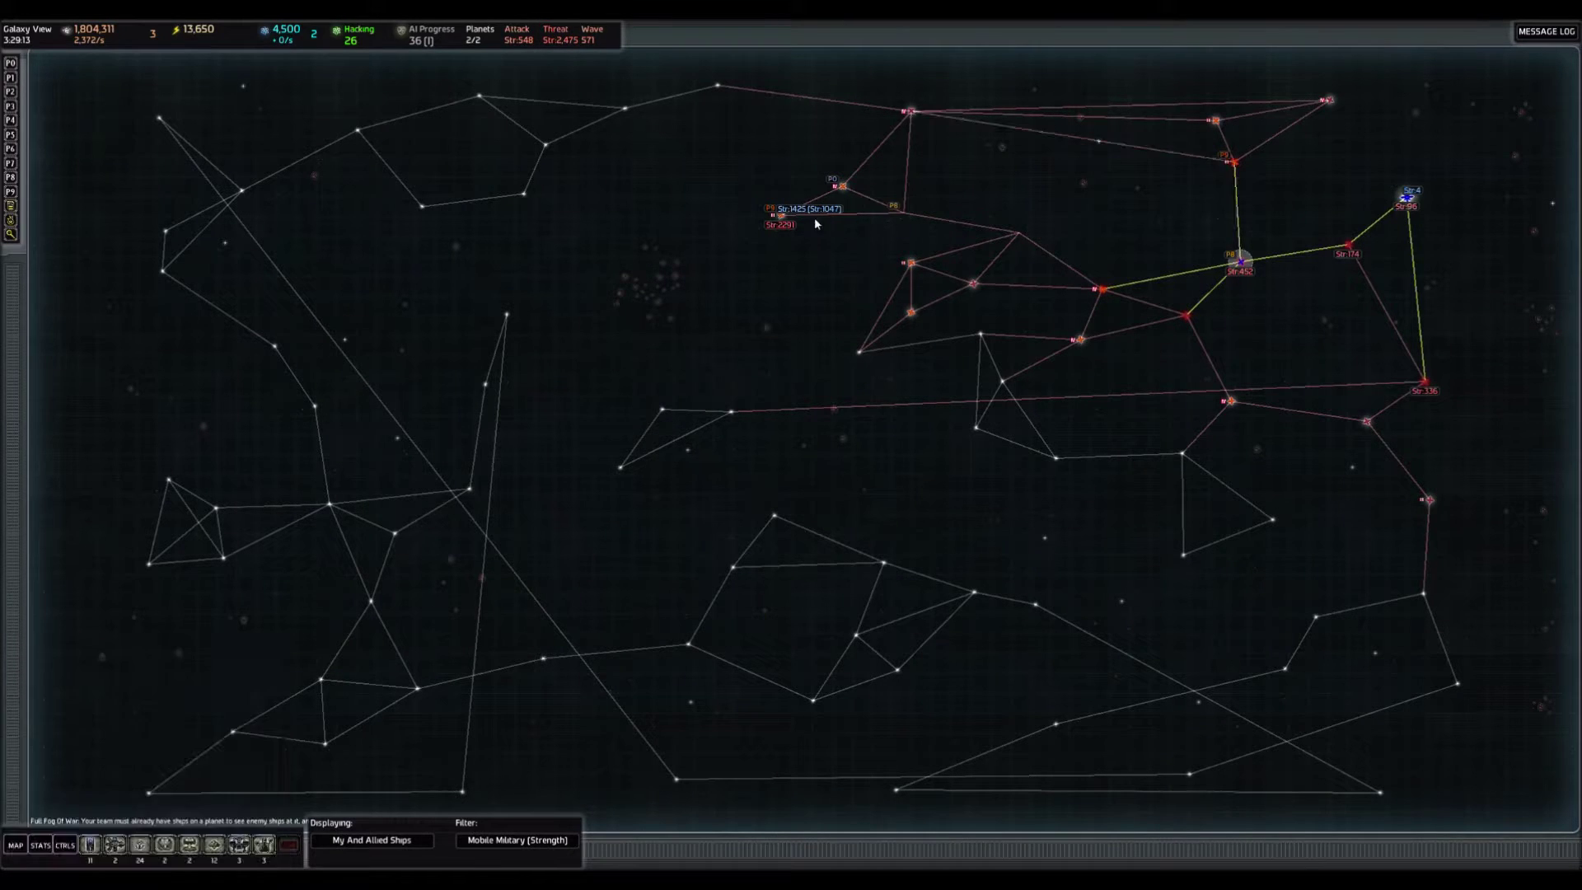
click(811, 213)
scroll(765, 442, up, 4)
Unload bombers, fighters and missile frigates from the ten Xilarda transports, then reselect the transports.
double_click(779, 469)
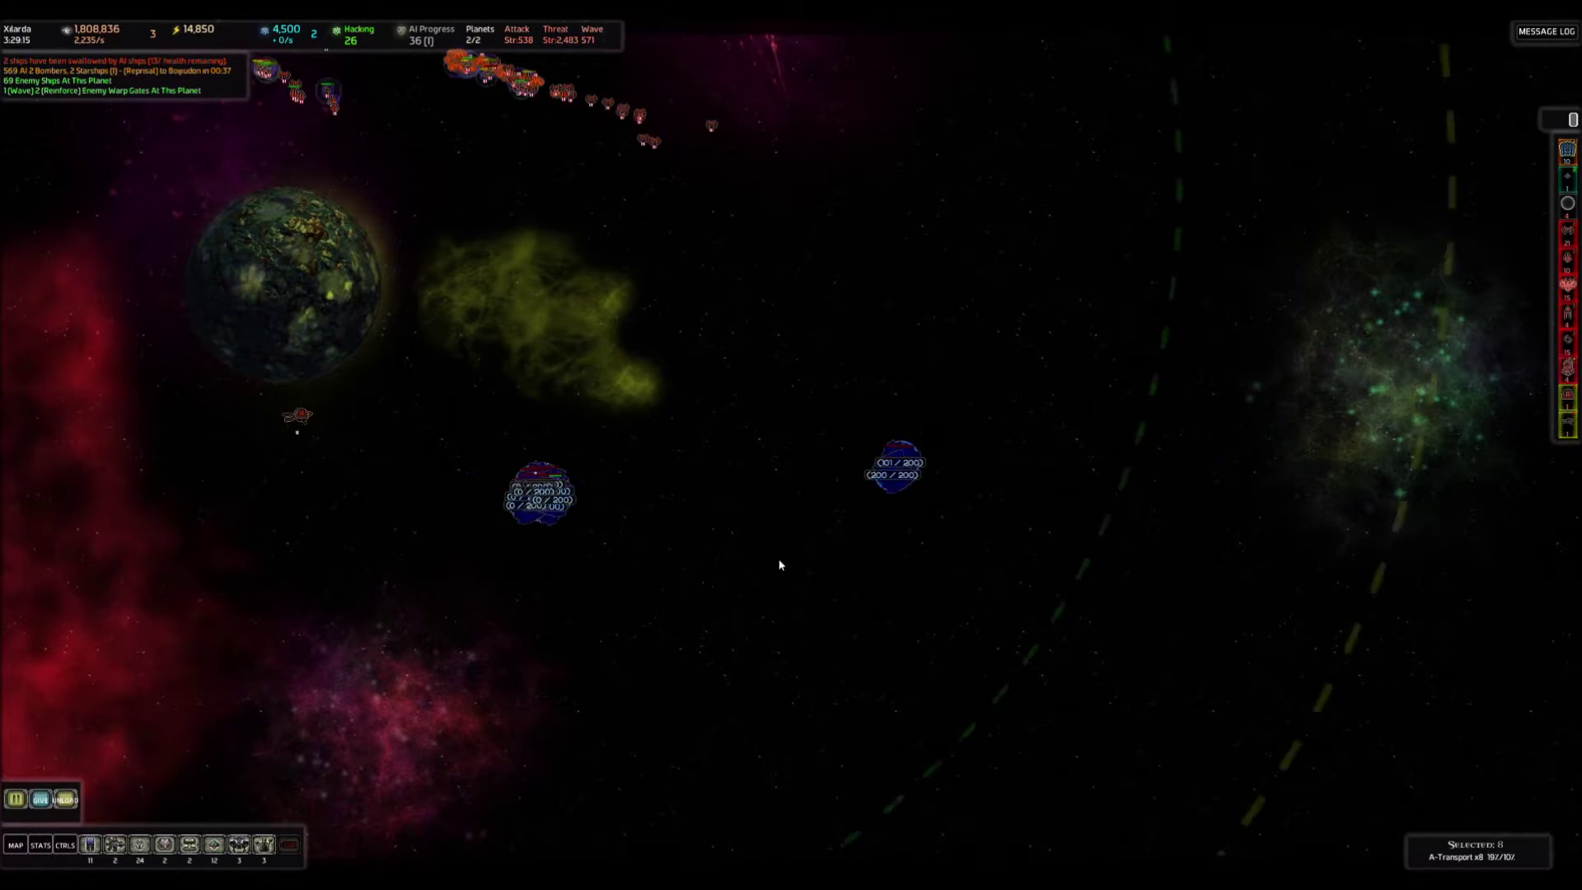
scroll(785, 445, down, 4)
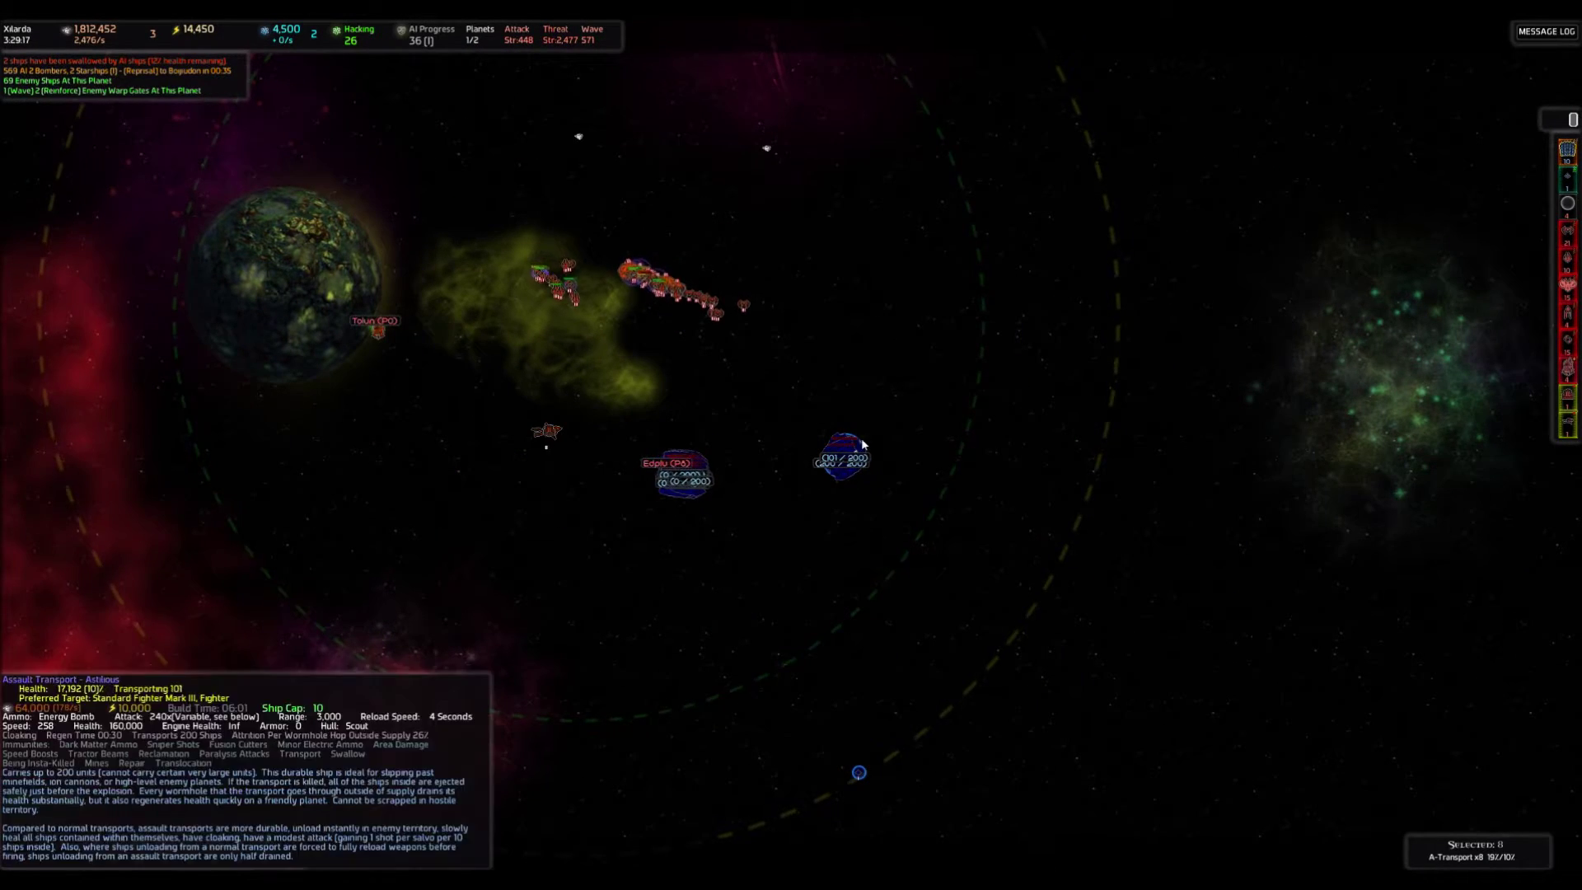
scroll(813, 574, up, 3)
scroll(769, 667, down, 3)
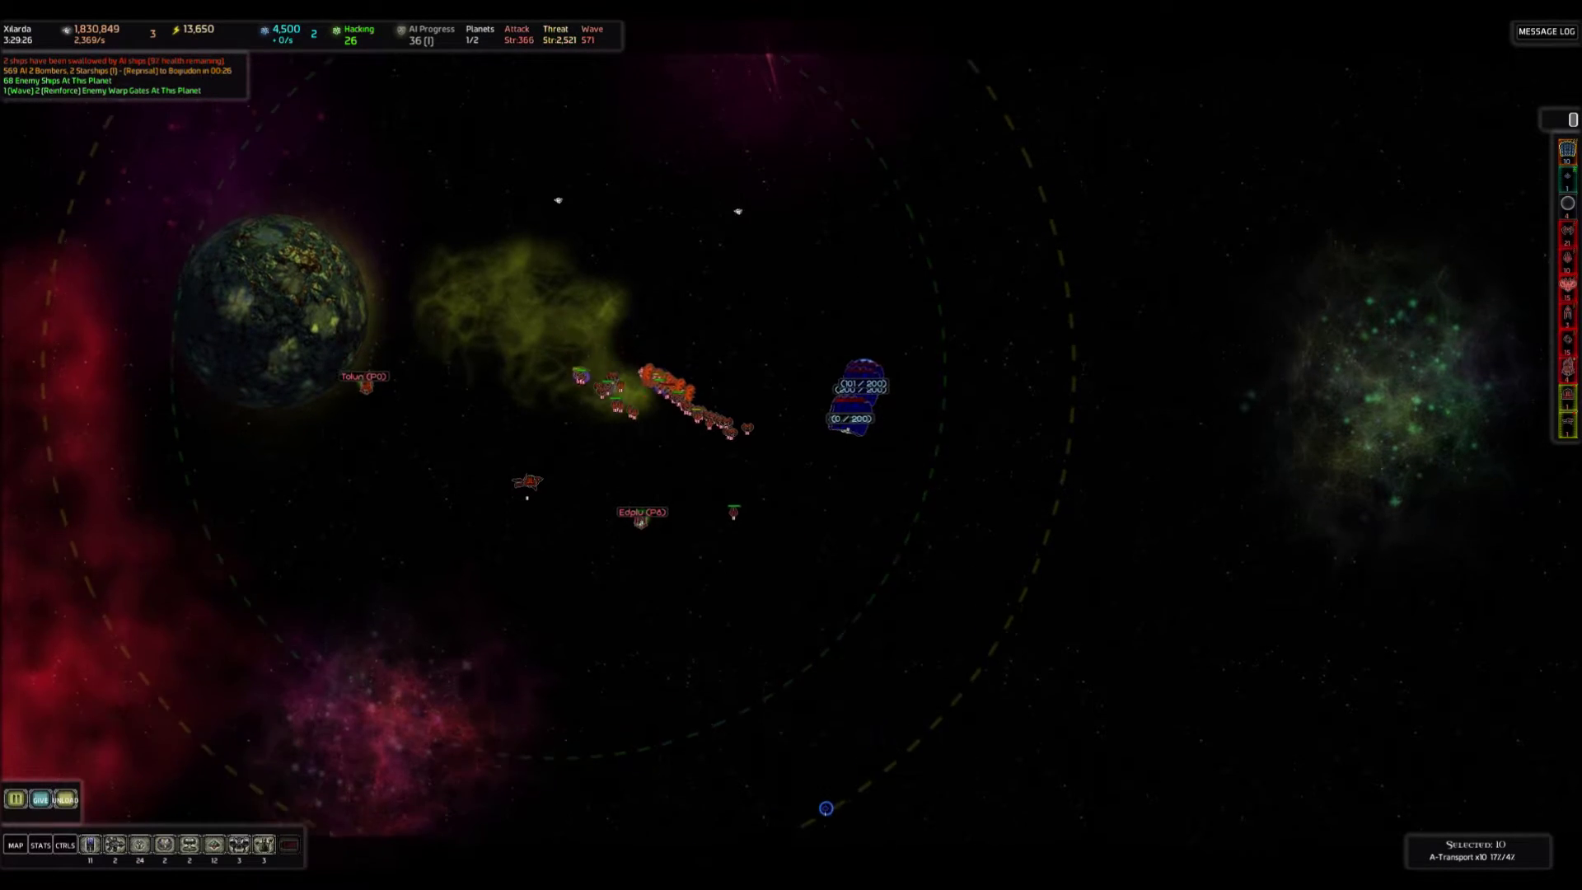
key(Up)
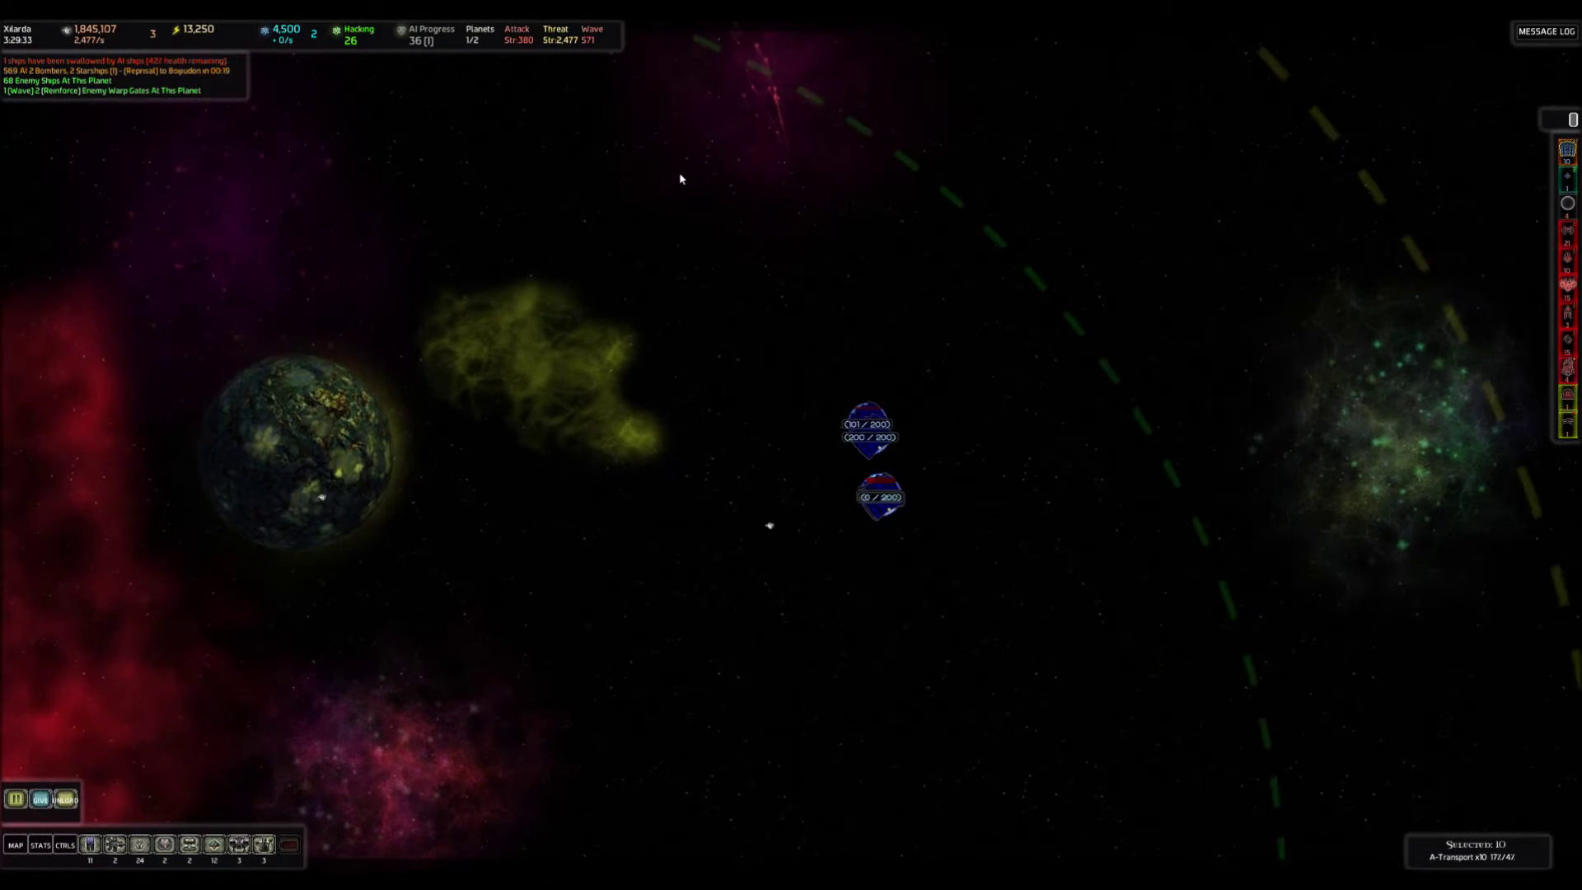
key(Up)
scroll(751, 354, up, 3)
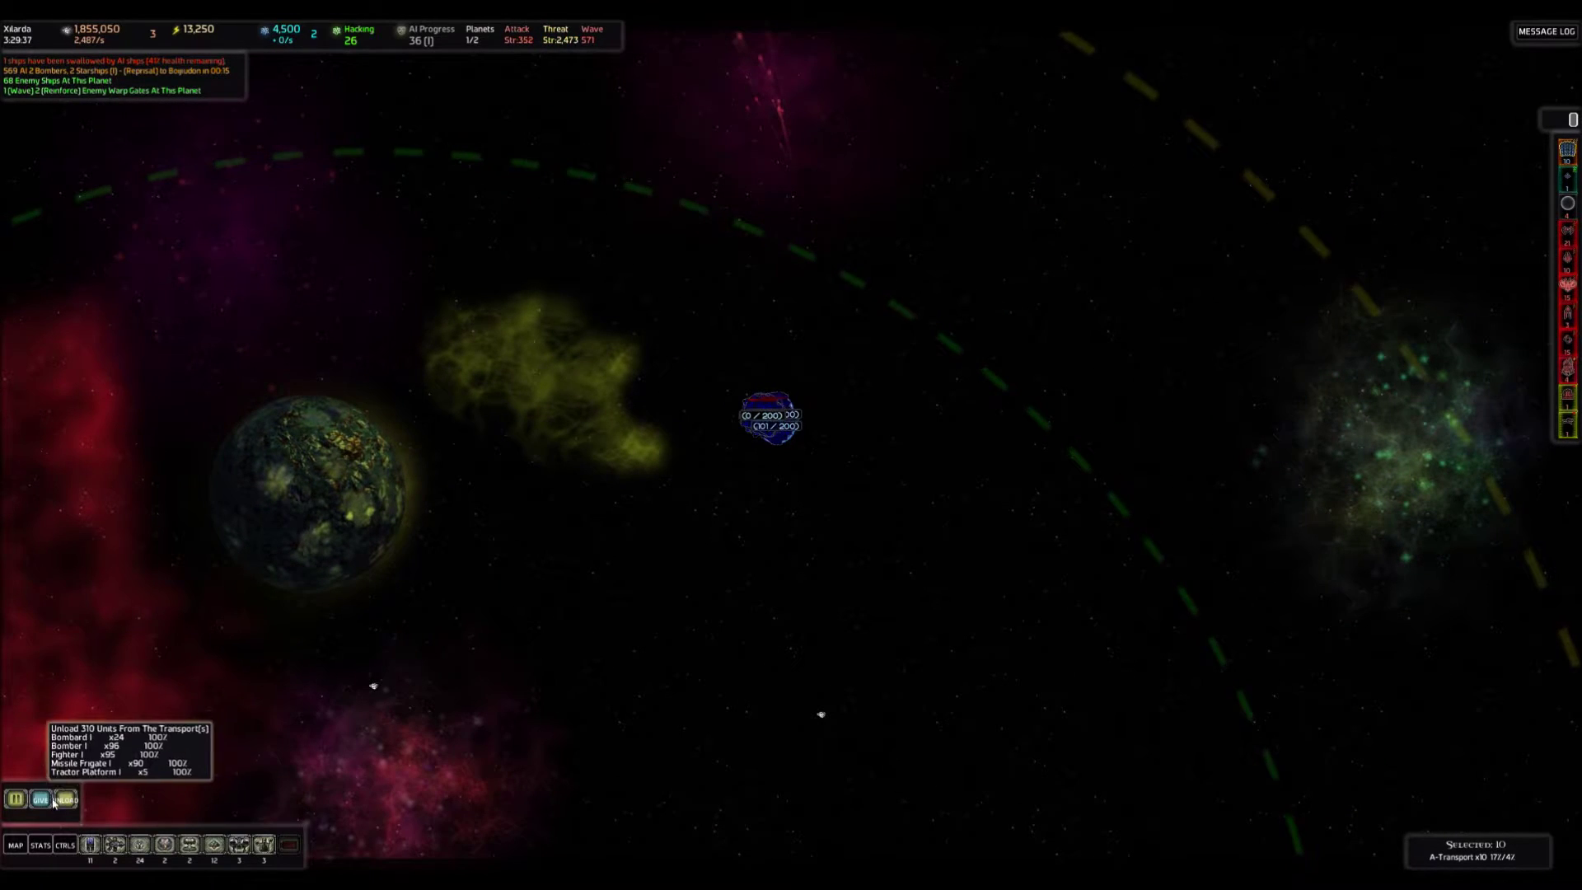
key(u)
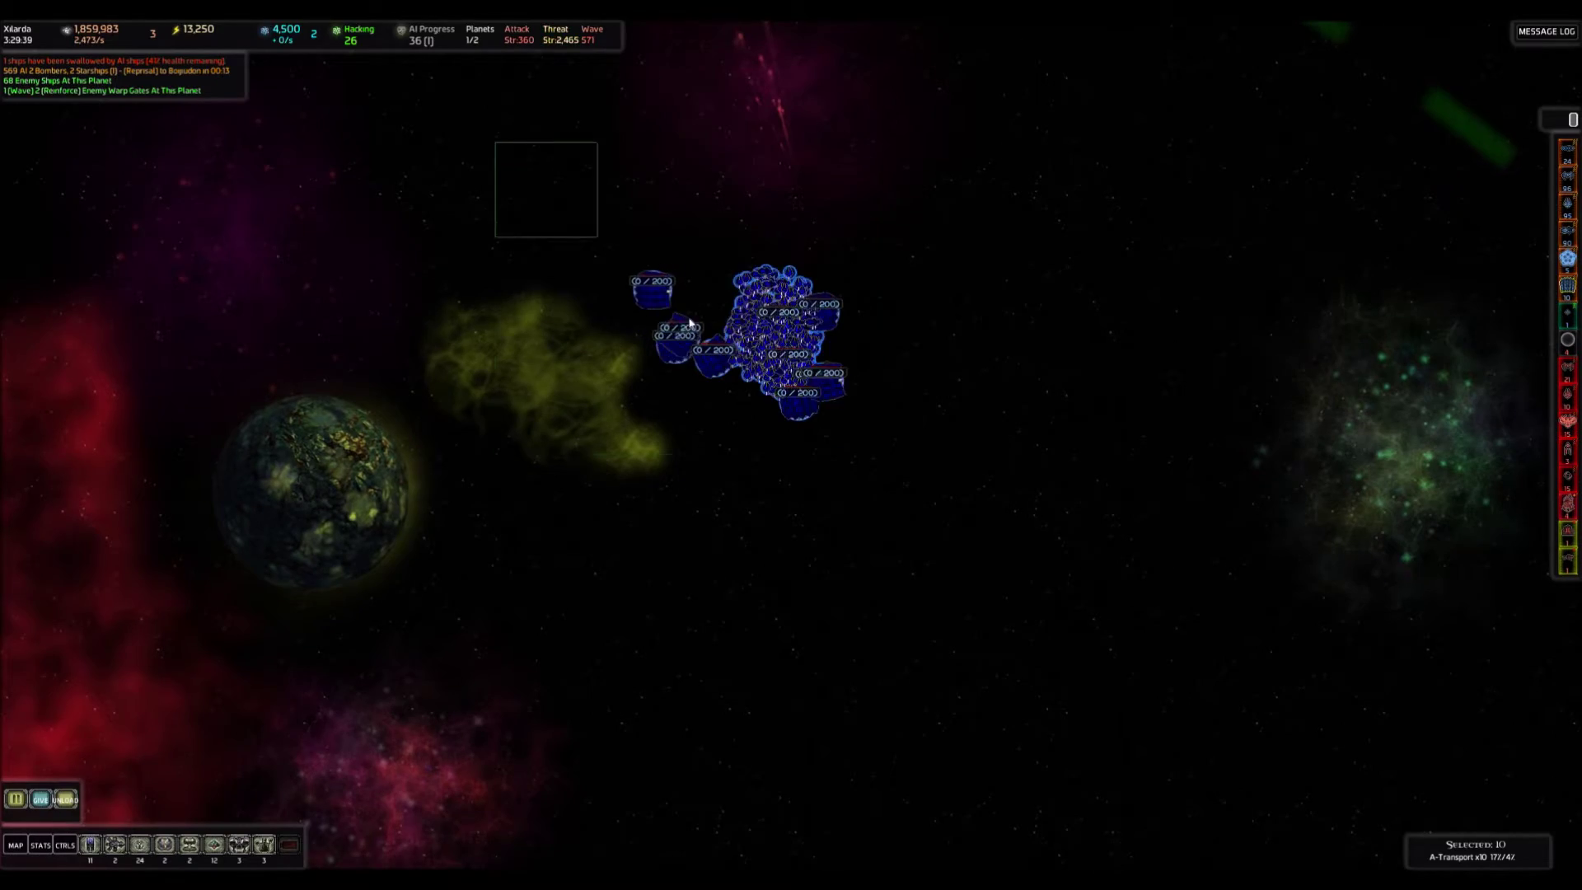
drag(532, 149, 974, 544)
scroll(741, 322, up, 3)
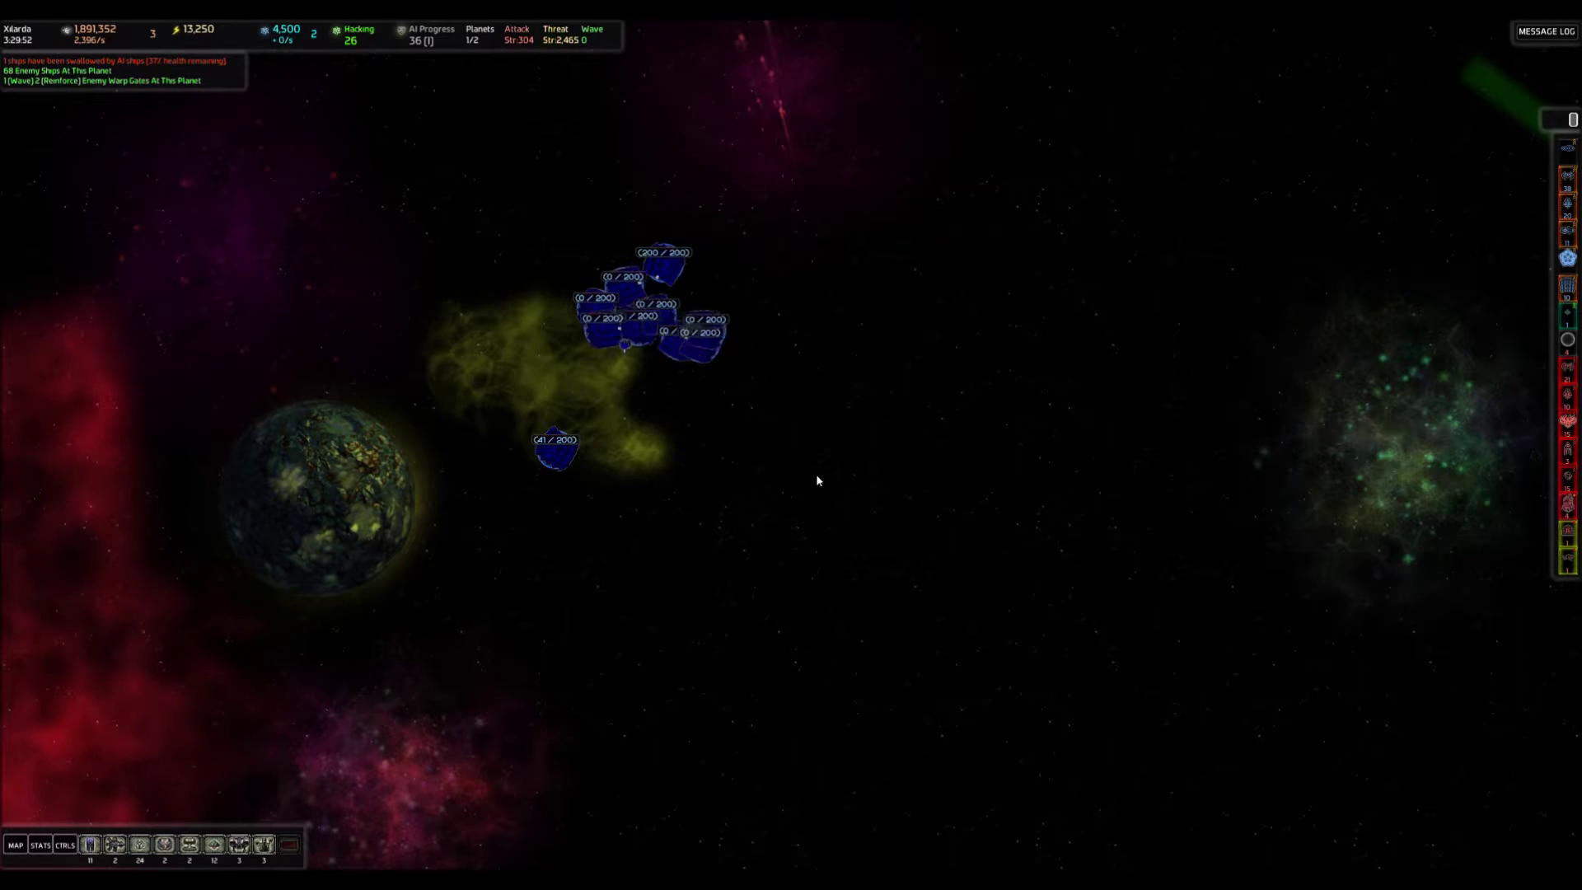
scroll(824, 445, down, 2)
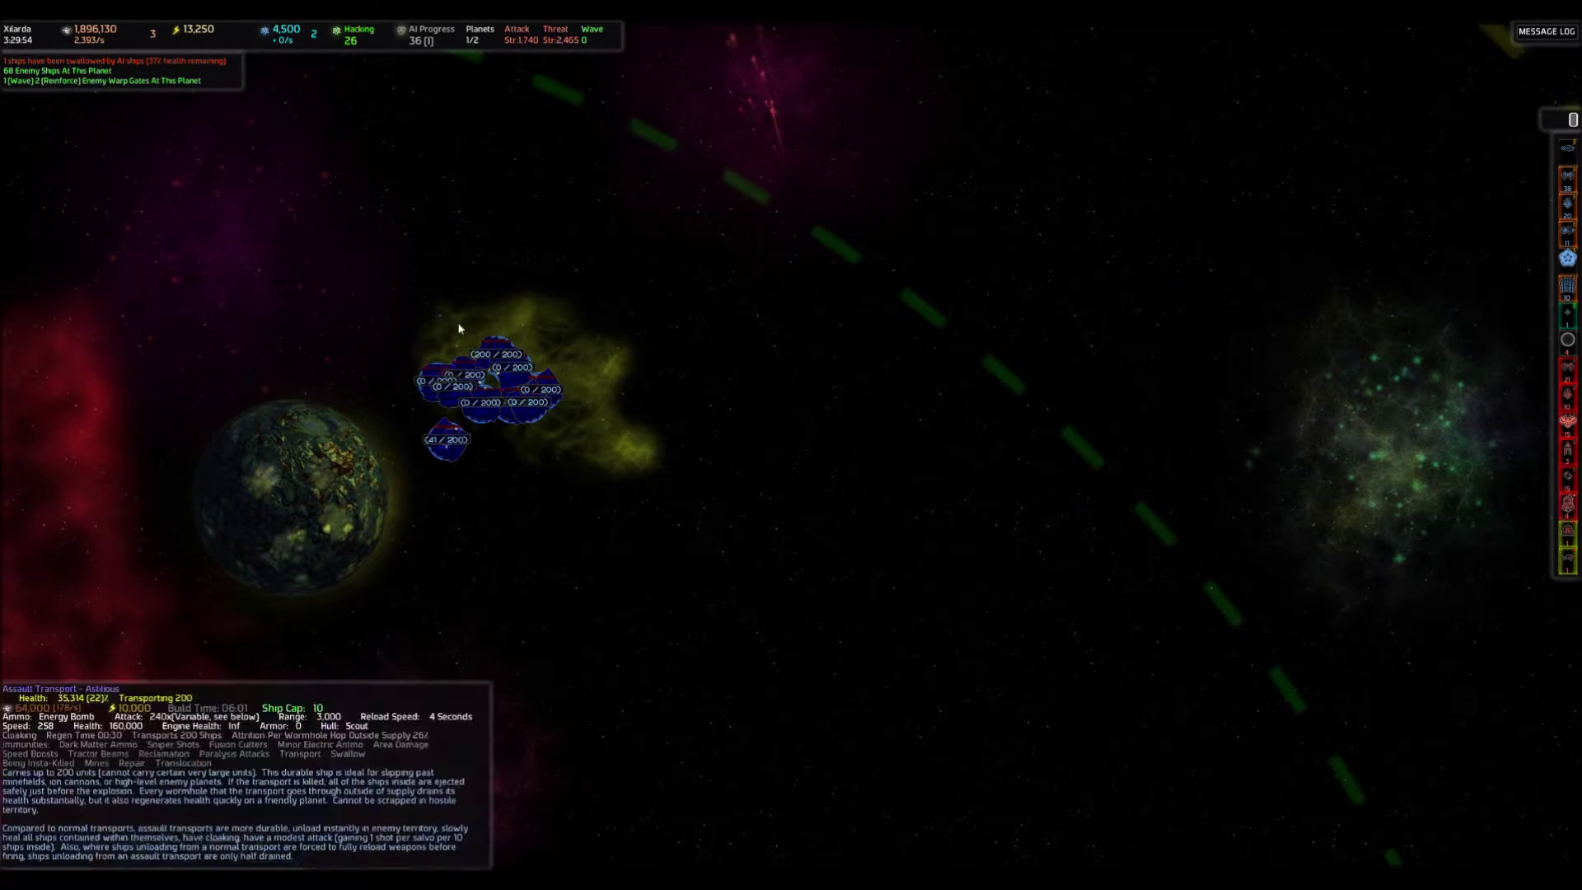
drag(259, 247, 807, 633)
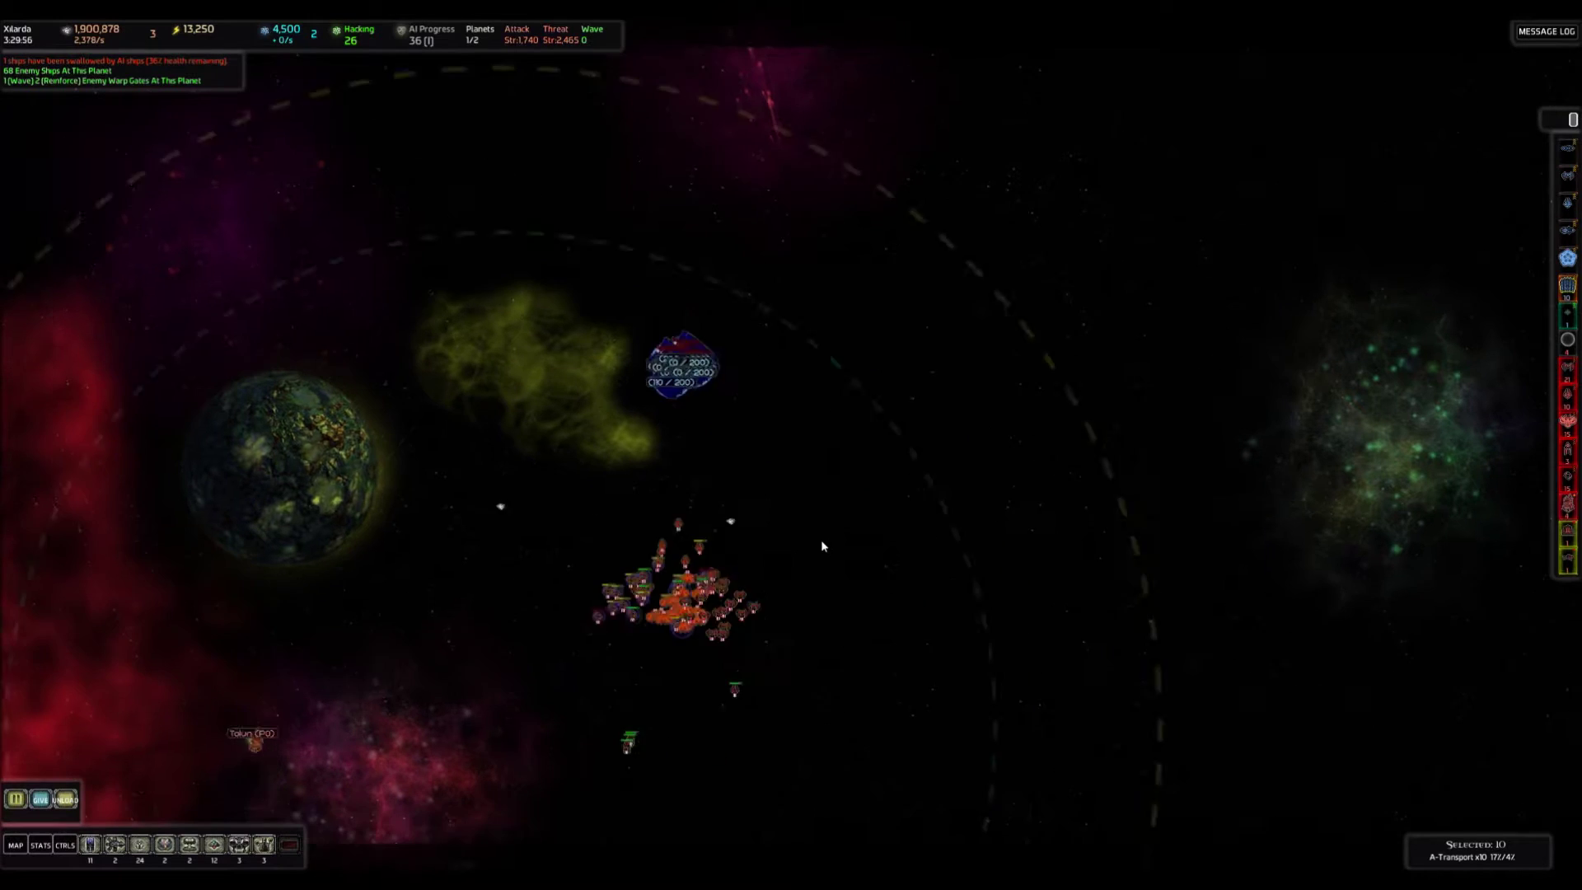
scroll(806, 498, up, 3)
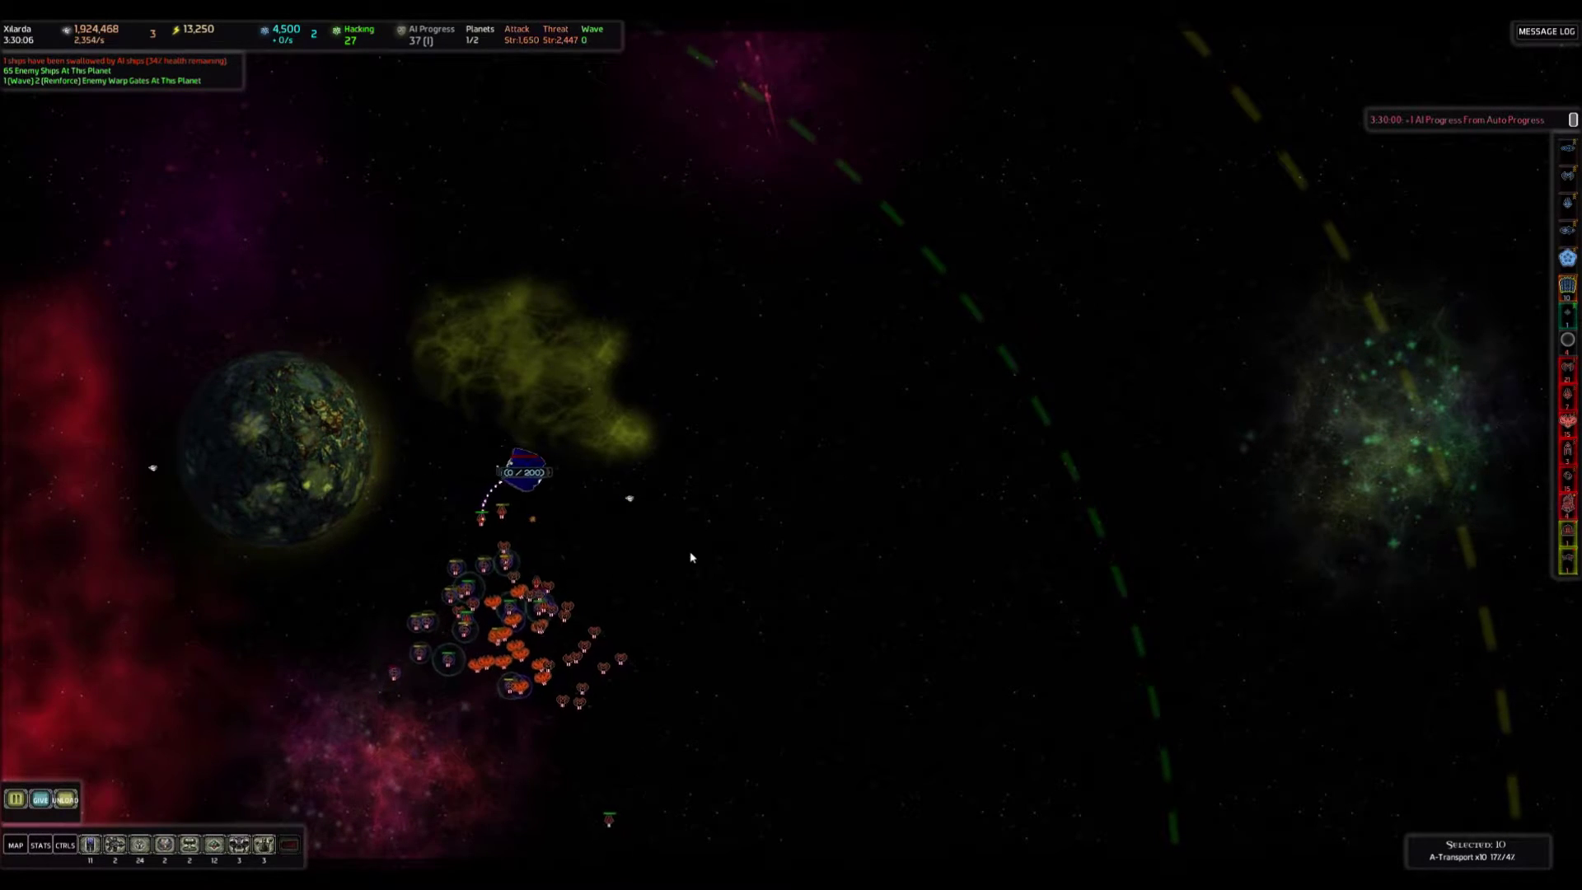
Move the empty transports past the planet, pausing briefly, then redirect them away from the enemies.
right_click(598, 664)
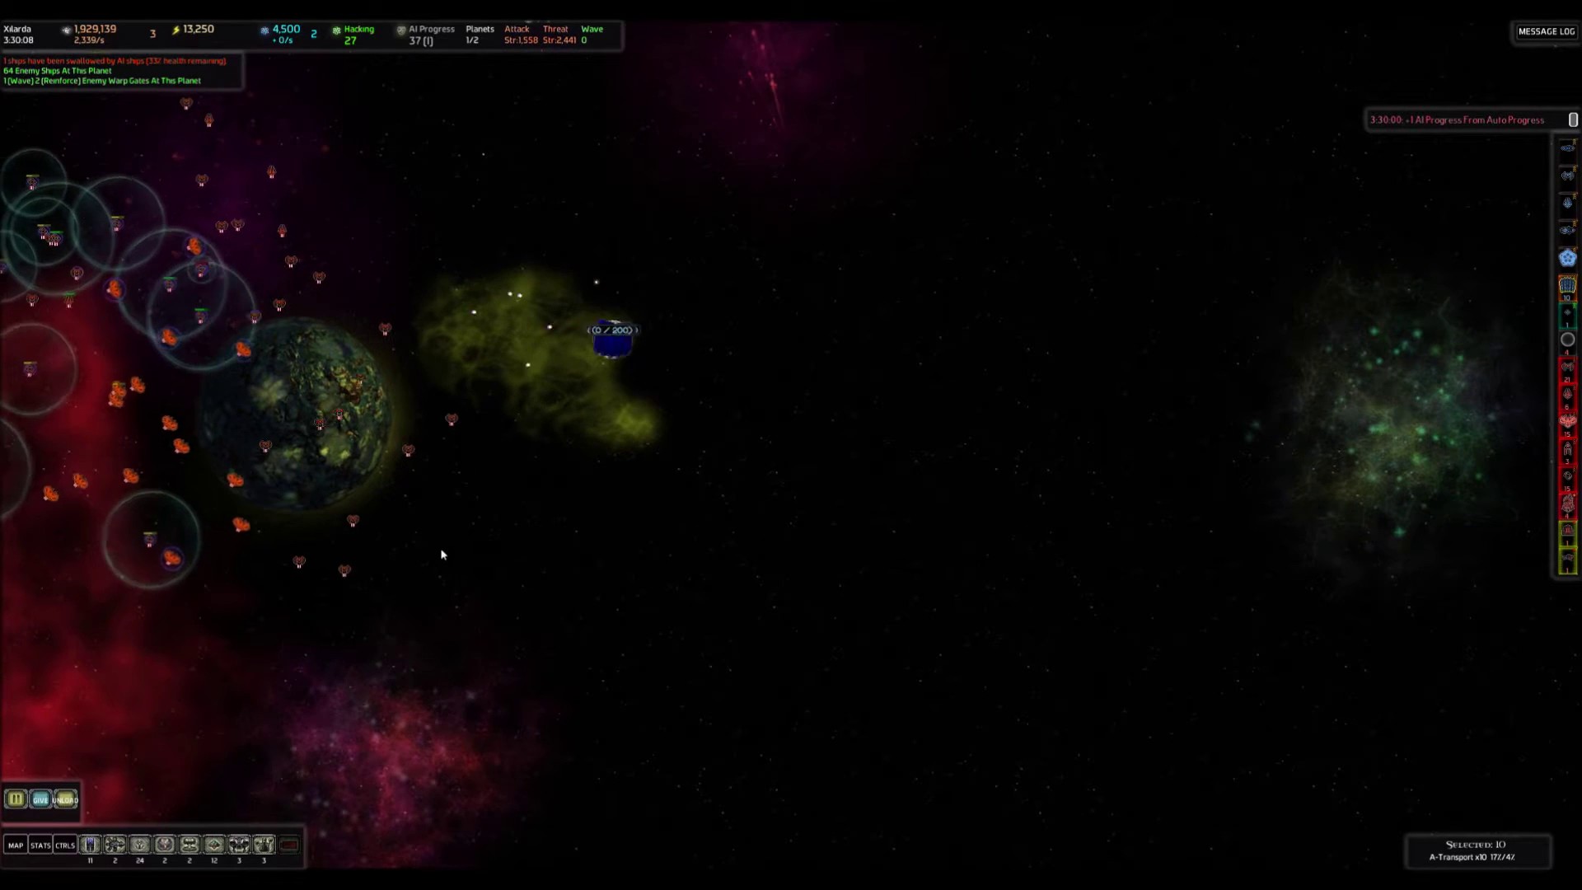
key(Pause)
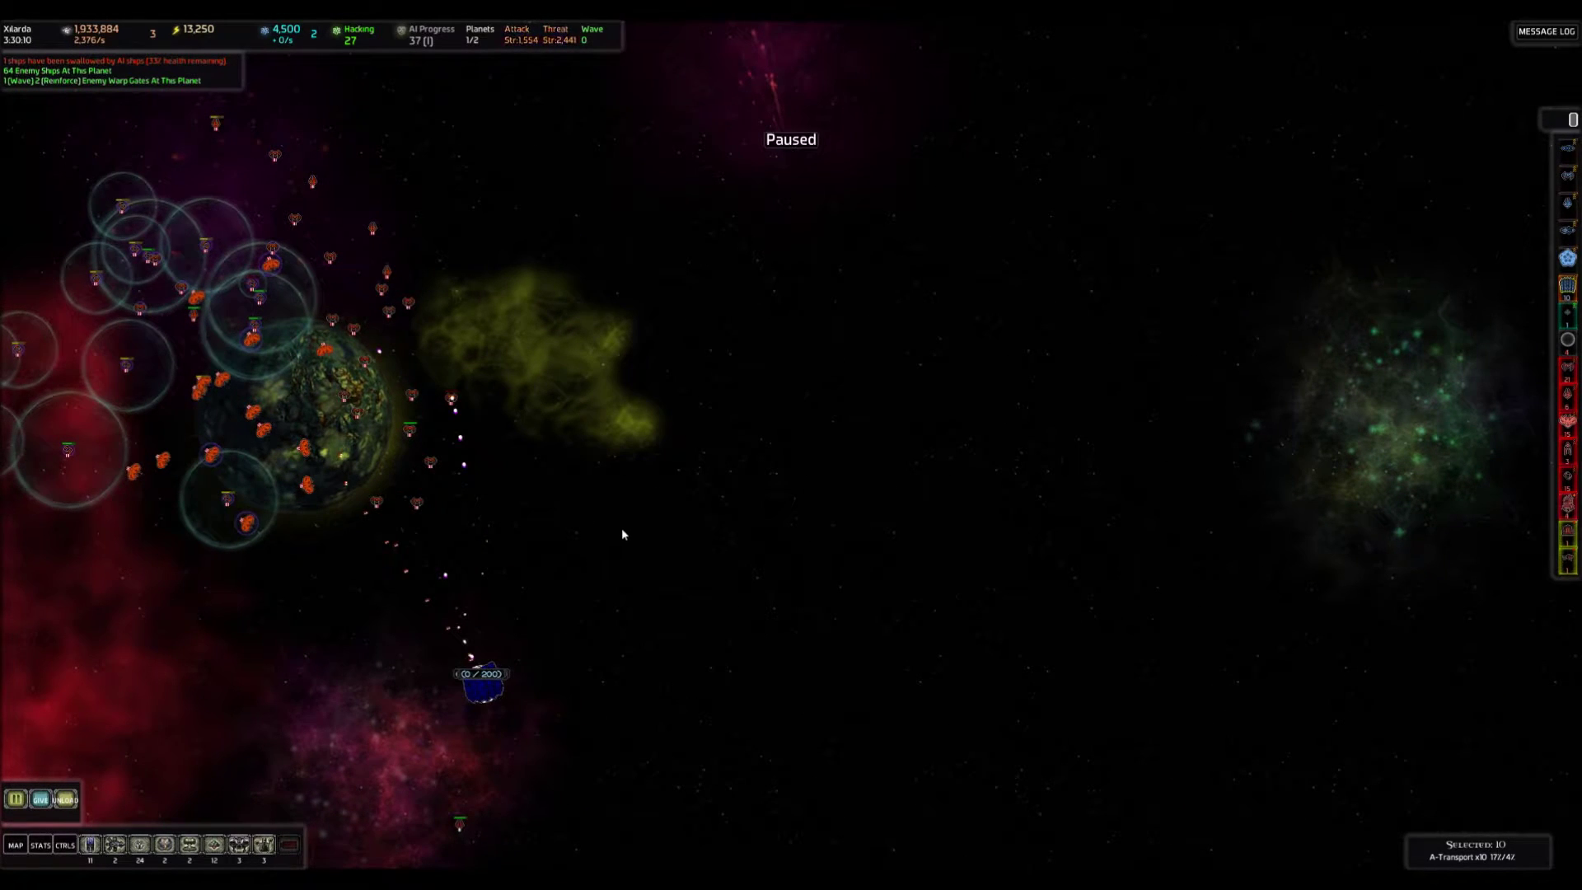
key(Pause)
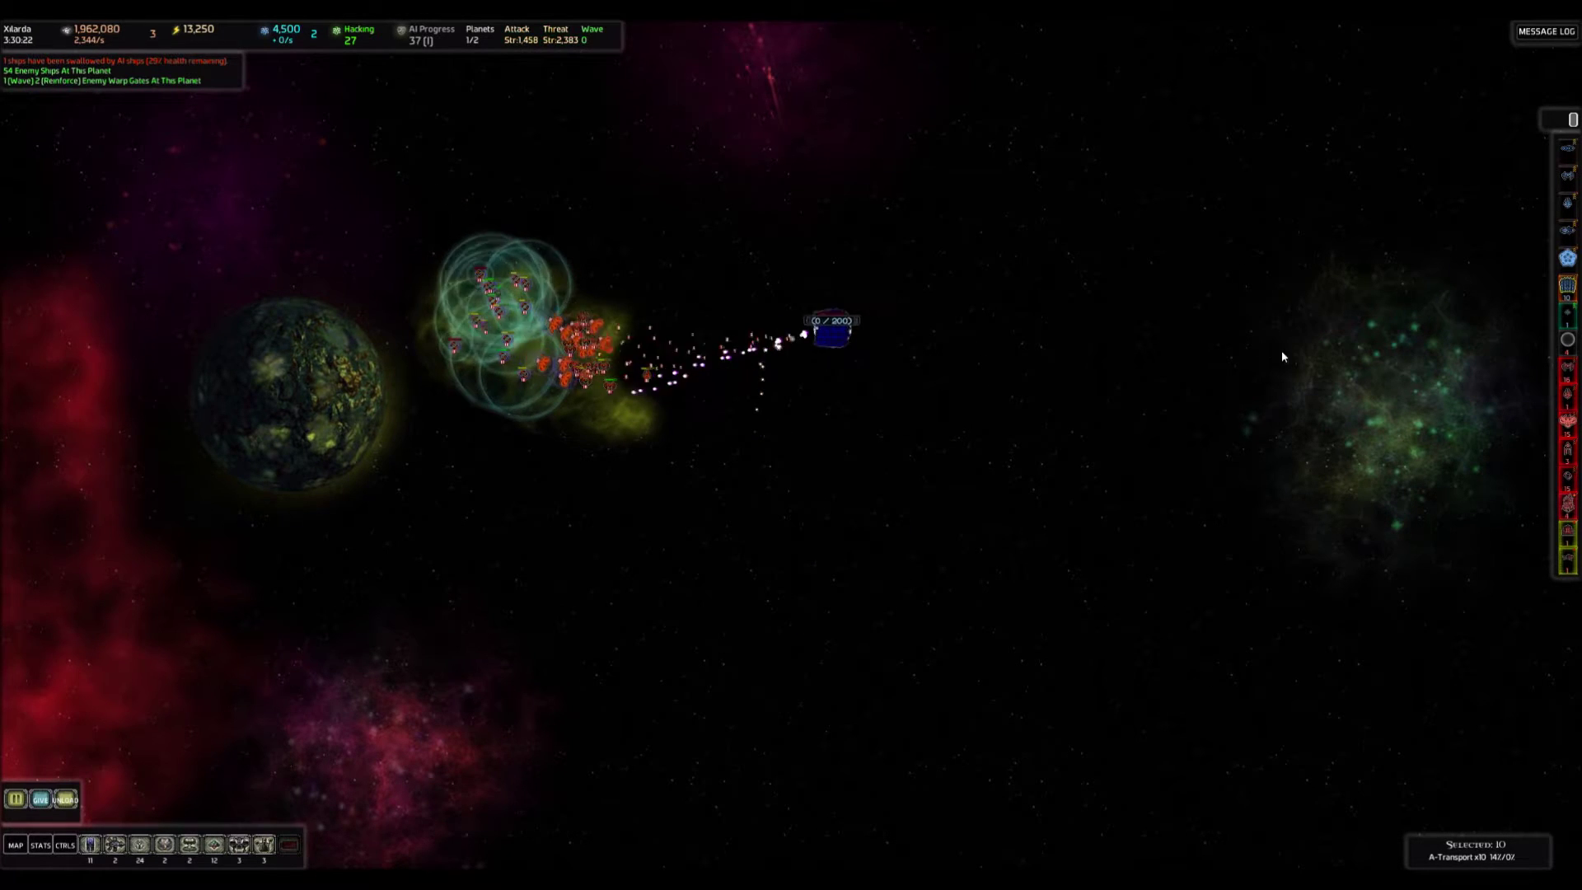
right_click(821, 666)
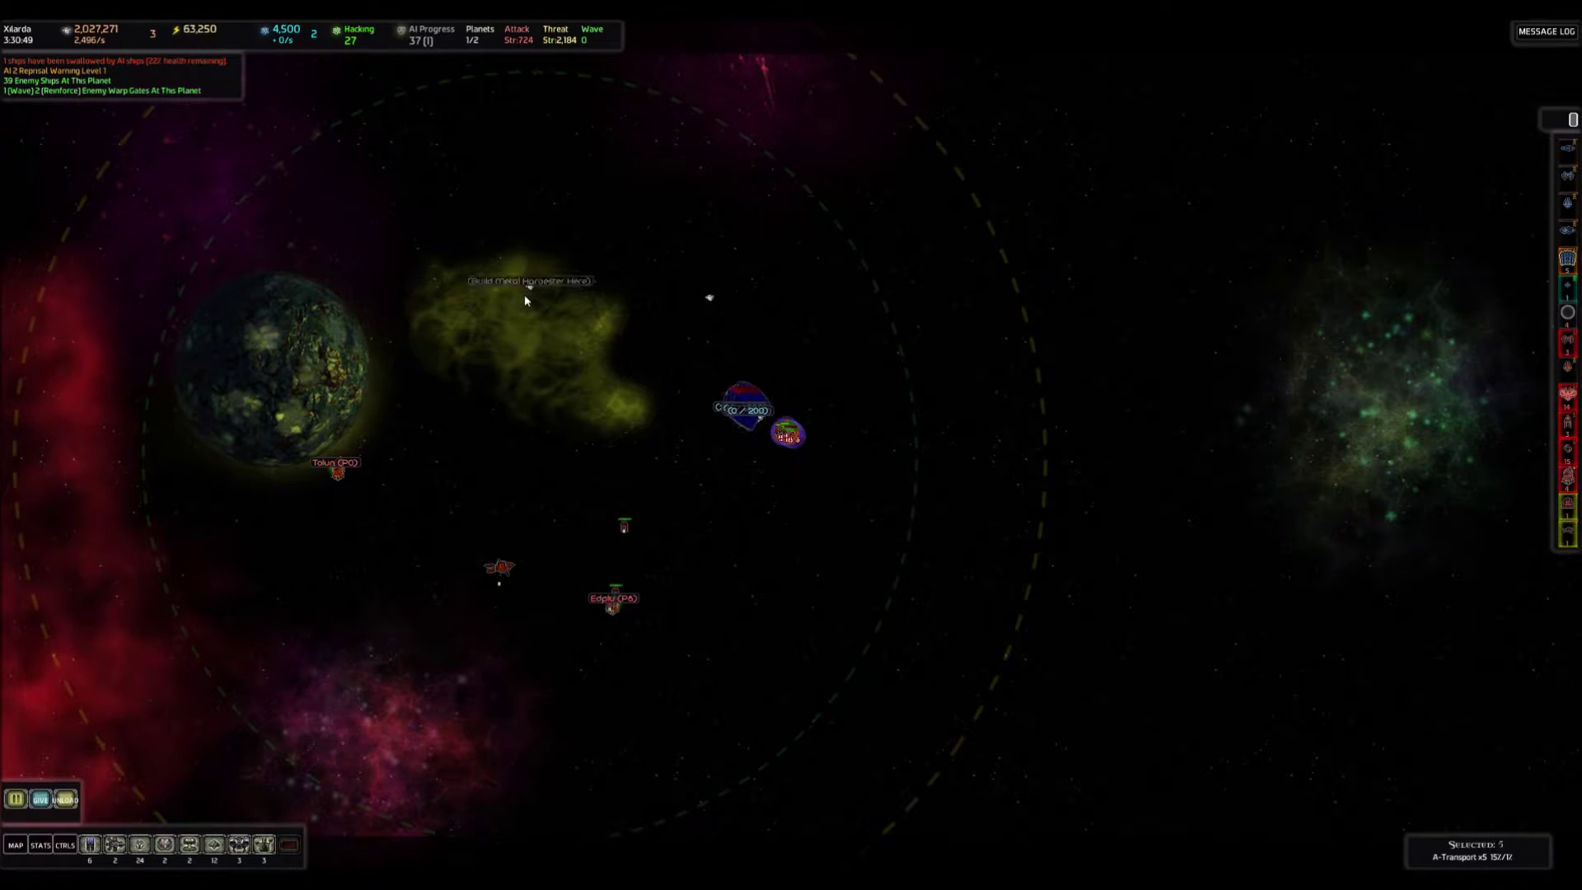
scroll(567, 352, down, 2)
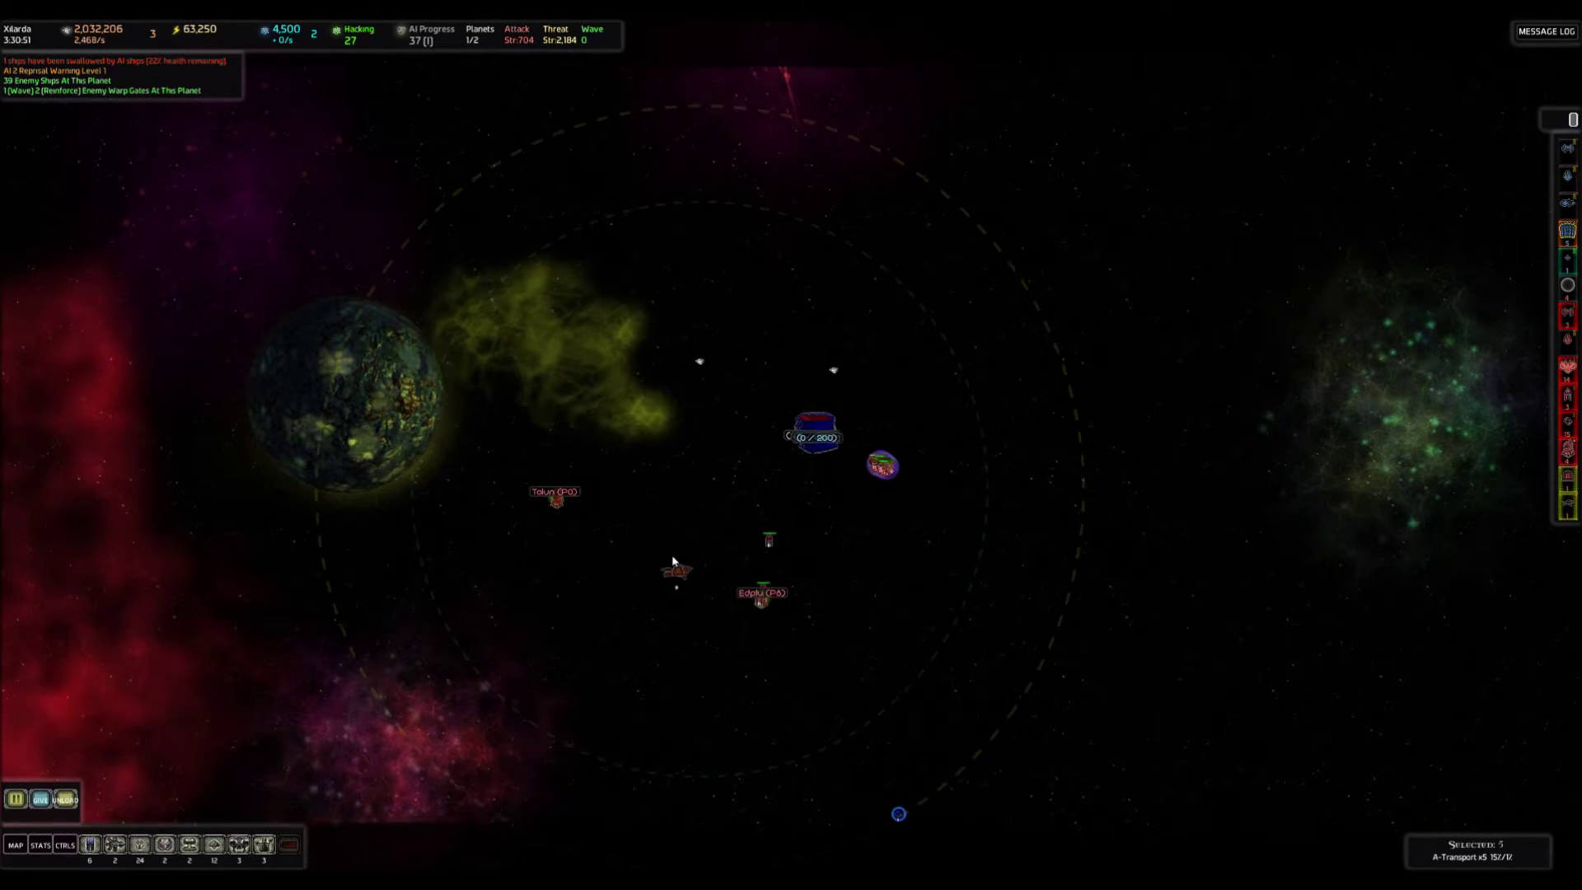
scroll(663, 550, up, 2)
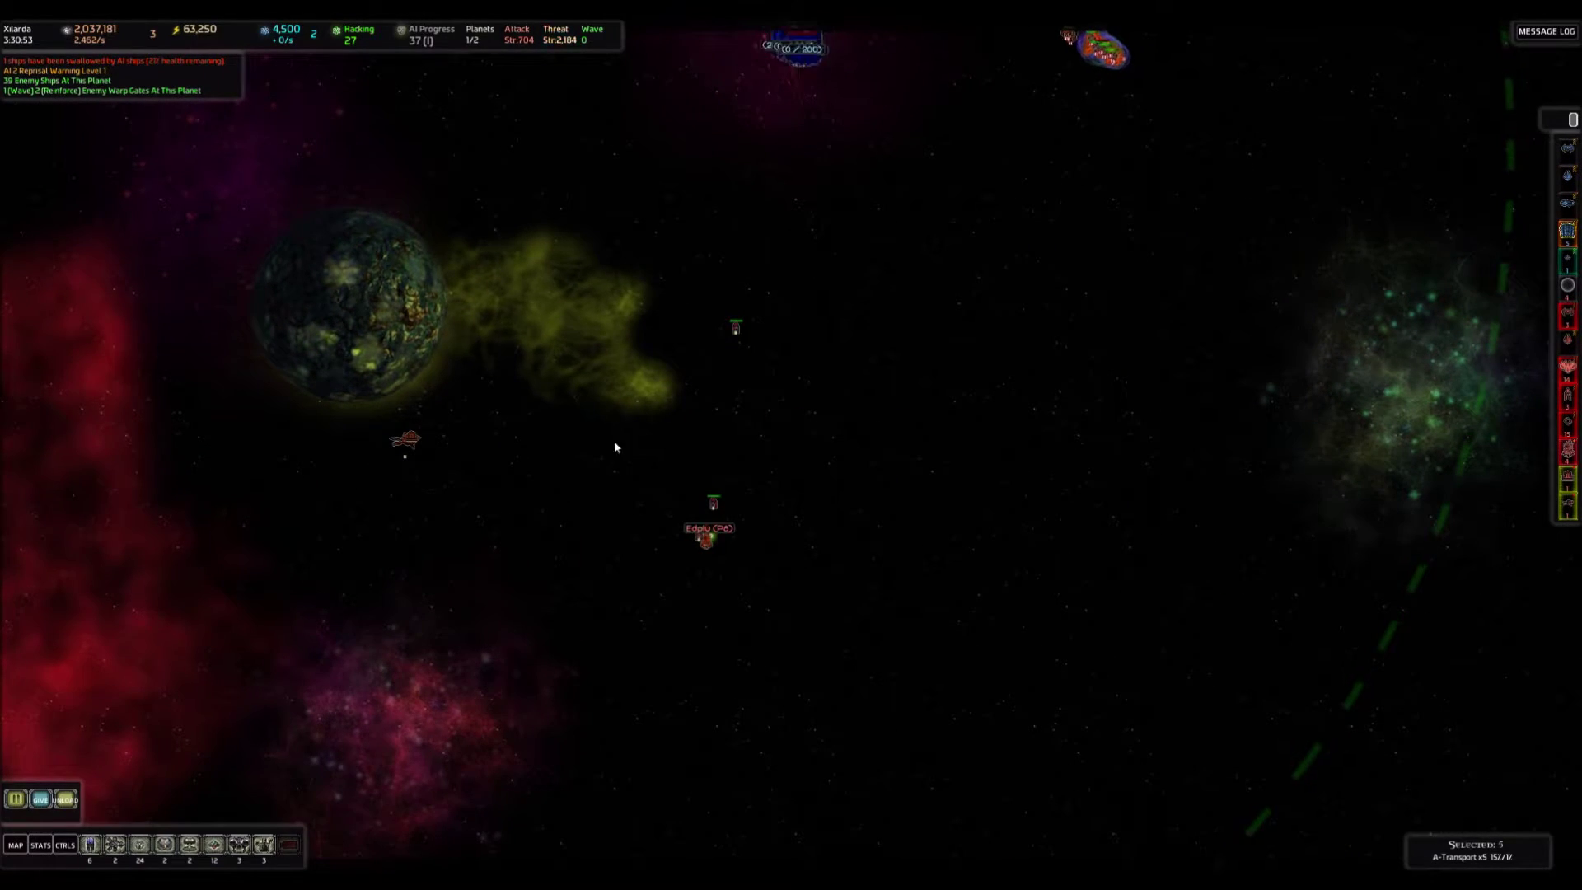
scroll(614, 440, down, 2)
scroll(741, 276, up, 2)
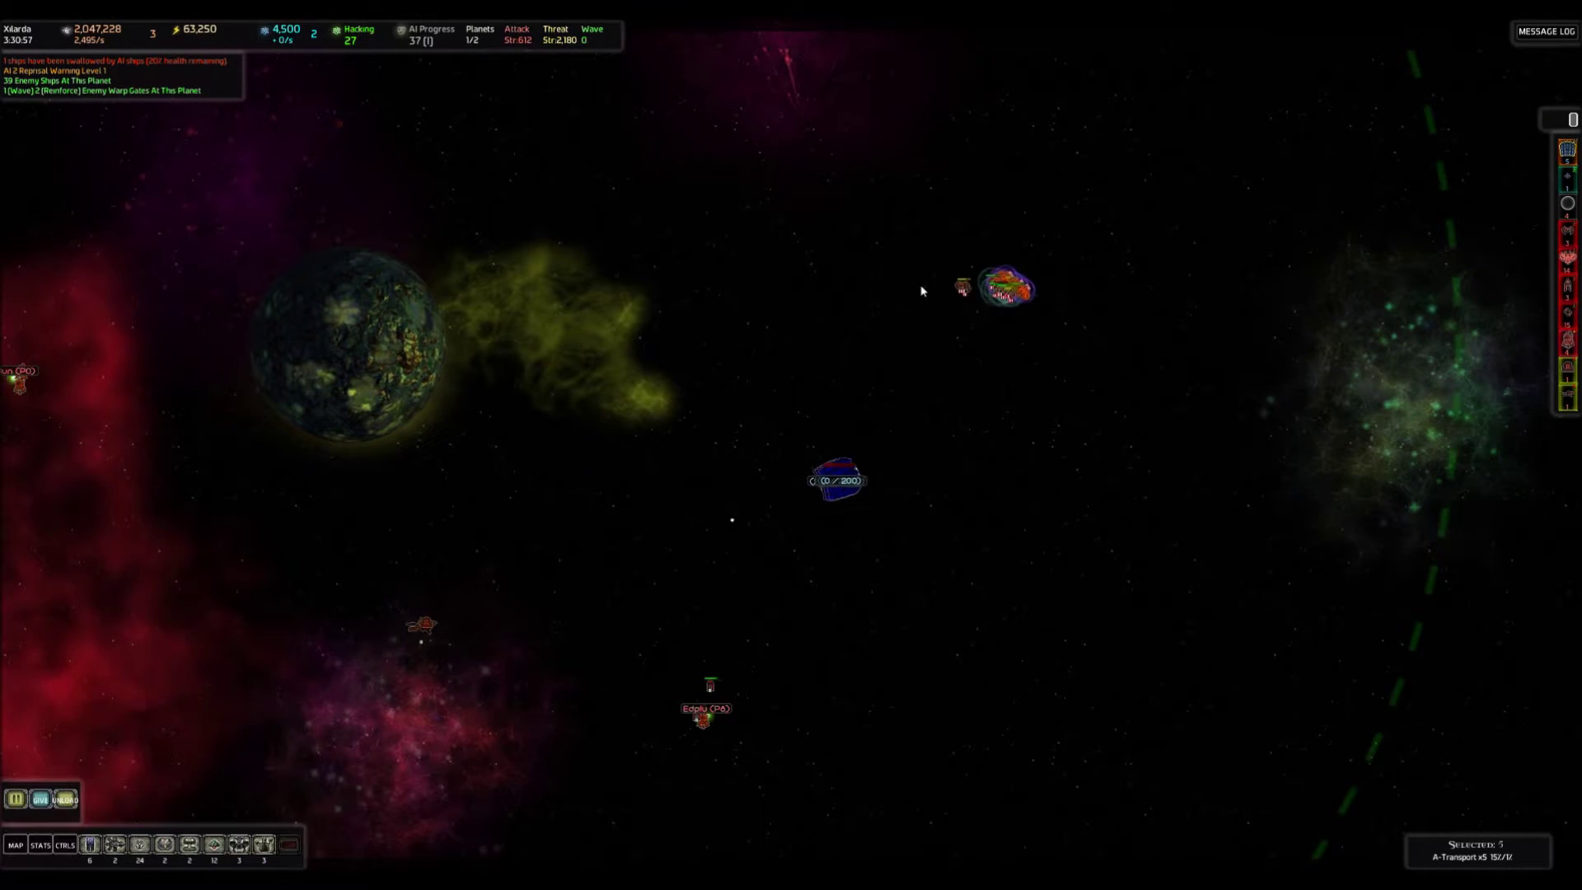
scroll(920, 290, down, 1)
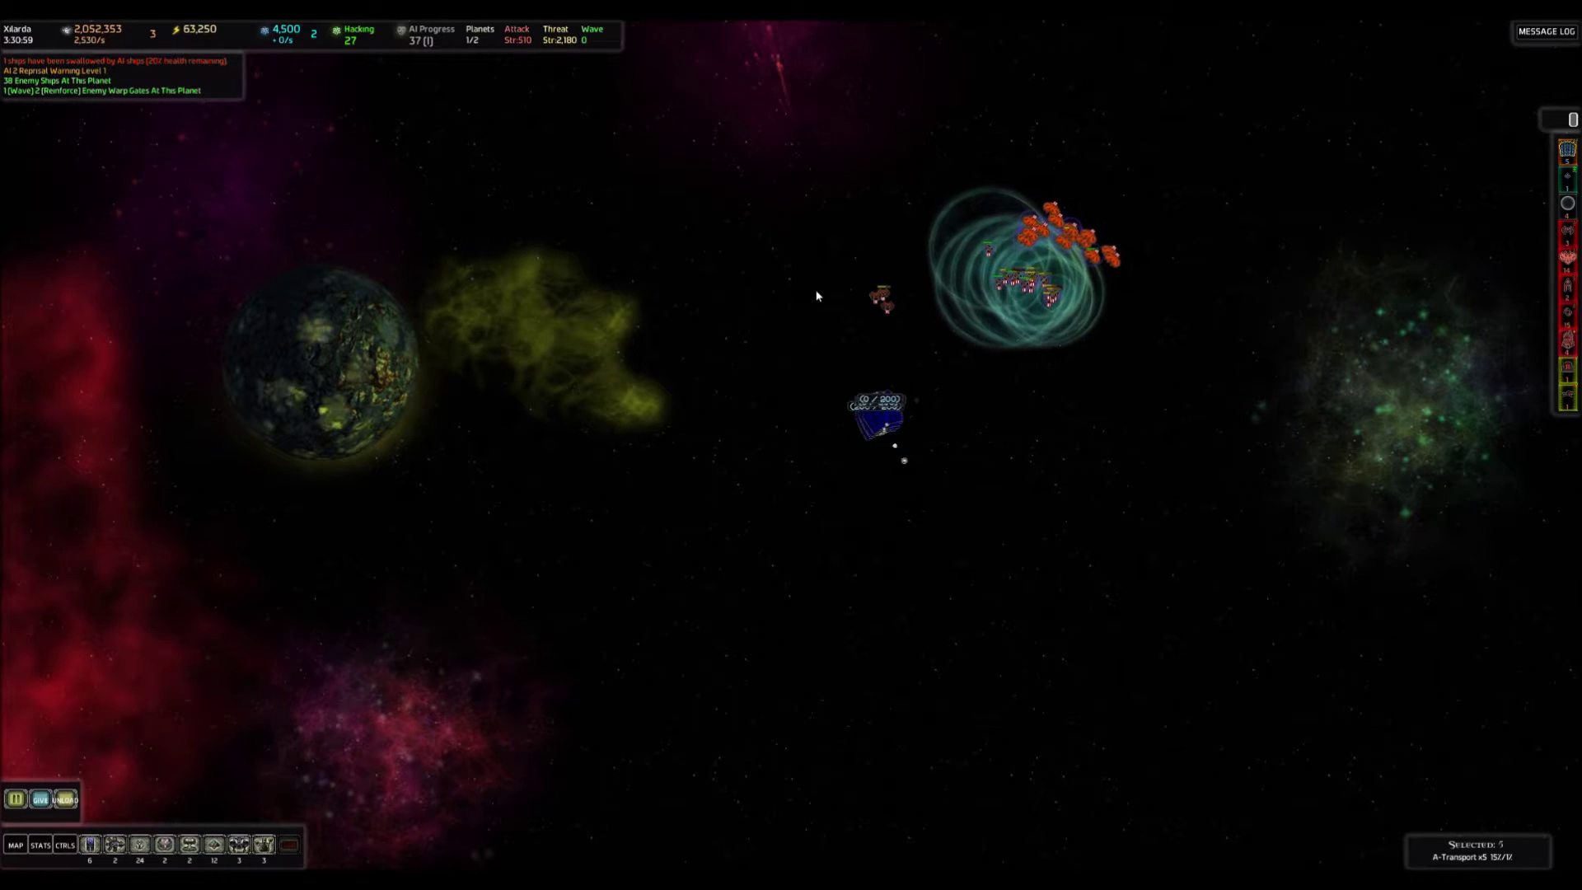
Move the transport clear of the shielded enemy group, then bring up the galaxy map.
right_click(1074, 147)
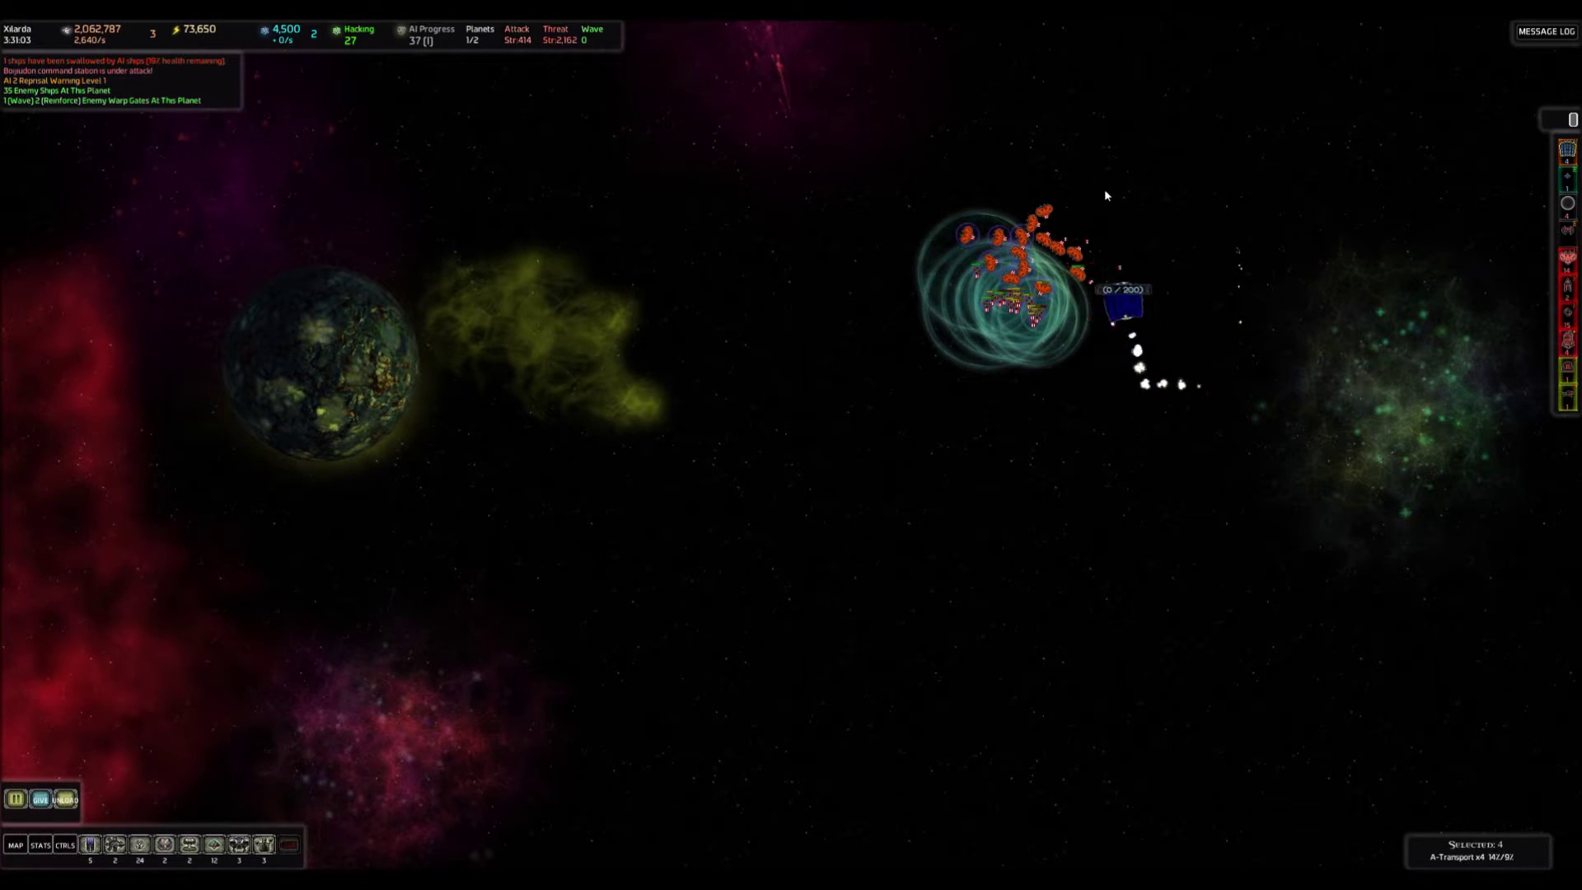
scroll(1101, 328, down, 1)
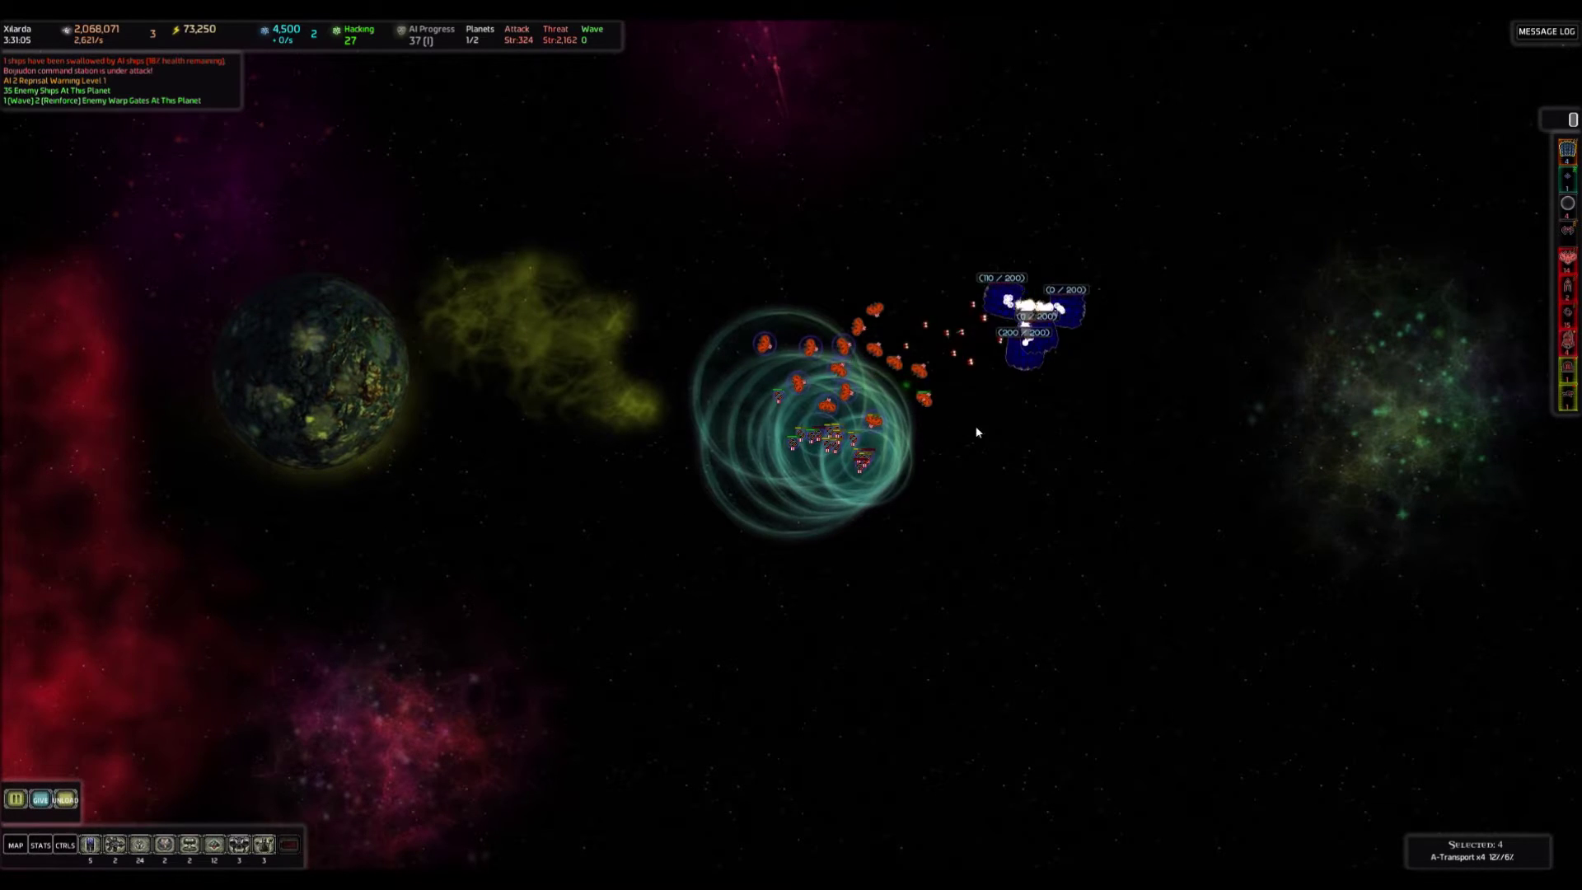
scroll(976, 434, down, 2)
scroll(976, 432, down, 2)
scroll(865, 494, down, 2)
scroll(742, 593, down, 2)
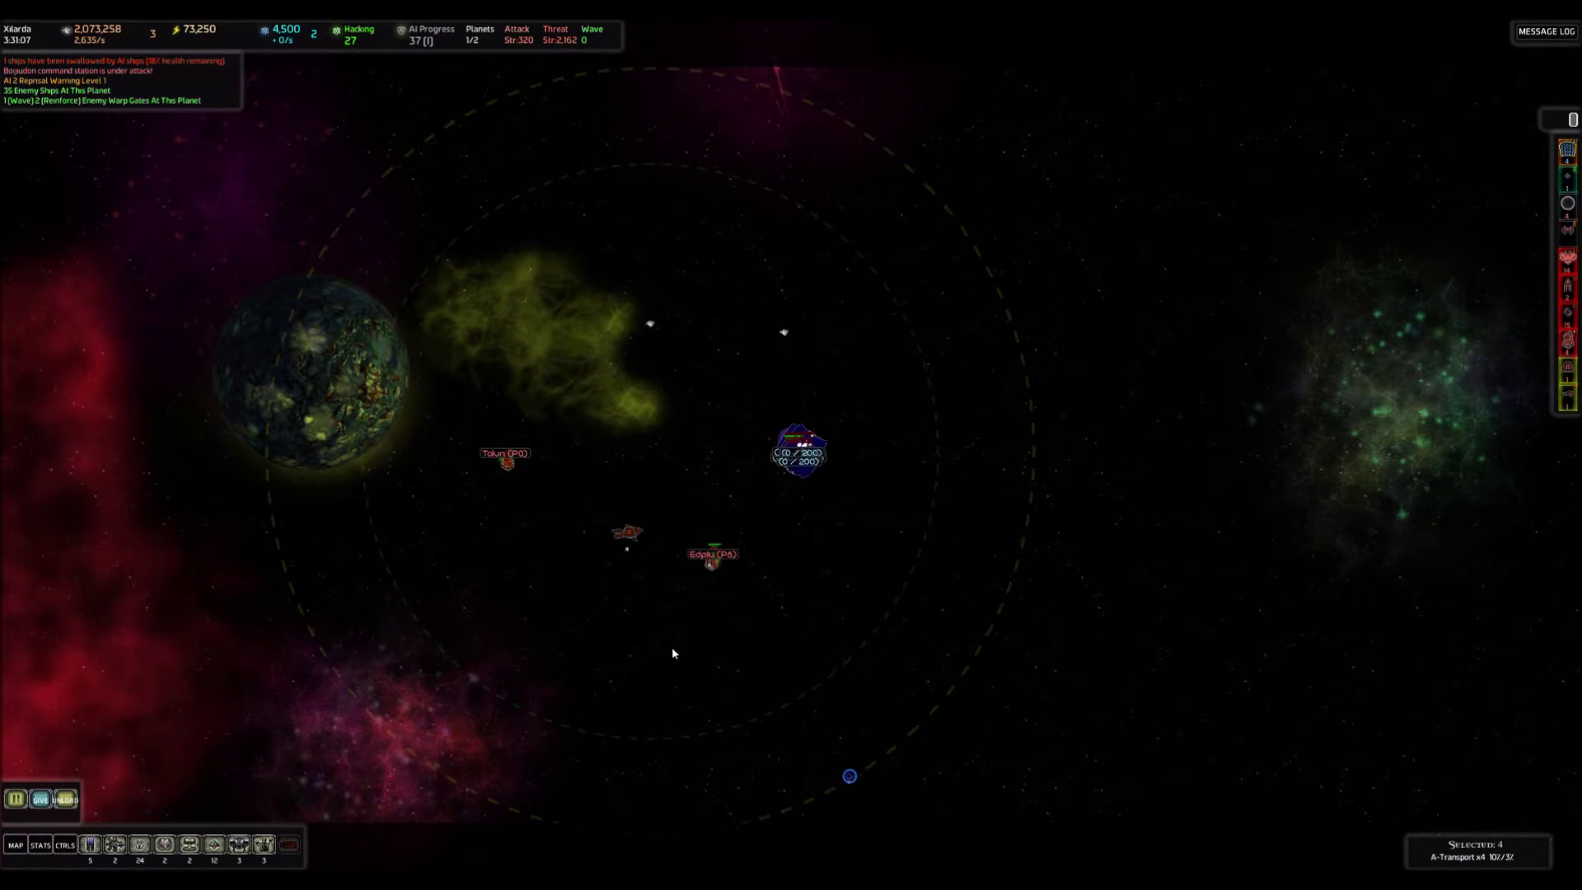
scroll(721, 567, up, 1)
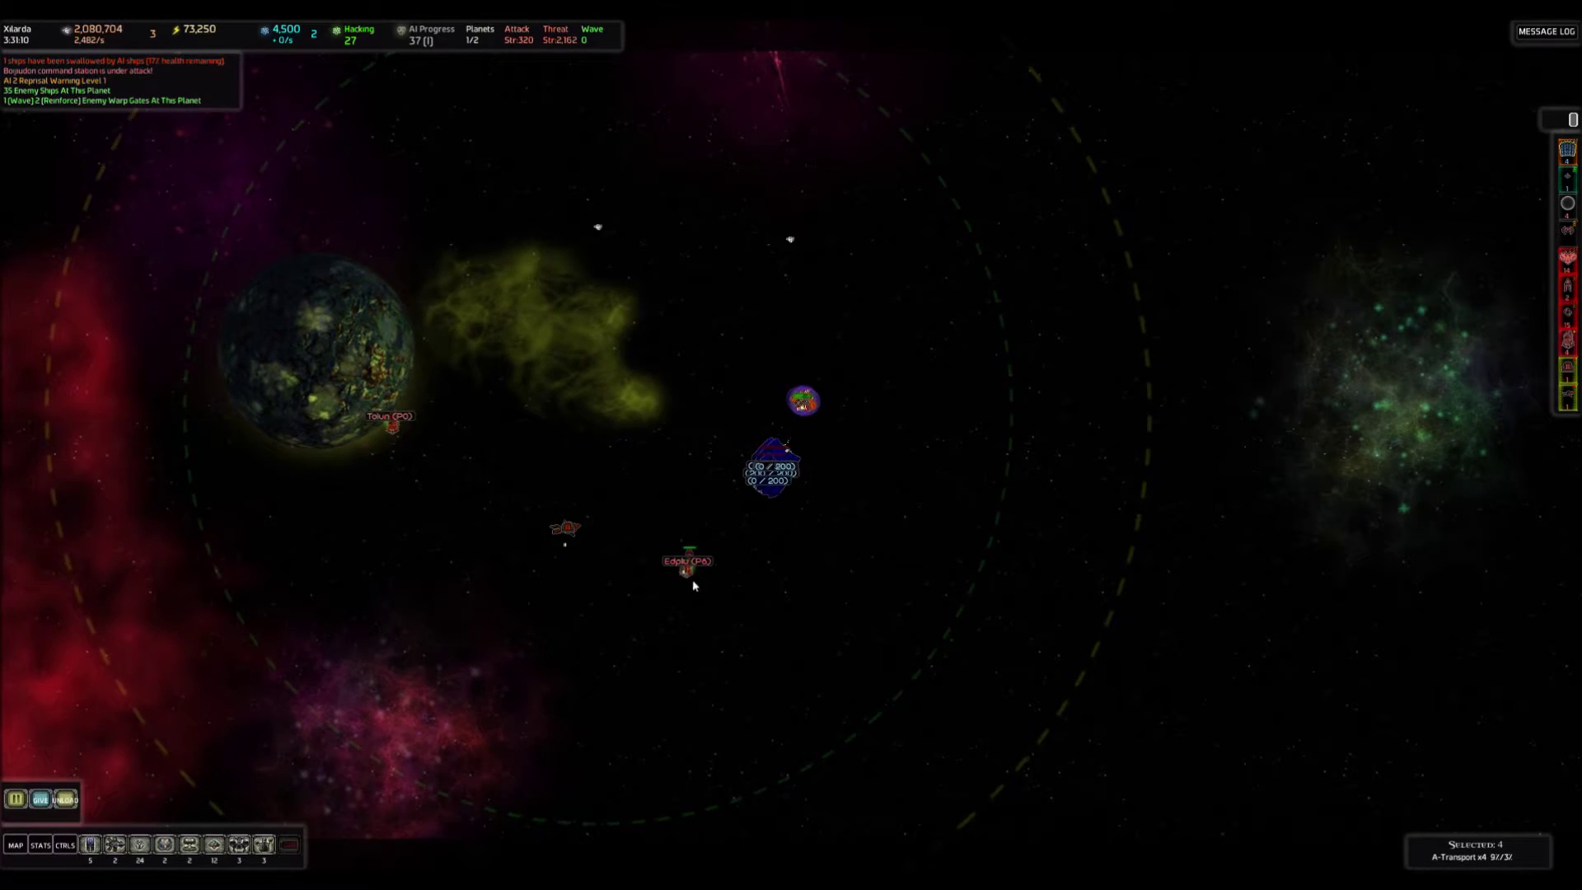
key(Tab)
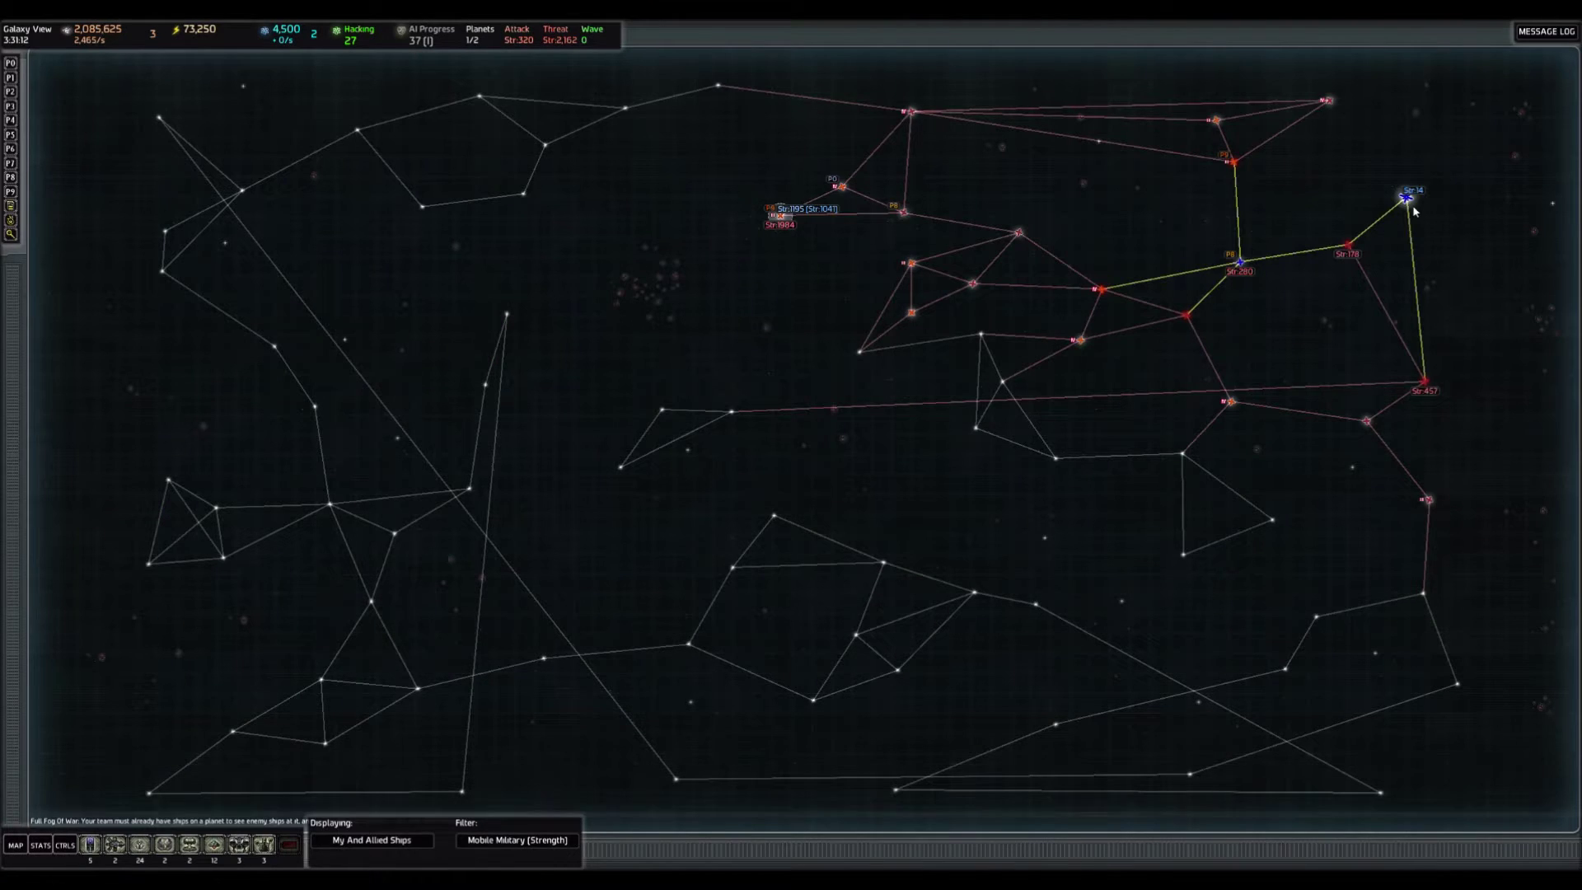
Build another Assault Transport beside the Fosa home planet.
click(1409, 199)
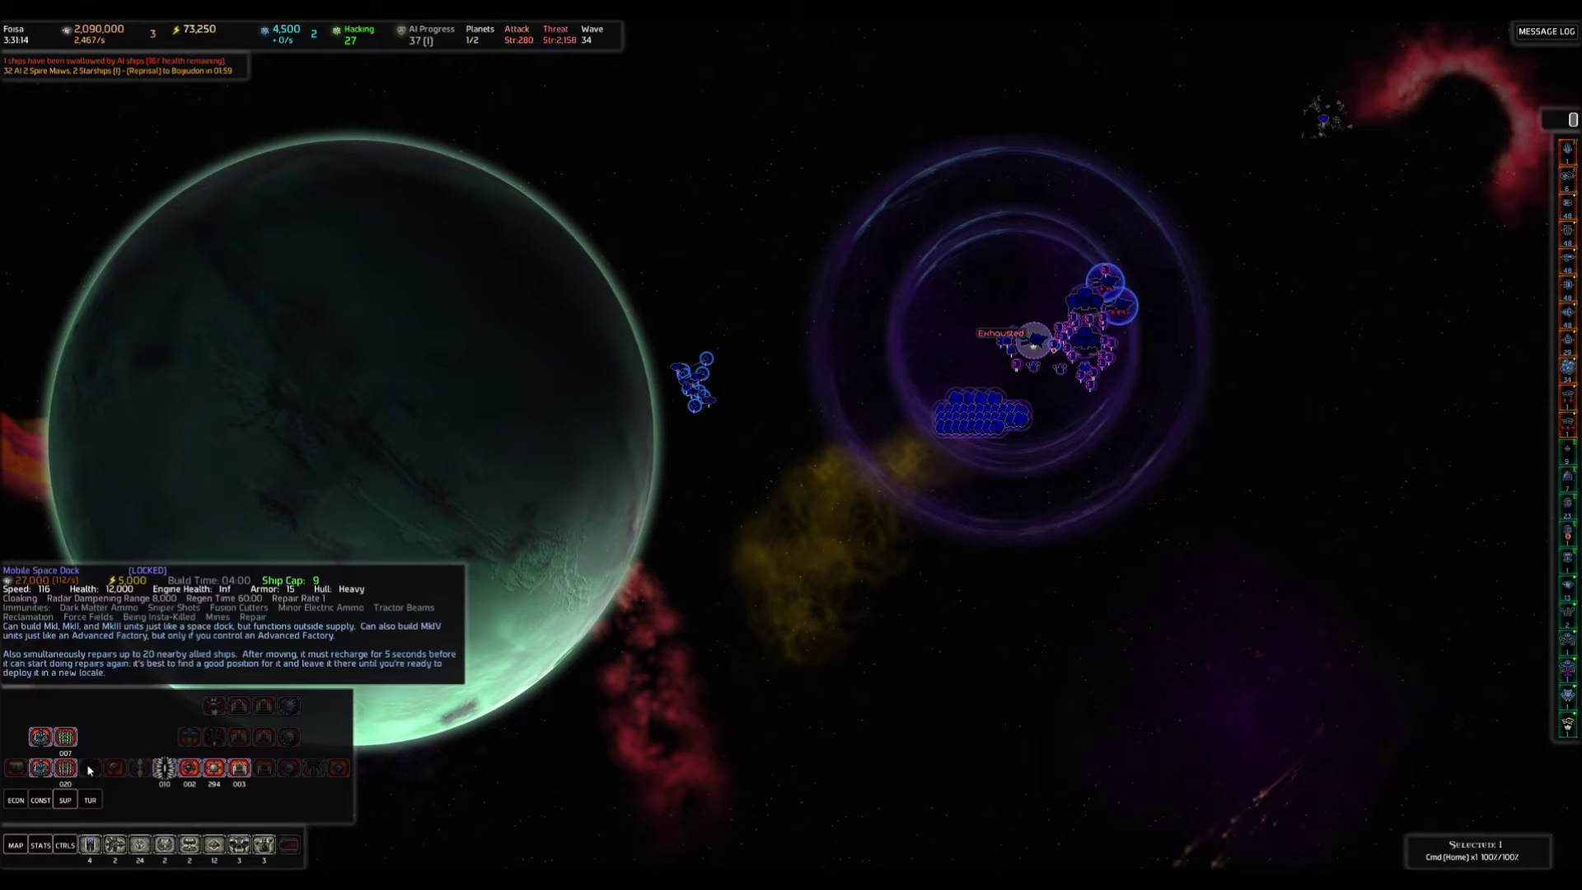
click(66, 768)
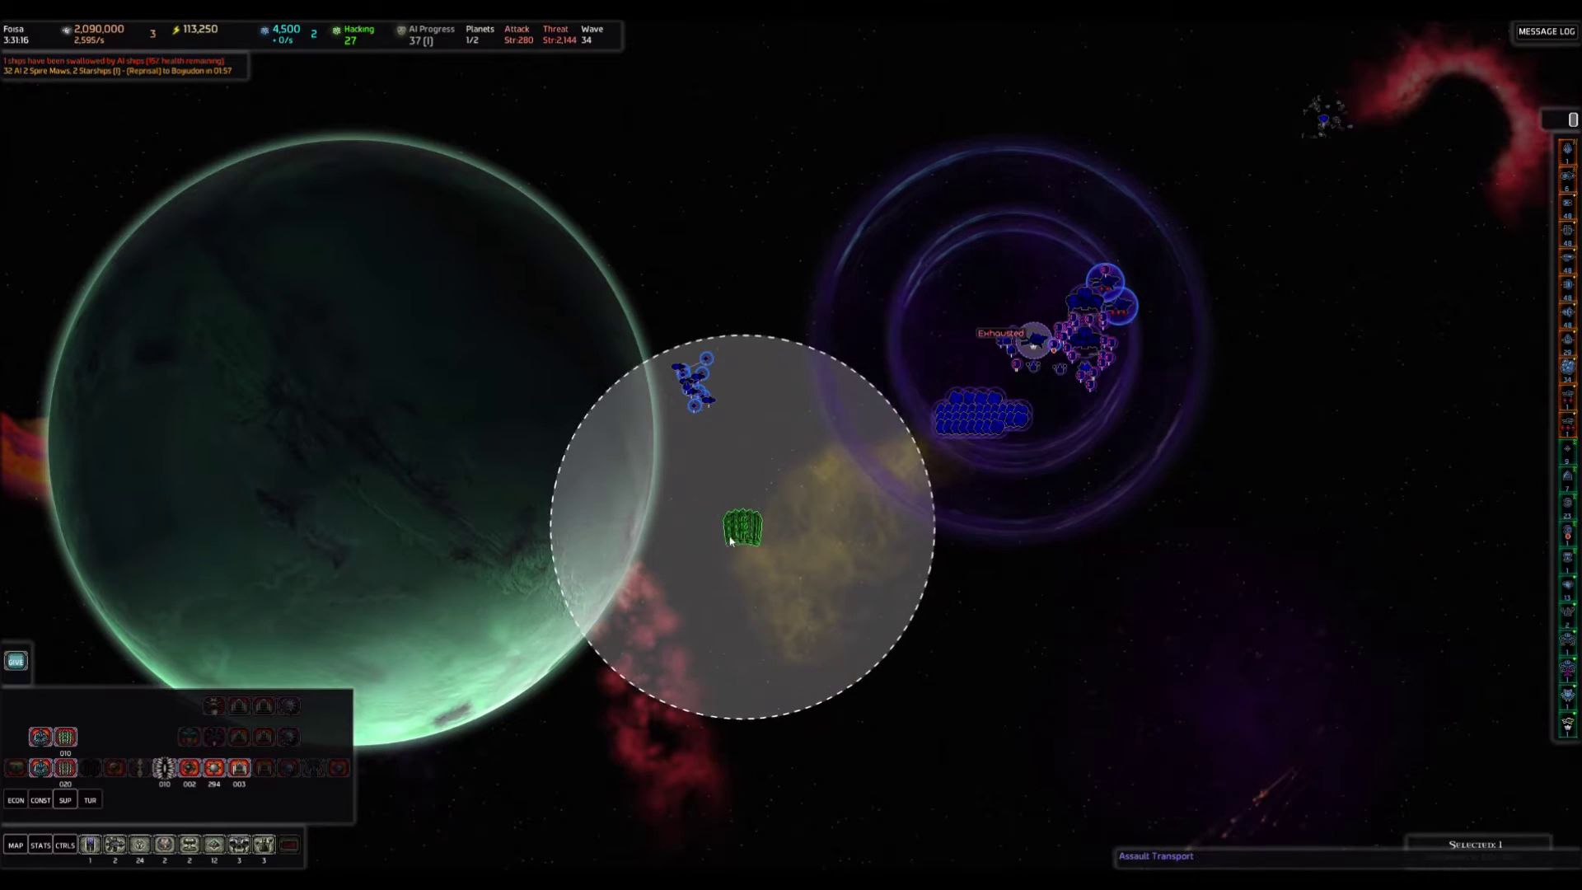
click(742, 531)
right_click(832, 579)
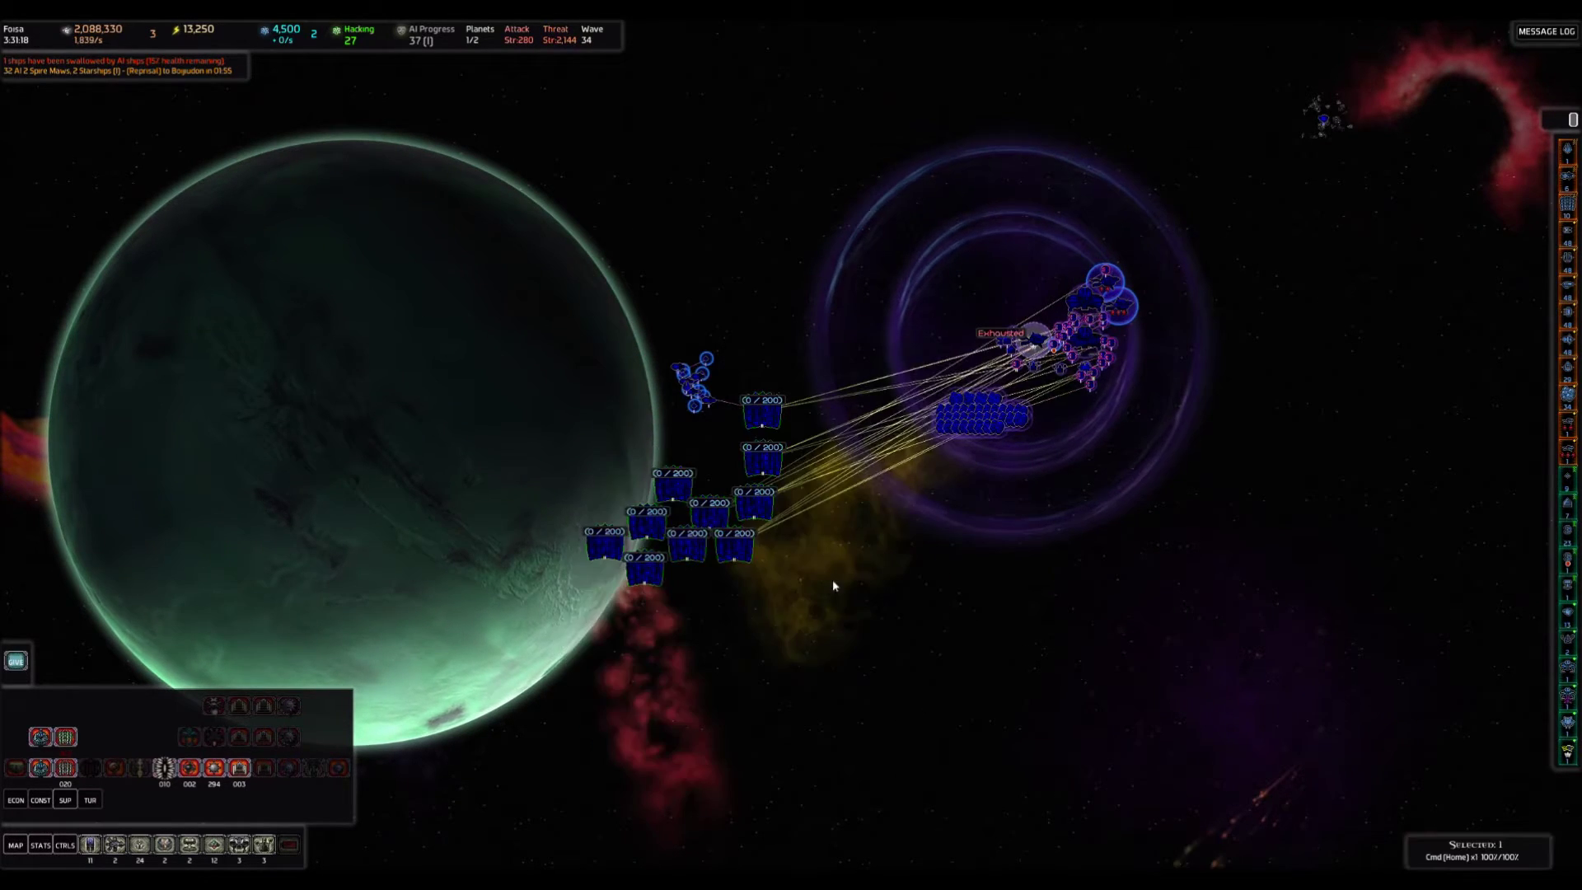
Check on Boguden and Fosa, then bring up the Xilarda system.
key(Tab)
click(1261, 257)
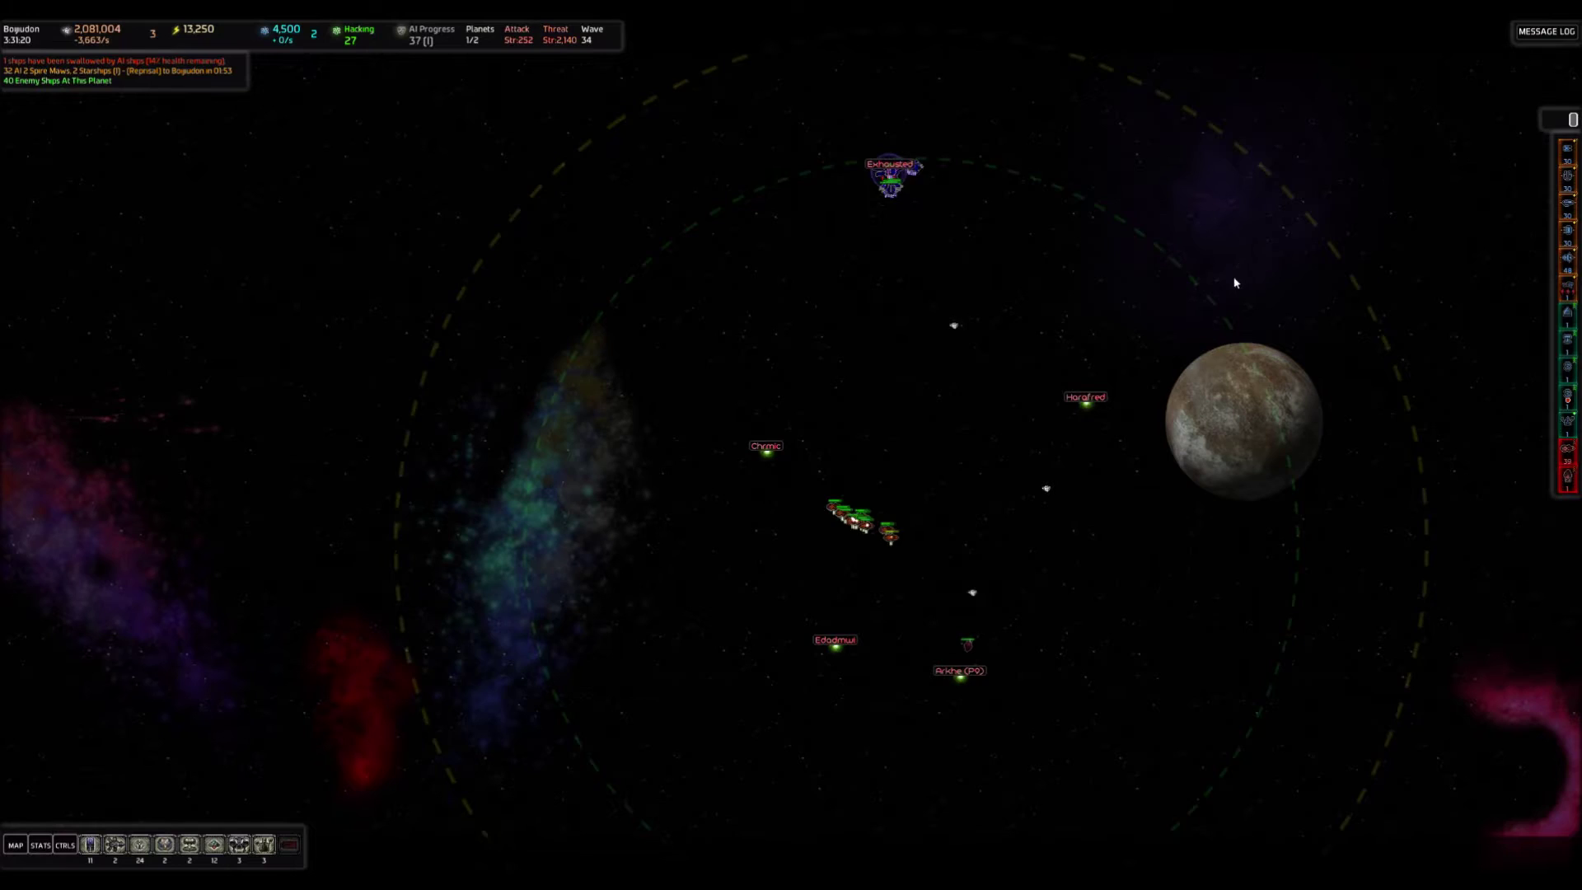
drag(836, 522, 857, 447)
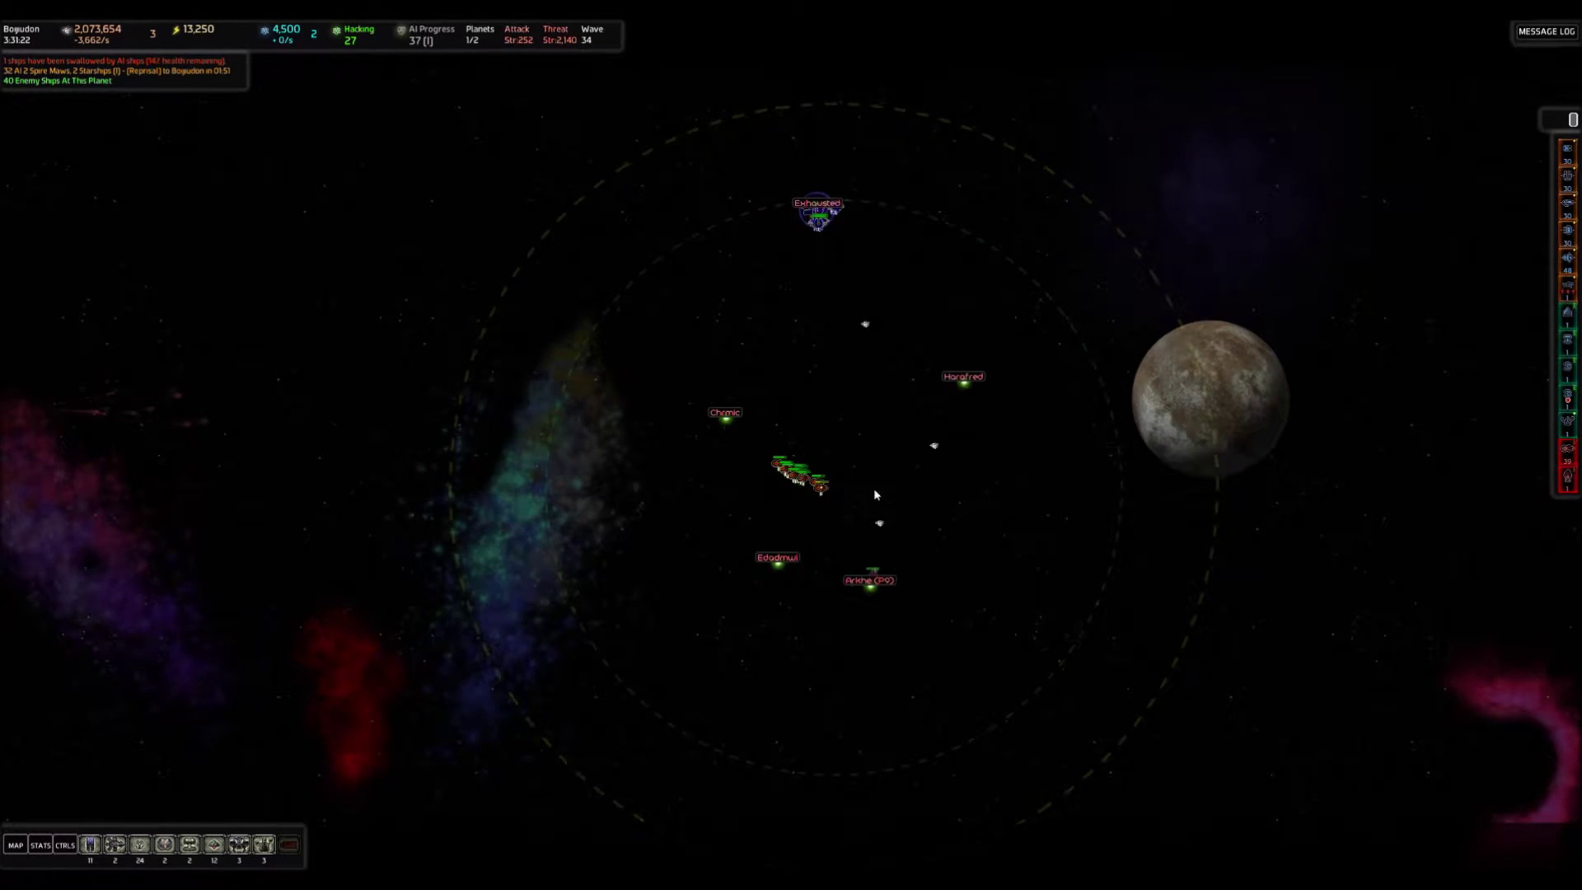
key(Tab)
click(1406, 196)
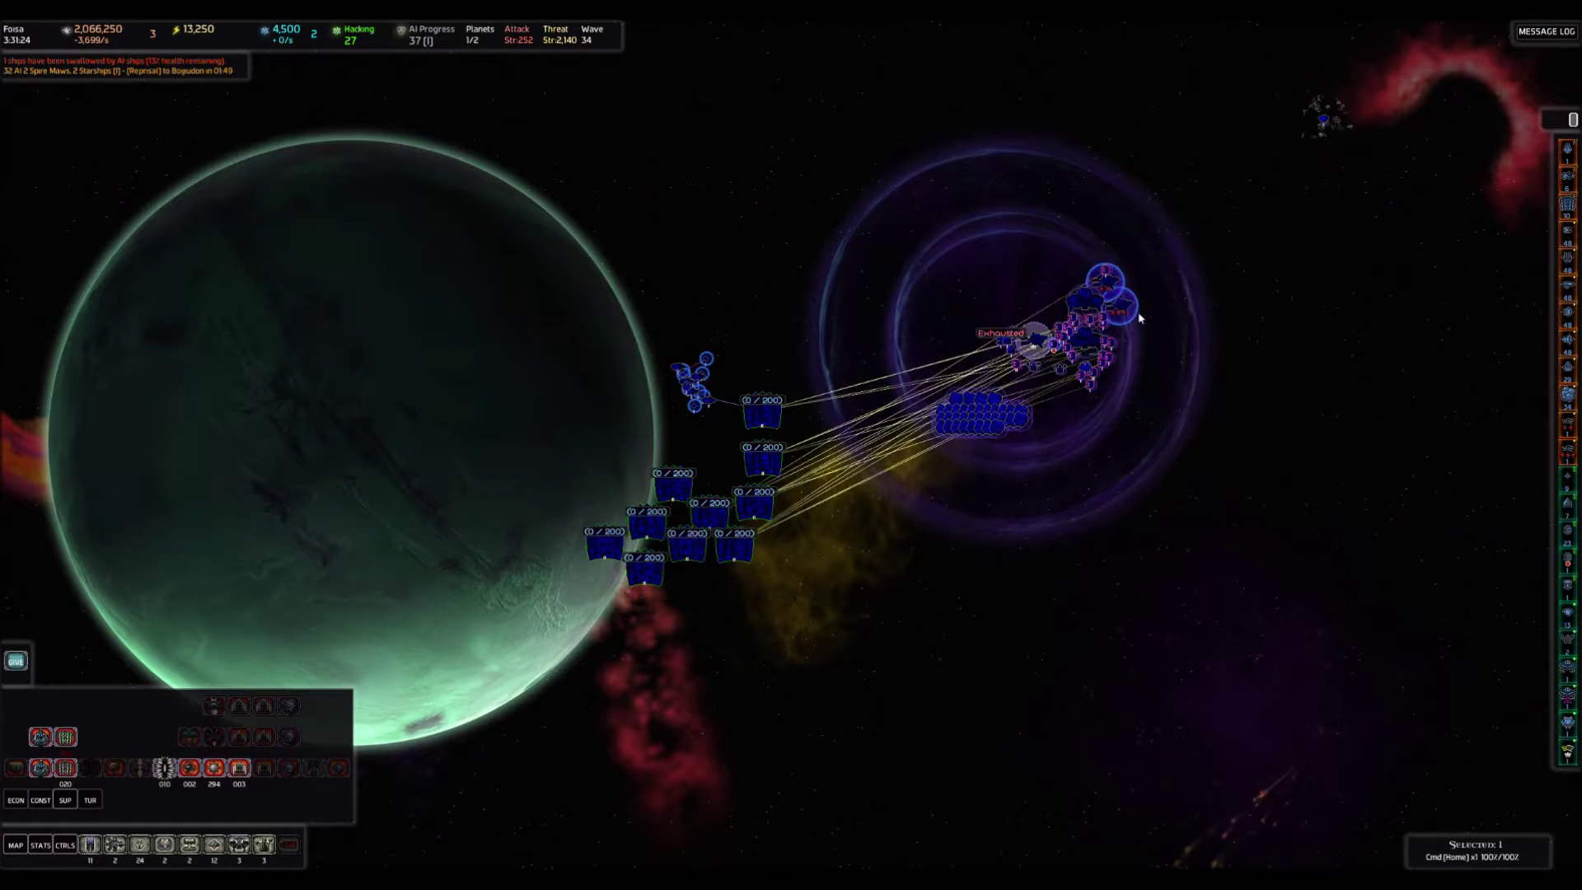
scroll(1139, 318, down, 4)
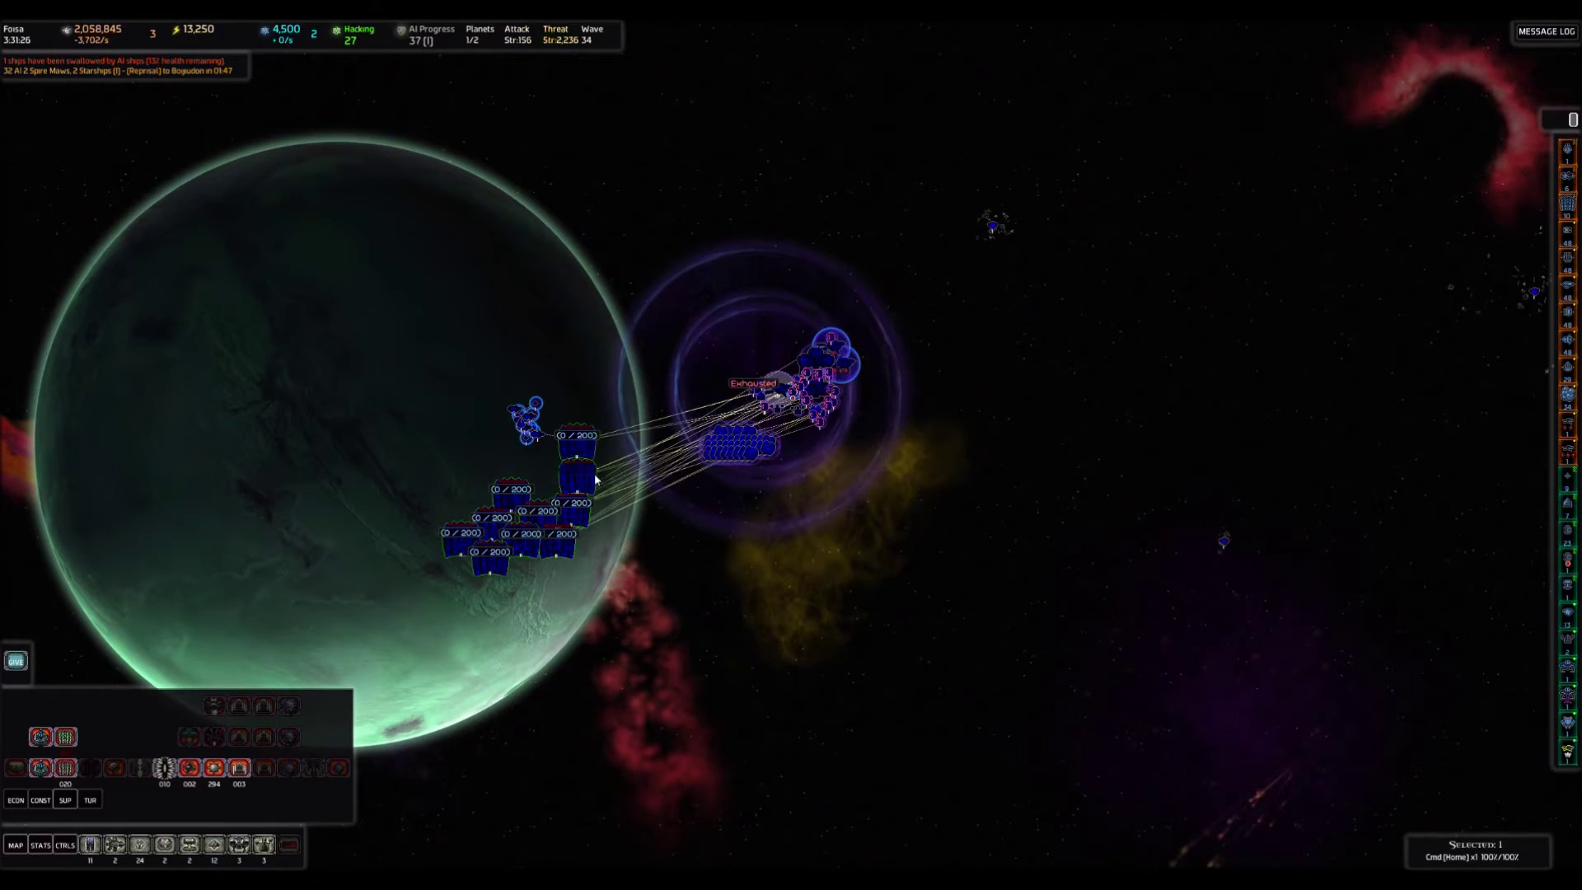
key(Tab)
click(783, 216)
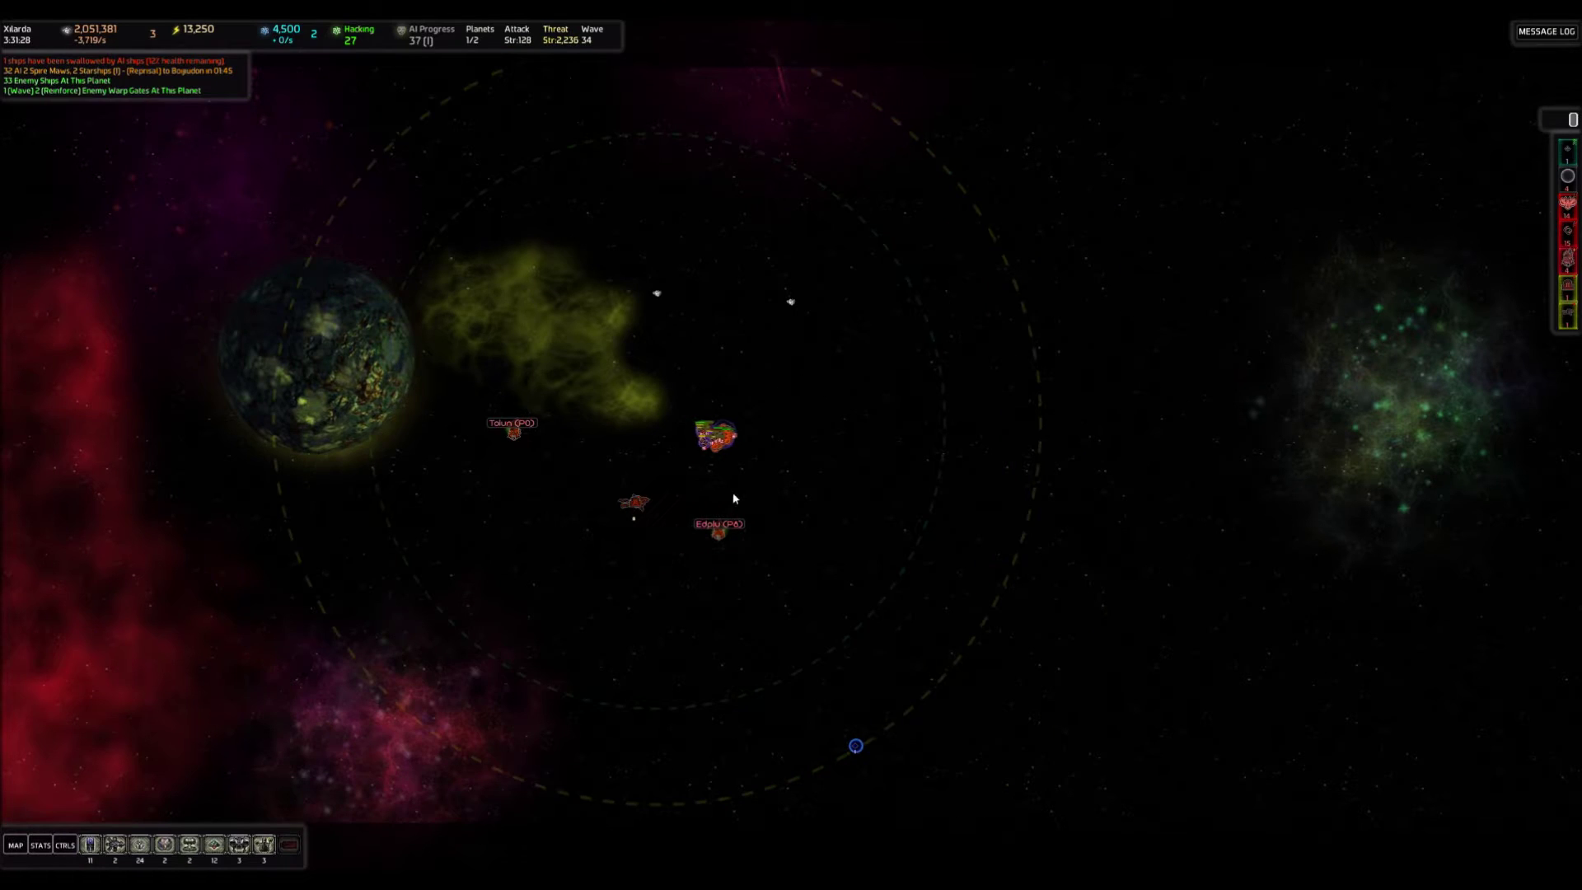
scroll(695, 495, up, 4)
Move a group of Xilarda ships through the Edplu wormhole and select them on arrival.
drag(478, 370, 816, 554)
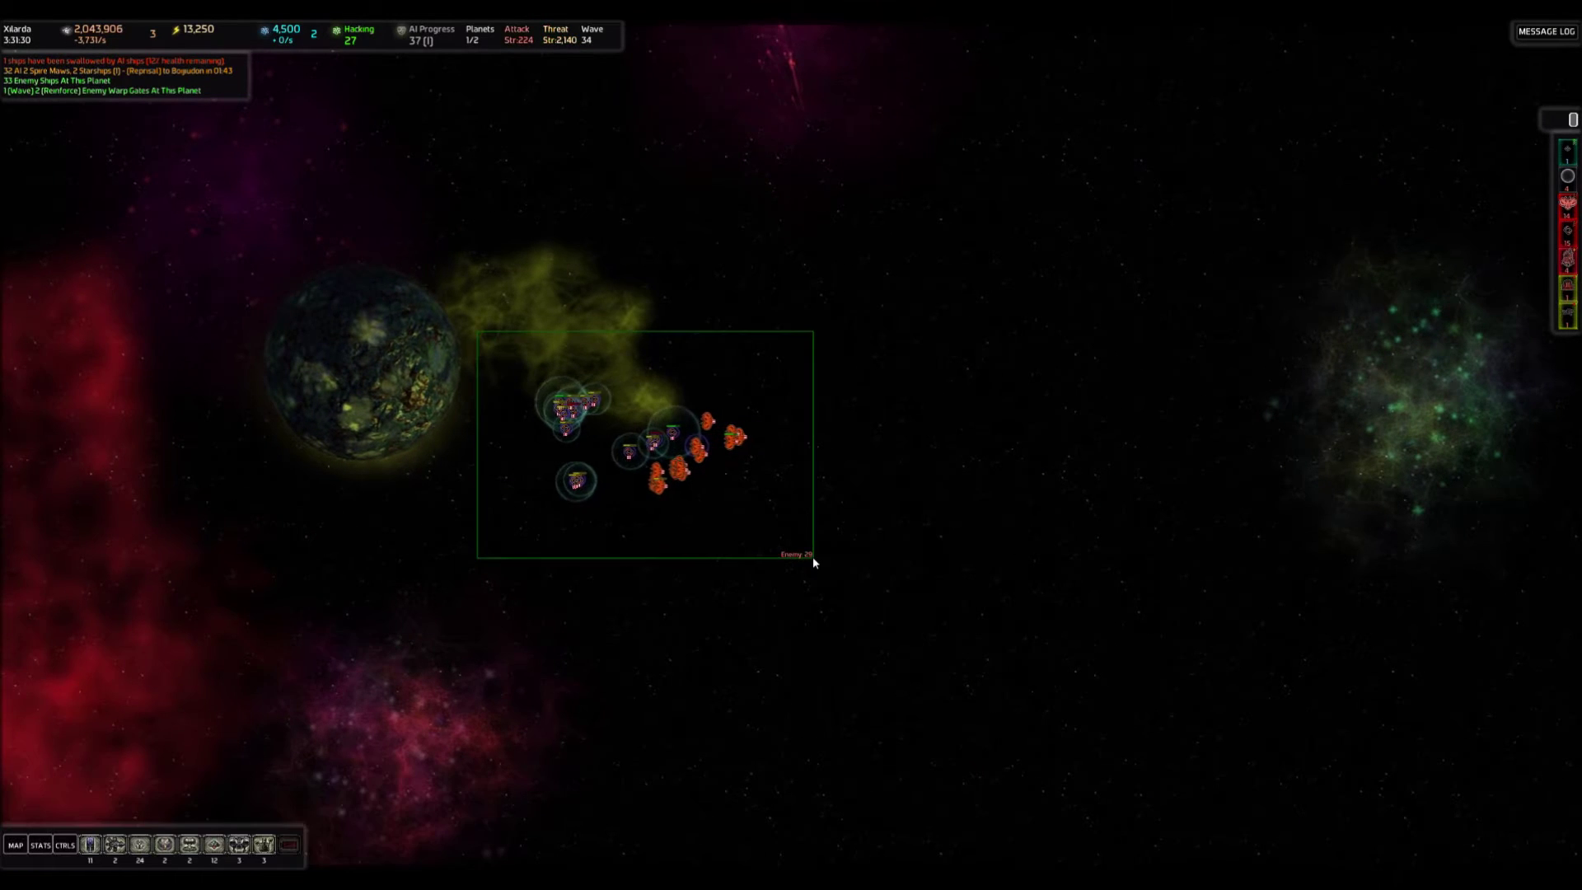
scroll(665, 531, down, 3)
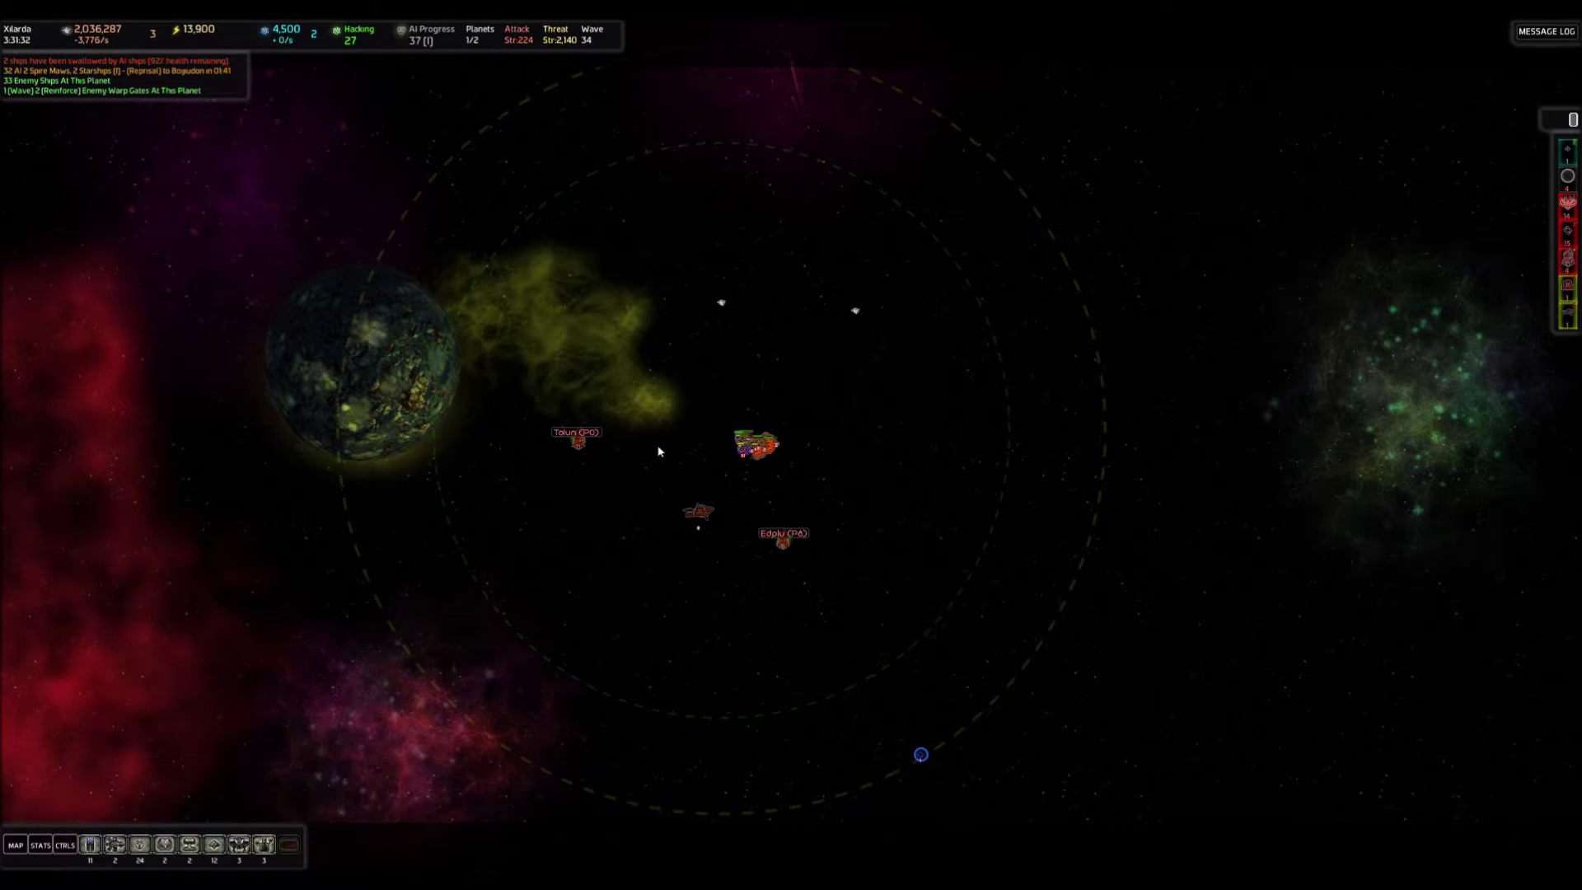
mouse_move(576, 438)
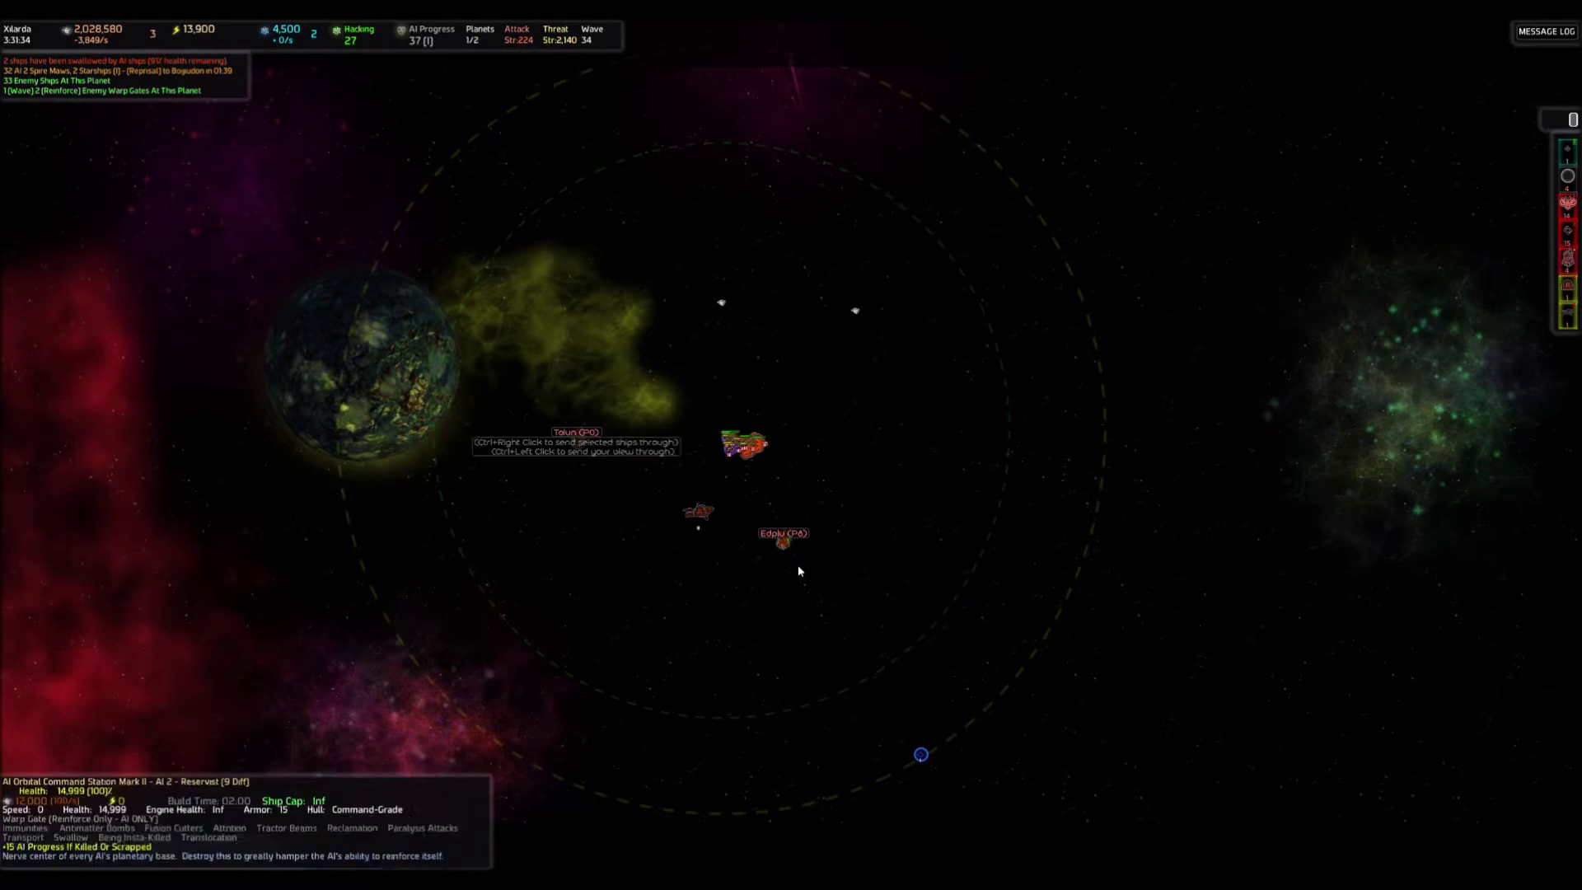
double_click(782, 538)
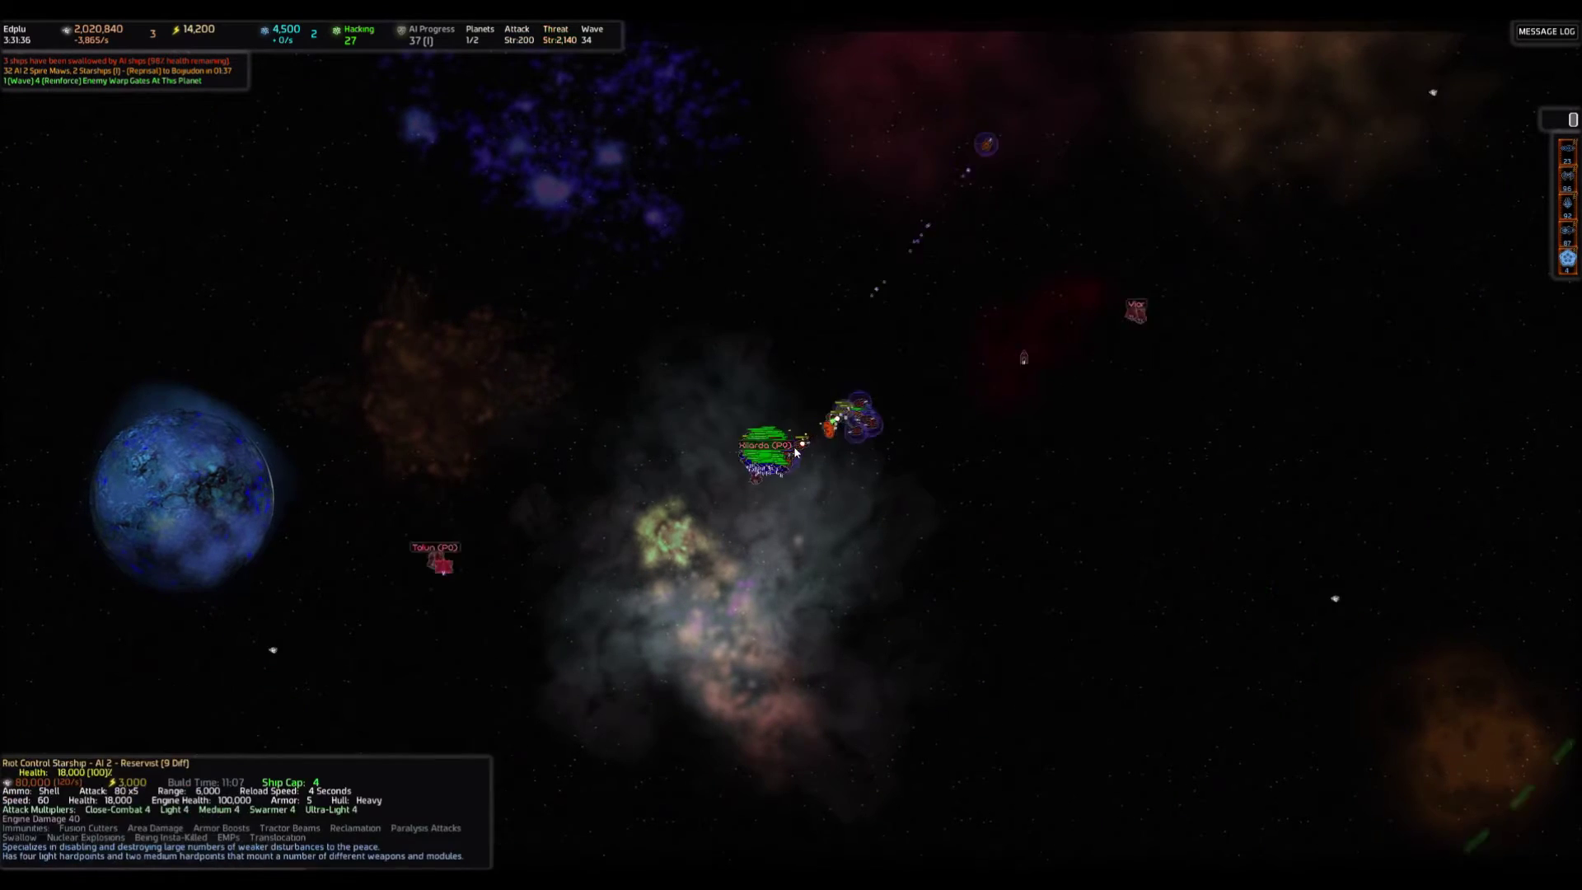
drag(742, 370, 873, 432)
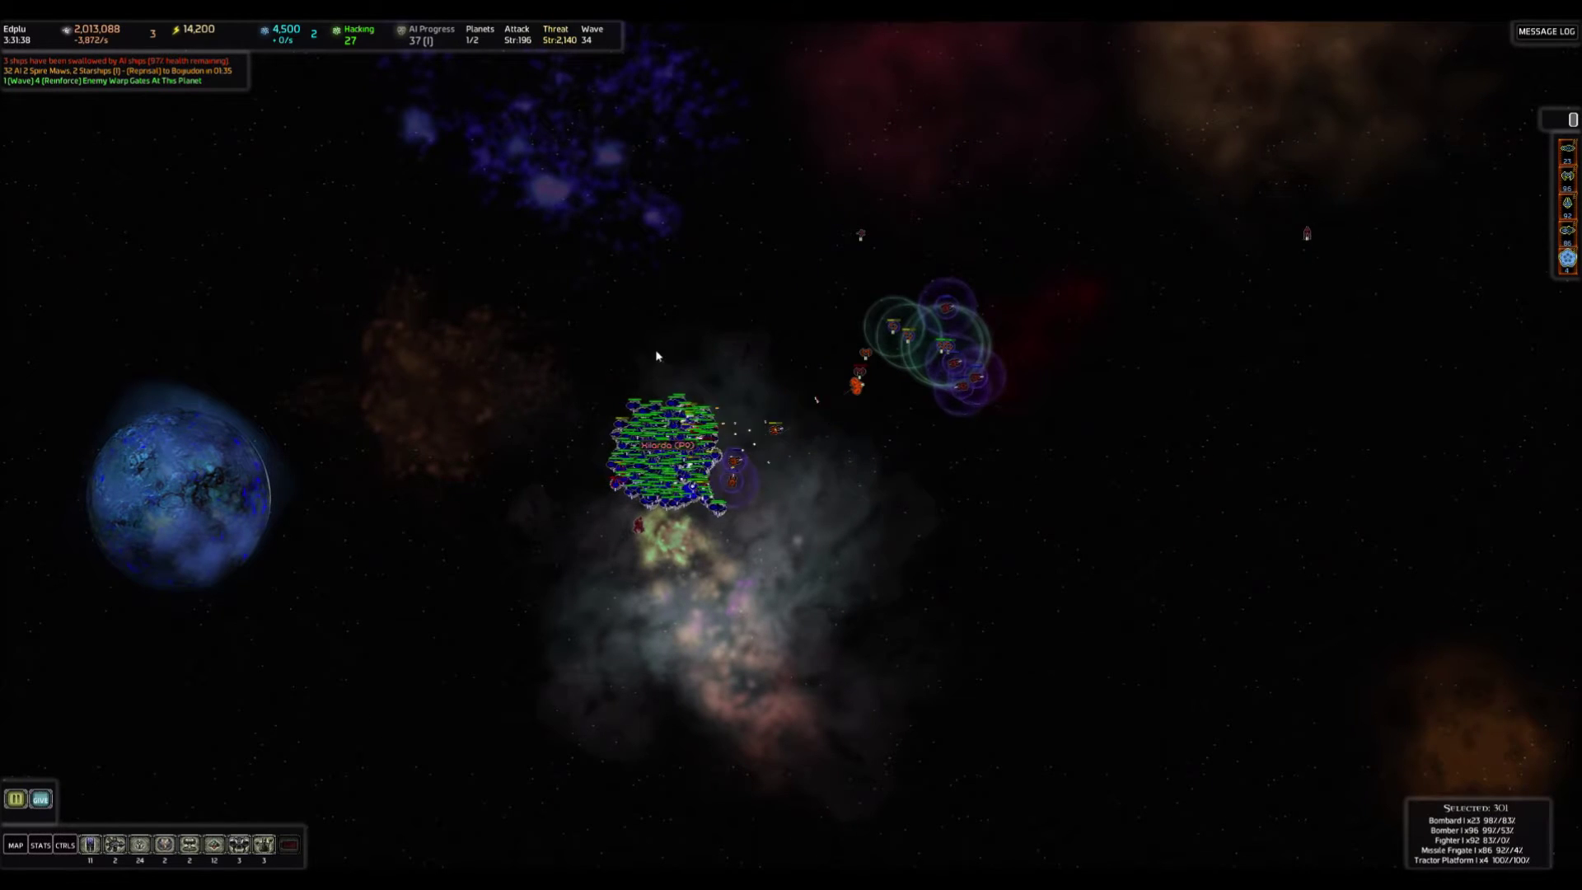
scroll(890, 426, down, 2)
scroll(865, 427, up, 2)
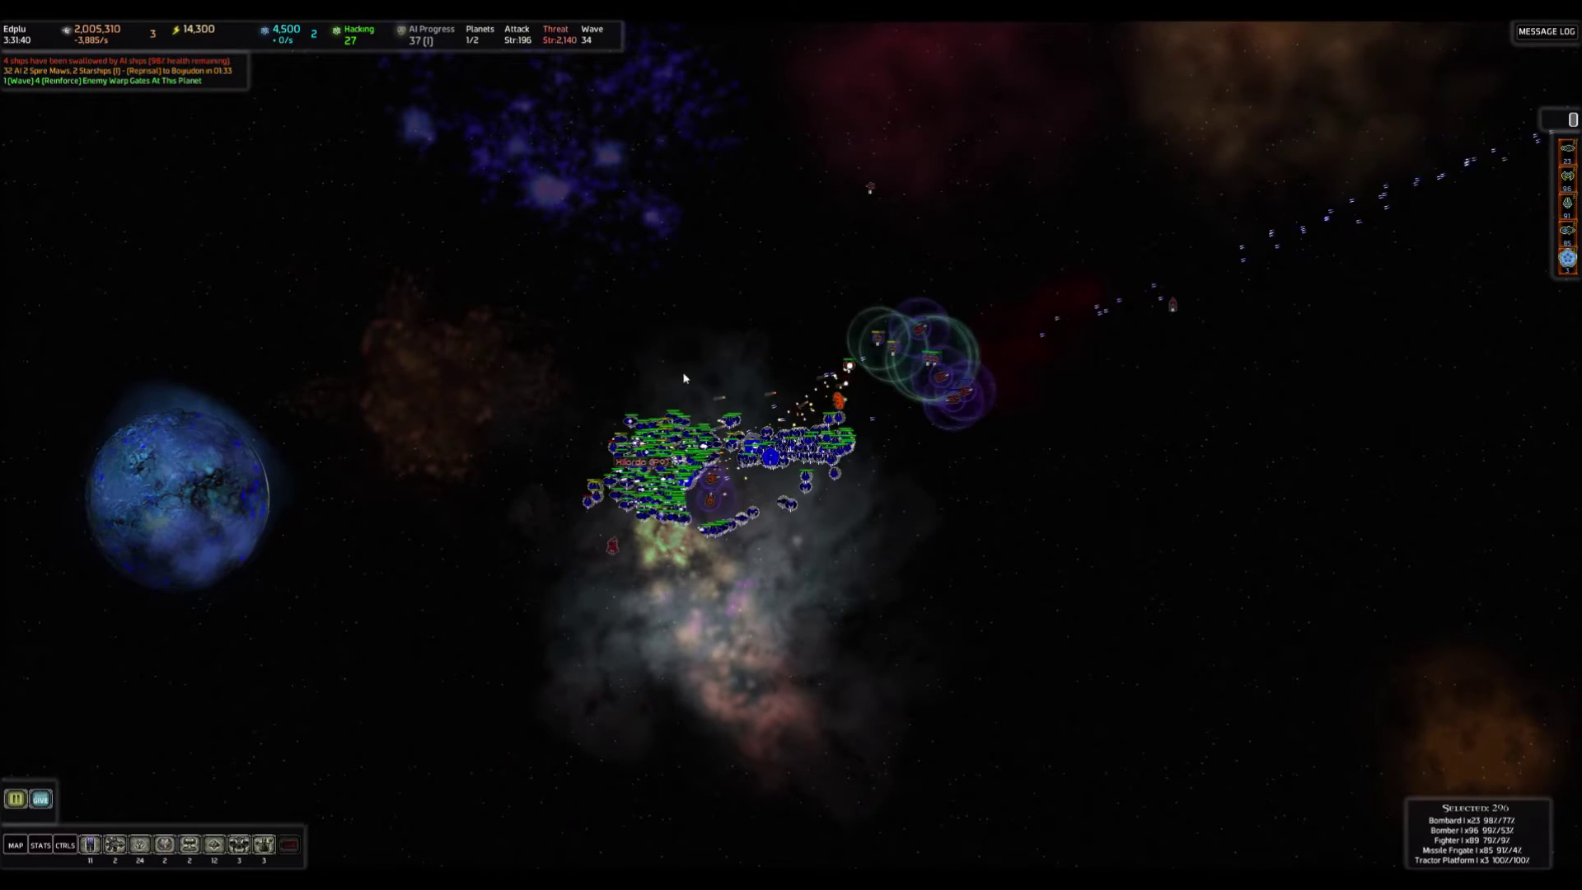
Box-select the Edplu fleet, check Xilarda's wormhole guard post, then return to Edplu.
drag(426, 288, 550, 396)
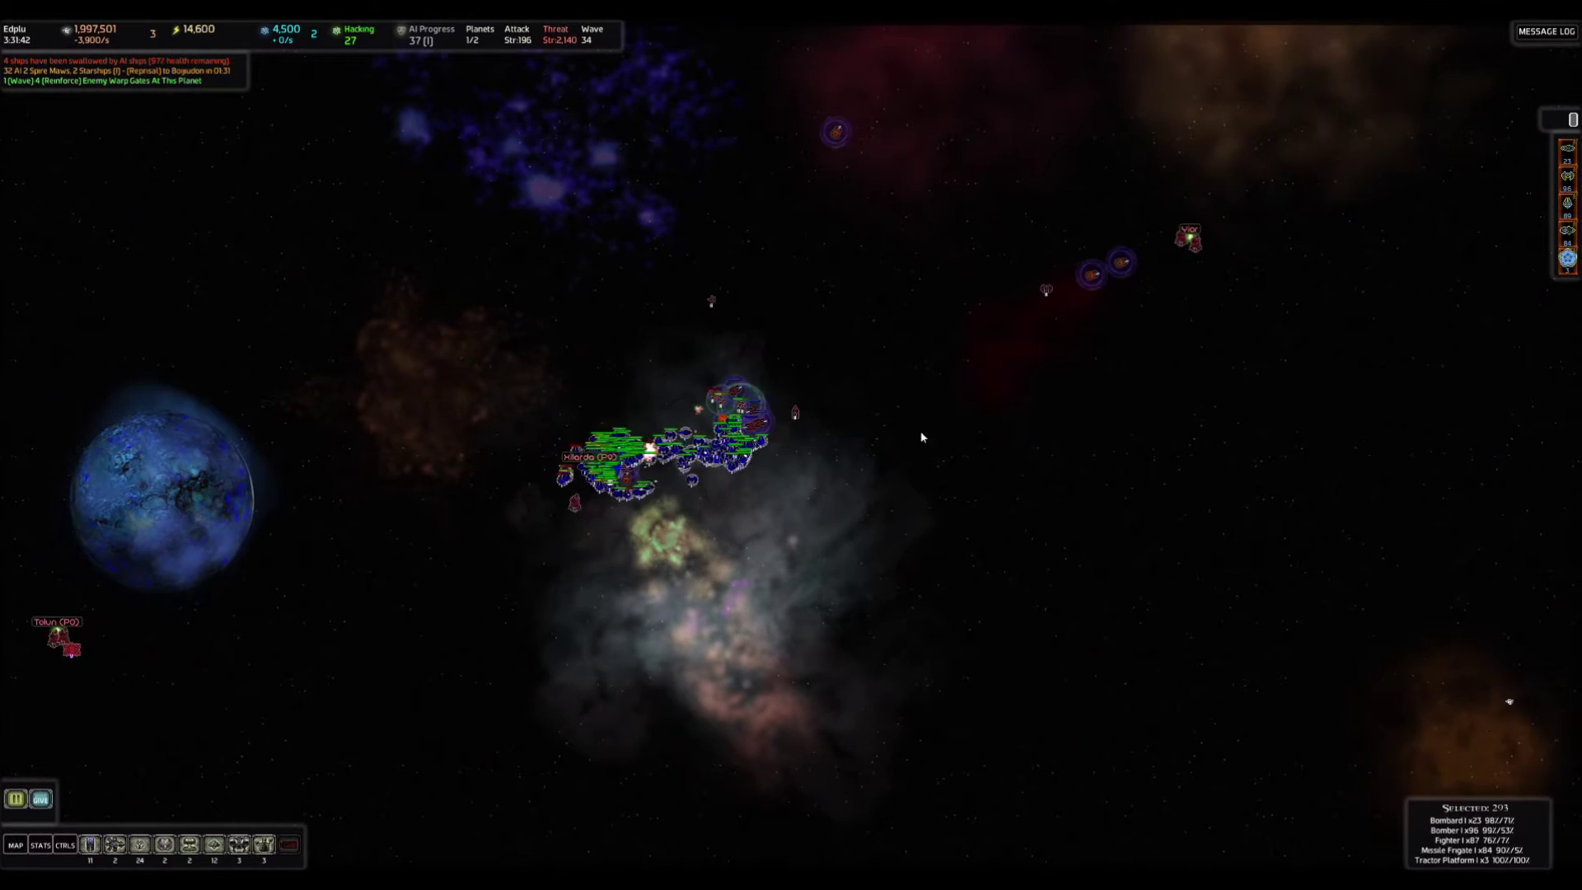
scroll(742, 470, up, 2)
drag(318, 302, 573, 504)
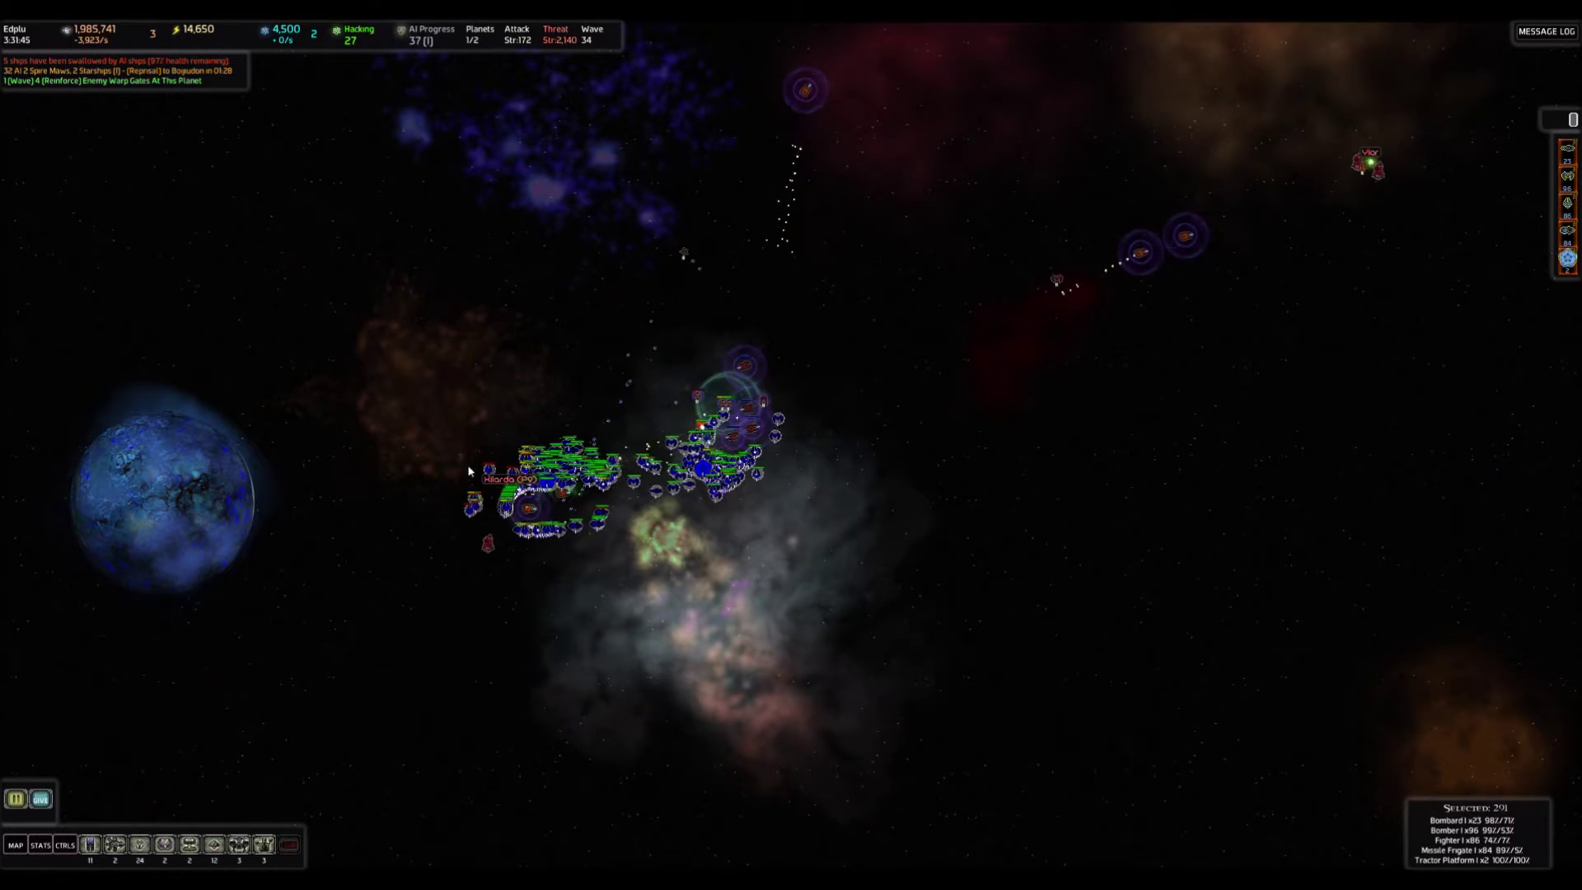
key(Tab)
double_click(789, 445)
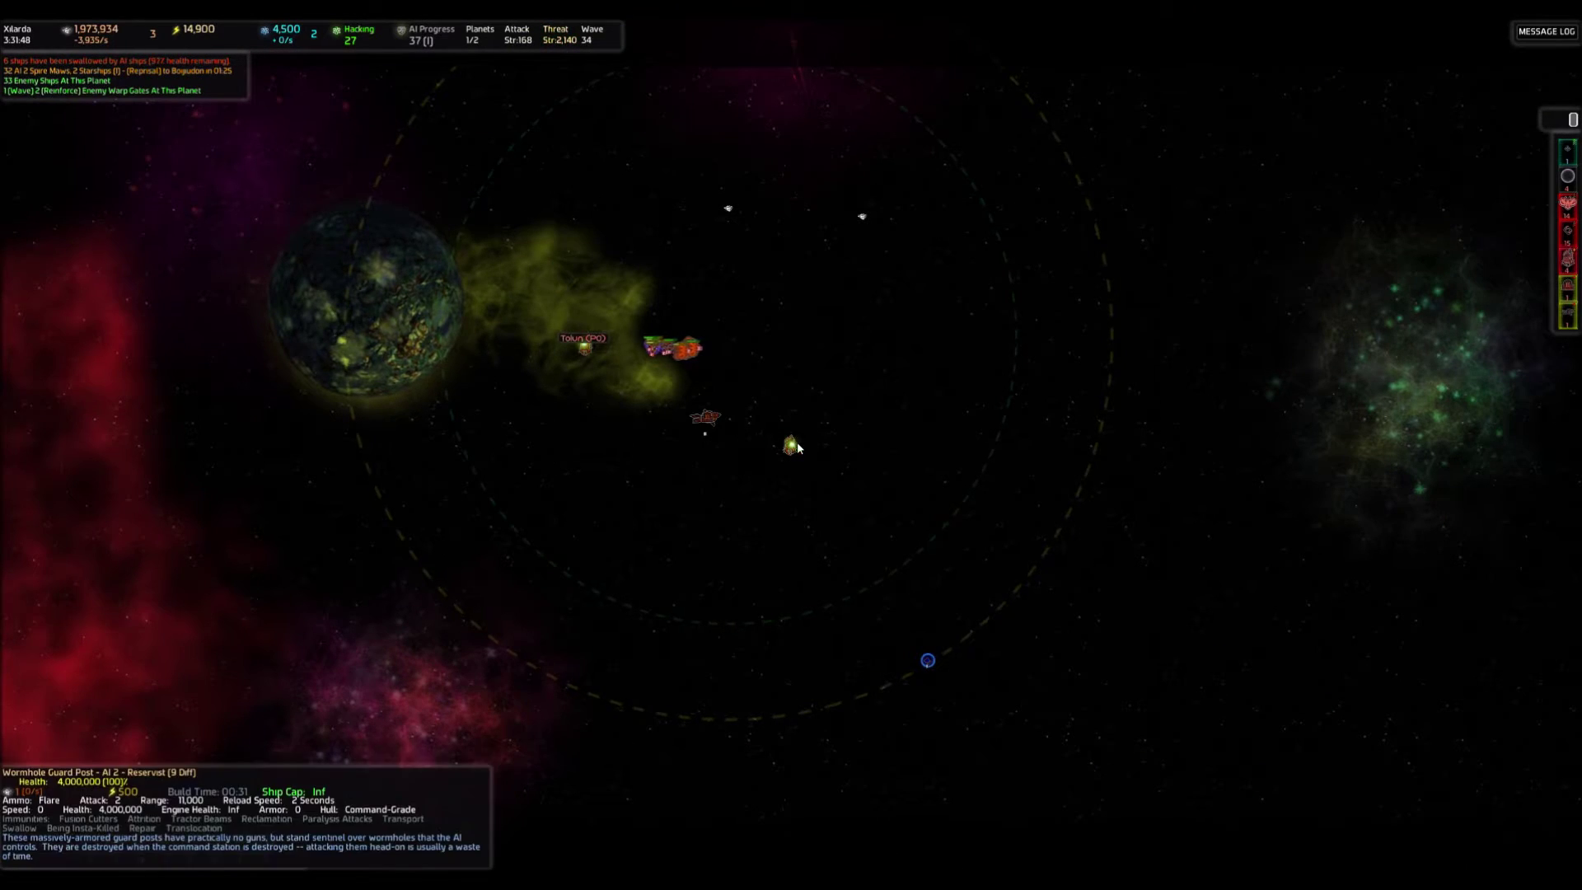
double_click(797, 447)
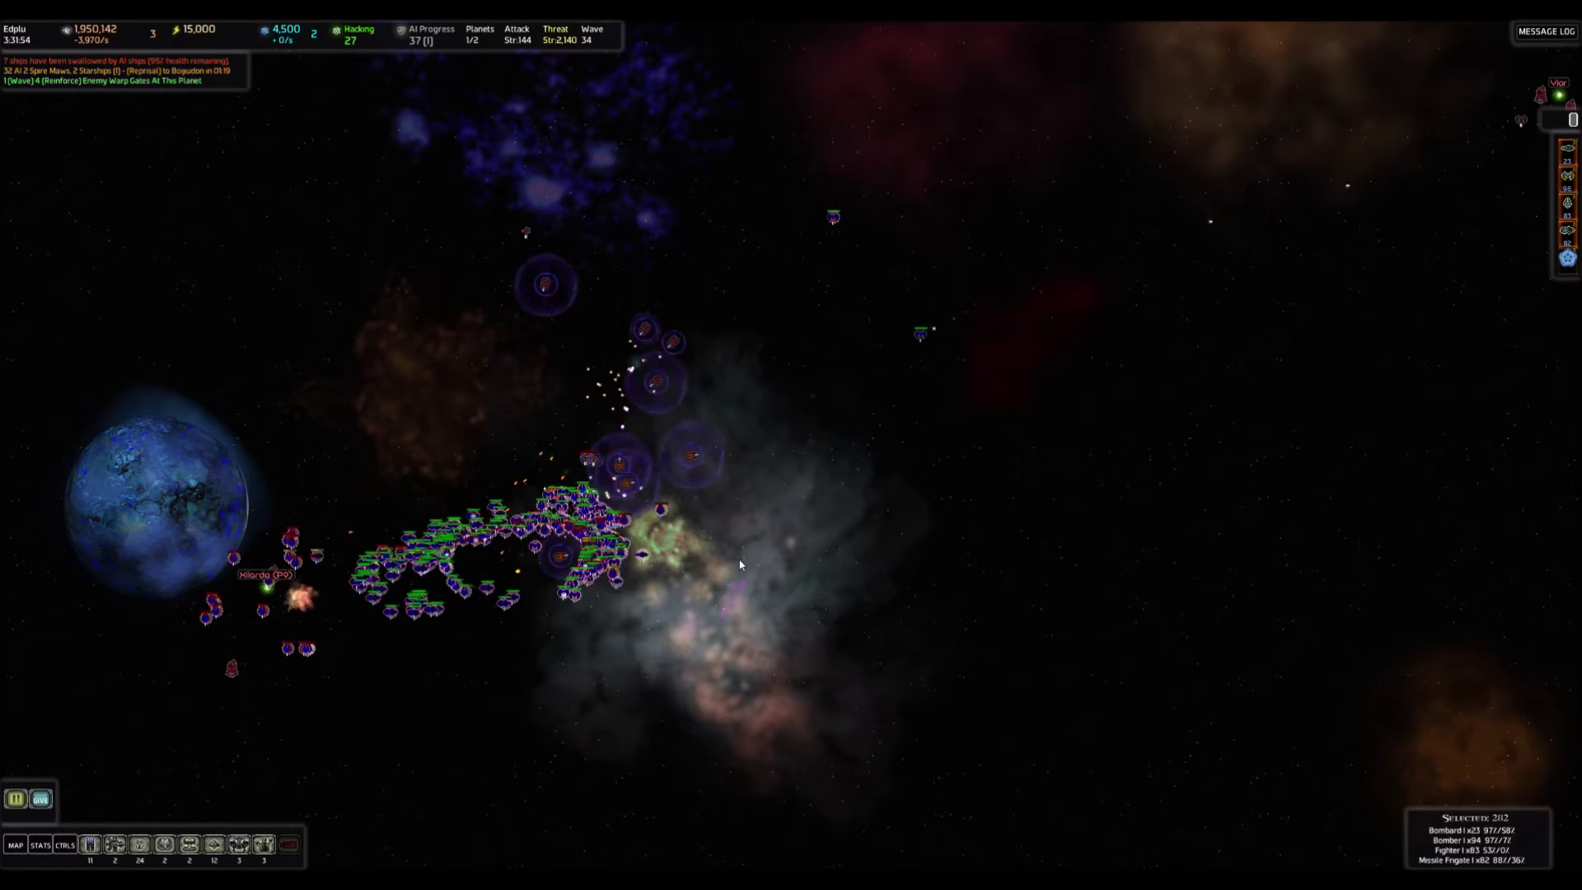
scroll(750, 547, down, 5)
scroll(751, 546, down, 5)
Look over the home system Posa, then bring the galaxy map back up.
key(Tab)
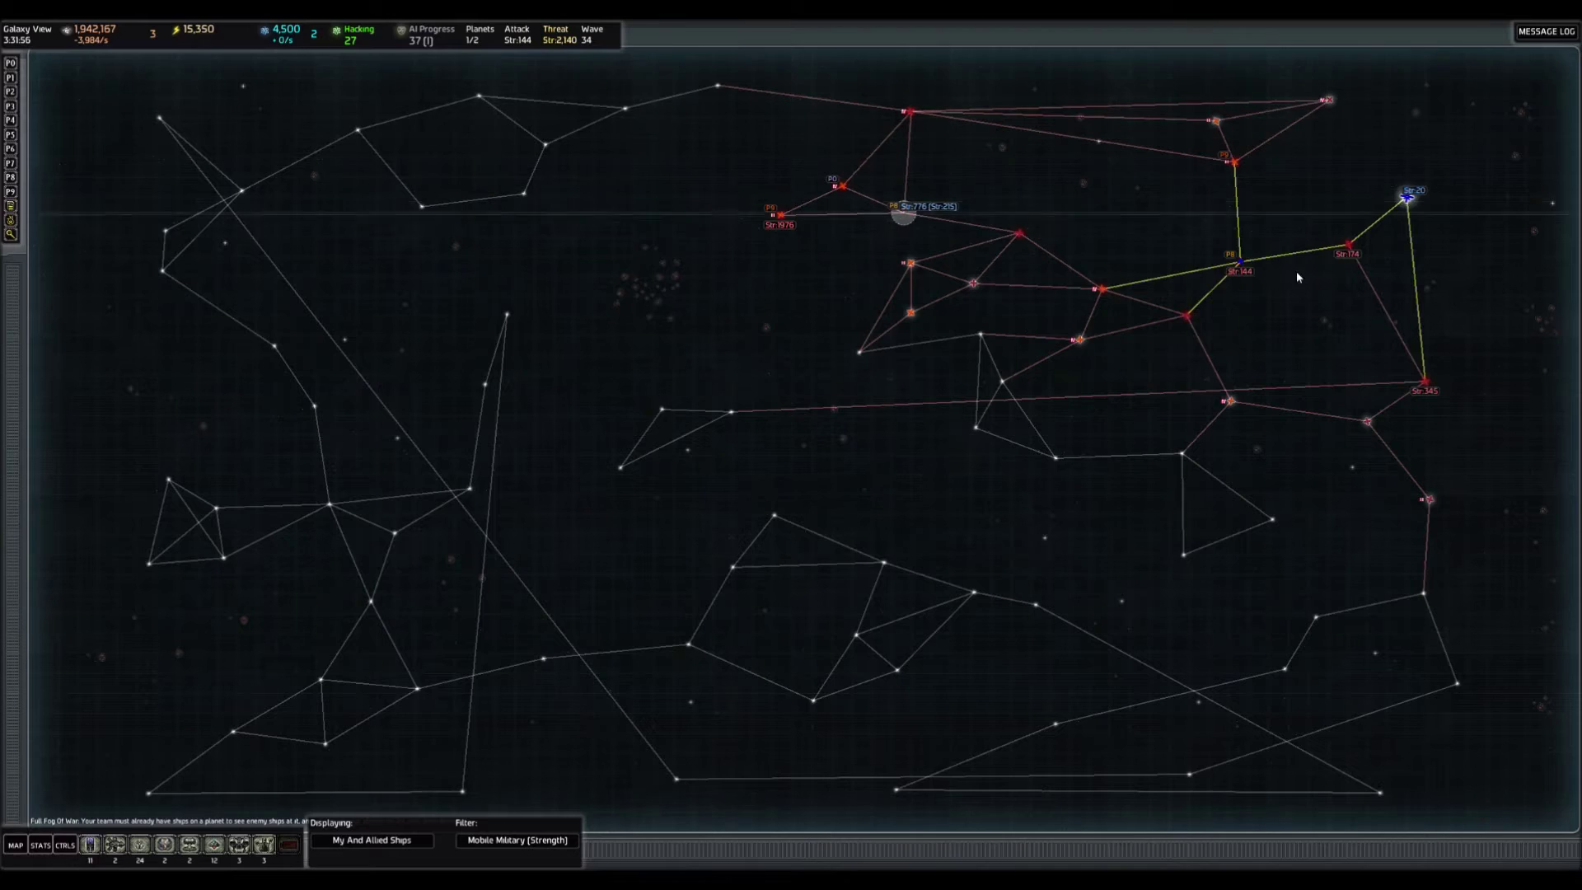
key(Tab)
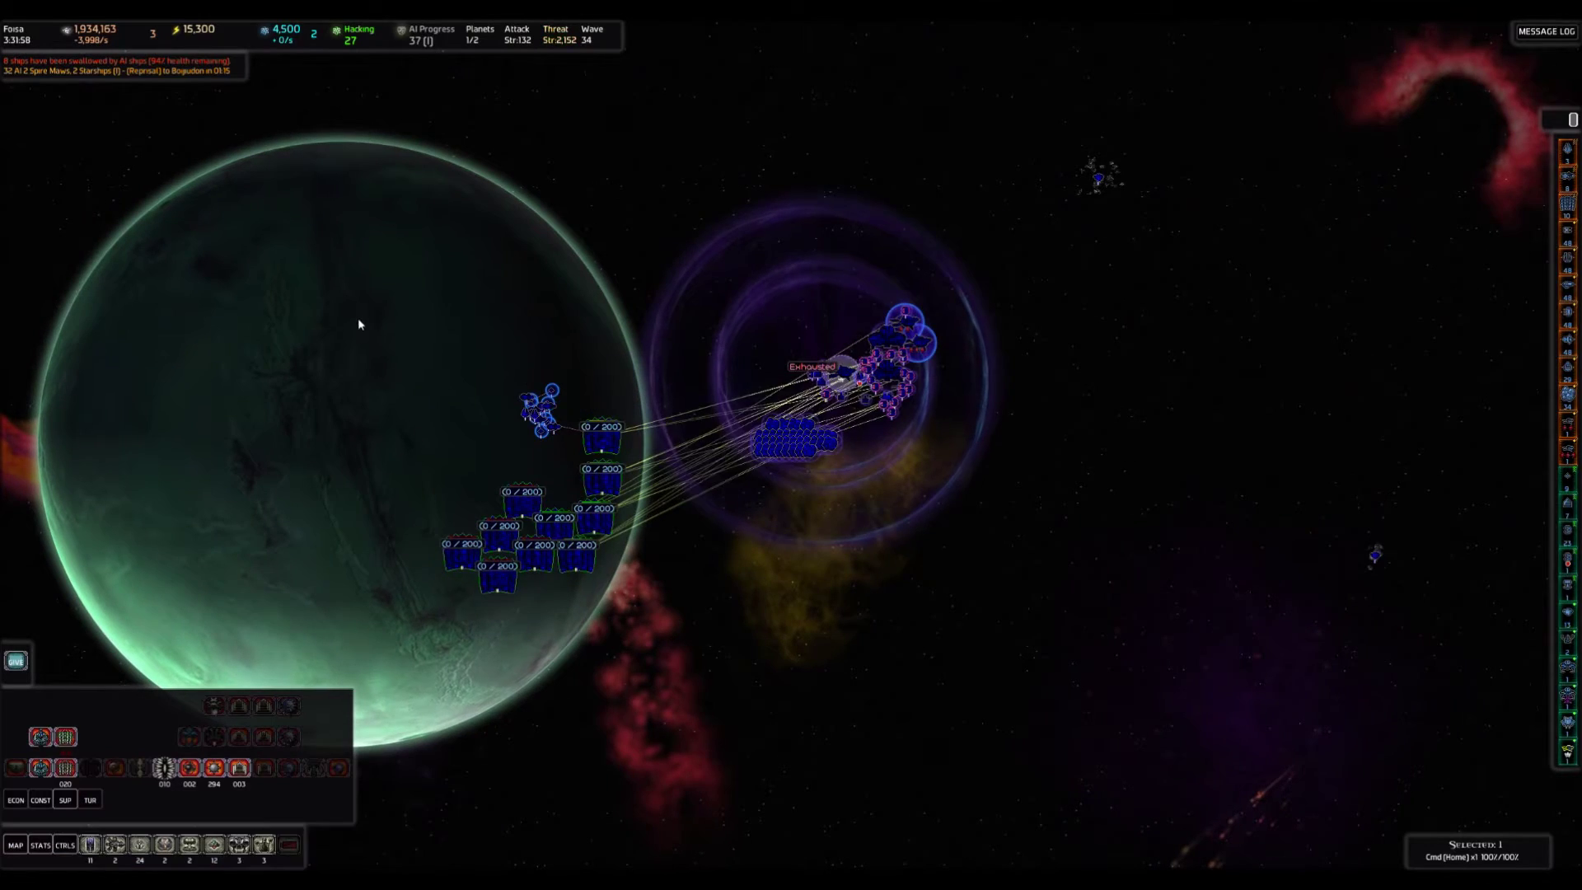
scroll(590, 488, up, 3)
scroll(590, 488, up, 3)
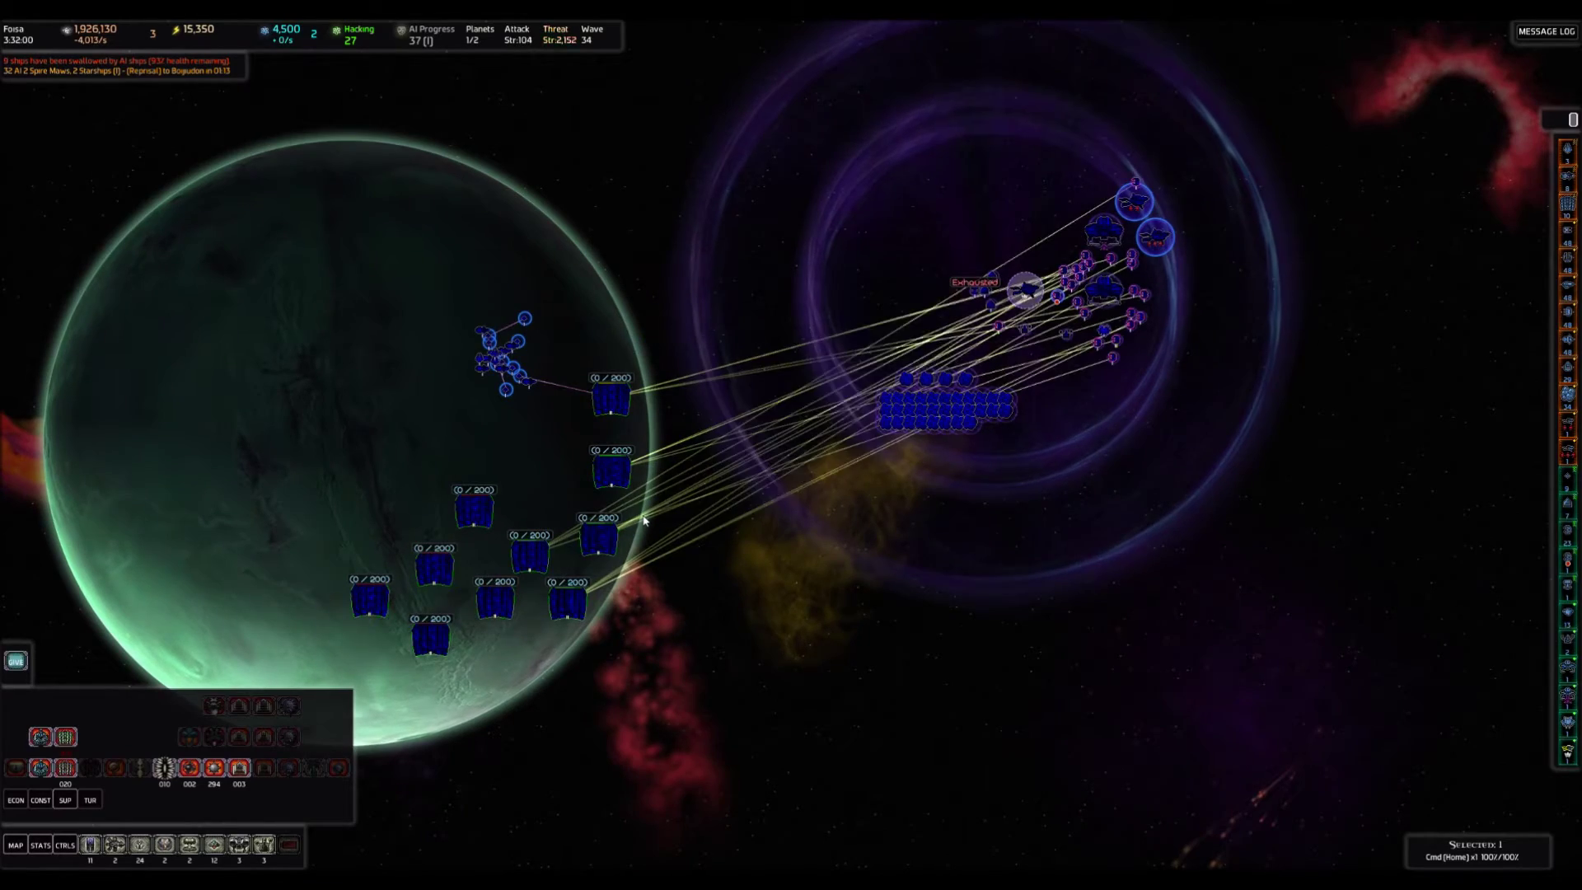
scroll(618, 497, up, 3)
scroll(618, 498, up, 2)
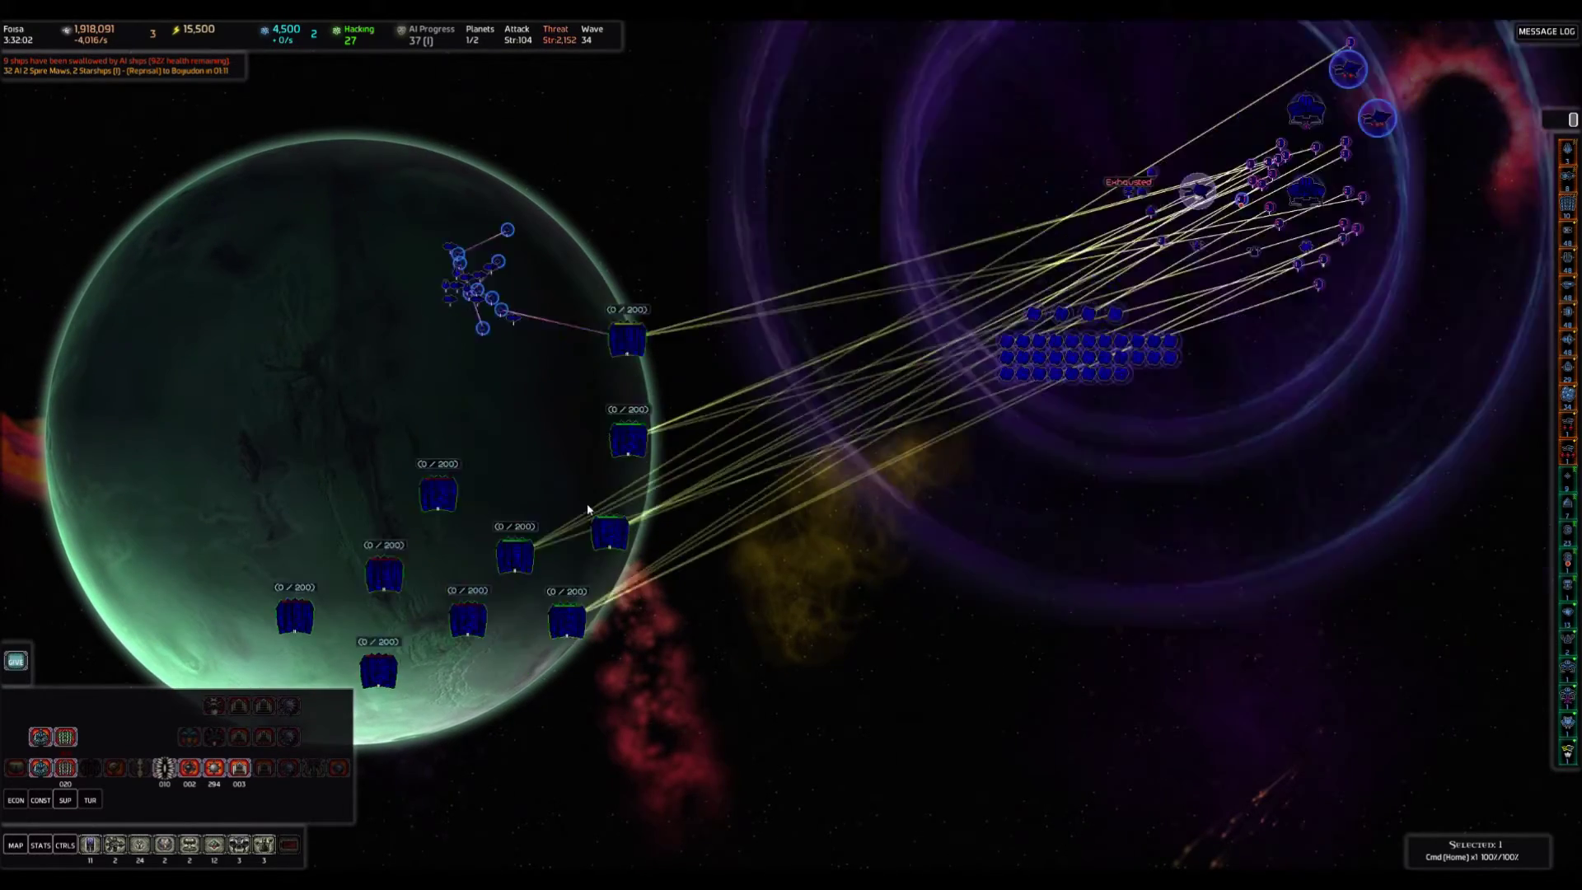
scroll(589, 509, down, 3)
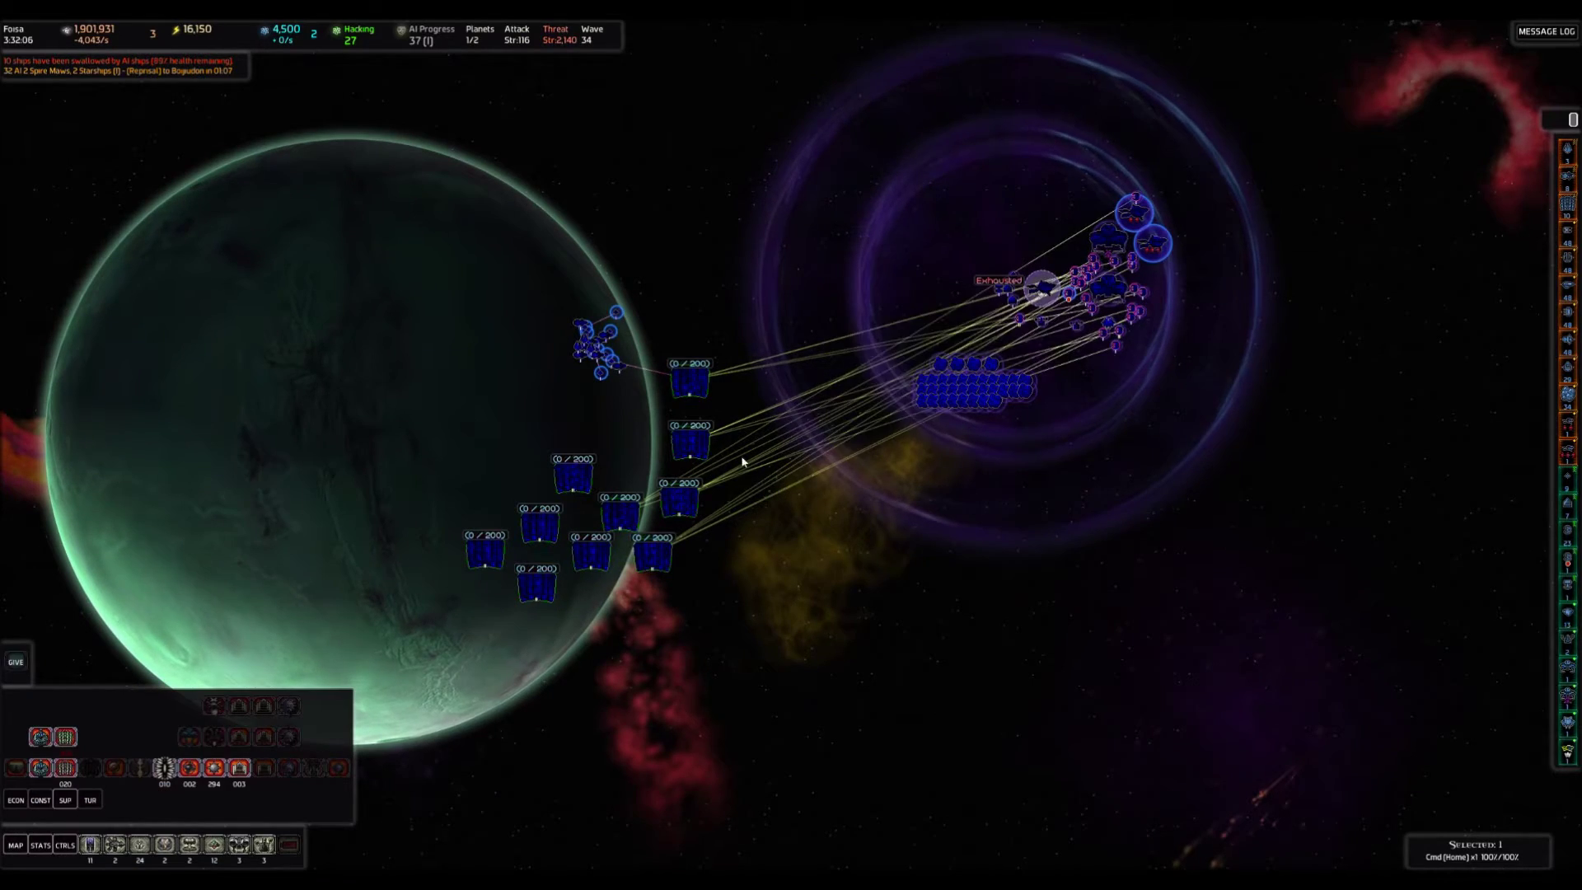
key(Tab)
Enter Edplu, pan across the battle, and move the selected ships forward.
click(778, 316)
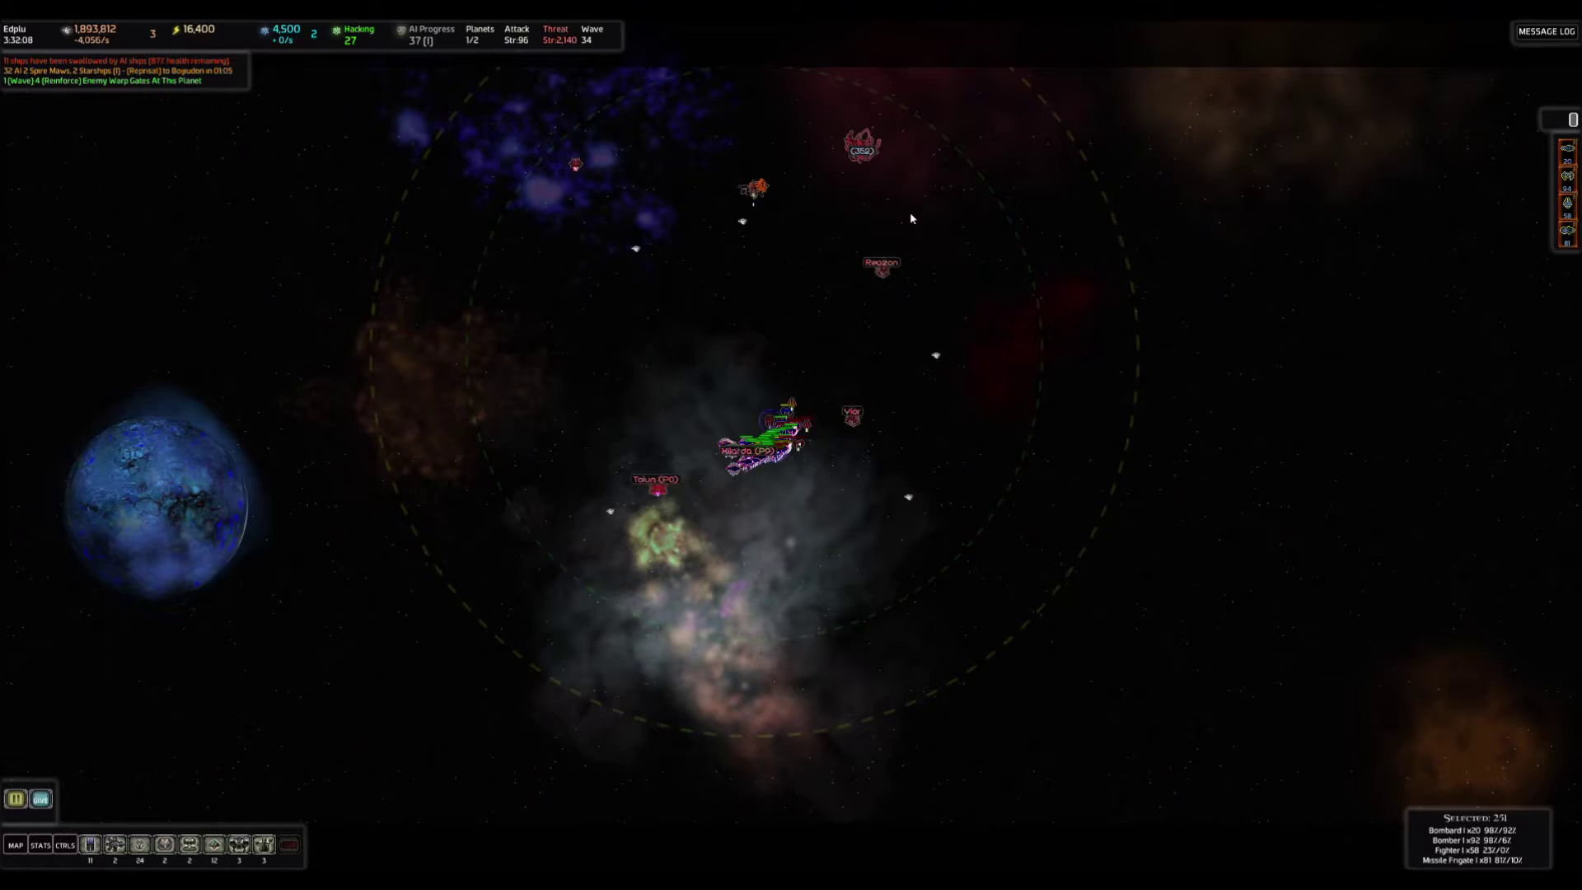
scroll(654, 262, up, 2)
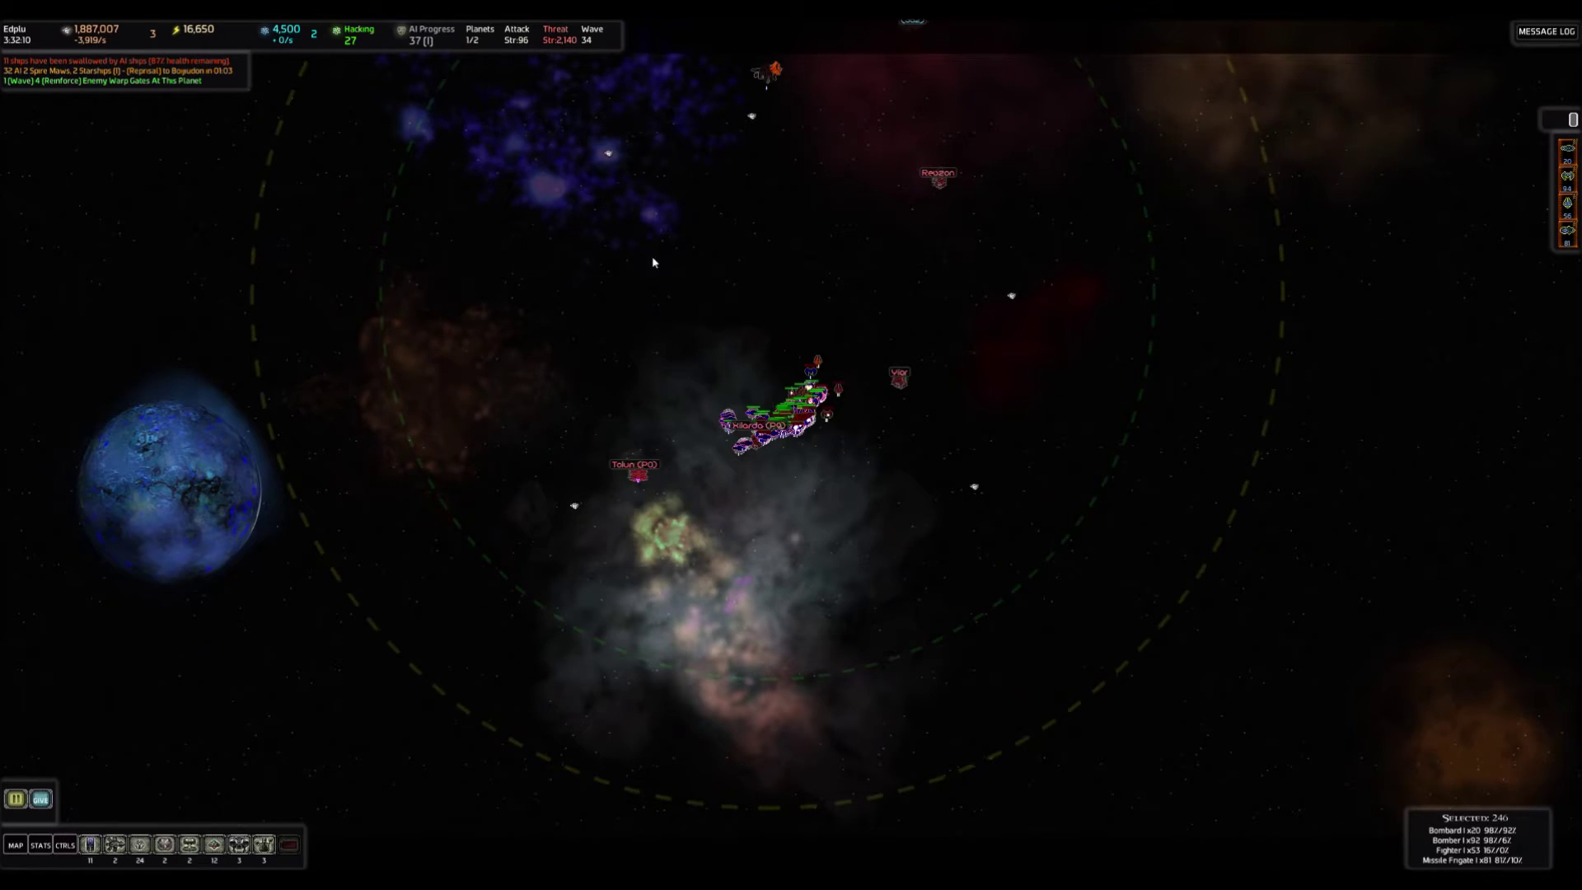
scroll(832, 442, up, 3)
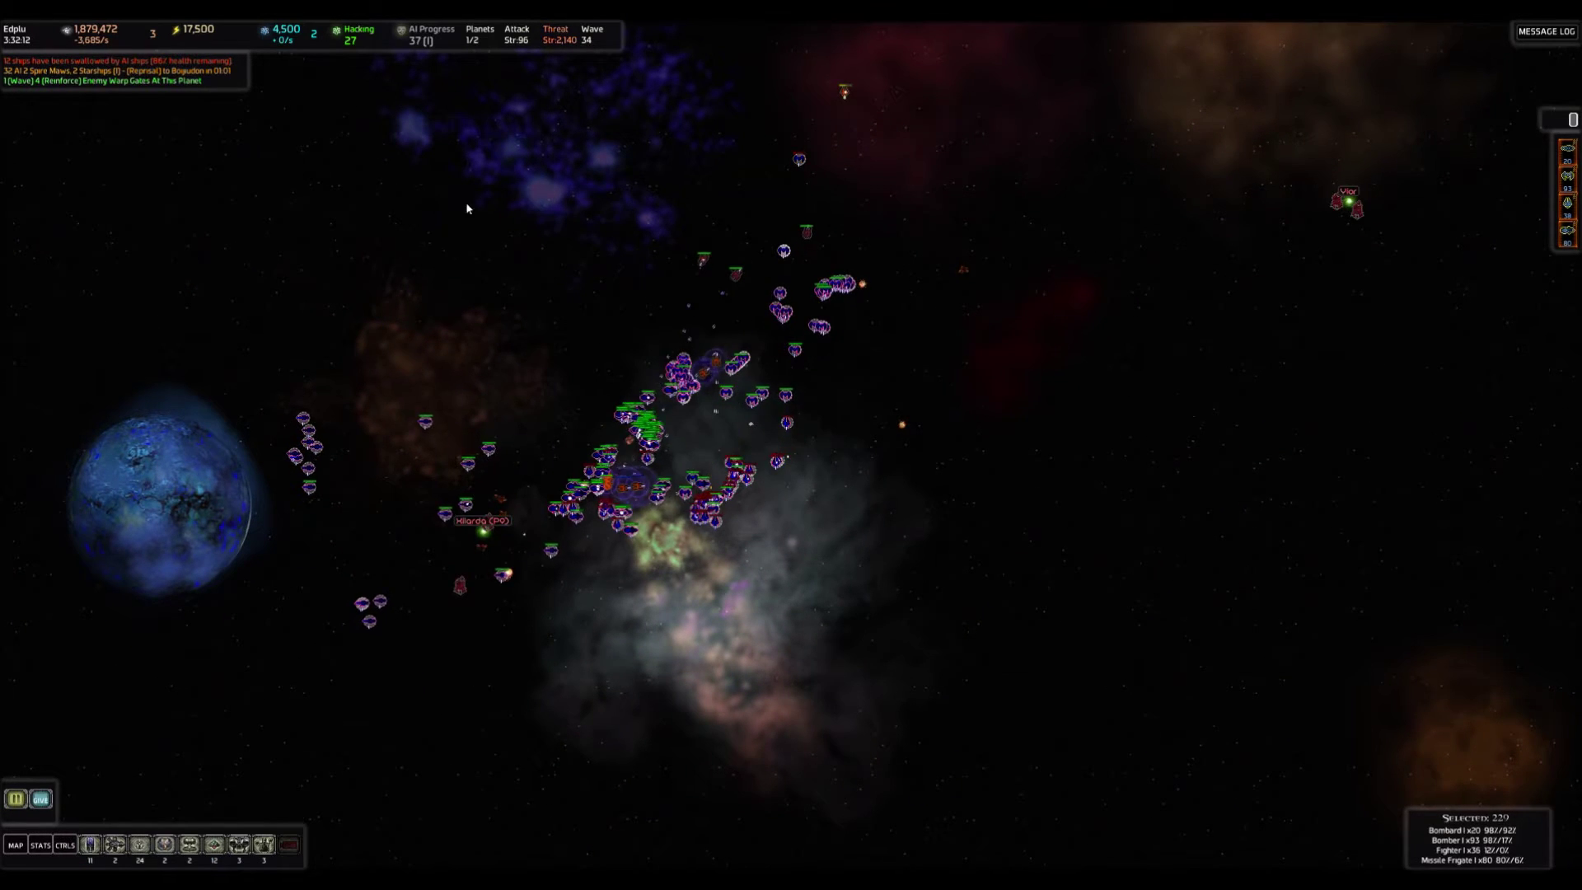
drag(467, 208, 594, 415)
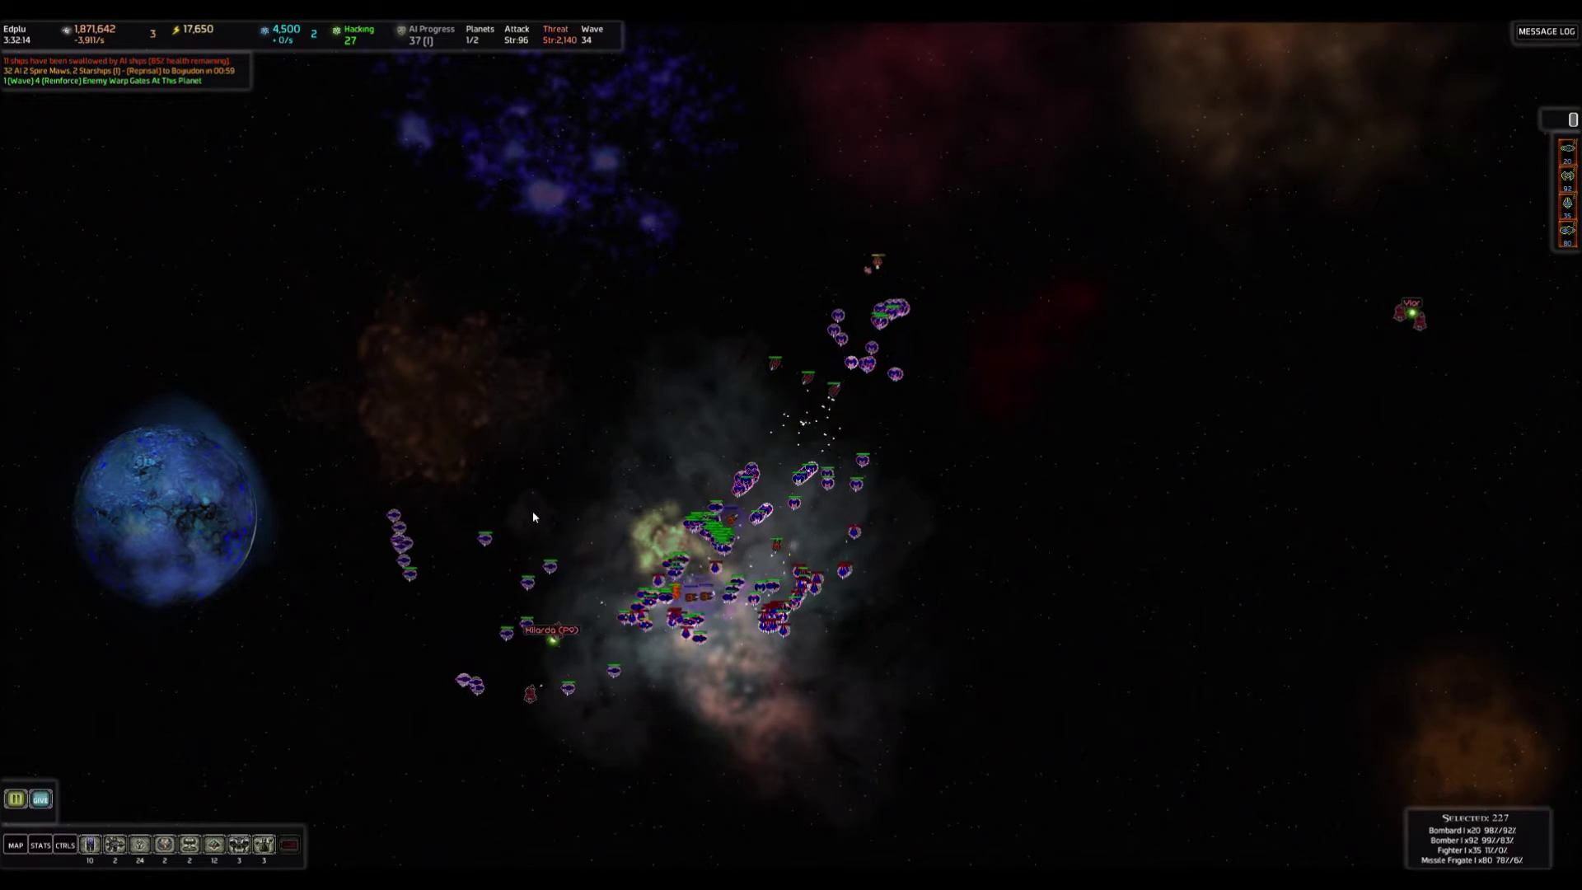
scroll(692, 441, down, 2)
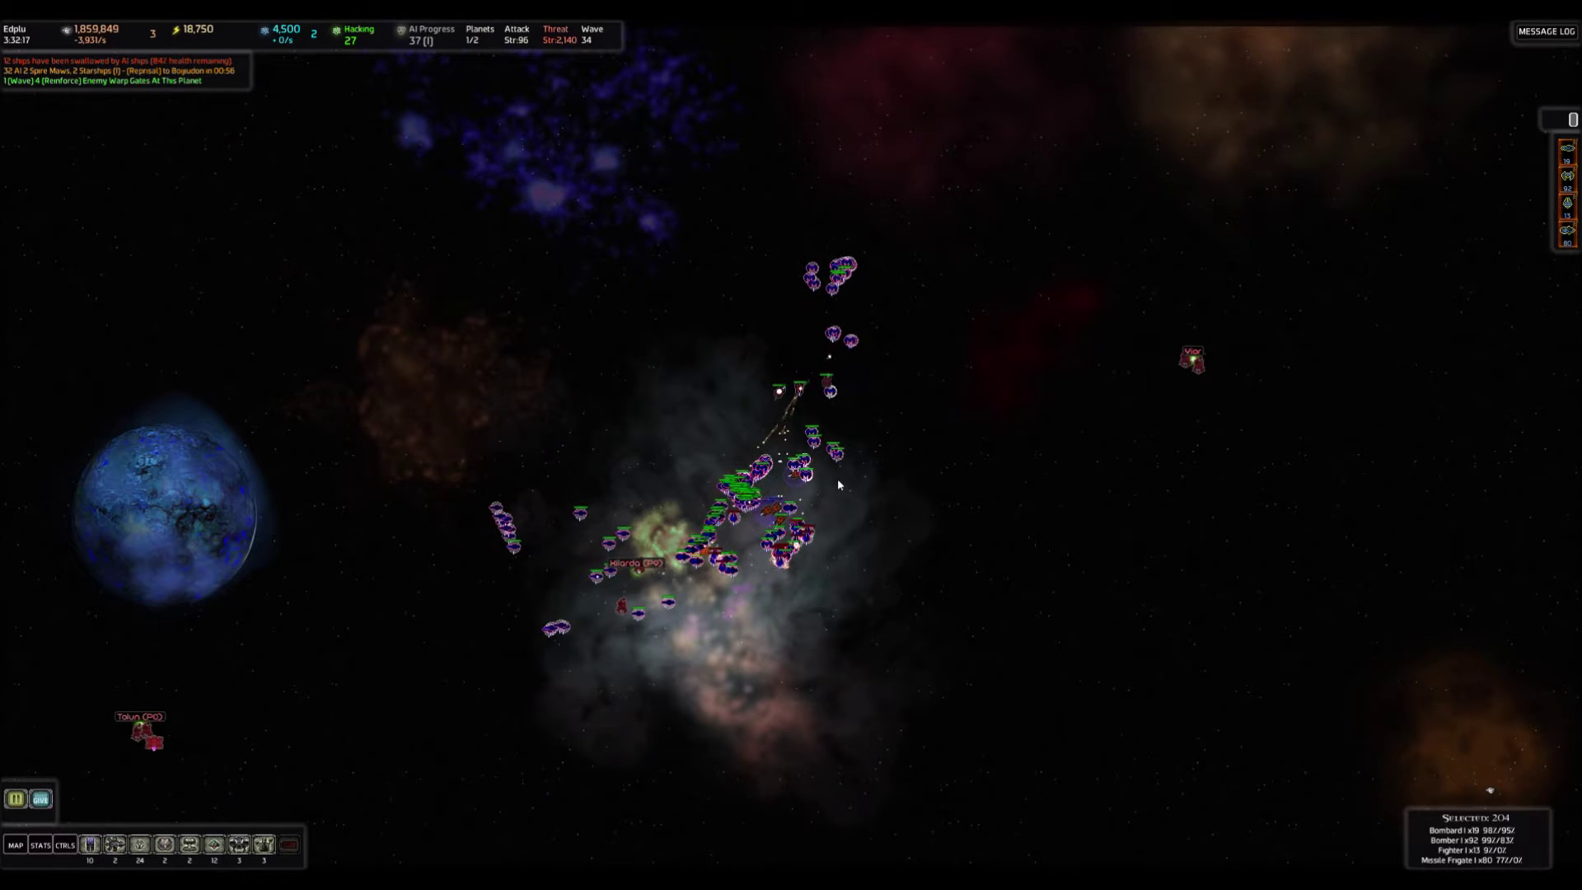
drag(838, 482, 692, 475)
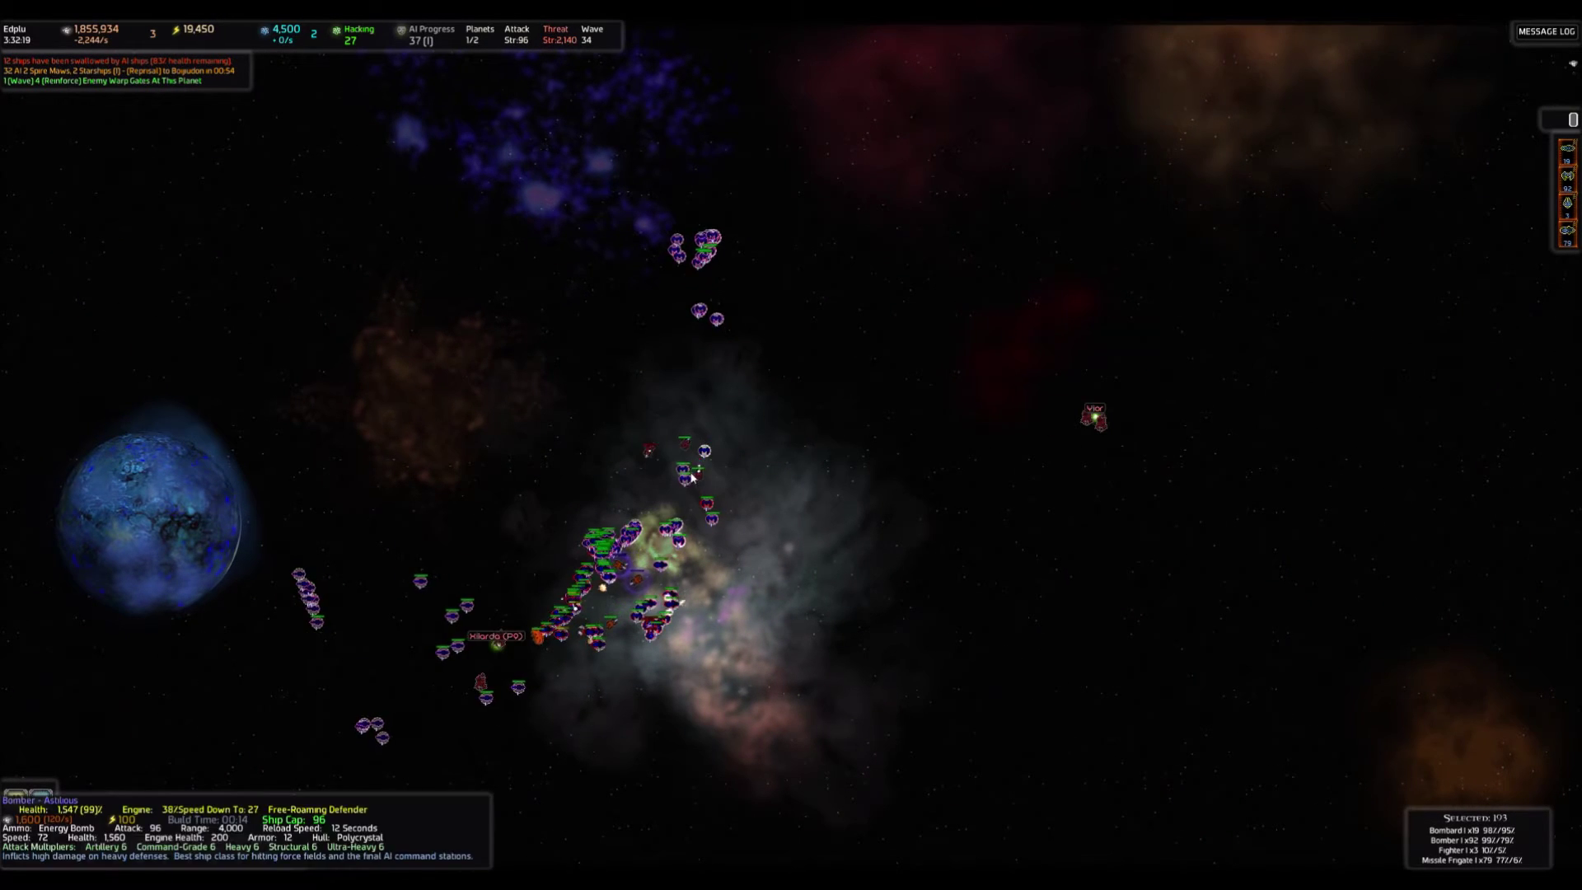
scroll(741, 432, down, 2)
scroll(791, 371, down, 3)
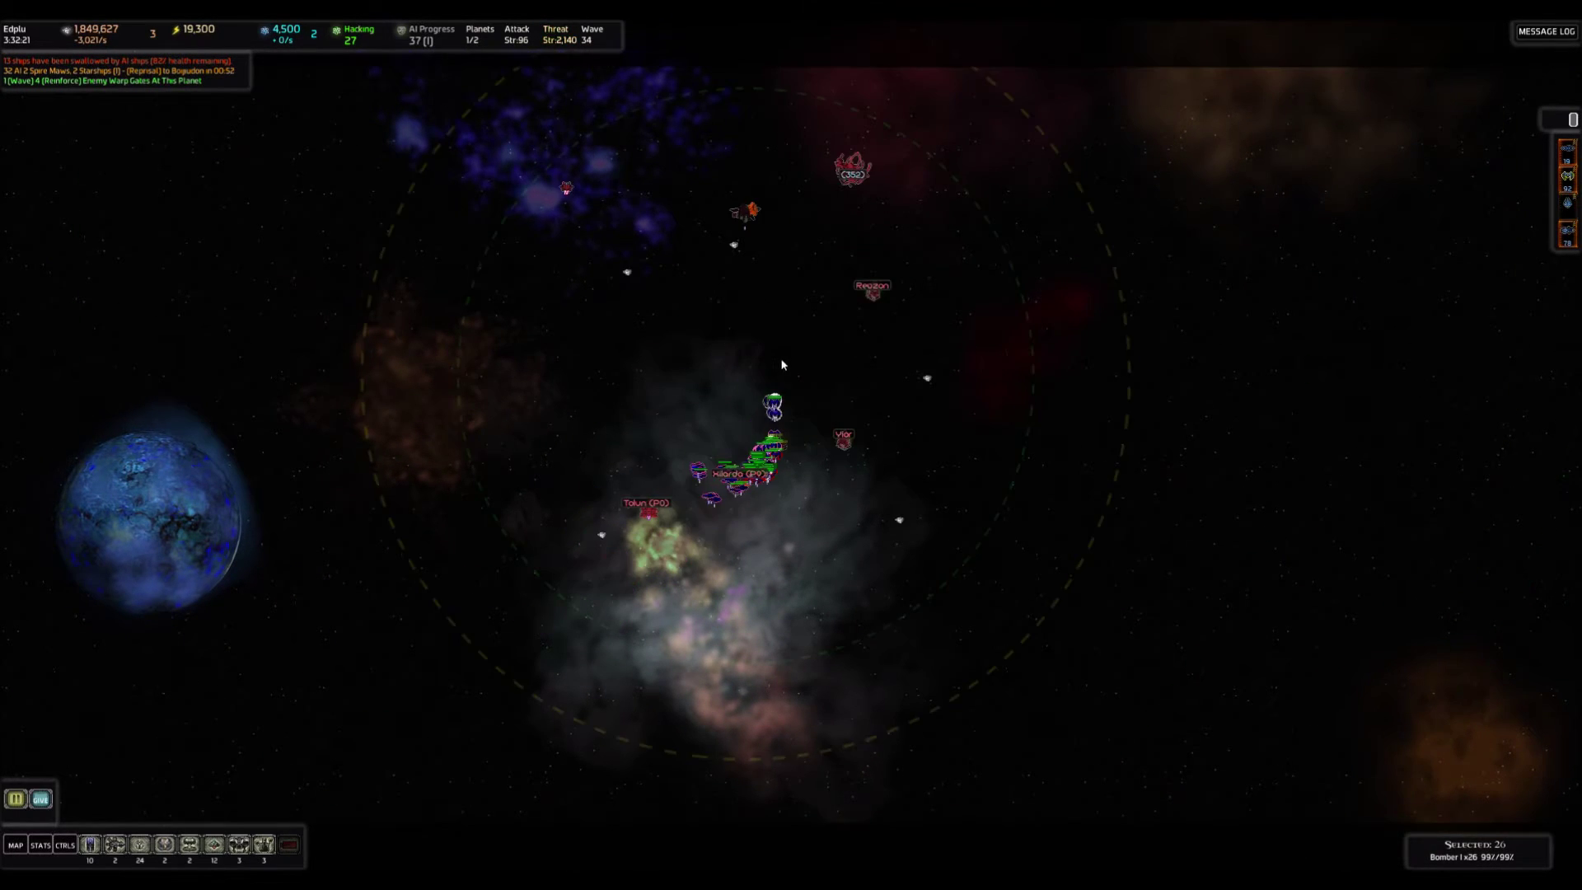
scroll(894, 623, up, 4)
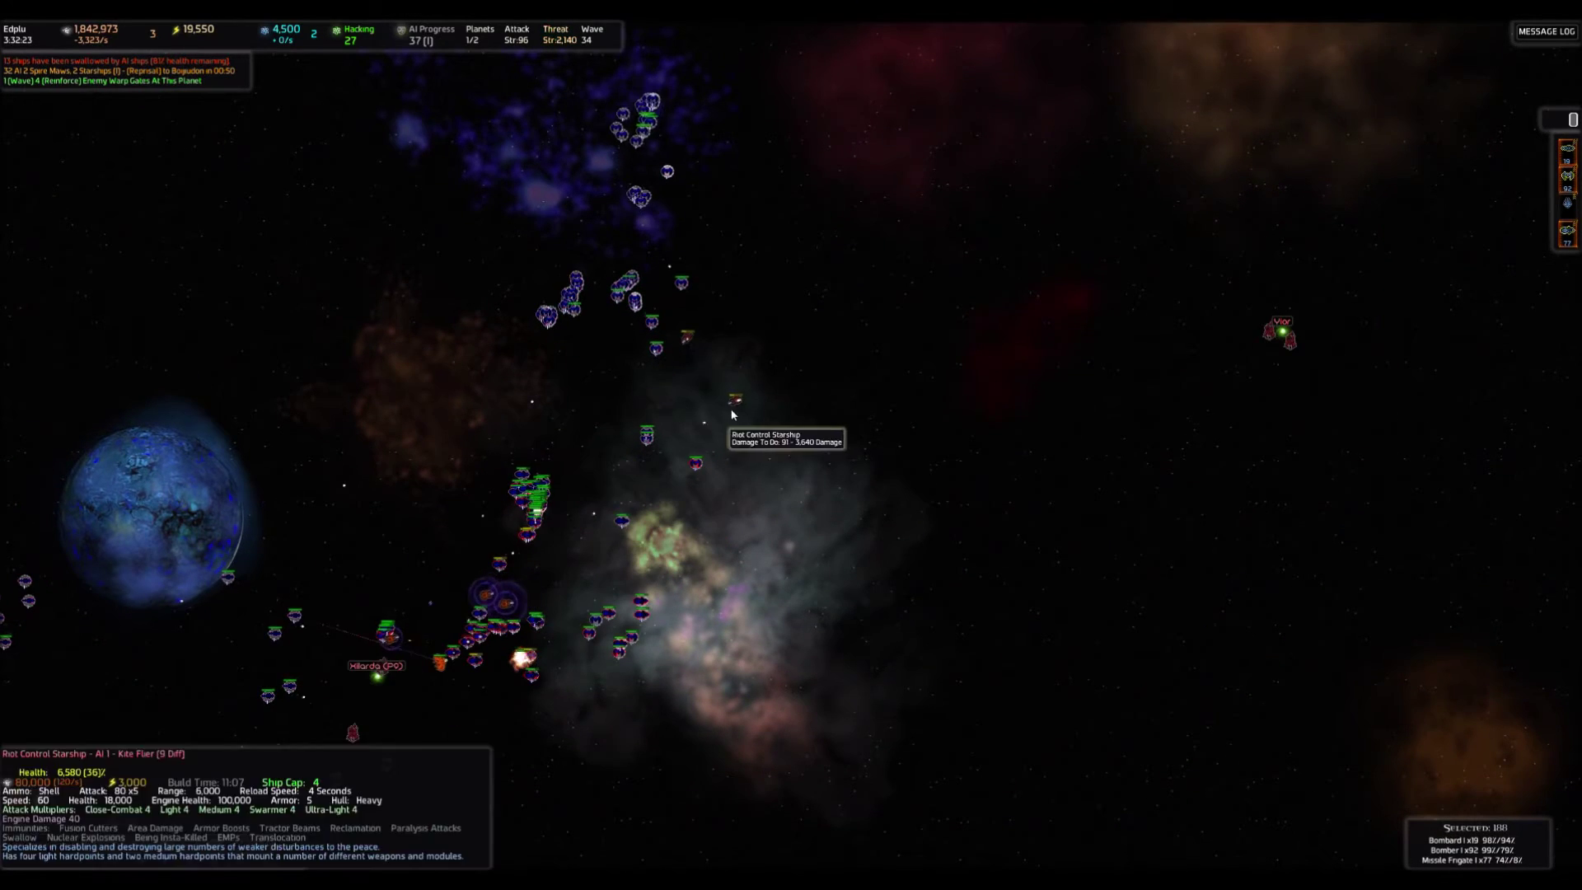
scroll(742, 421, down, 2)
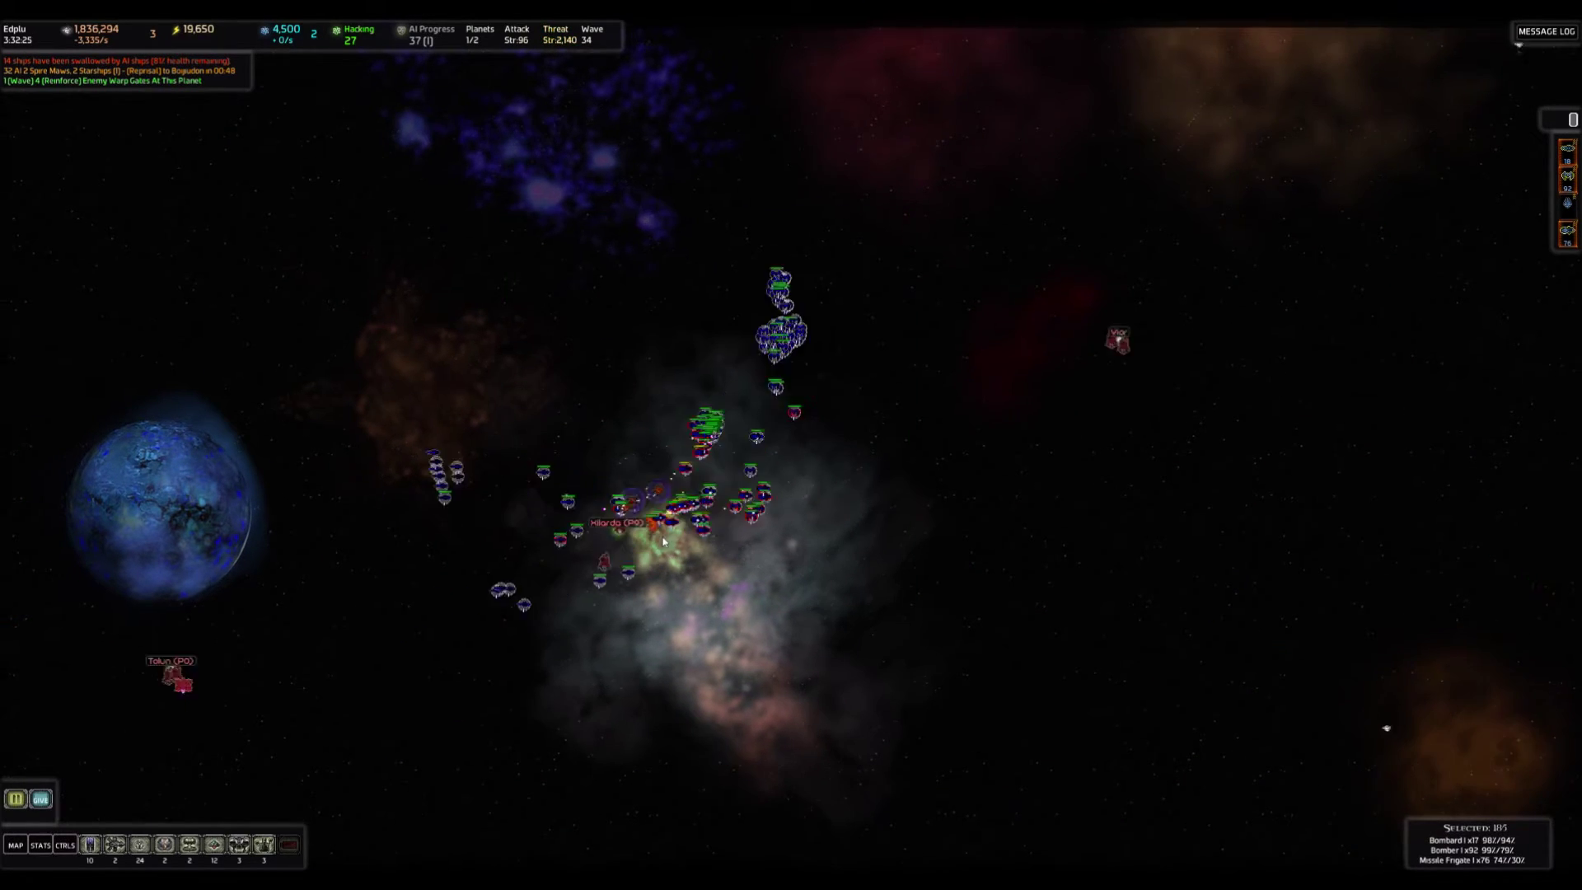
scroll(692, 432, up, 2)
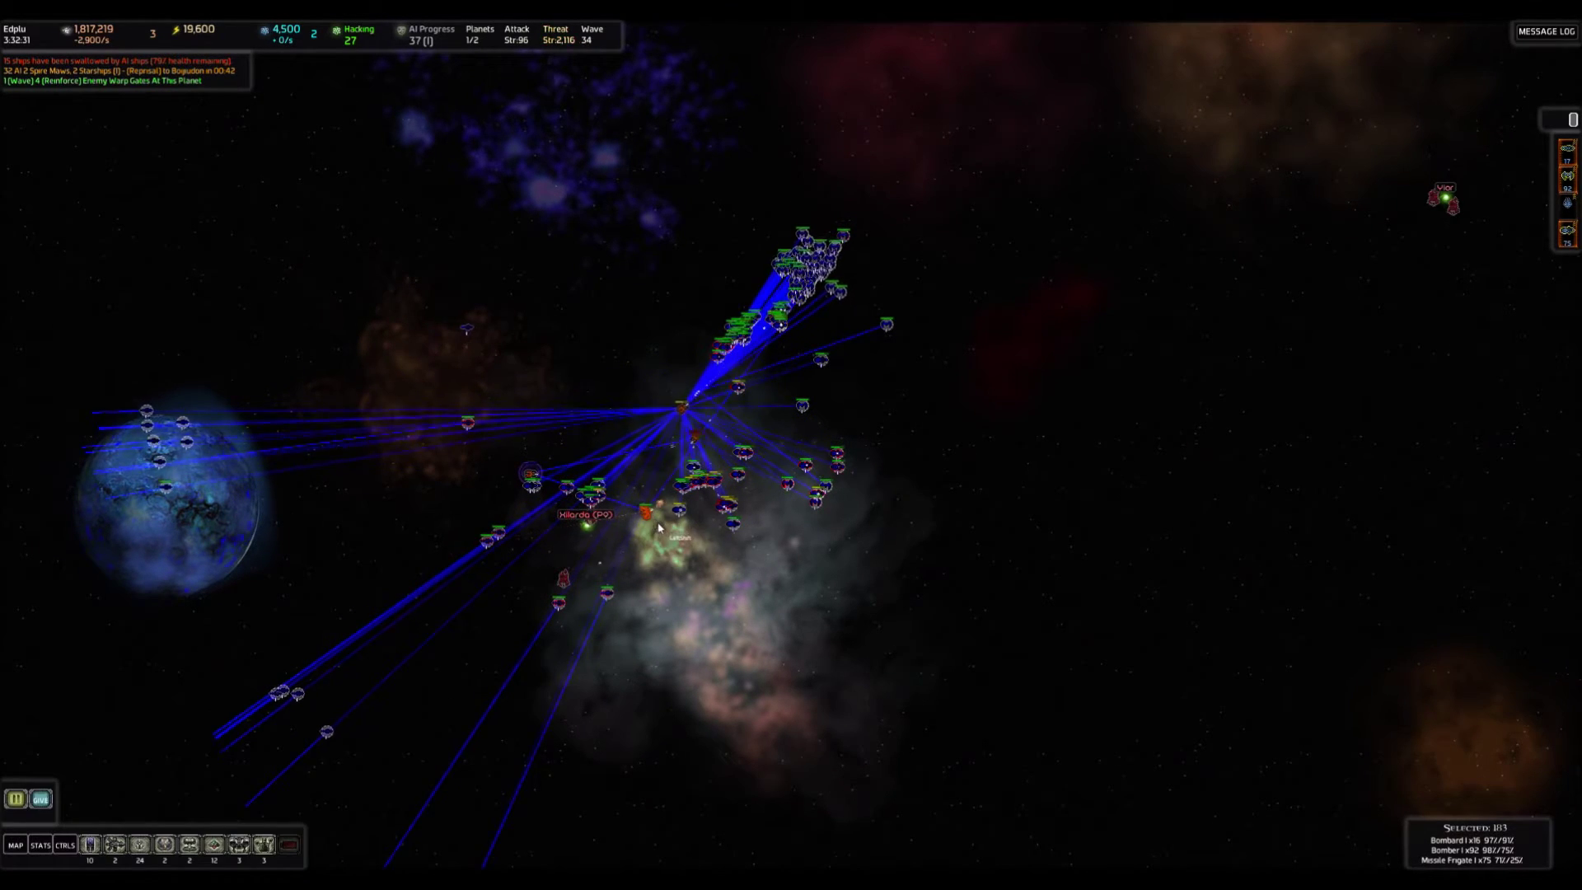
scroll(521, 229, down, 2)
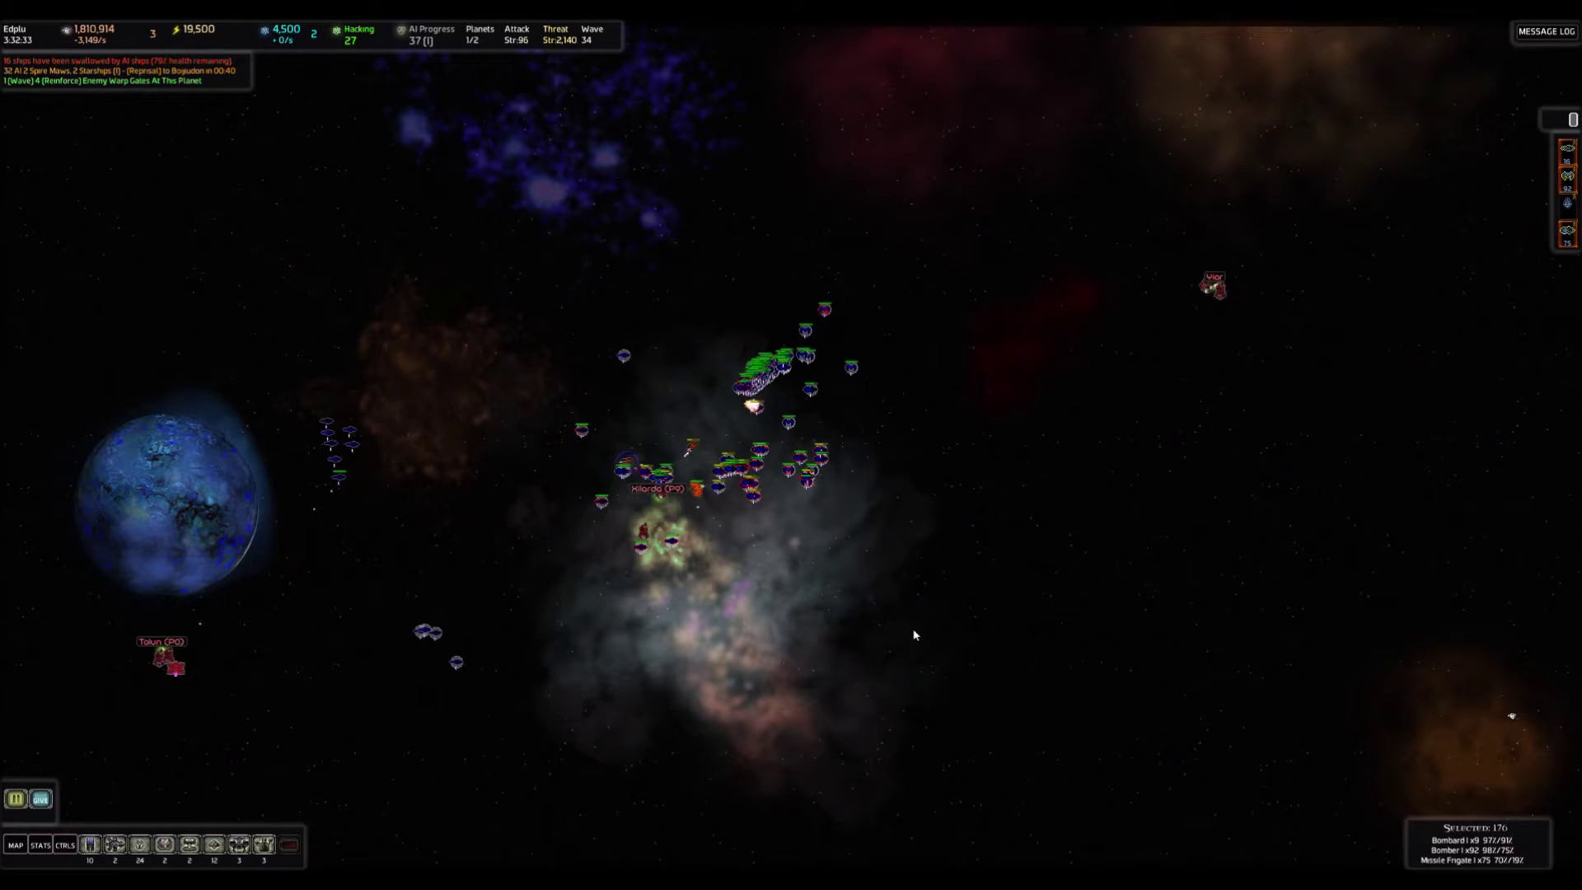
scroll(737, 542, up, 2)
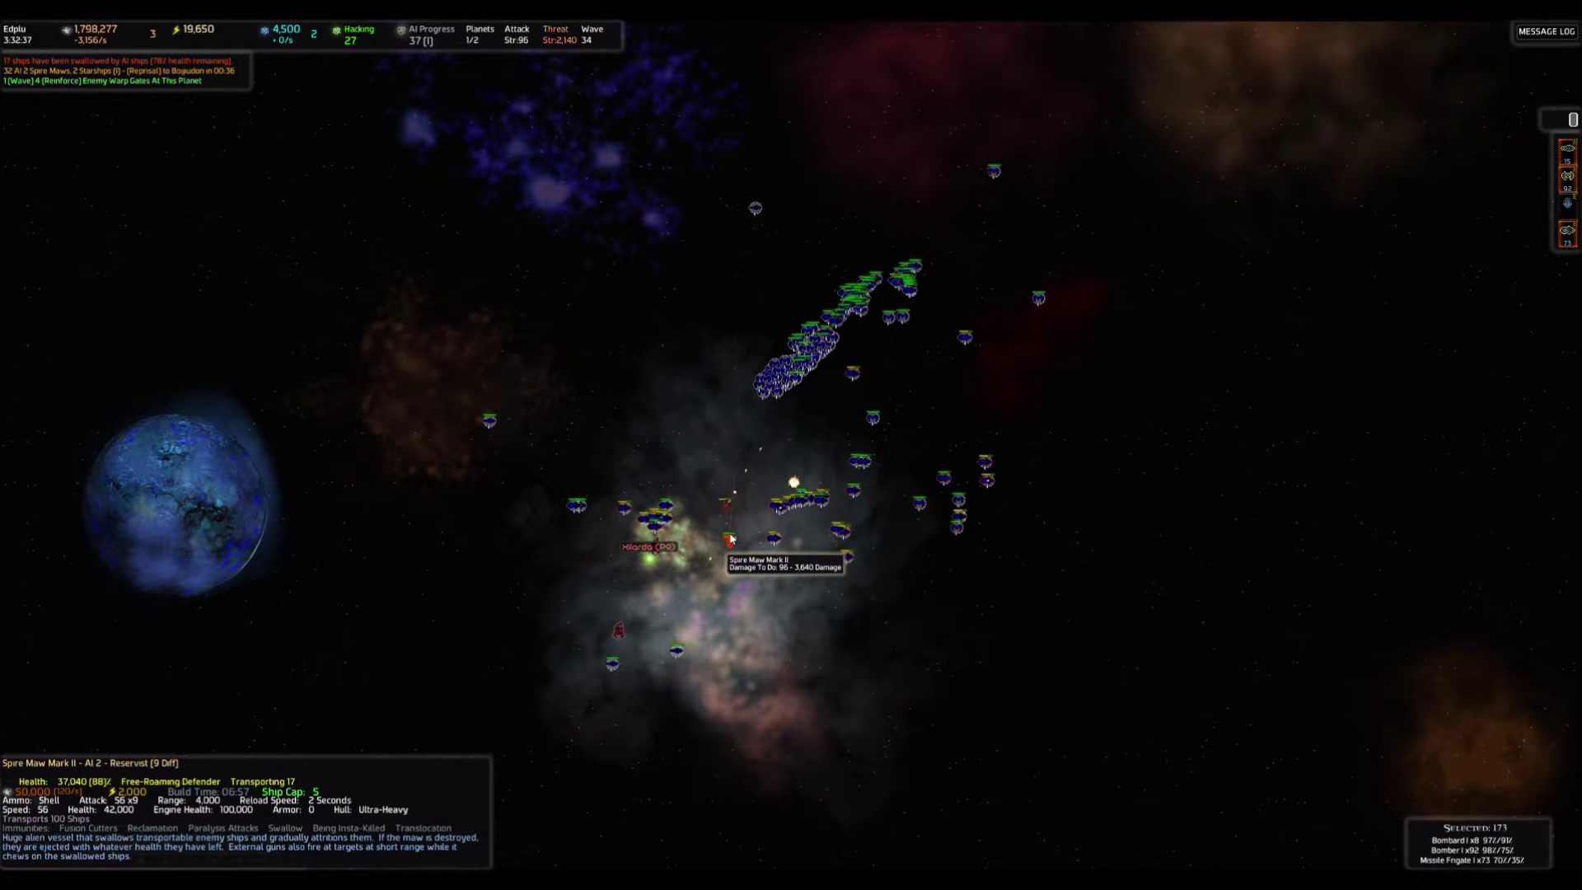
scroll(731, 542, up, 1)
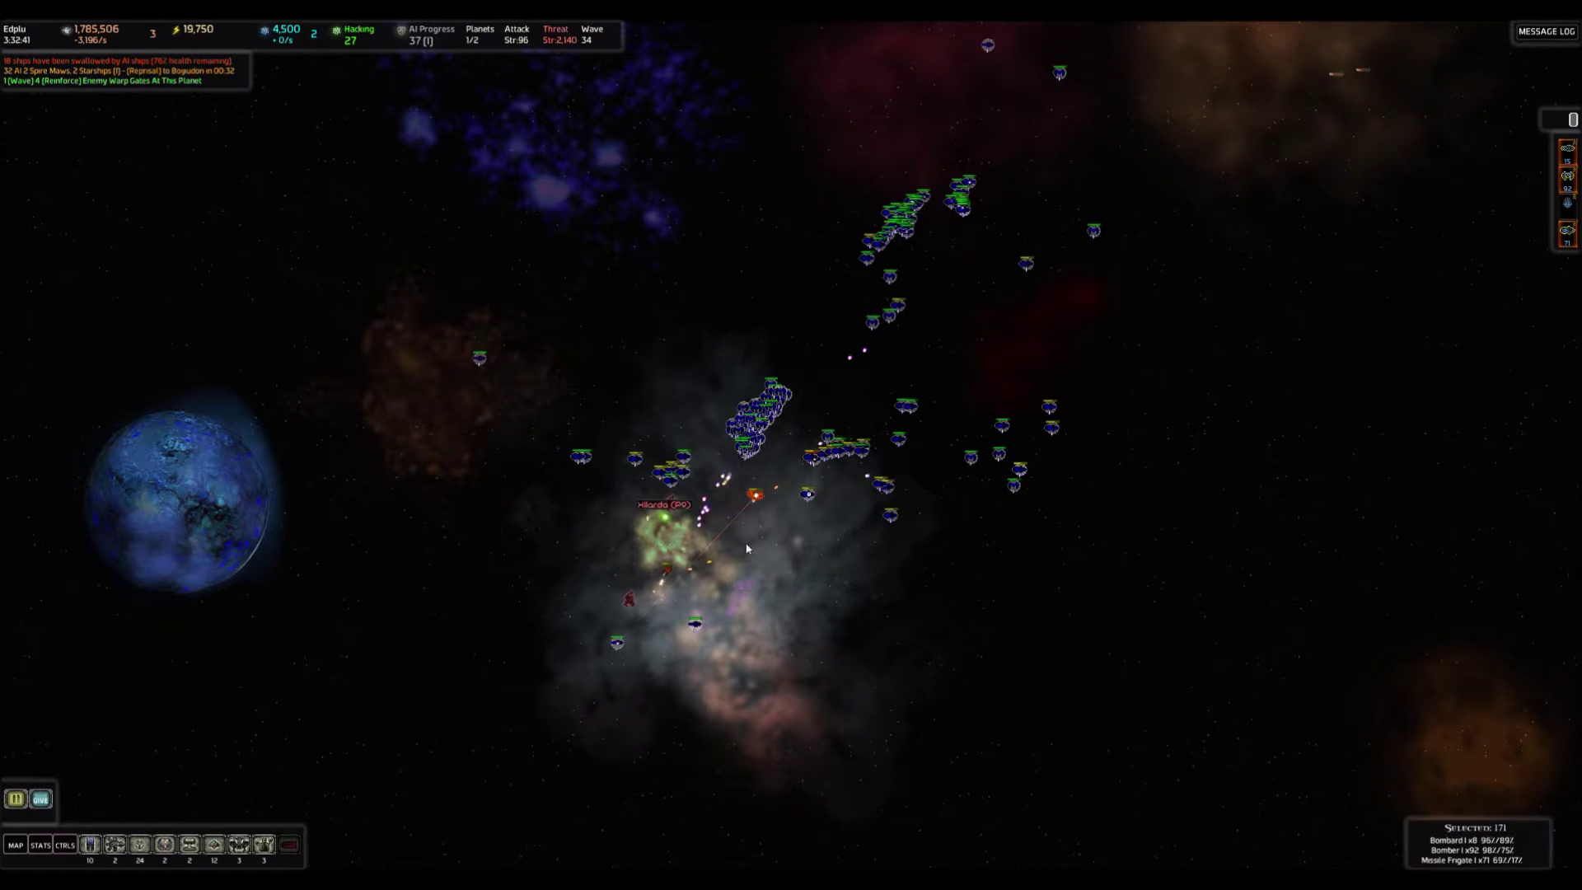
scroll(769, 501, down, 3)
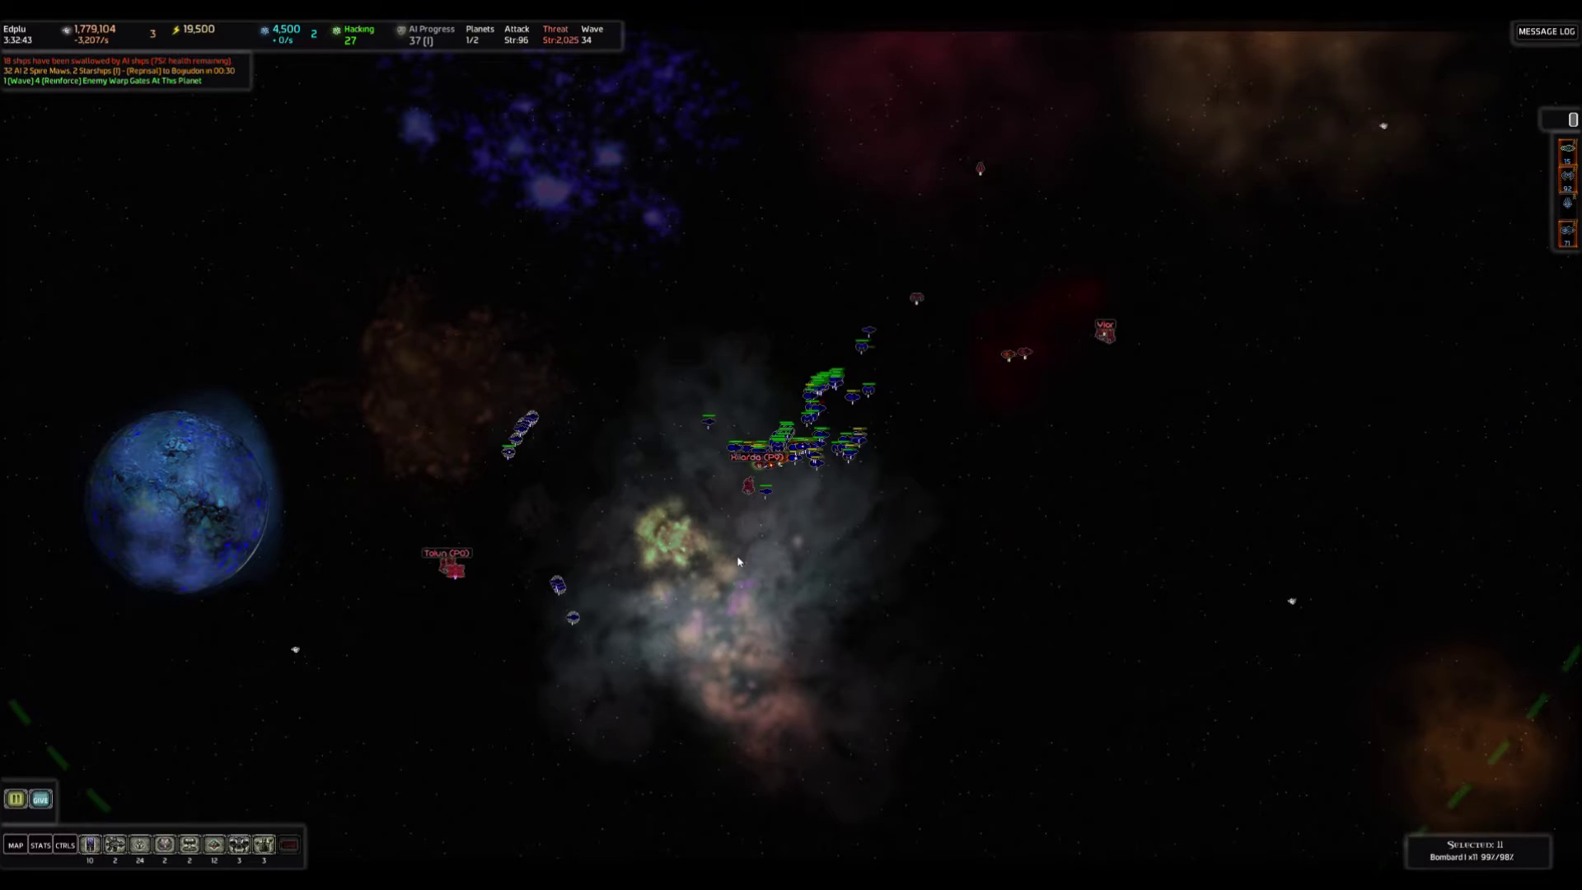
scroll(737, 561, up, 2)
click(434, 220)
scroll(434, 219, down, 3)
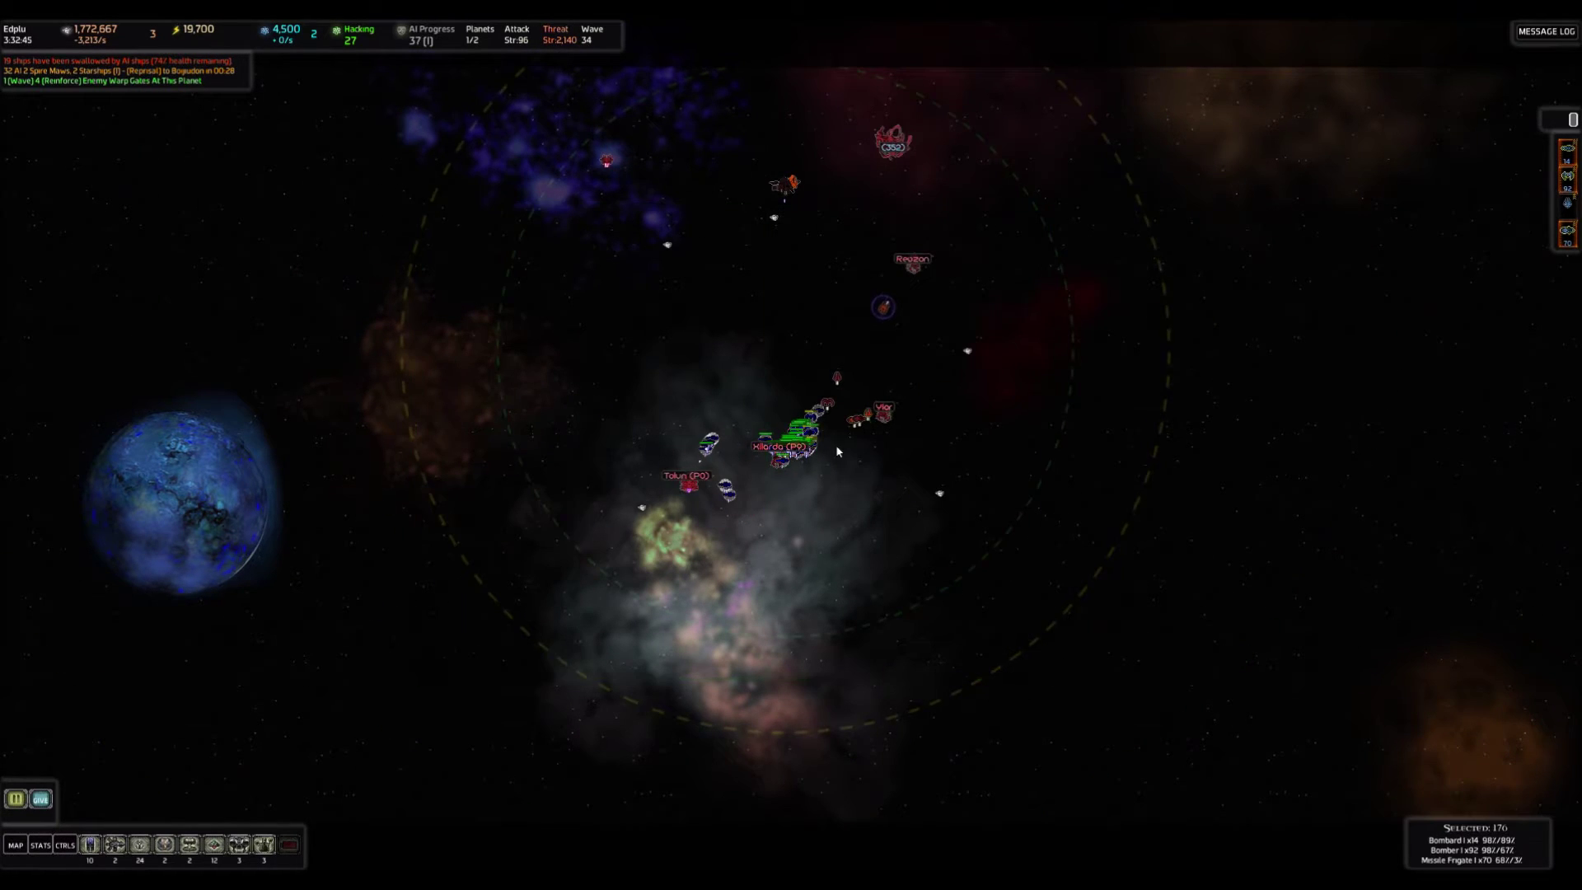
scroll(835, 444, up, 4)
scroll(614, 565, down, 2)
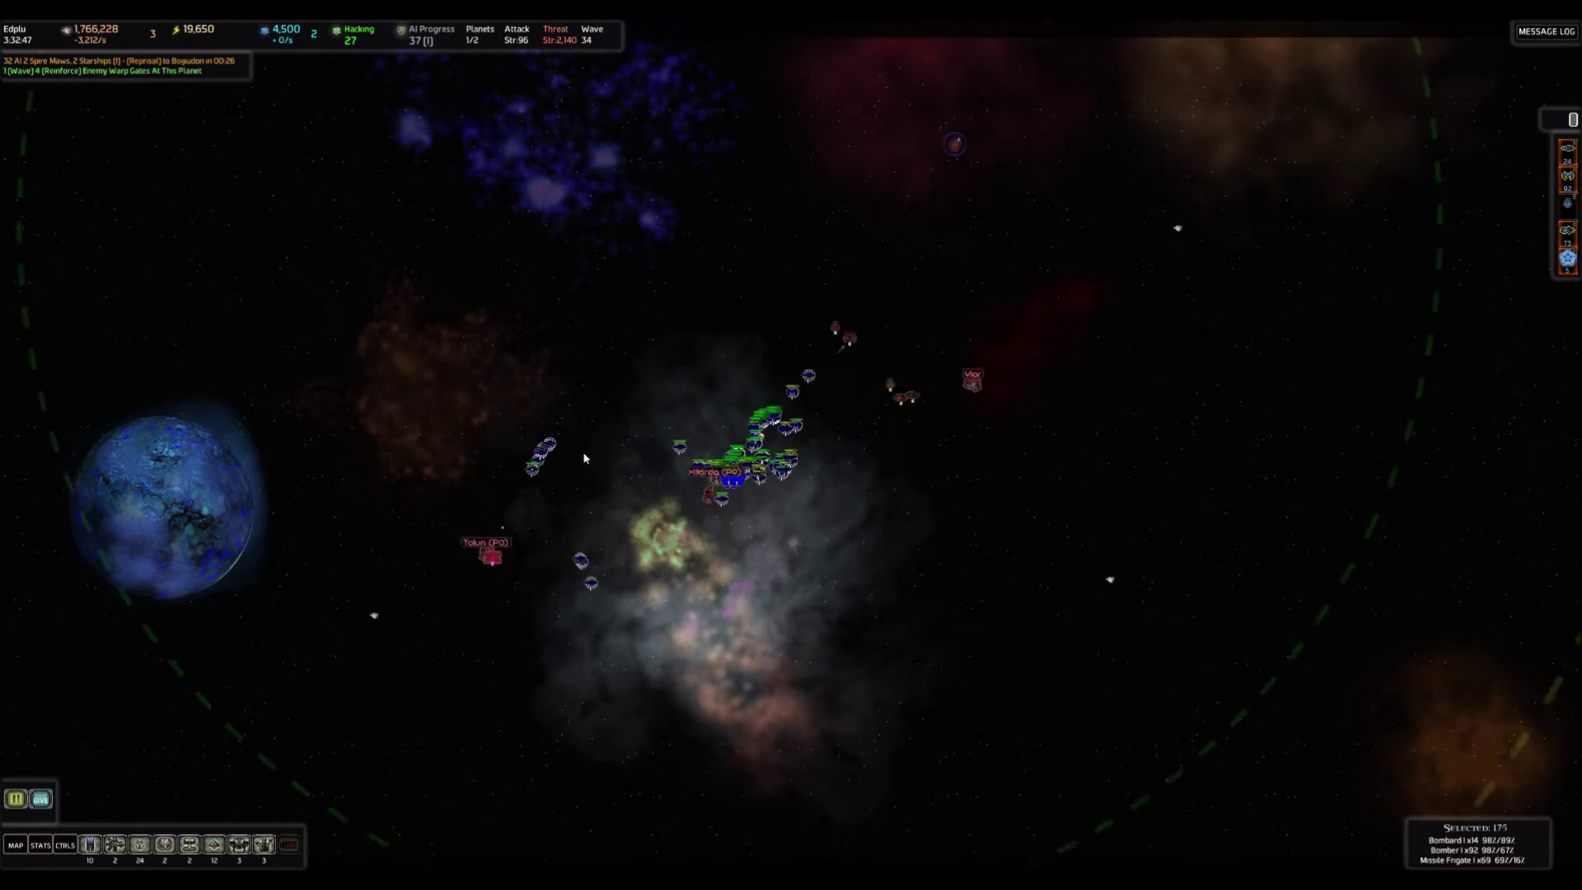
scroll(751, 511, up, 2)
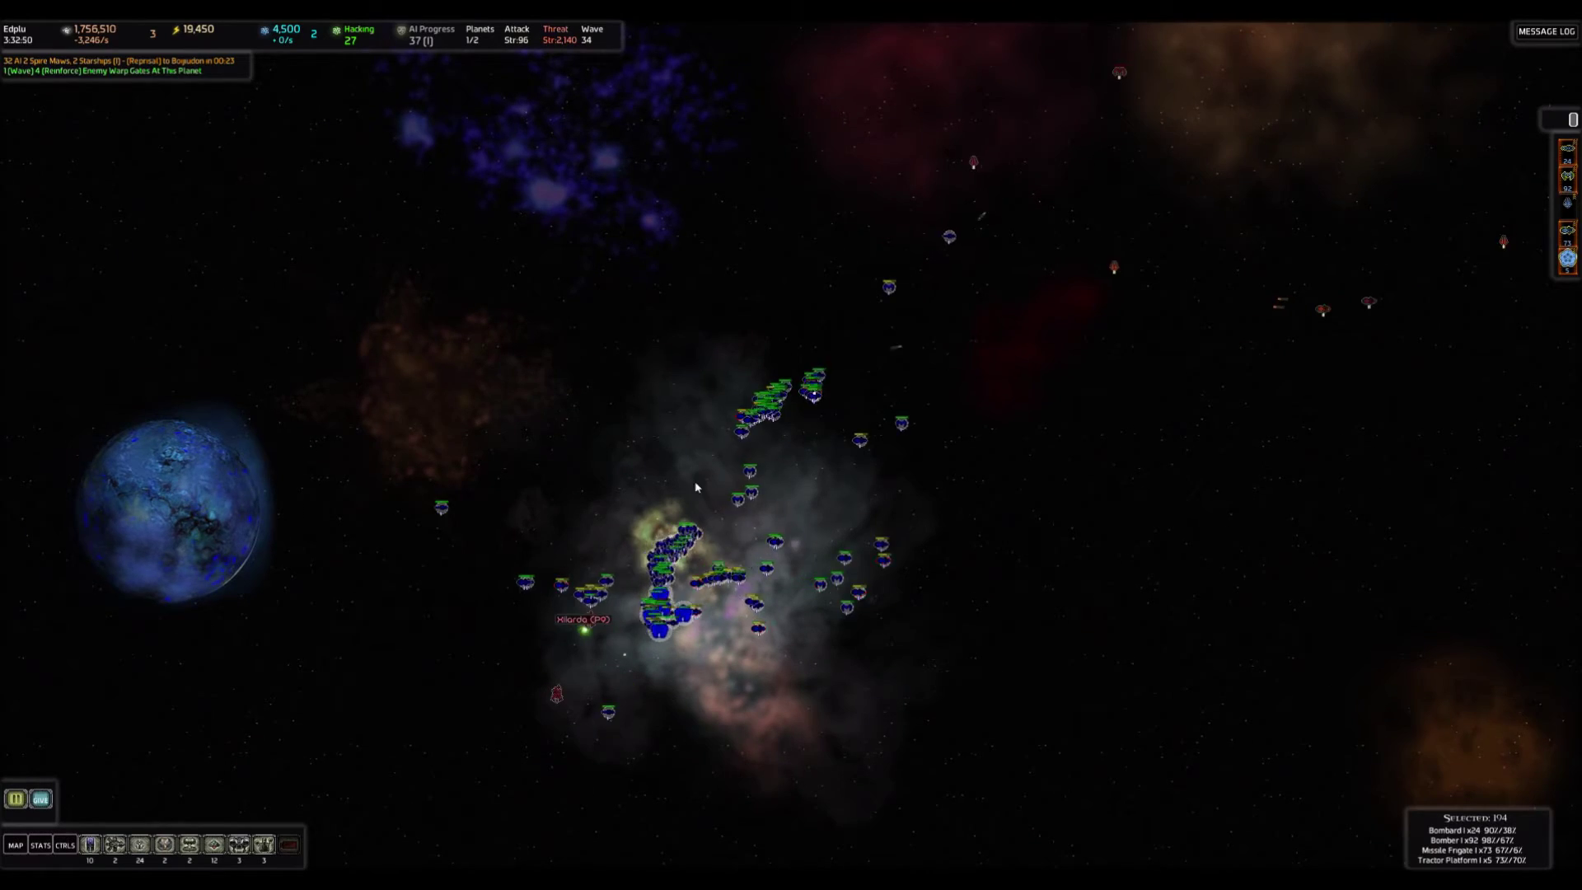
scroll(771, 566, down, 2)
Check Fosa's Space Dock builds and its nine assault transports.
key(Tab)
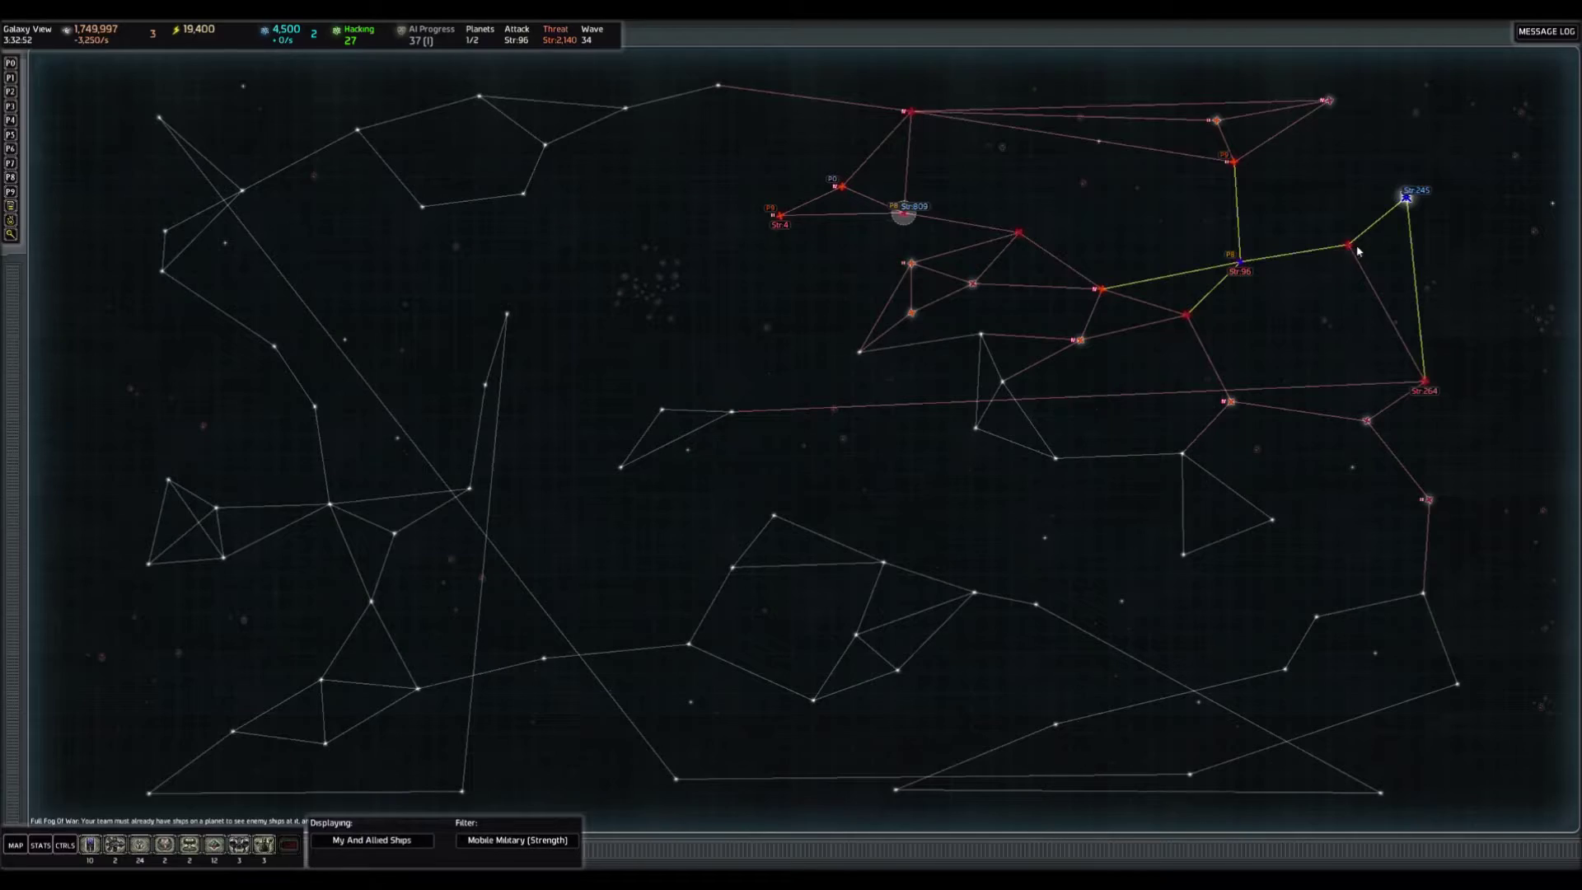
click(1405, 185)
scroll(791, 446, up, 2)
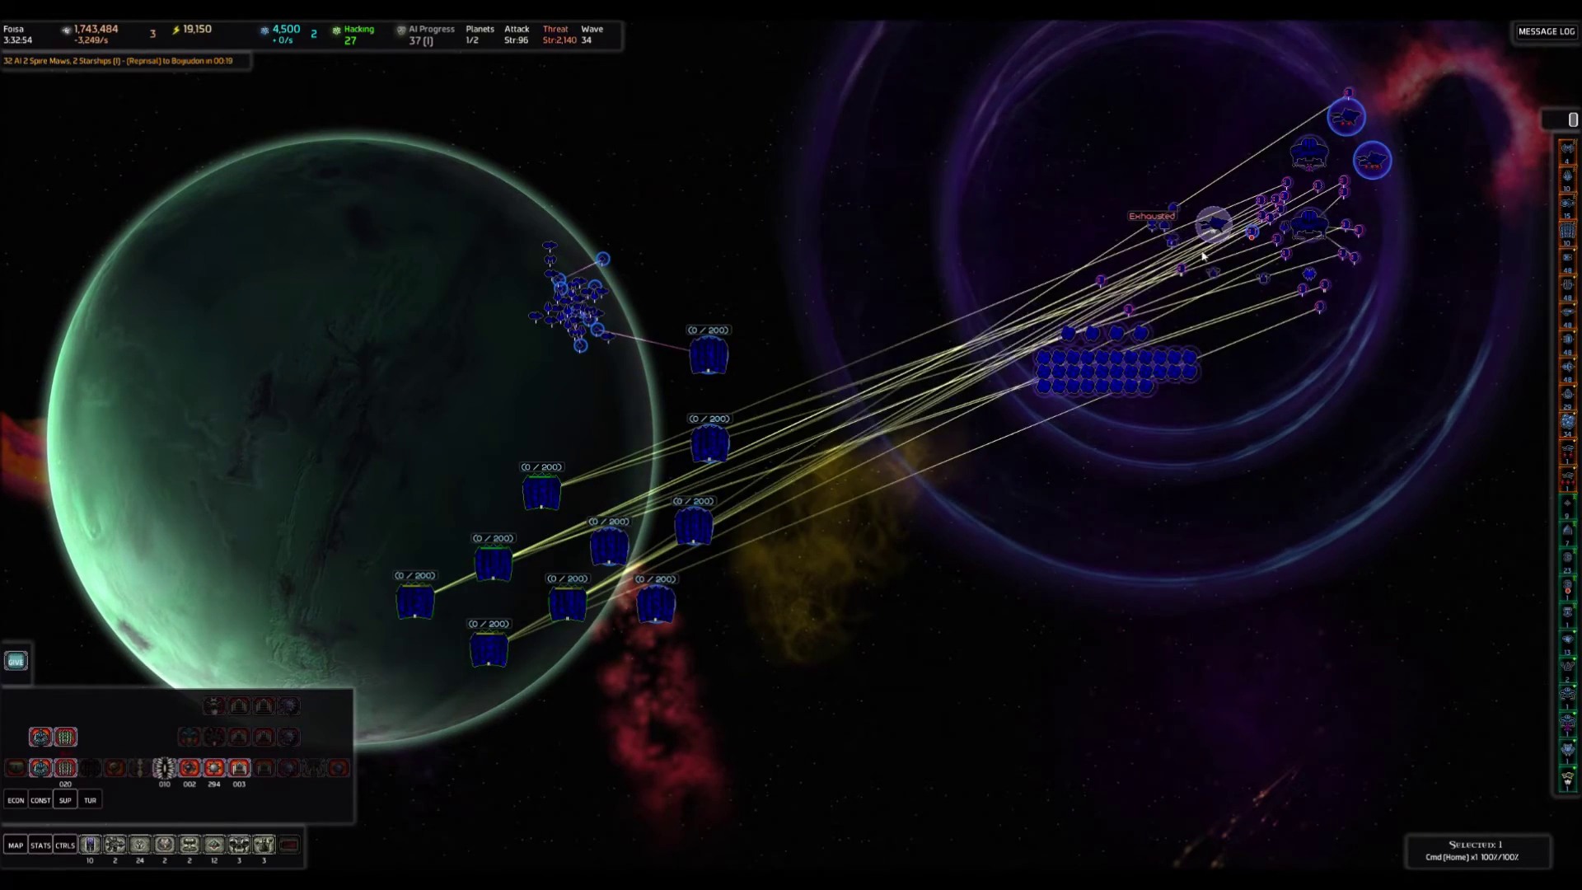
click(1309, 225)
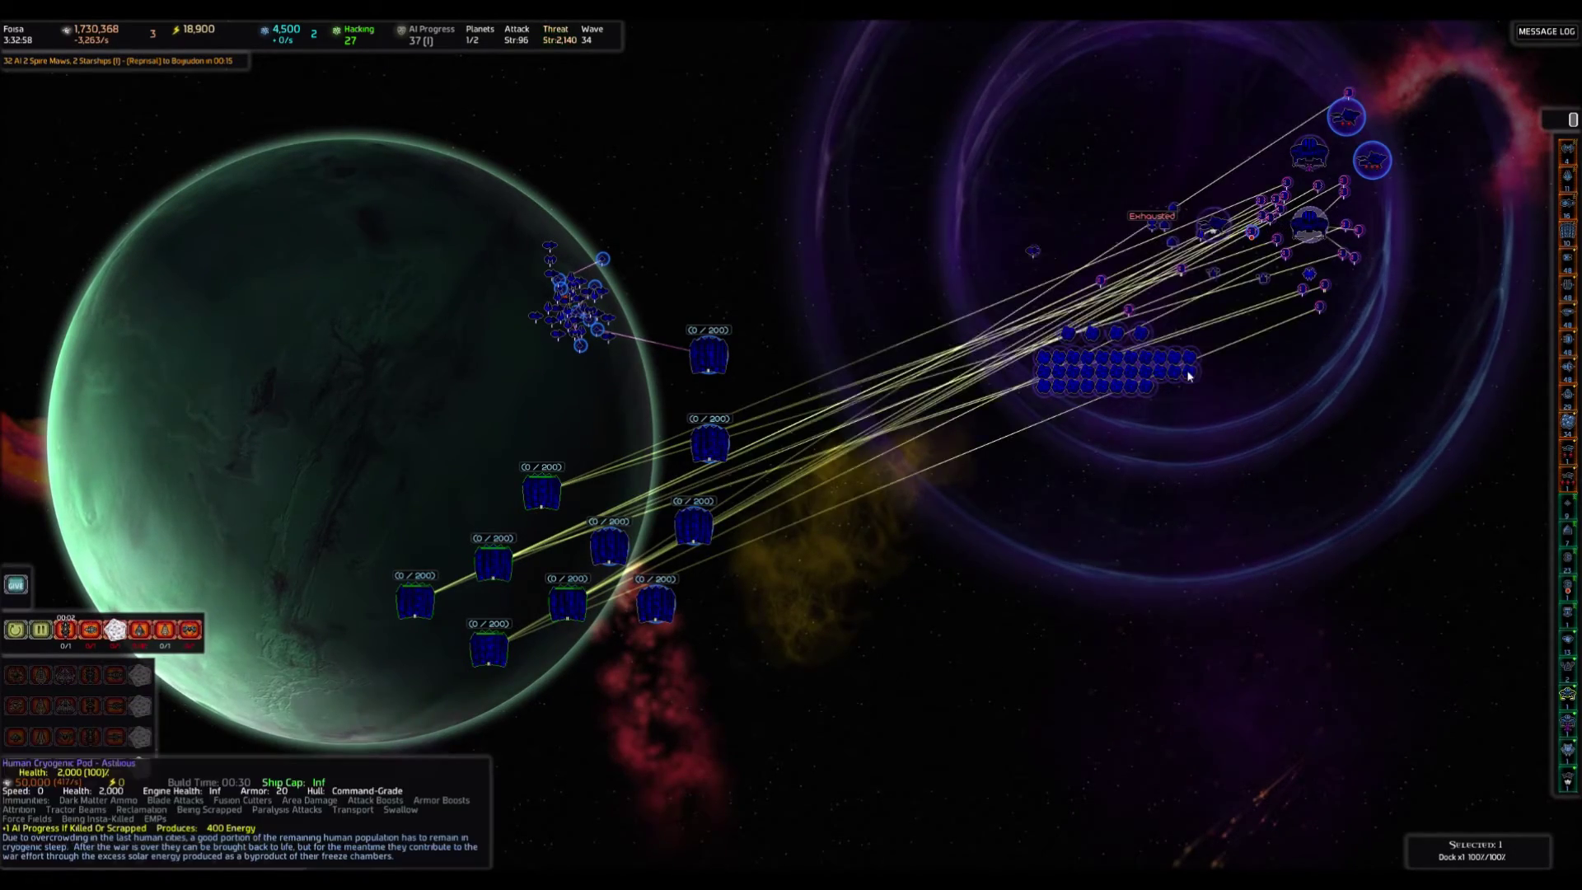
scroll(863, 520, down, 2)
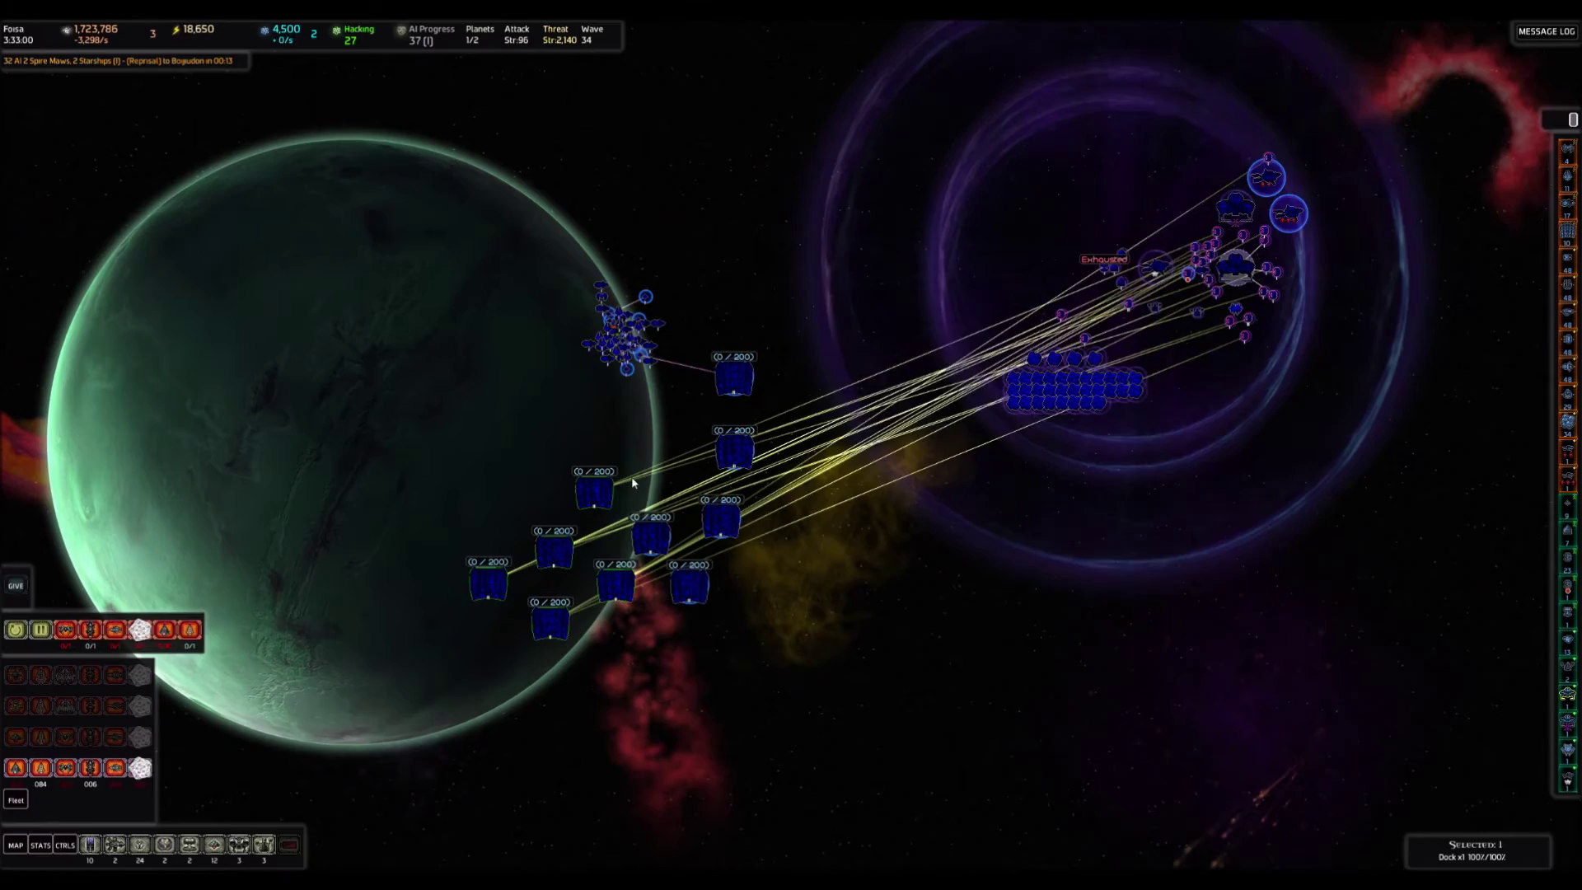
drag(457, 334, 810, 689)
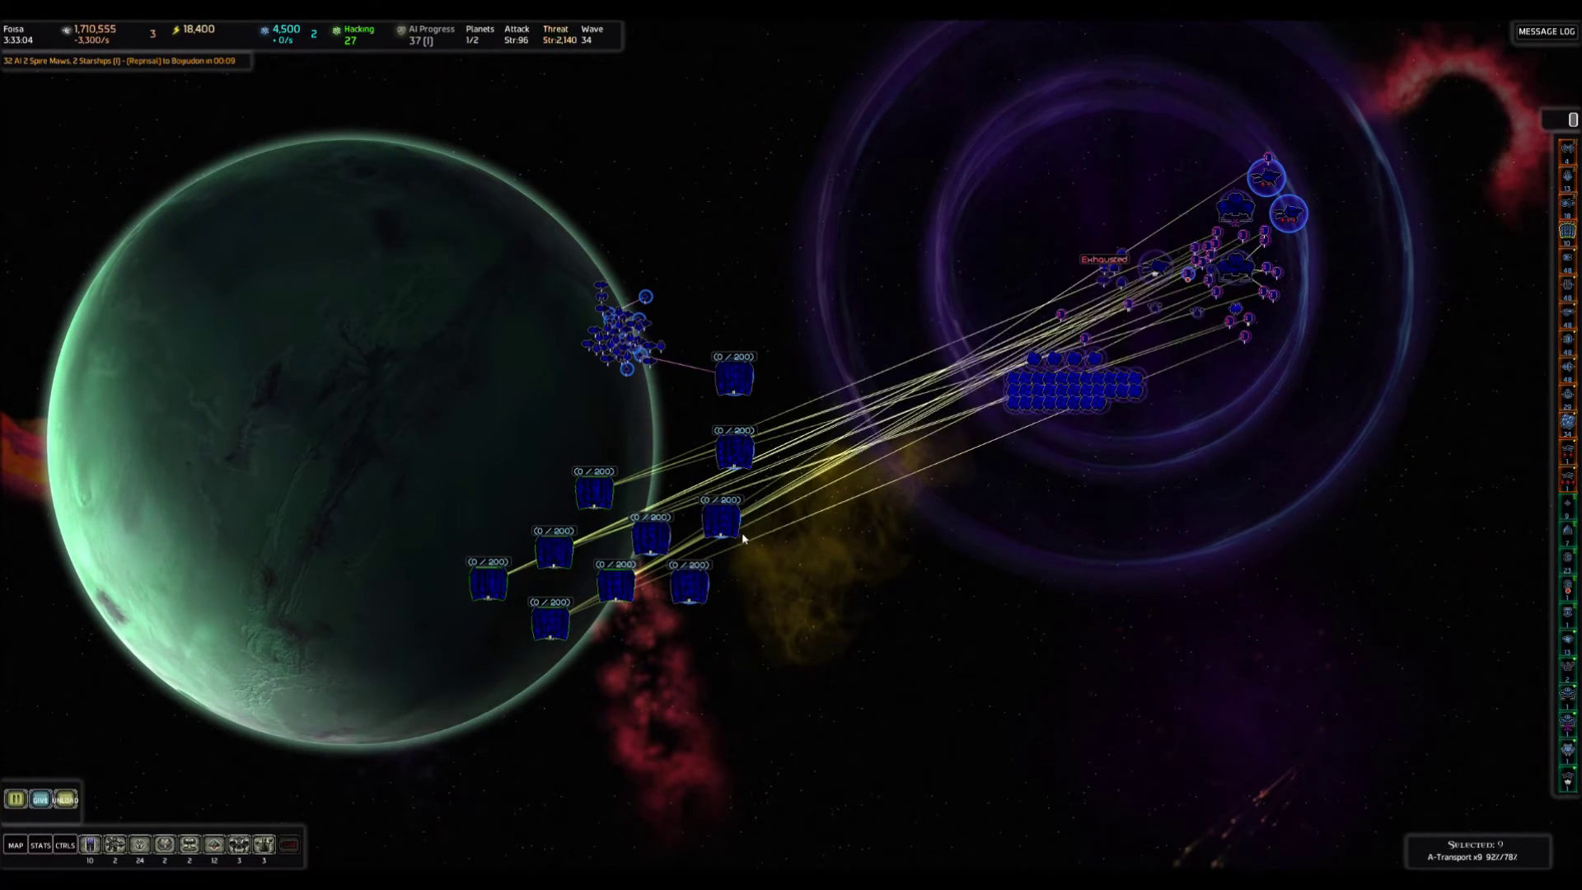
click(790, 566)
Glance at Xilarda, then jump back to the Edplu battle.
key(Tab)
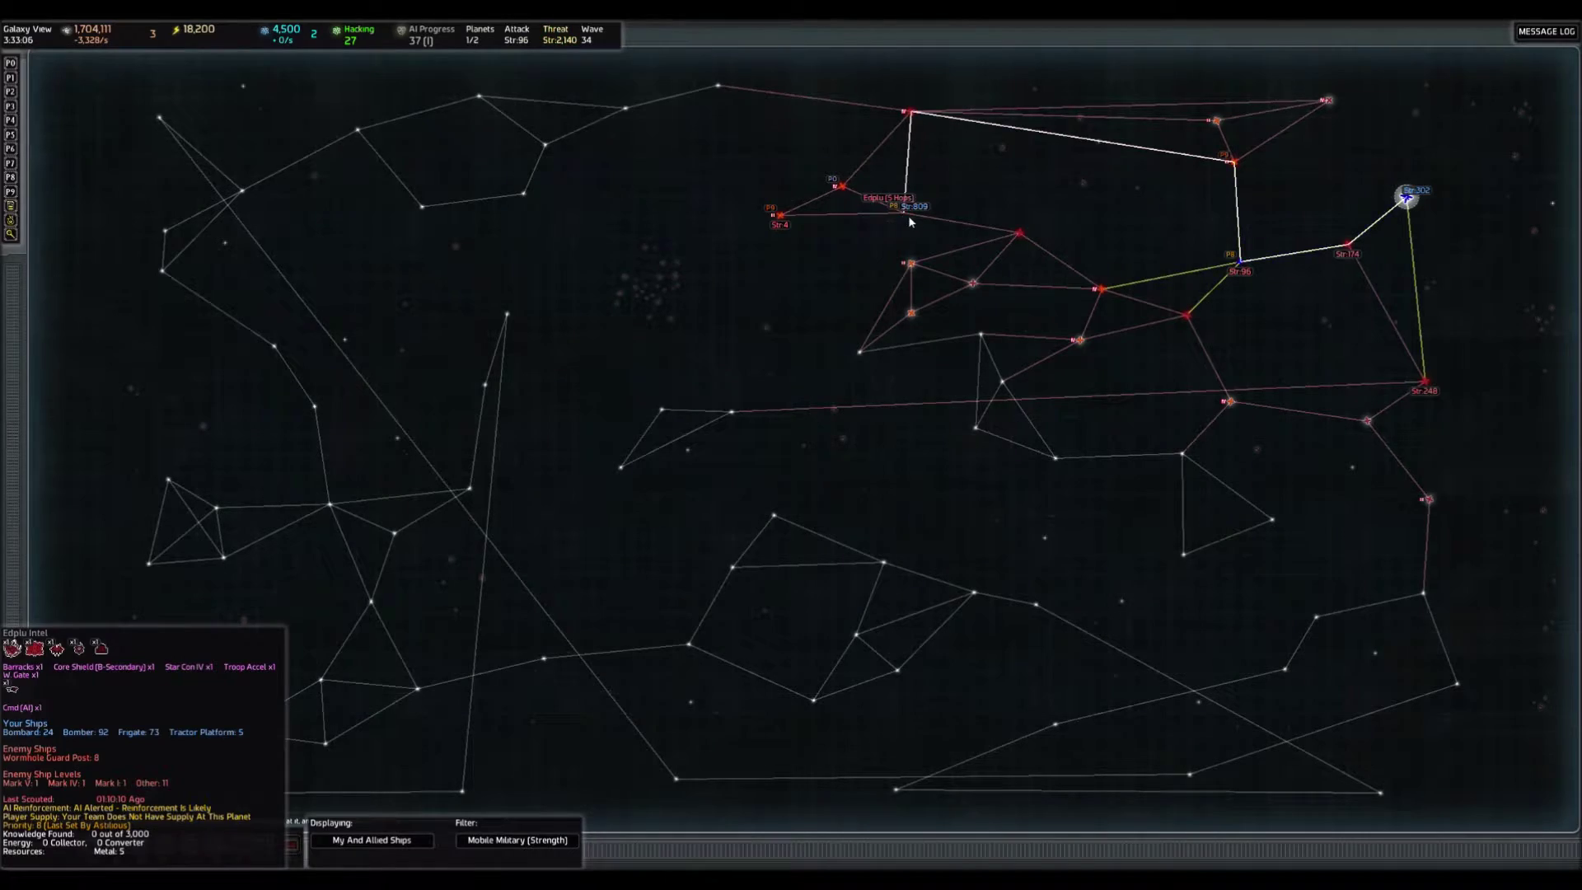
click(996, 301)
key(Tab)
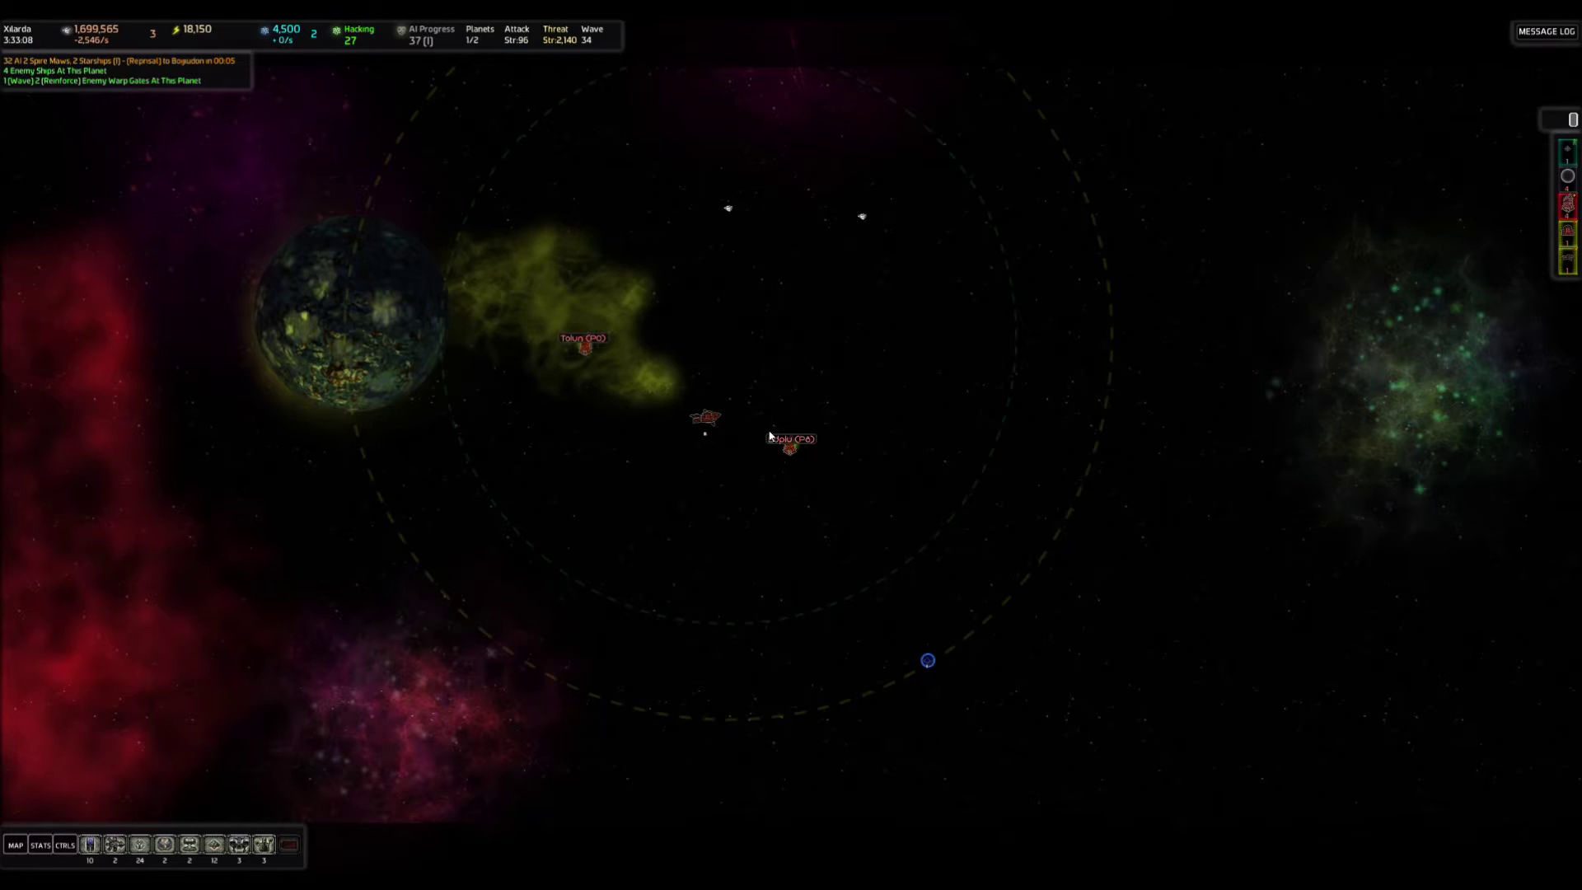
key(Tab)
click(1042, 238)
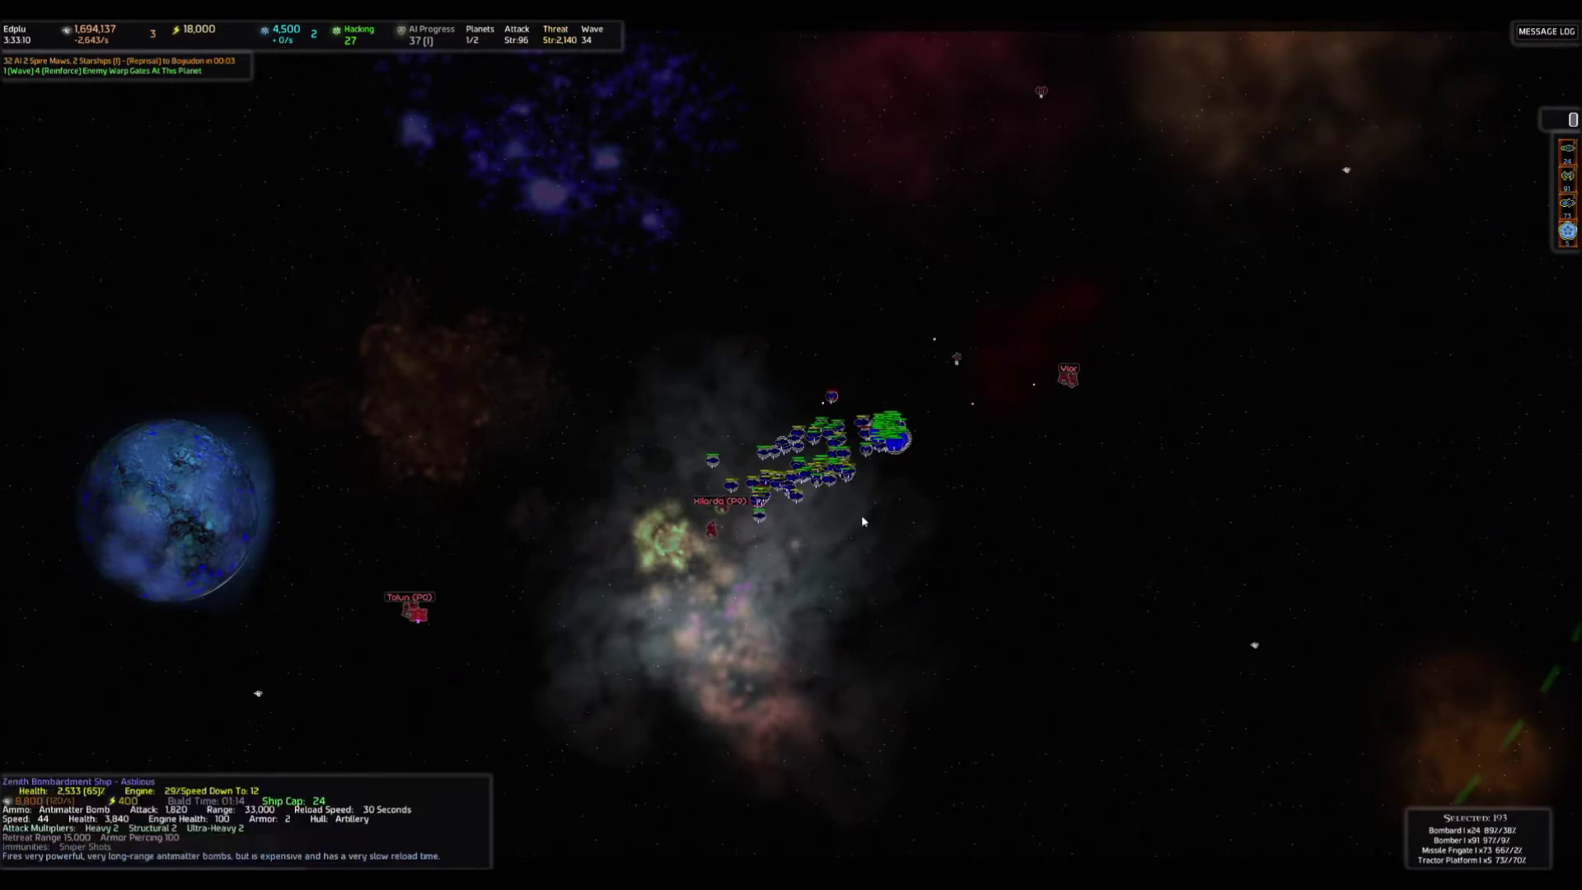
scroll(918, 435, down, 3)
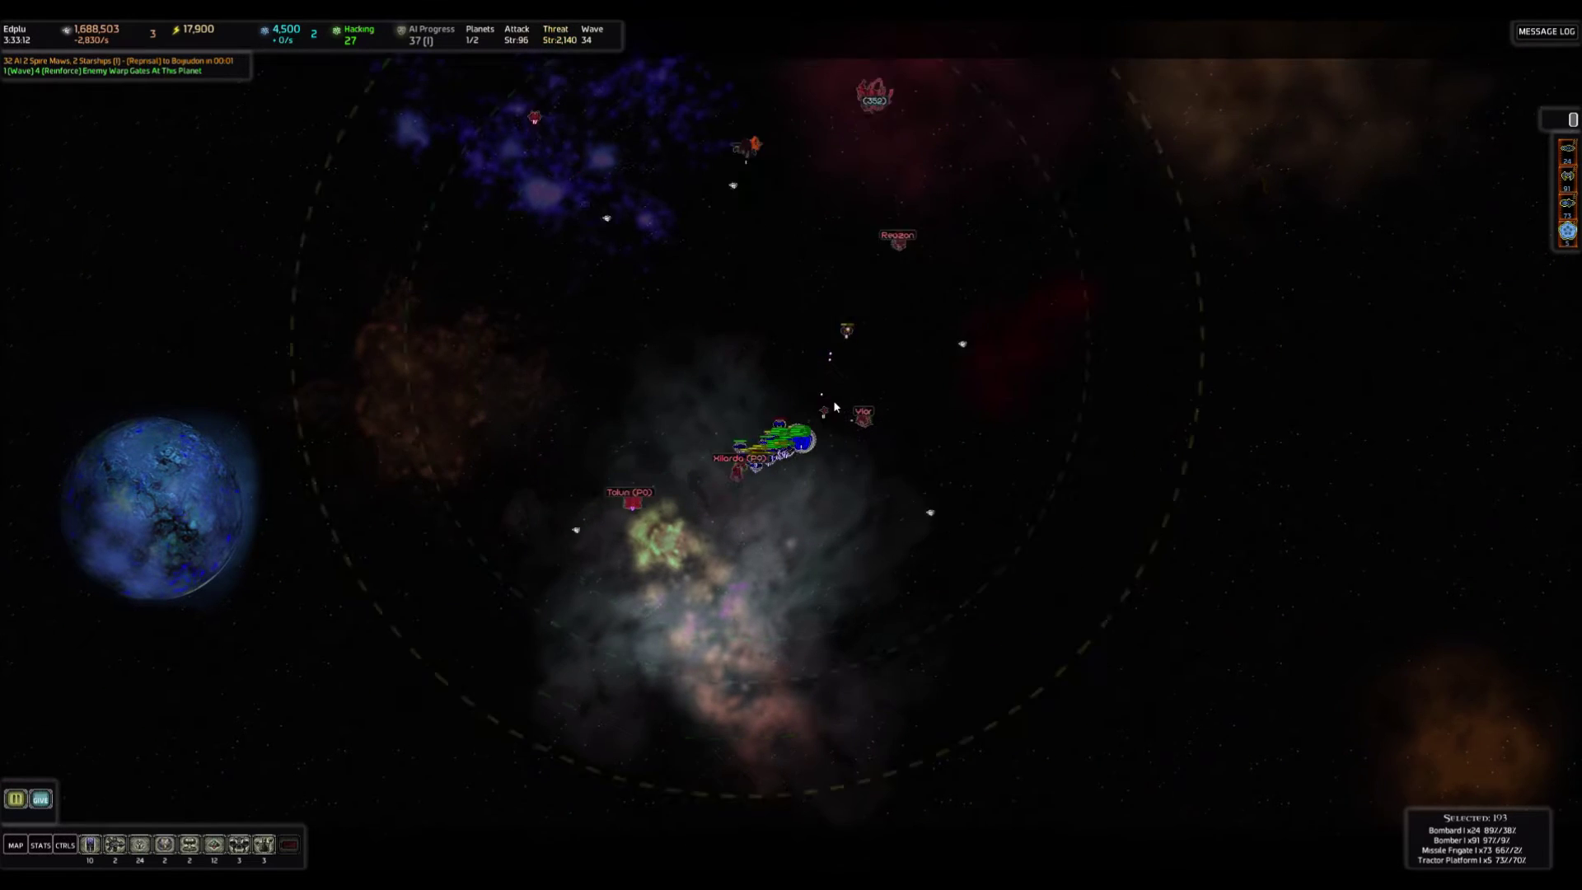
scroll(730, 520, up, 3)
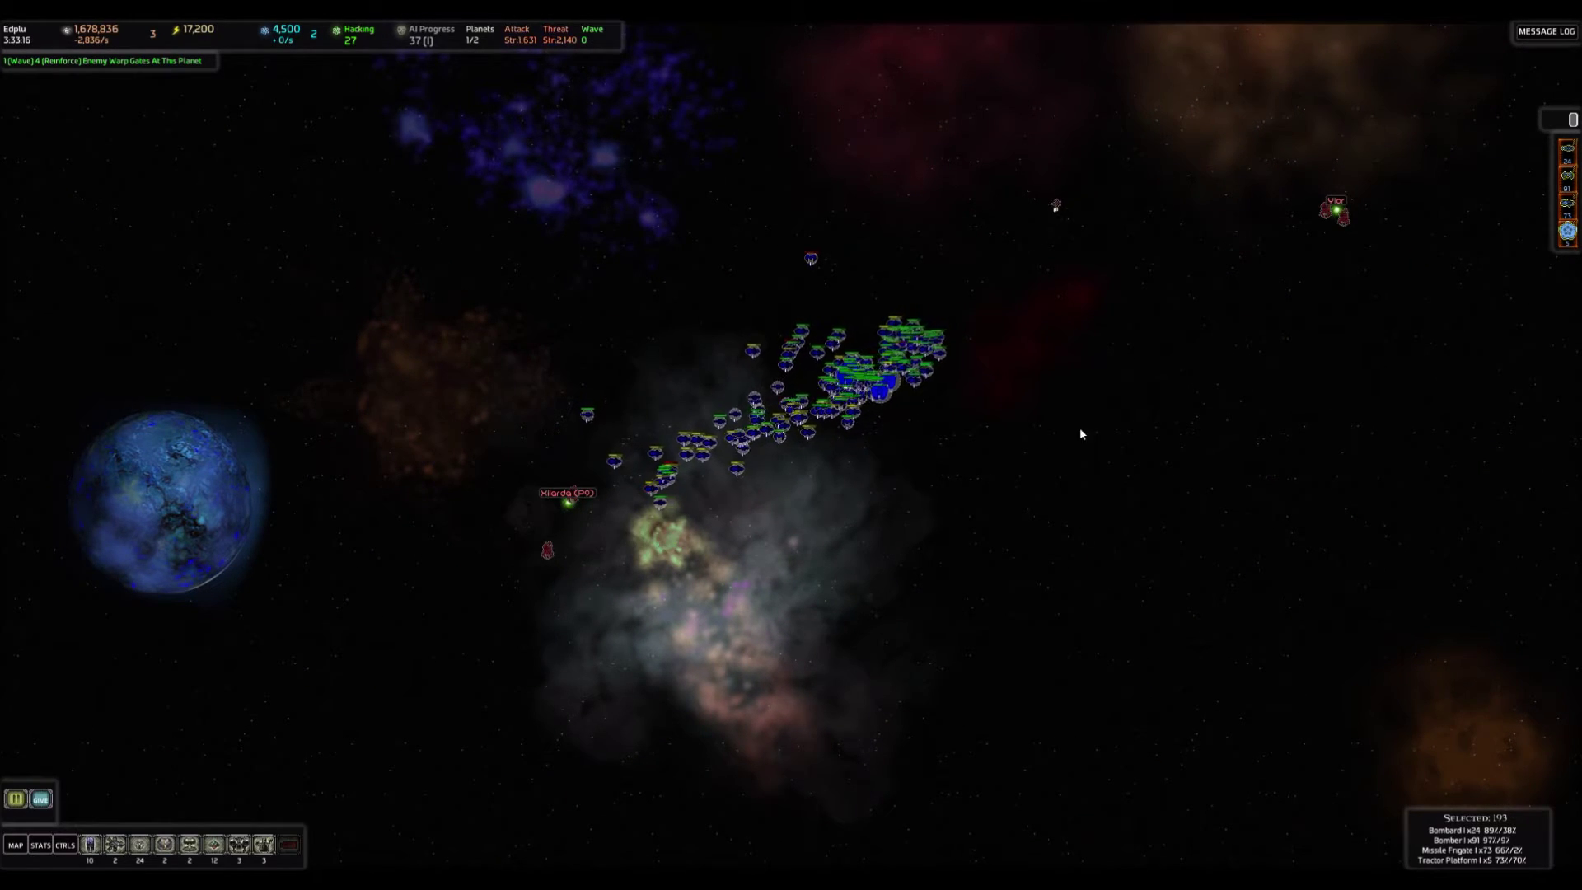
scroll(1014, 424, down, 3)
Check home planet Fosa, then select the ships in the middle of Bogudon.
key(Tab)
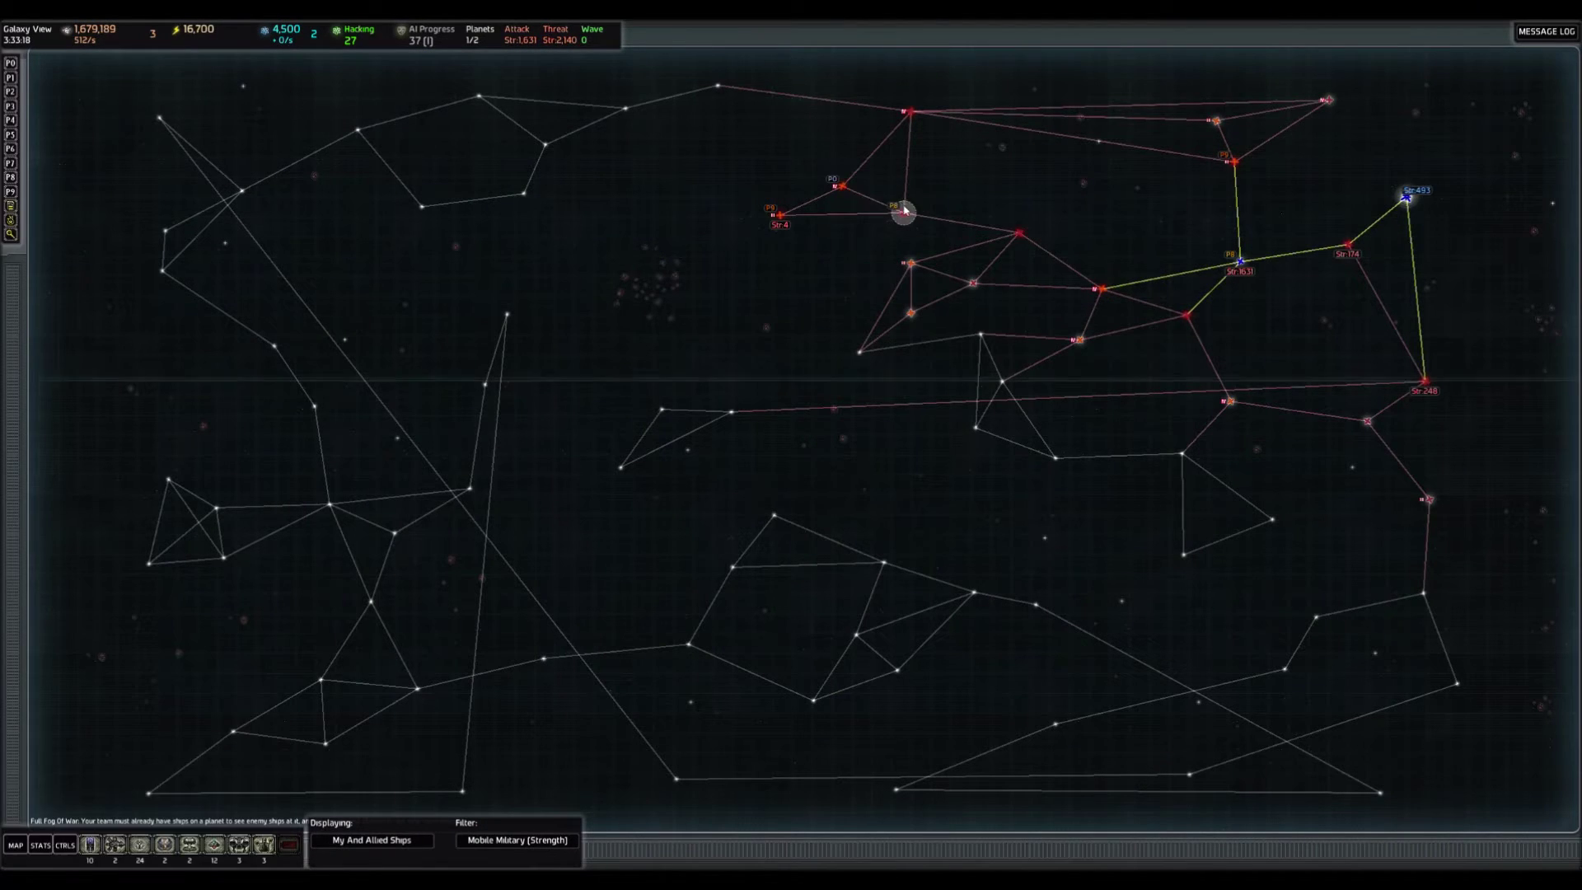
click(1406, 196)
key(Tab)
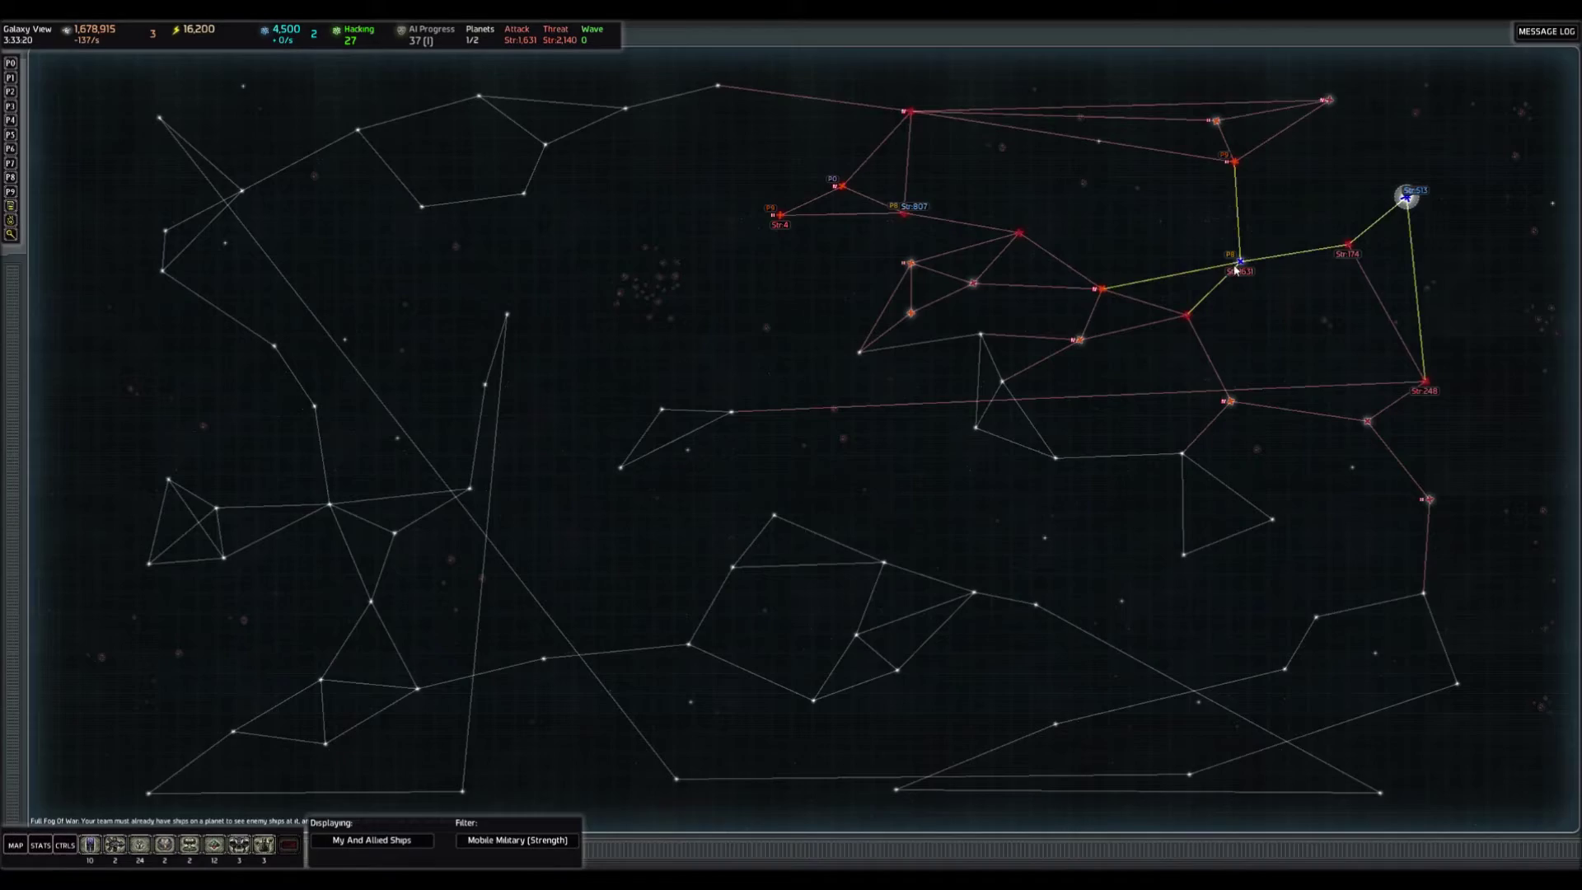
click(1239, 263)
scroll(852, 490, up, 5)
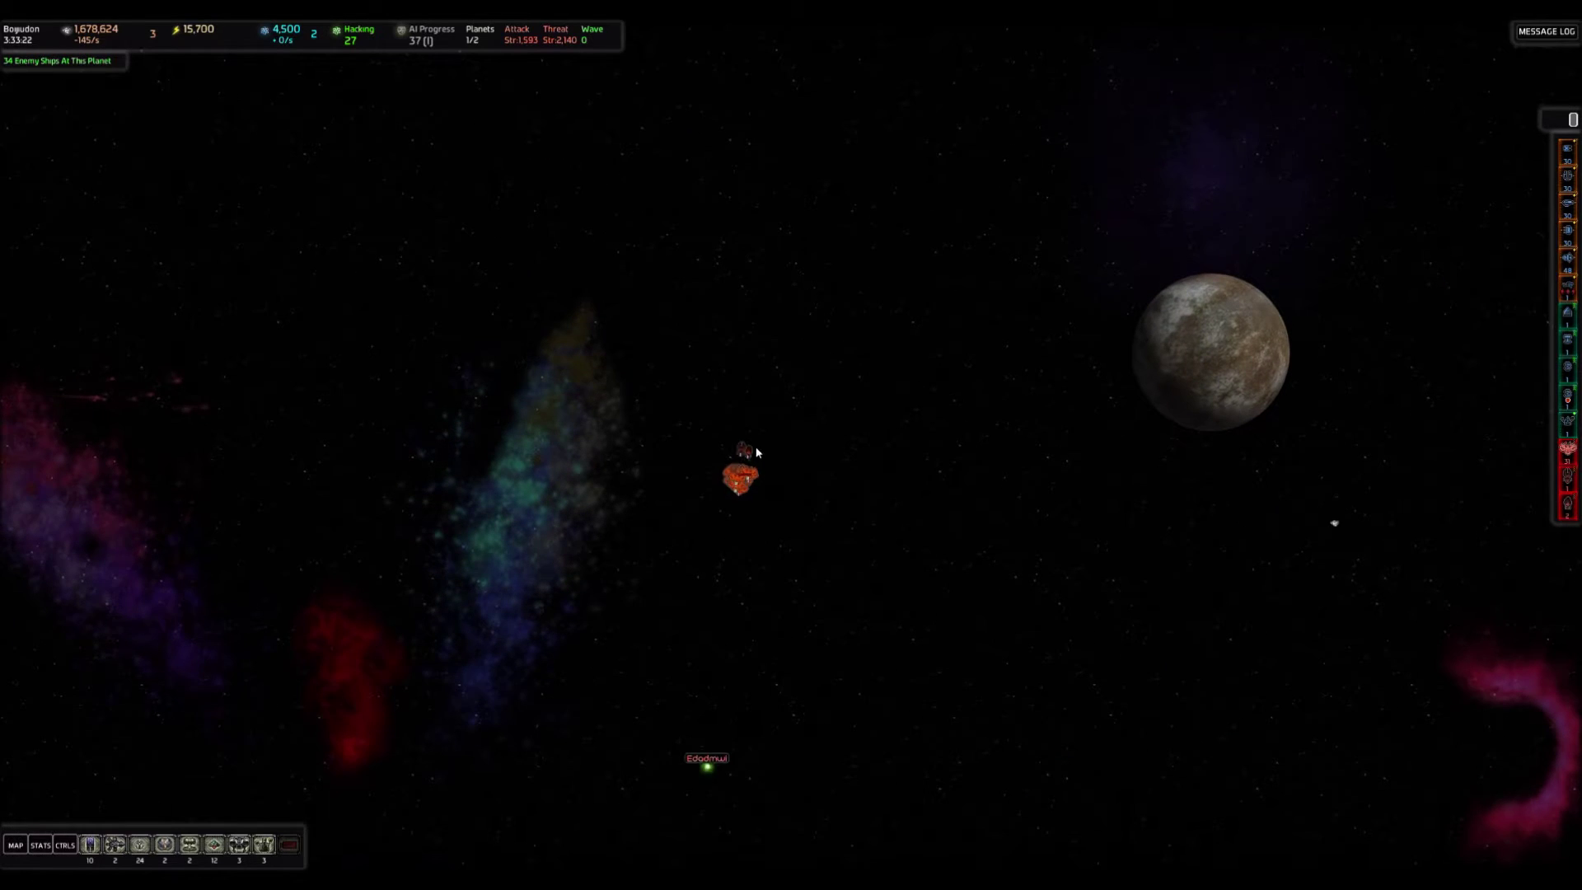
drag(665, 341, 850, 507)
scroll(831, 439, down, 5)
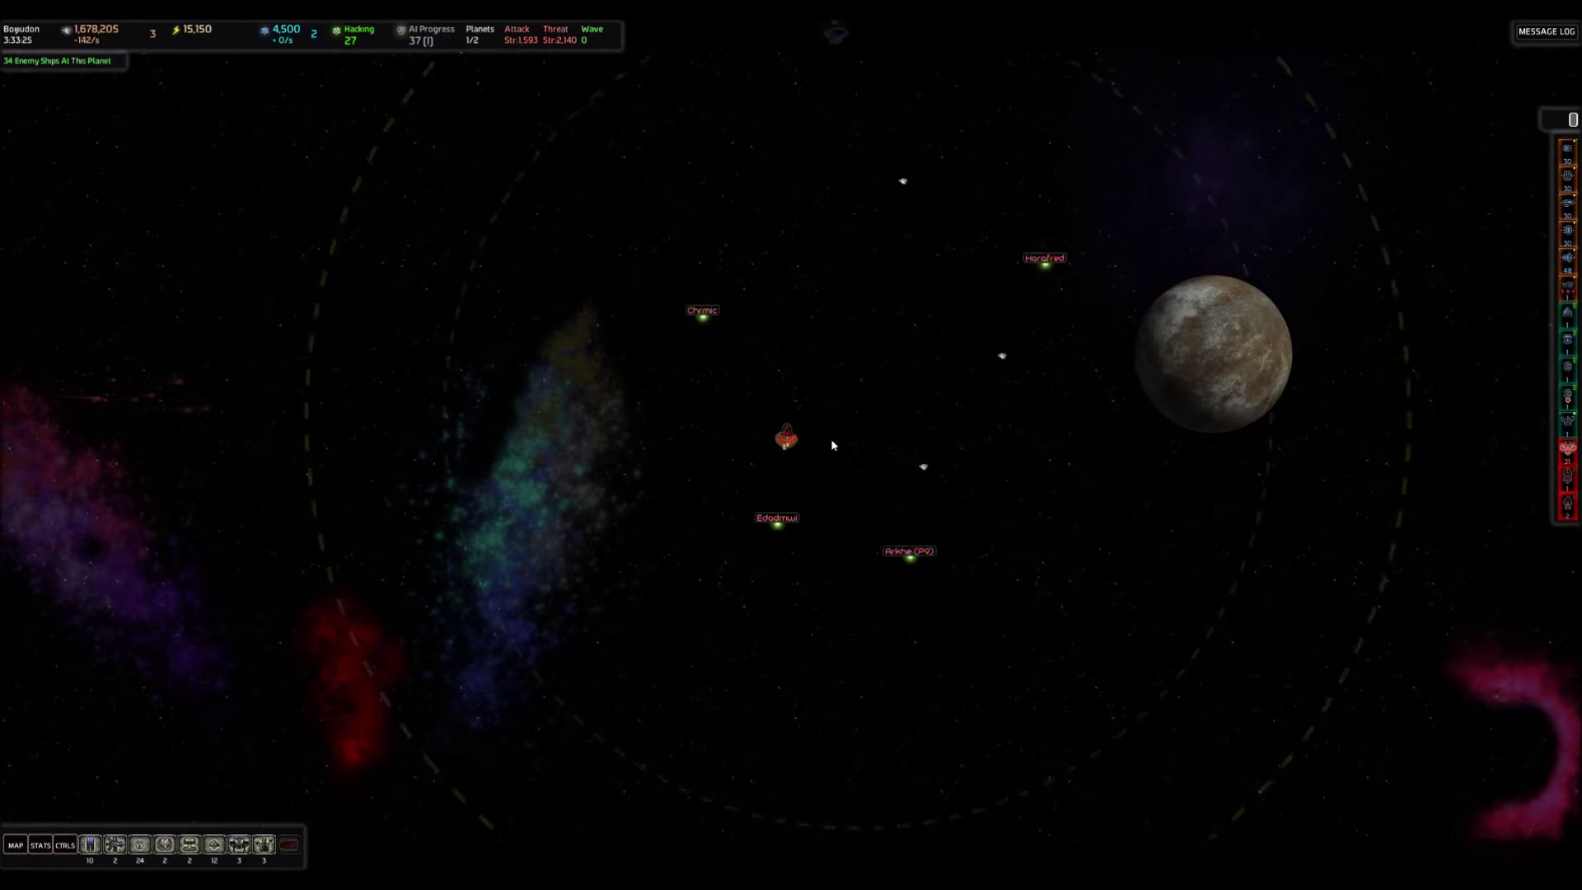
Revisit Fosa, then select Bogudon's 174 defensive units via its station.
key(Tab)
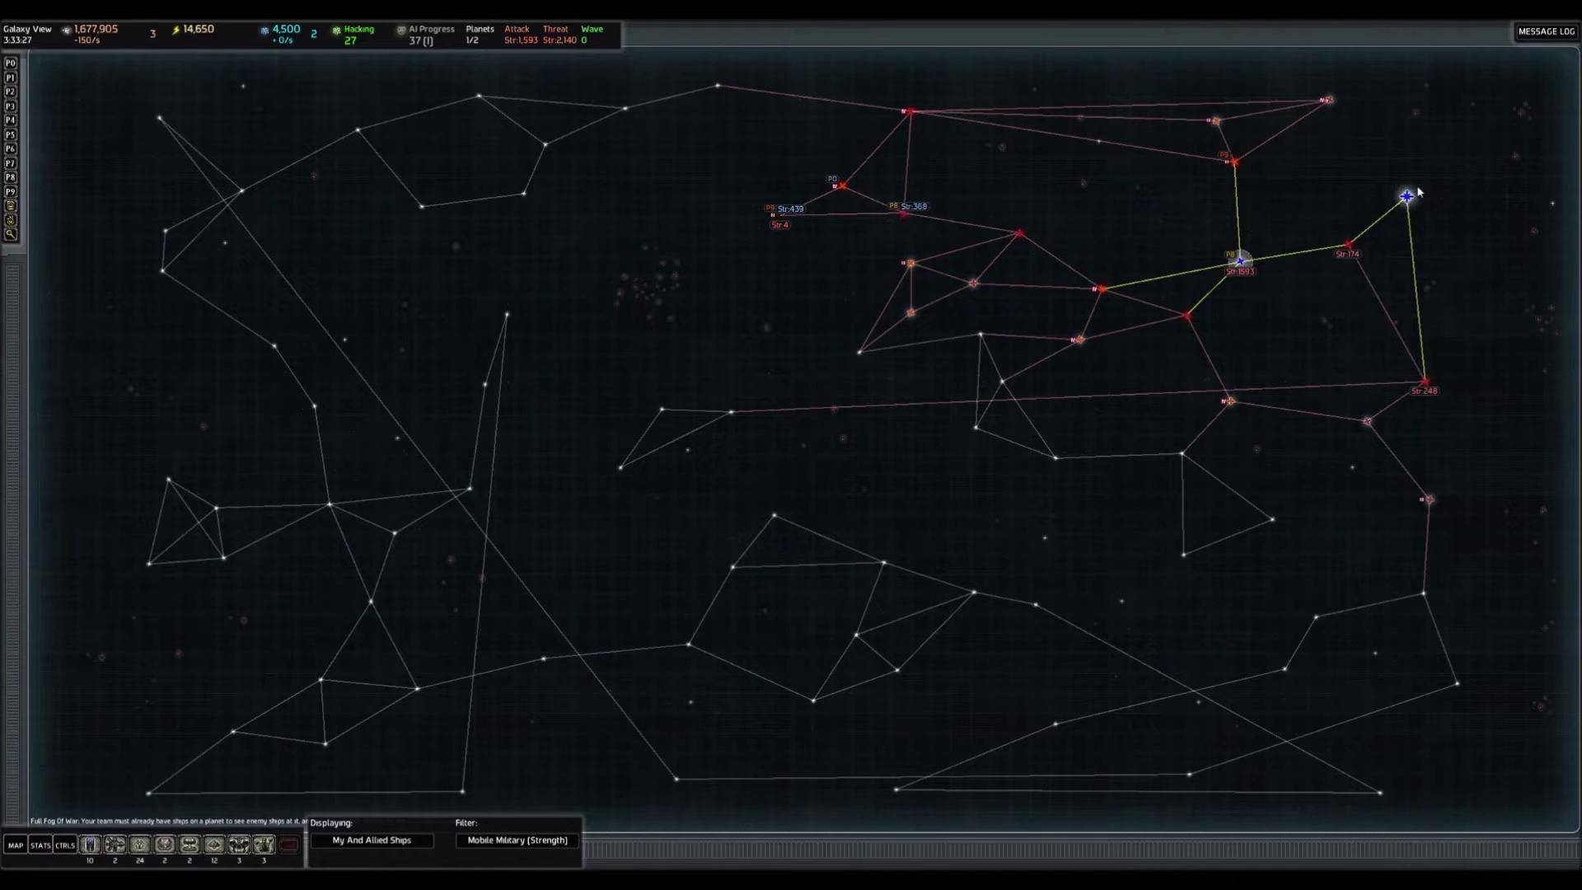
click(1249, 353)
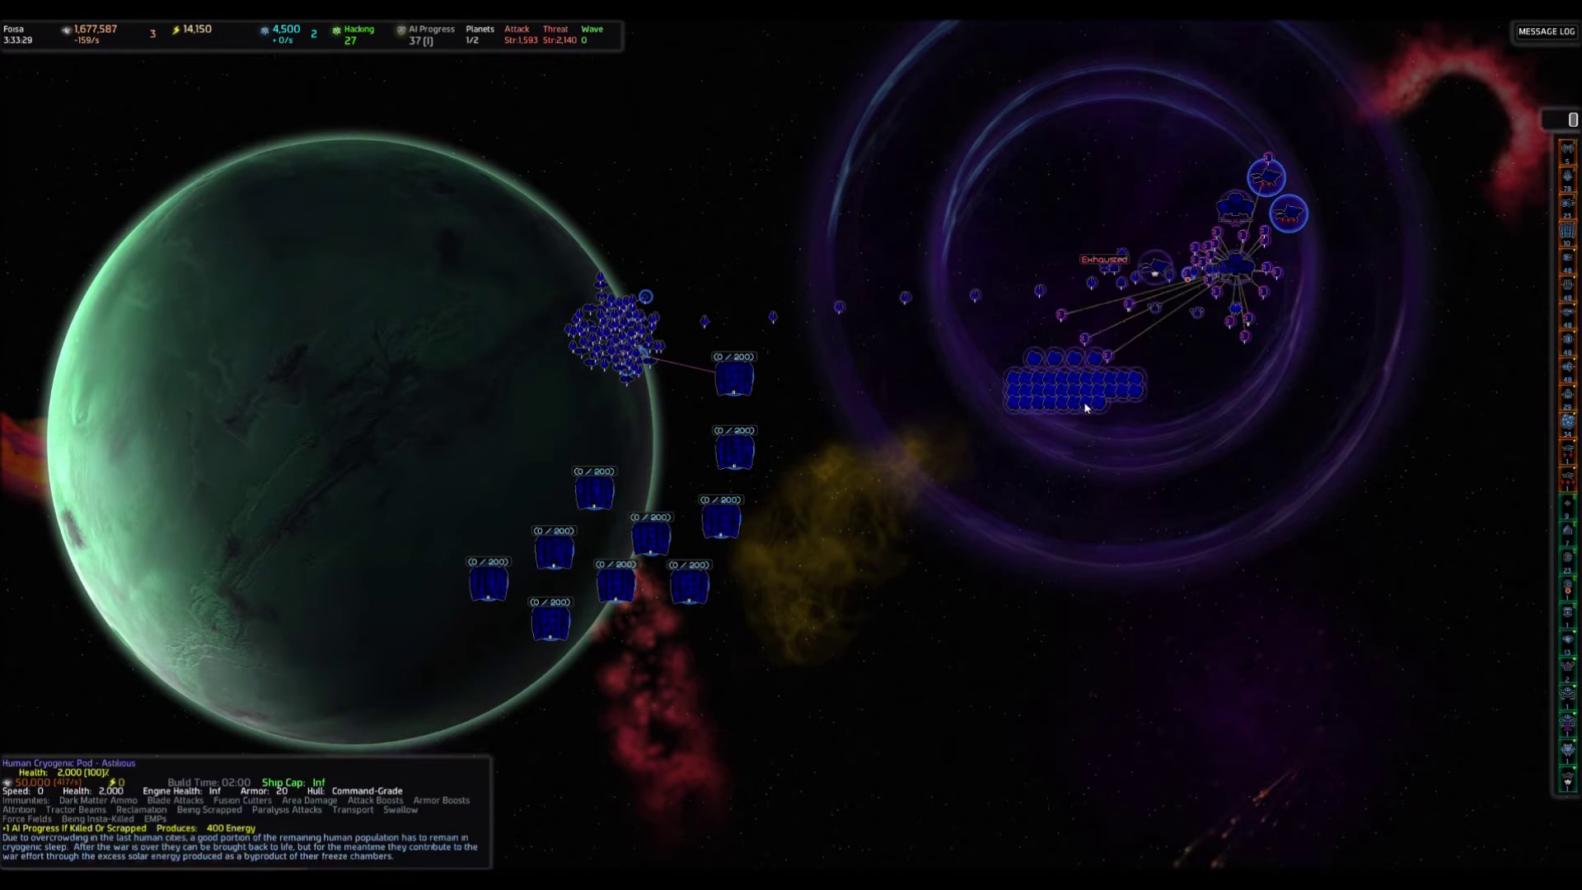
key(Tab)
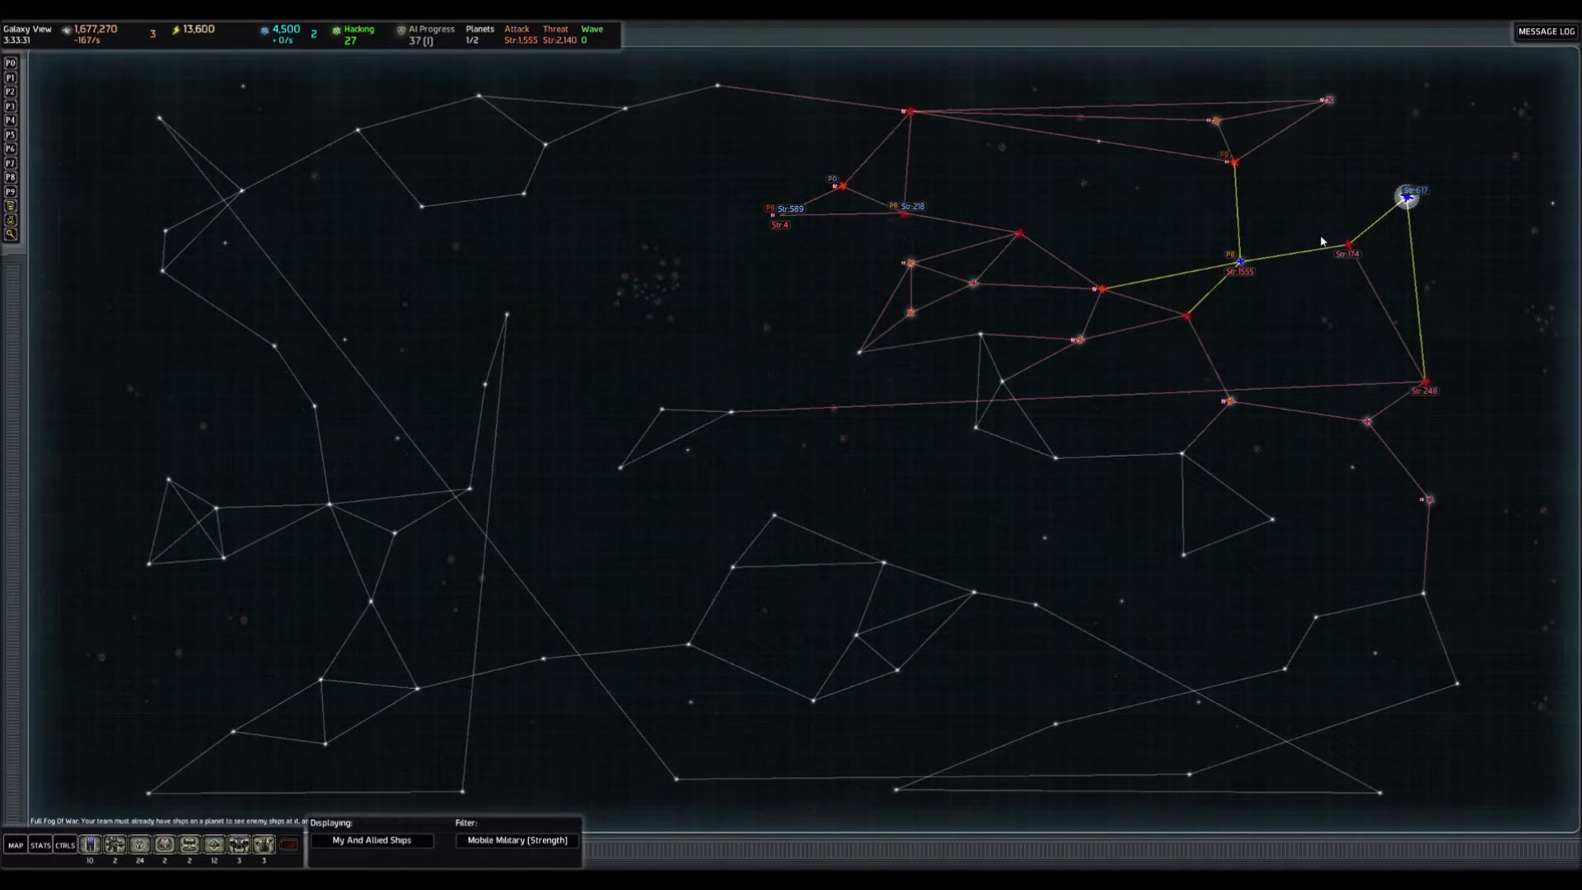
click(1236, 263)
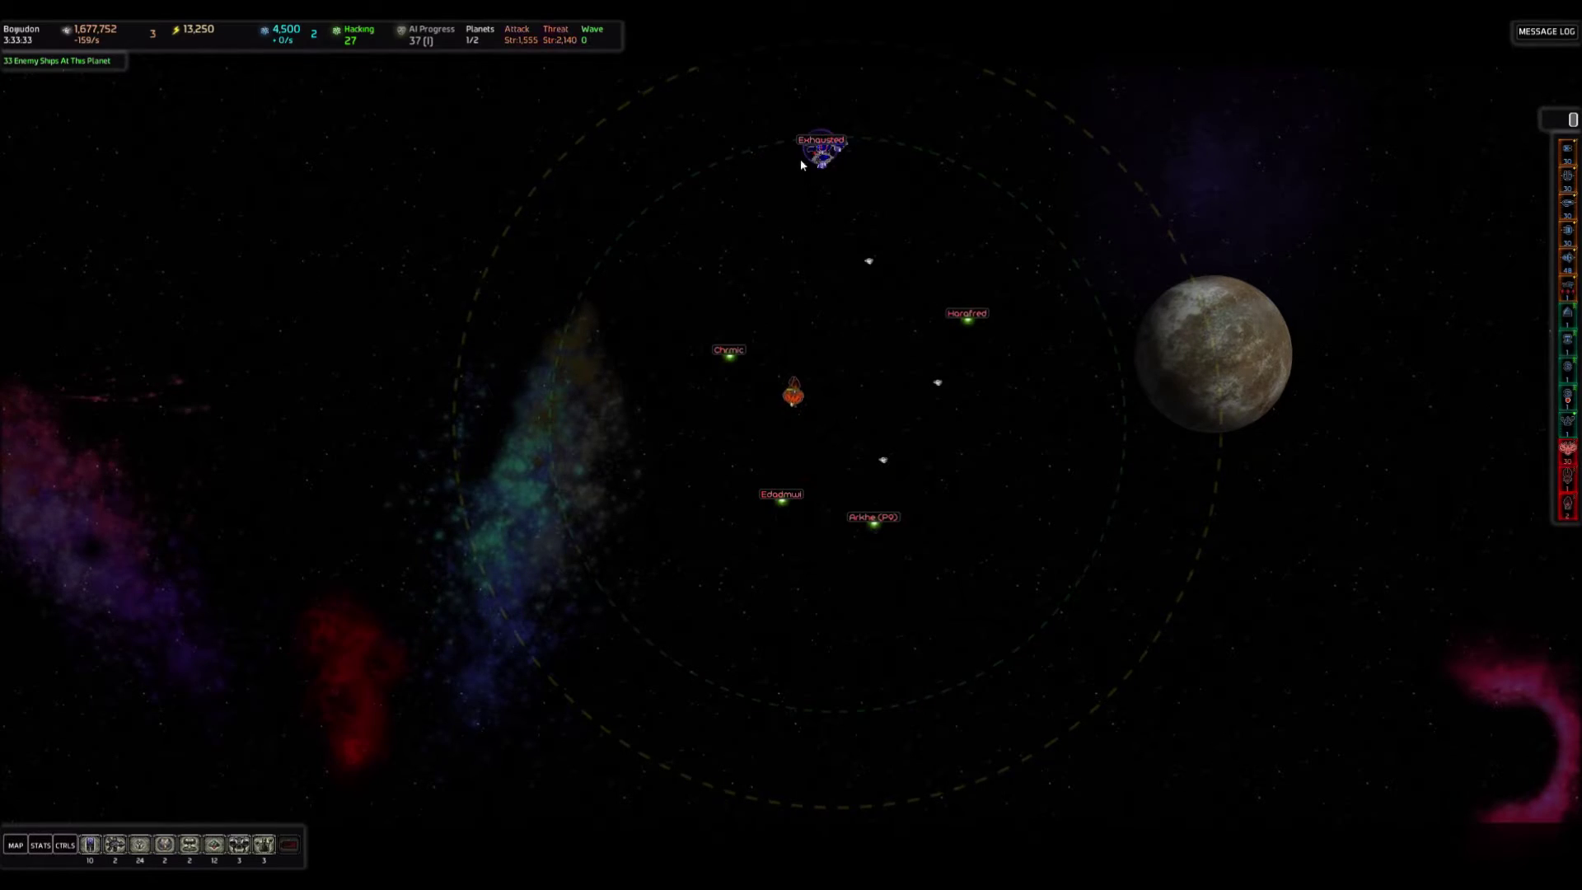
click(821, 152)
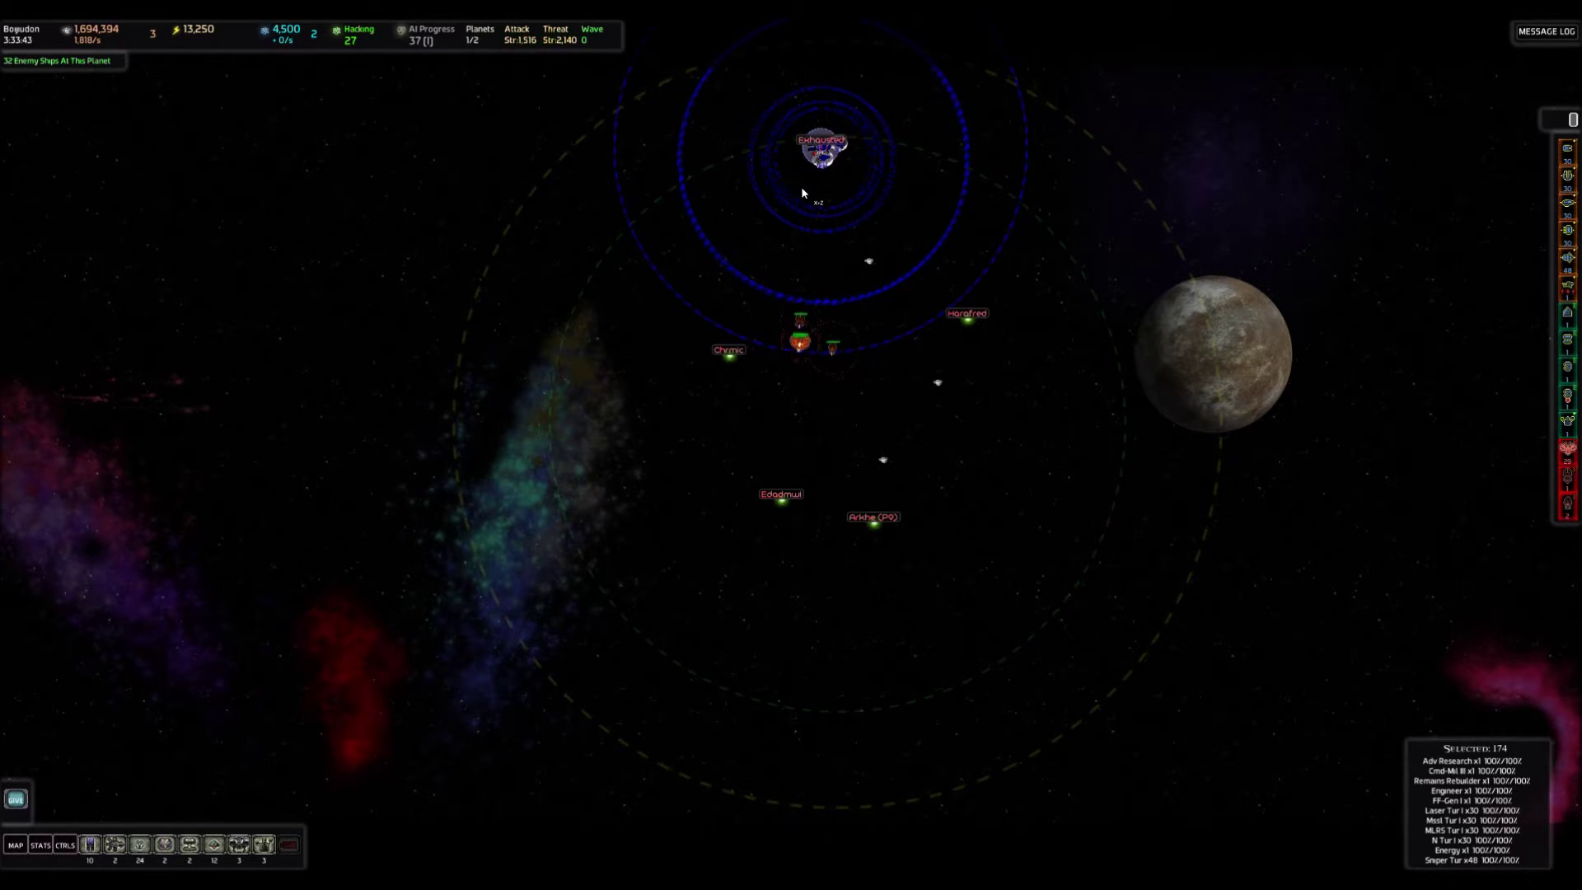
key(Tab)
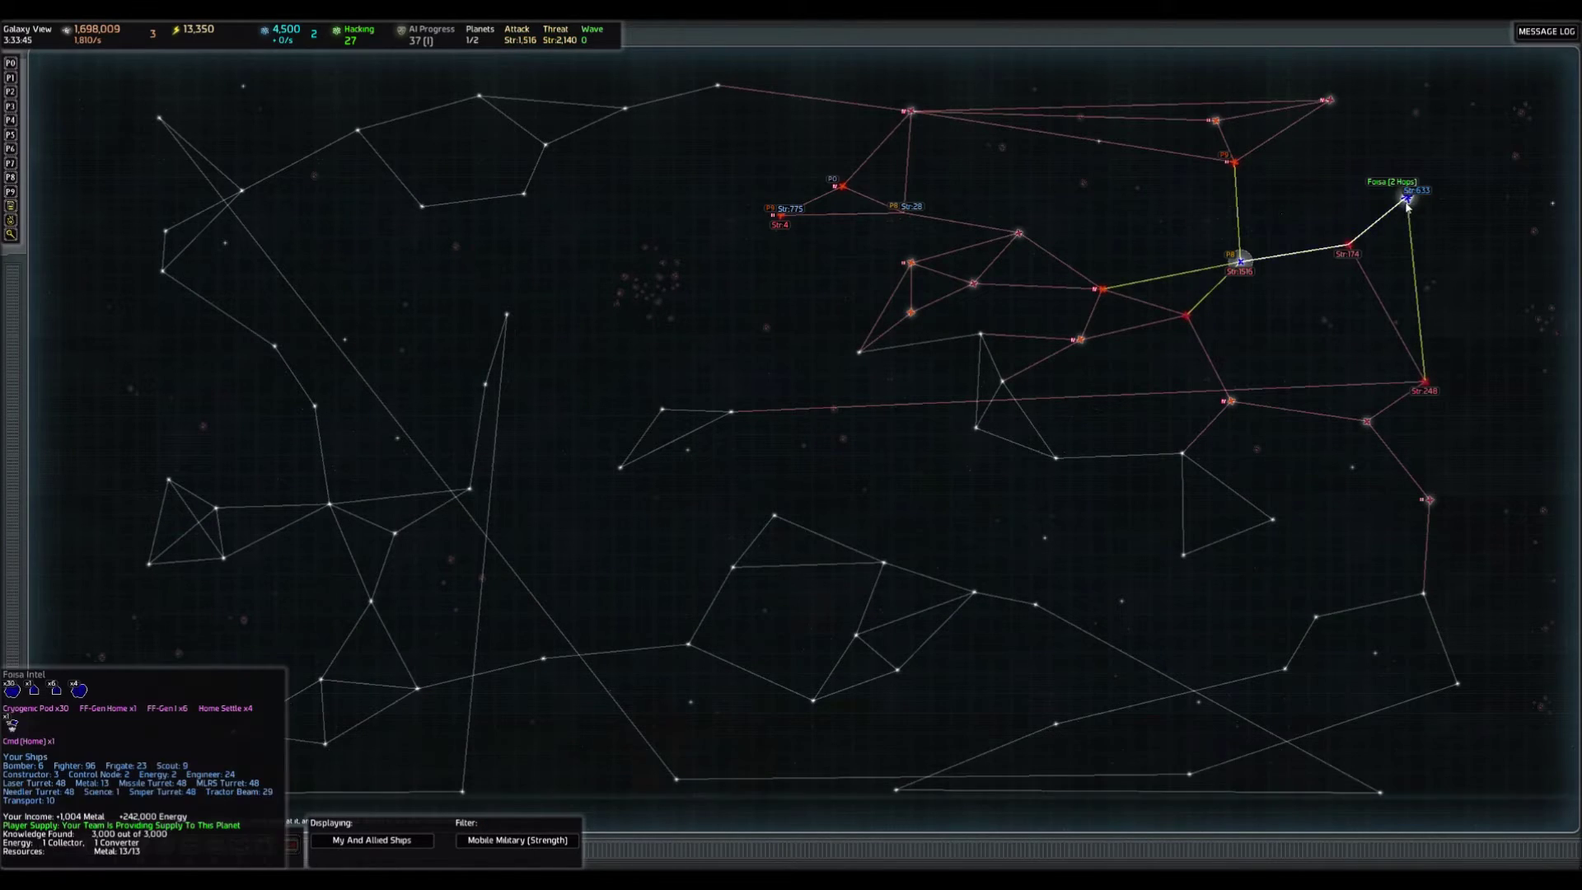
Select the 125-ship fleet at Fosa and send it along the eastern route.
click(1408, 195)
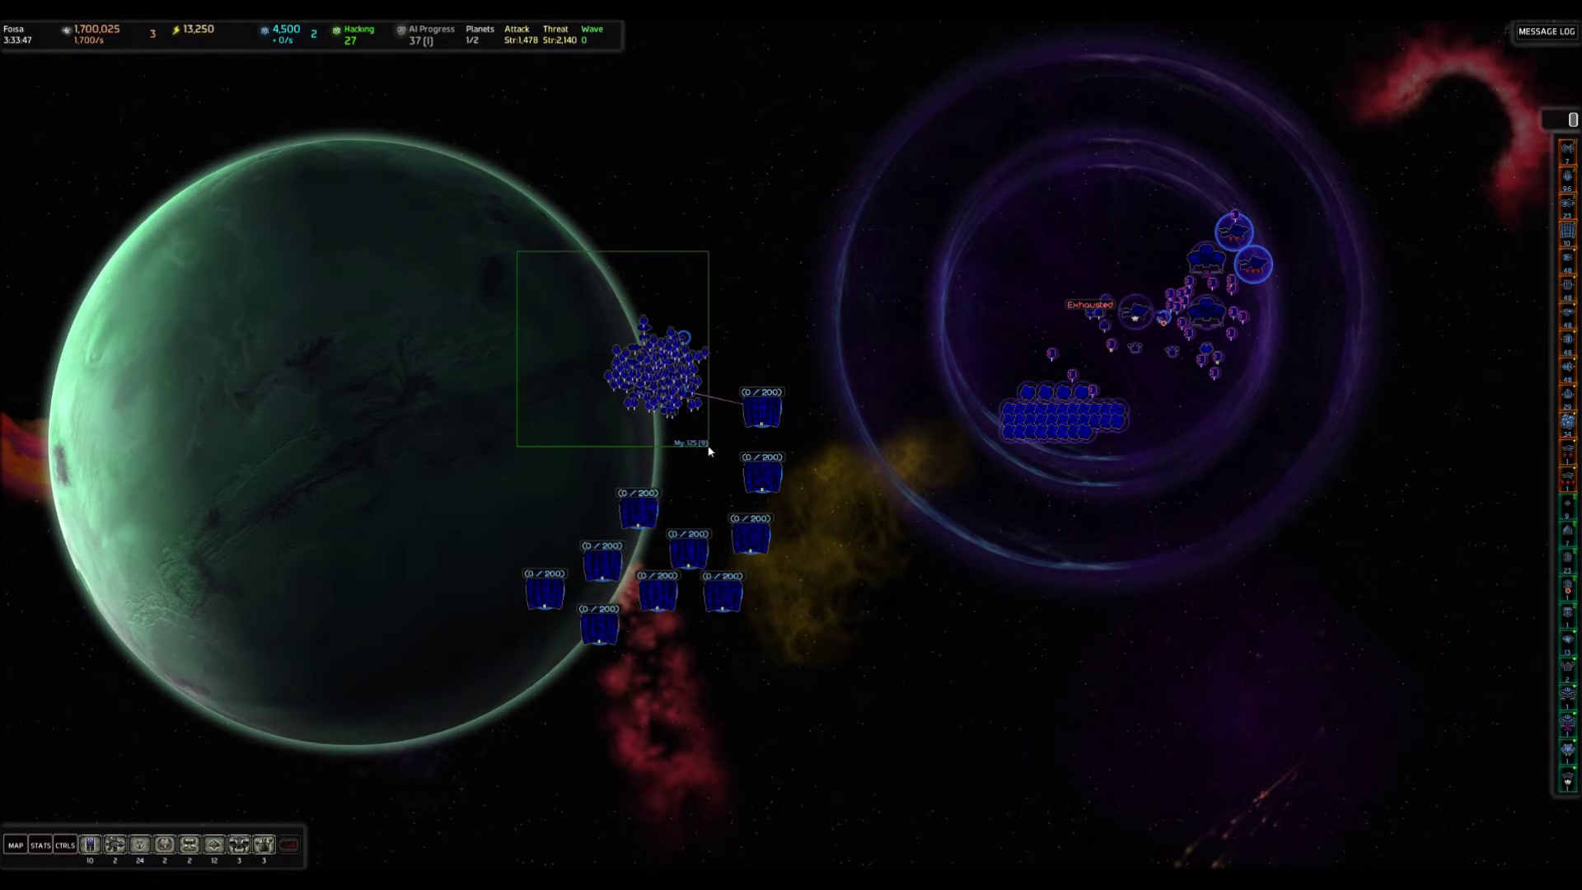
drag(518, 250, 709, 445)
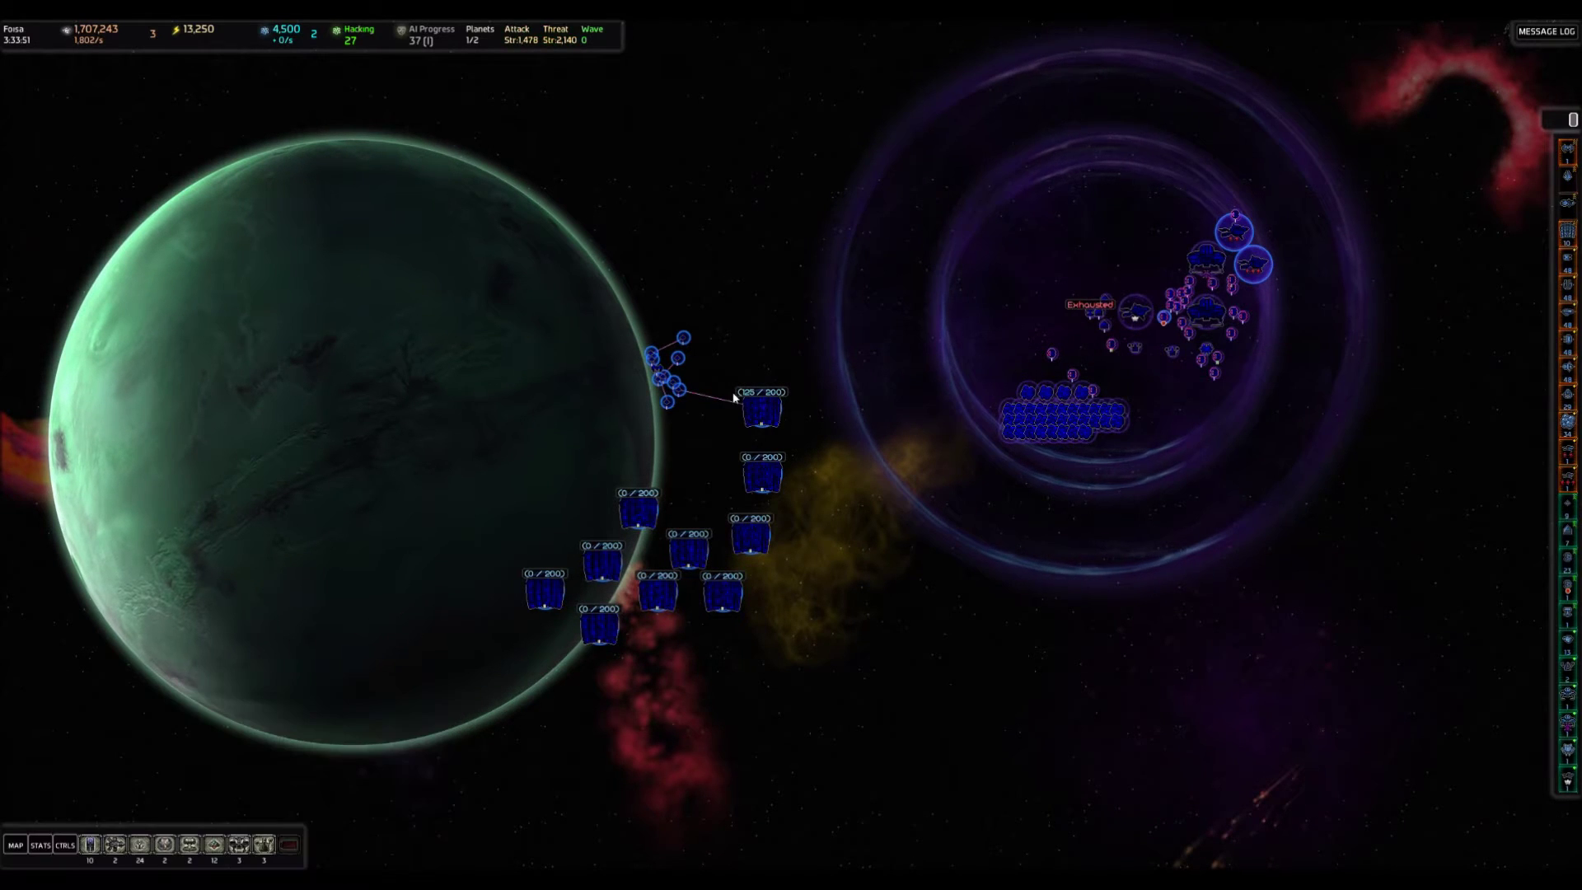
key(Tab)
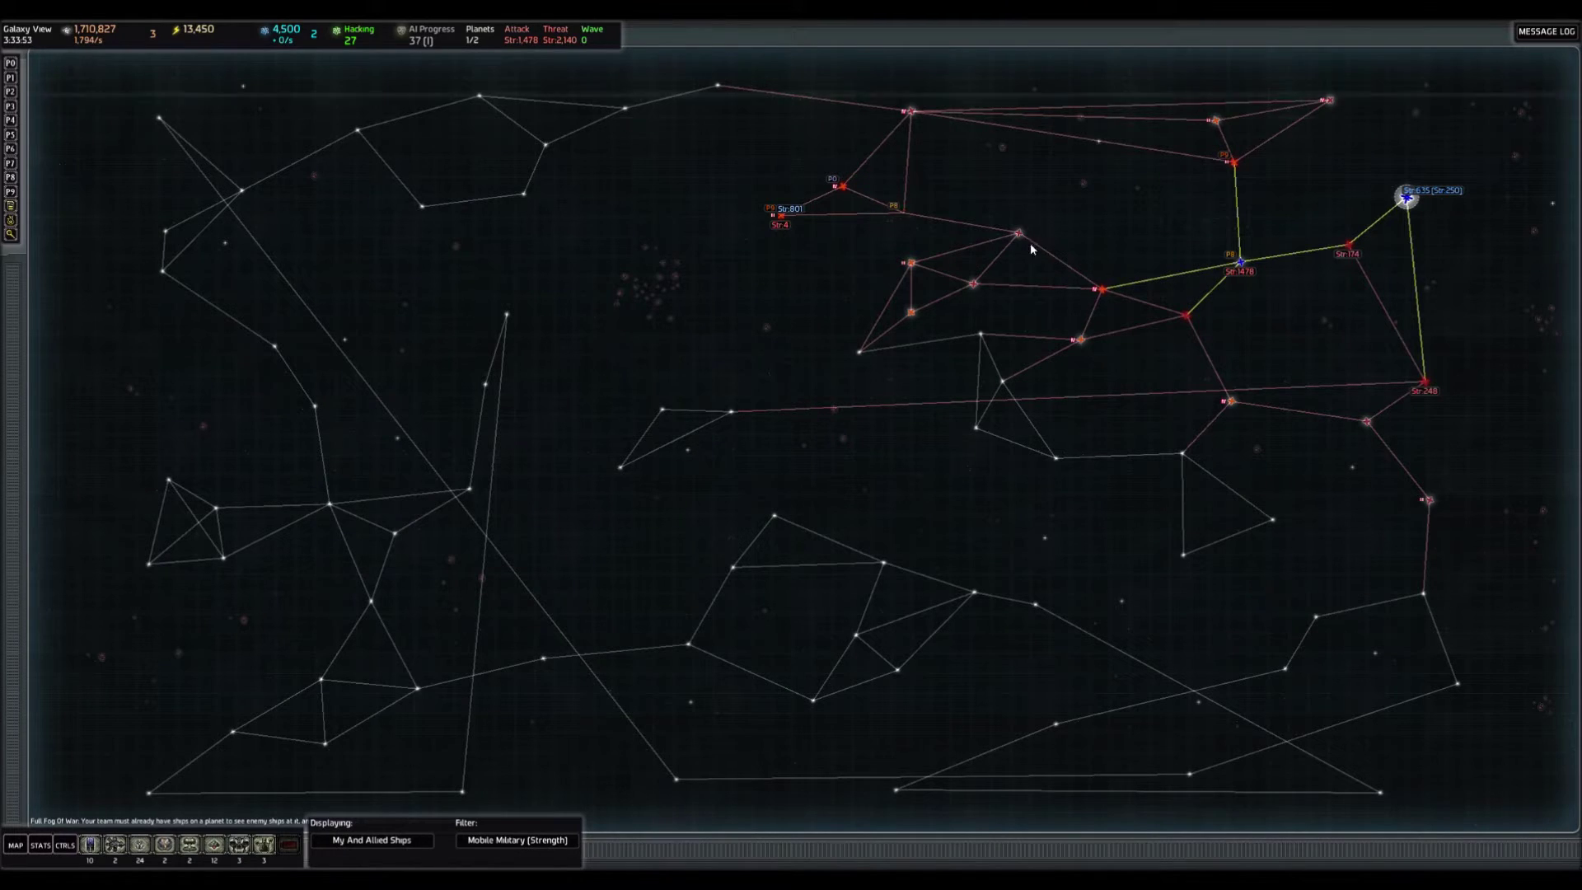
right_click(1017, 236)
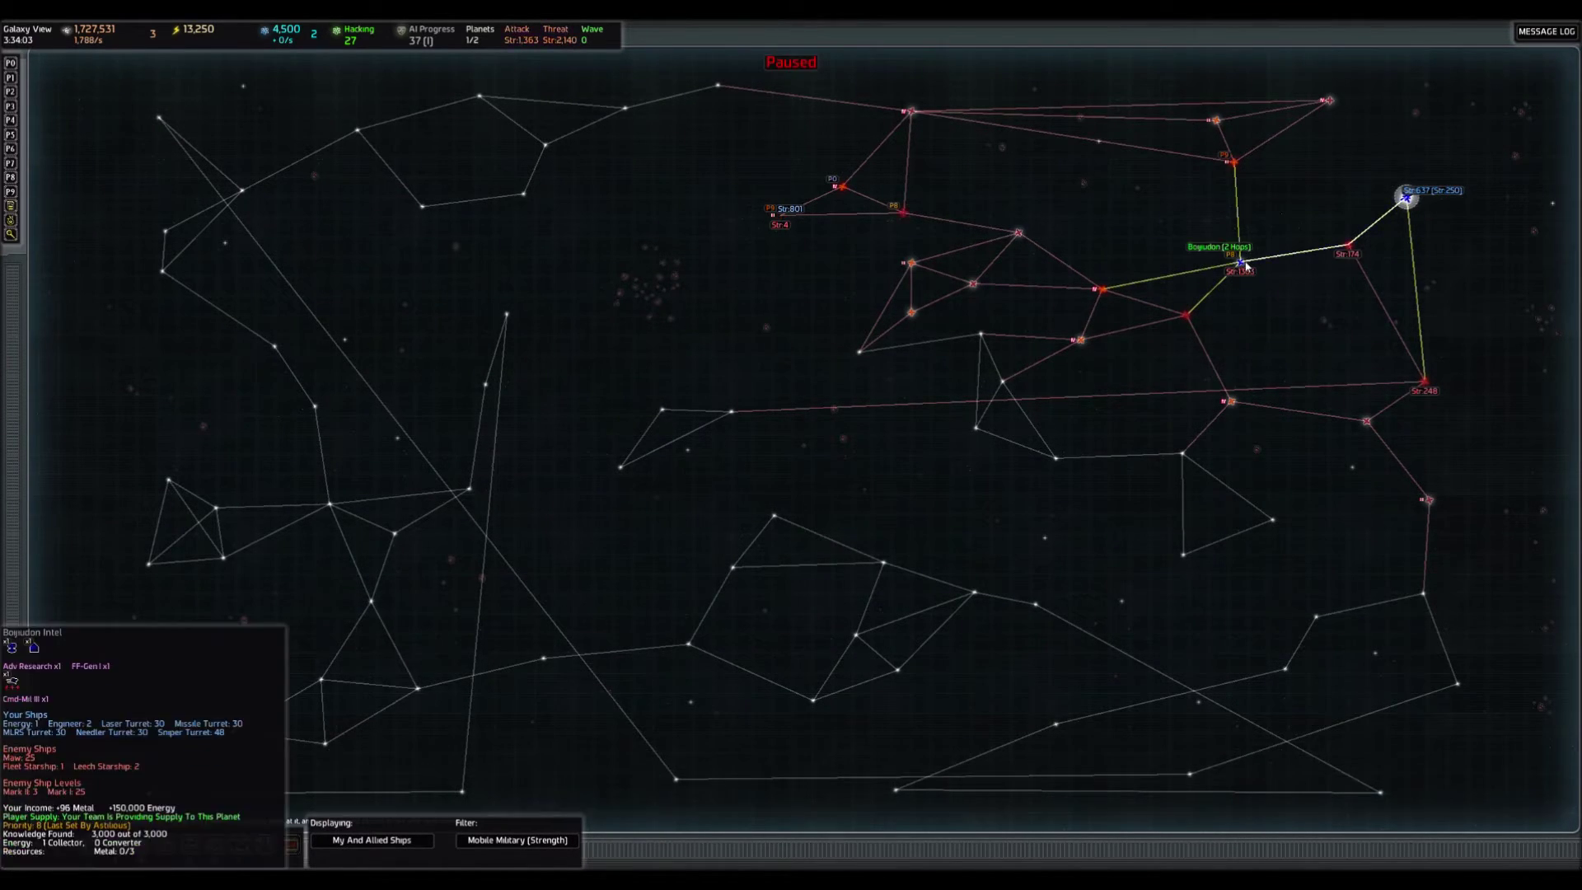
mouse_move(1098, 290)
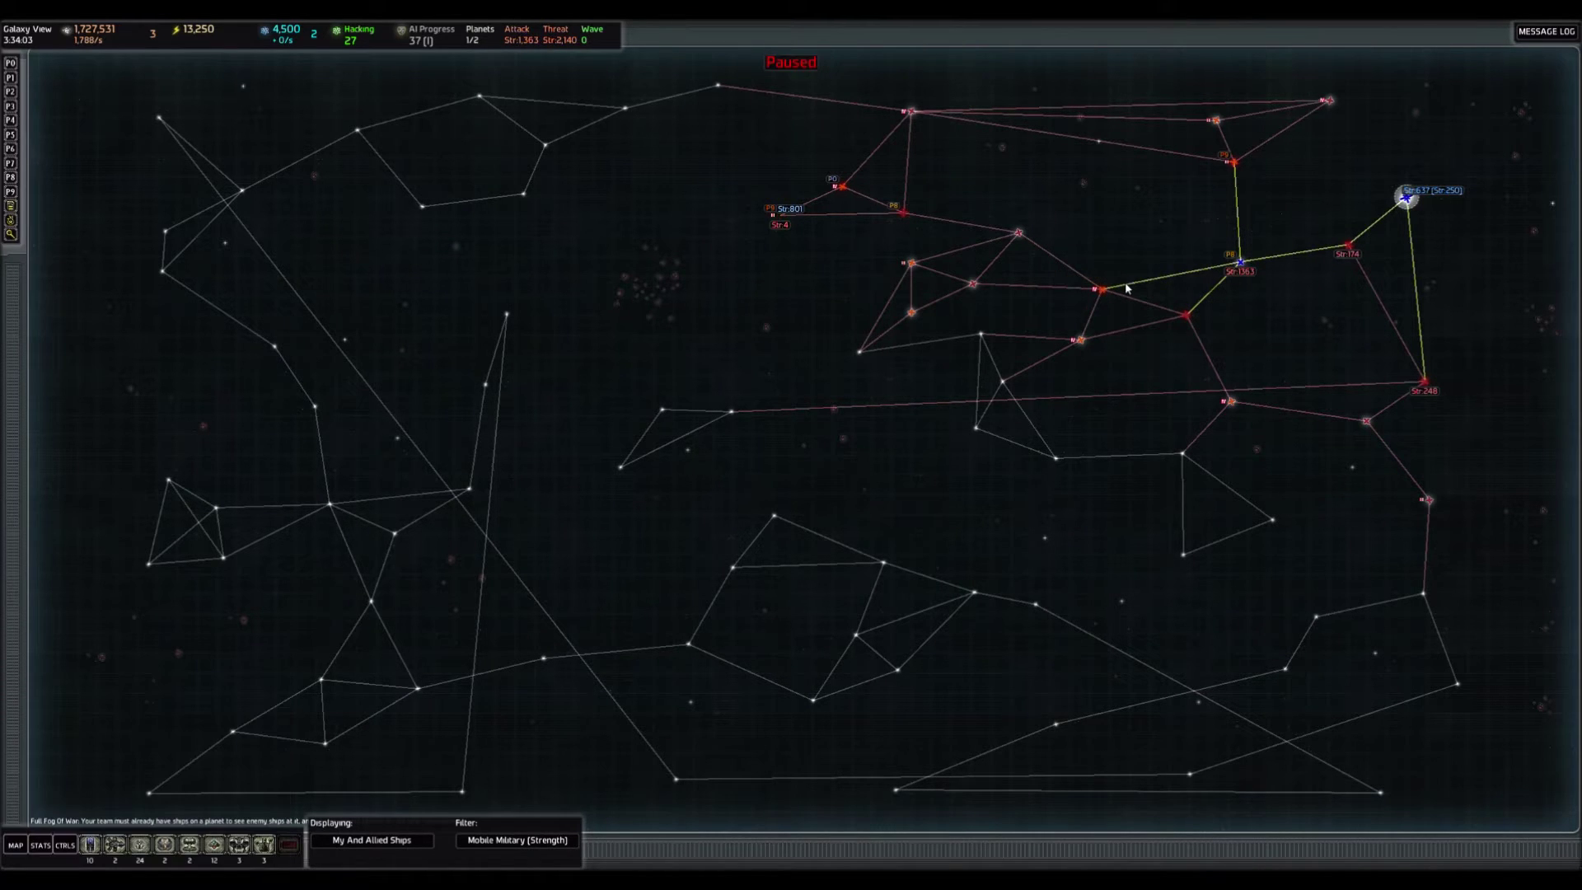
Label every planet, select ships near Harafred, and return to Galaxy View.
key(F1)
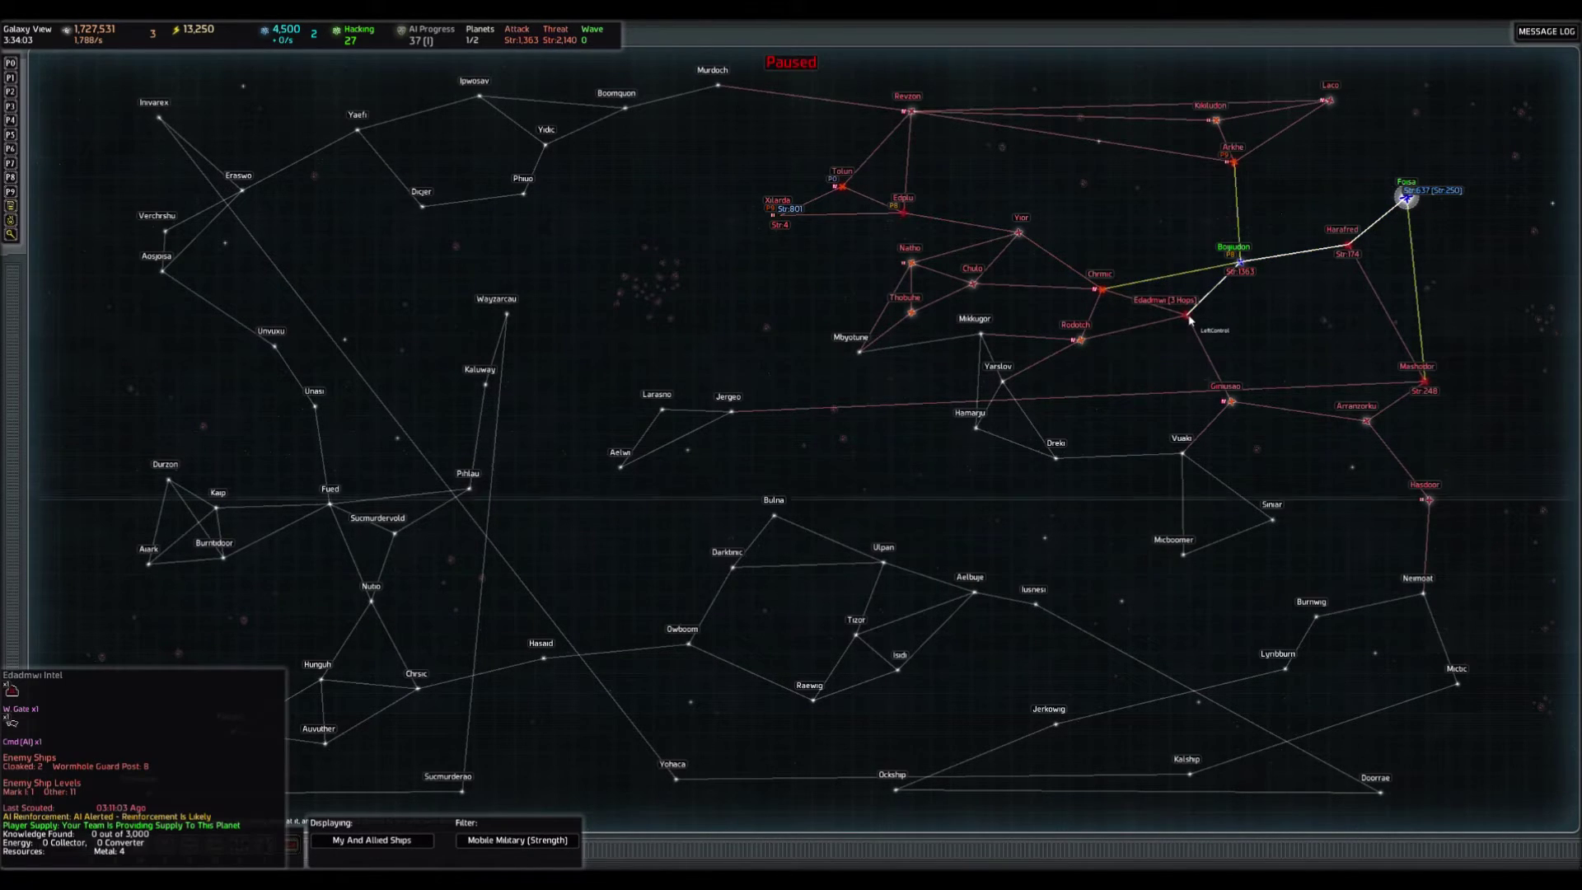
click(1345, 254)
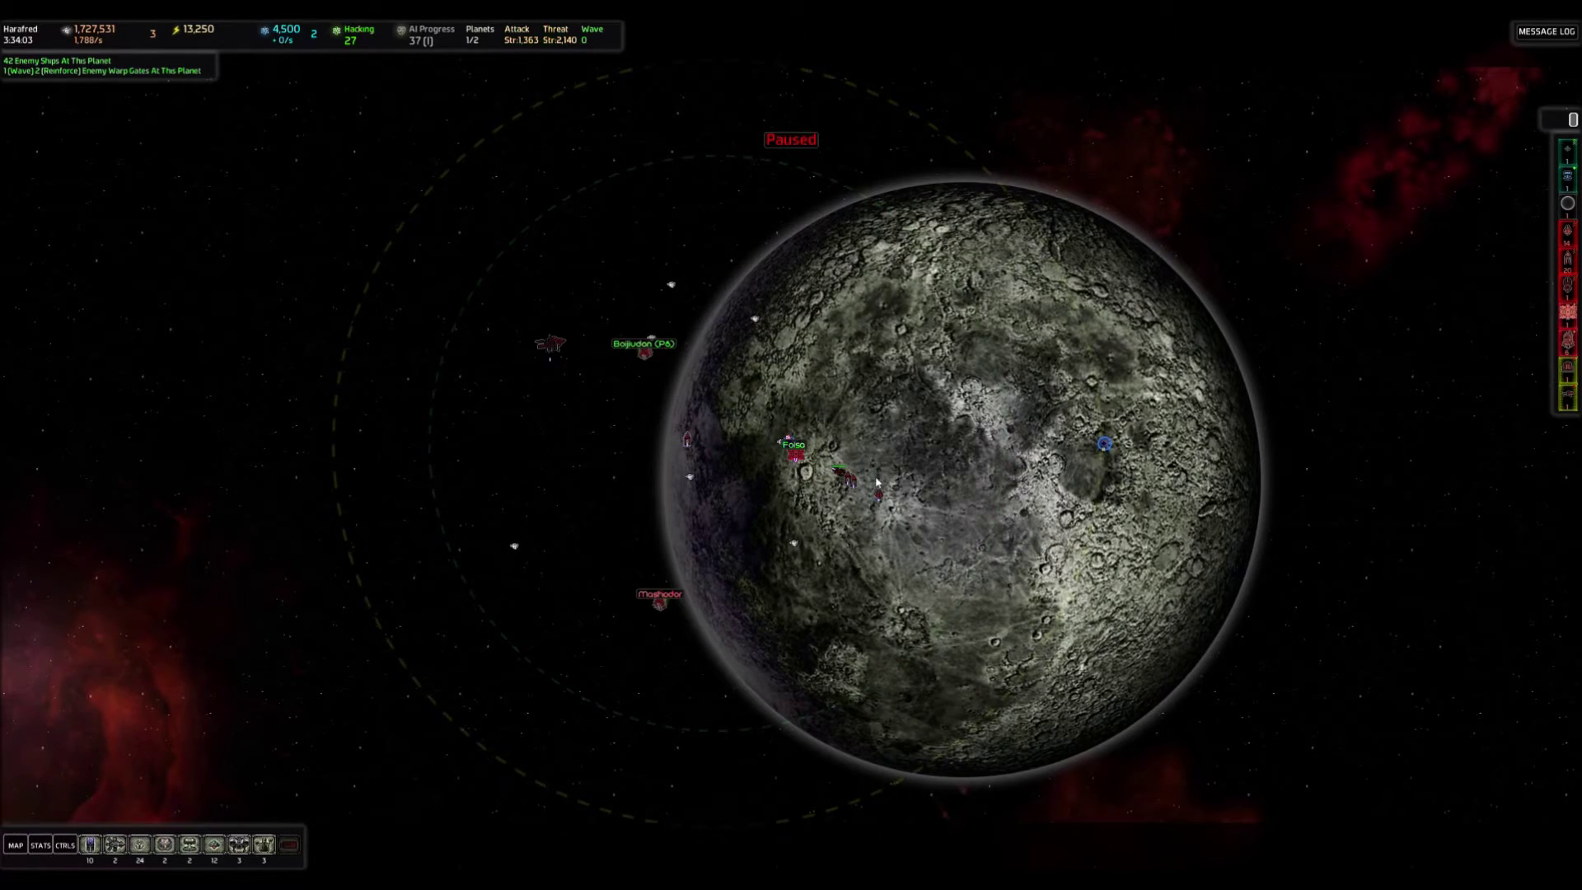
scroll(863, 477, up, 3)
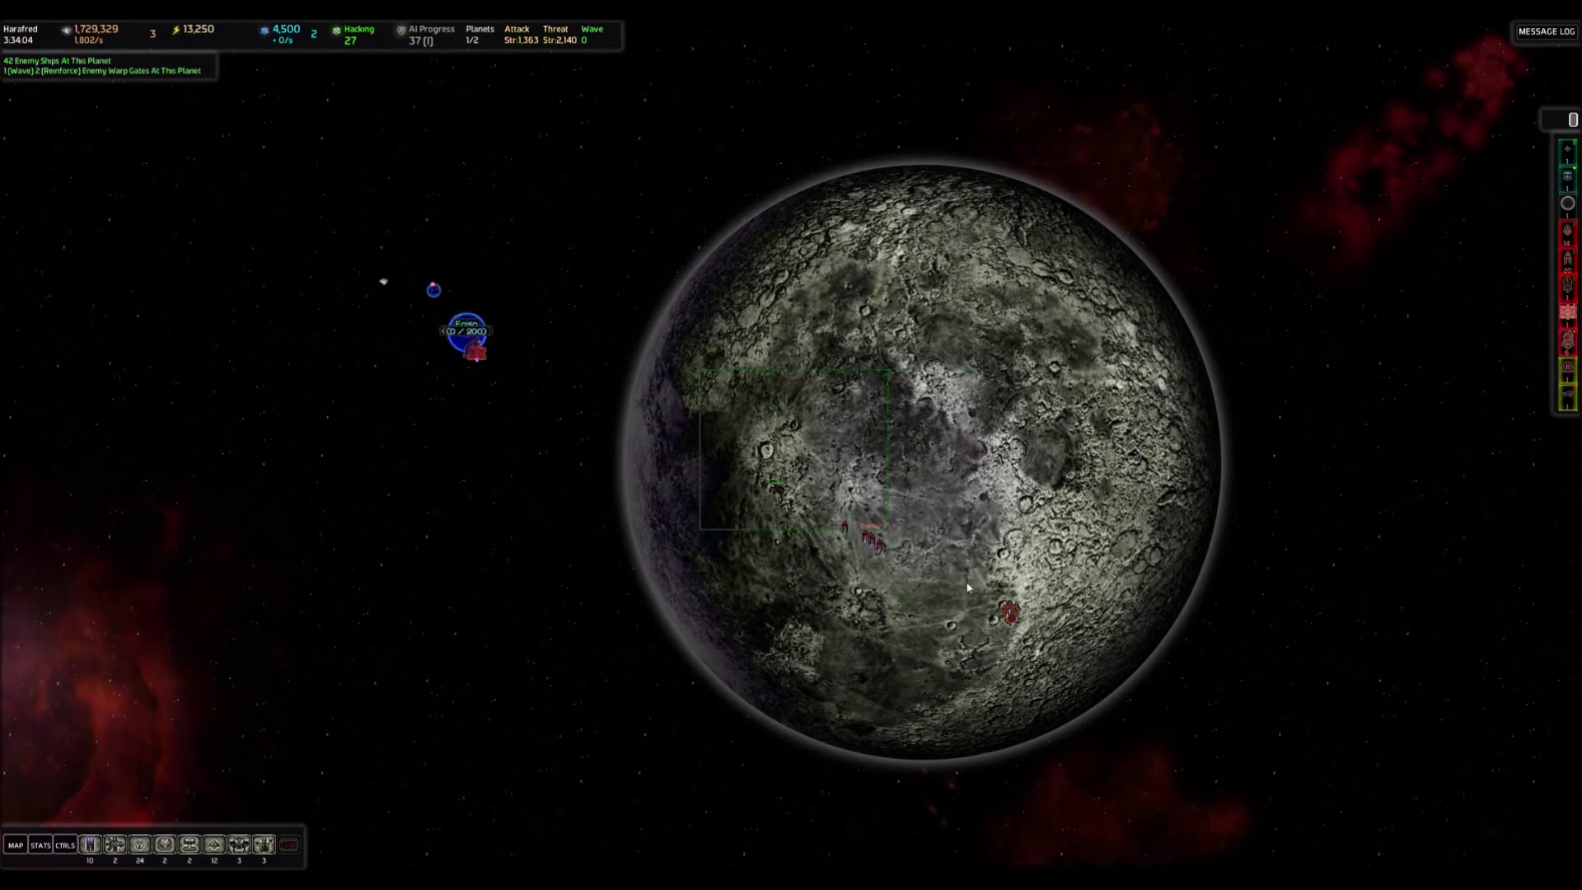
drag(698, 371, 1099, 676)
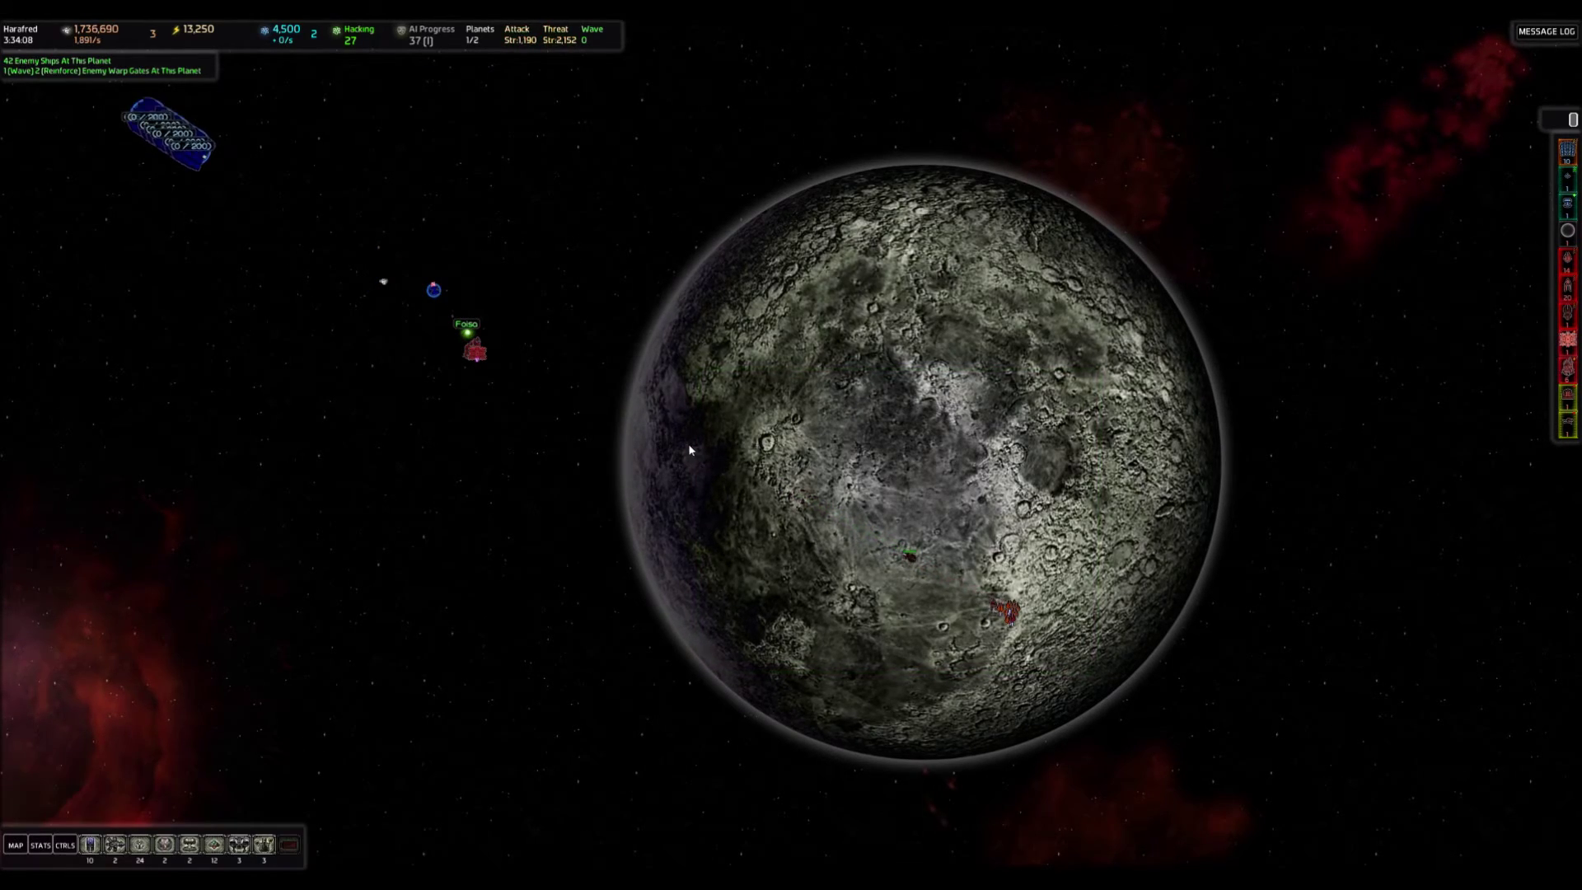
scroll(687, 444, down, 3)
scroll(673, 422, up, 3)
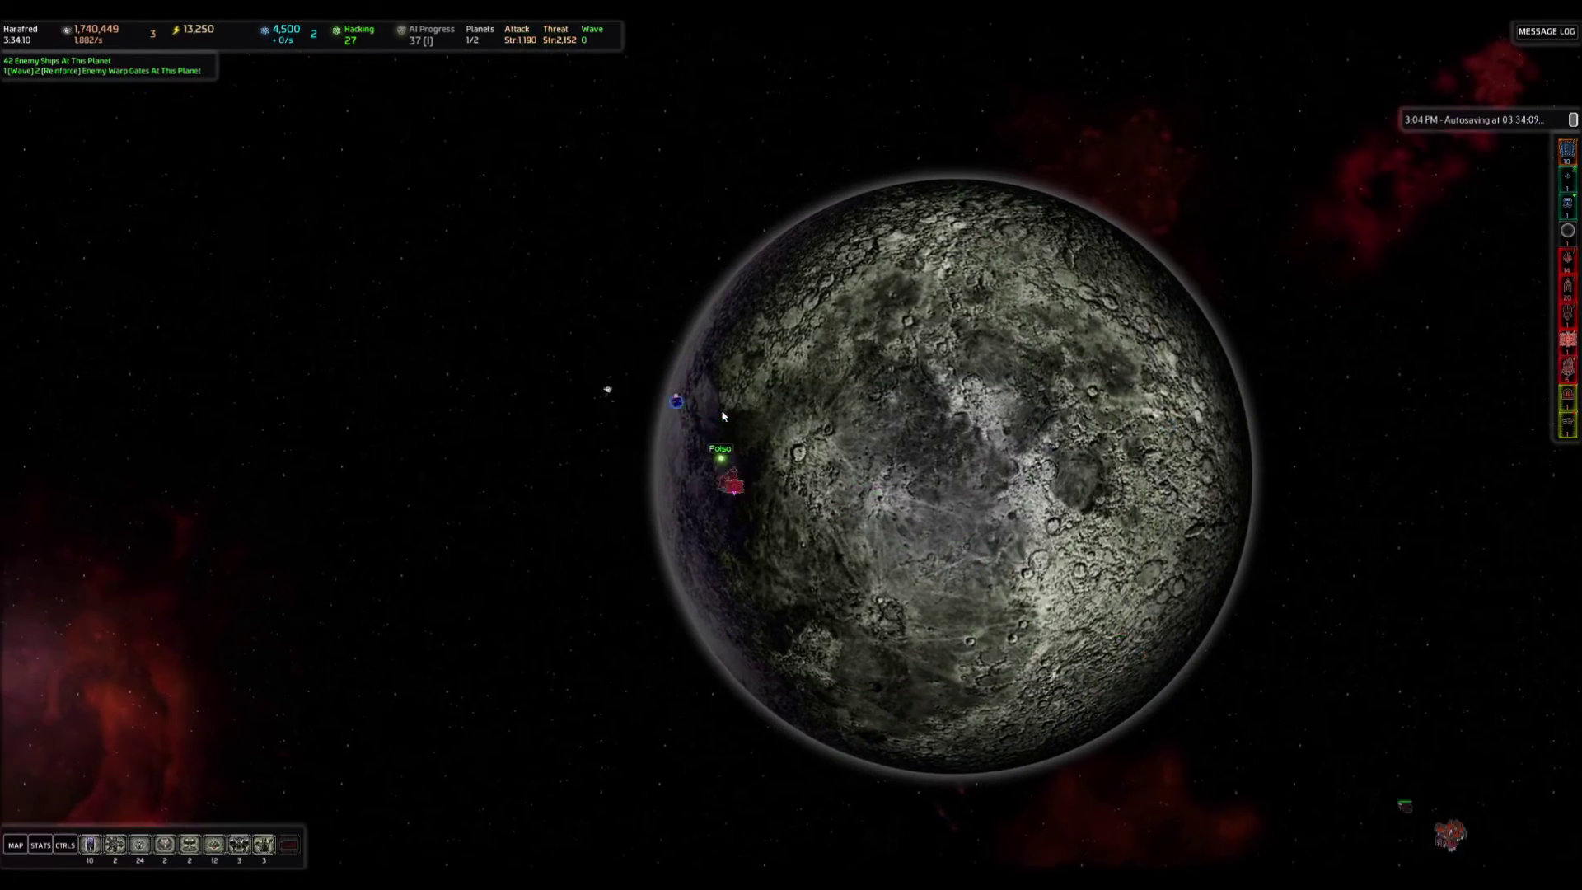
scroll(723, 417, down, 2)
scroll(957, 536, up, 4)
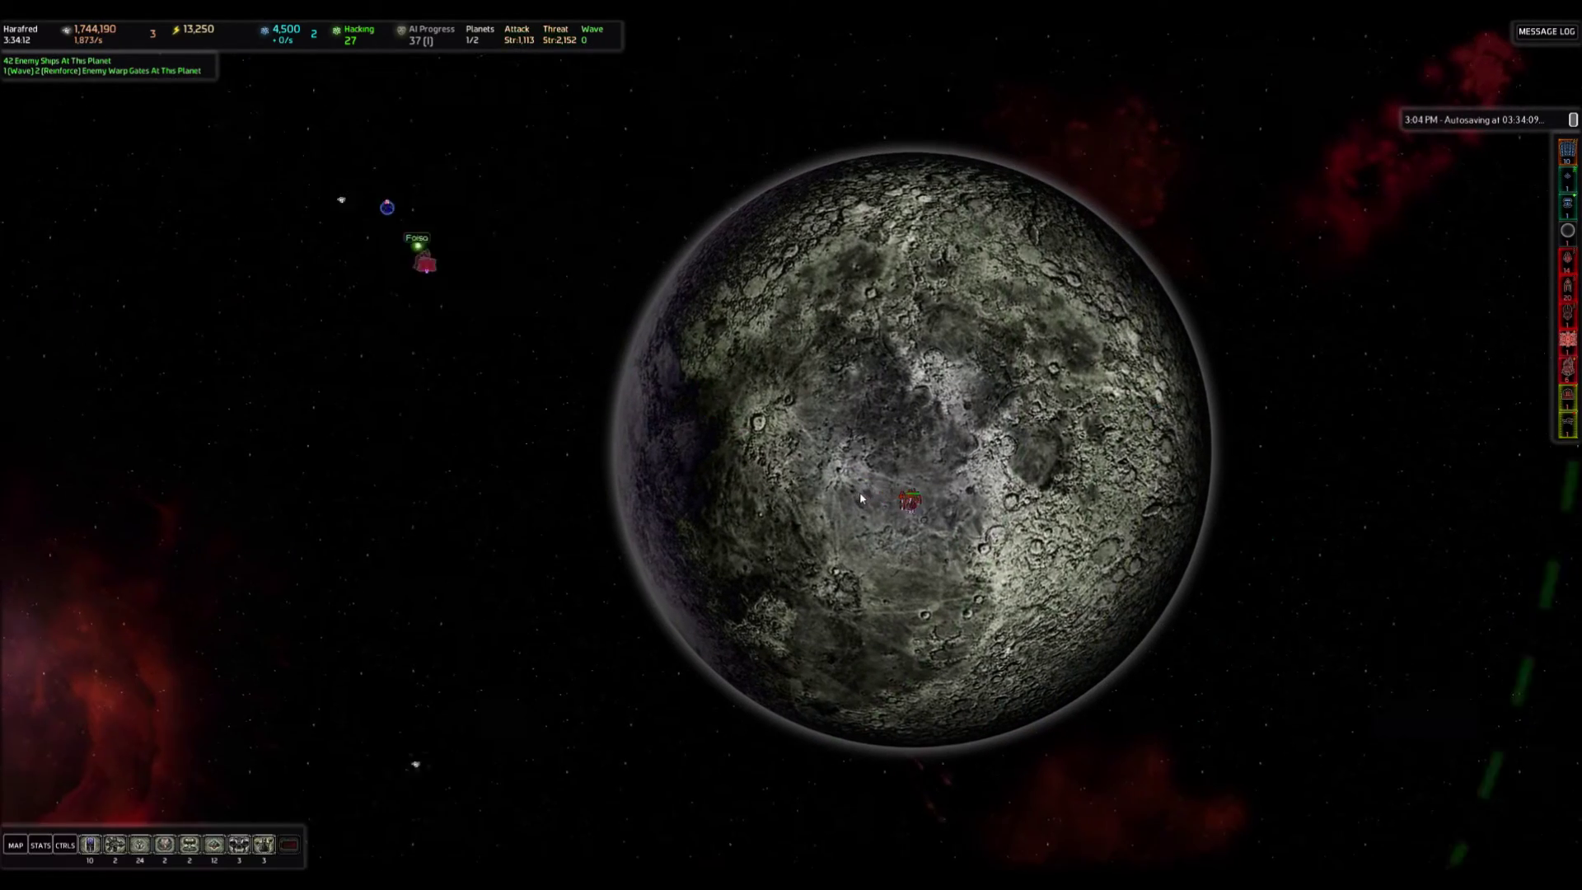
scroll(958, 536, up, 4)
scroll(964, 519, up, 2)
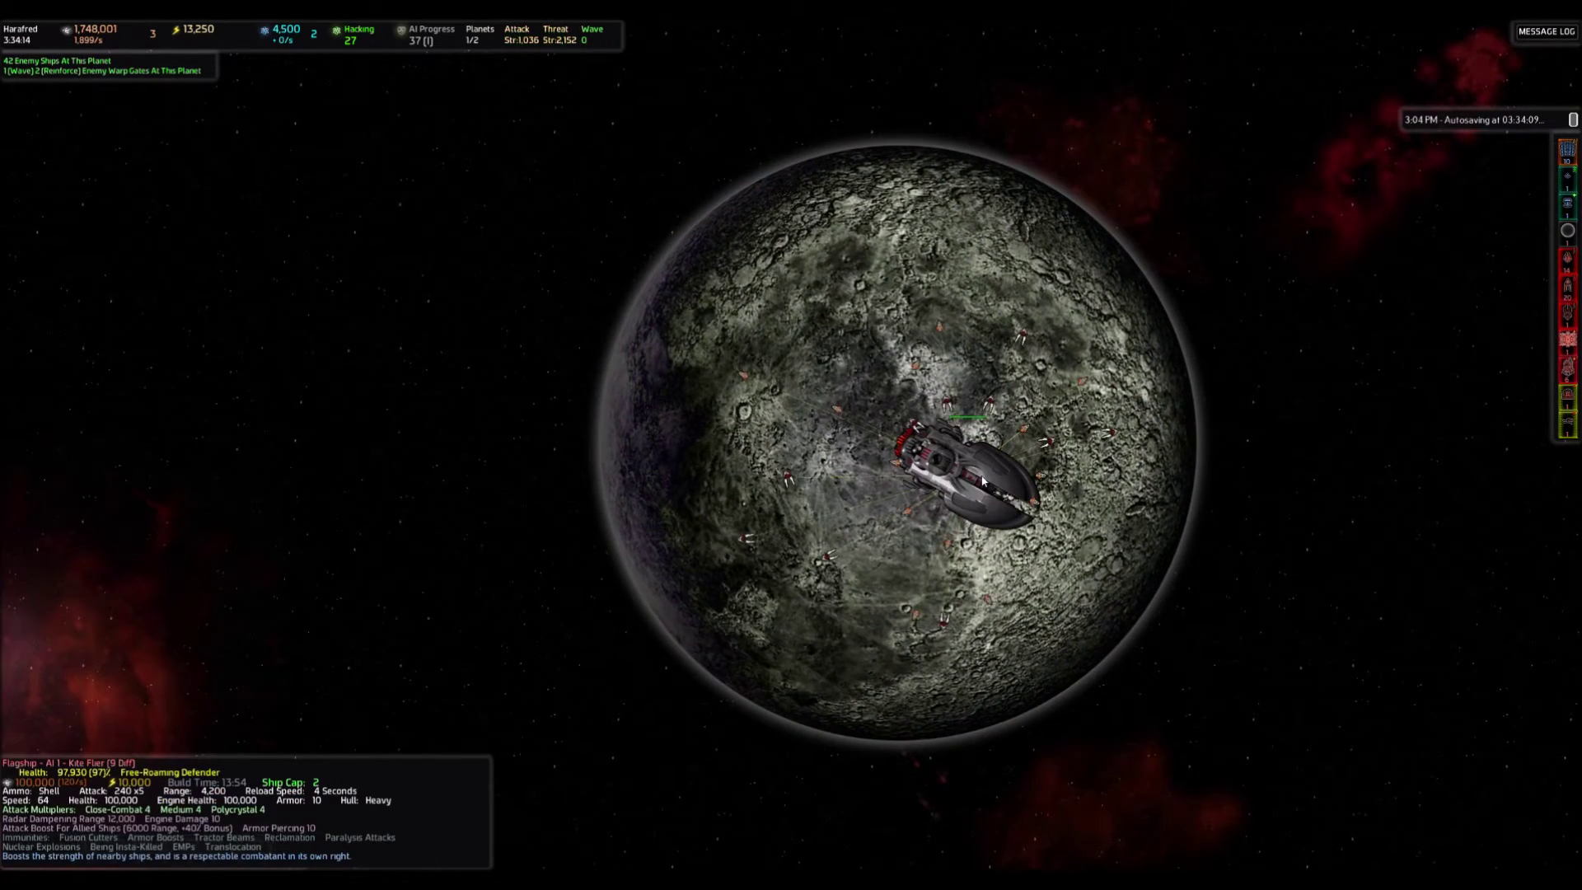
scroll(983, 479, down, 3)
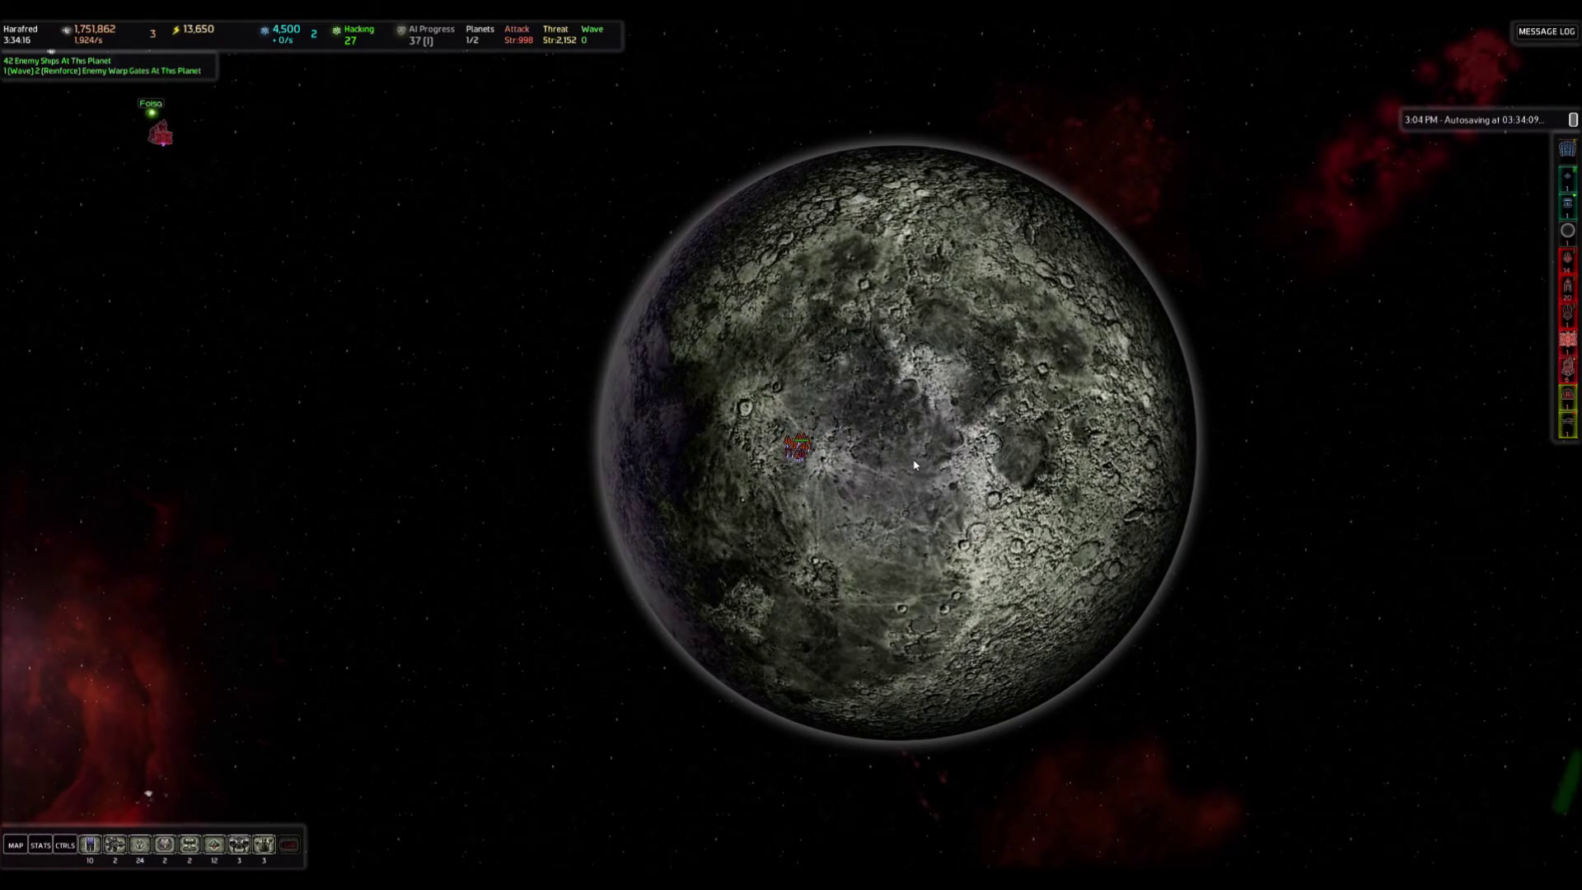
scroll(915, 465, down, 3)
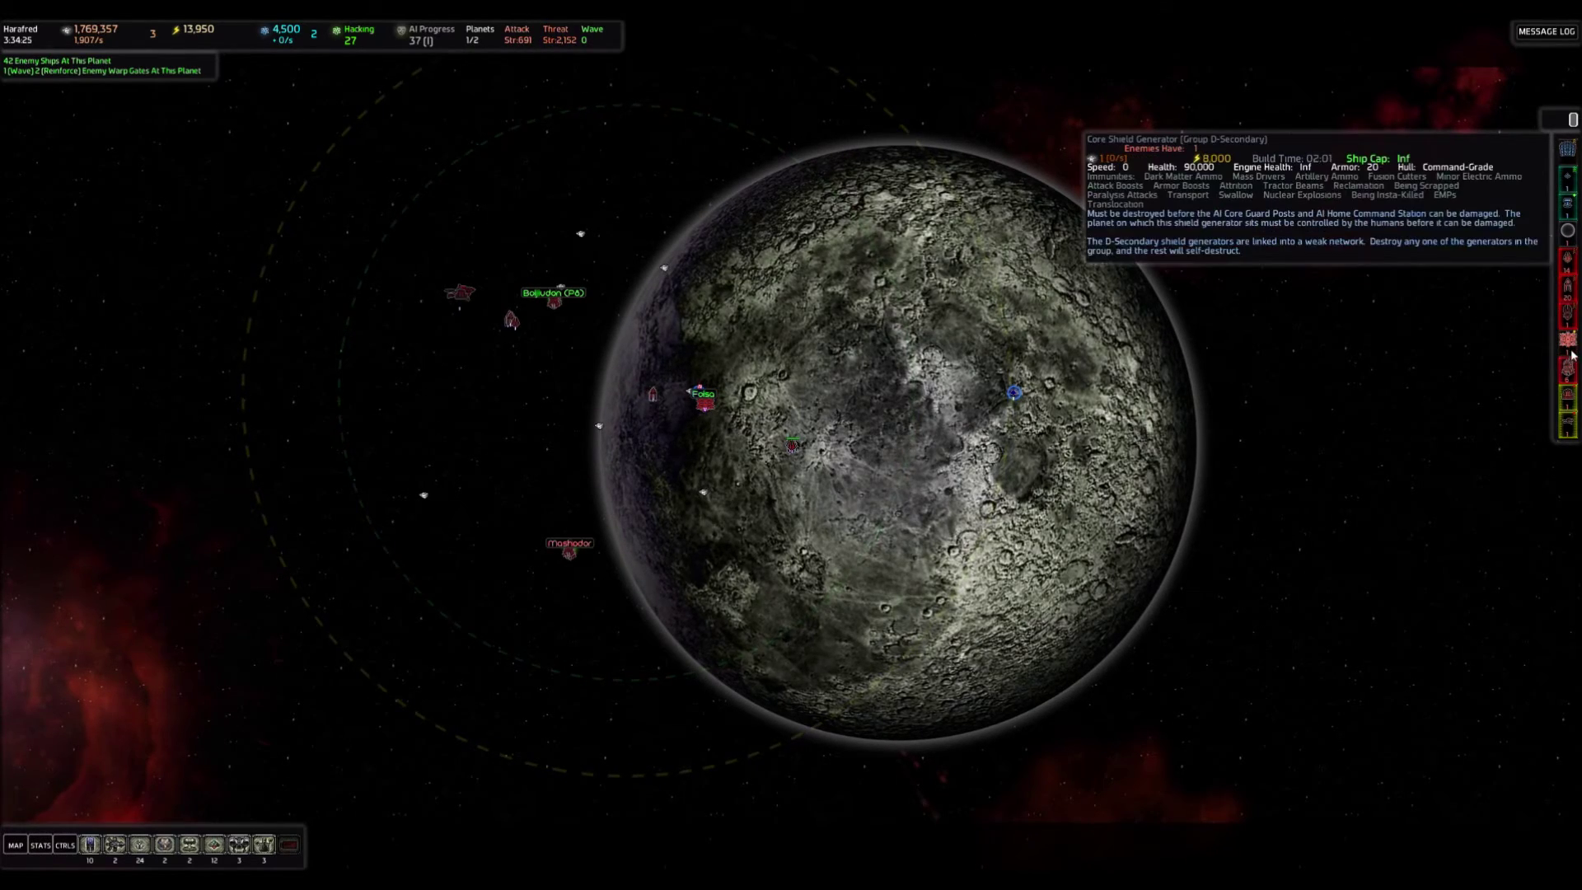
key(Tab)
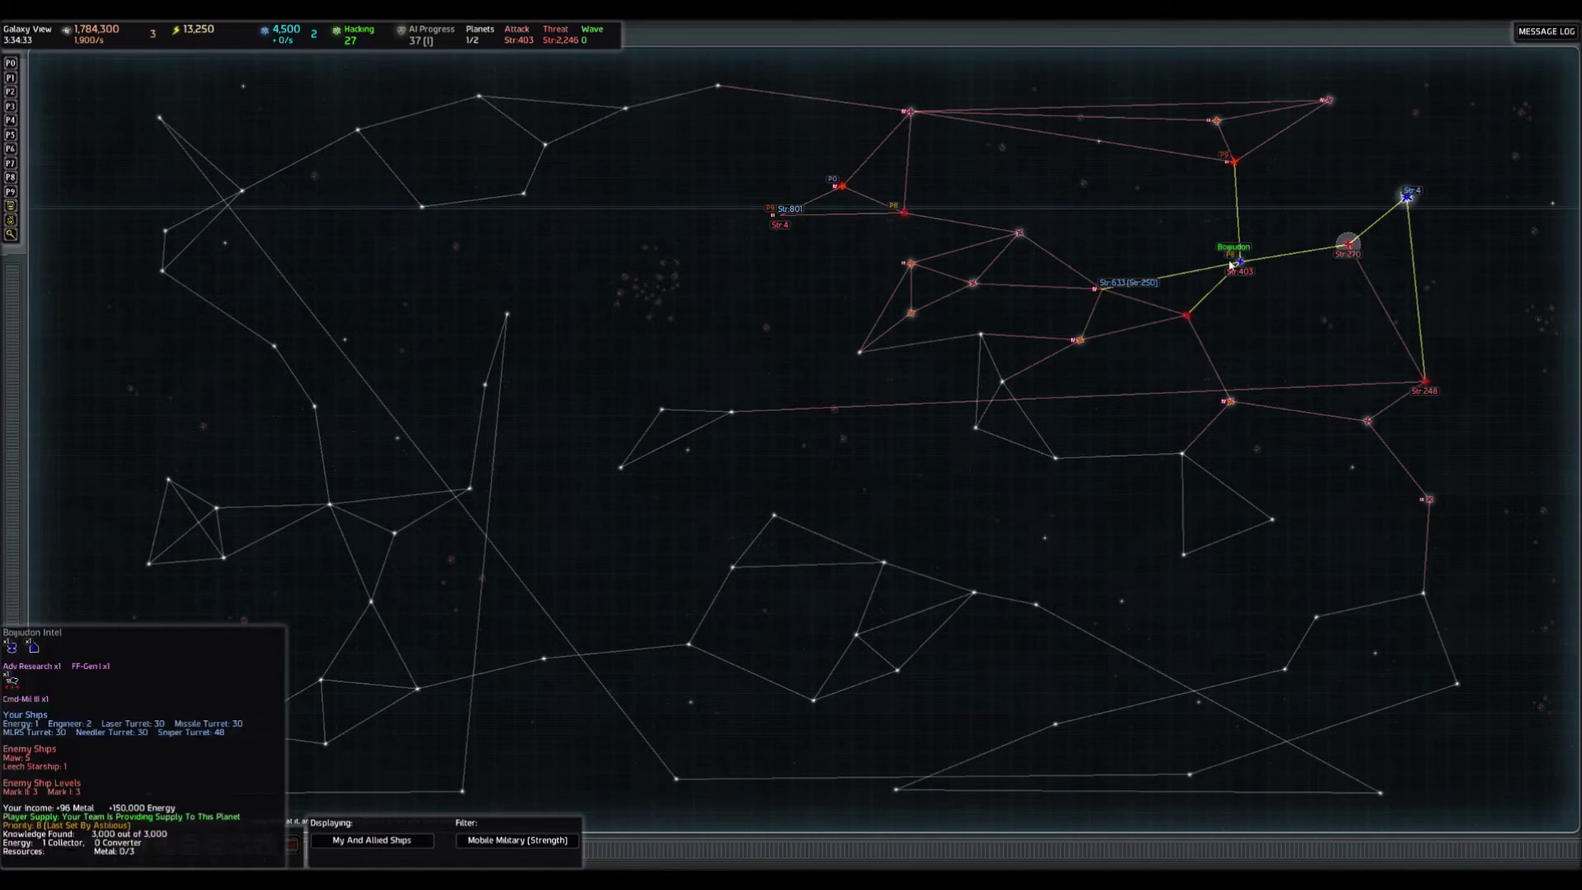
Inspect Xilarda, Chrmc, a neighbouring planet, and the home planet.
double_click(794, 224)
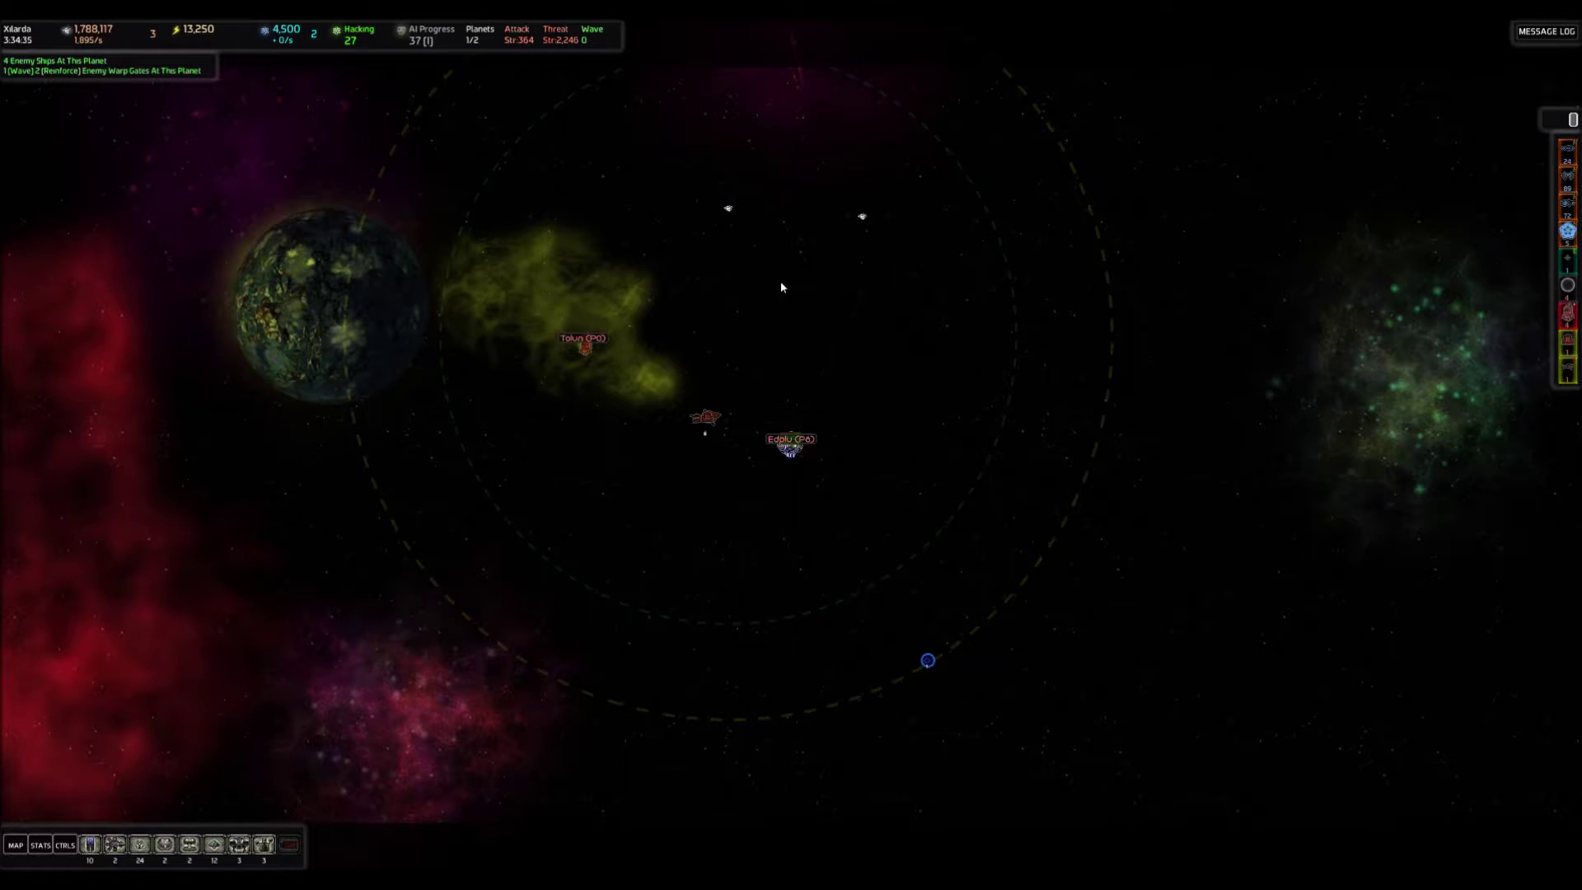
scroll(822, 457, down, 5)
scroll(747, 428, down, 5)
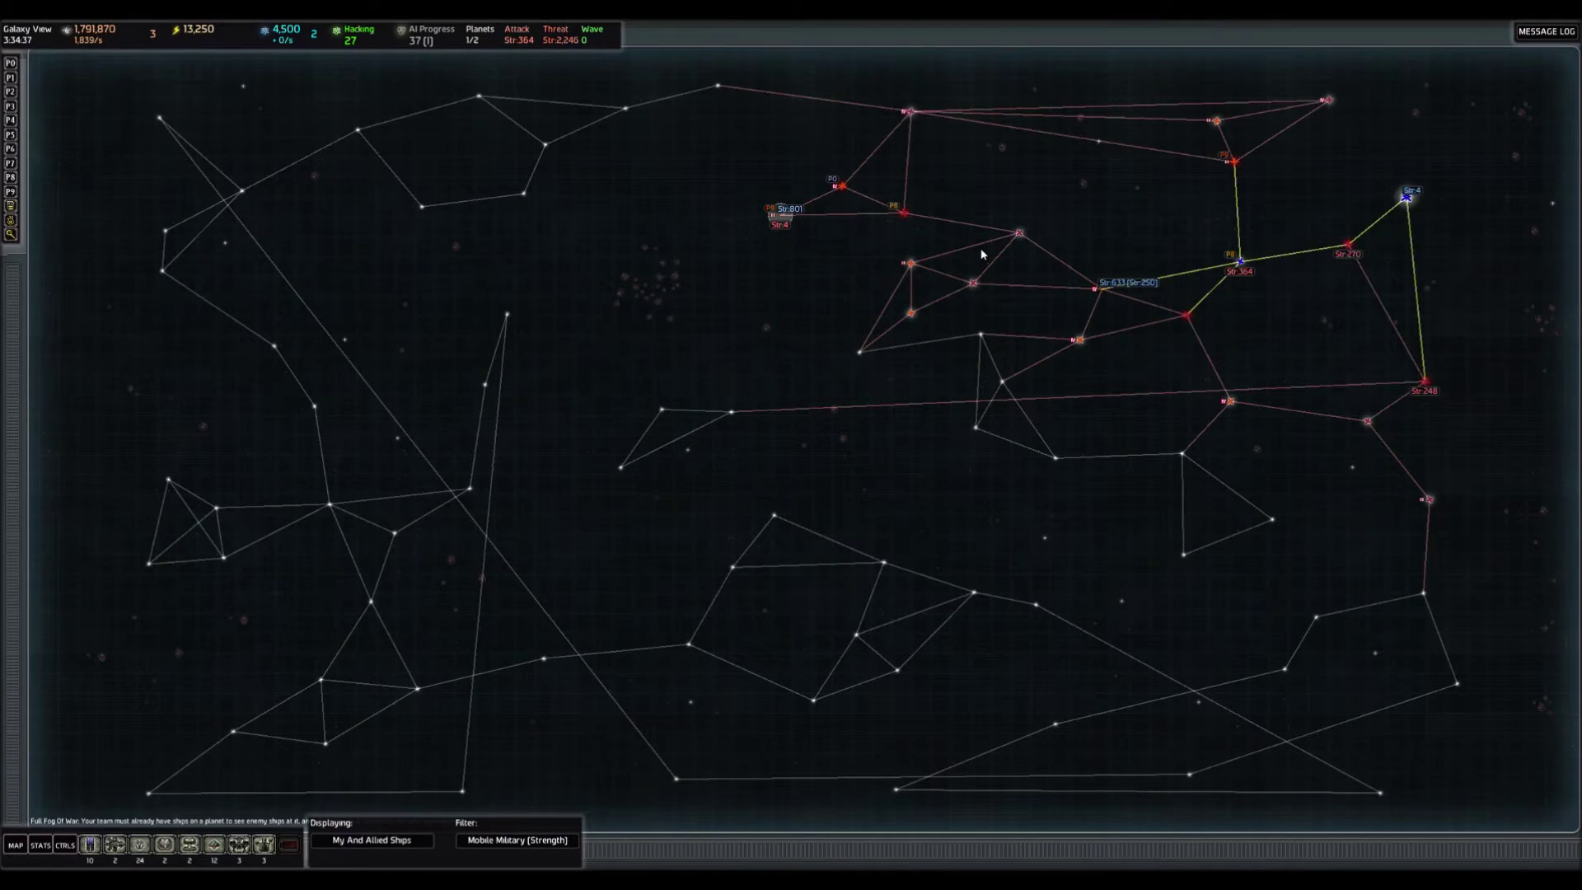
double_click(1102, 289)
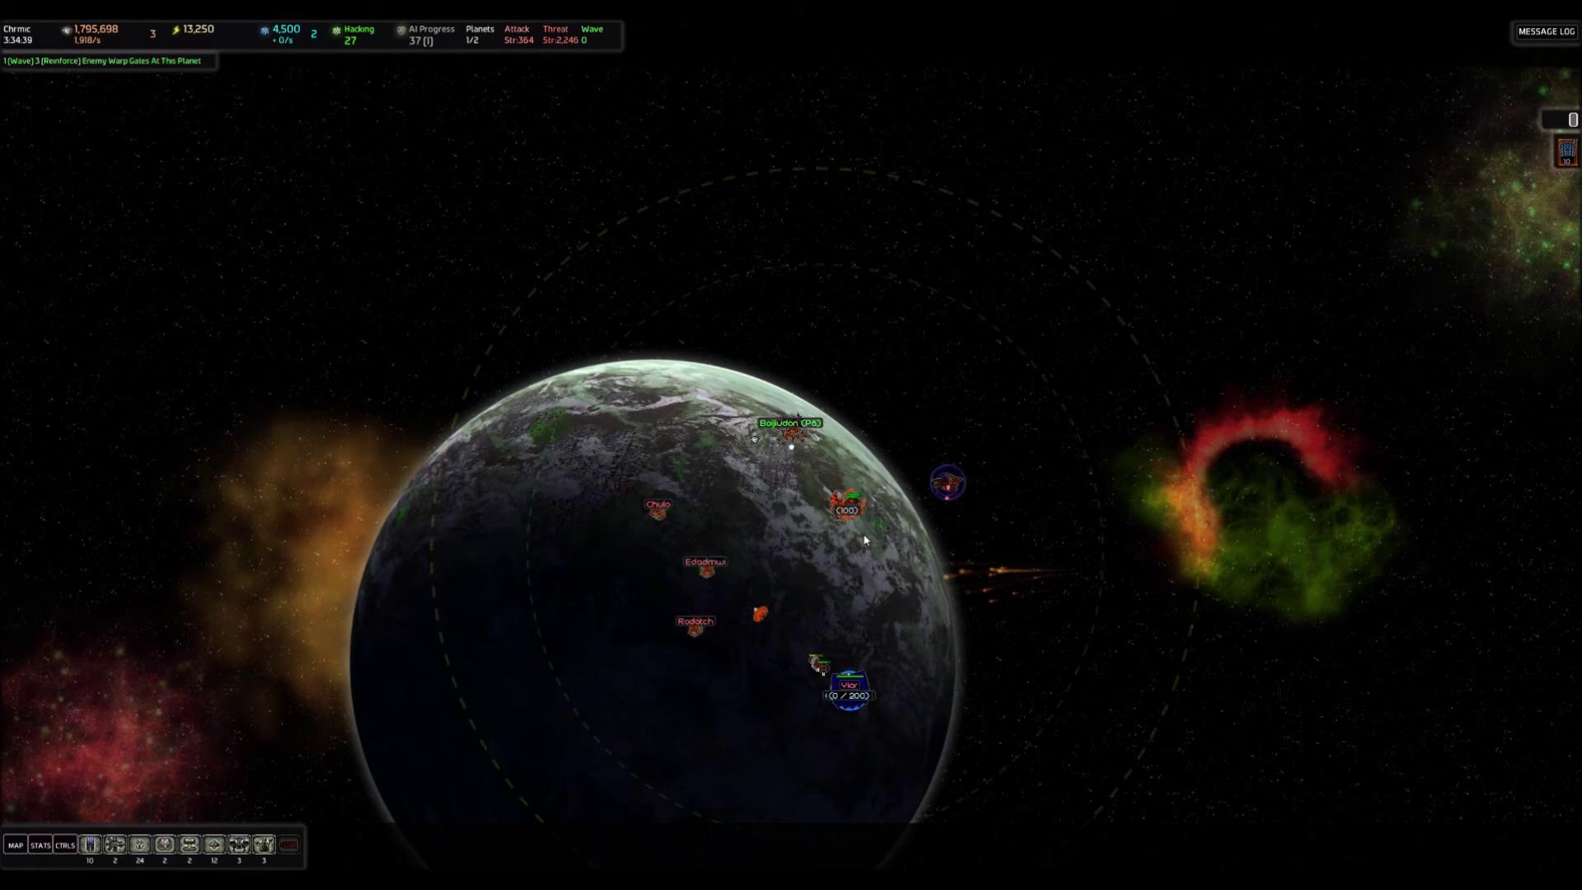
scroll(866, 540, down, 5)
scroll(872, 543, down, 5)
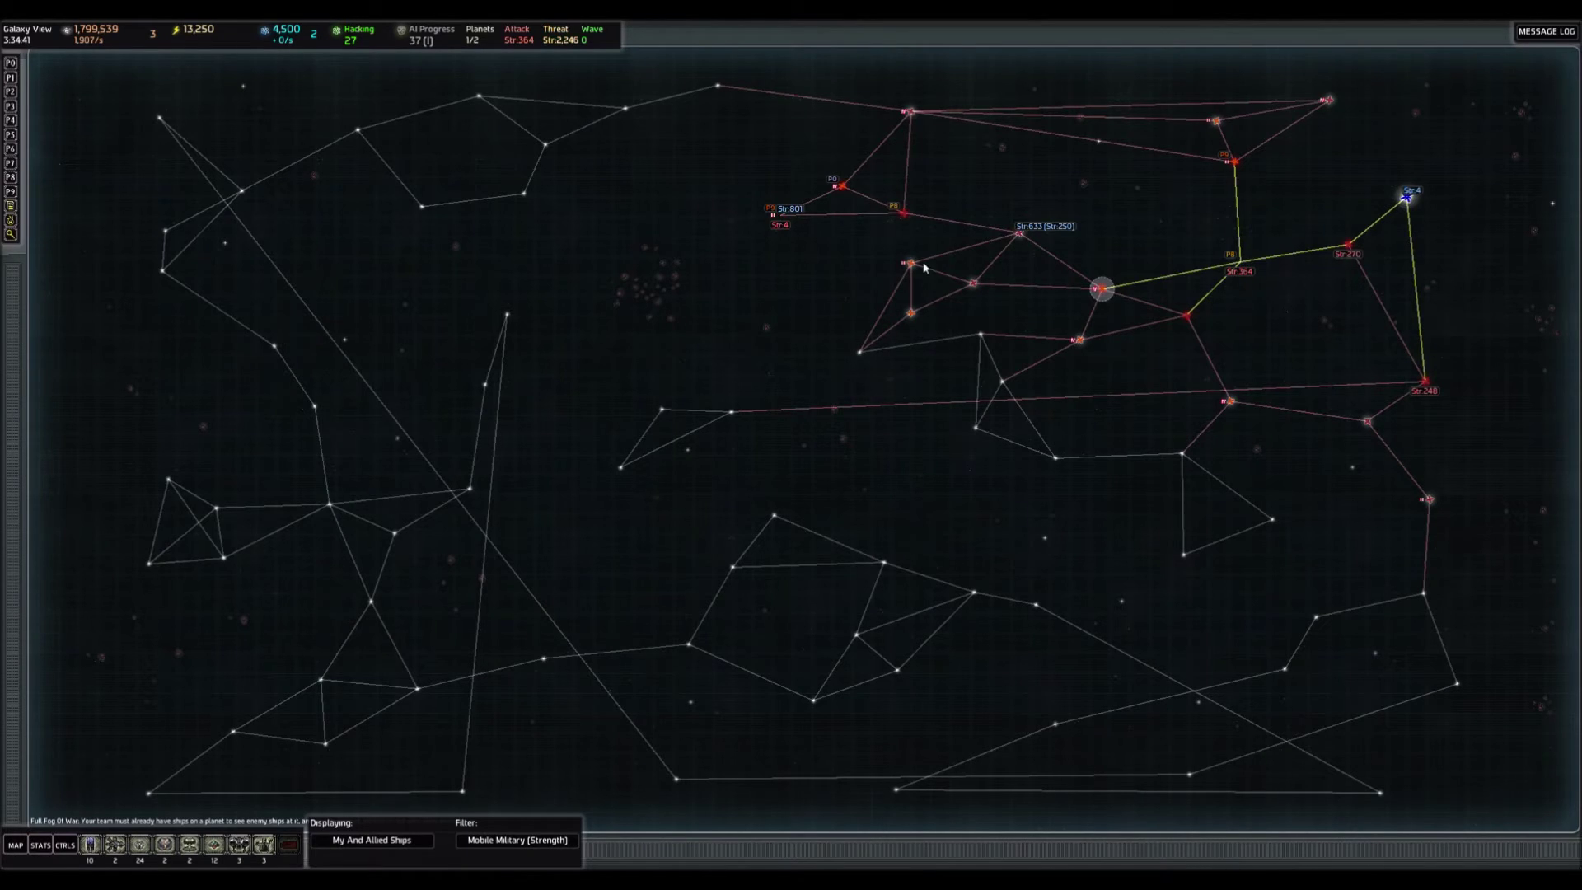
double_click(1022, 232)
scroll(1021, 248, down, 5)
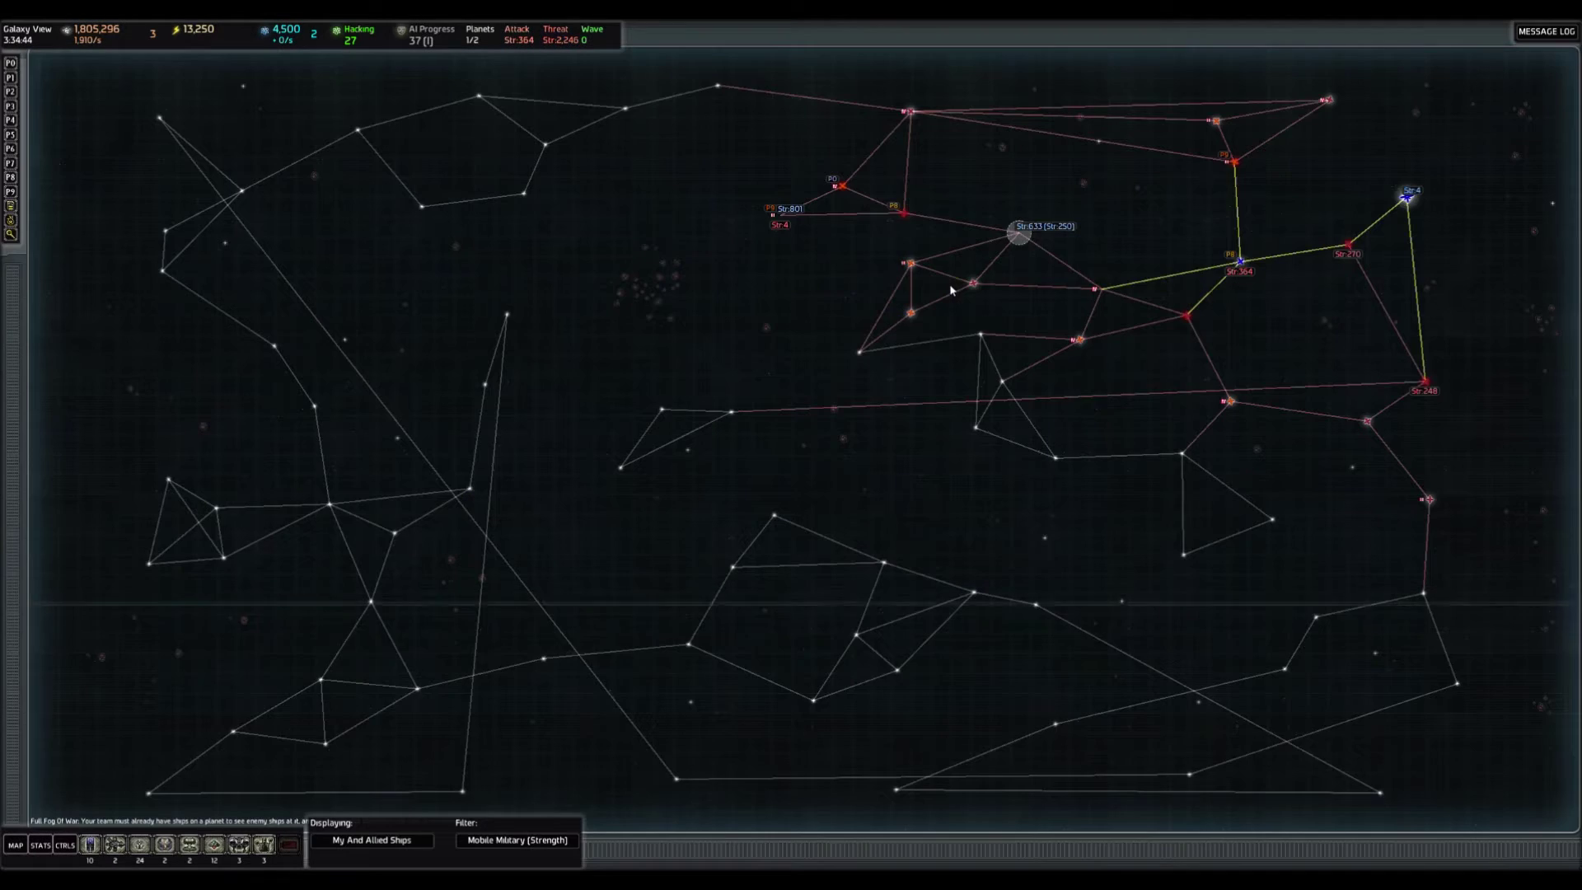
double_click(1409, 196)
scroll(861, 405, up, 3)
scroll(829, 420, up, 3)
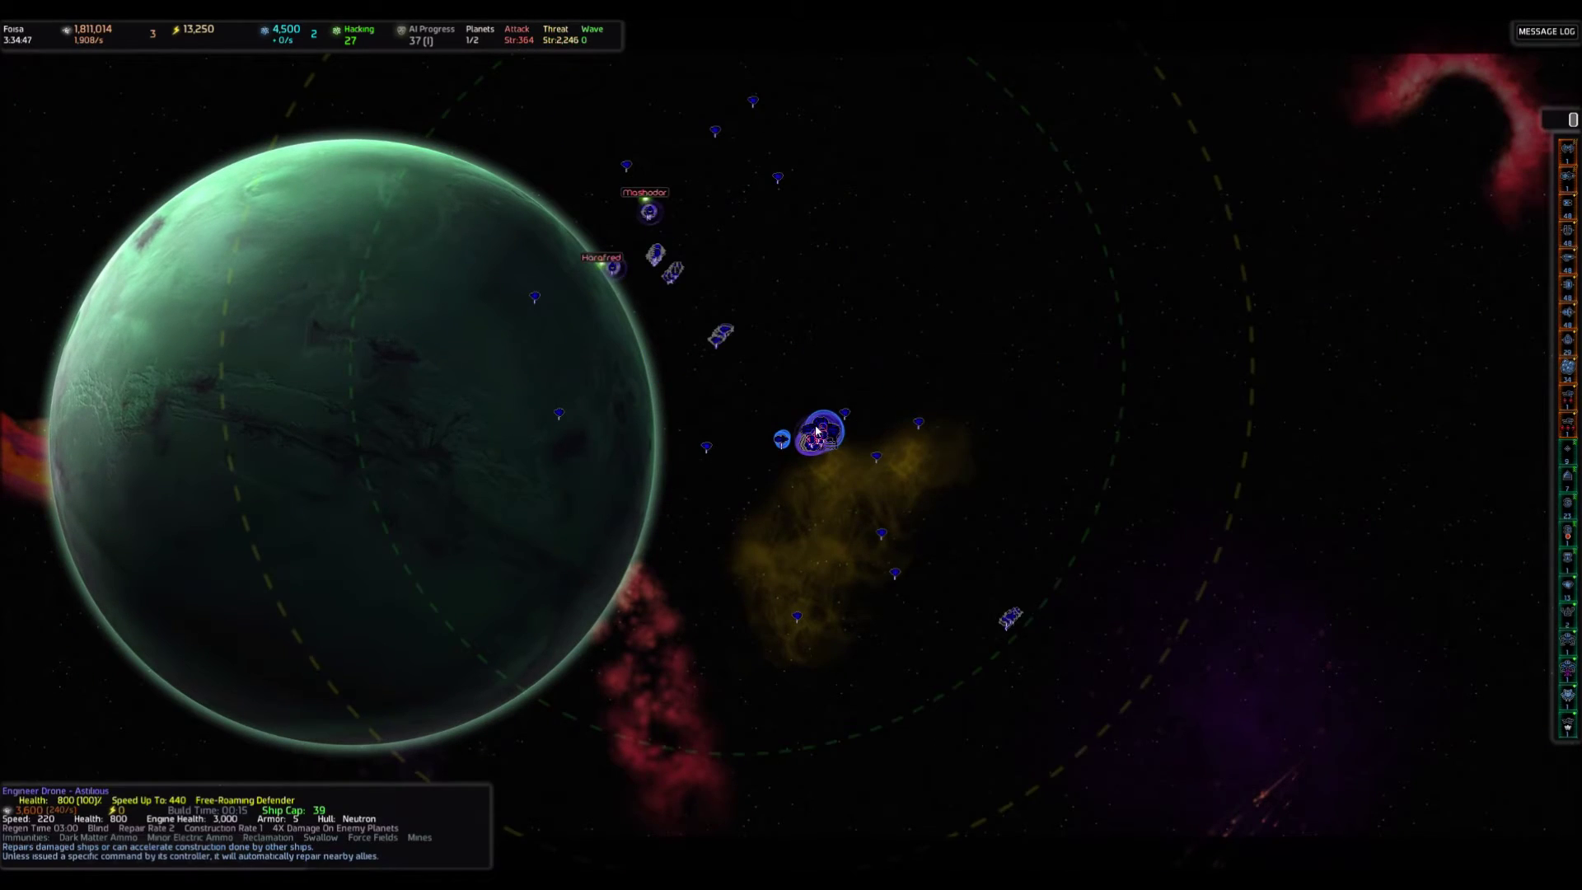
key(Tab)
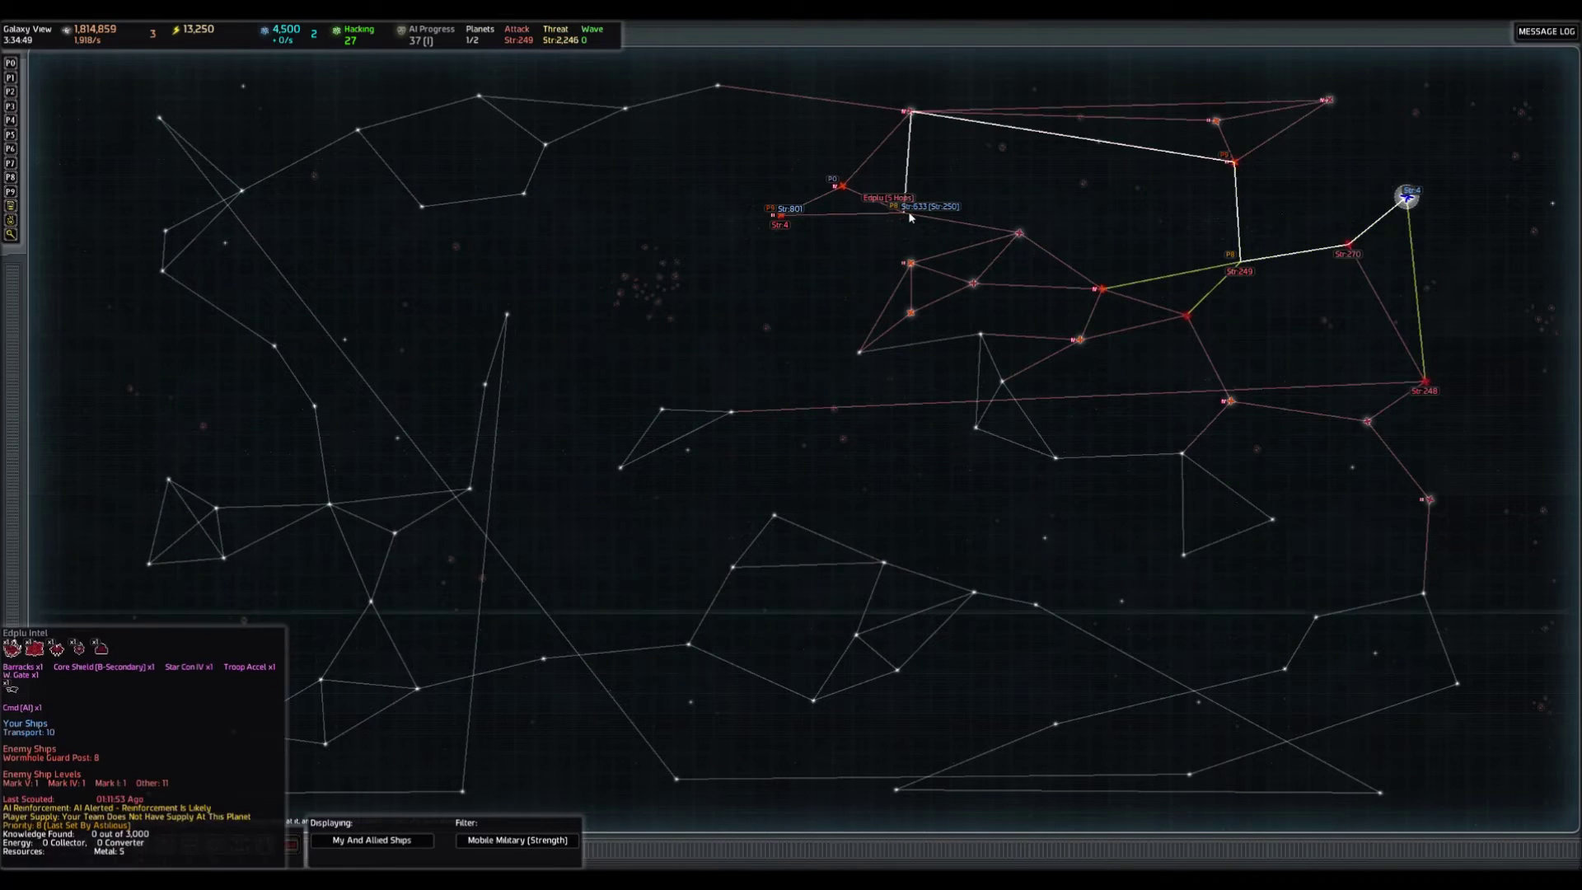
From Edplu, send the fleet through the wormhole to Xilarda.
double_click(907, 211)
scroll(865, 409, up, 3)
scroll(840, 452, down, 3)
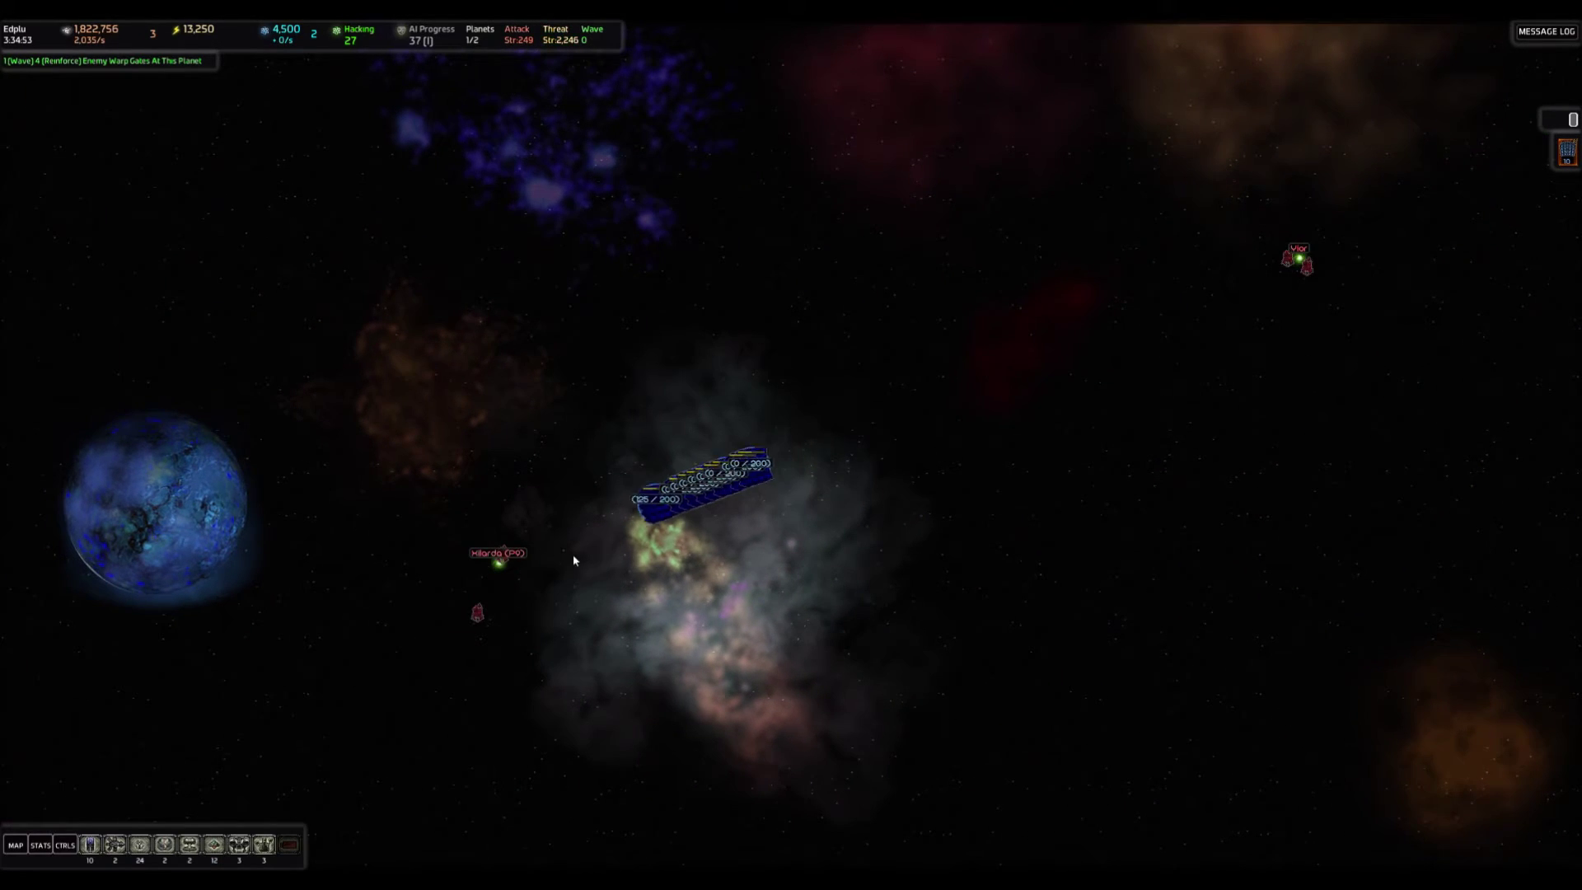
right_click(500, 563)
key(Tab)
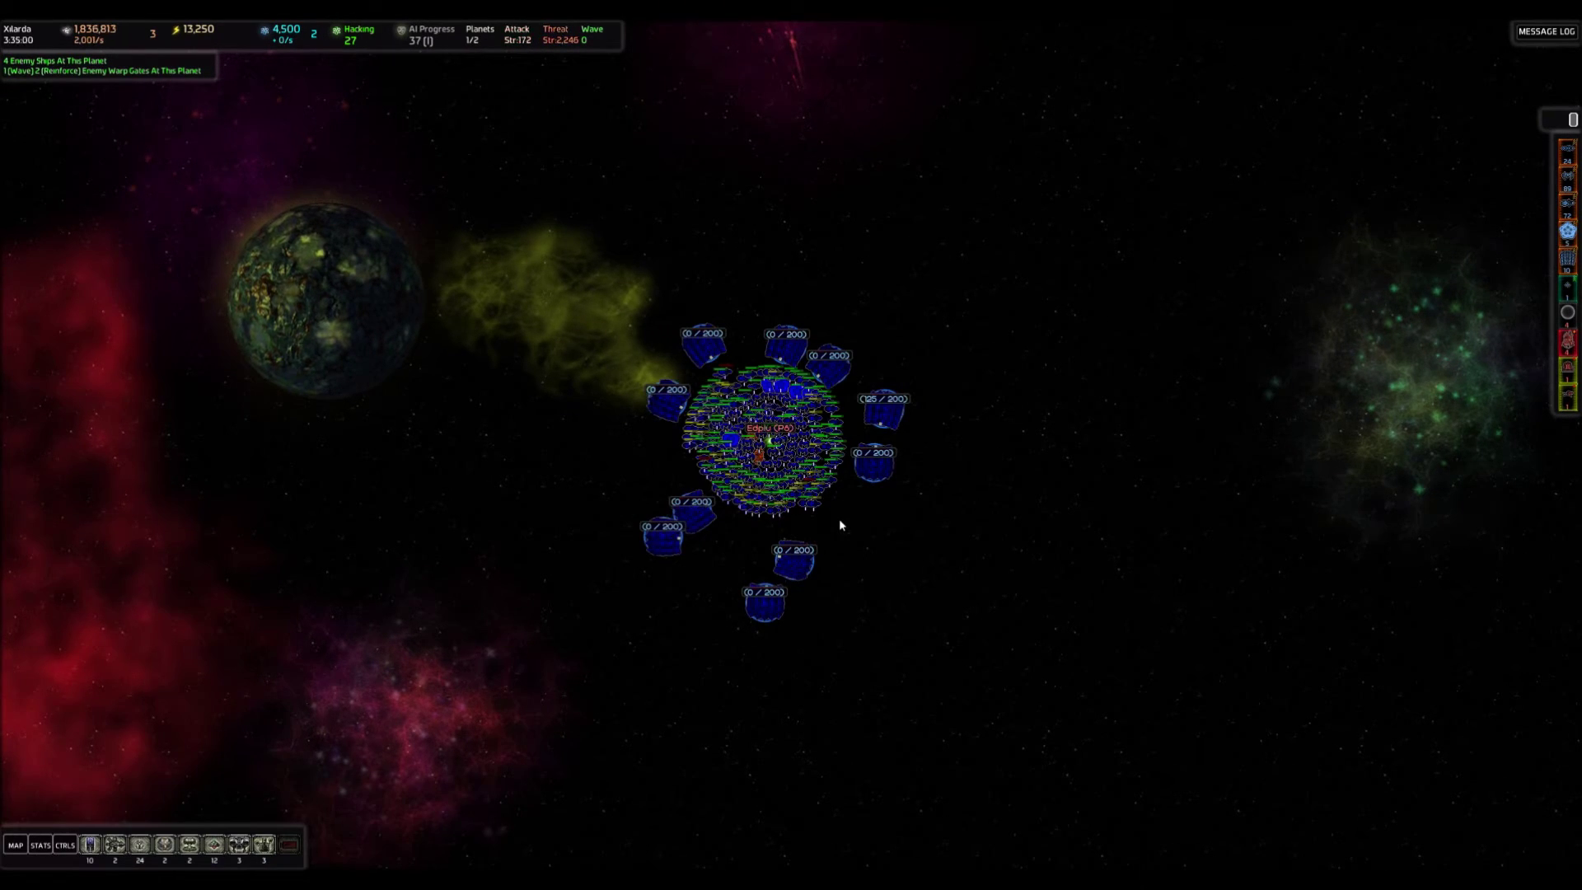
scroll(839, 518, down, 5)
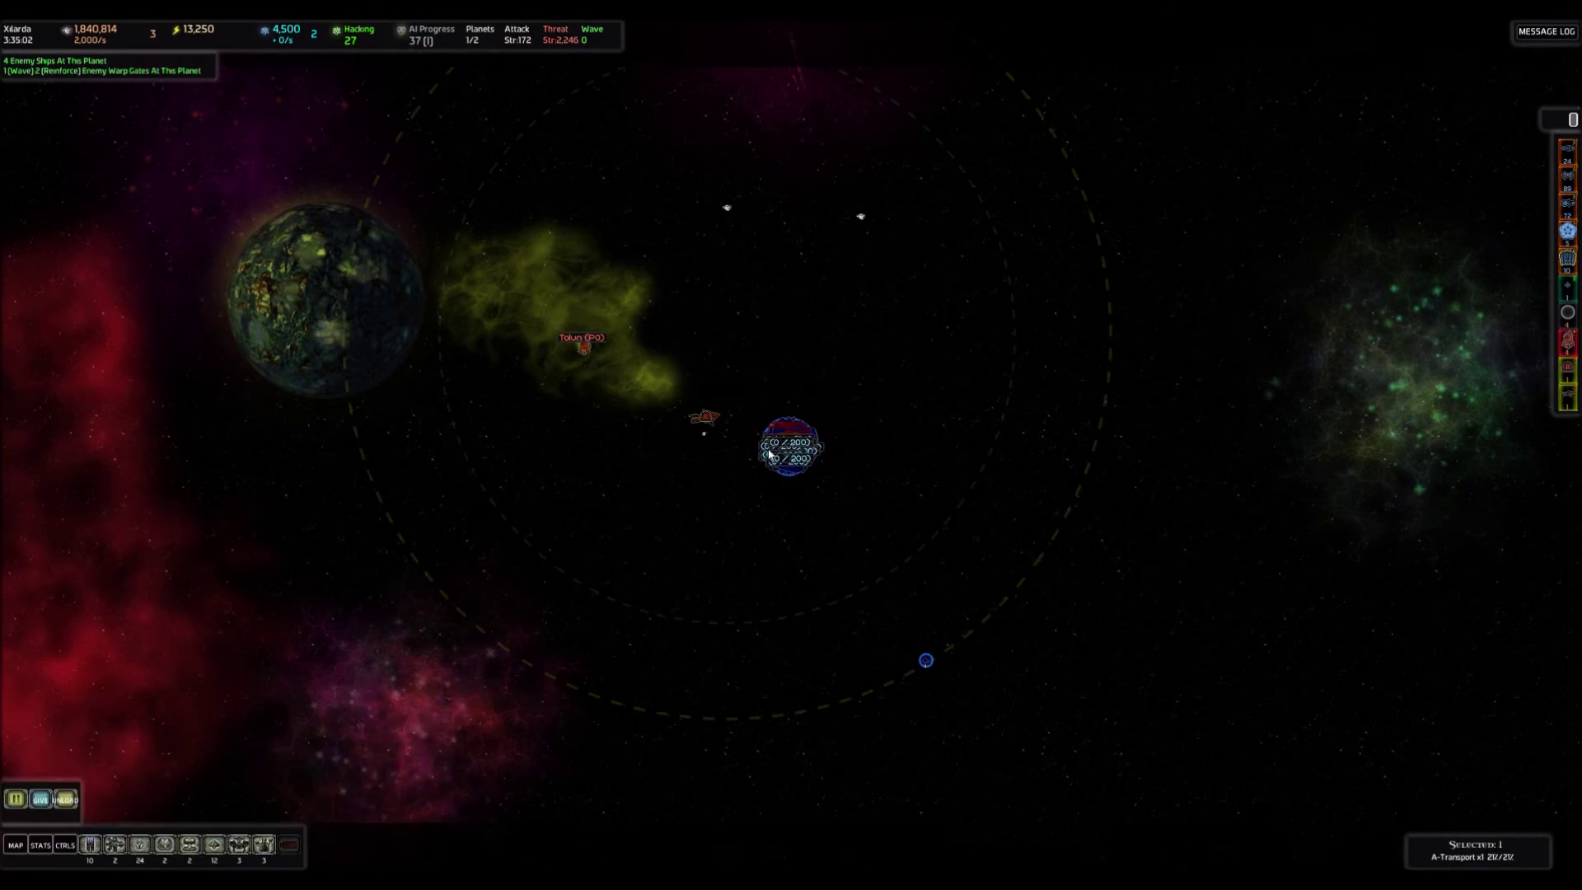
scroll(748, 452, up, 2)
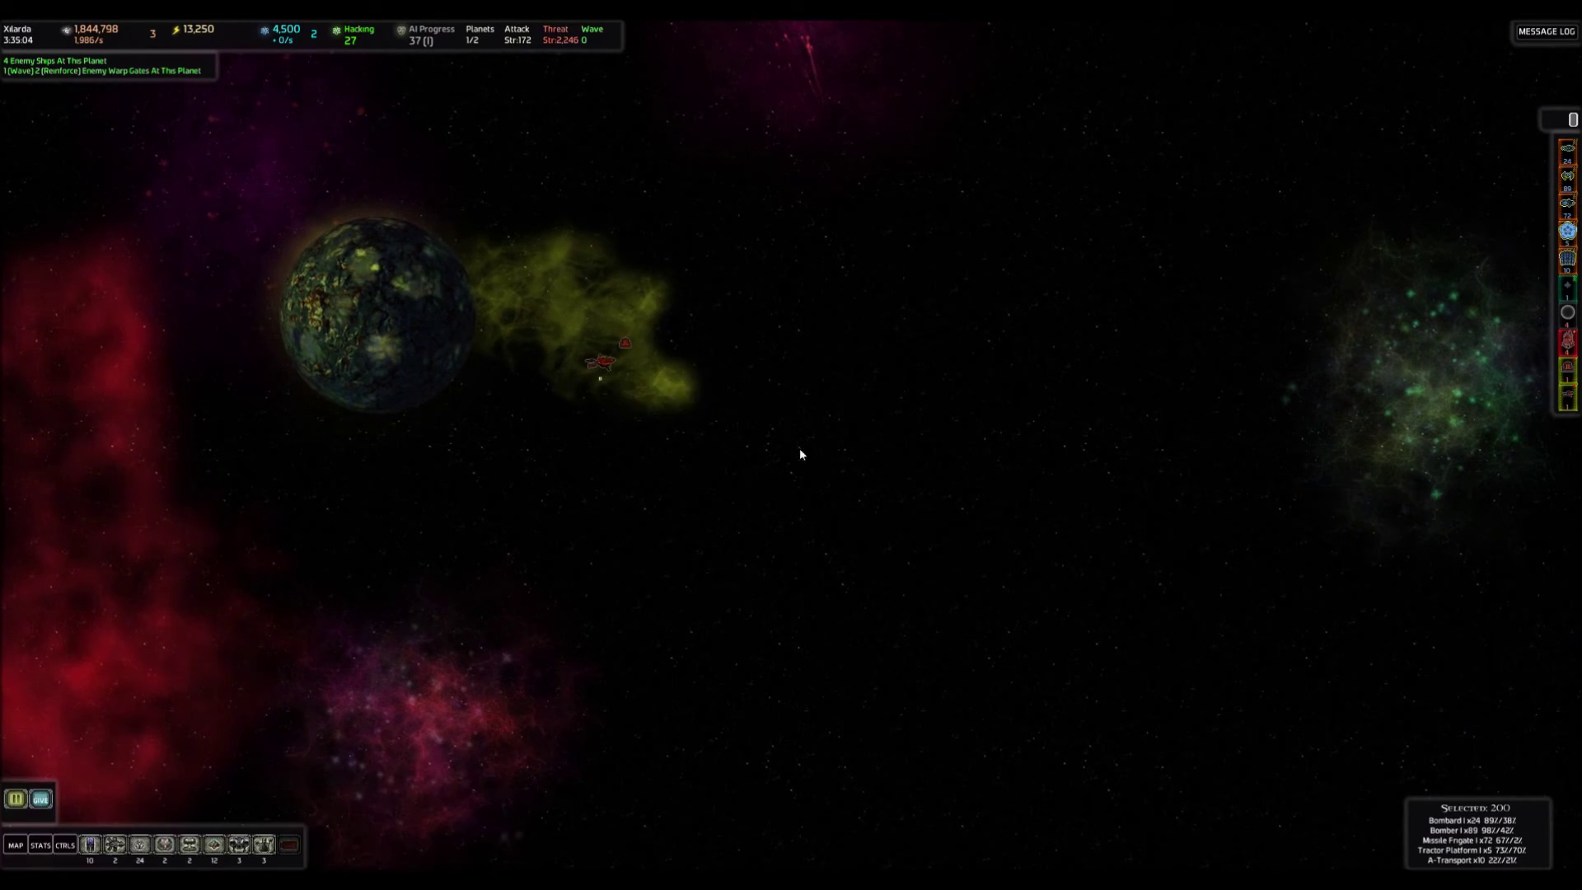
scroll(1025, 505, down, 5)
scroll(1025, 504, down, 3)
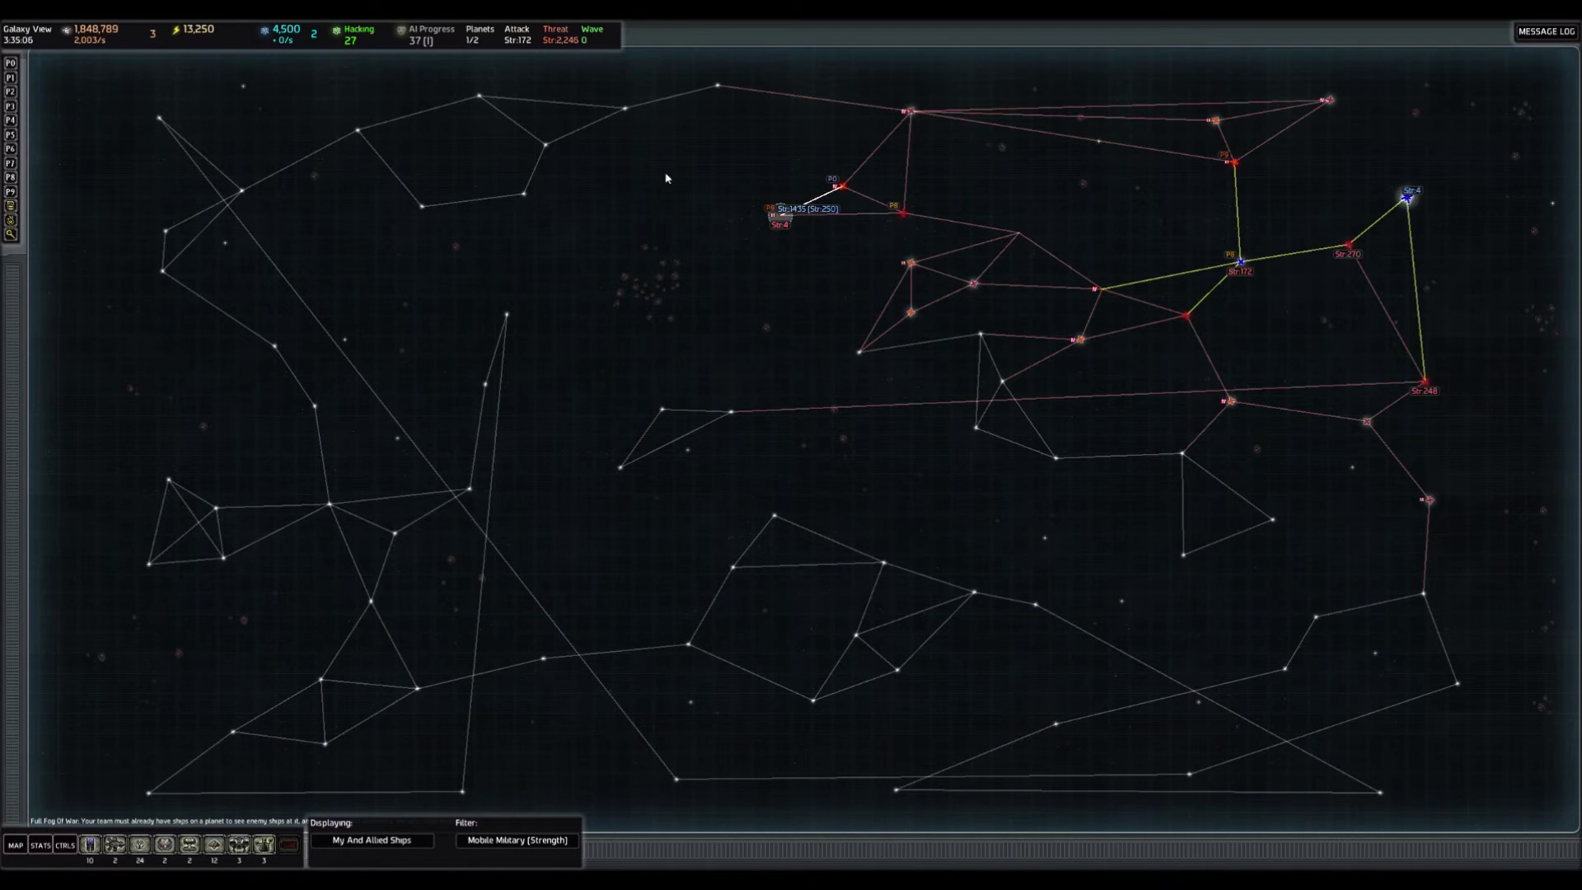
Switch Displaying to Detected AI Progress Reducers and back, then check Xilarda's fleet.
click(371, 841)
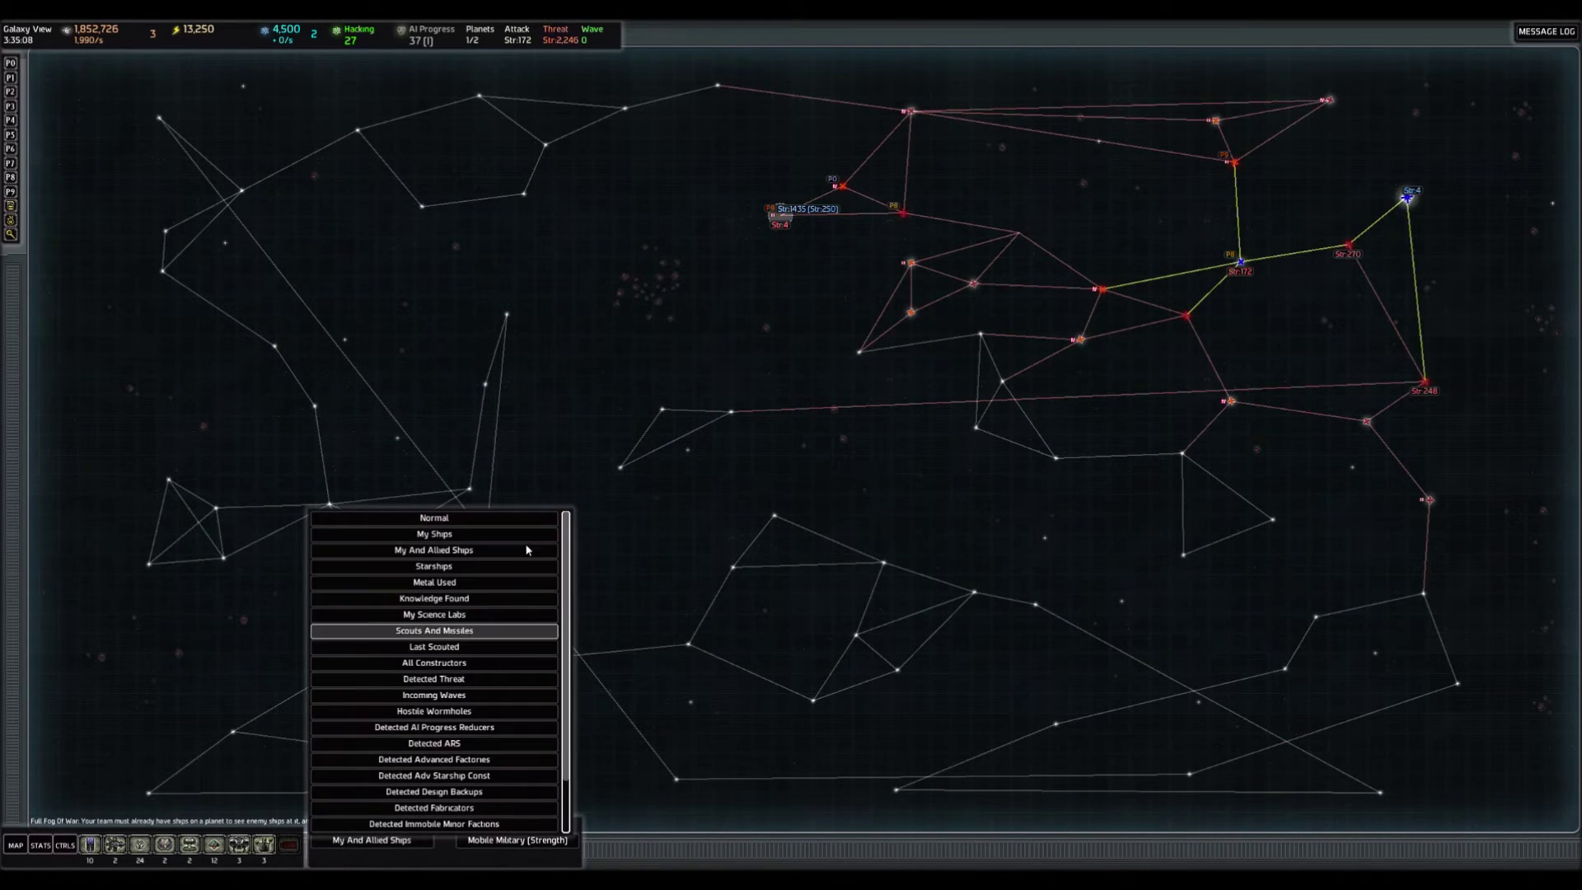
scroll(470, 787, down, 2)
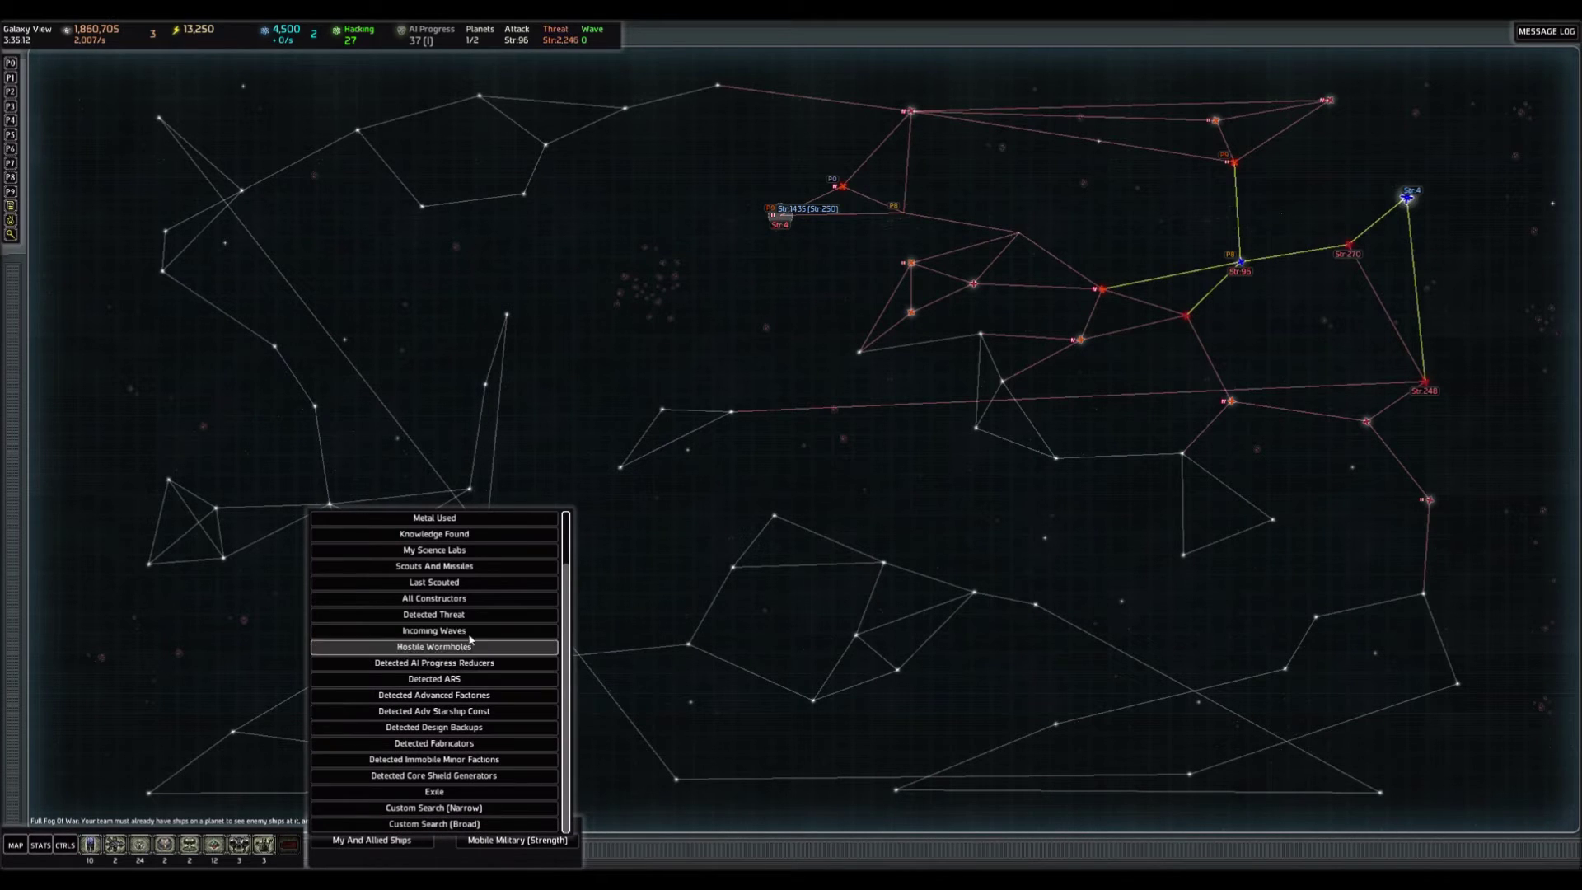
click(434, 663)
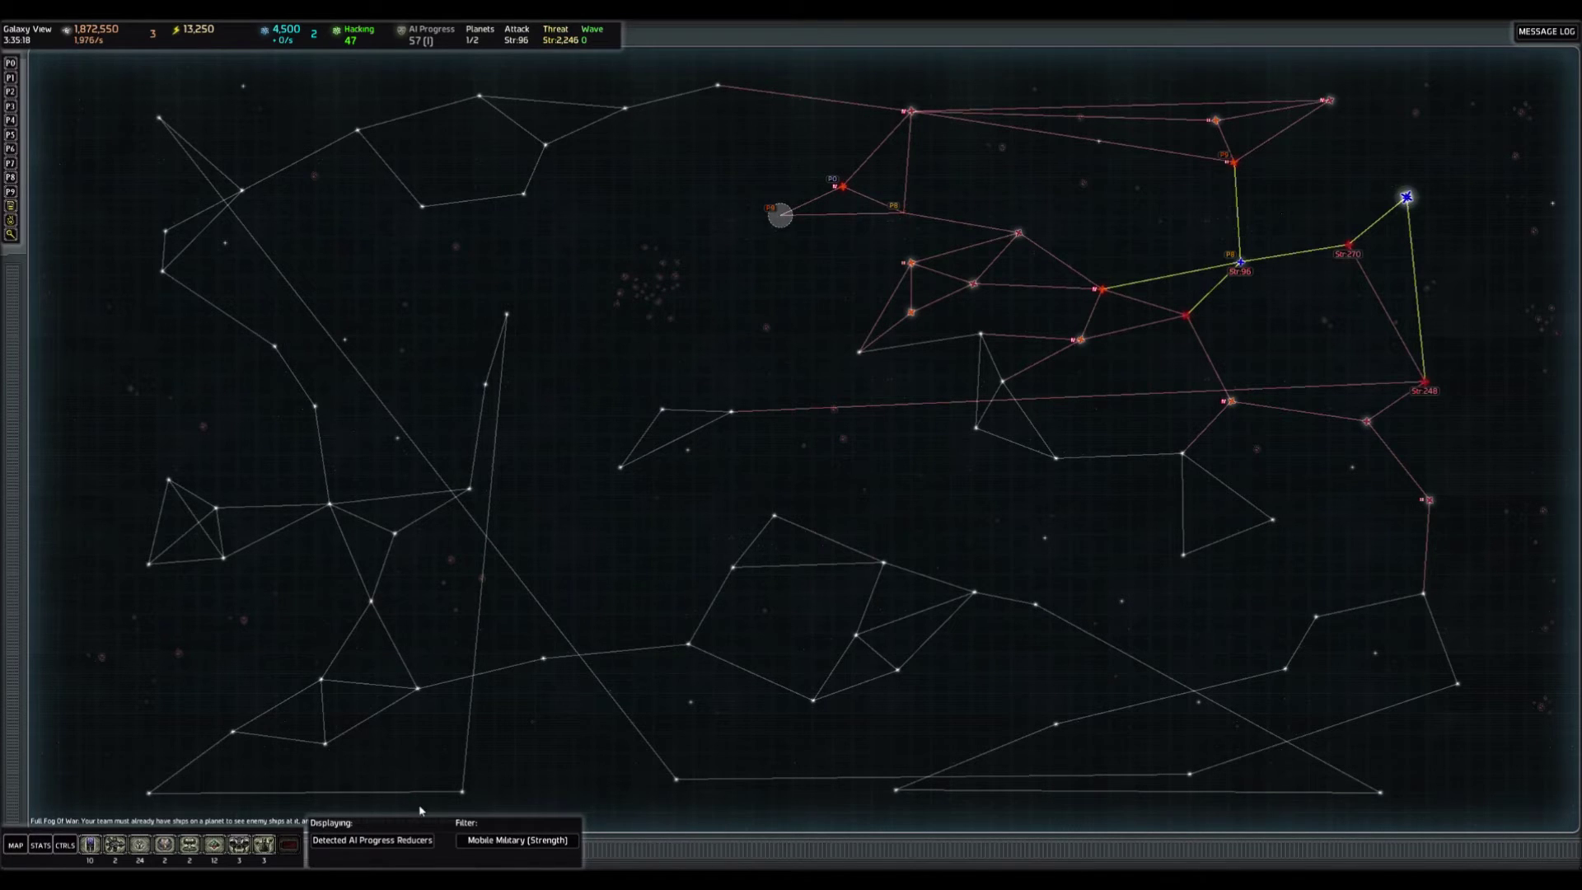
click(372, 840)
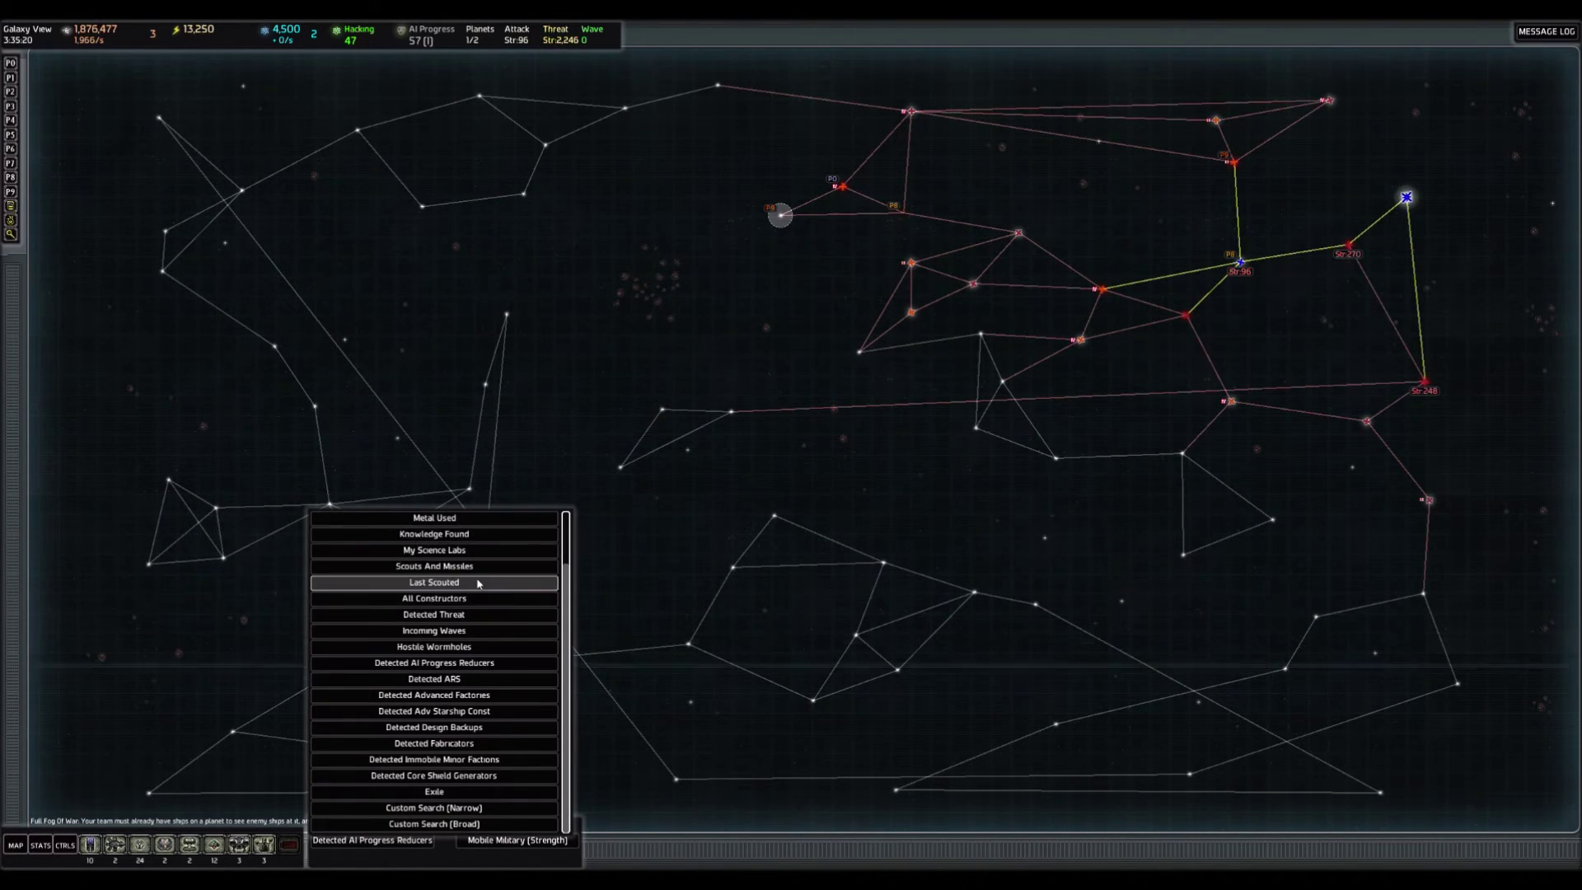
scroll(478, 582, up, 3)
click(478, 551)
click(774, 229)
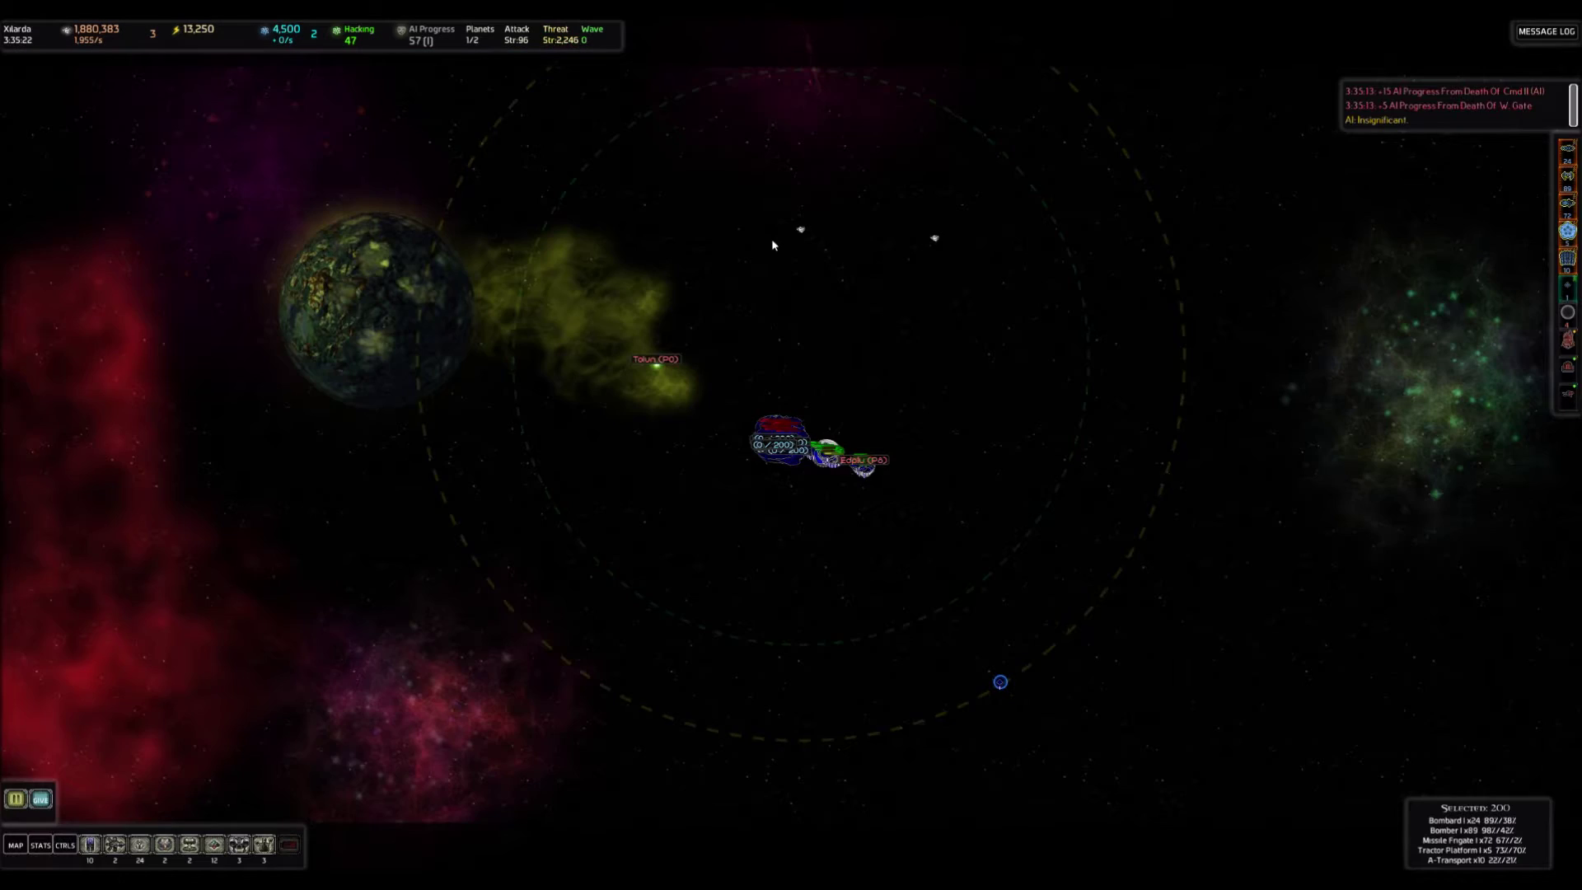
scroll(758, 254, up, 4)
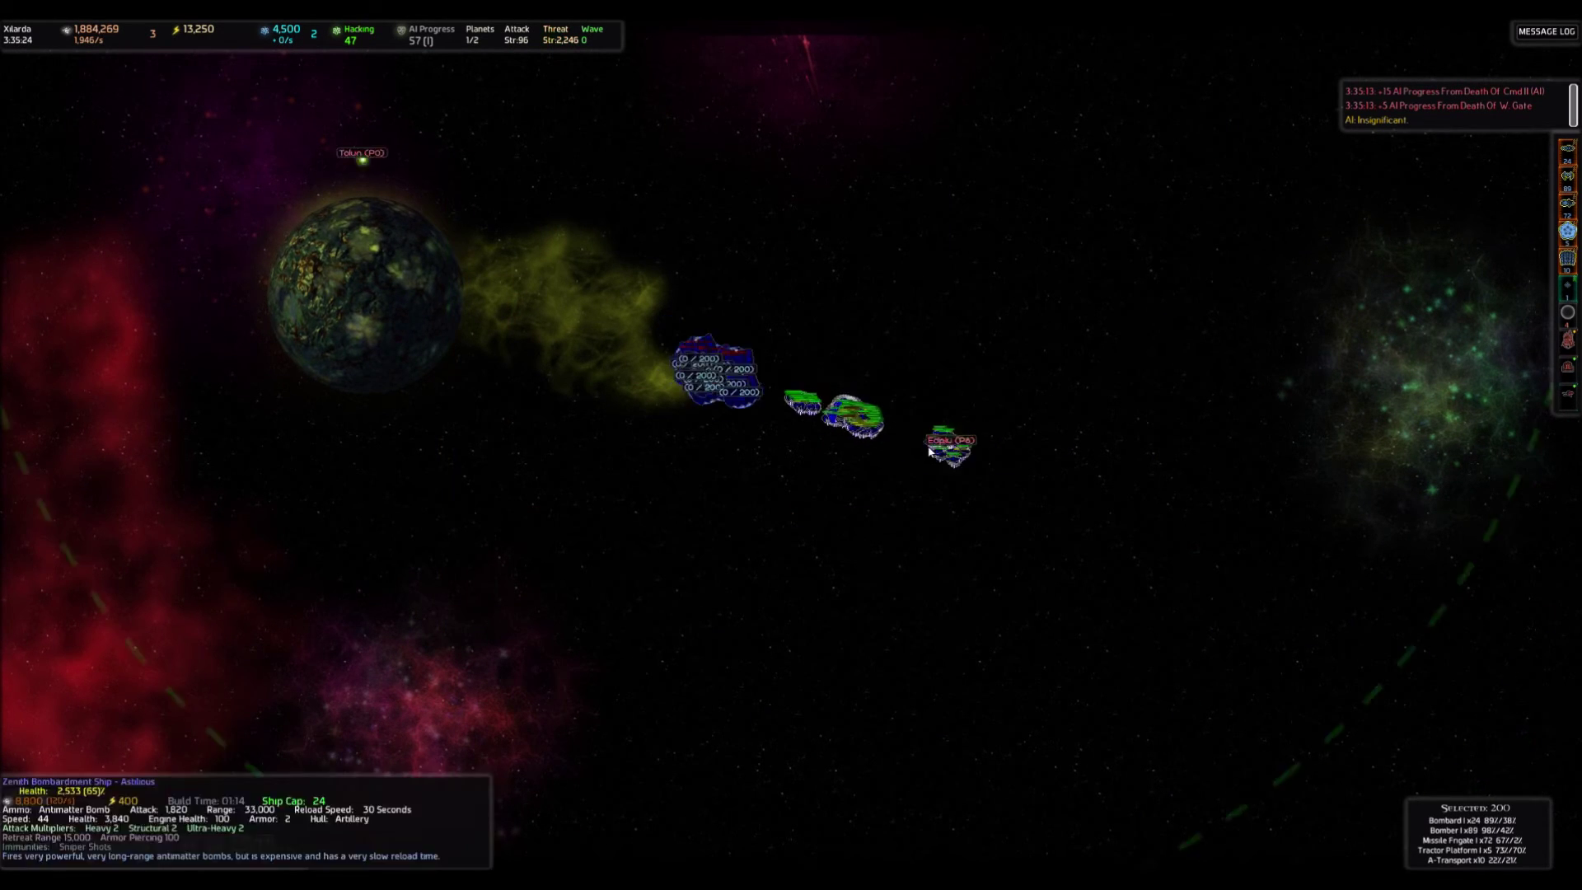
scroll(713, 405, down, 4)
key(Tab)
Cycle Displaying through Normal back to My And Allied Ships, then reopen Xilarda.
click(409, 845)
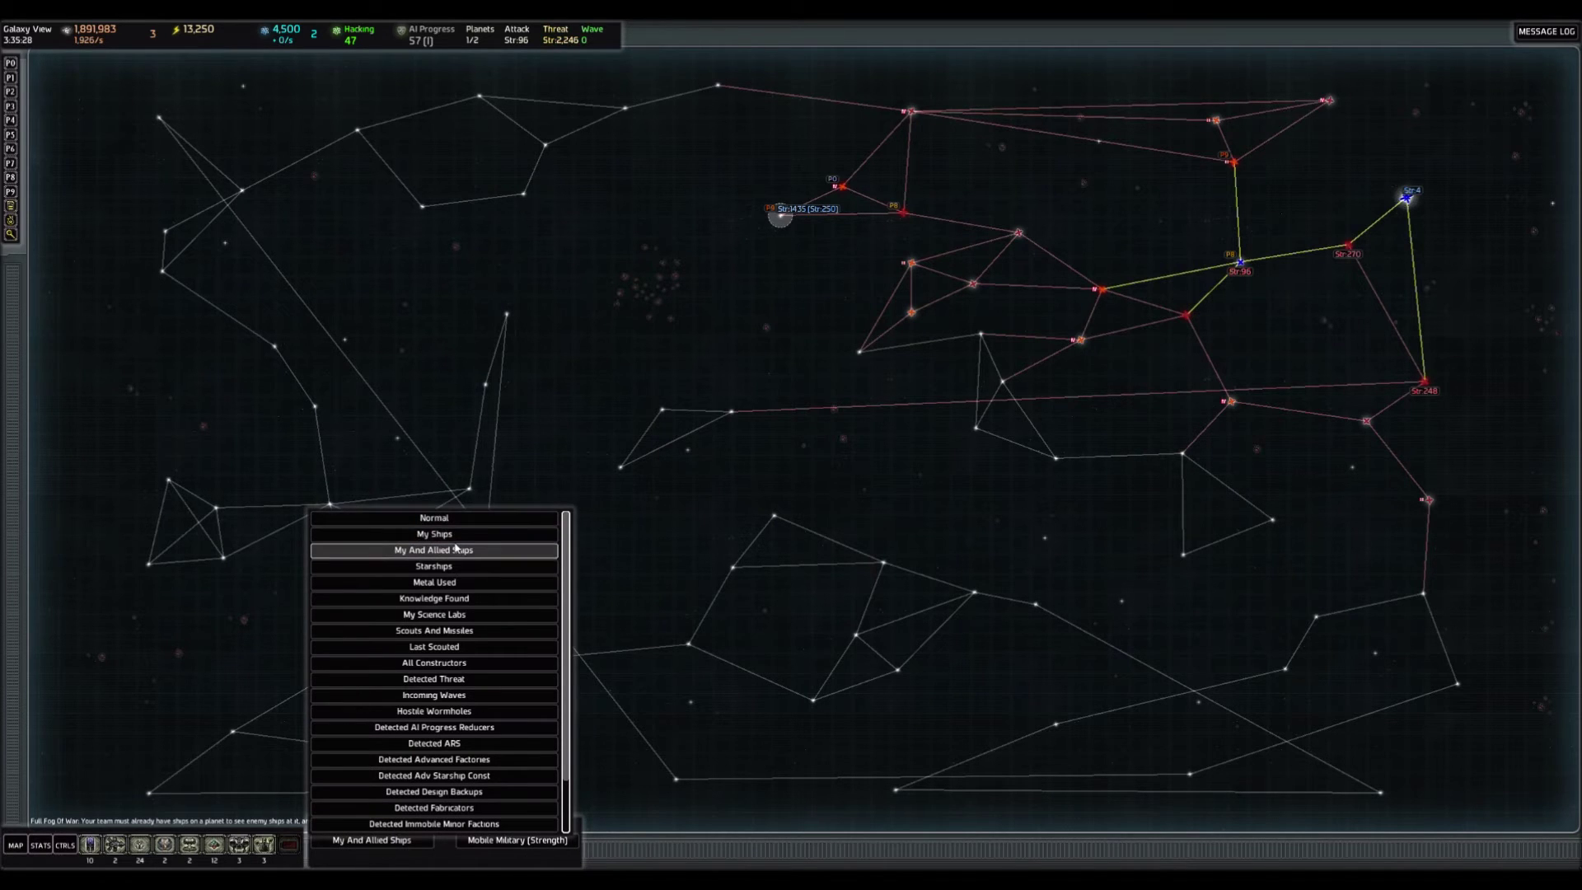
click(731, 313)
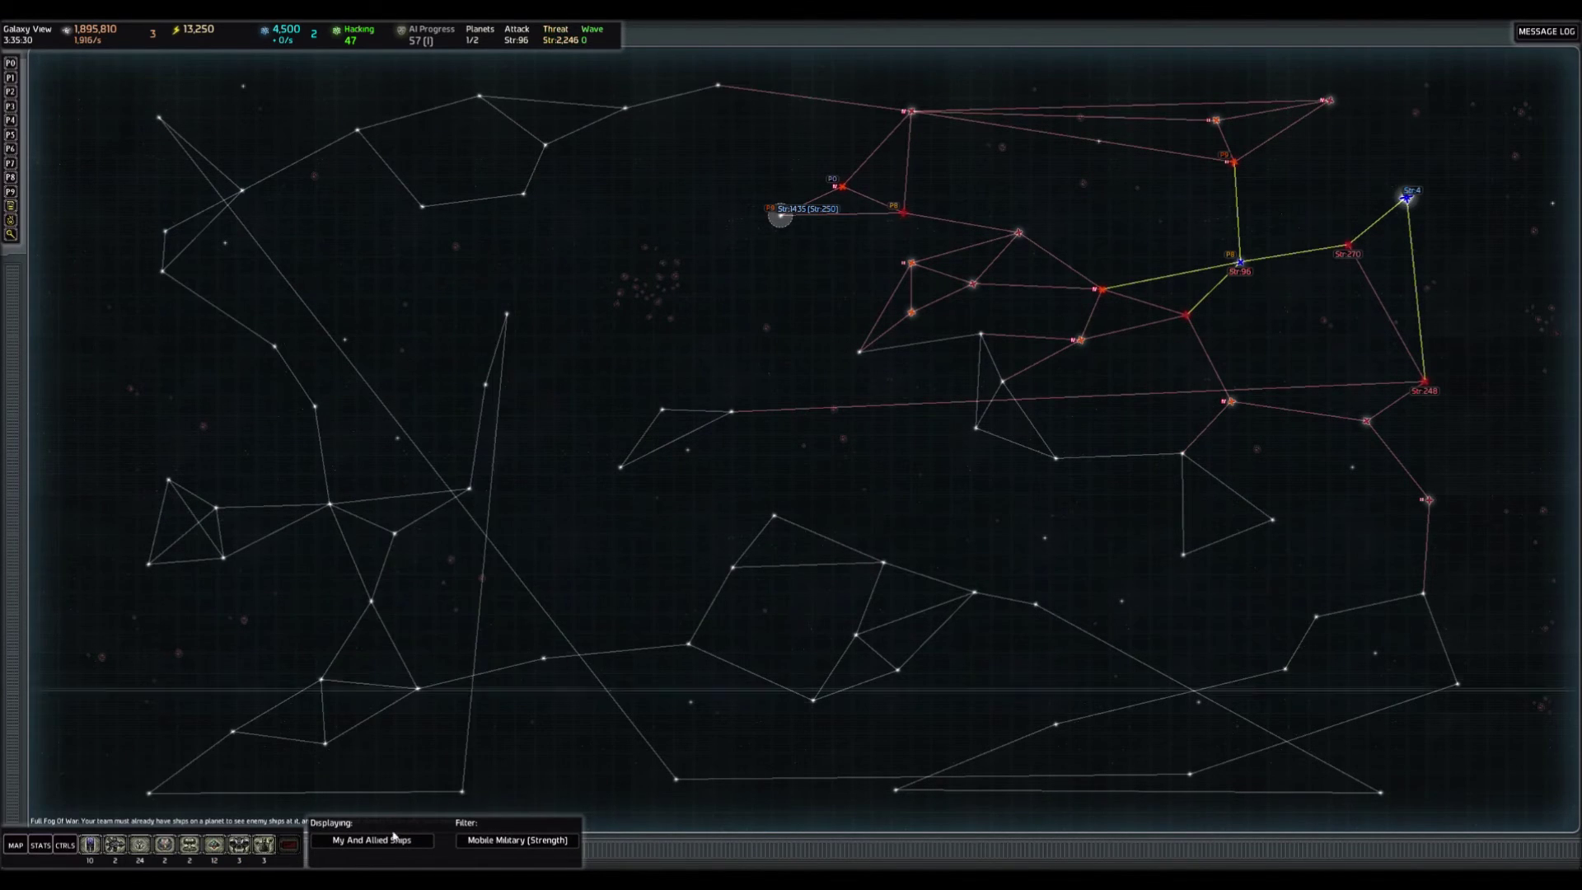
click(367, 839)
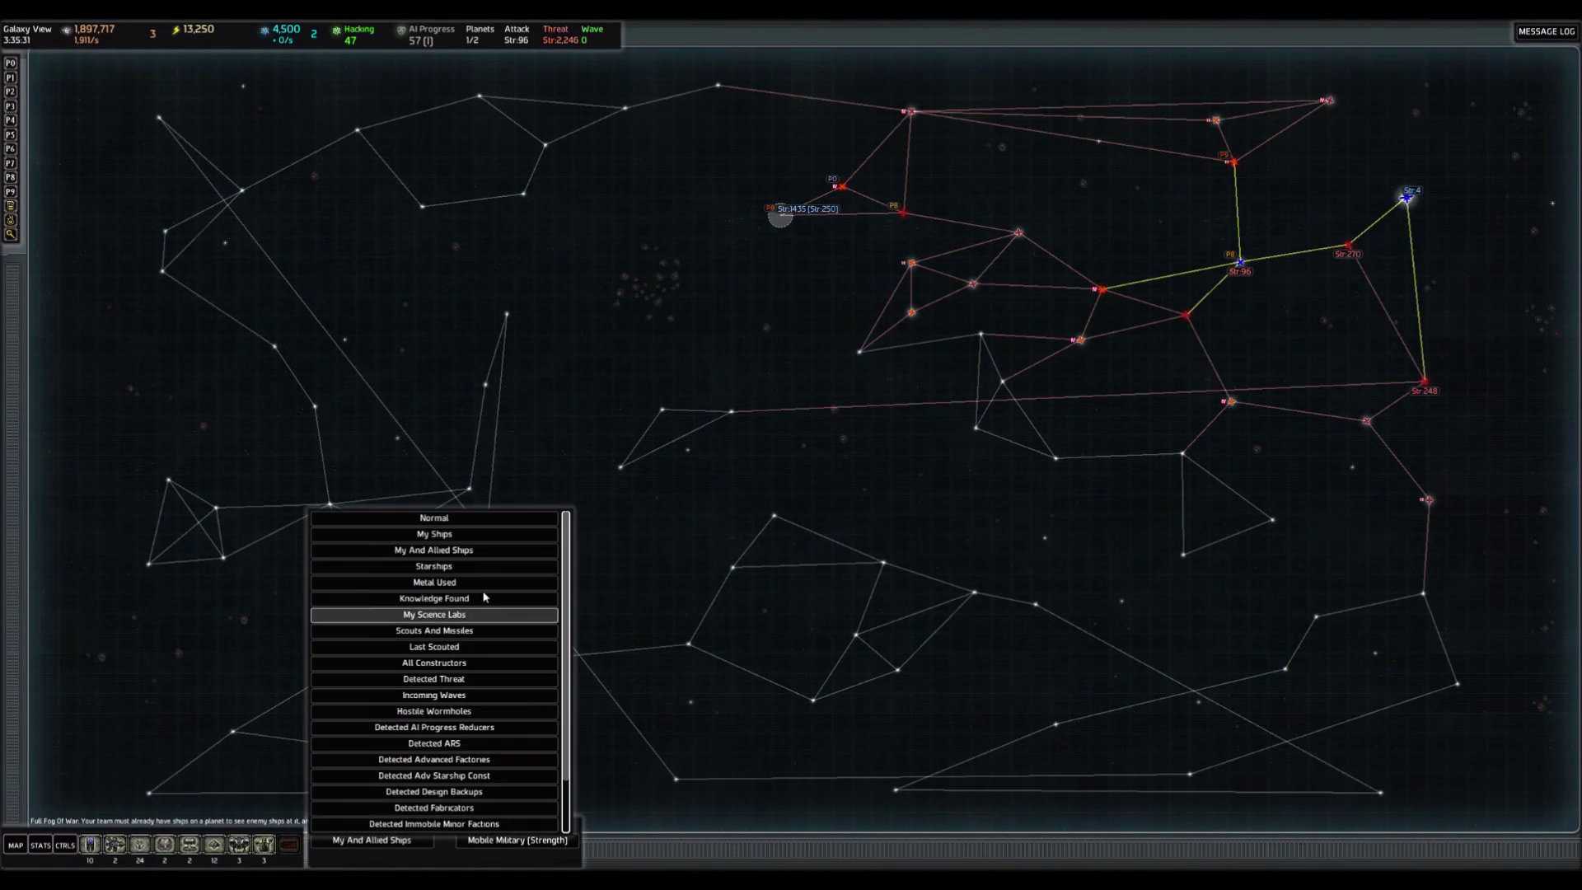
click(460, 517)
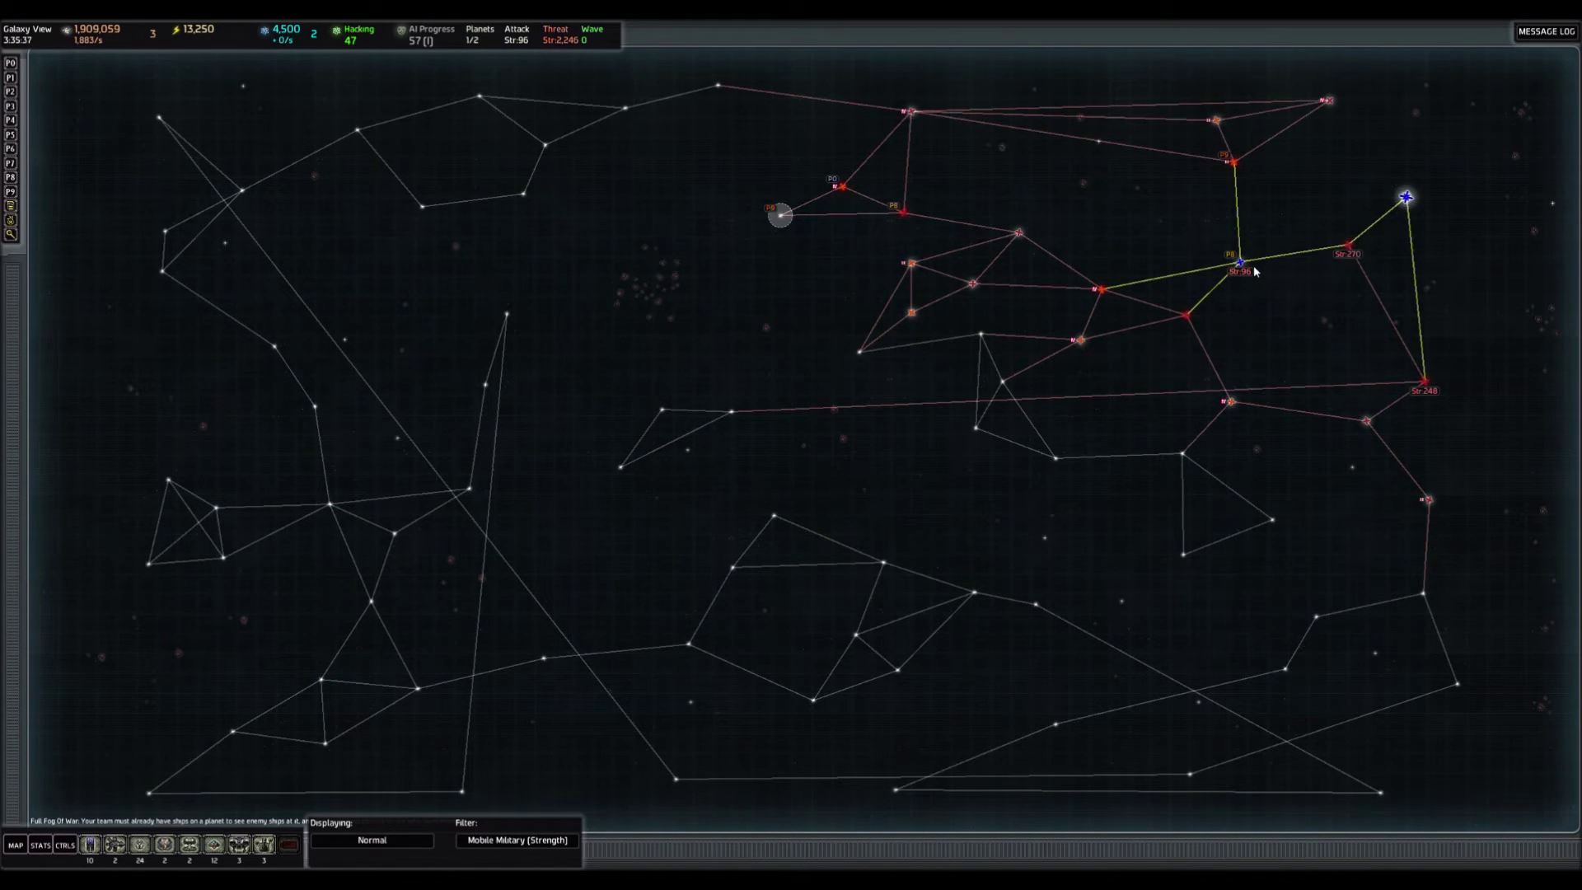
click(372, 844)
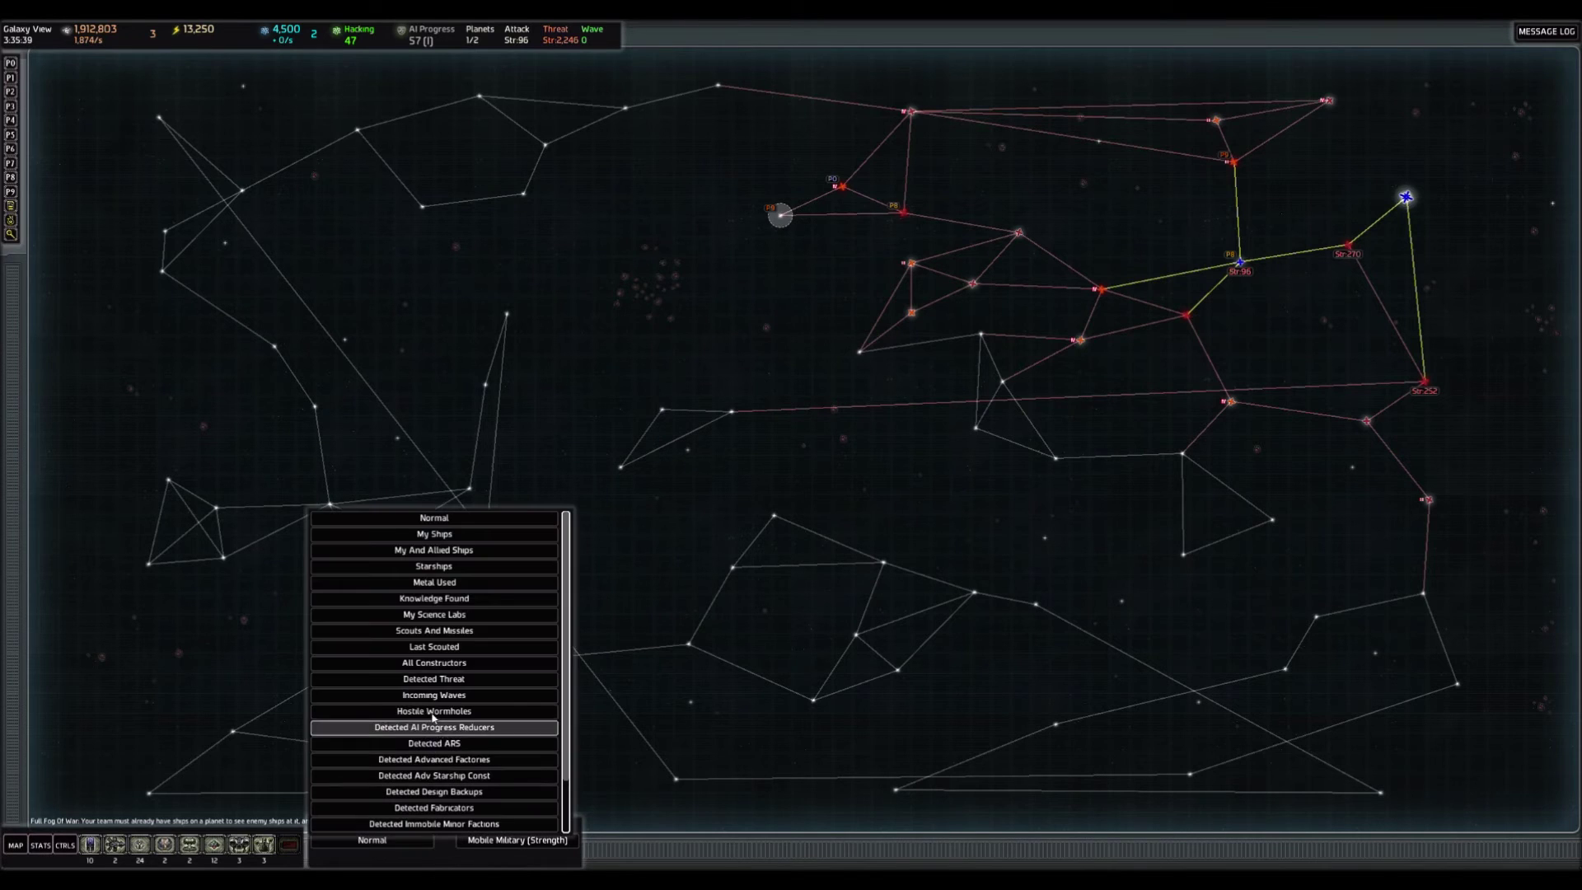
click(432, 551)
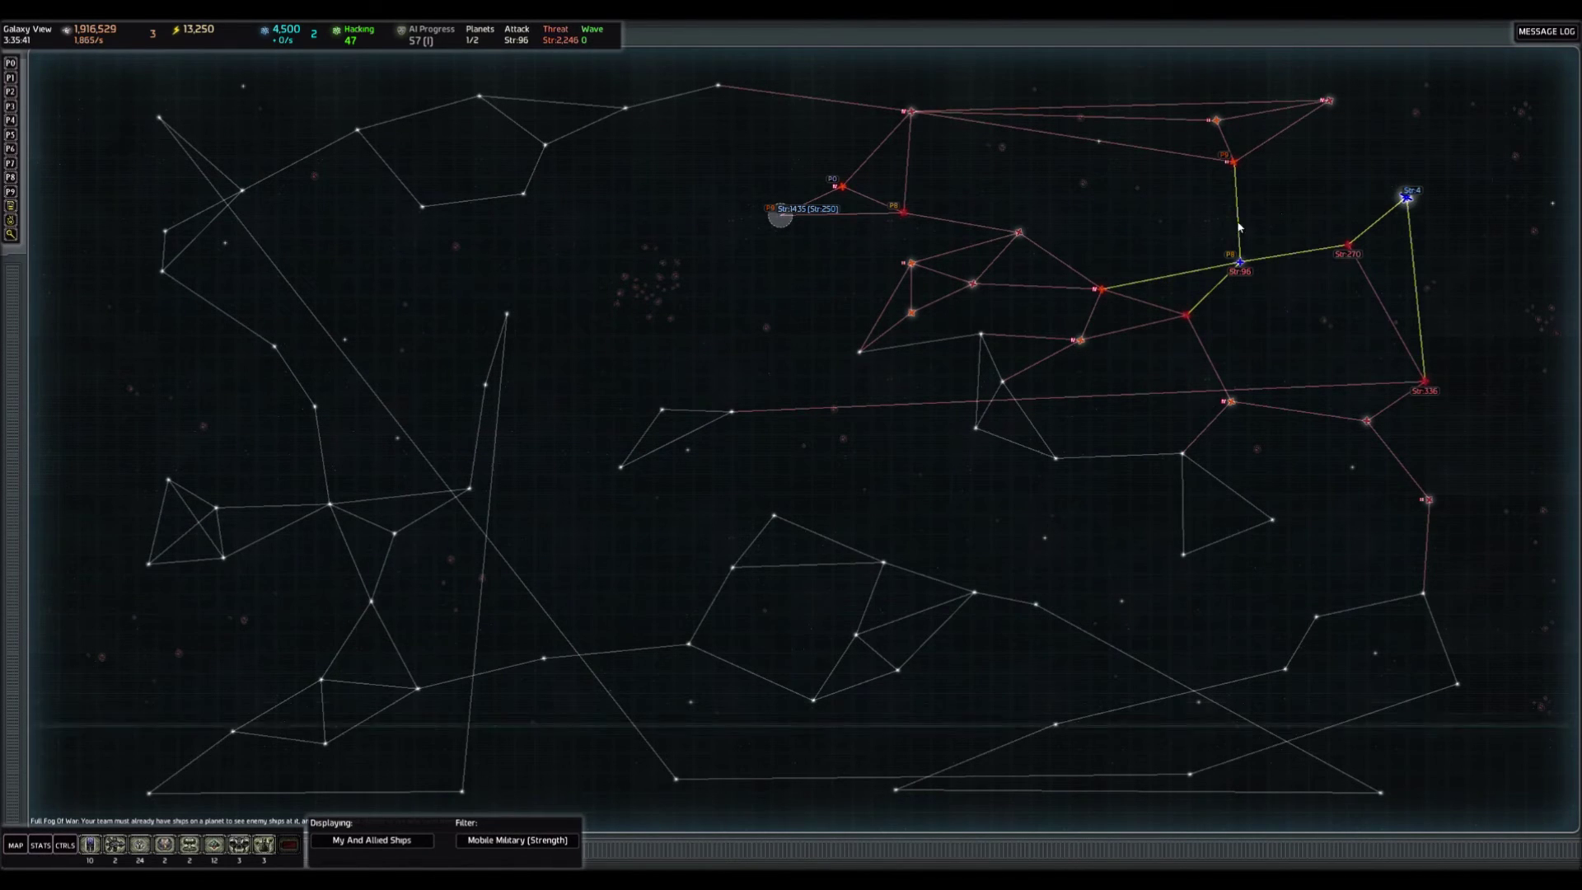
double_click(789, 220)
scroll(825, 481, up, 5)
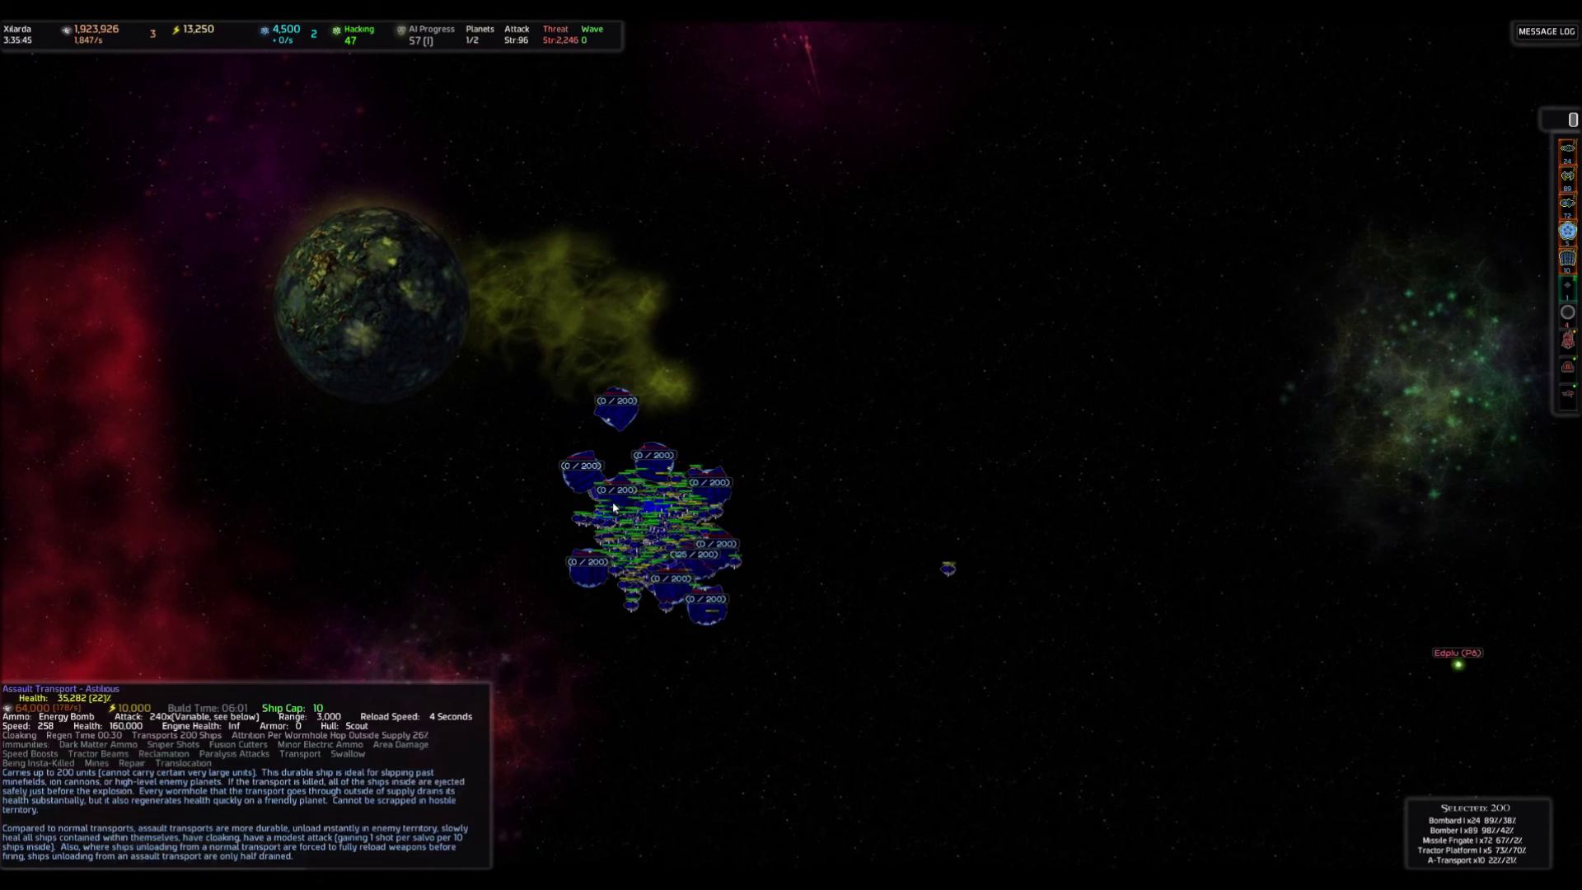
scroll(823, 481, up, 5)
mouse_move(625, 515)
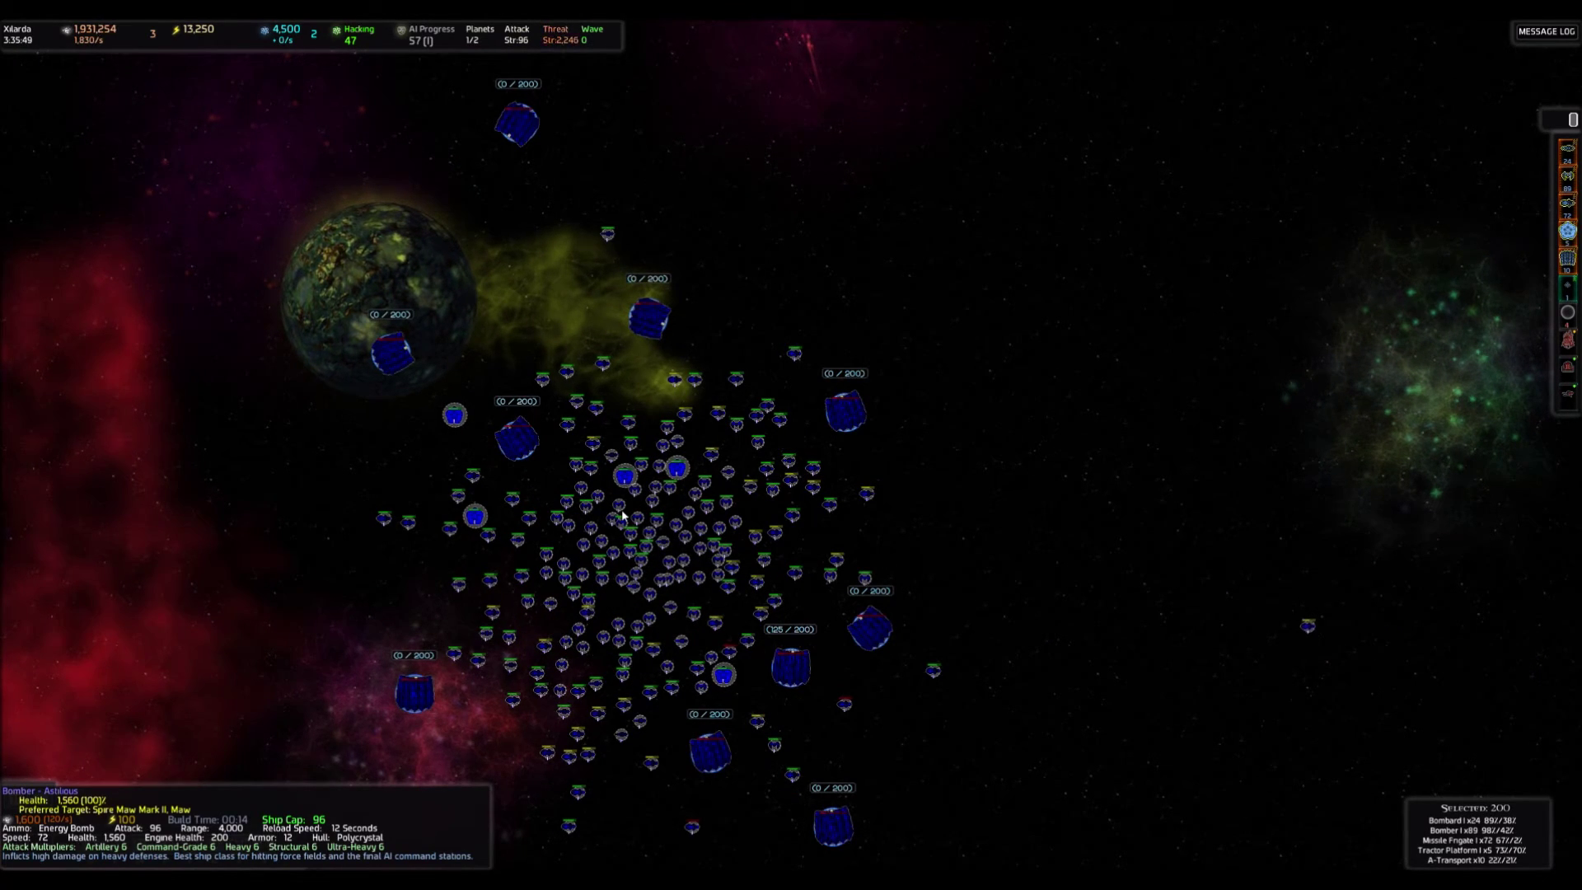
scroll(625, 512, down, 3)
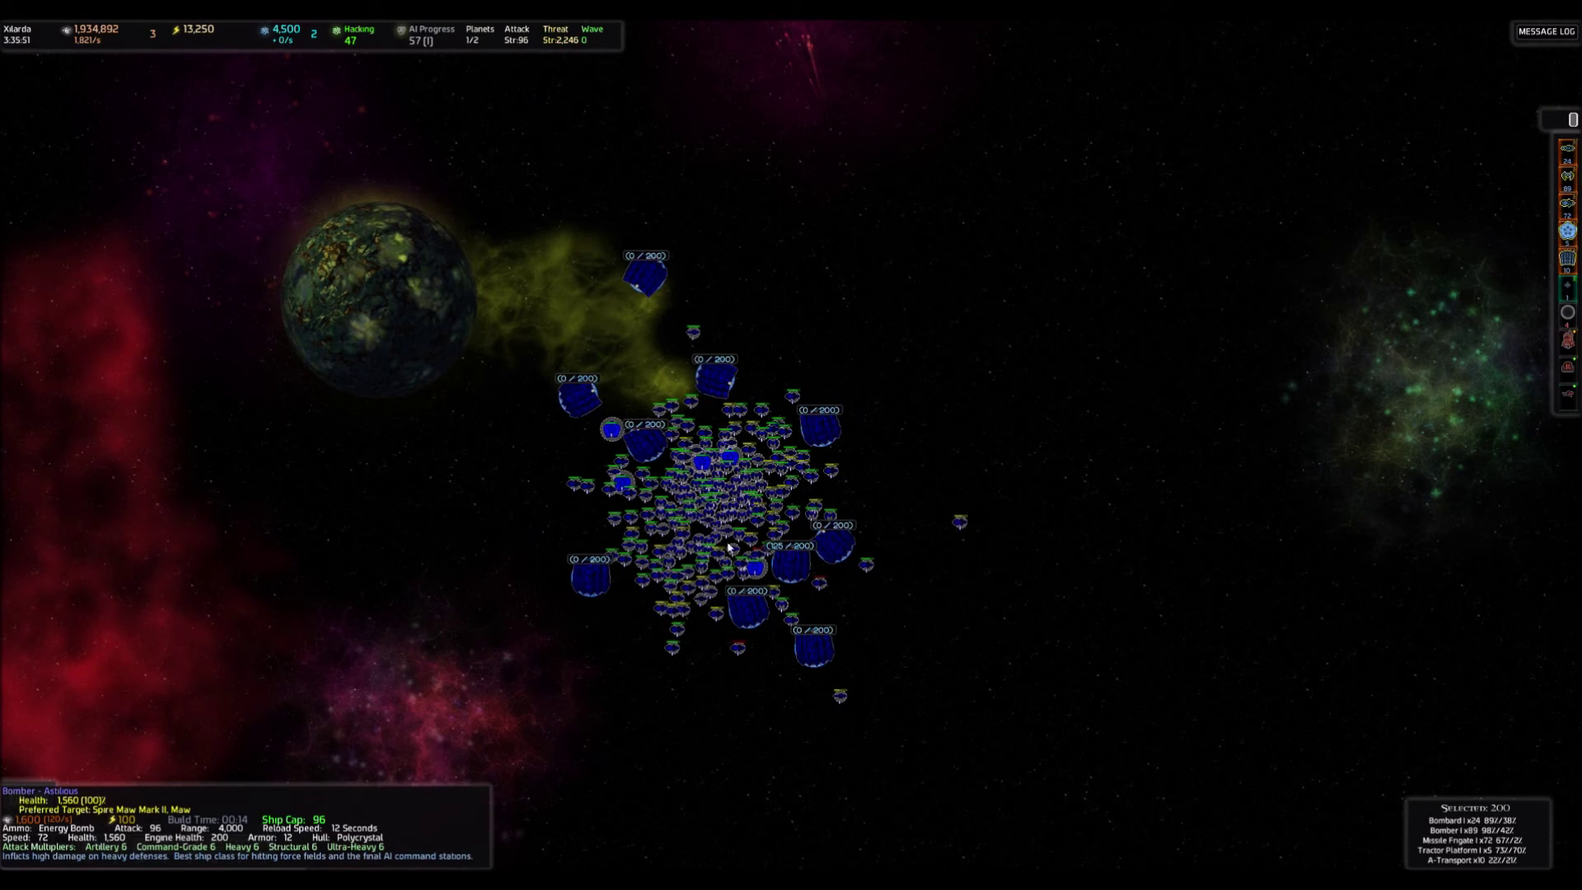
Select all assault transports and order the fleet to the upper-right planet.
double_click(828, 552)
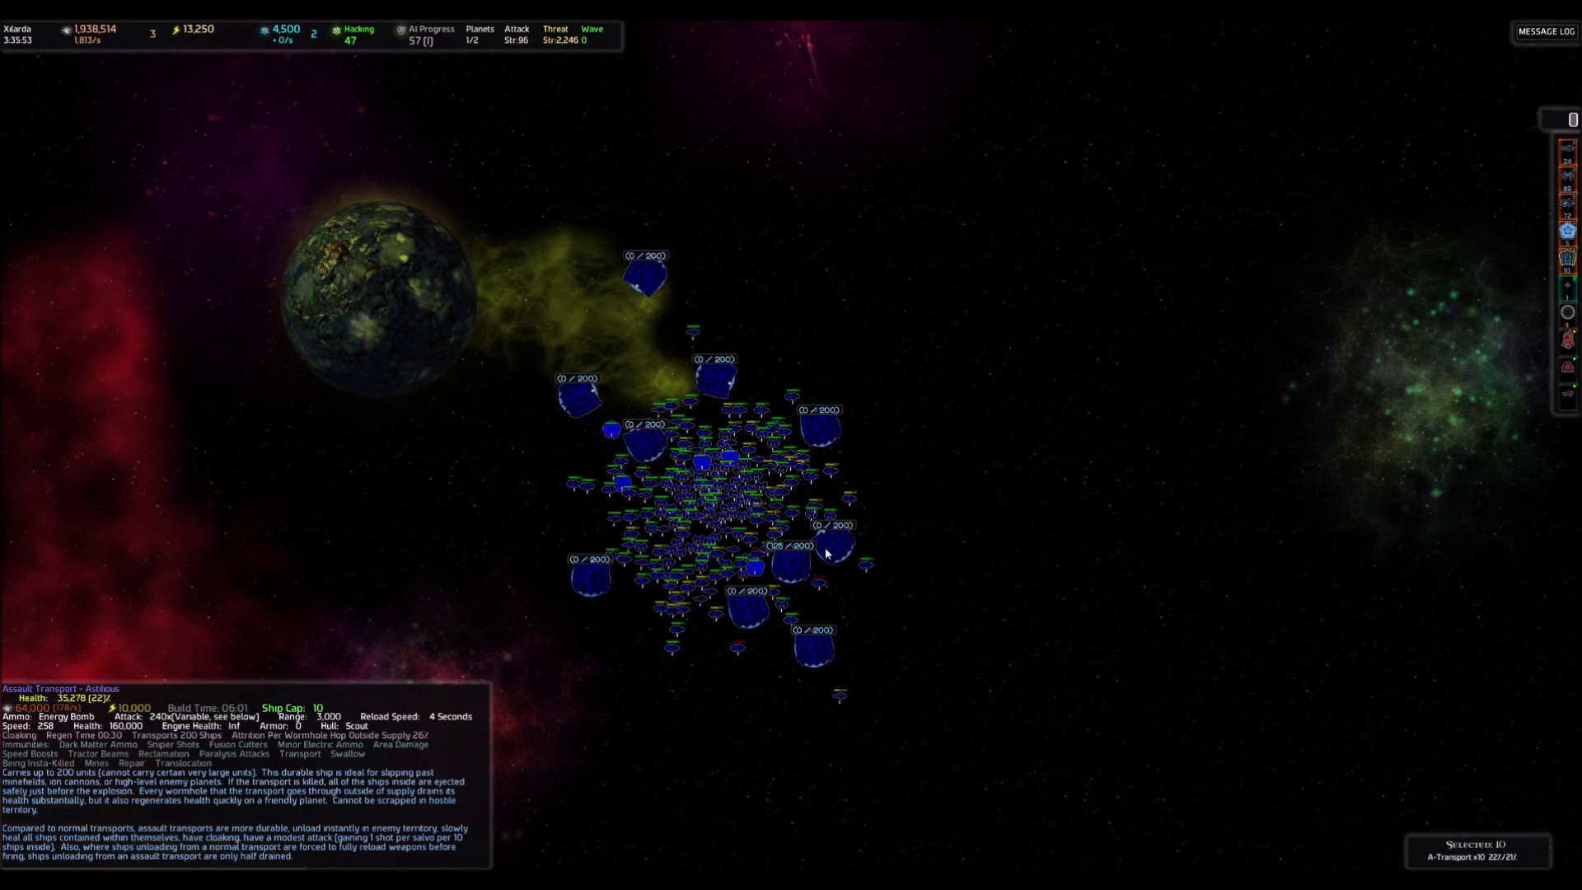
scroll(881, 572, down, 2)
key(Tab)
key(Tab)
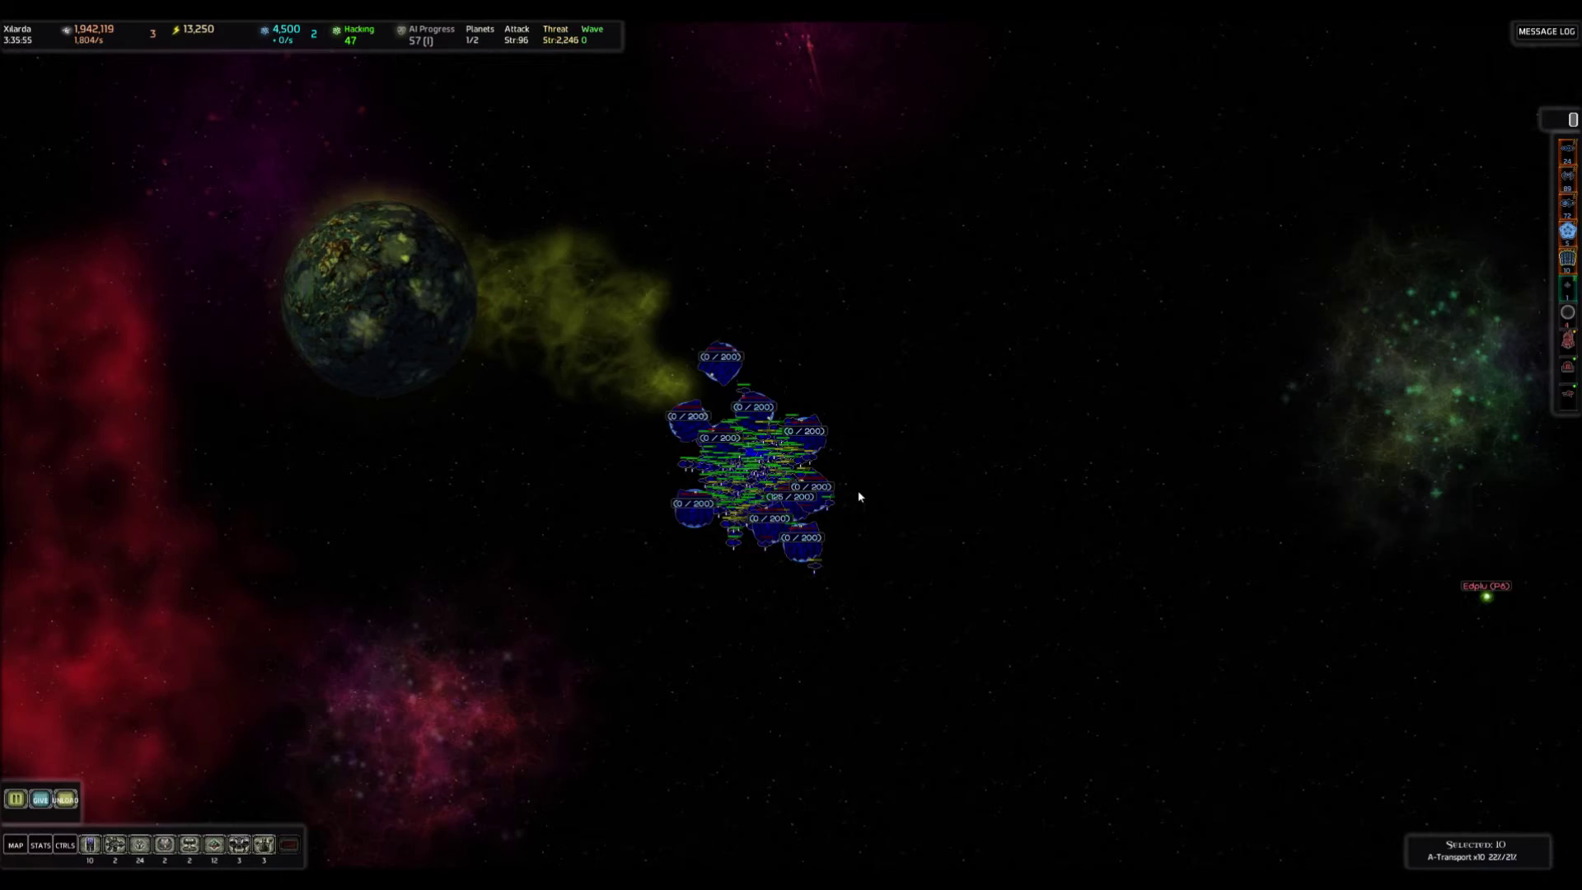
scroll(859, 496, up, 3)
key(Tab)
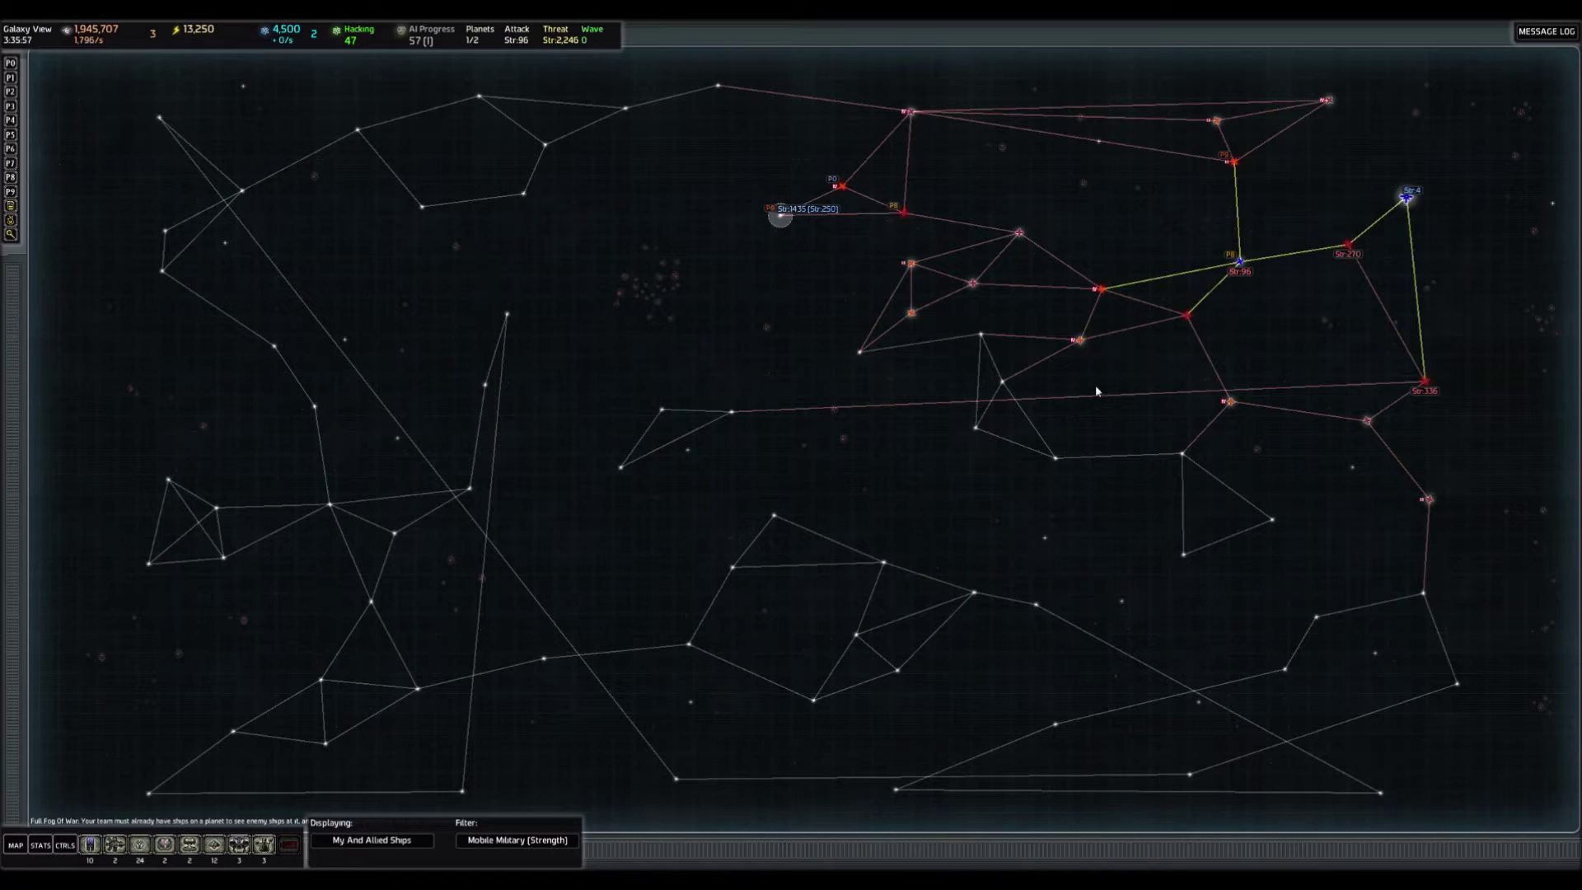
right_click(1019, 238)
key(Tab)
Queue an Assault Transport from the home Command Station's Support Ships.
click(811, 435)
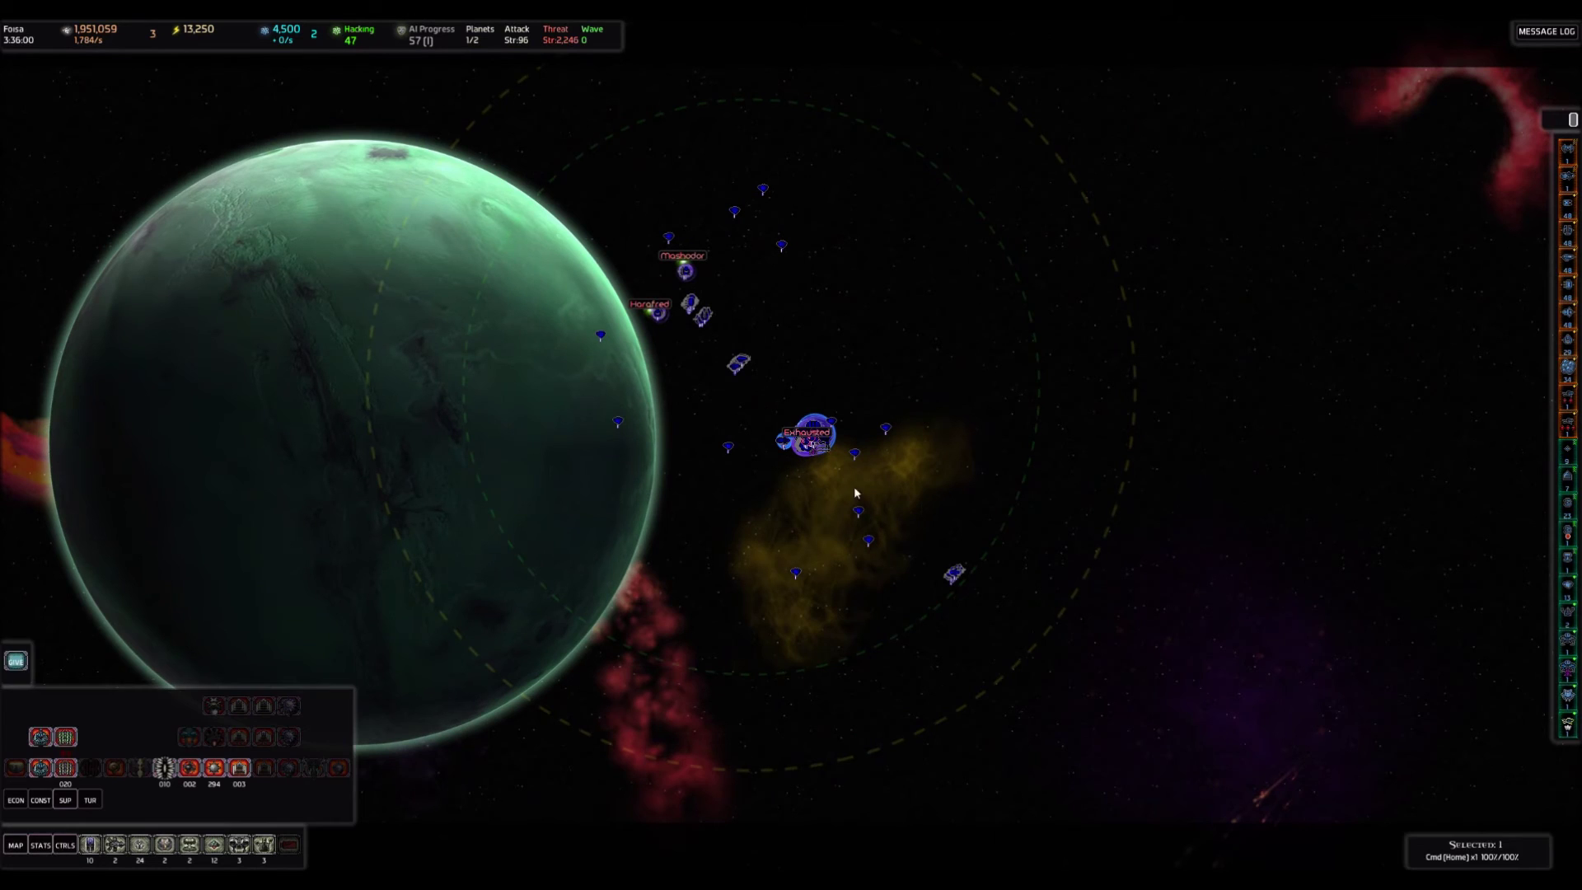
click(65, 800)
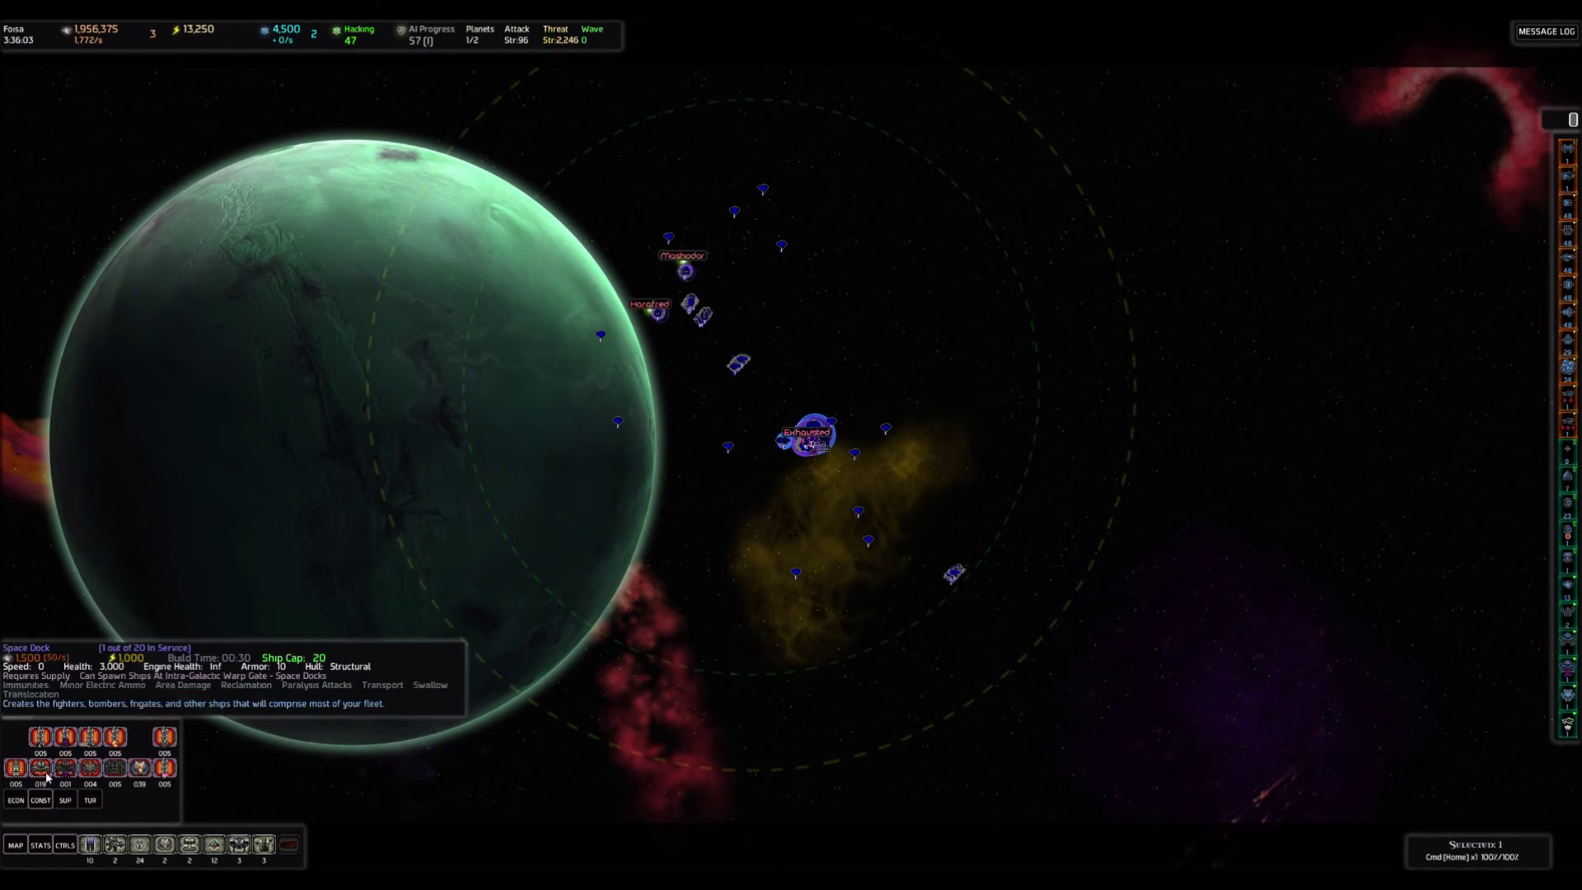
key(Tab)
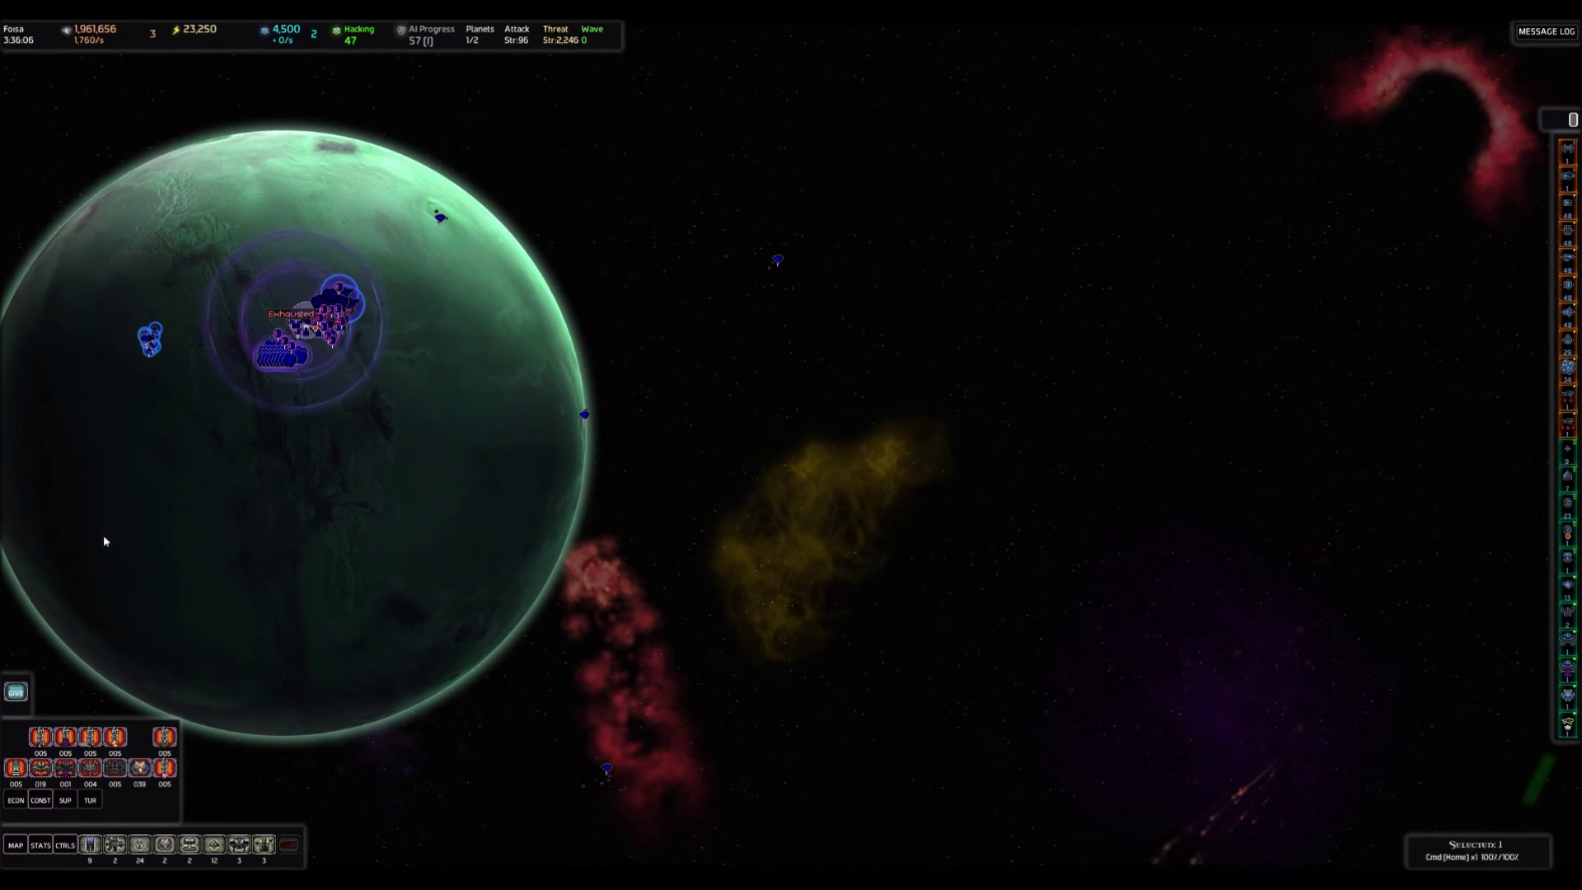
click(66, 800)
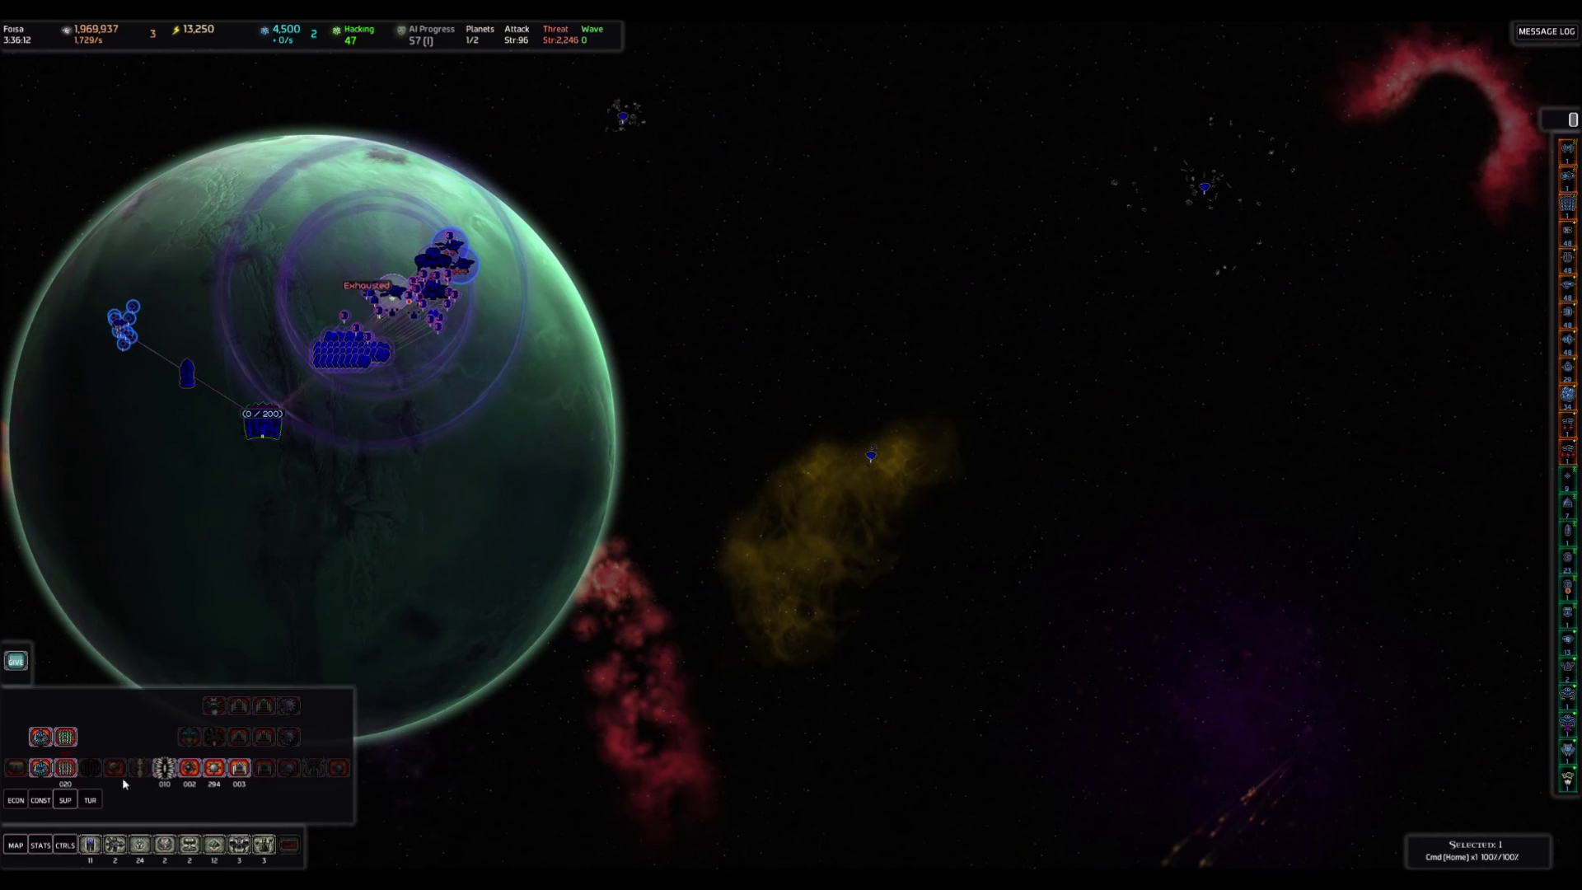
click(62, 768)
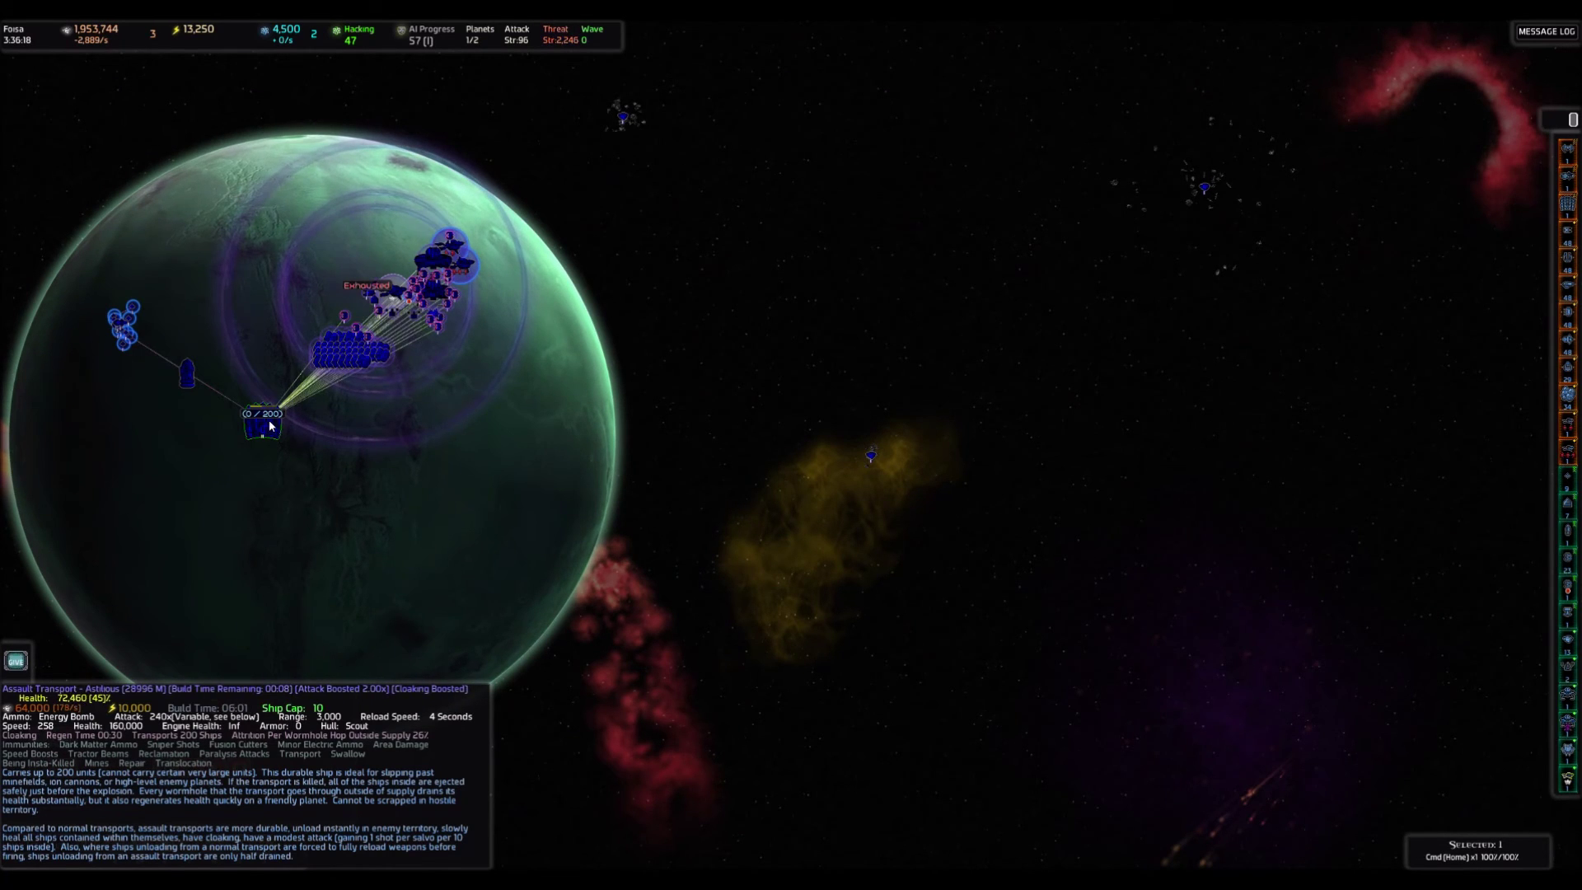
scroll(269, 425, up, 1)
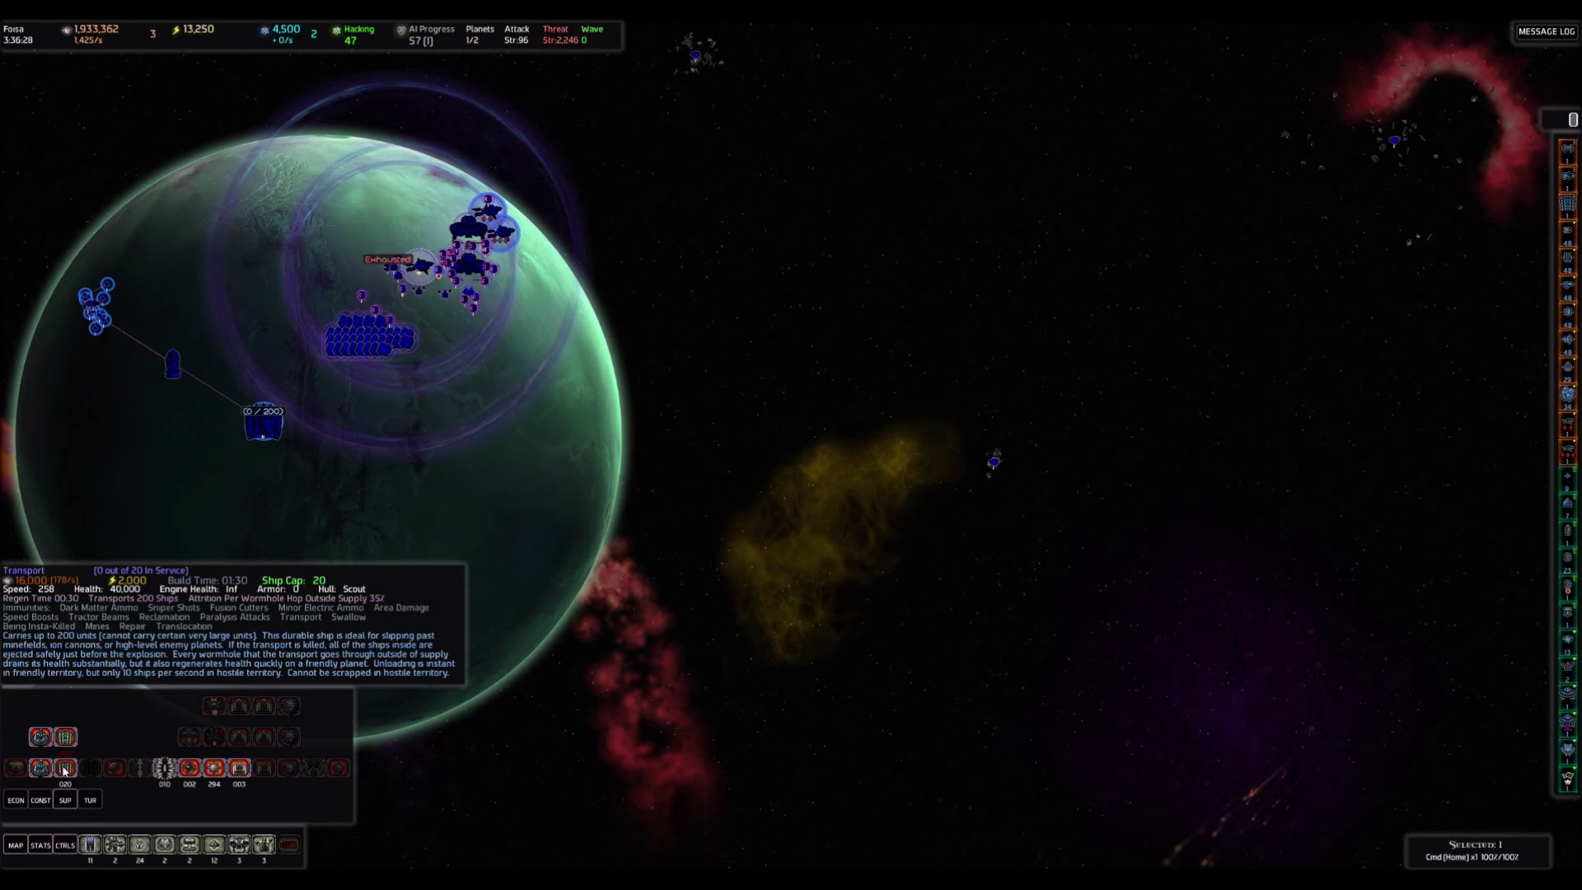
scroll(174, 346, up, 1)
Load the bomber and missile frigate into the new transport (2/200).
drag(174, 346, 283, 443)
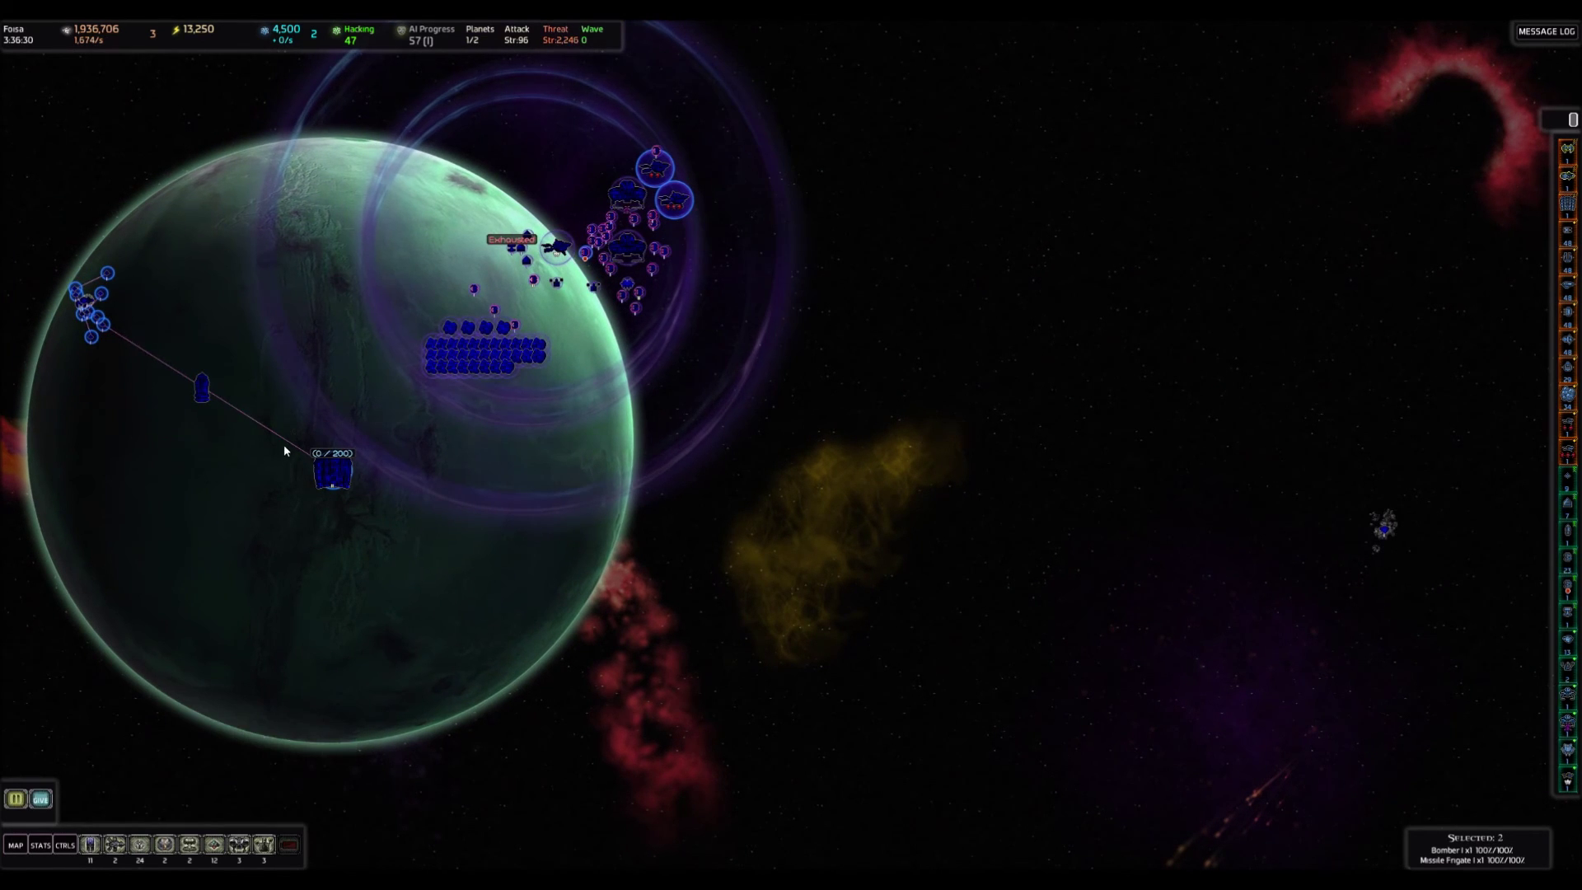
right_click(332, 472)
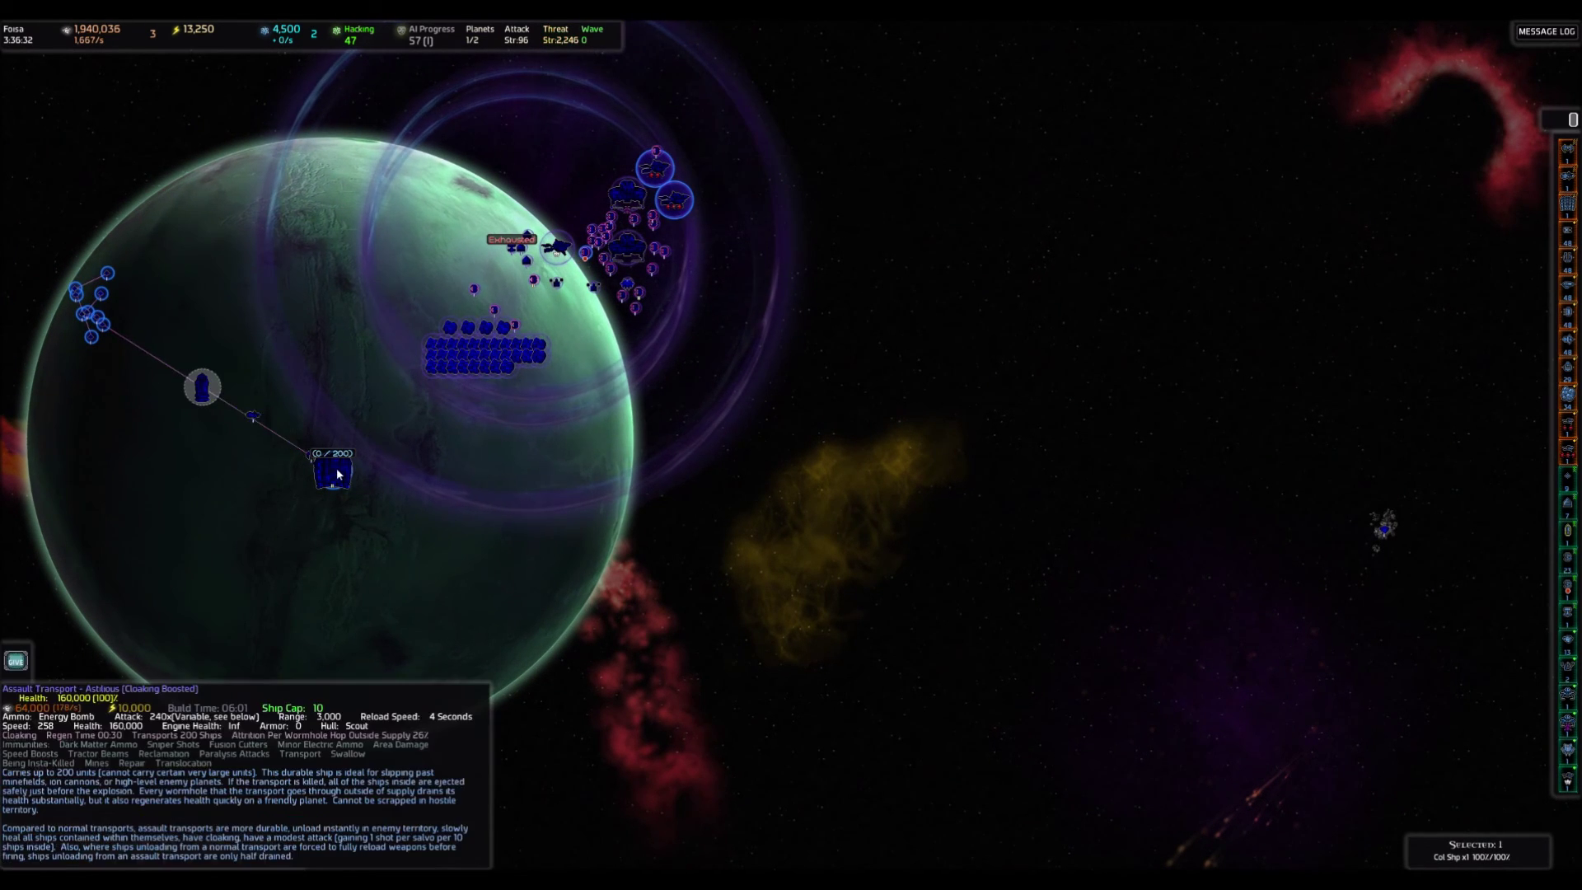
scroll(355, 506, up, 1)
click(355, 506)
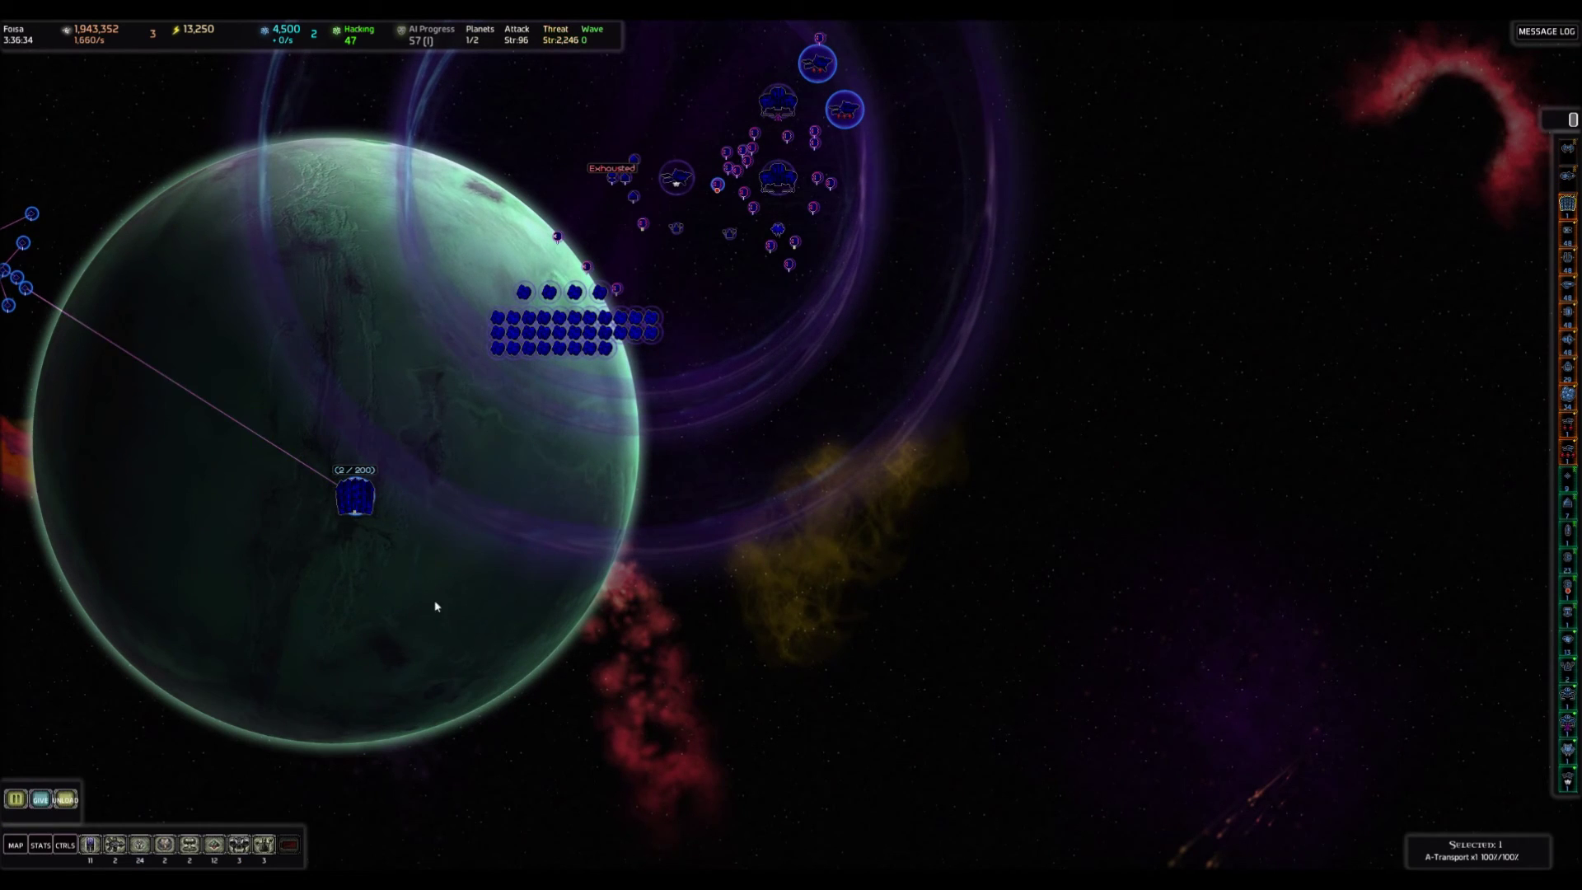
scroll(406, 512, down, 1)
key(Tab)
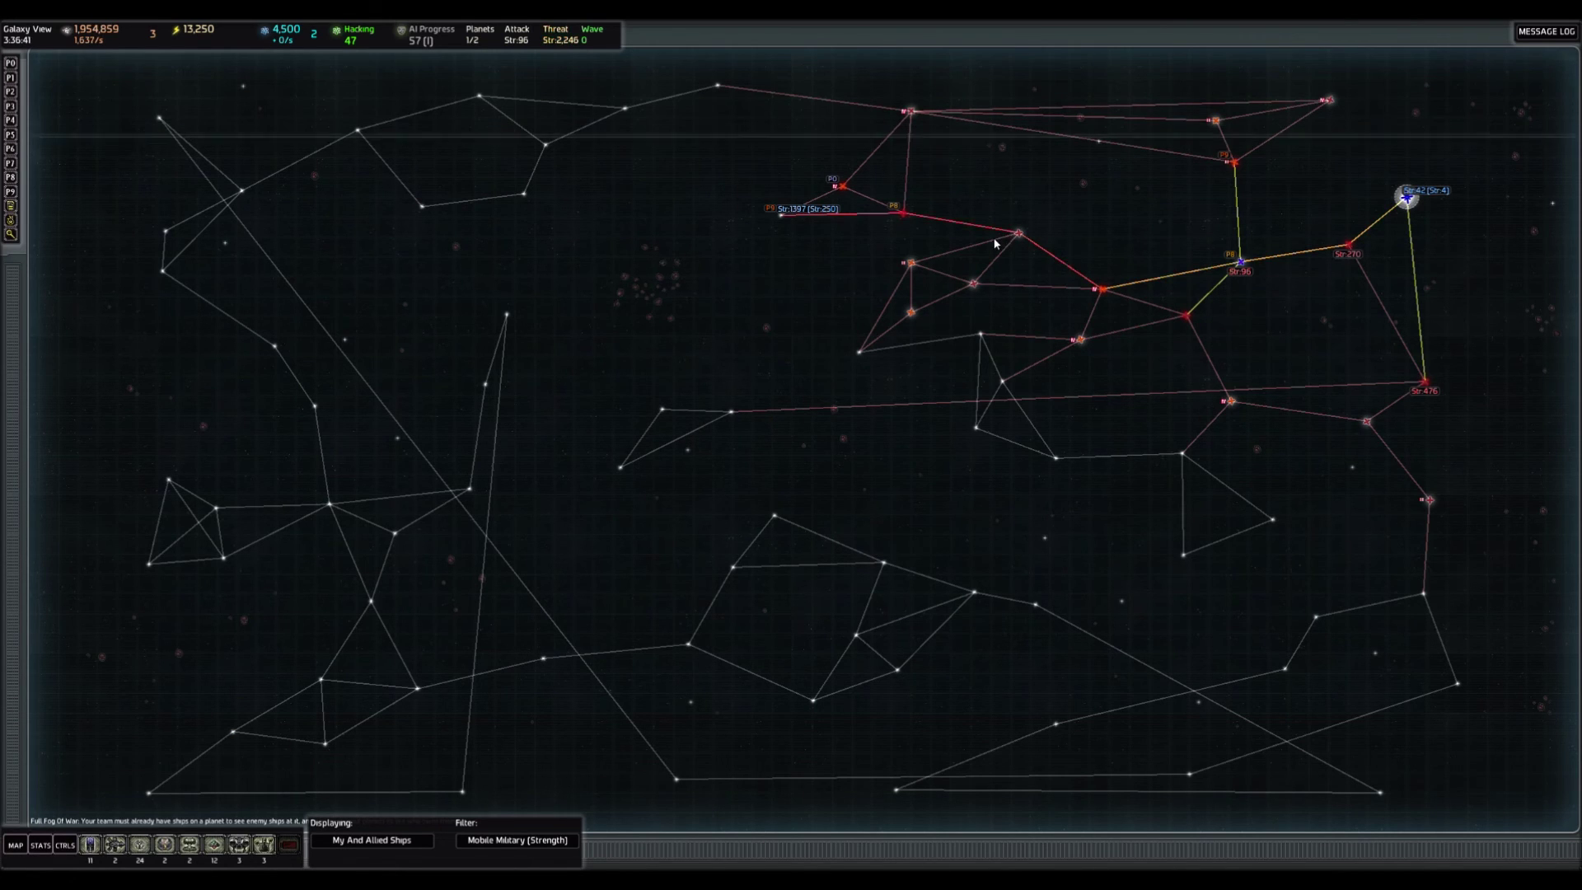
Scout Harafred's 43 enemy ships, then return to the fleet gathered at Xilarda's Edplu wormhole.
click(1353, 243)
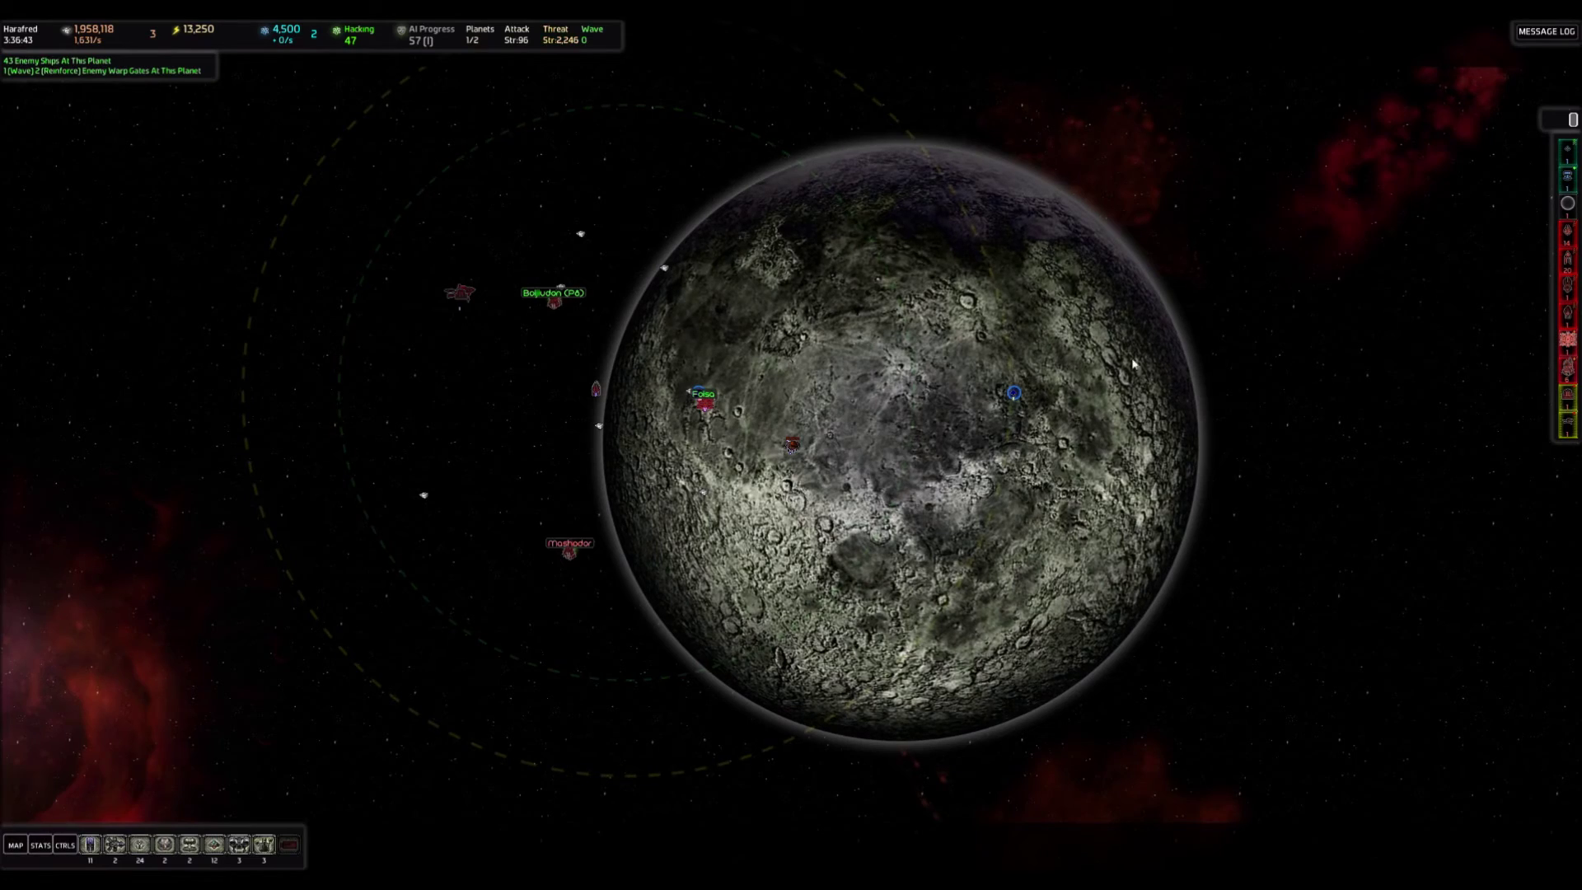
scroll(819, 366, up, 5)
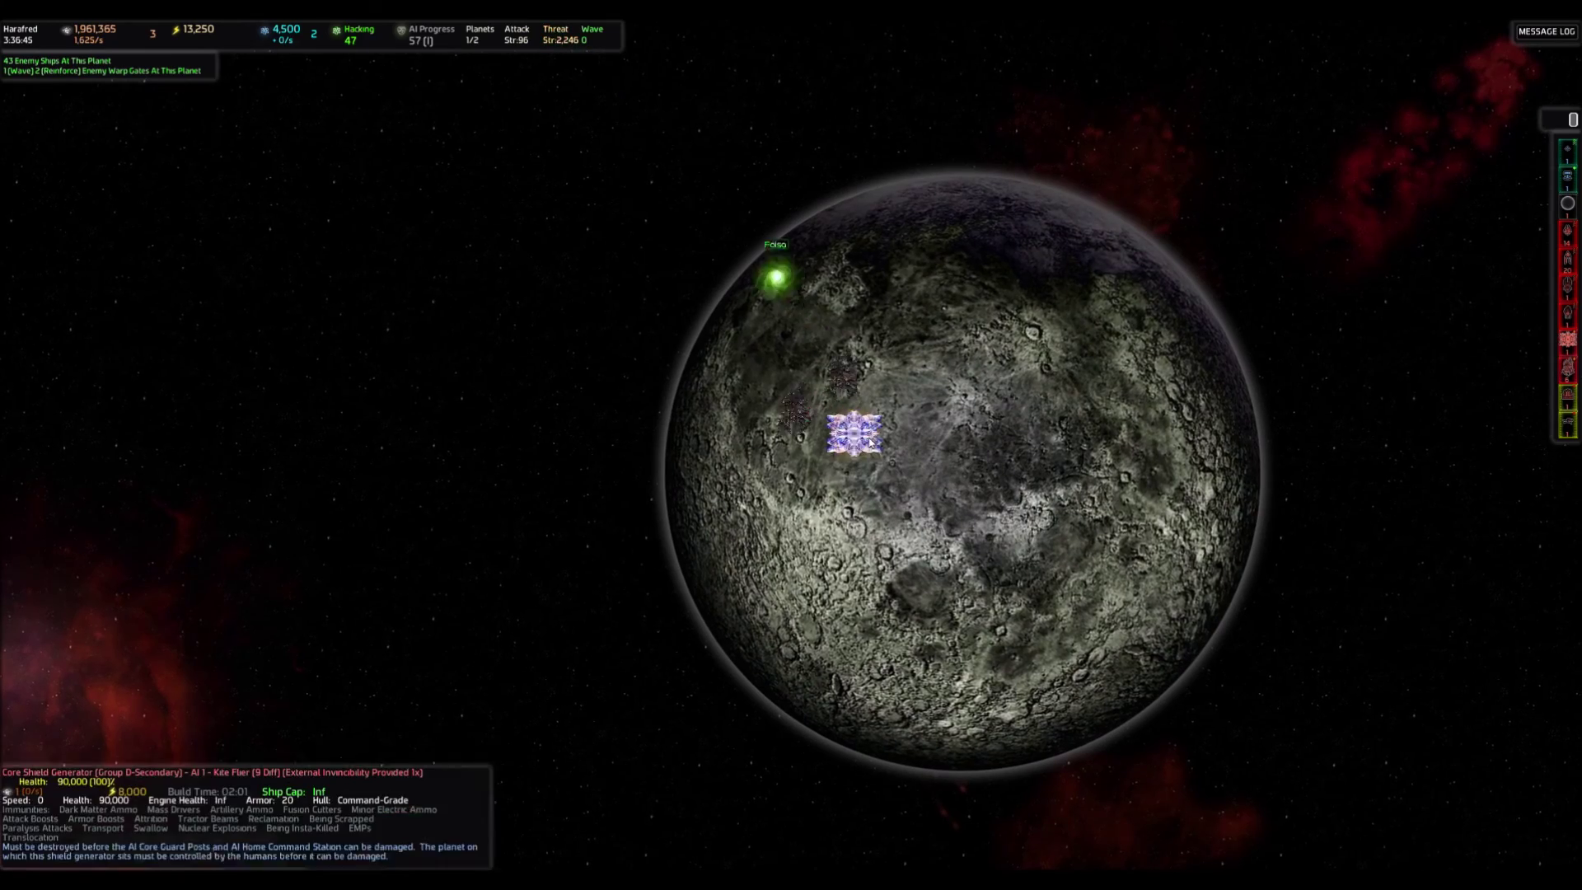
scroll(820, 366, down, 5)
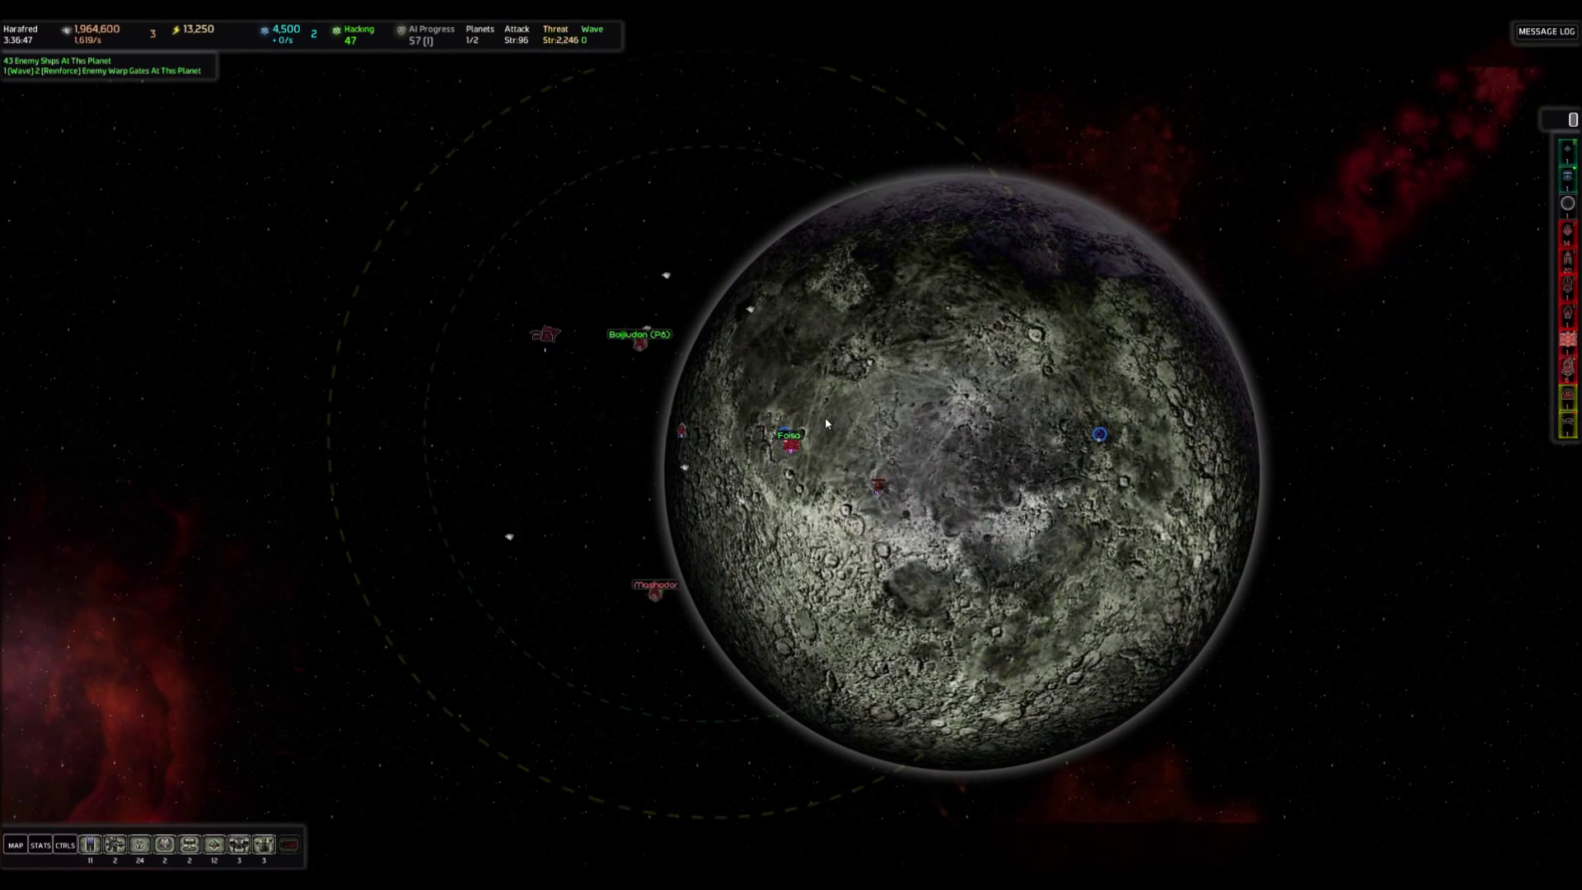
drag(825, 417, 742, 586)
scroll(742, 587, down, 3)
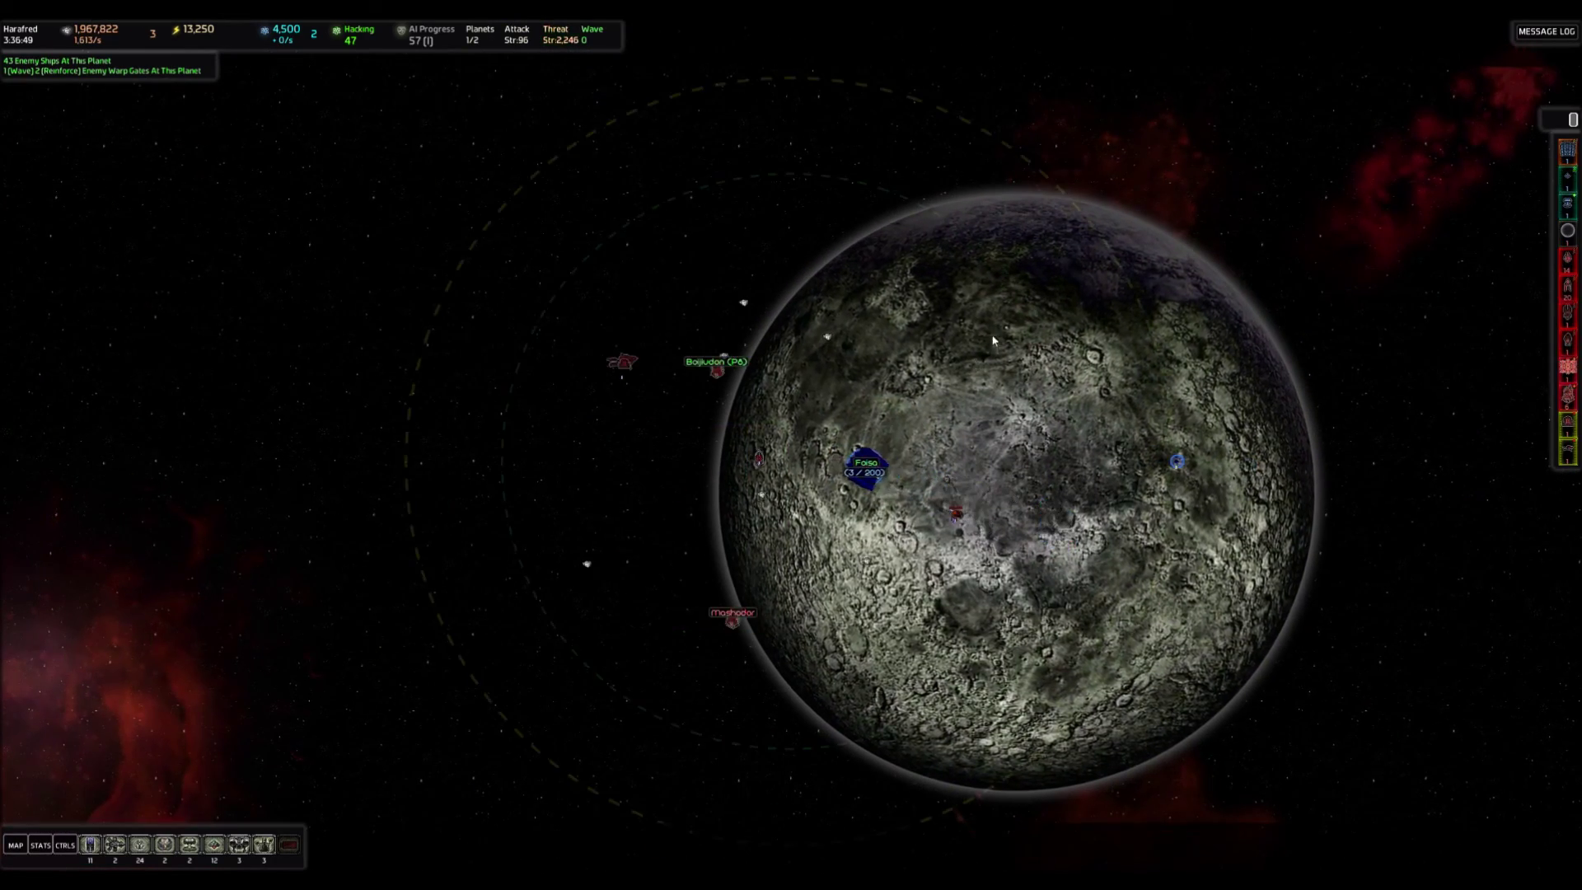
key(Tab)
click(798, 212)
scroll(819, 371, down, 3)
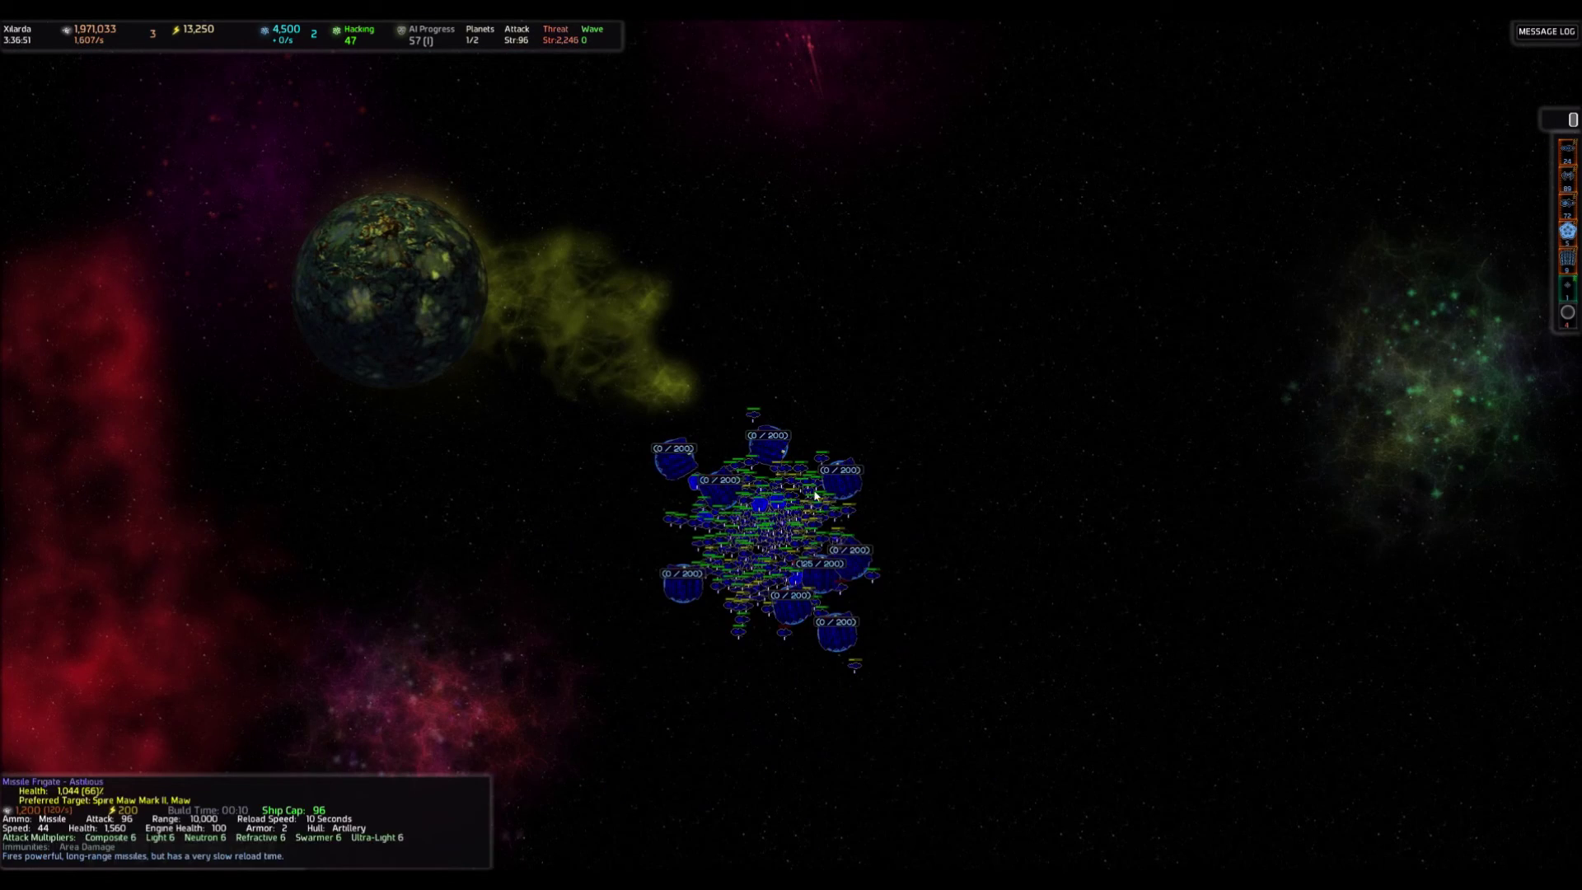
scroll(819, 408, down, 3)
scroll(840, 426, down, 2)
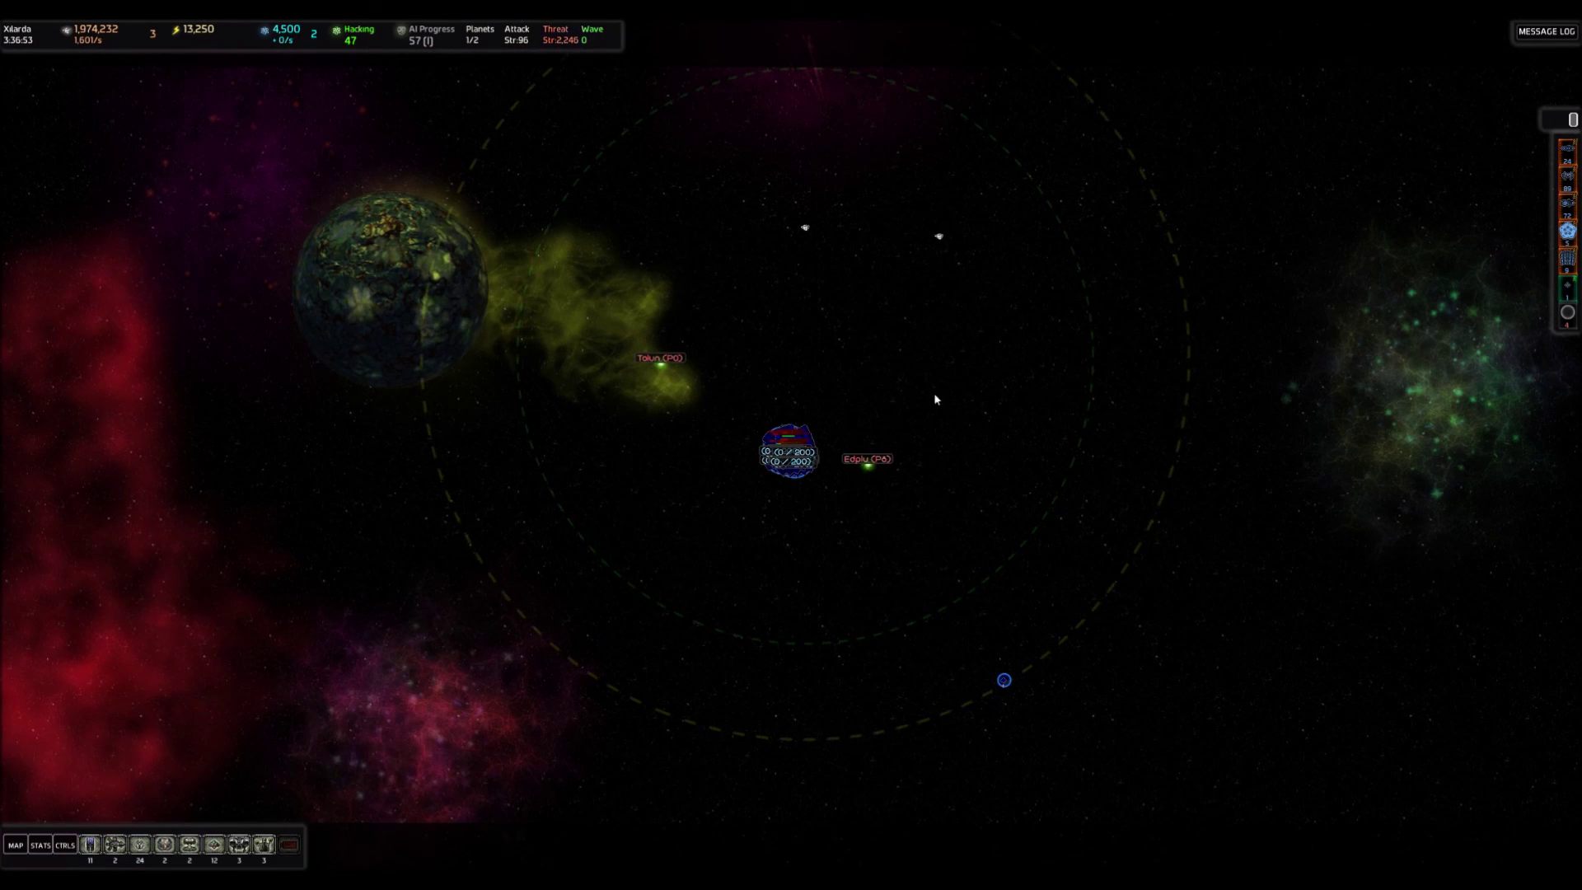
drag(875, 454, 818, 448)
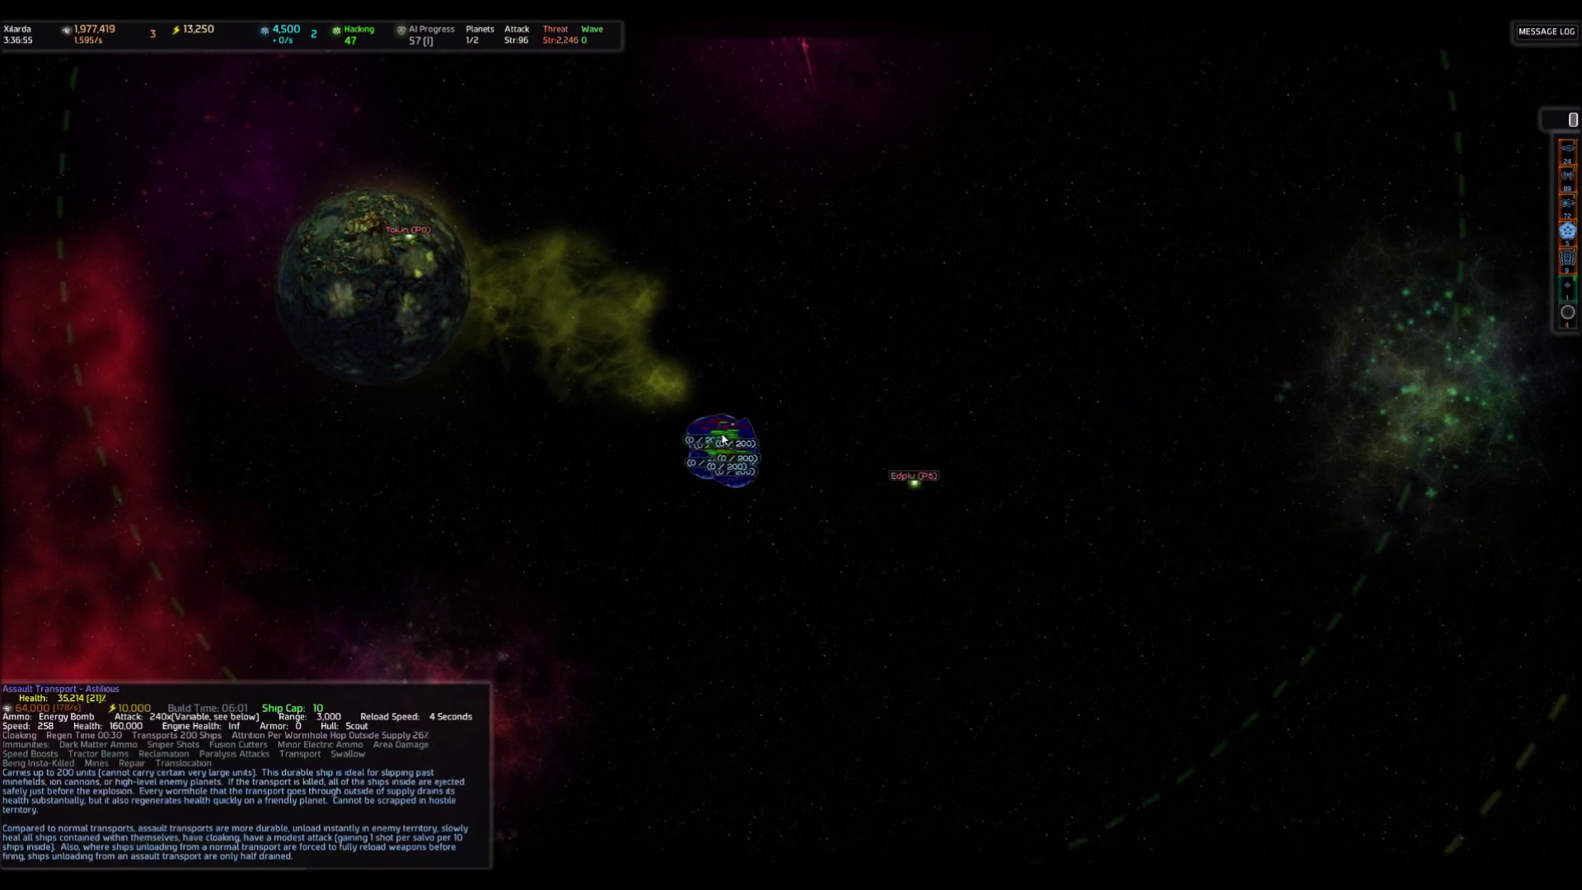